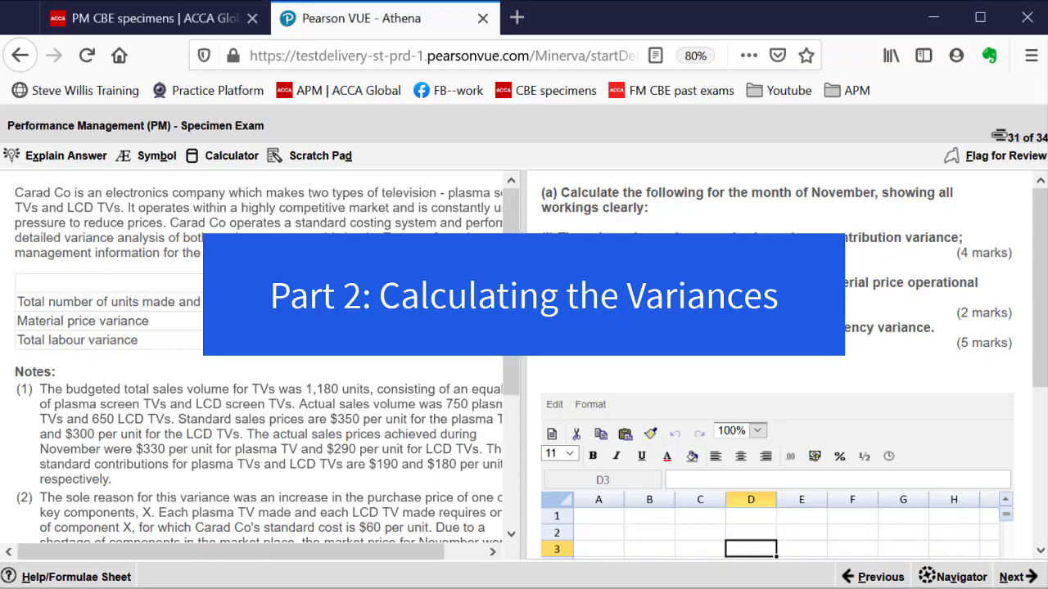
- Review the Carad Co scenario, notes and requirements, and bring the blank answer spreadsheet into view beside them
drag(524, 325, 717, 325)
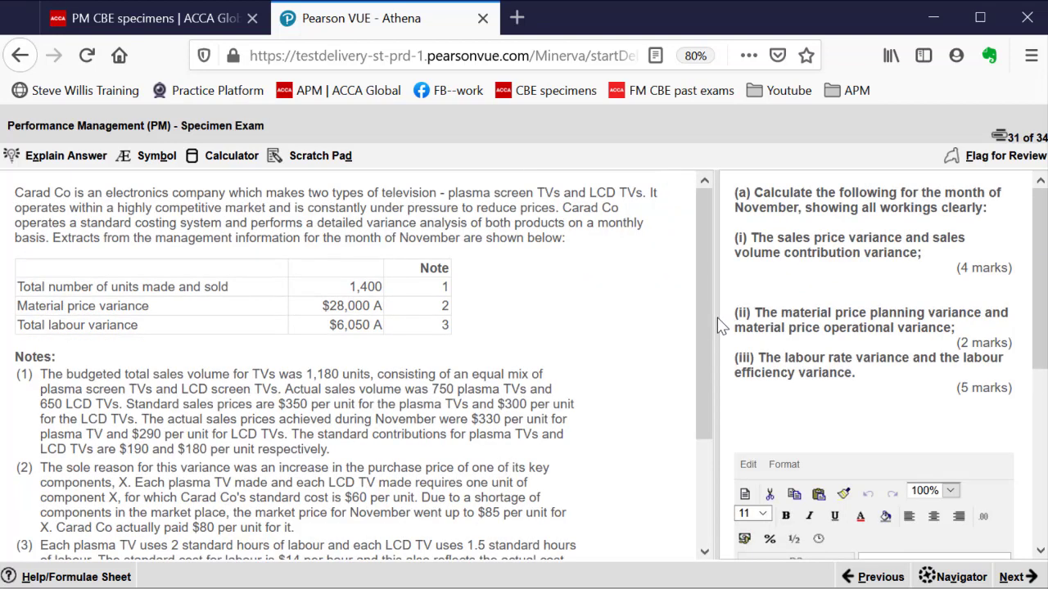
scroll(702, 254, down, 3)
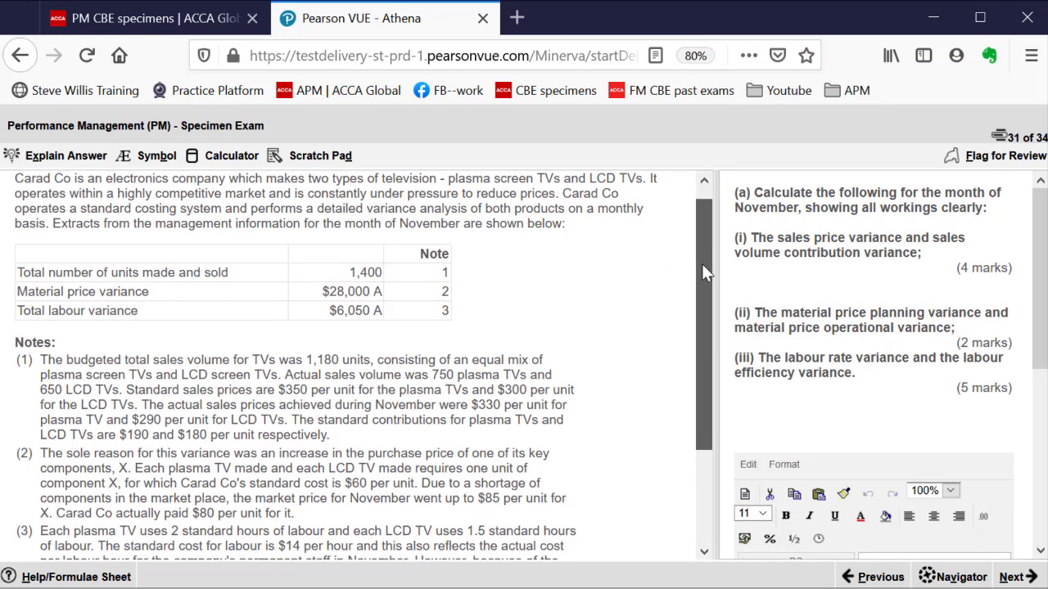
scroll(707, 238, up, 3)
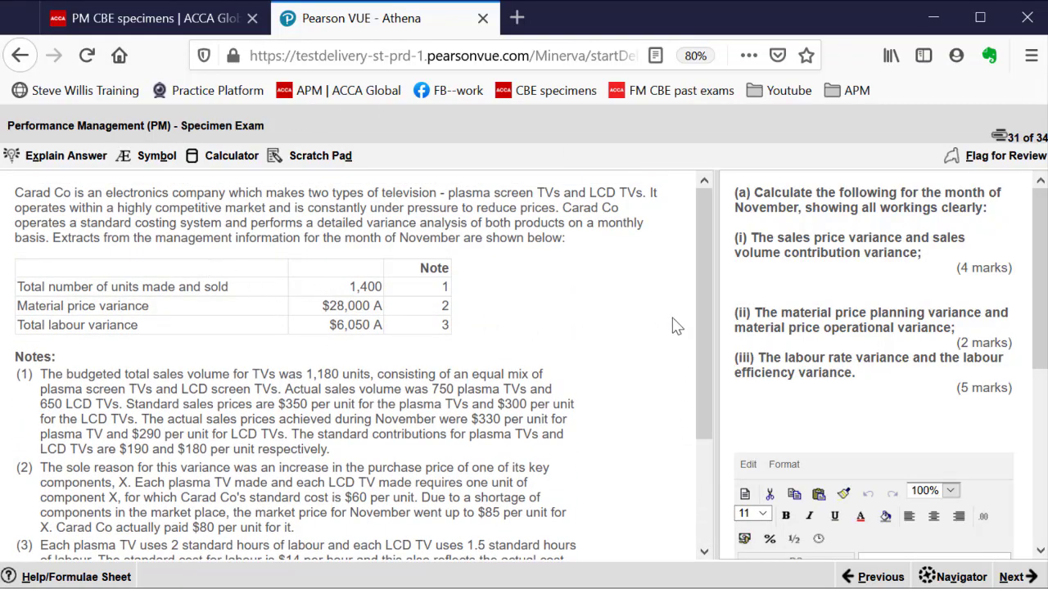
drag(718, 306, 560, 305)
drag(1036, 268, 1031, 417)
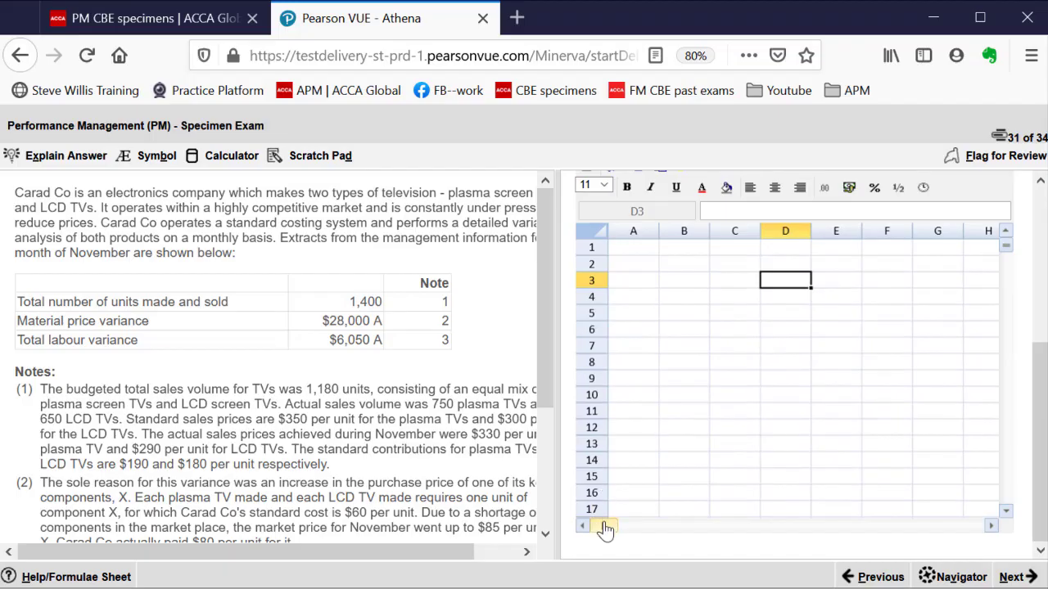
drag(604, 529, 626, 527)
click(683, 249)
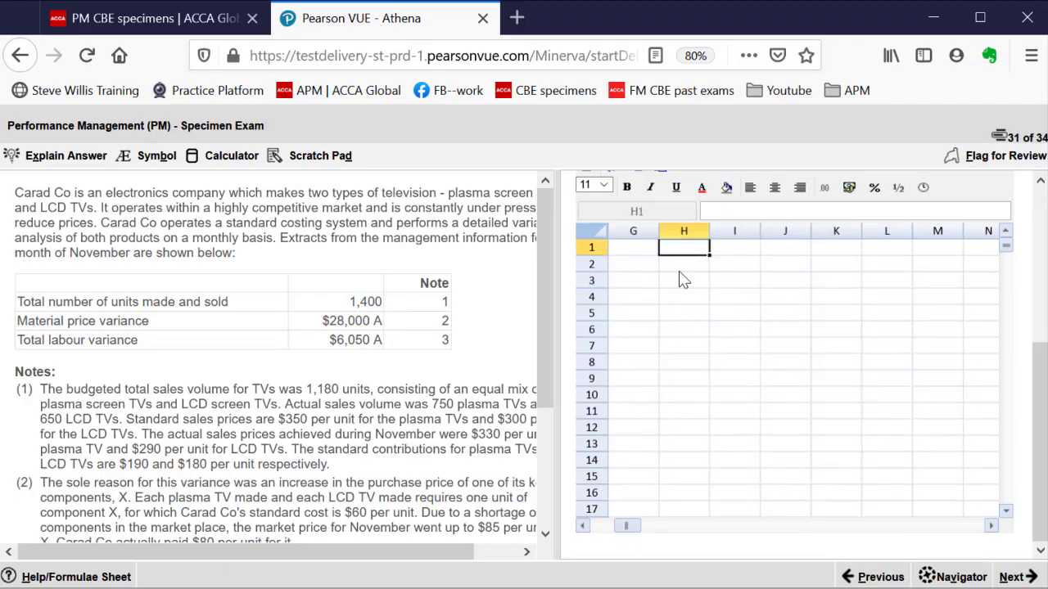
click(678, 297)
click(679, 263)
click(678, 249)
click(683, 267)
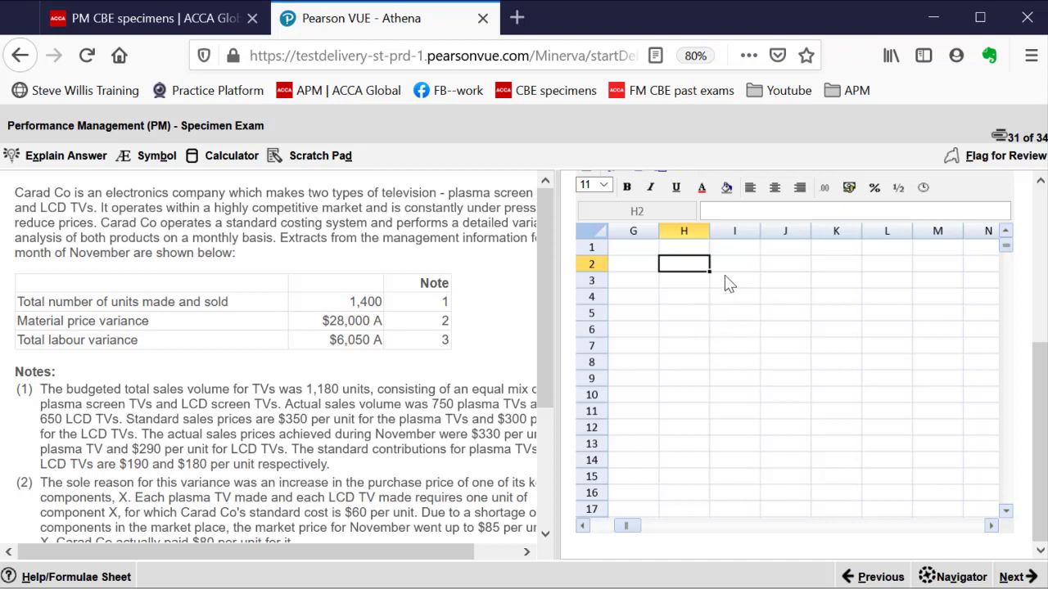
click(607, 526)
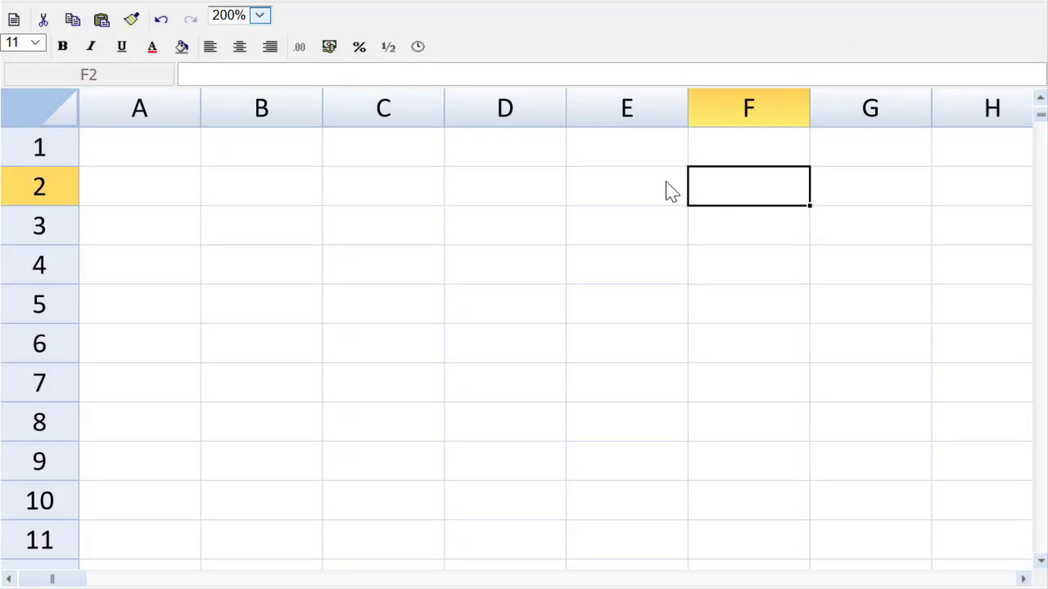
- Enter the labels AA in B3, AS in D3 and SS in F3
click(304, 229)
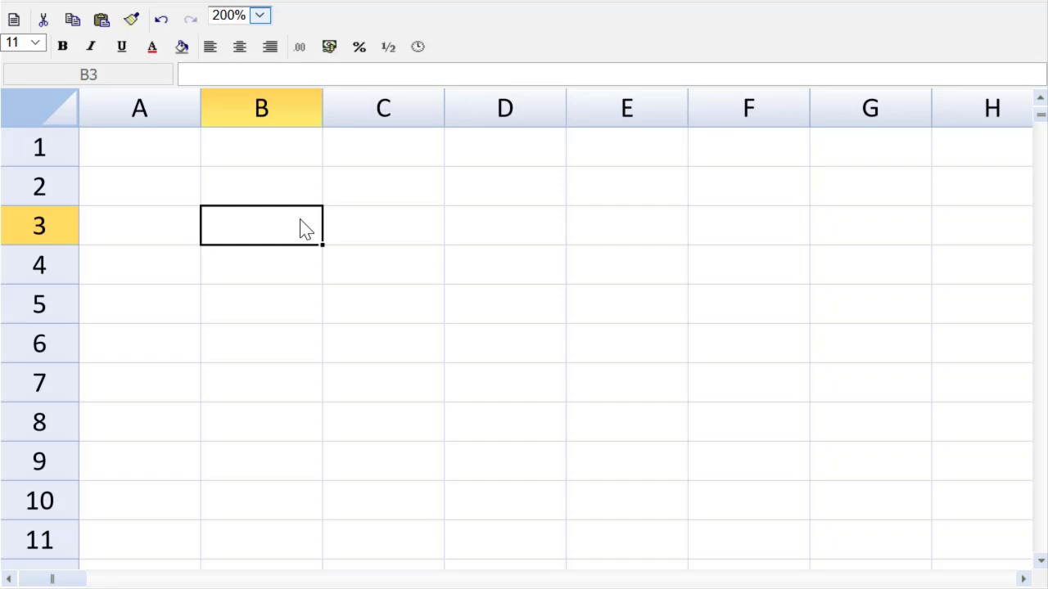
text(AA)
key(Tab)
key(Tab)
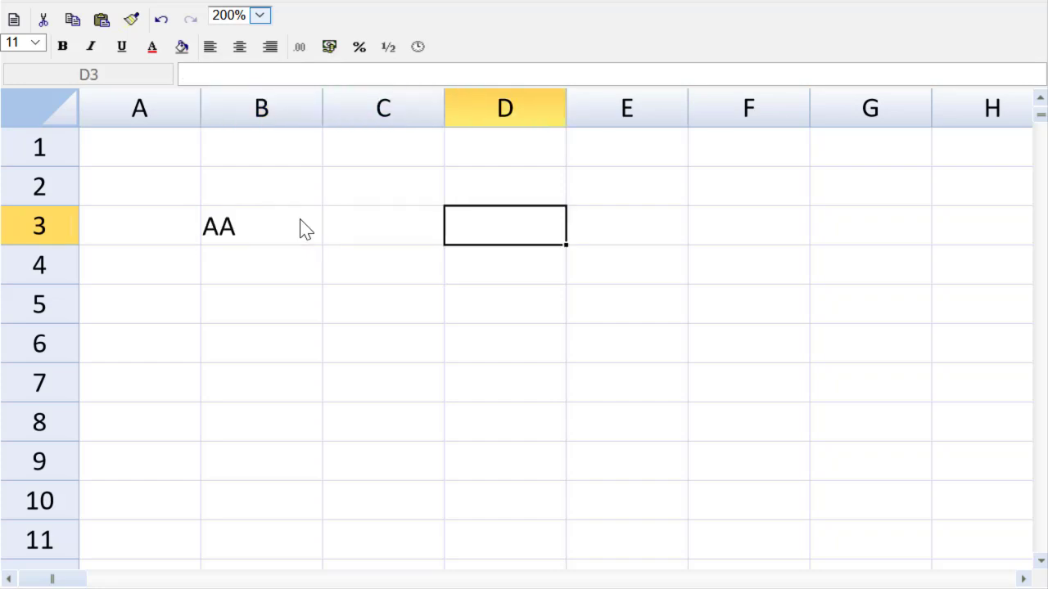
text(AS)
key(Tab)
key(Tab)
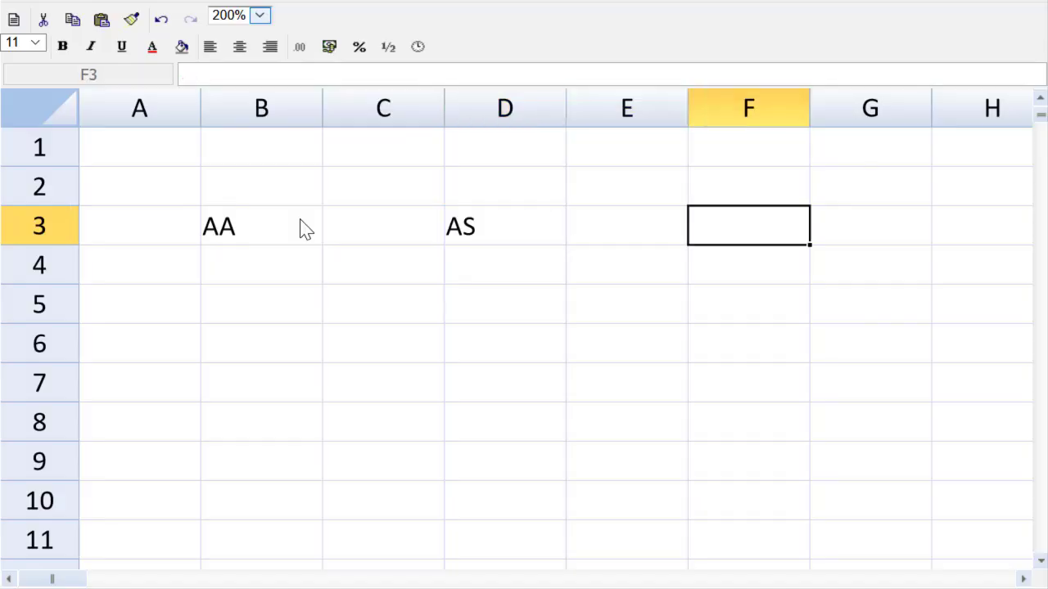
text(ss)
key(Return)
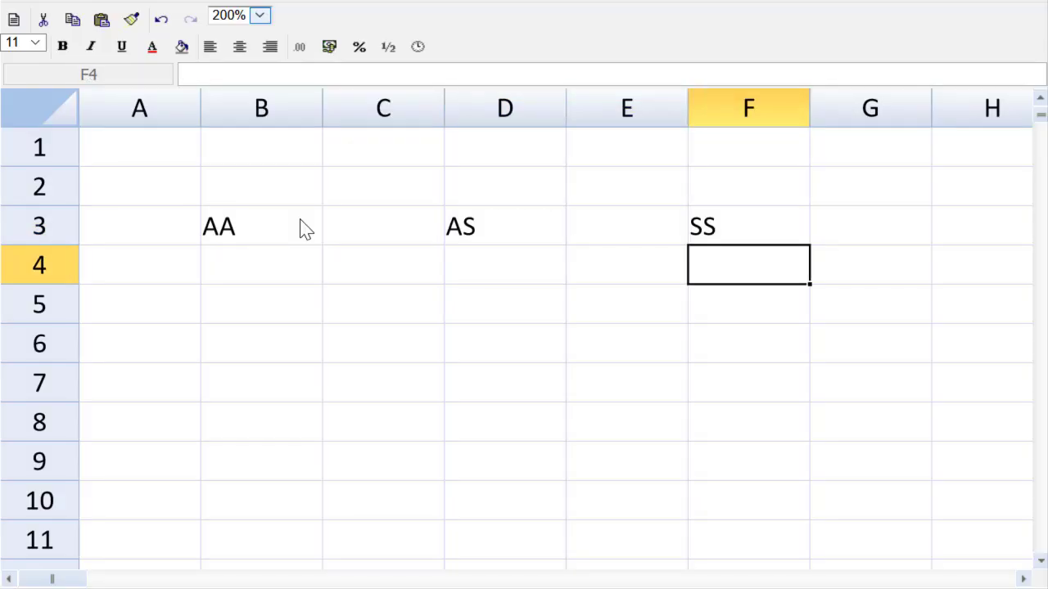
- Replace the label in B3 with AqAp
key(Up)
key(Left)
key(Left)
key(Left)
key(Left)
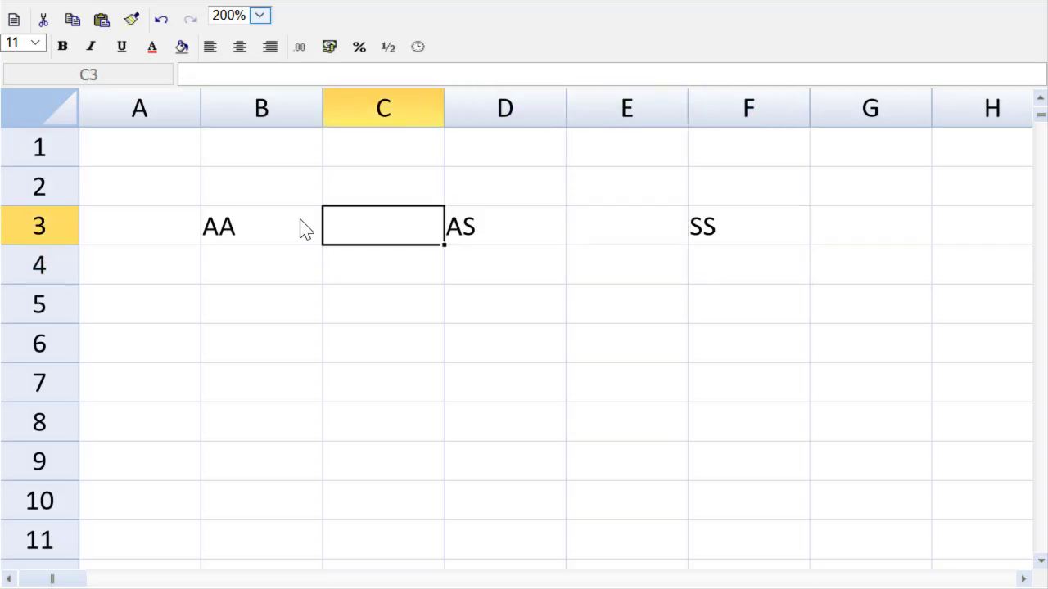
text(AqAp)
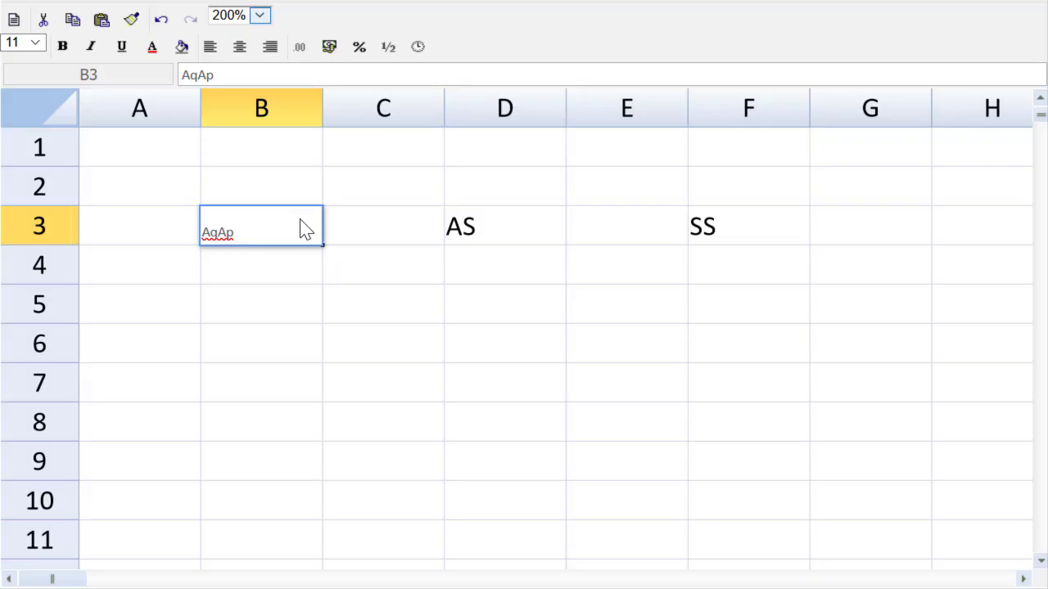
key(Right)
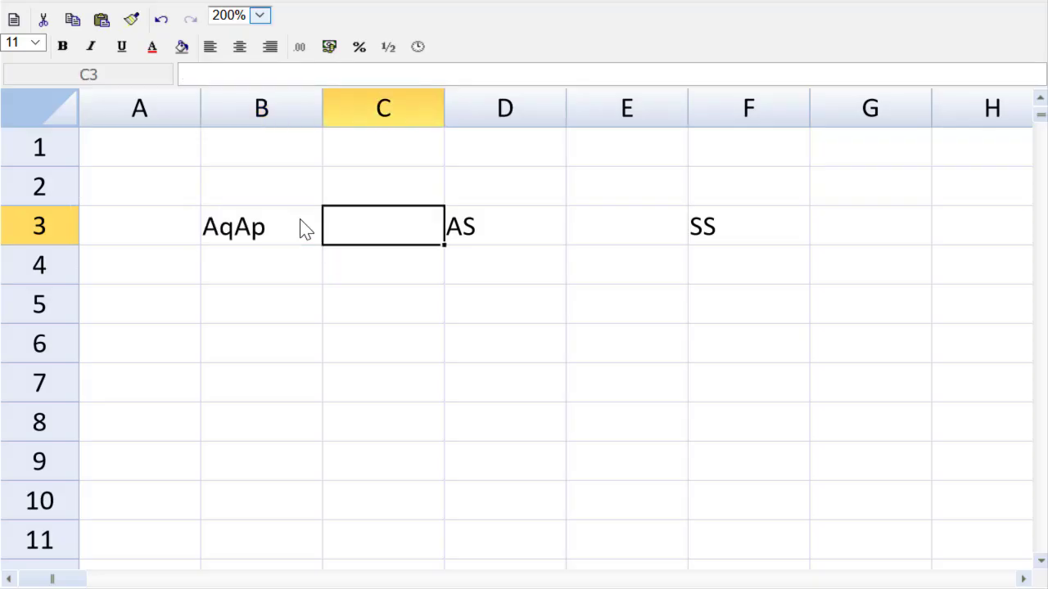
- Replace the label in D3 with AqSp and the one in F3 with SqSp
key(Right)
text(Aq)
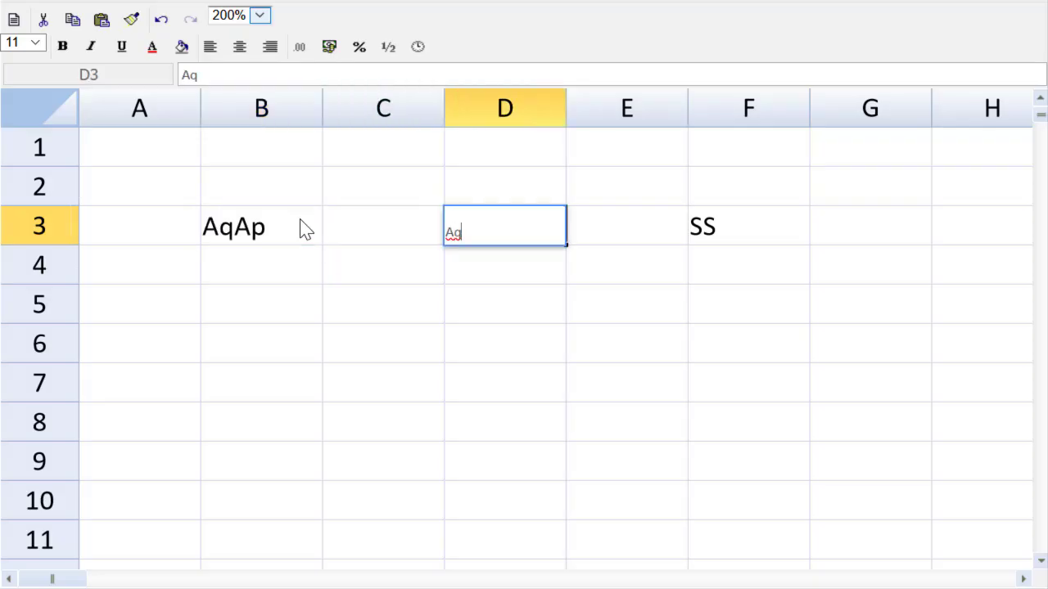
text(Sp)
key(Right)
key(Right)
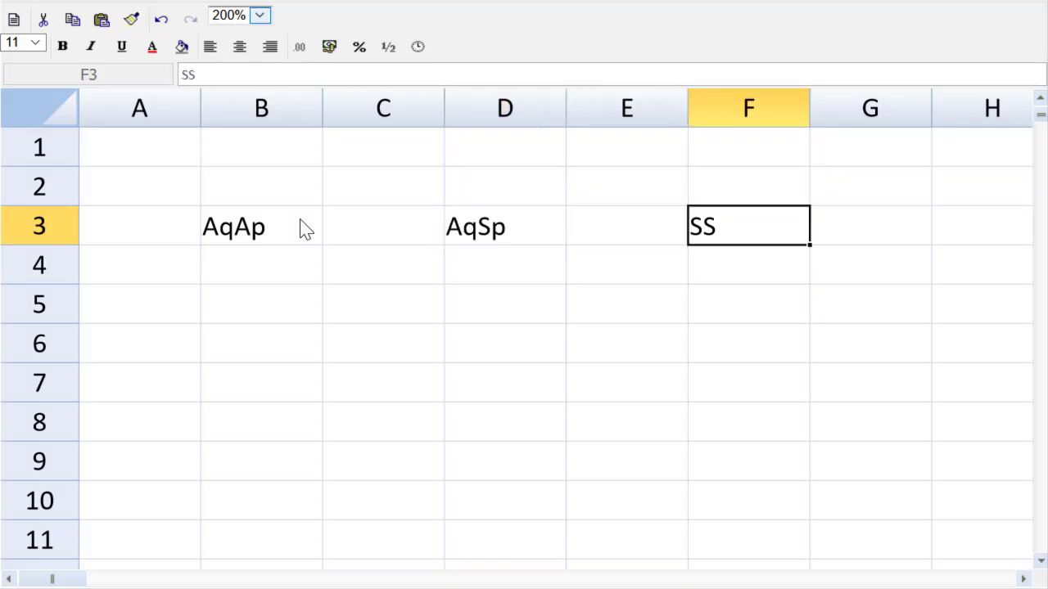
text(SqS)
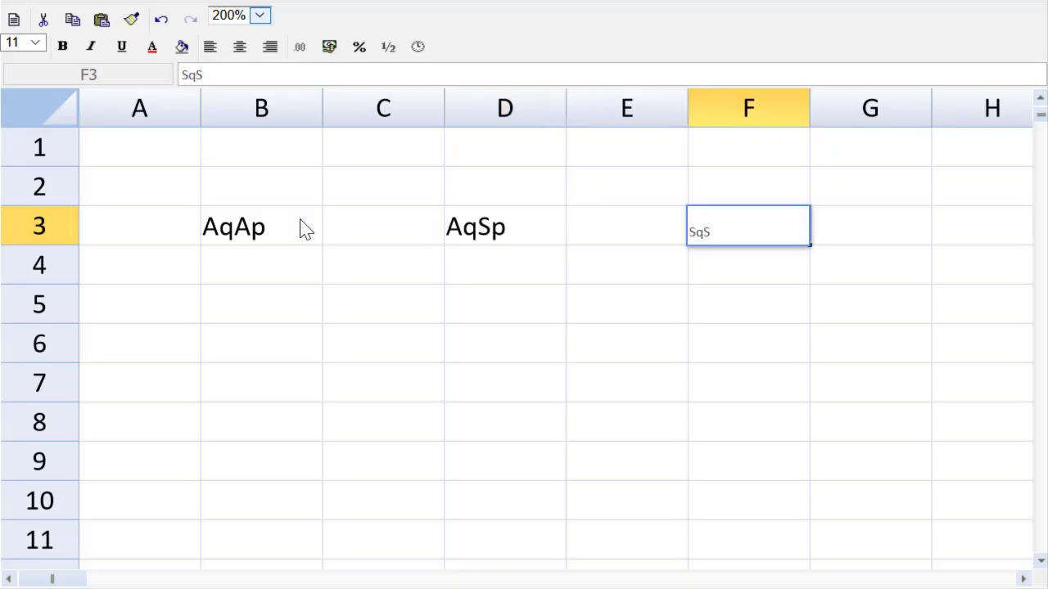
text(p)
key(Return)
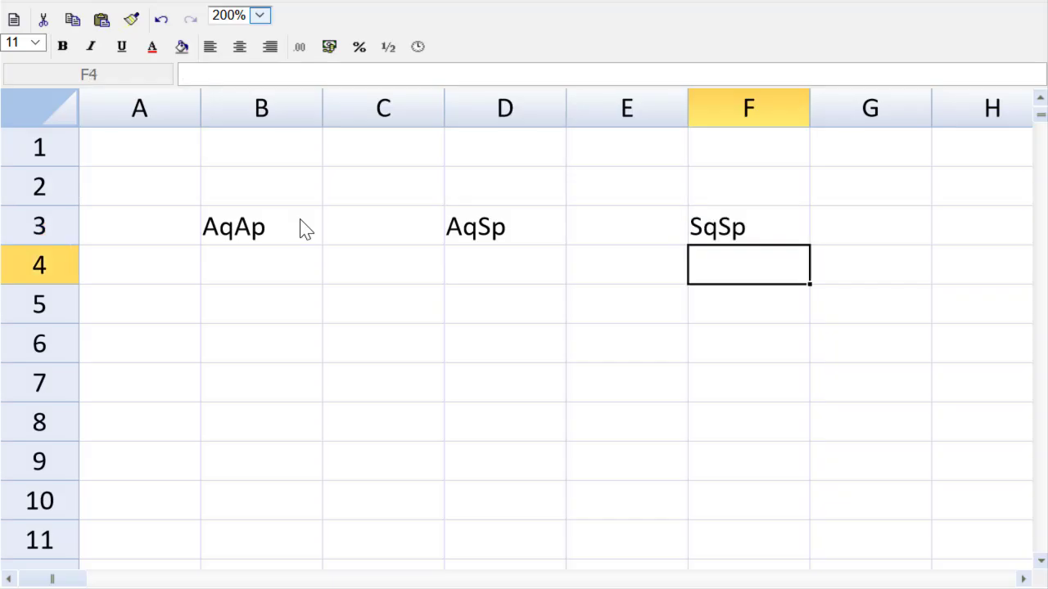
- Add the heading "Flexed.." above SqSp in F2 and "Actual..." above AqAp in B2
key(Up)
key(Up)
text(Fle)
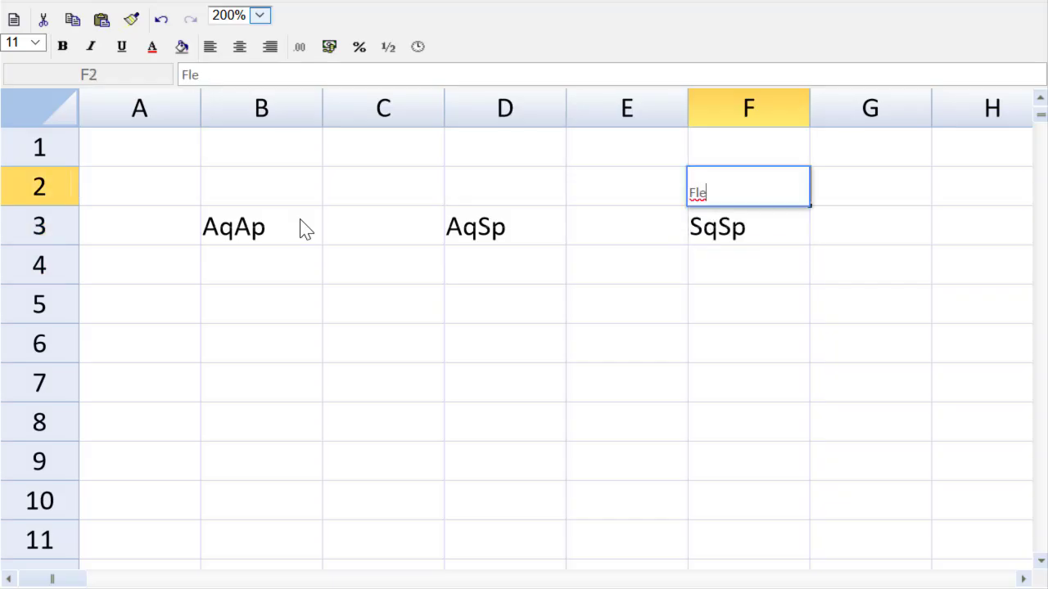
text(xed..)
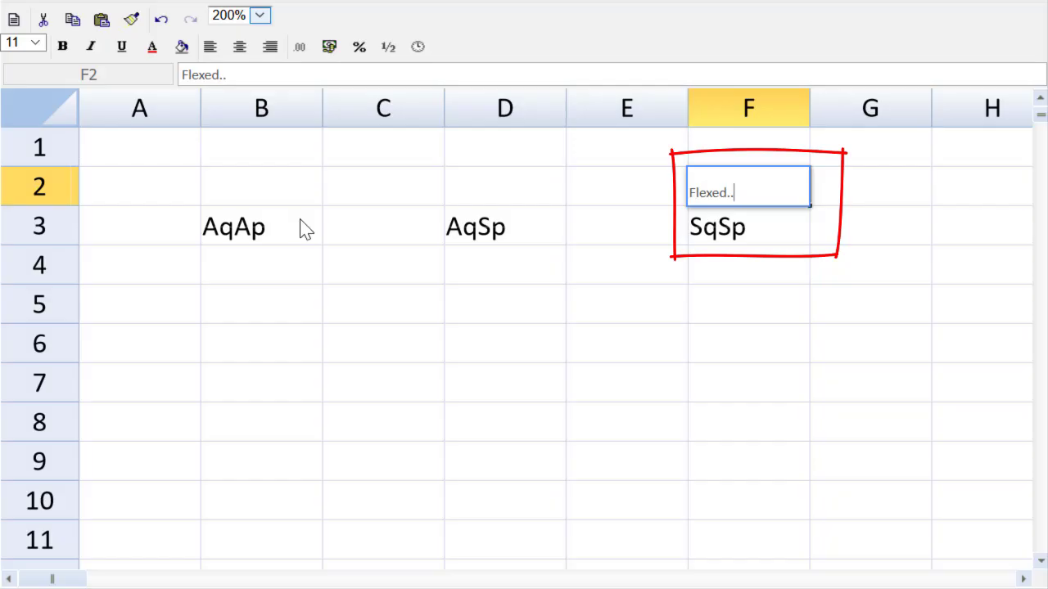
key(Left)
key(Left)
key(Left)
key(Left)
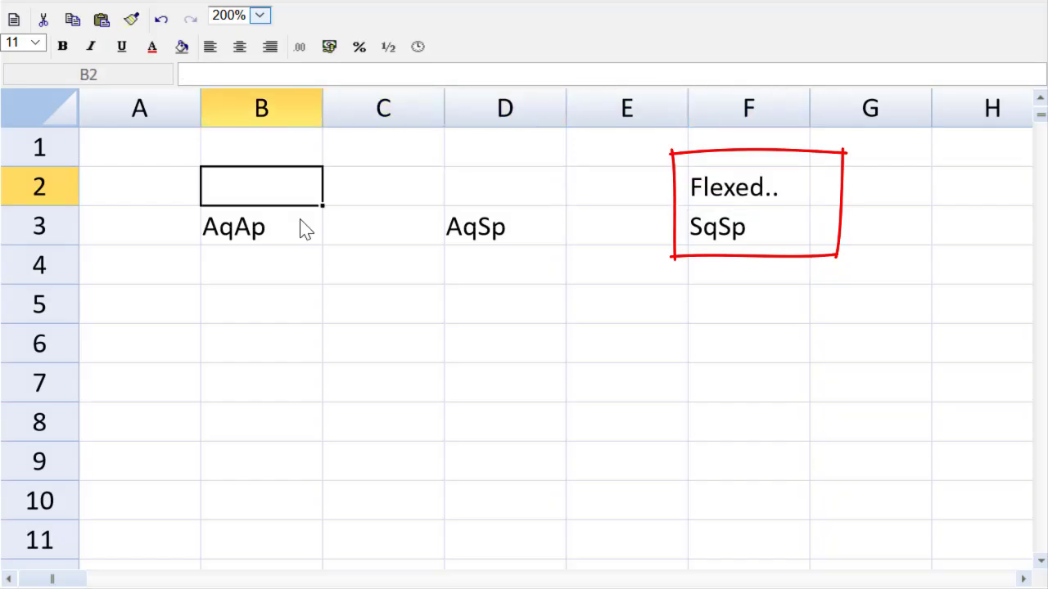
text(Acta)
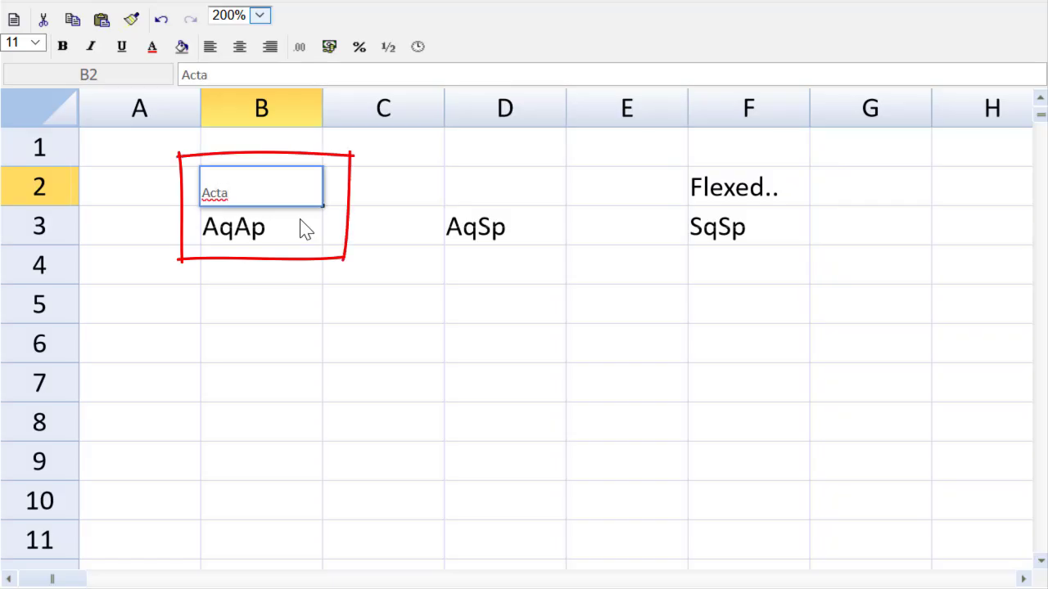
key(BackSpace)
text(ual...)
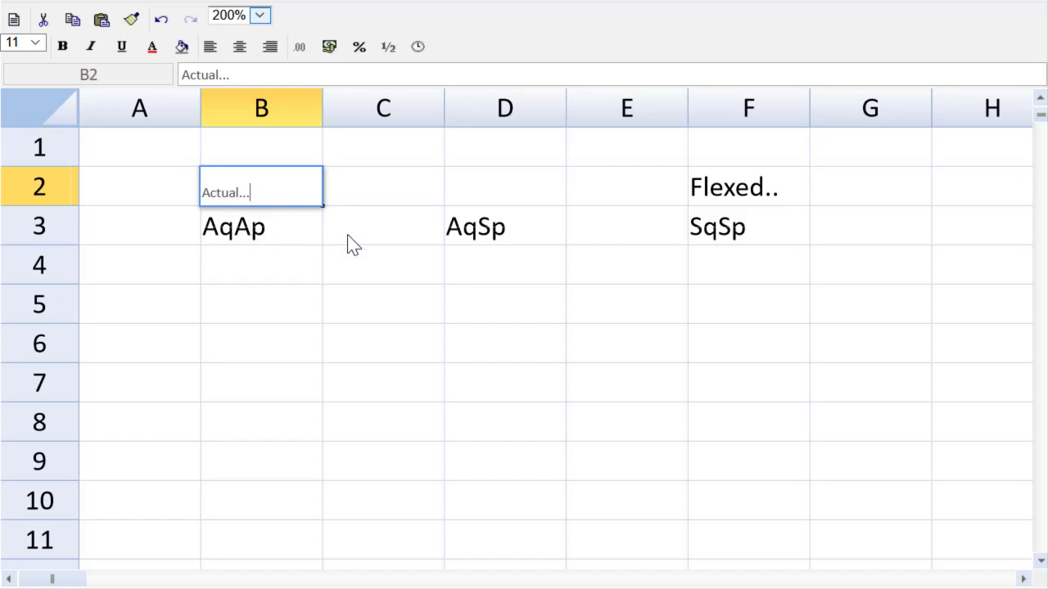
- Enter the variance label Price in C4 and Usage in E4
click(350, 280)
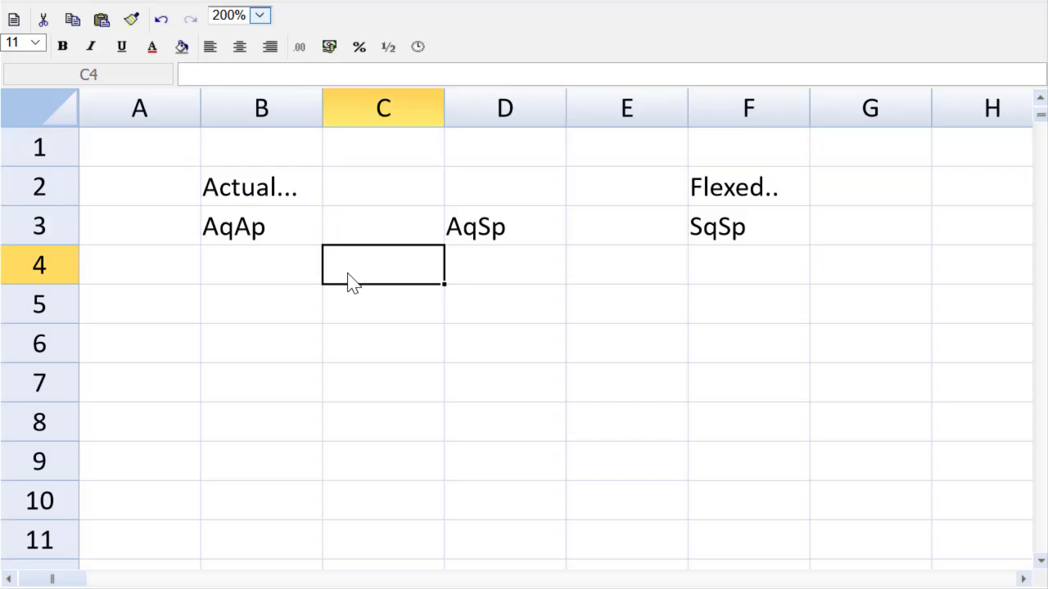
text(Pic)
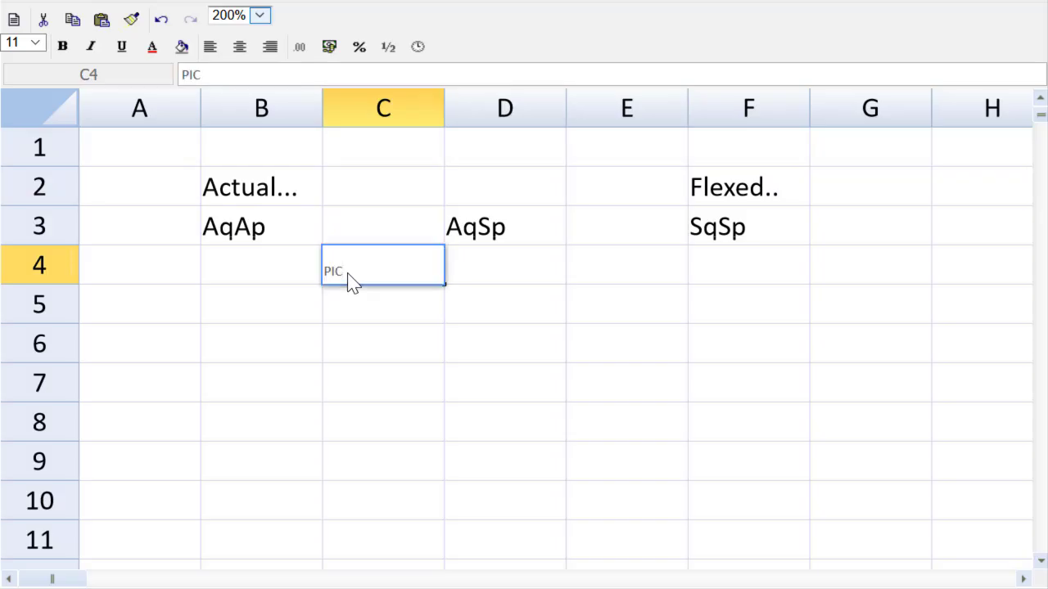
key(BackSpace)
key(BackSpace)
text(rice)
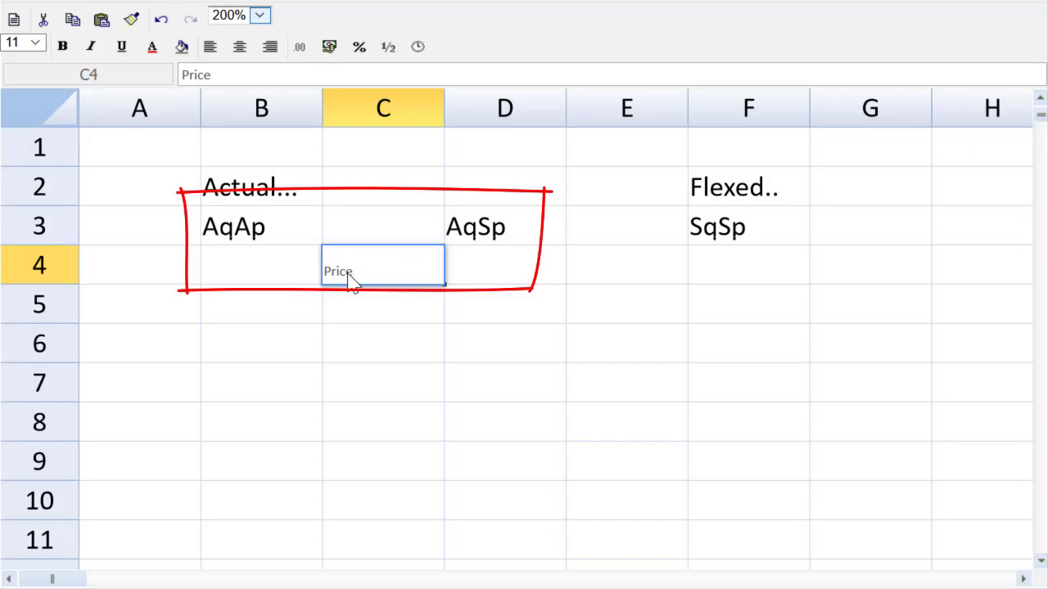
key(Tab)
key(Tab)
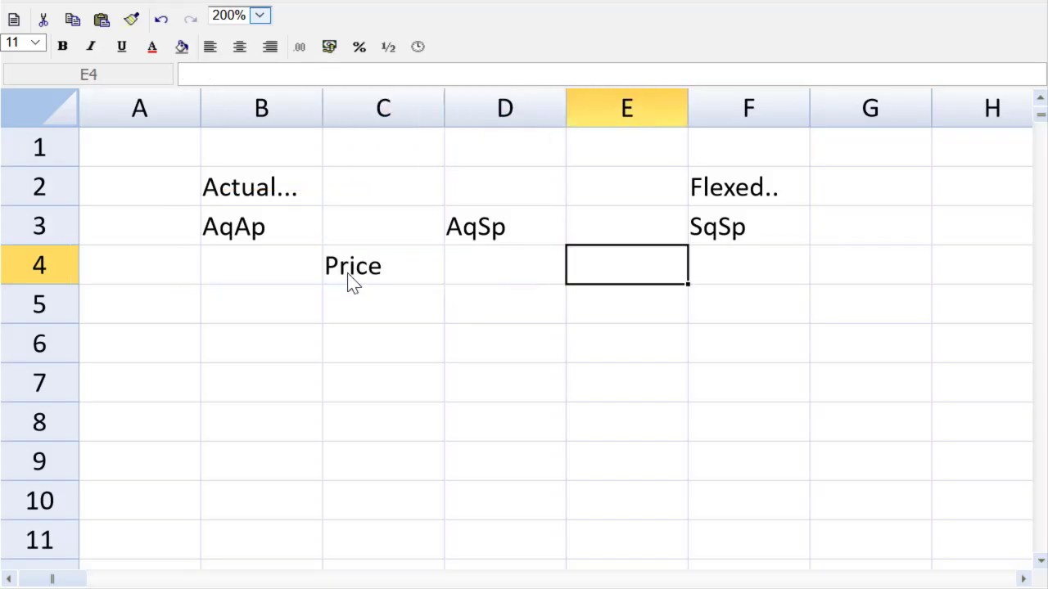
text(Usa)
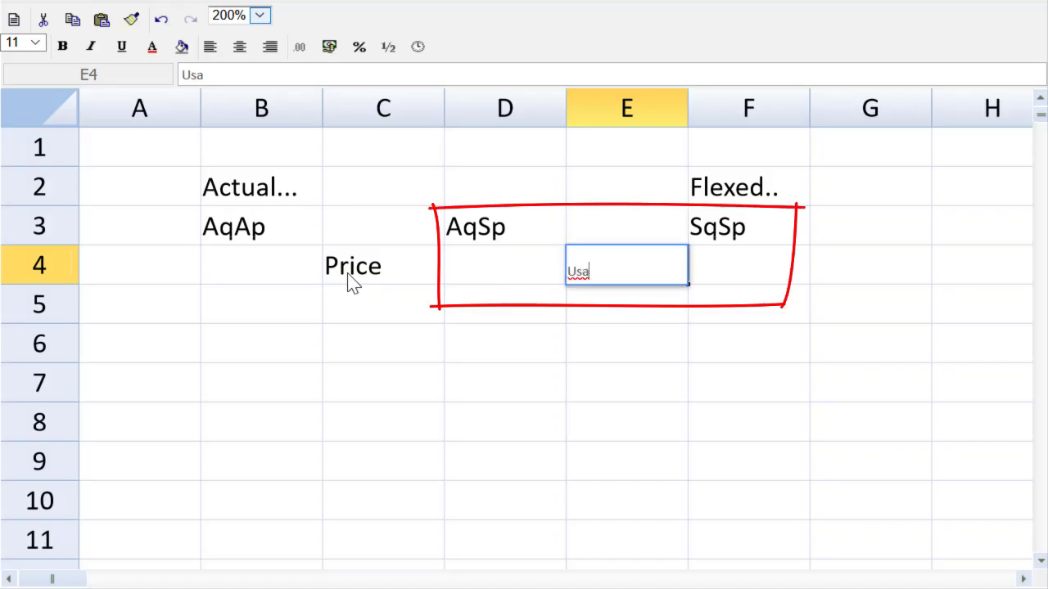
text(ge)
- Add left-pointing dashed arrows, "<-------" in E3 and "<--------" in C3, between the quantity-price labels
key(Up)
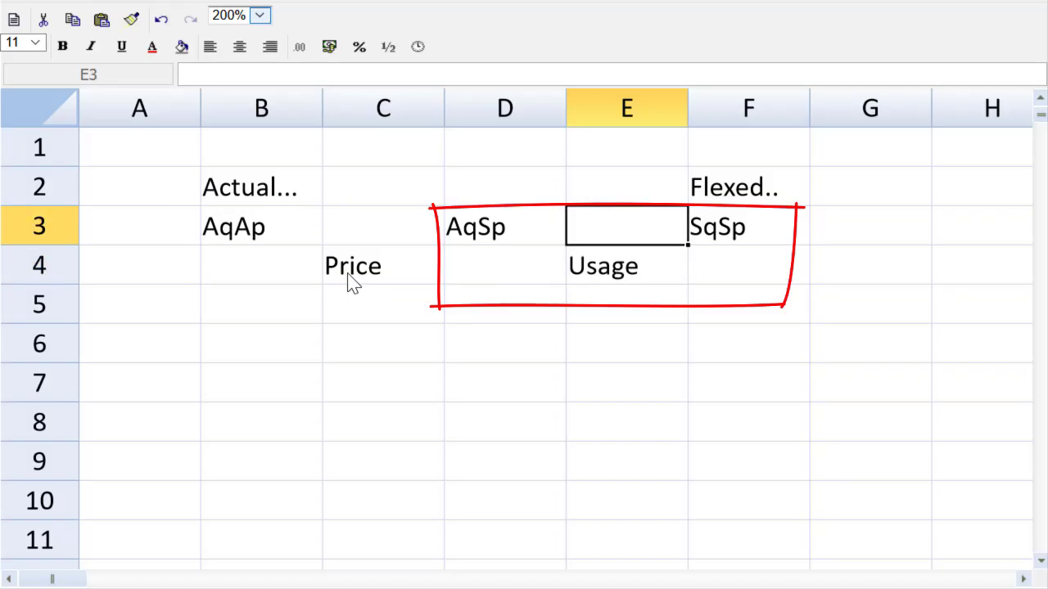
text(<---)
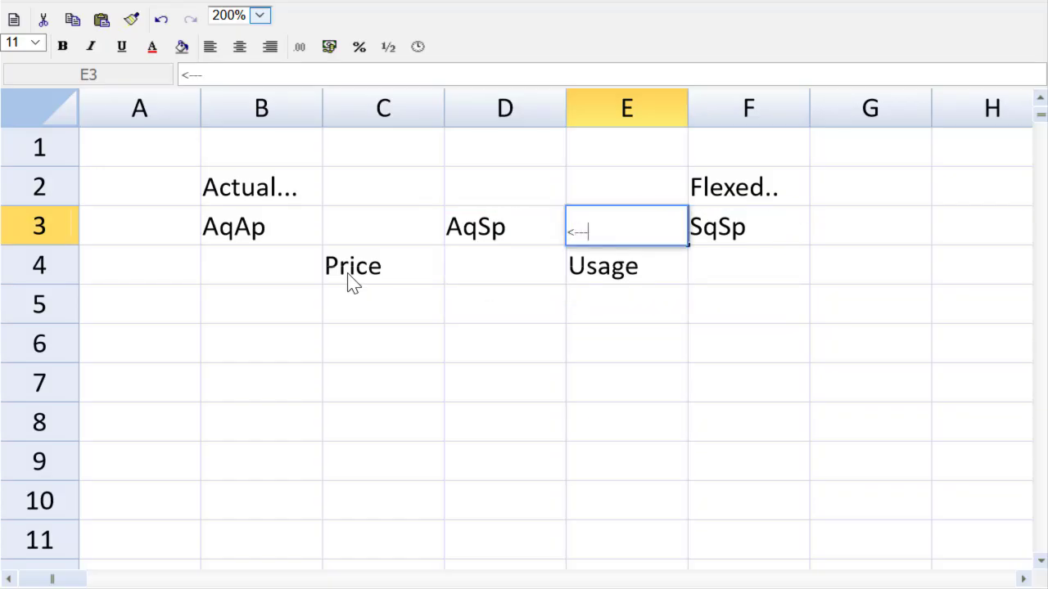
text(----)
key(Return)
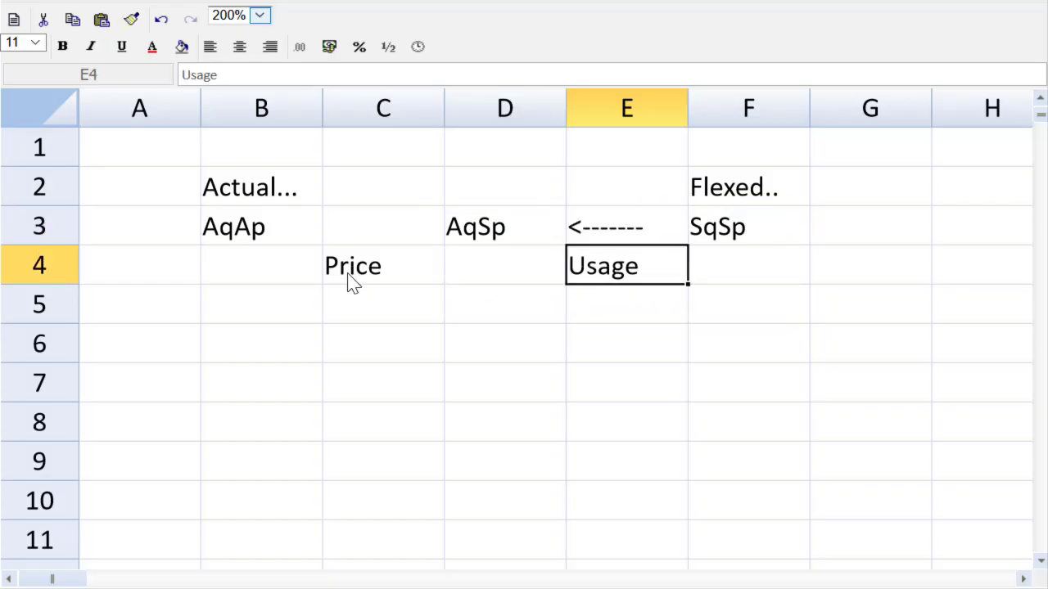
key(Left)
key(Left)
key(Up)
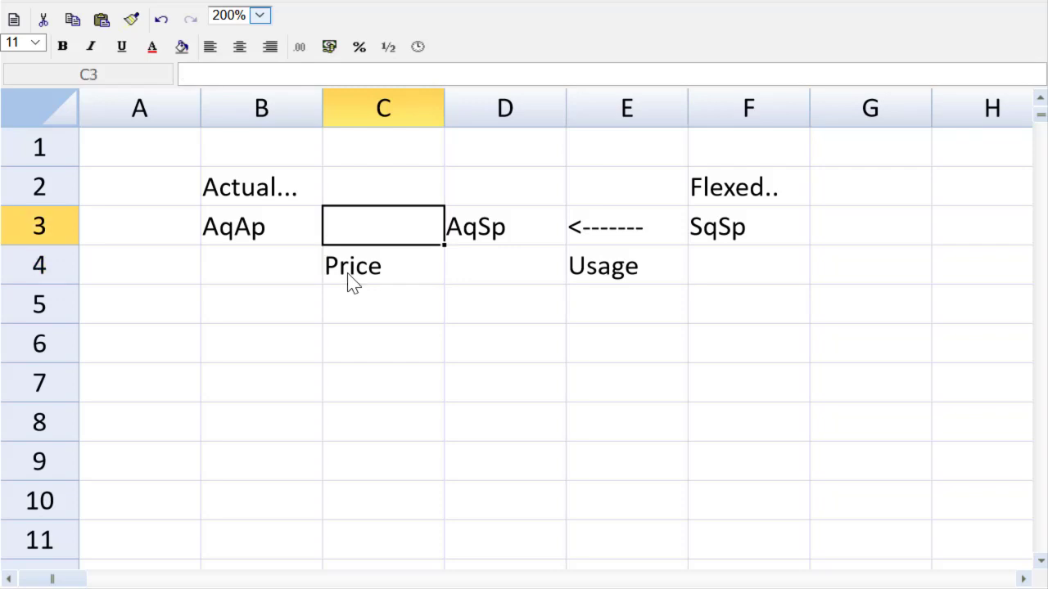
text(<--------)
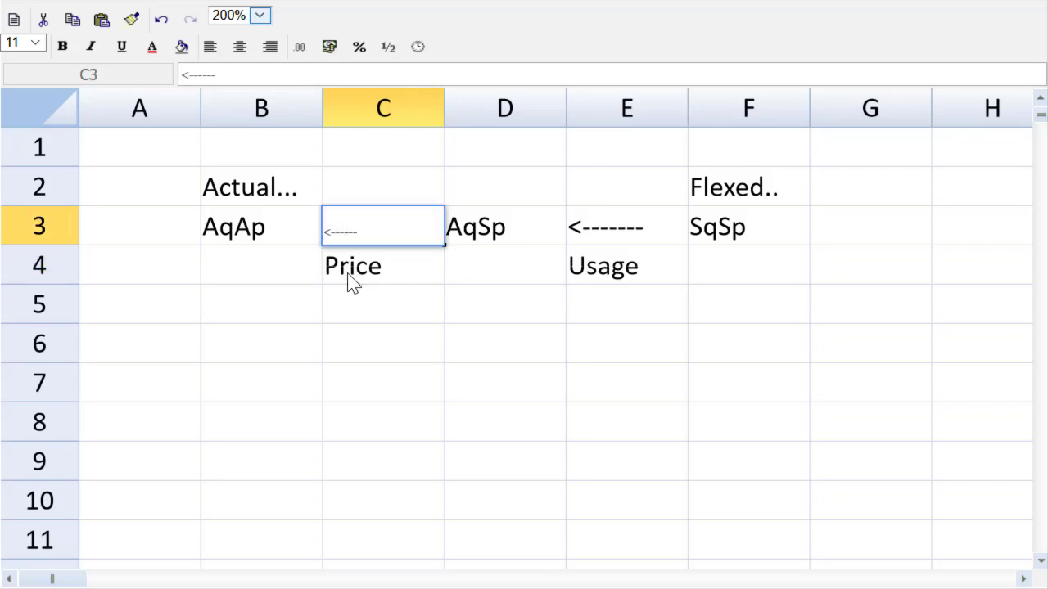
key(Return)
key(Right)
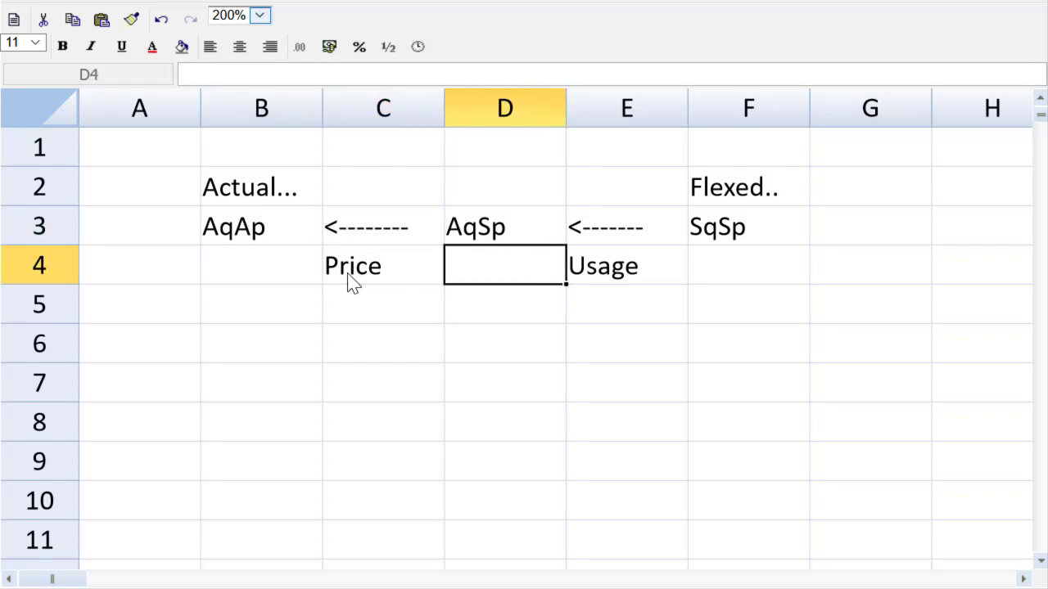
key(Right)
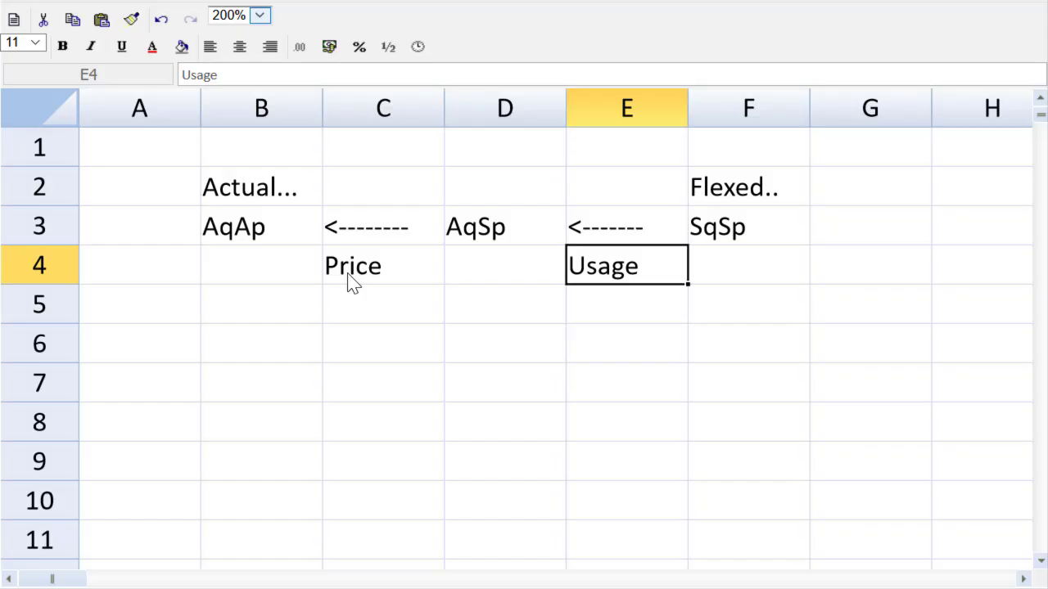
- Clear the existing variance layout, including its headings, arrows and labels, from cells B2:F4
key(Left)
key(Left)
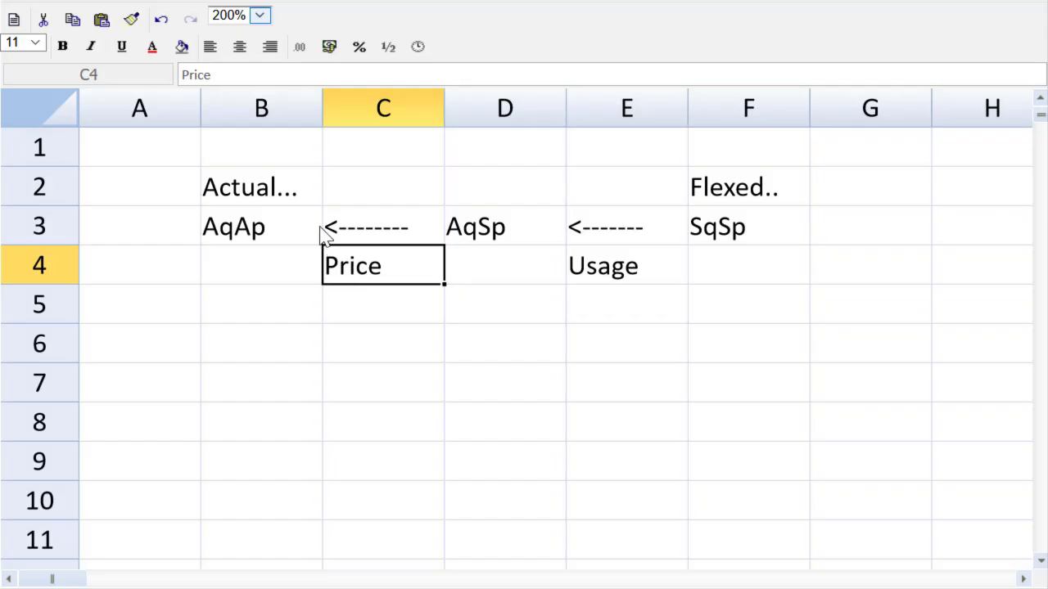
drag(292, 204, 731, 280)
key(BackSpace)
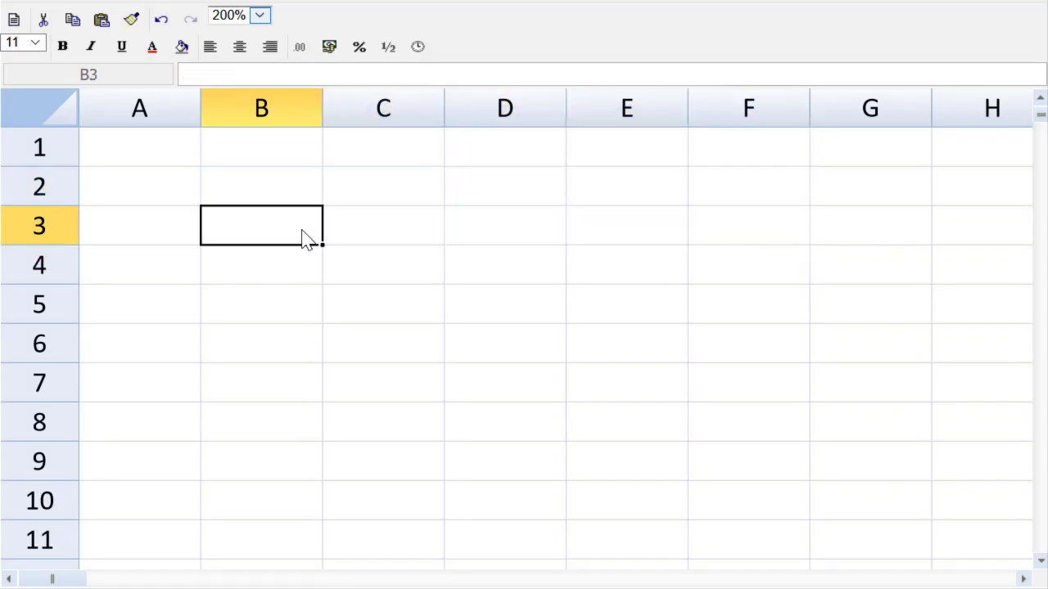
- Enter the actual cost column headings Aq, Ap and Aq*Ap in cells B3, C3 and D3
text(A)
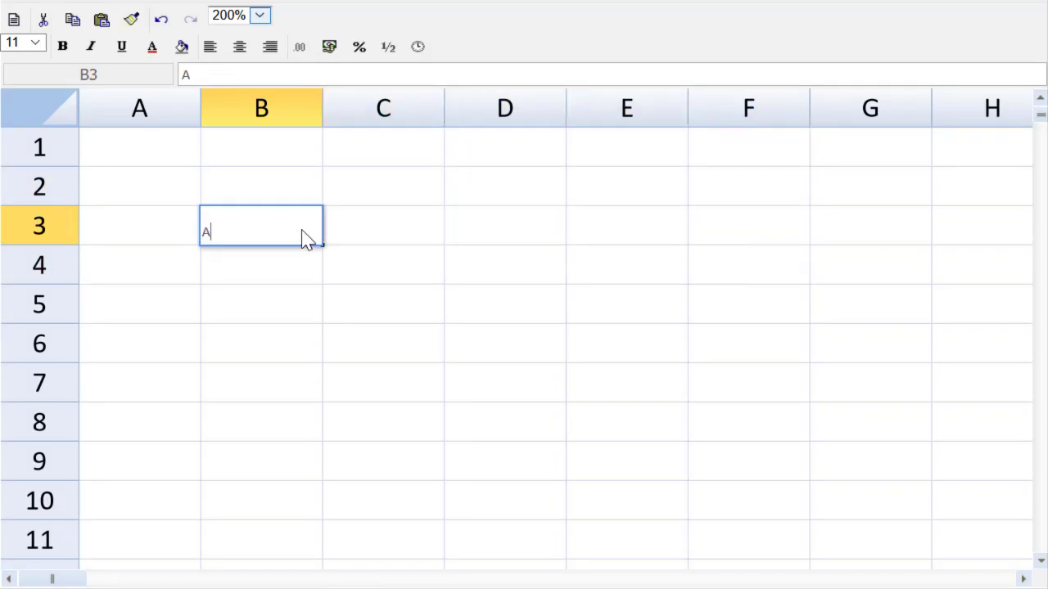
text(q)
key(Tab)
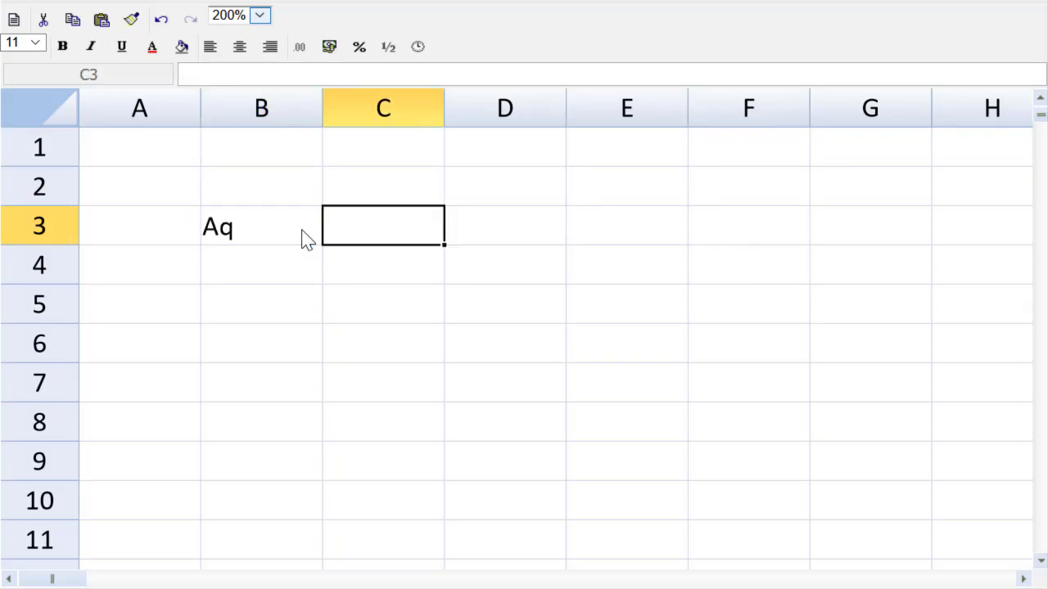
text(Ap)
key(Tab)
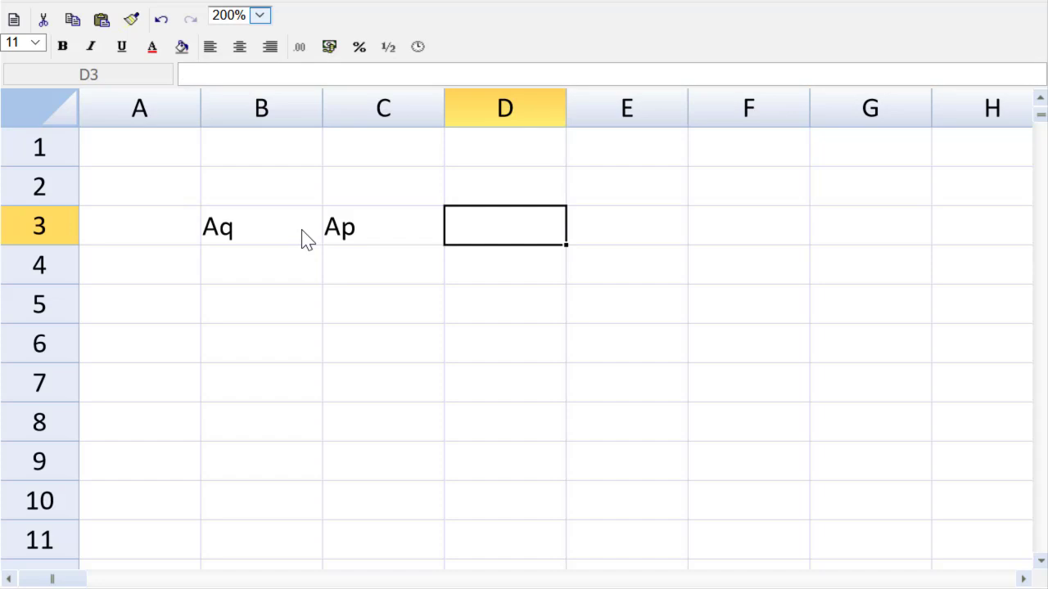
text(Ag)
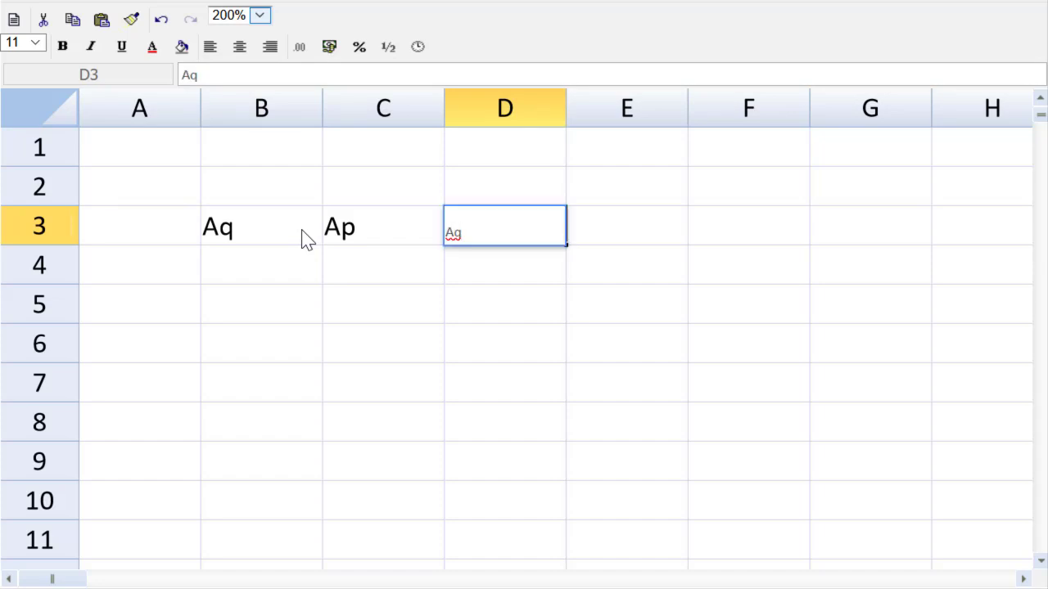
text(*Ap)
key(Tab)
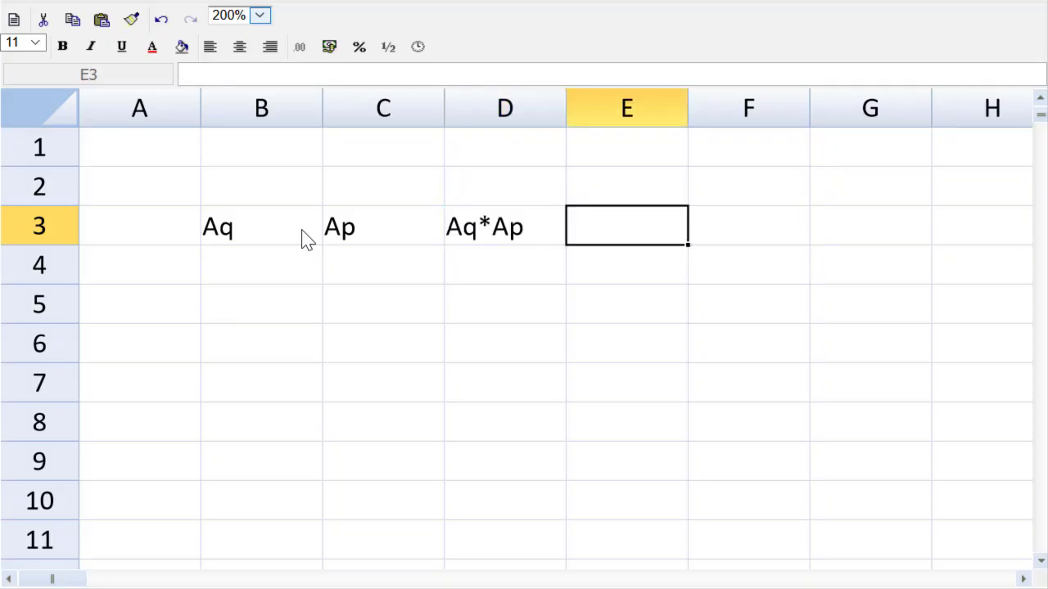
- Leave column E blank and enter the headings Aq, Sp and Aq*Sp in cells F3, G3 and H3
key(Tab)
text(Aq)
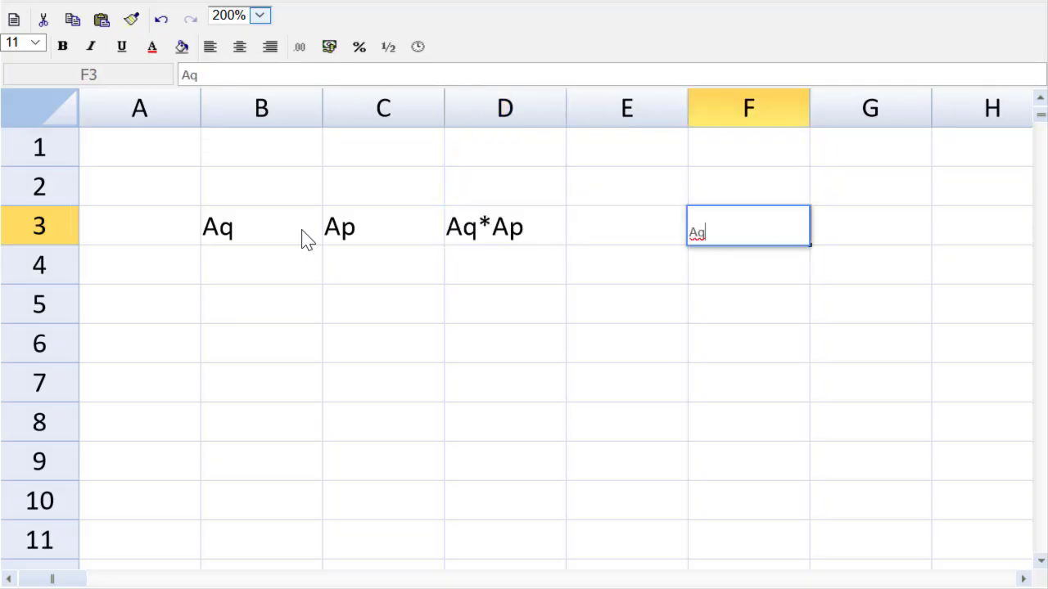
key(Tab)
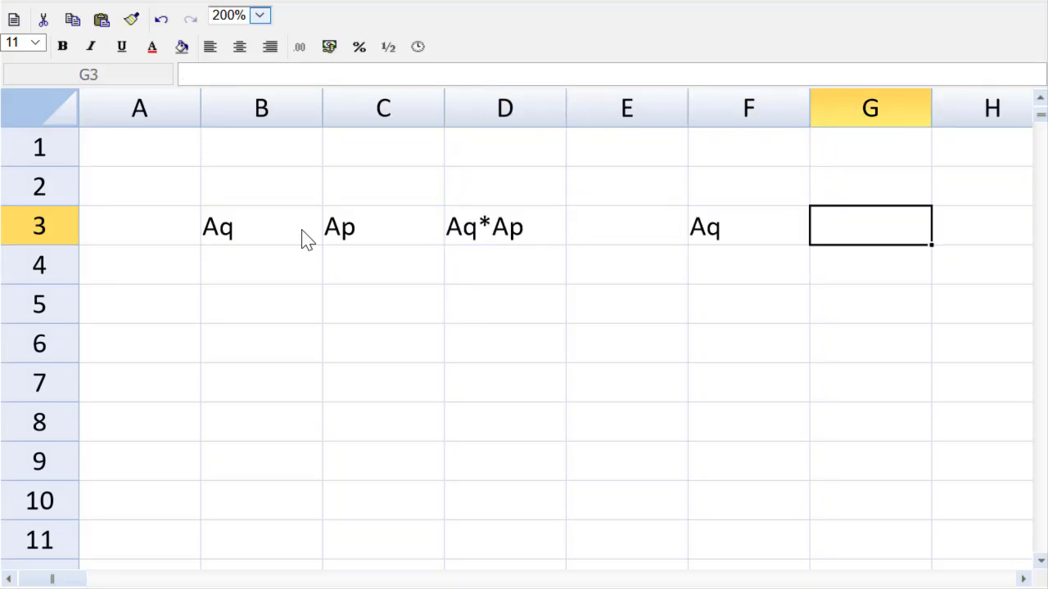
text(Sp)
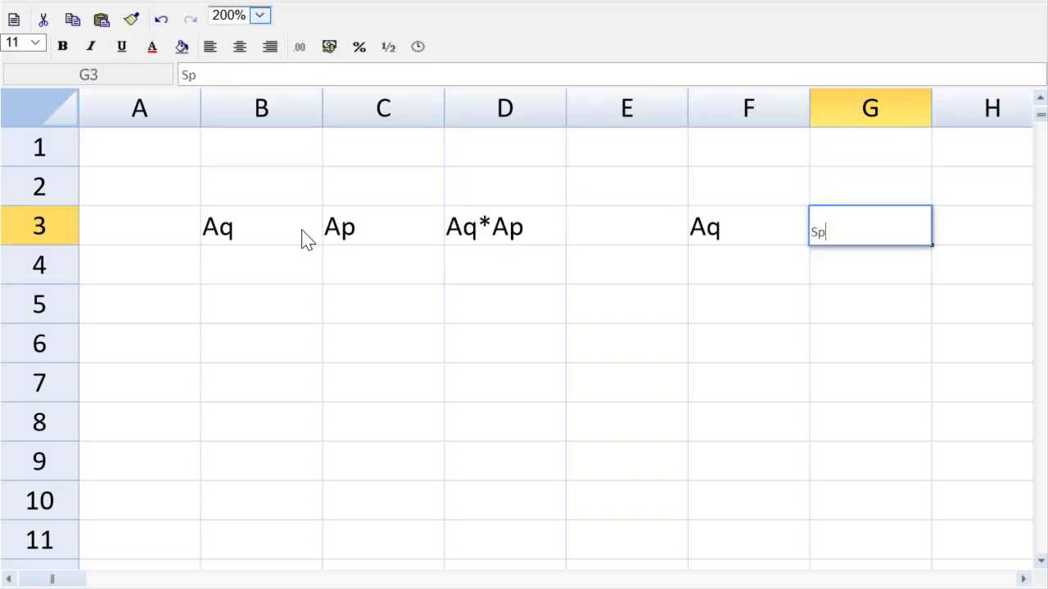
key(Tab)
text(Aq*)
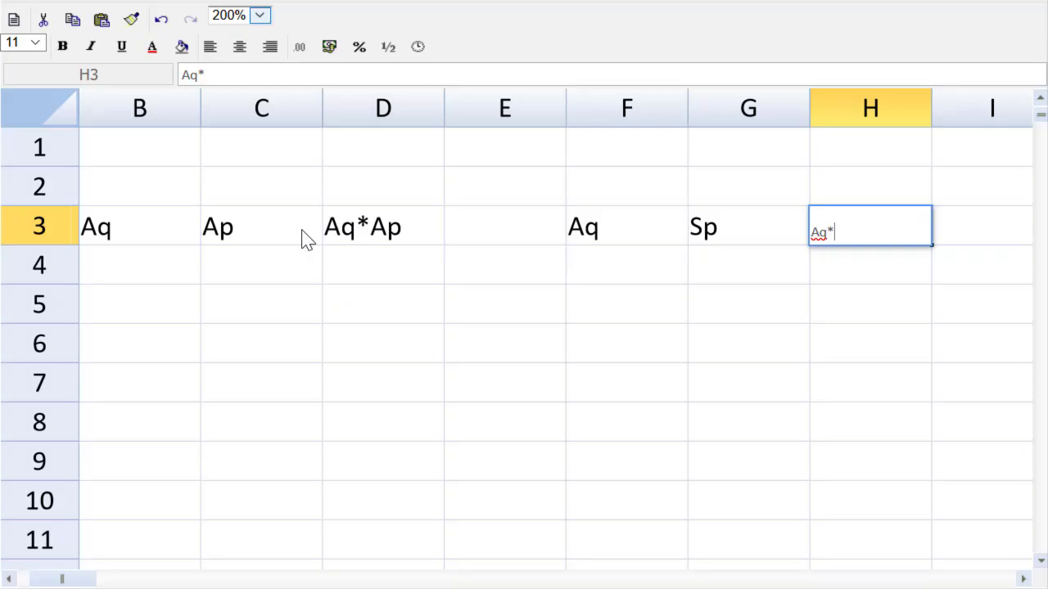
text(sP)
key(BackSpace)
key(BackSpace)
text(Sp)
key(Tab)
- Leave column I blank and enter the headings Sq, Sp and Sq*Sp in cells J3, K3 and L3
key(Tab)
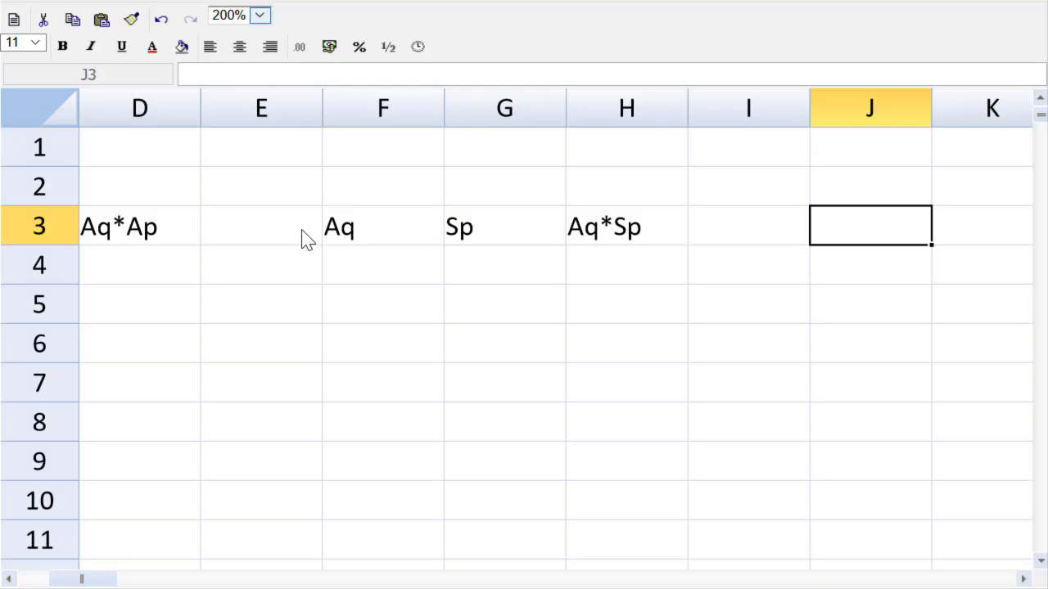
text(Sq)
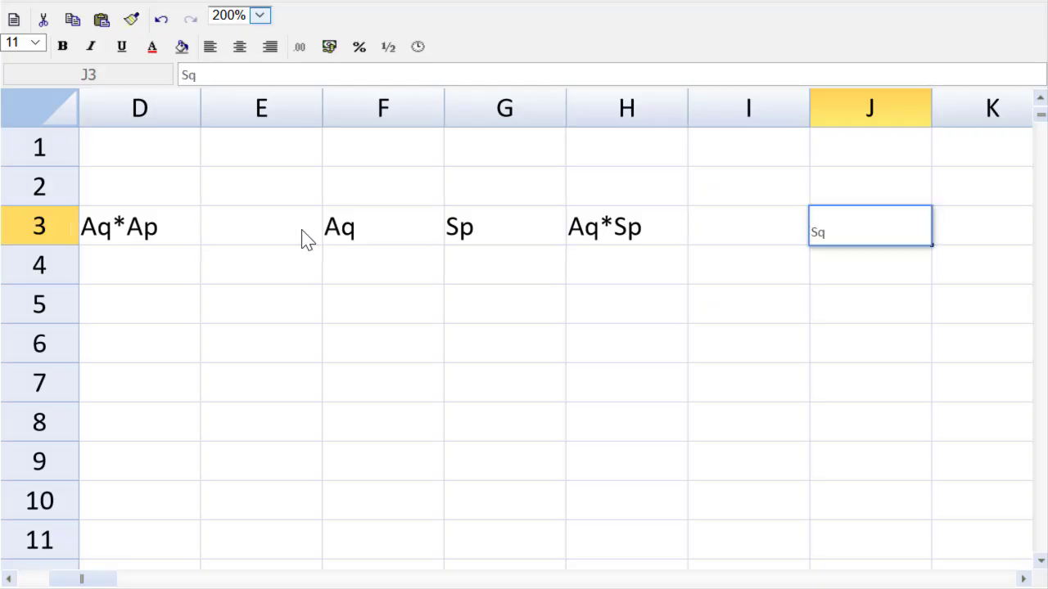
key(Tab)
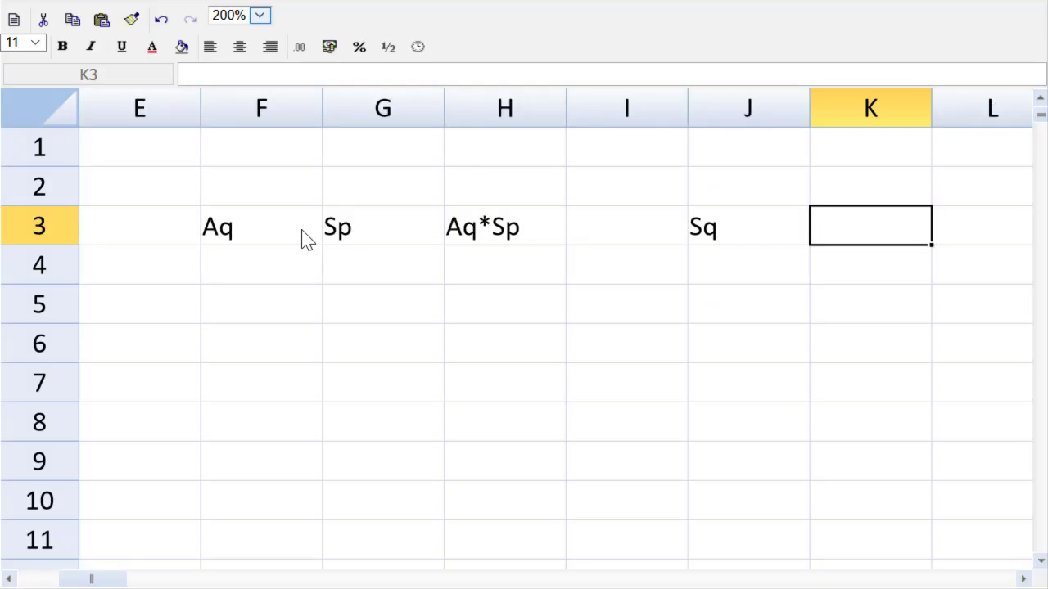
text(Sp)
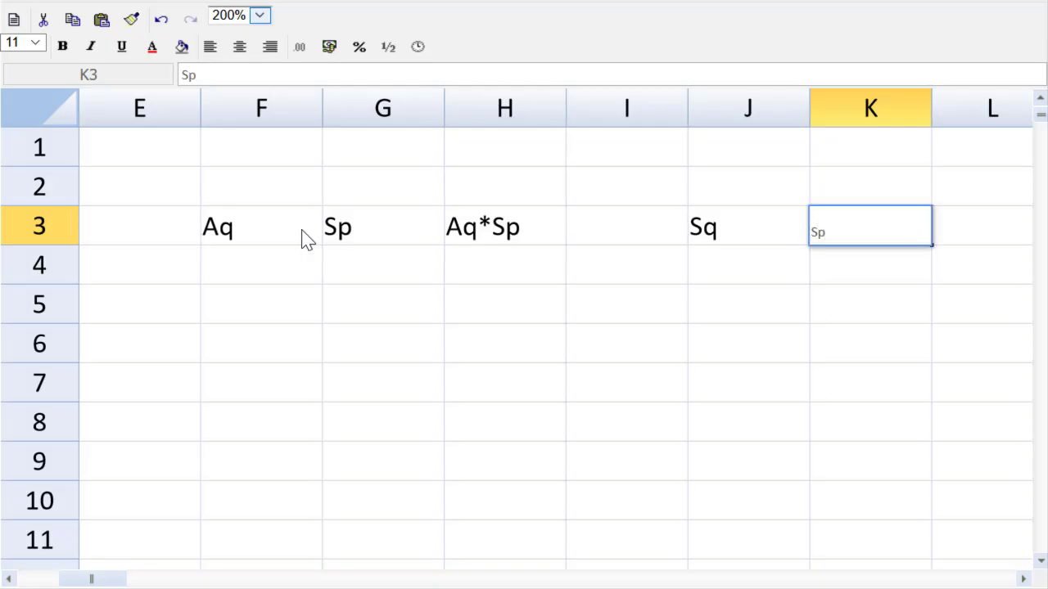
key(Tab)
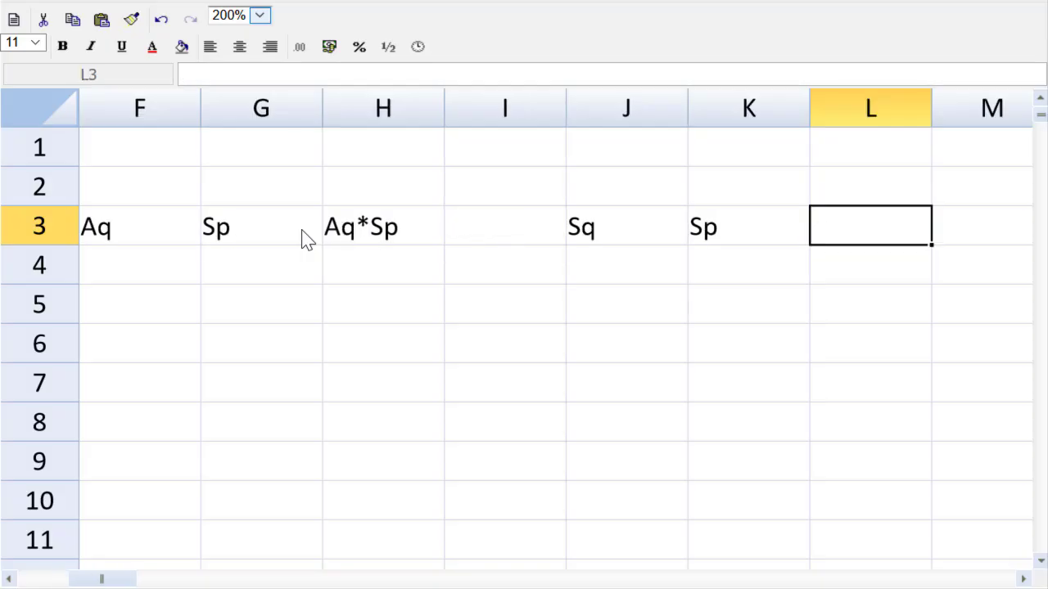
text(Sq*)
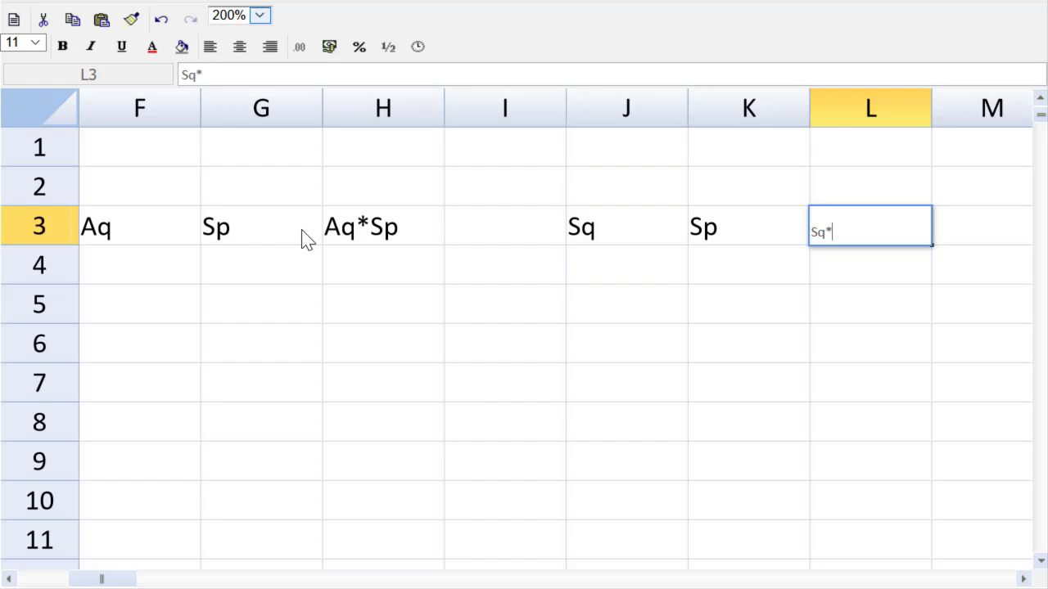
text(Sp)
key(Return)
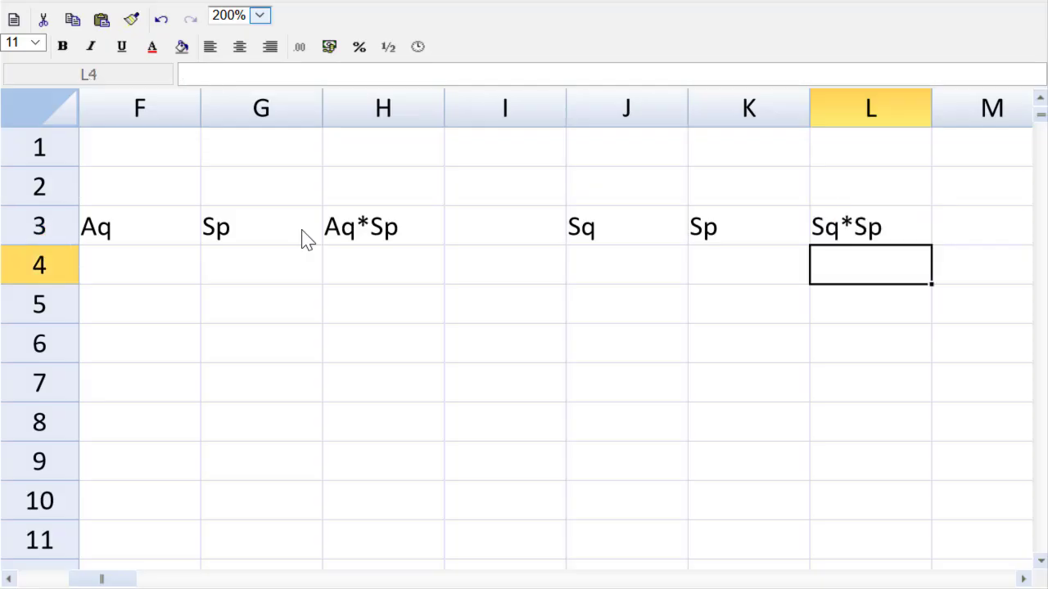
- Make the product headings Aq*Ap, Aq*Sp and Sq*Sp in D3, H3 and L3 bold
click(260, 16)
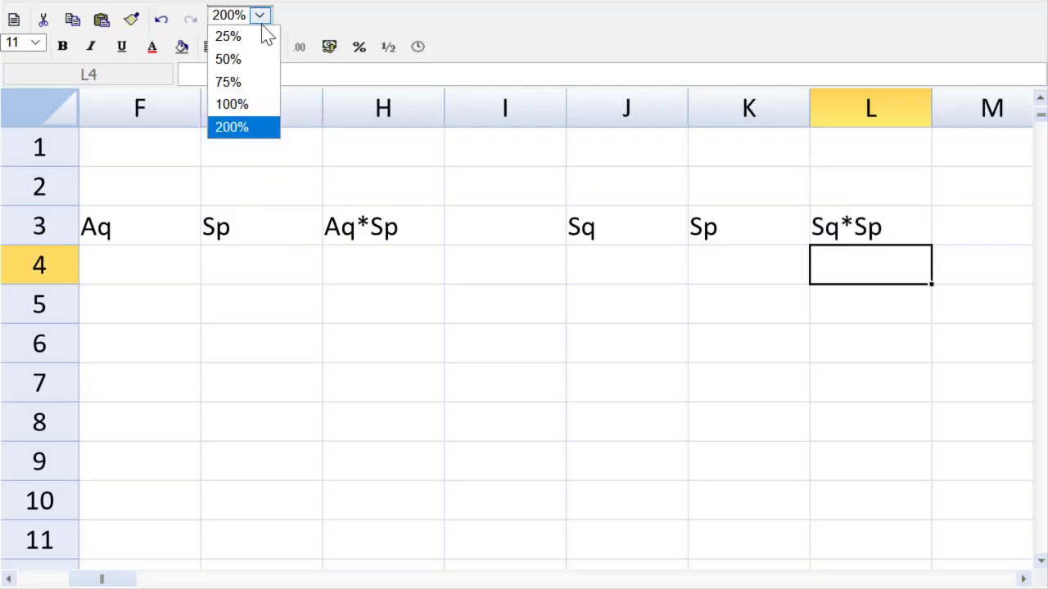
click(241, 103)
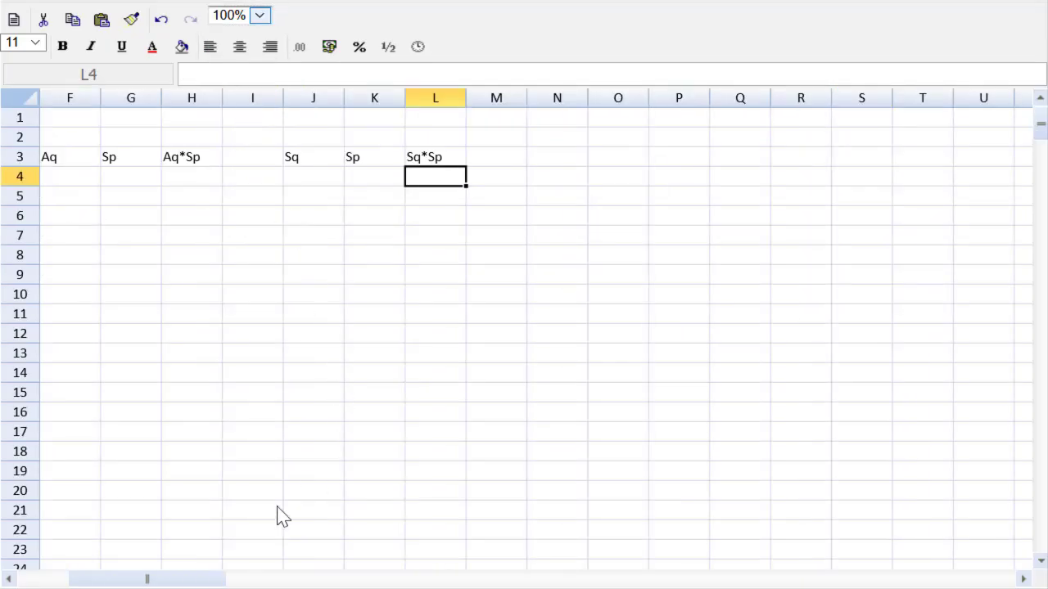
drag(175, 582, 139, 583)
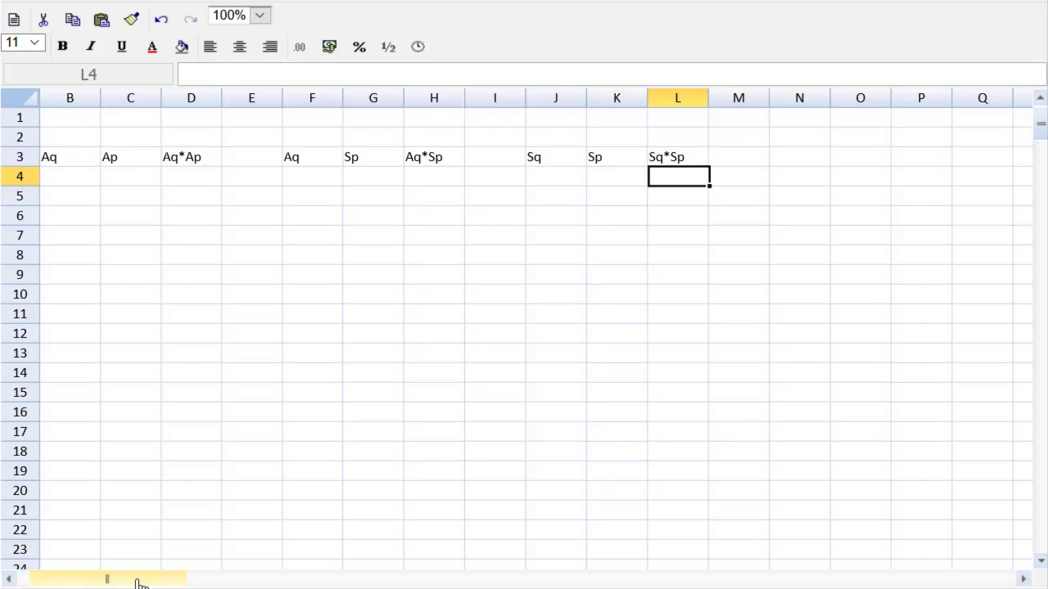
click(192, 157)
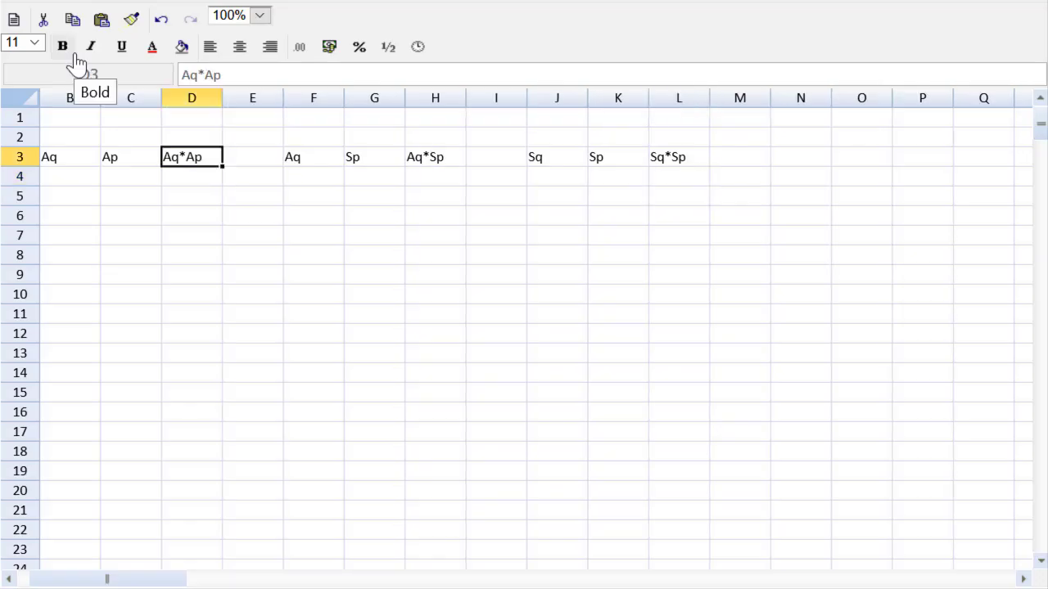
click(63, 47)
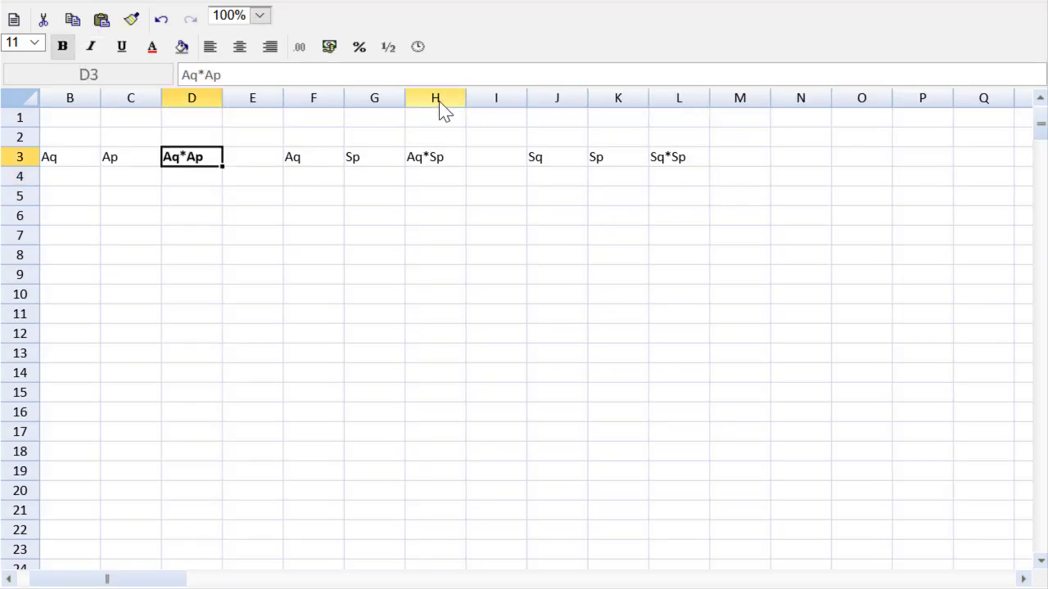
click(426, 156)
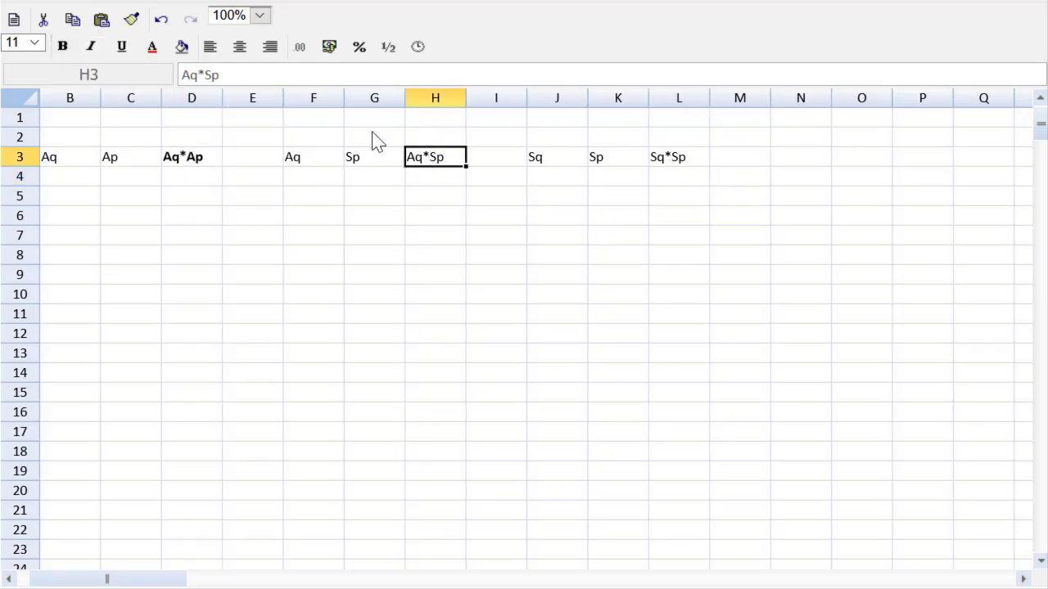
click(63, 46)
click(663, 159)
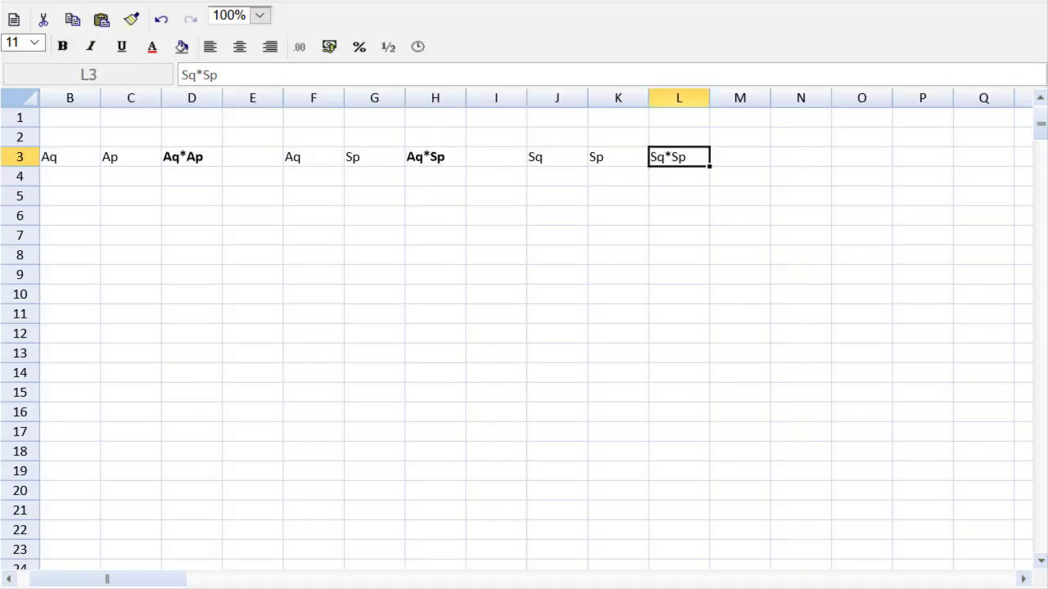
click(63, 46)
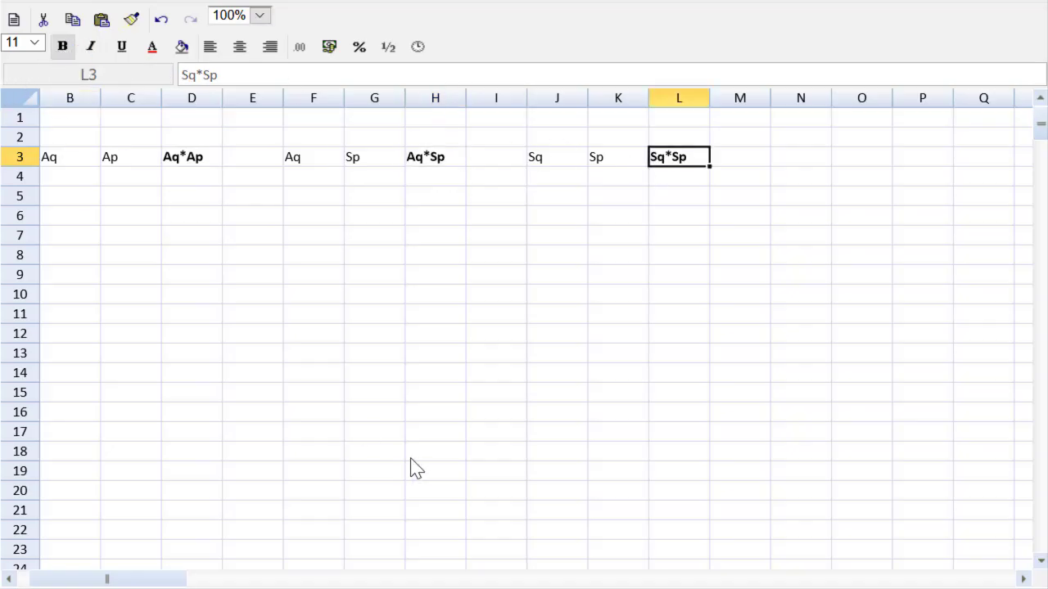
- Enter the row labels Alpha in A4, Beta in A6 and Gamma in A8, leaving a blank row between them
drag(127, 581, 89, 577)
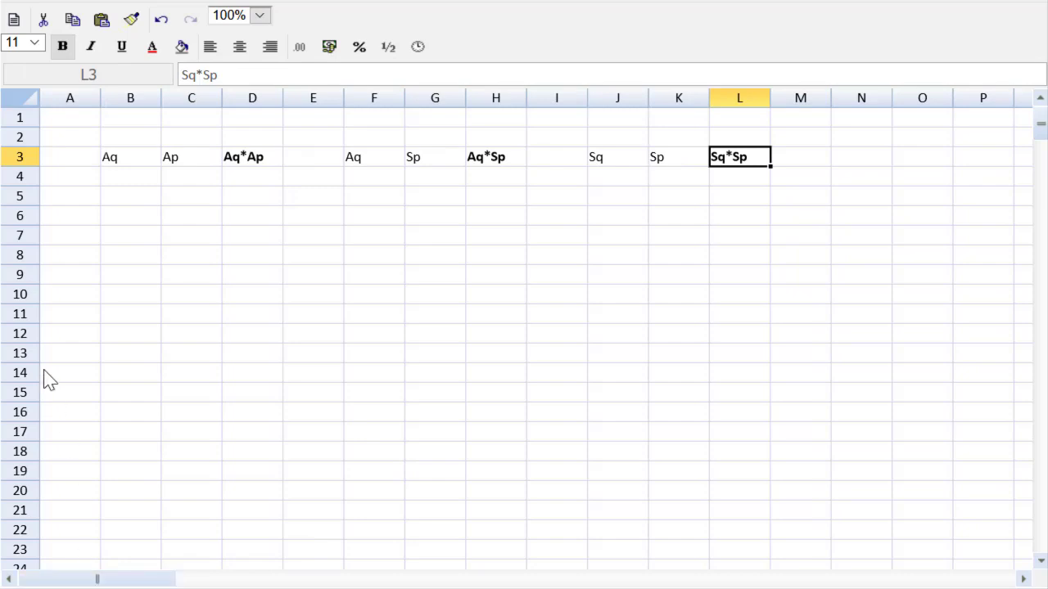
click(58, 178)
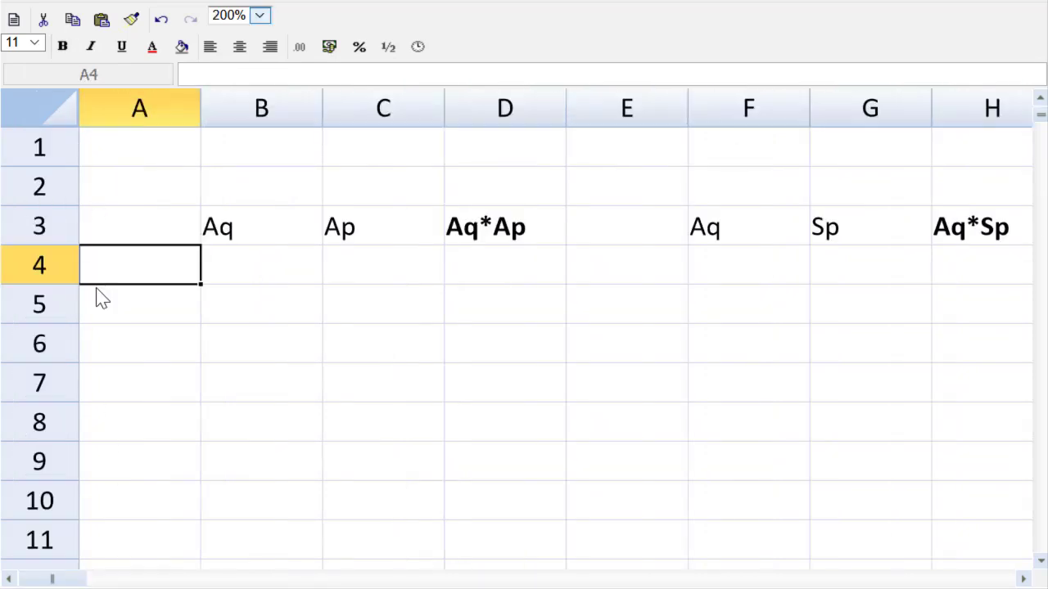
text(Ap)
key(BackSpace)
text(lph)
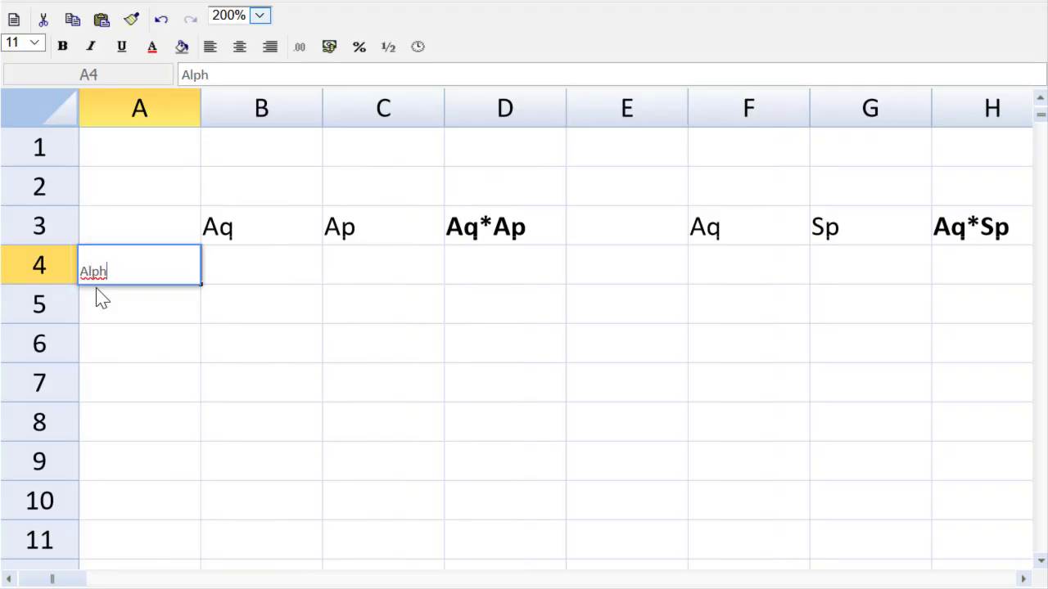
text(a)
key(Return)
key(Return)
text(Beta)
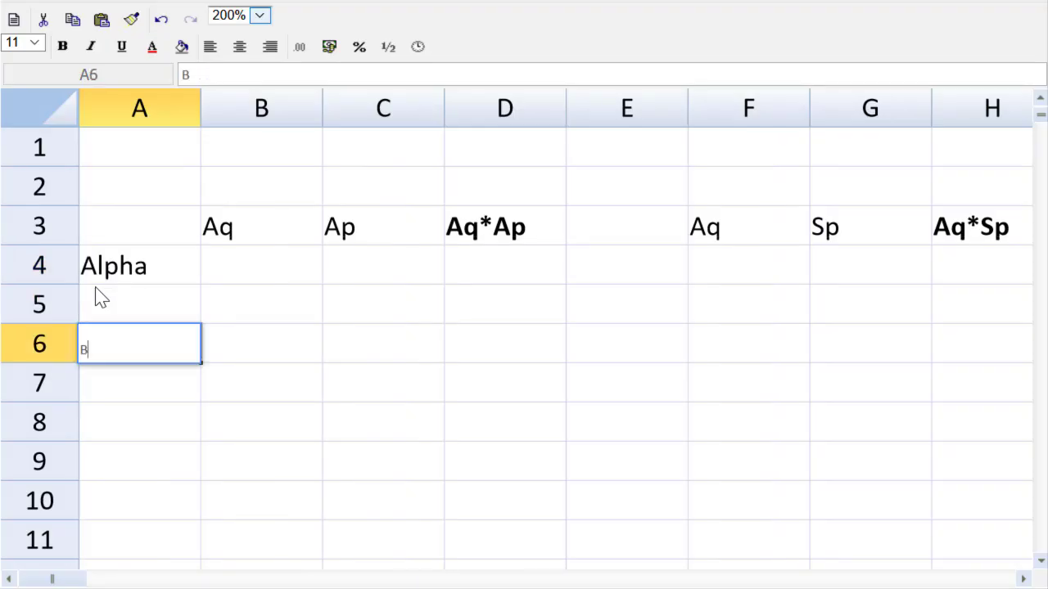
key(Return)
key(Return)
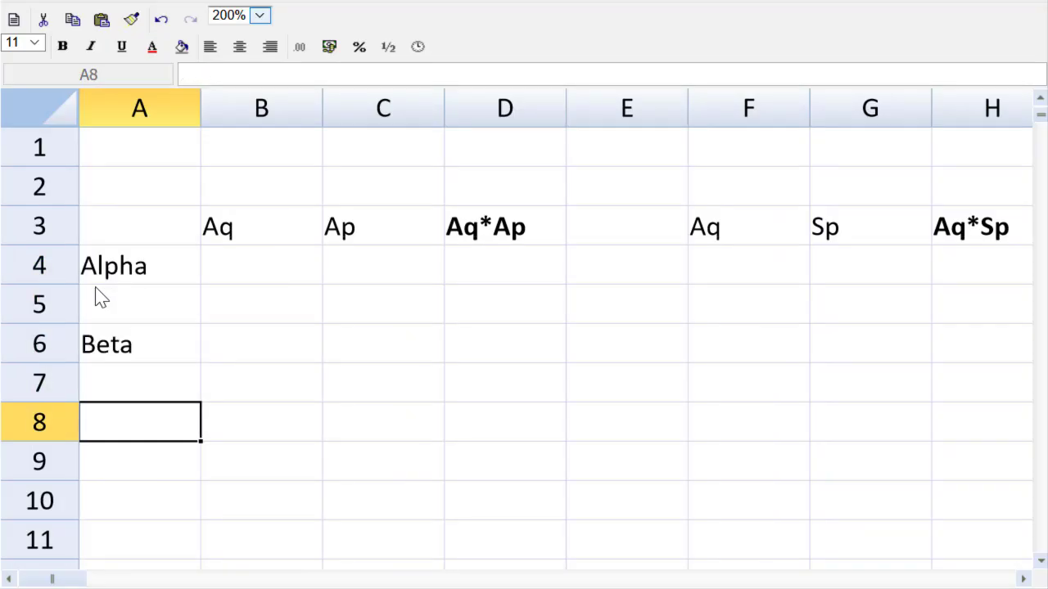
text(Gamma)
key(Return)
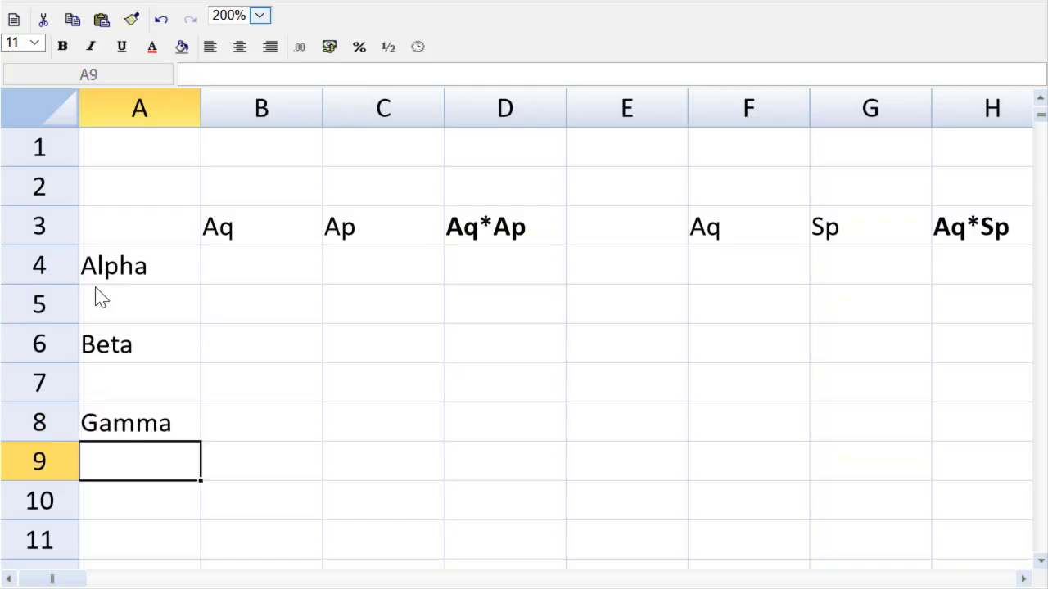
- Enter the Alpha actual quantity 2200 in cell B4 under Aq
key(Up)
key(Up)
key(Up)
key(Up)
key(Up)
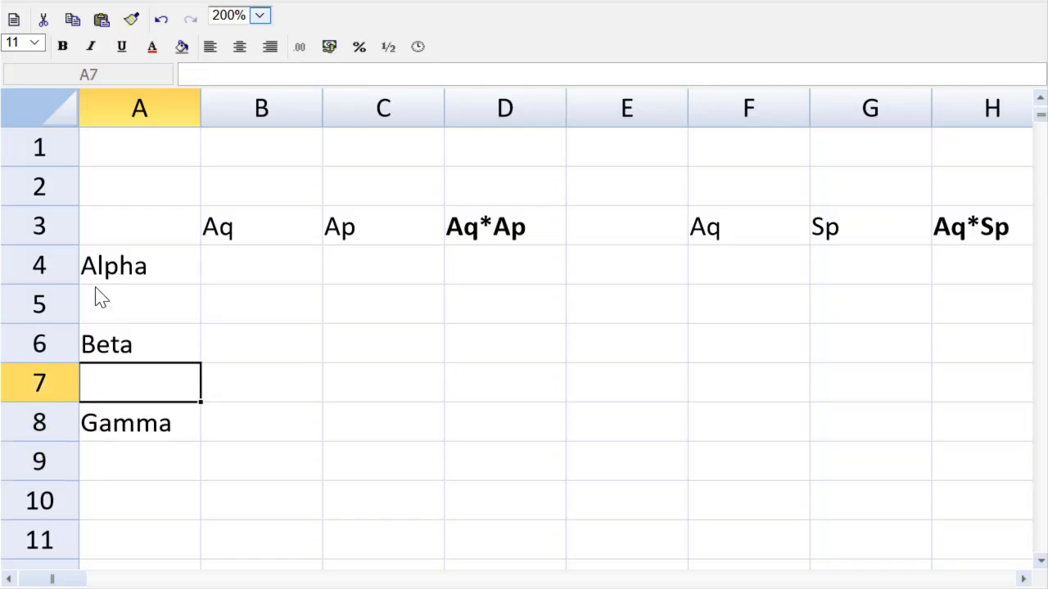
key(Right)
key(Right)
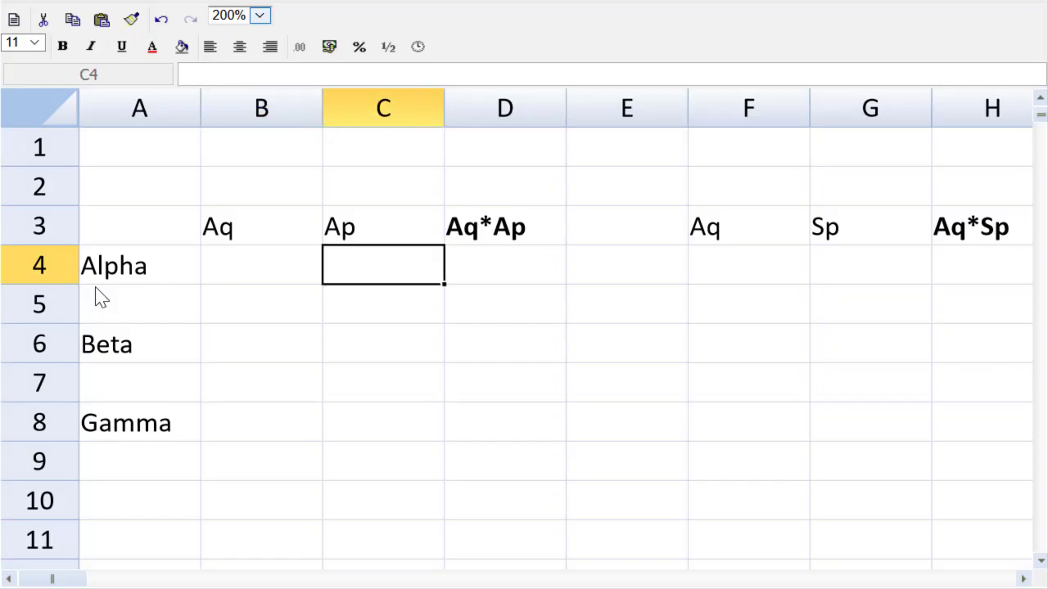
key(Left)
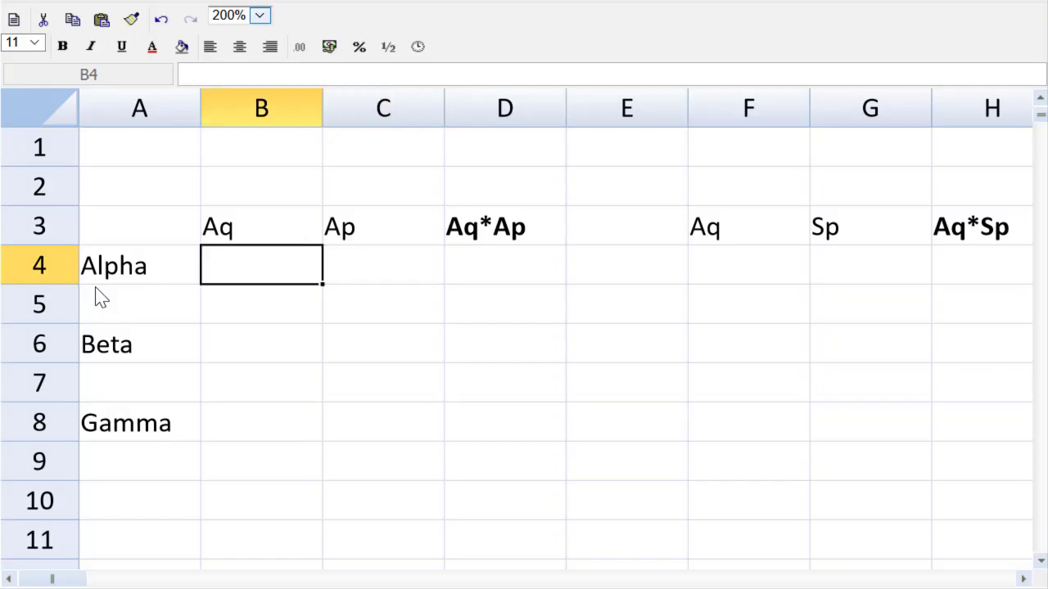
text(200)
key(BackSpace)
text(2)
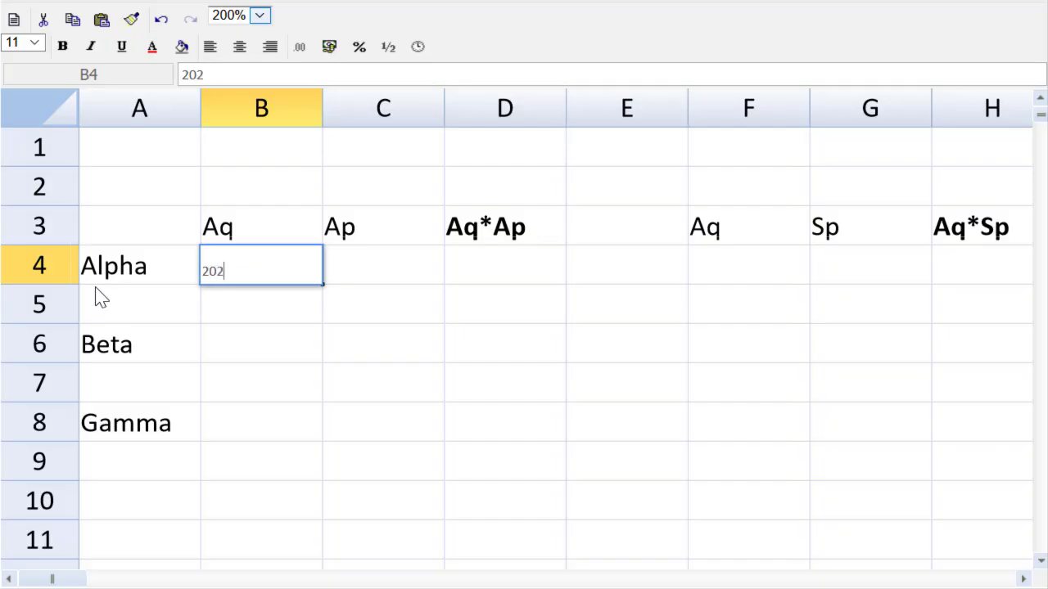
key(BackSpace)
key(BackSpace)
text(220)
key(BackSpace)
key(BackSpace)
text(00)
- Enter the Aq values 2500 for Beta in B6 and 920 for Gamma in B8
key(Down)
key(Down)
text(2500)
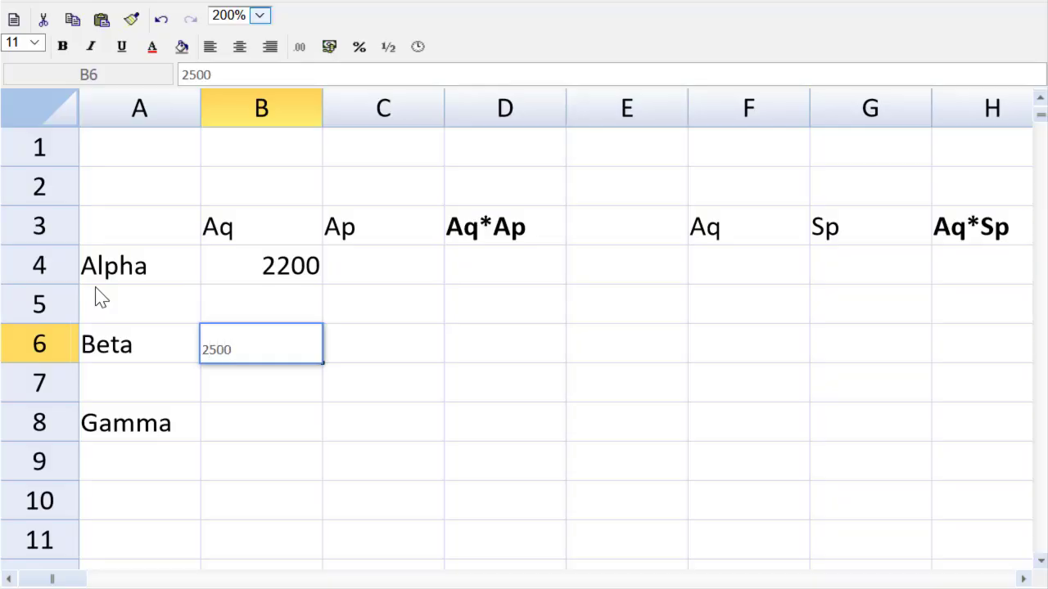
key(Return)
key(Down)
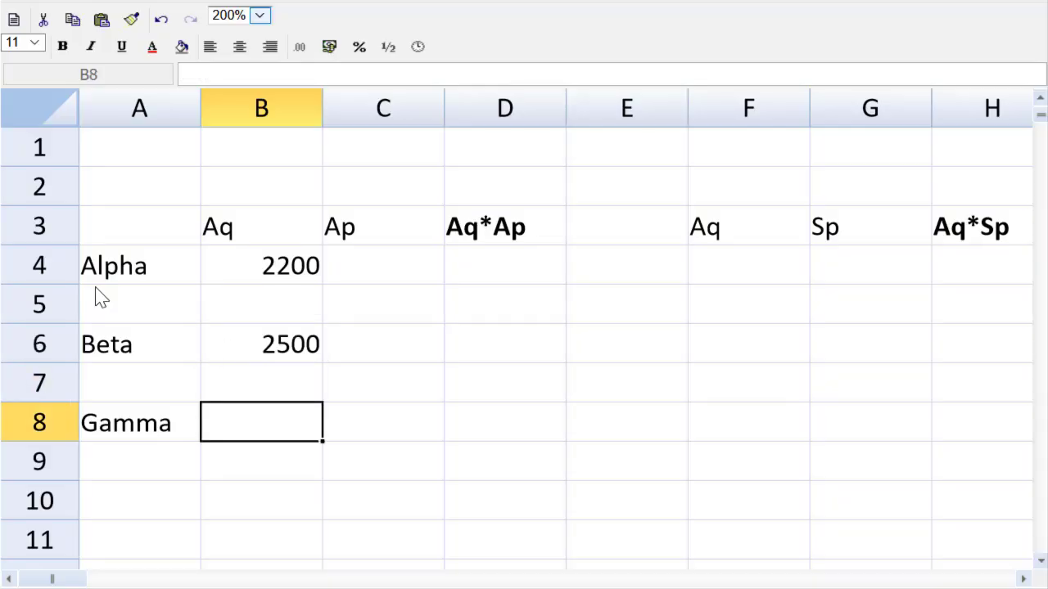
text(9)
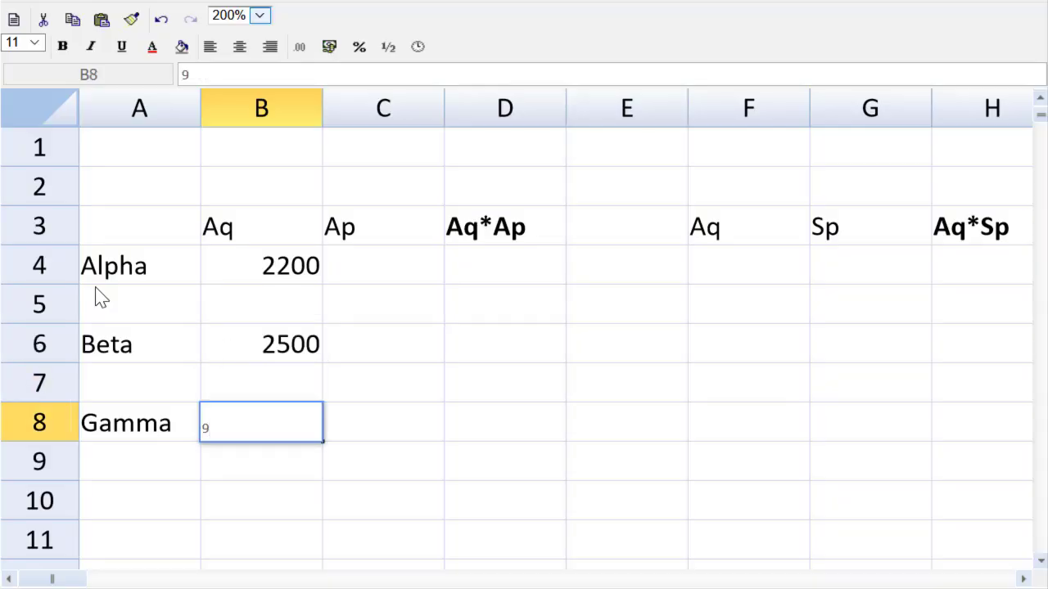
text(20)
key(Tab)
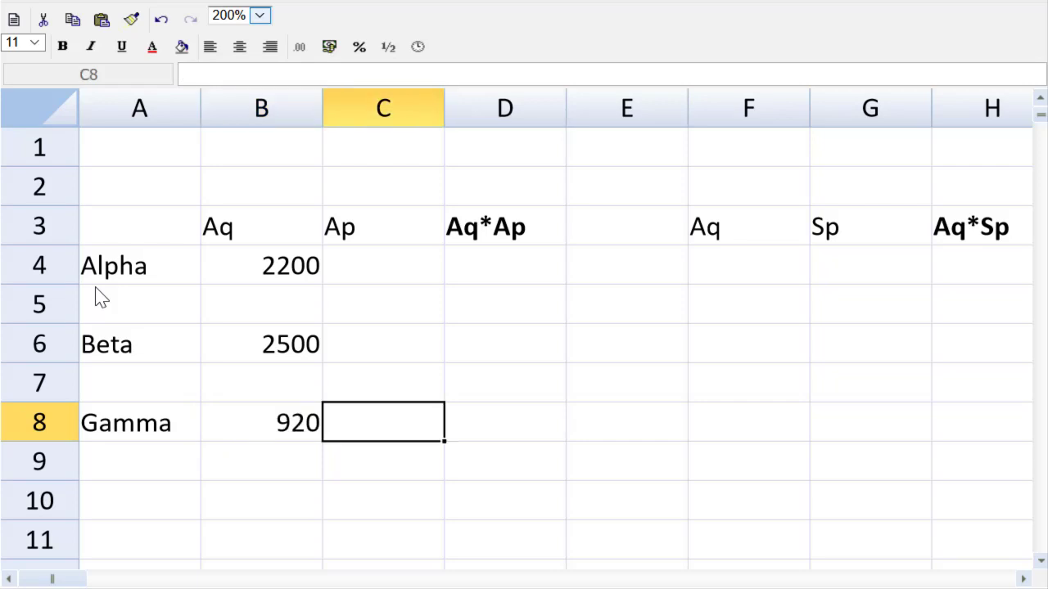
- Enter the Ap values 1.8 for Alpha in C4, 6.00 for Beta in C6 and 1 for Gamma in C8
key(Up)
key(Up)
key(Up)
key(Up)
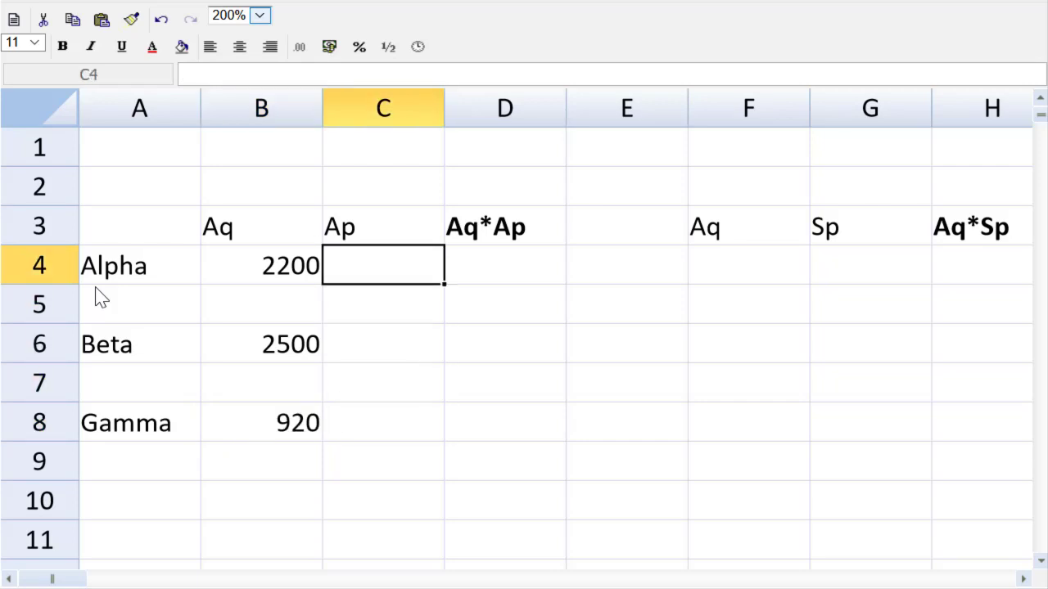
text(1.8)
key(Down)
key(Down)
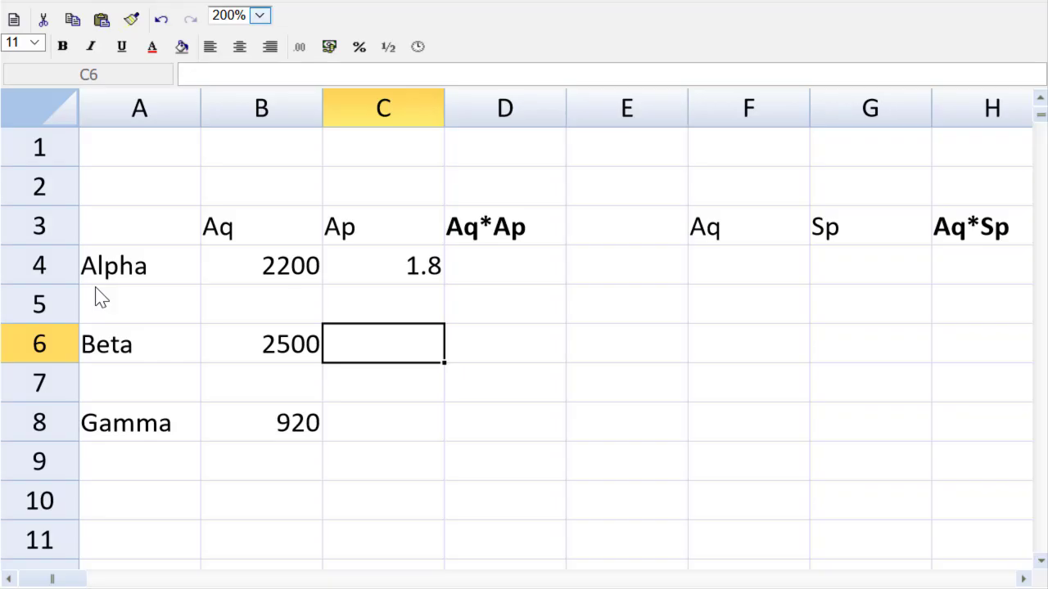
text(6.00)
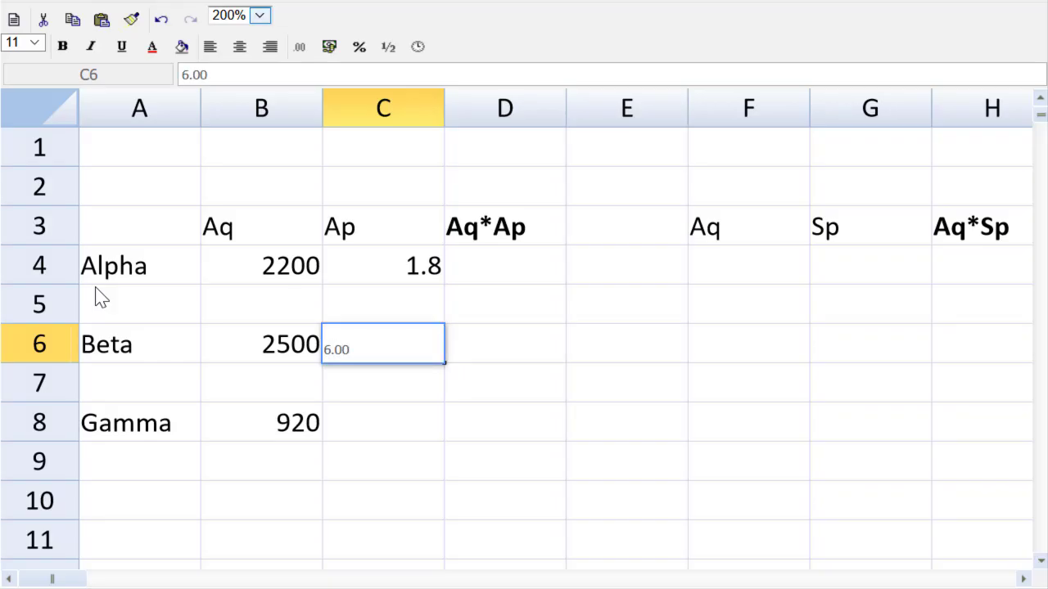
key(Return)
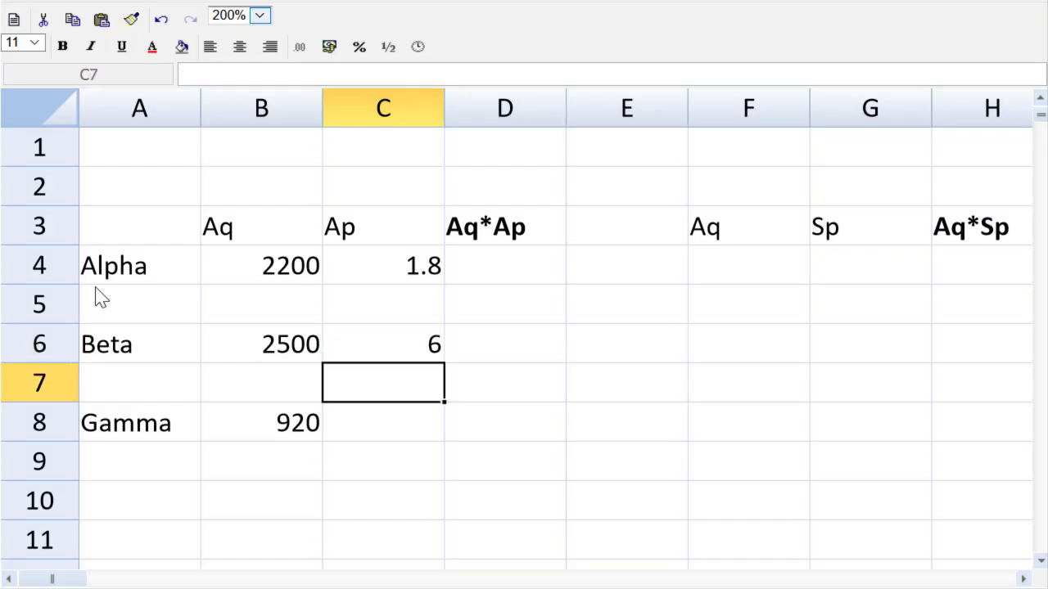
key(Down)
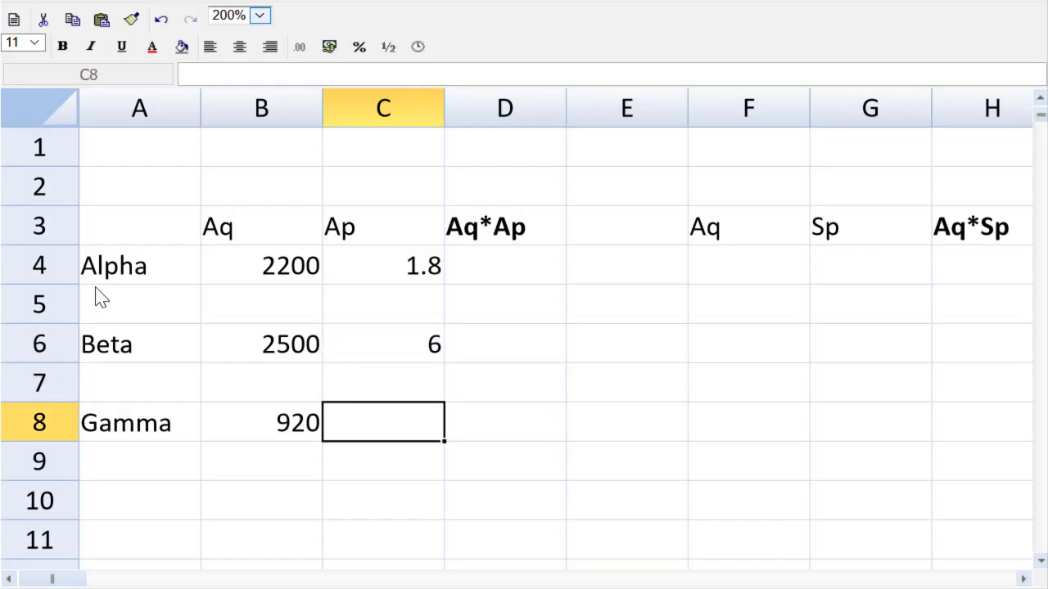
text(1)
key(Tab)
- Calculate Alpha's Aq*Ap in cell D4 with the formula =B4*C4
key(Up)
key(Up)
key(Up)
key(Up)
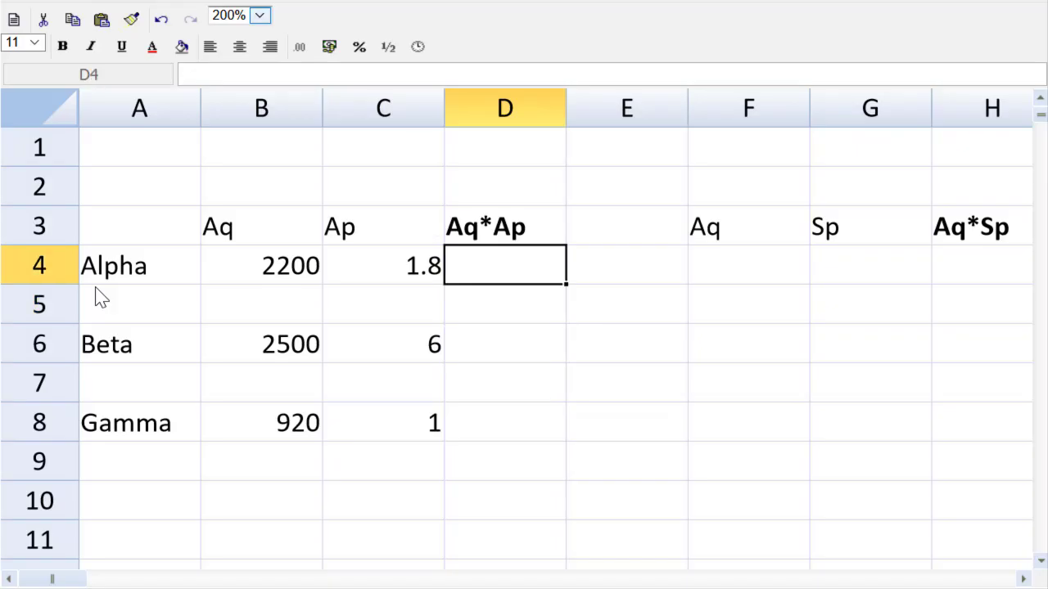
text(=)
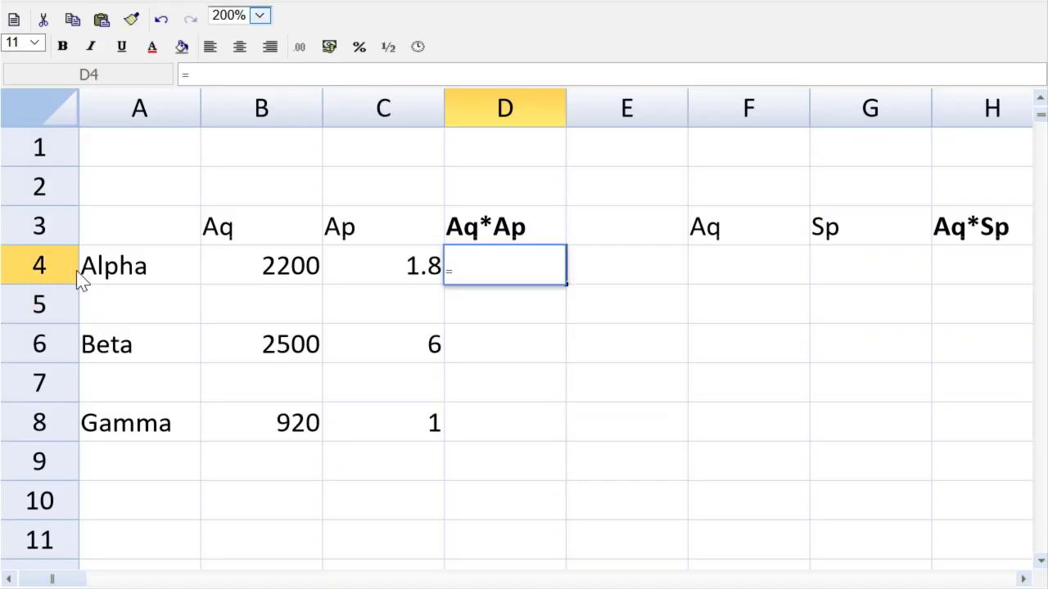
click(244, 280)
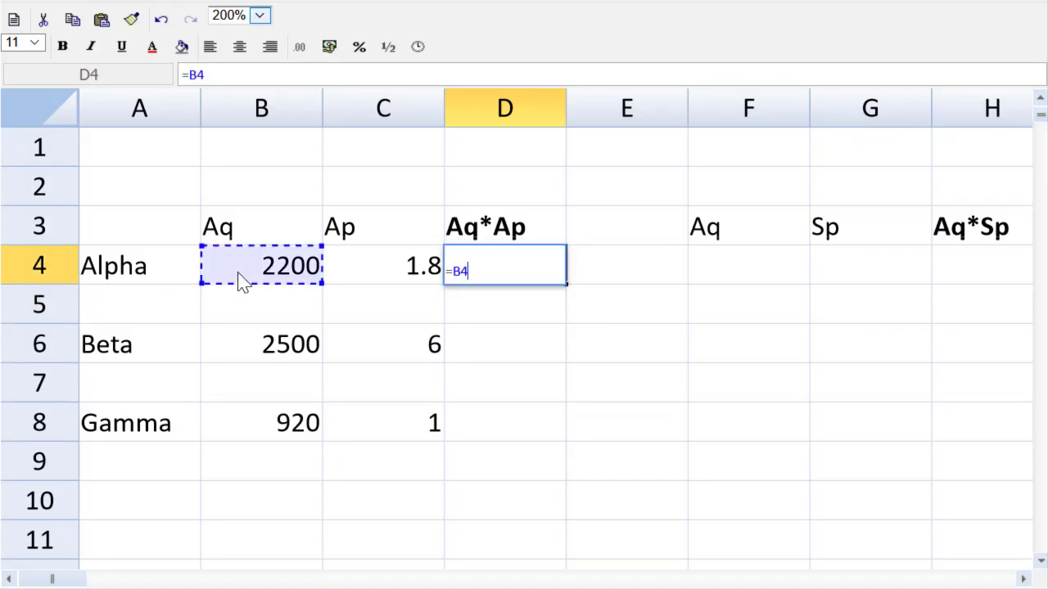
text(*)
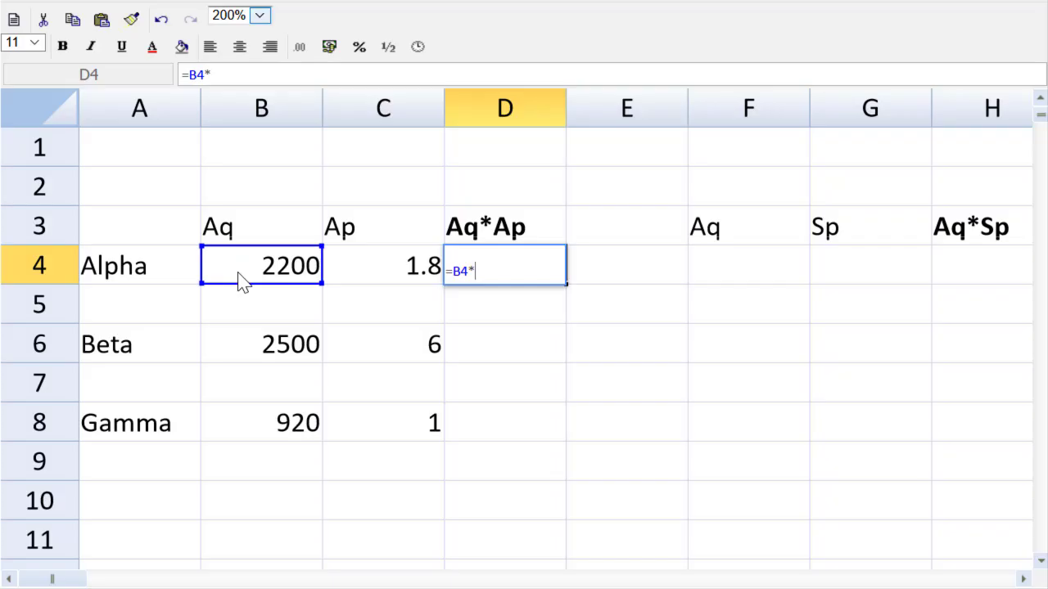
click(381, 277)
key(Return)
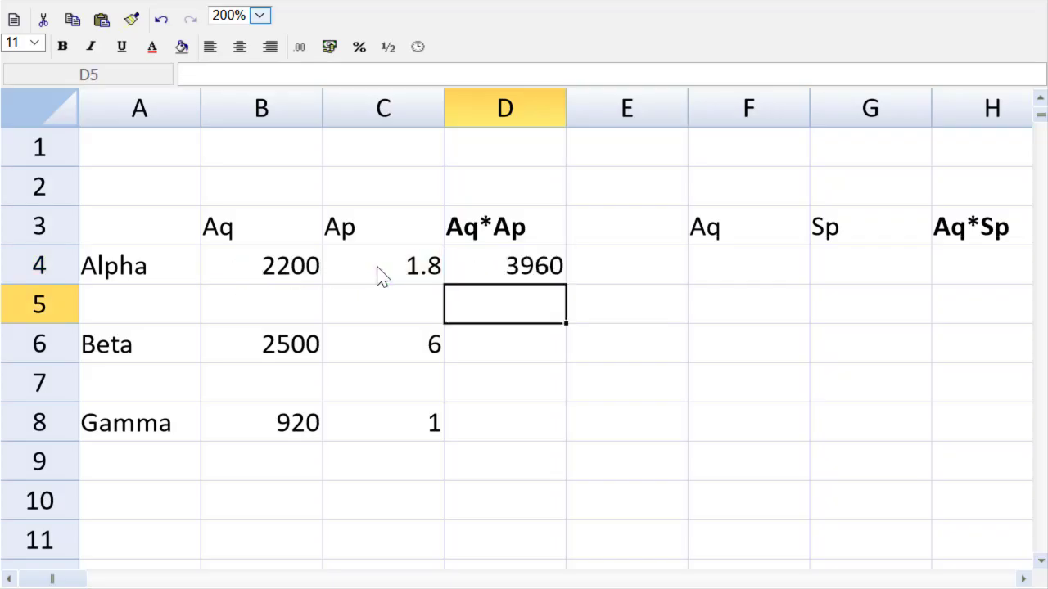
- Copy the Aq*Ap formula from D4 to the Beta and Gamma rows in D6 and D8
key(Up)
key(ctrl+c)
key(Down)
key(Down)
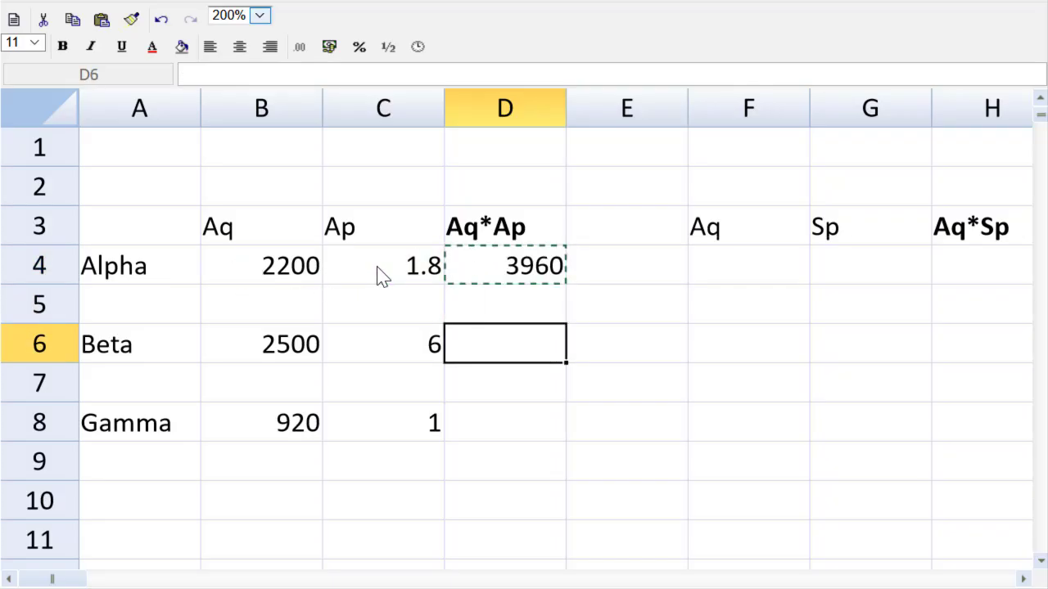
key(Return)
key(Down)
key(Down)
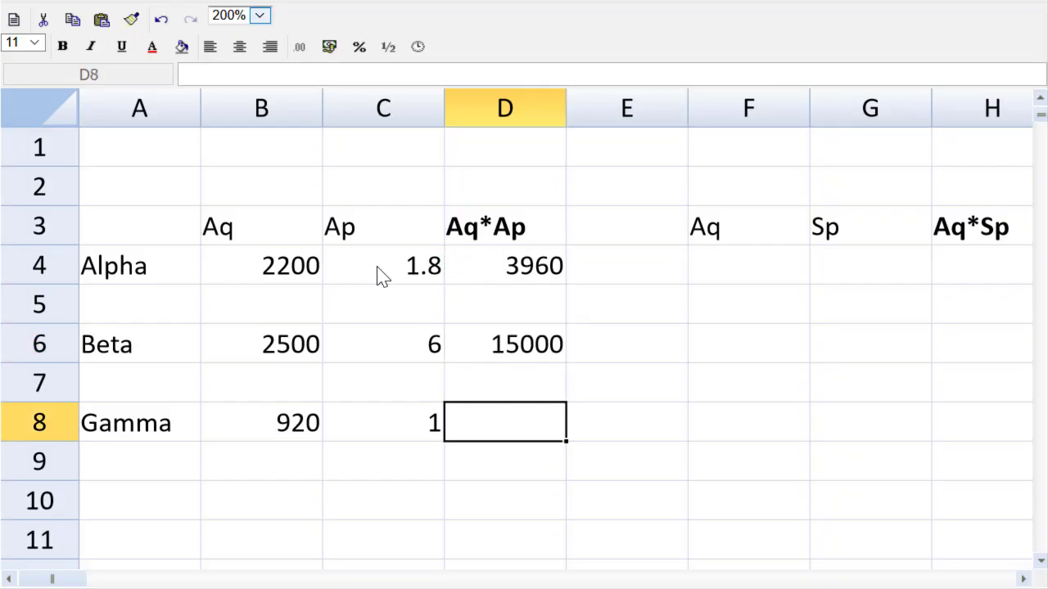
key(ctrl+v)
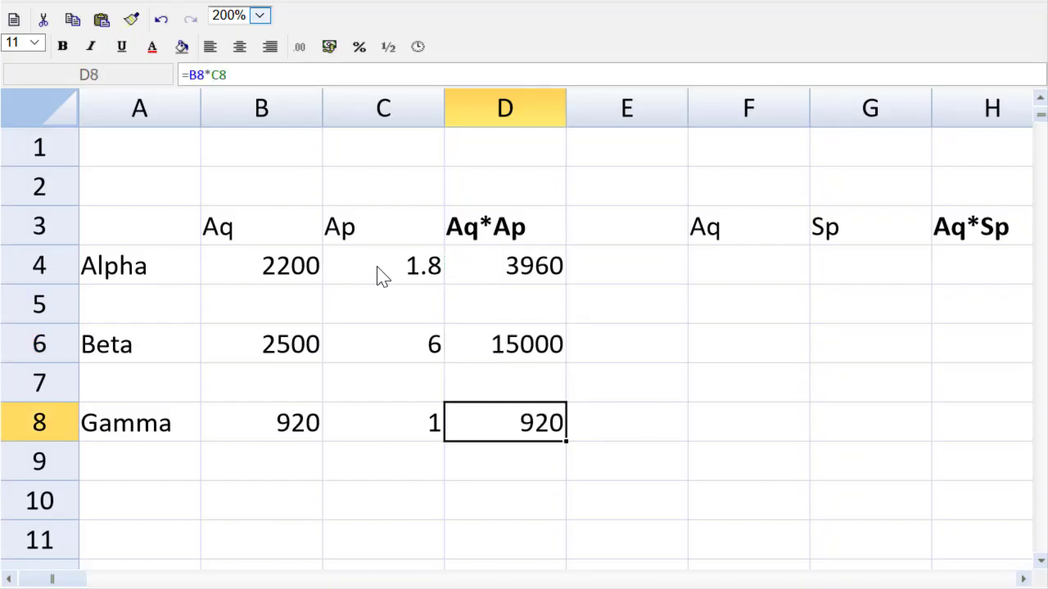
- Copy the Aq values in B4:B8 into the second Aq column, starting at F4
key(Up)
key(Up)
key(Up)
key(Up)
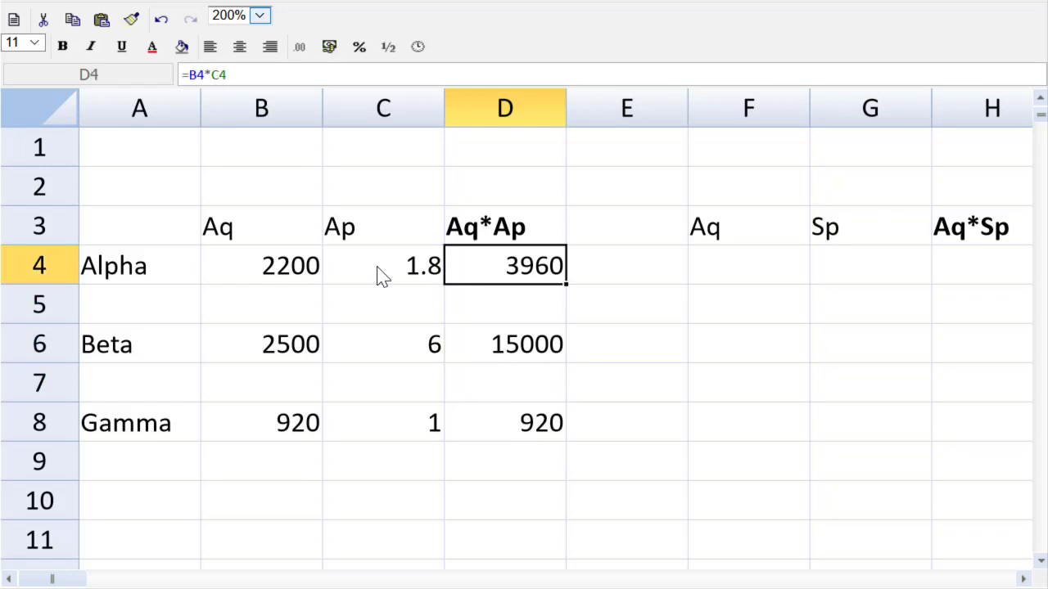
key(Left)
key(Left)
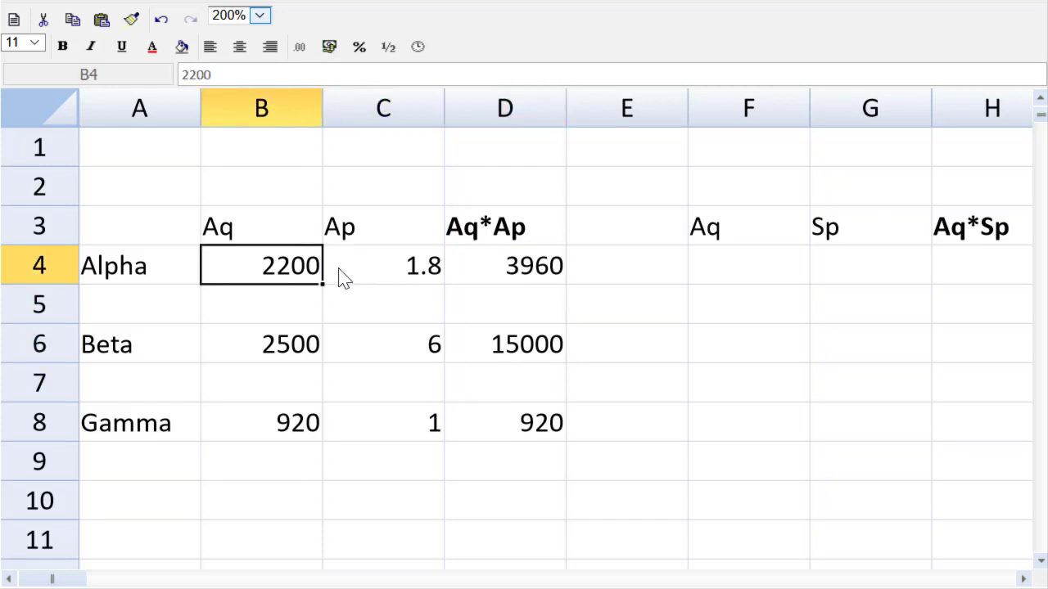
drag(308, 285, 305, 413)
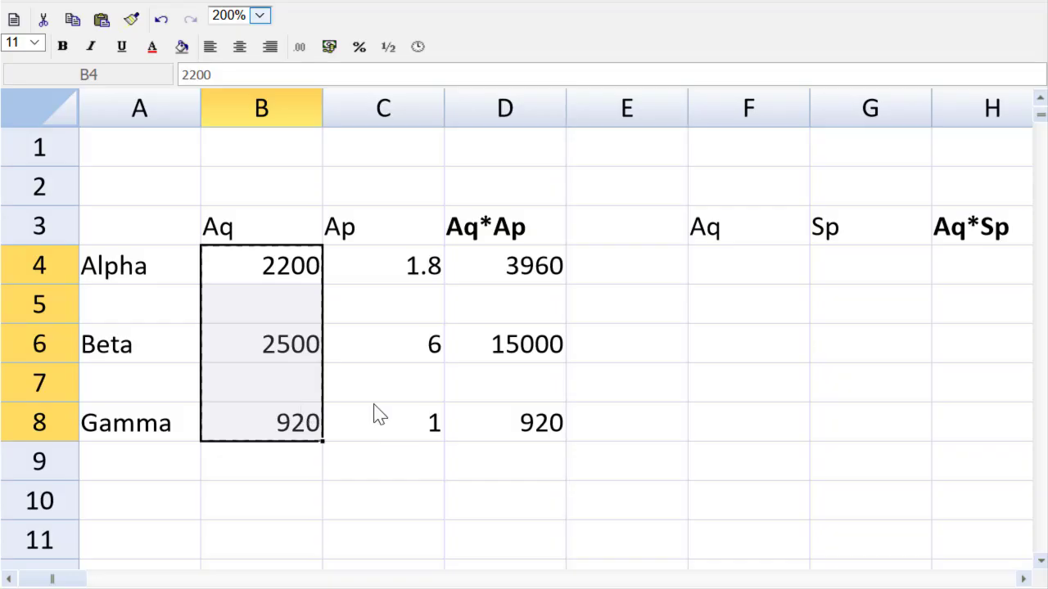
key(ctrl+c)
click(708, 280)
key(ctrl+v)
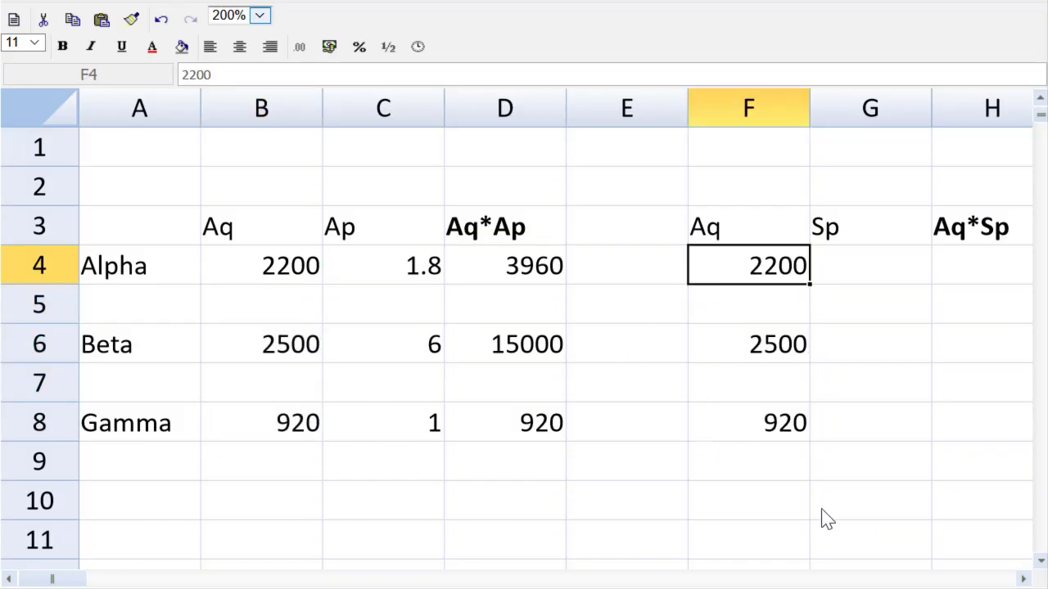
- Enter the Sp values 2 in G4, 5 in G6 and 1 in G8
click(1022, 579)
click(1022, 580)
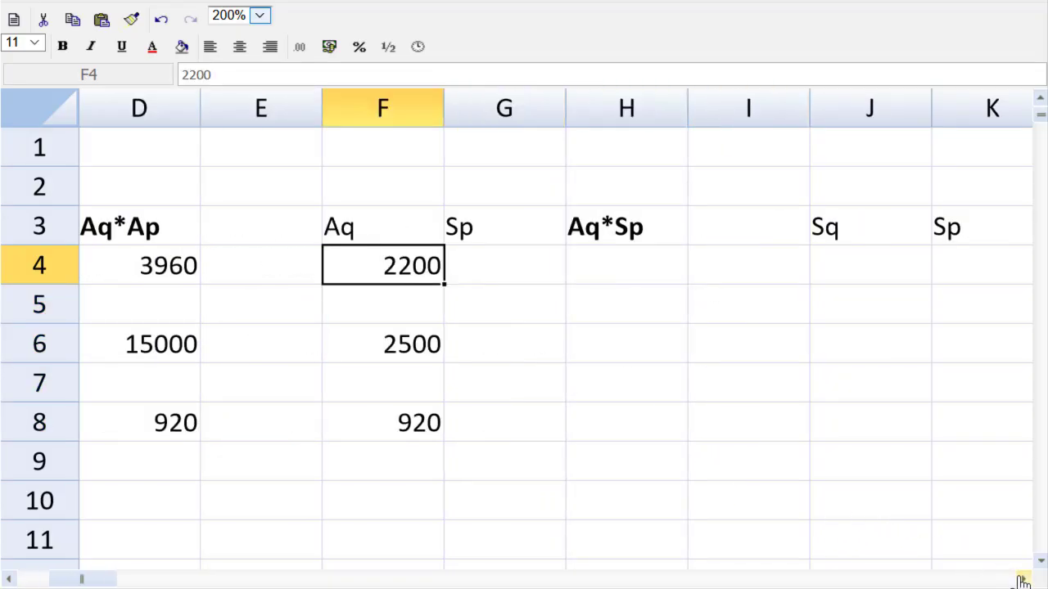
click(1023, 580)
click(407, 272)
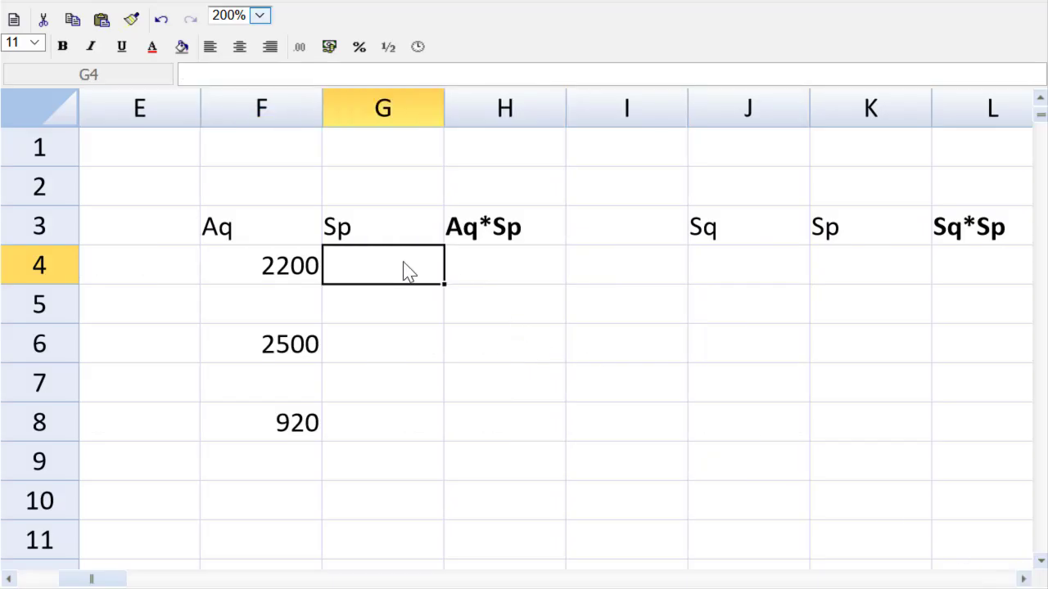
text(2)
key(Return)
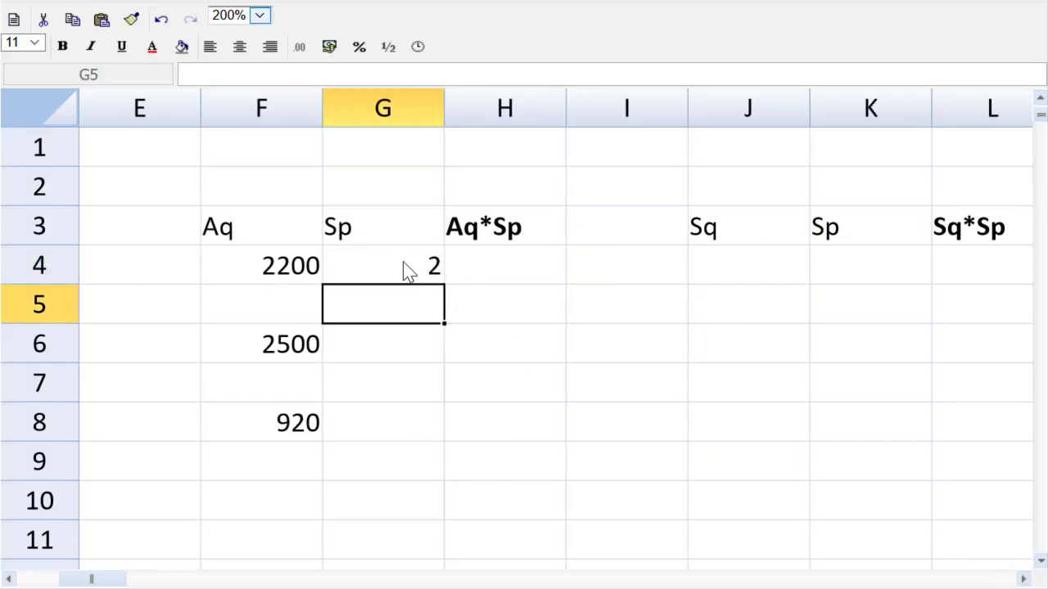
text(5)
key(BackSpace)
key(Return)
text(5)
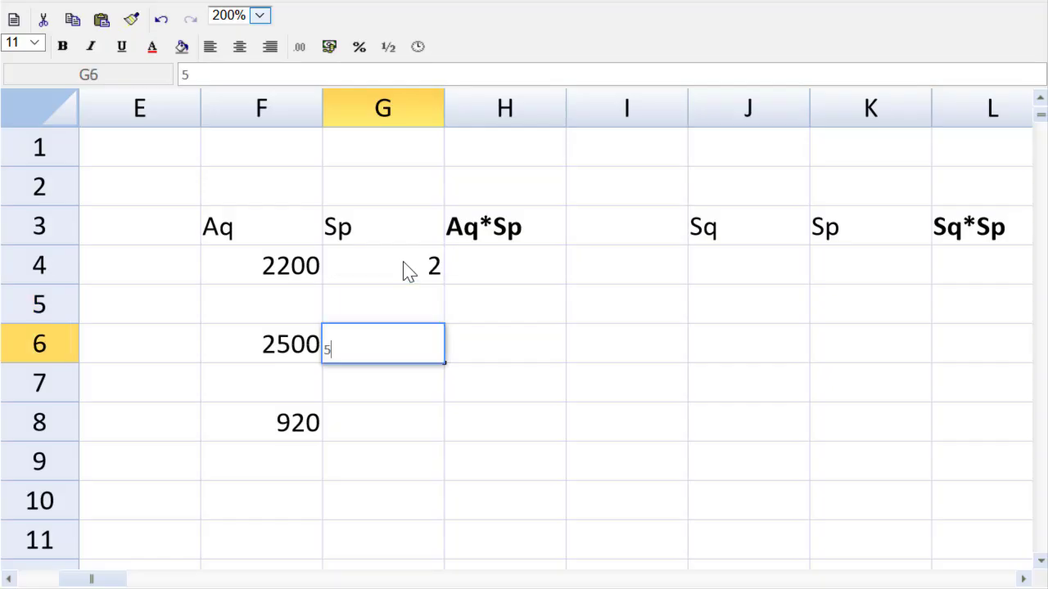
key(Return)
key(Return)
text(1)
key(Tab)
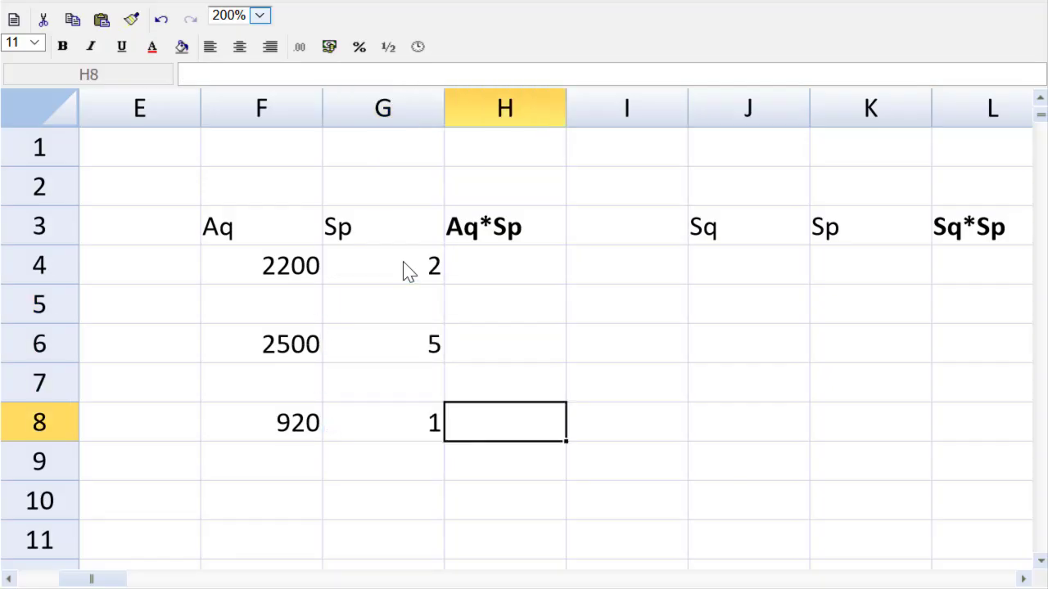
- Copy the product formulas in D4:D8 into the Aq*Sp column, starting at H4
key(Left)
key(Left)
key(Left)
key(Left)
key(Left)
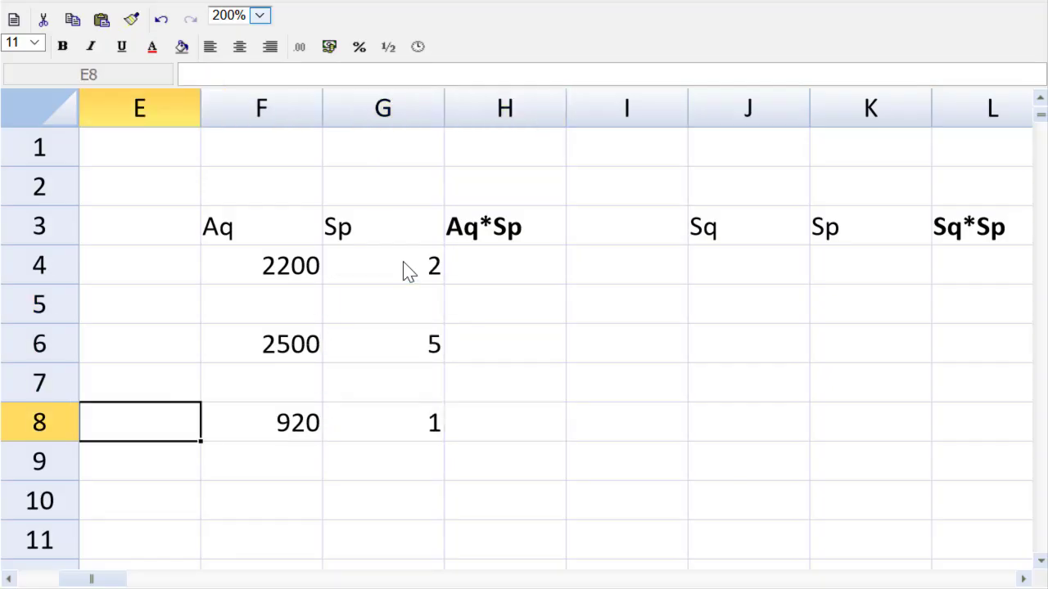
drag(316, 276, 299, 417)
key(ctrl+c)
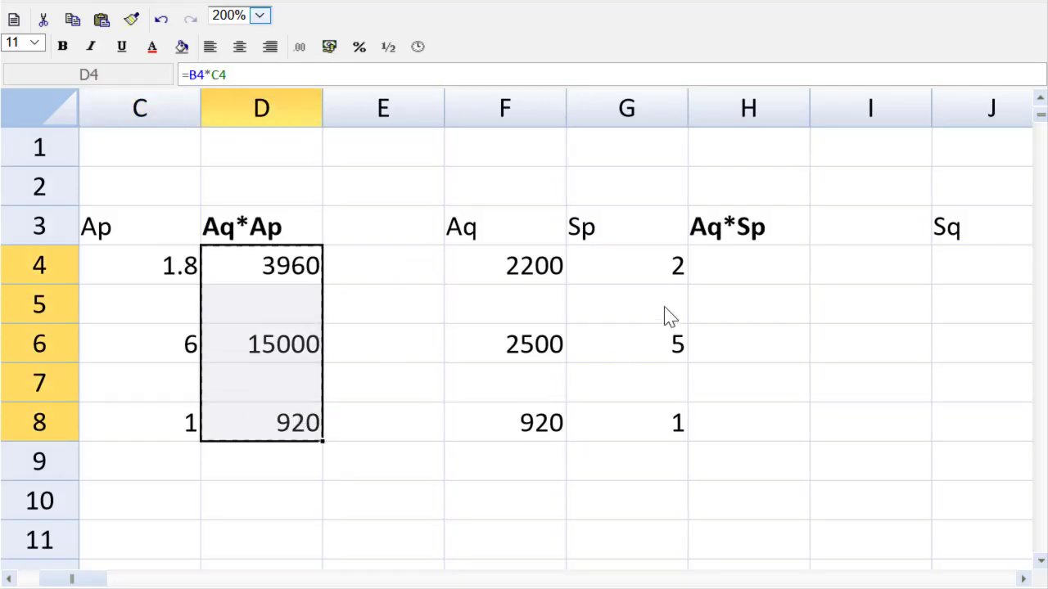
click(754, 277)
key(ctrl+v)
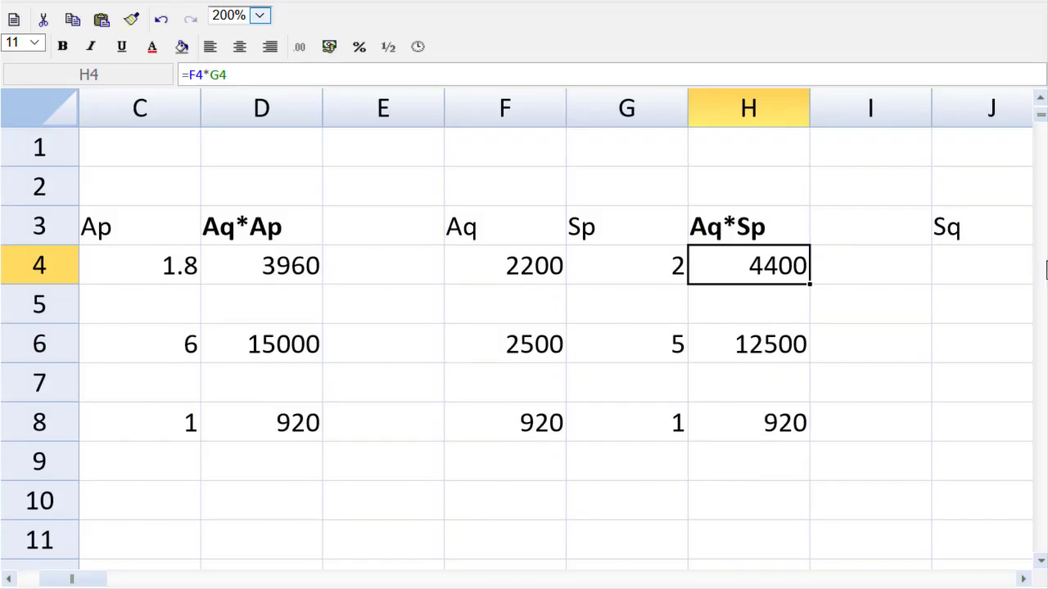
- Enter the Alpha Sq formula =4600/100*40 in cell J4
click(1001, 284)
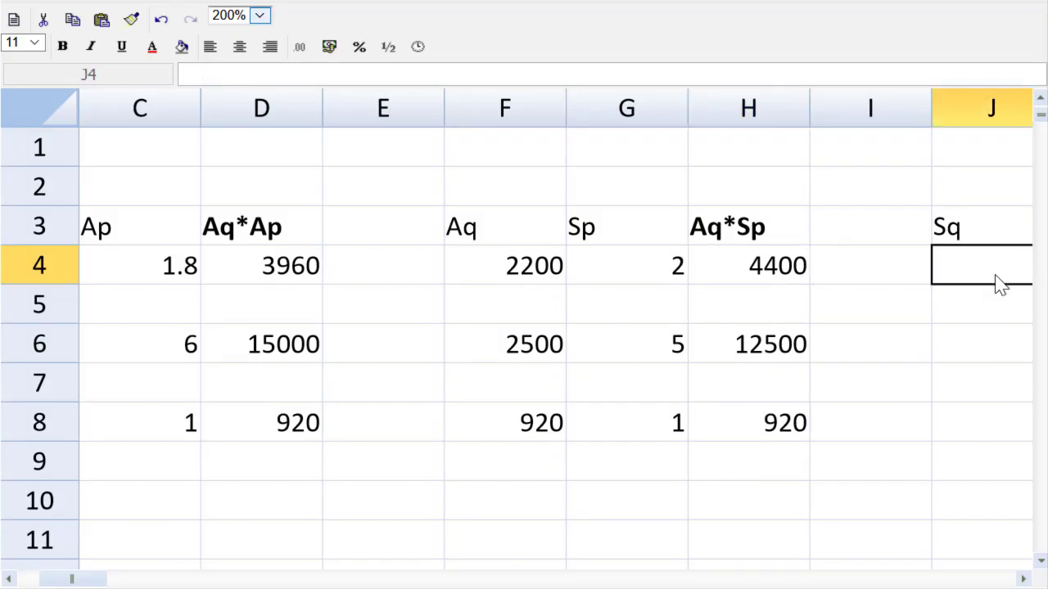
key(Right)
key(Right)
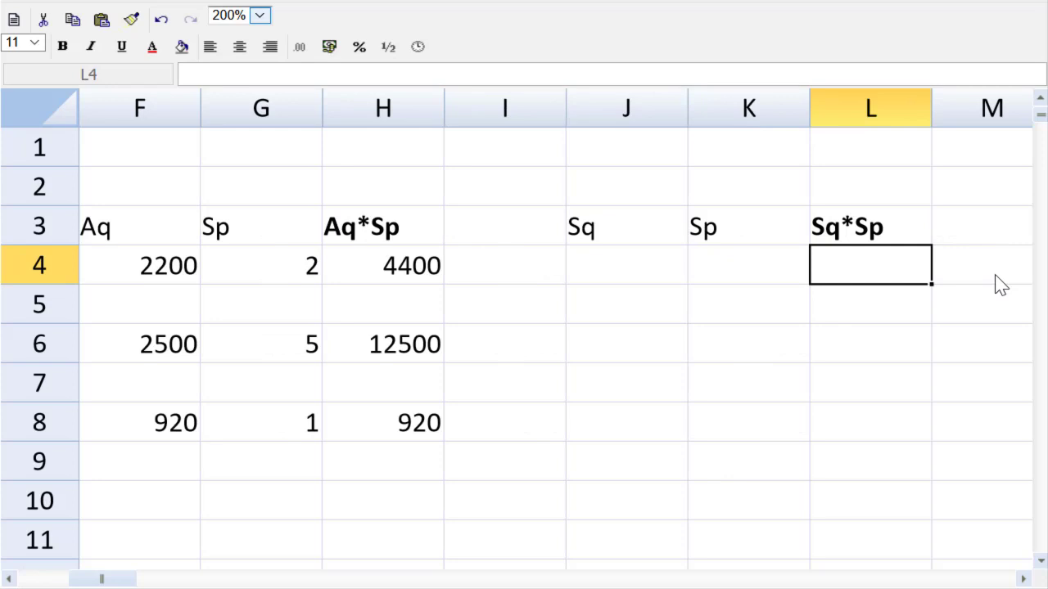
key(Right)
key(Left)
key(Left)
key(Left)
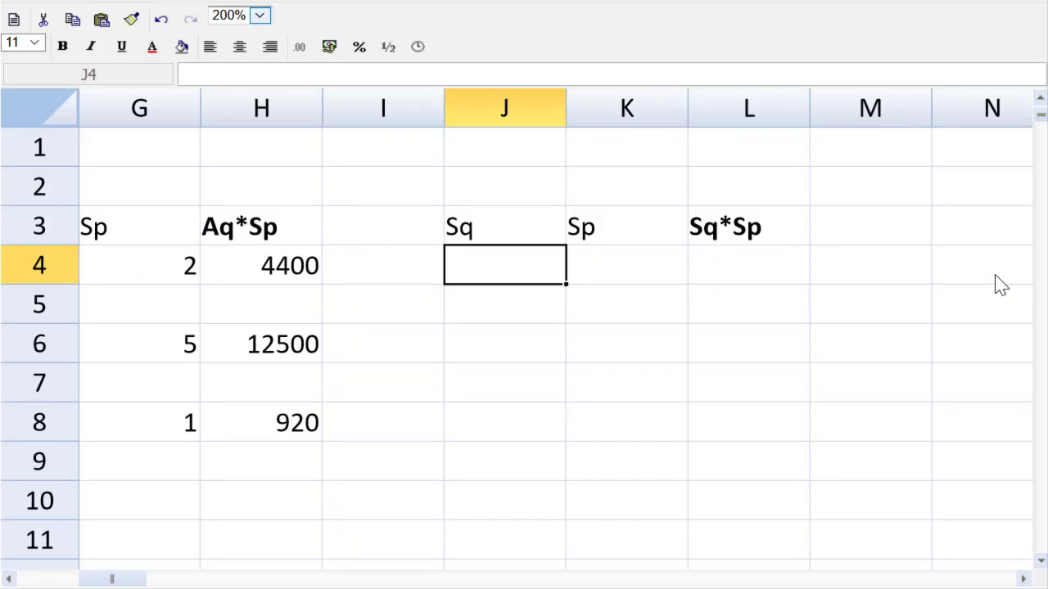
text(=)
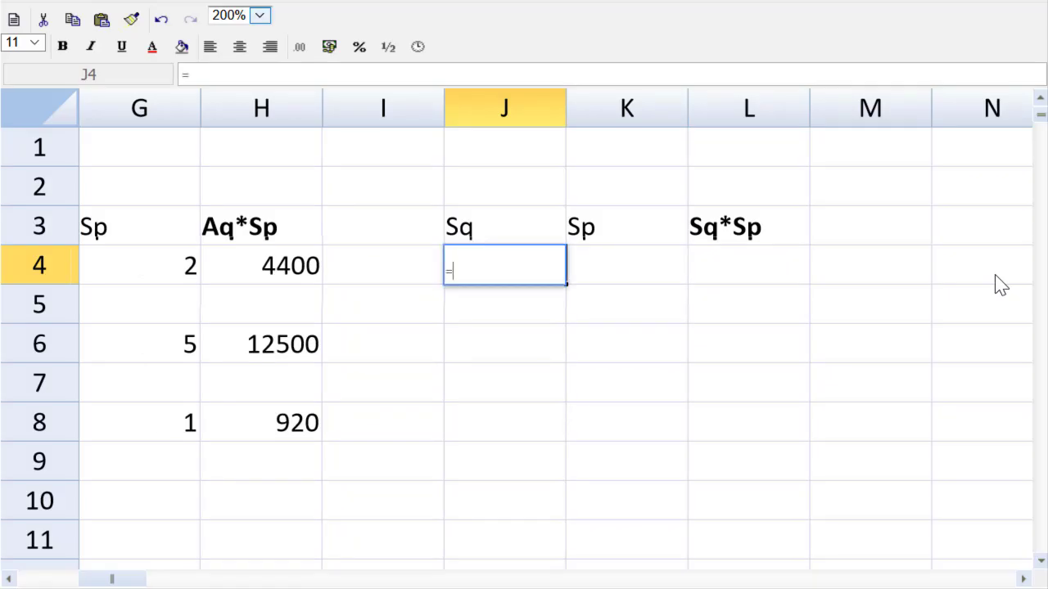
text(4600/)
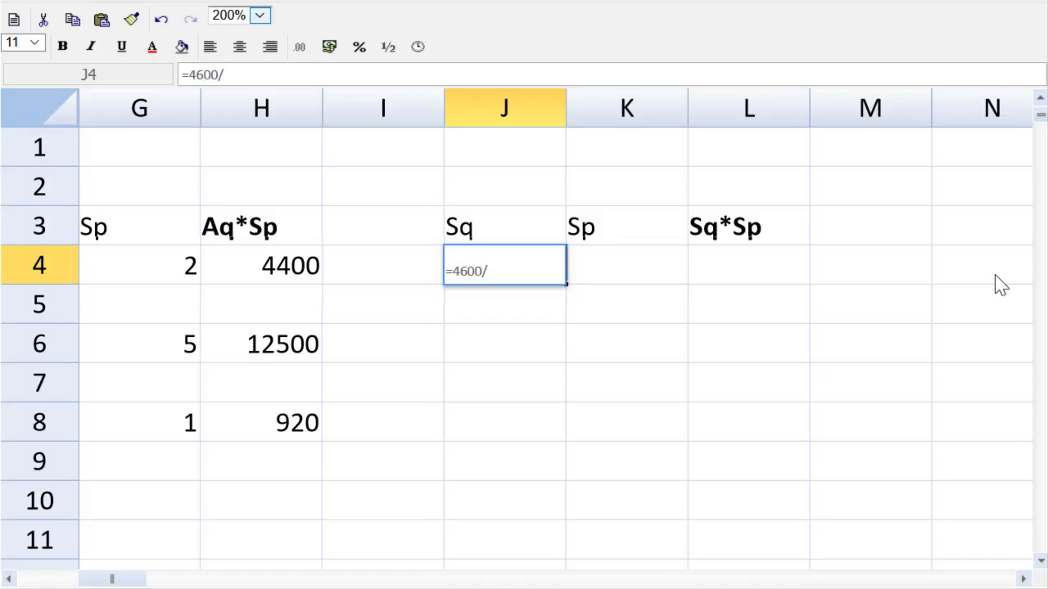
text(100)
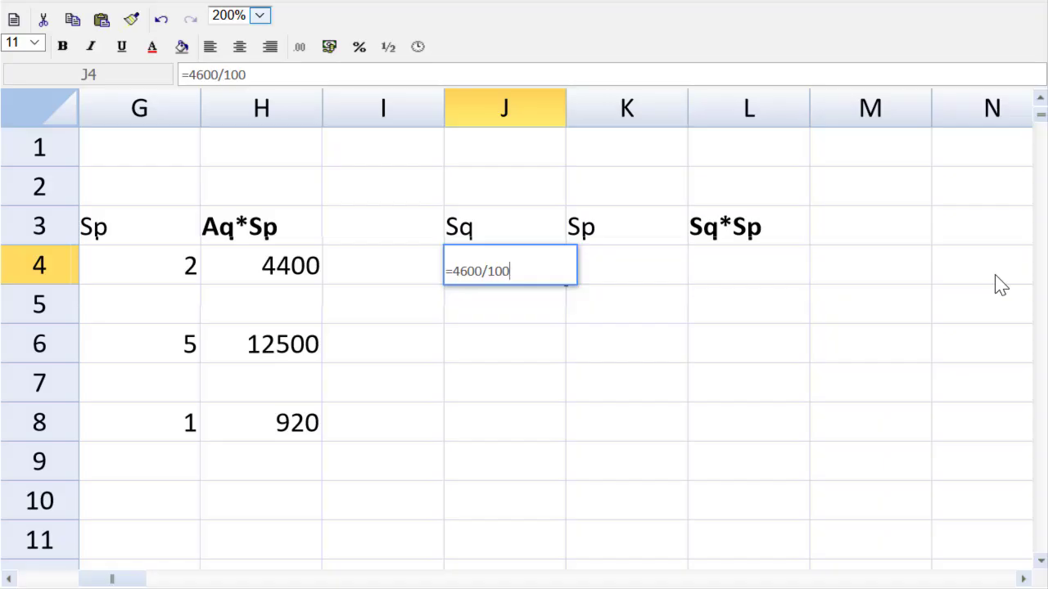
text(*)
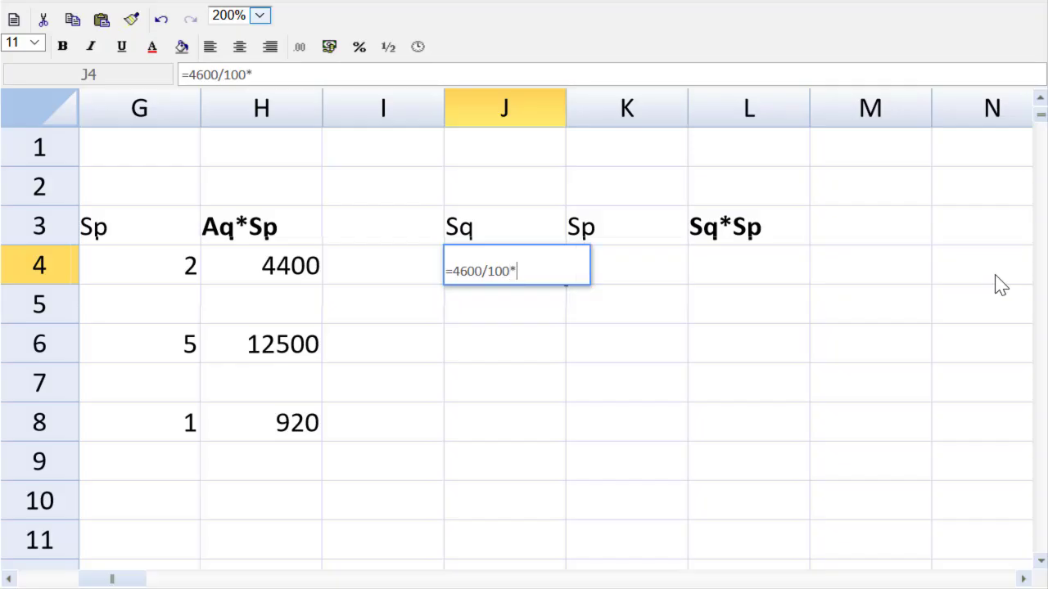
text(40)
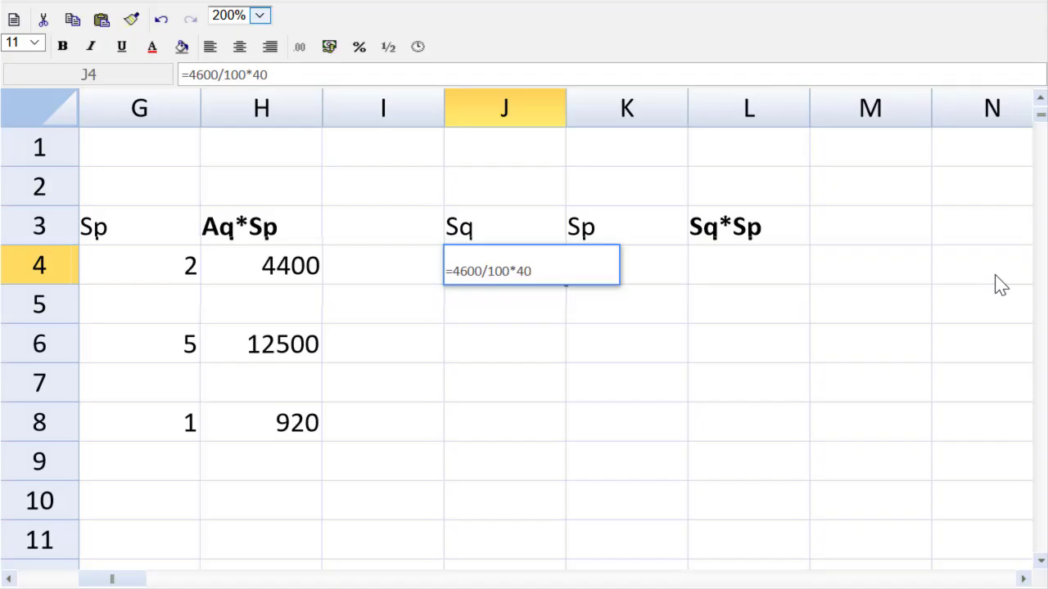
key(Return)
- Copy the Sq formula from J4 to the Beta and Gamma rows in J6 and J8
key(Up)
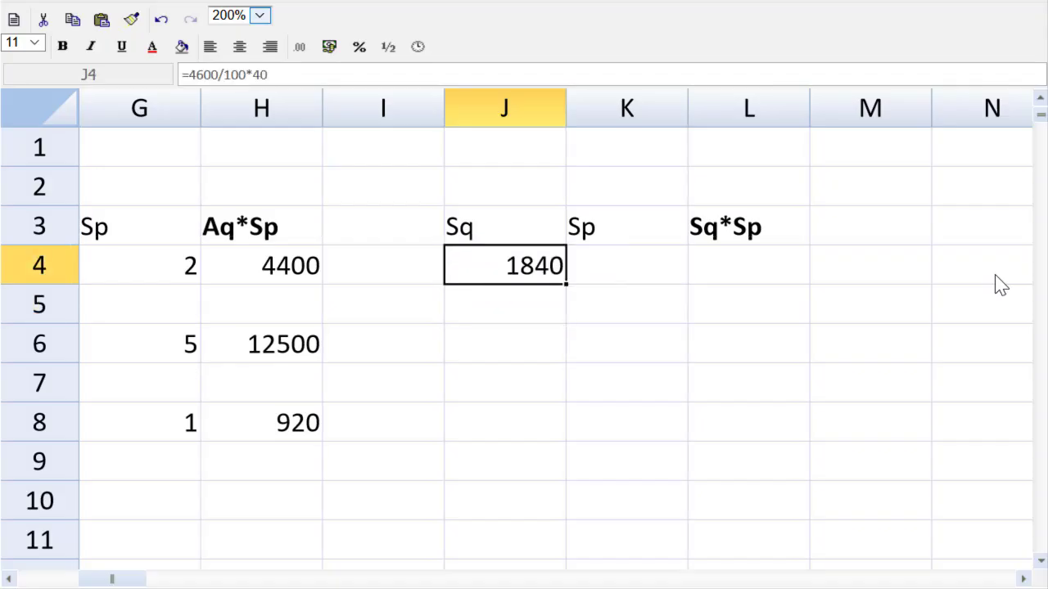
key(ctrl+c)
key(Down)
key(Down)
key(ctrl+v)
key(Down)
key(Down)
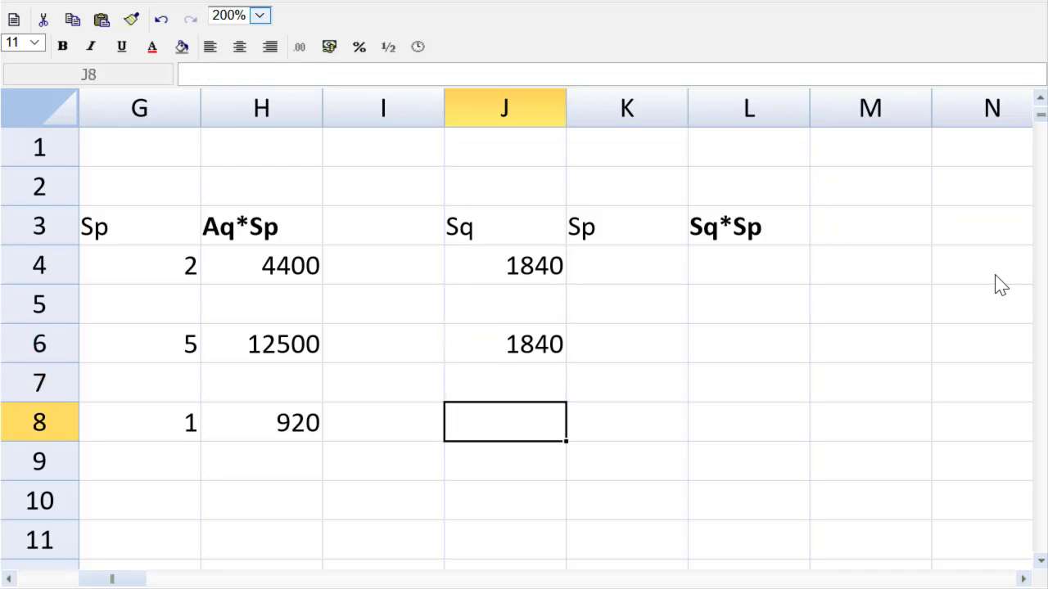
key(ctrl+v)
- Change the multiplier in the Beta Sq formula in J6 so it reads =4600/100*60
key(Up)
key(Up)
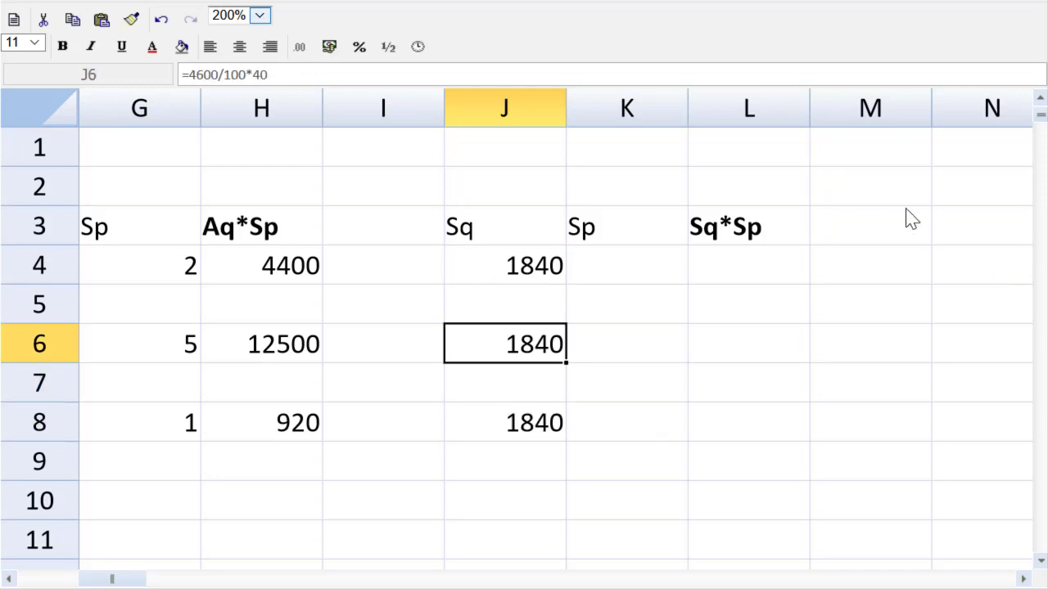
click(316, 78)
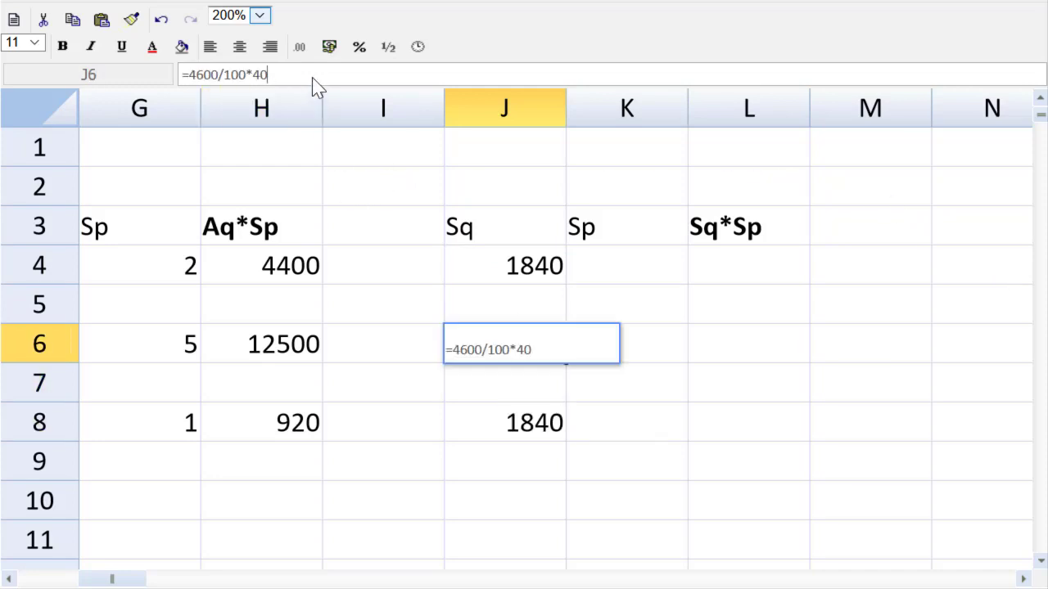
key(BackSpace)
key(BackSpace)
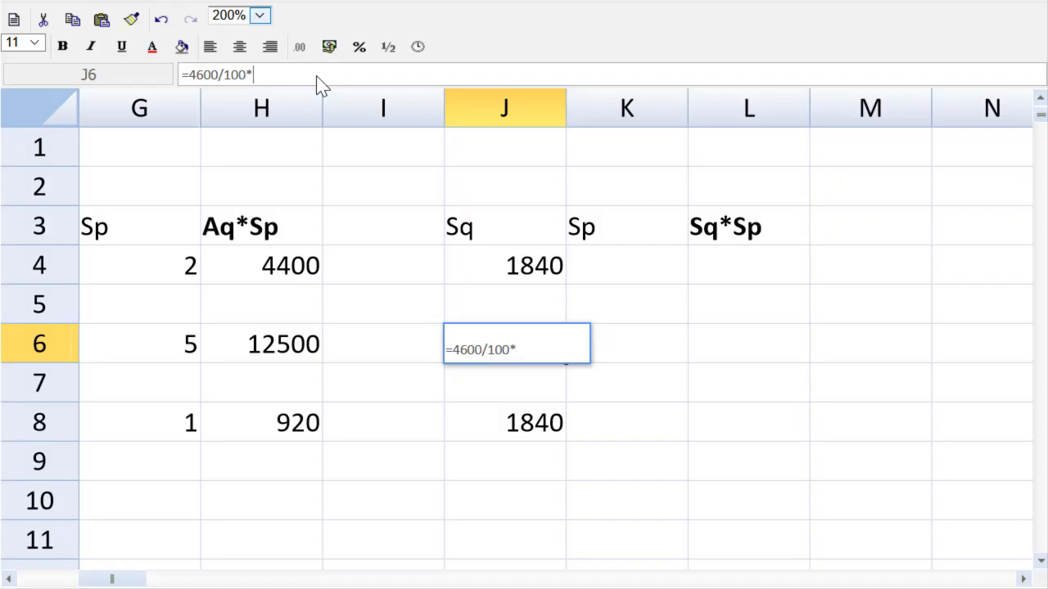
text(60)
key(Return)
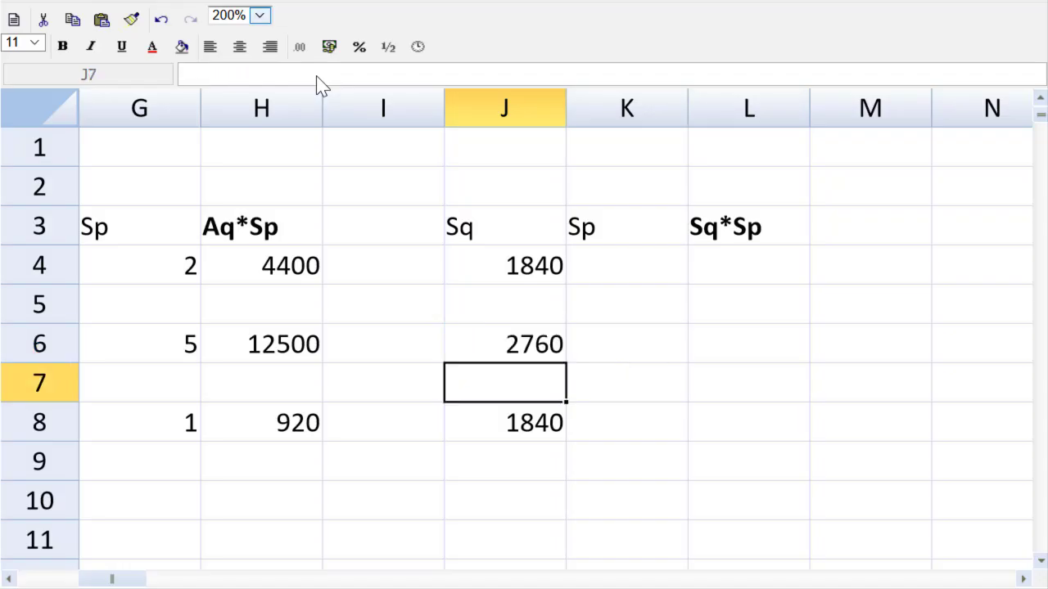
- Change the multiplier in the Gamma Sq formula in J8 so it reads =4600/100*20
key(Down)
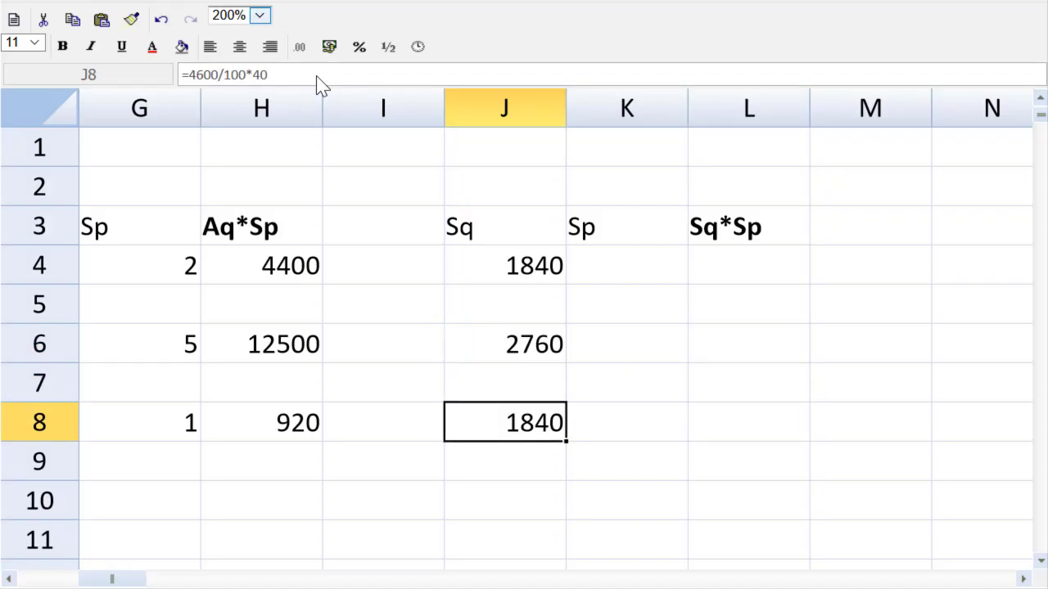
click(317, 80)
key(BackSpace)
key(BackSpace)
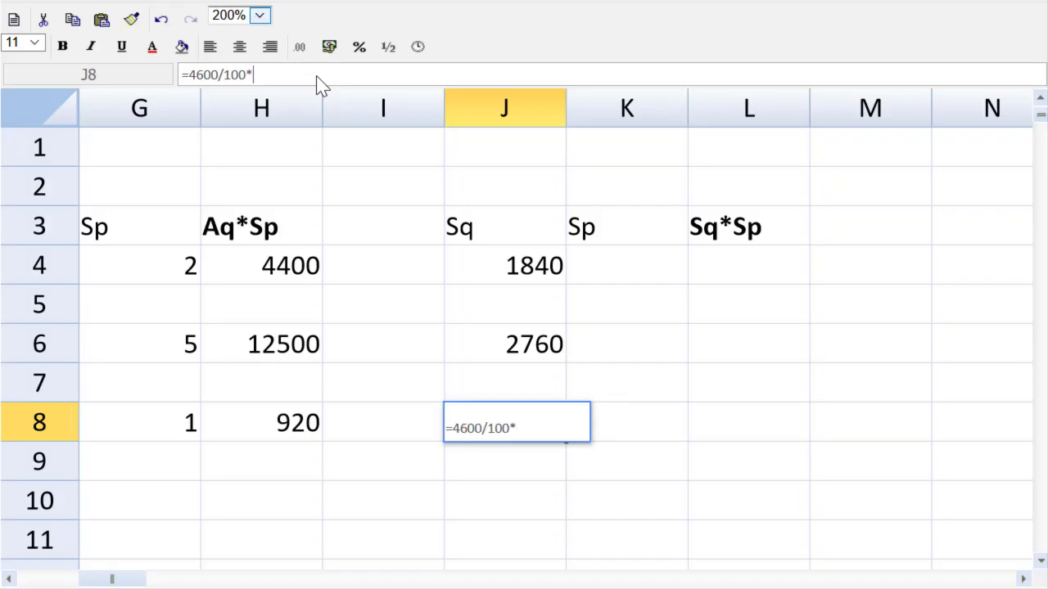
text(20)
key(Return)
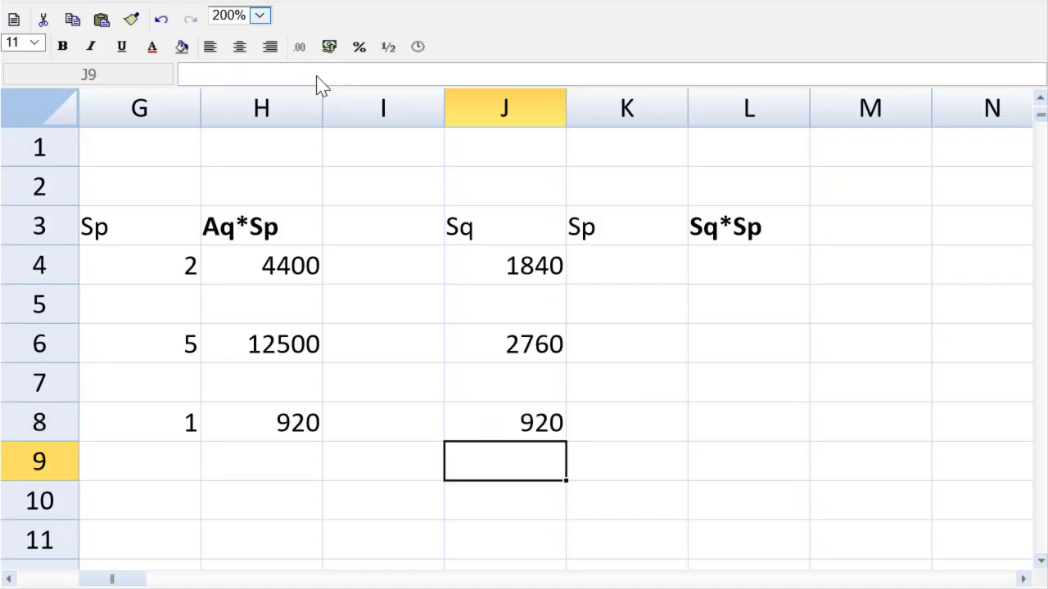
- Copy the Sp values in G4:G8 into the second Sp column, starting at K4
drag(300, 270, 276, 435)
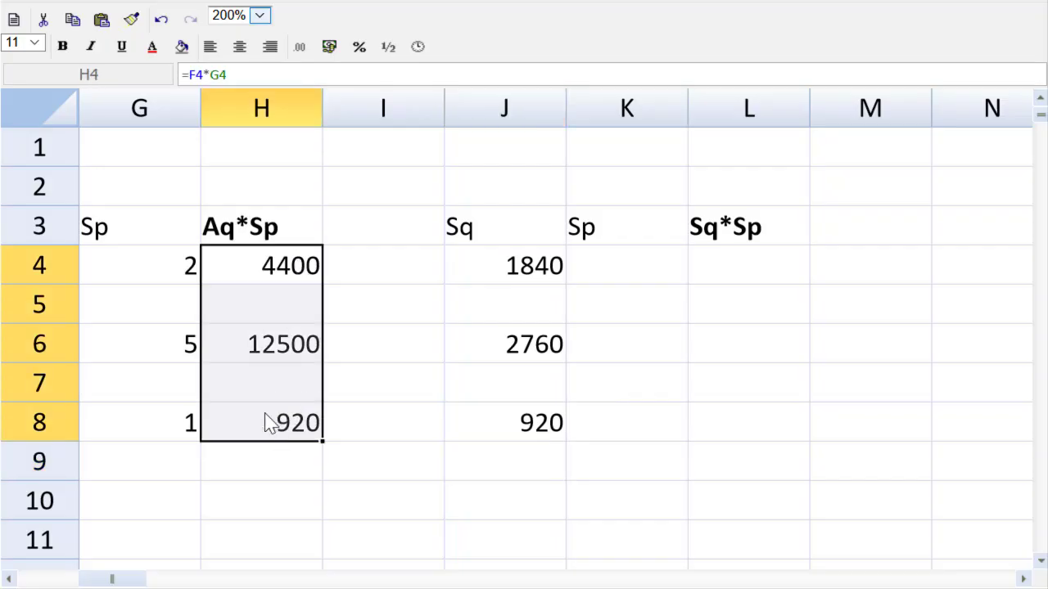
drag(162, 281, 172, 427)
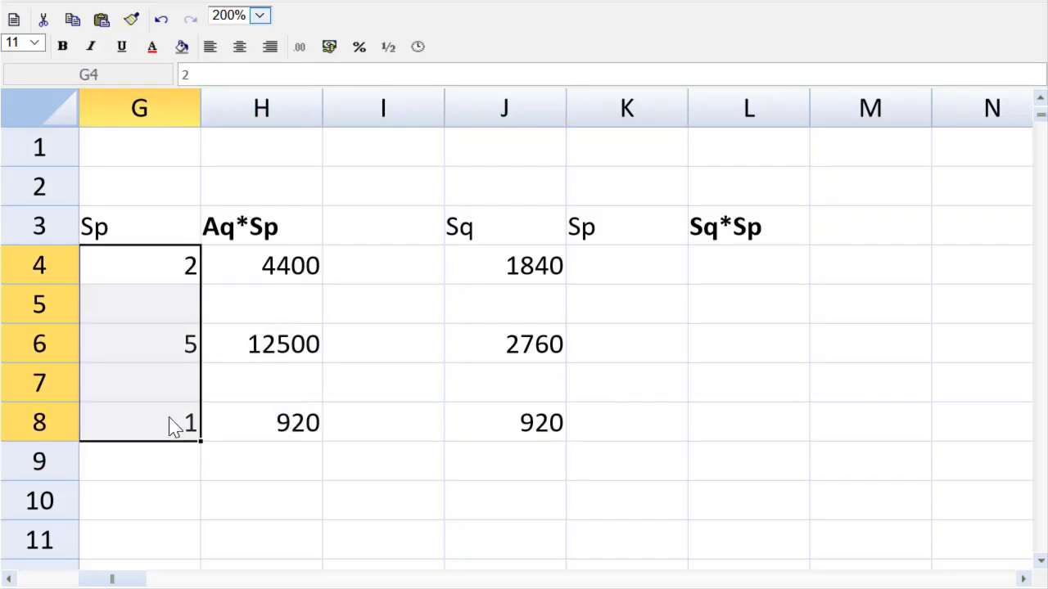
key(ctrl+c)
click(645, 273)
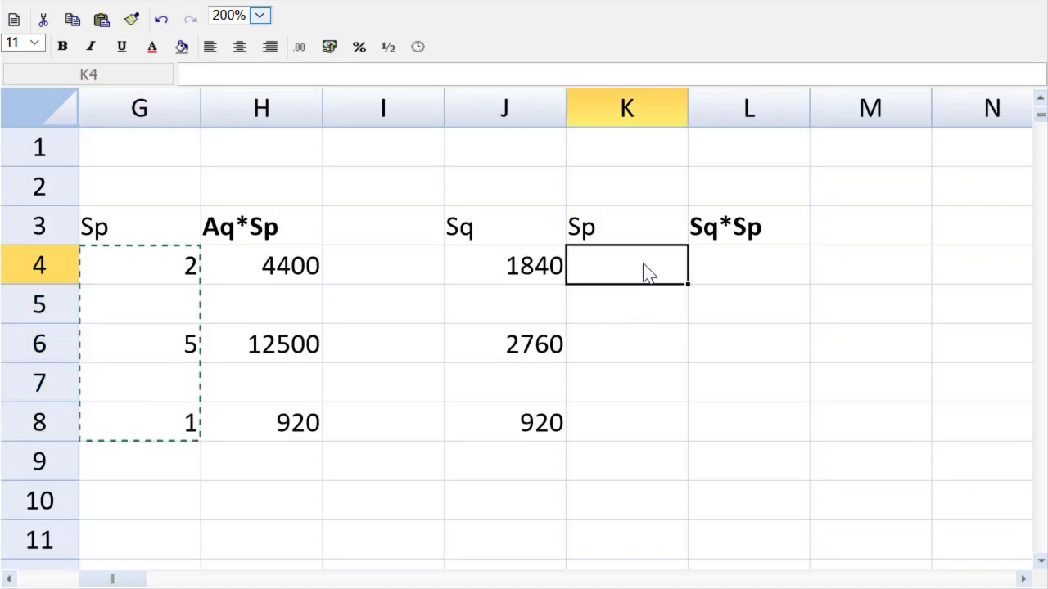
key(ctrl+v)
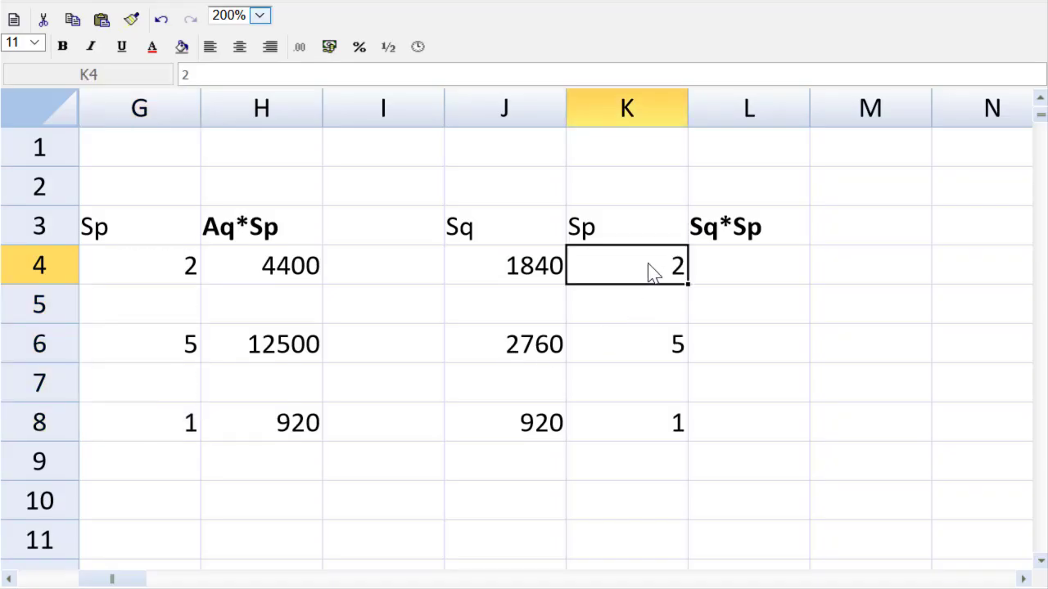
- Copy the product formulas in H4:H8 into the Sq*Sp column, starting at L4
drag(311, 273, 297, 427)
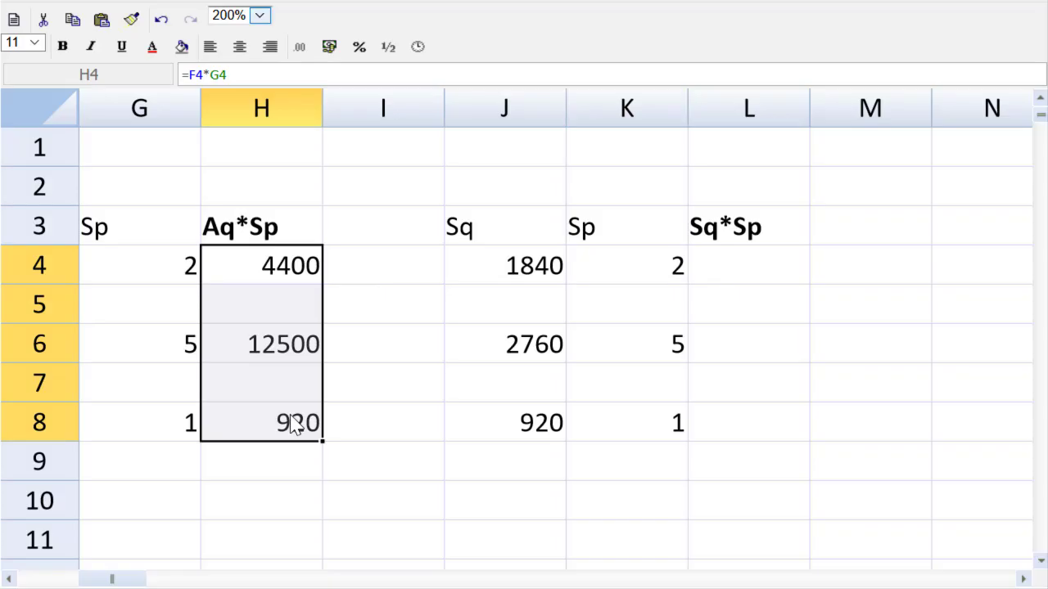
key(ctrl+c)
click(755, 280)
key(ctrl+v)
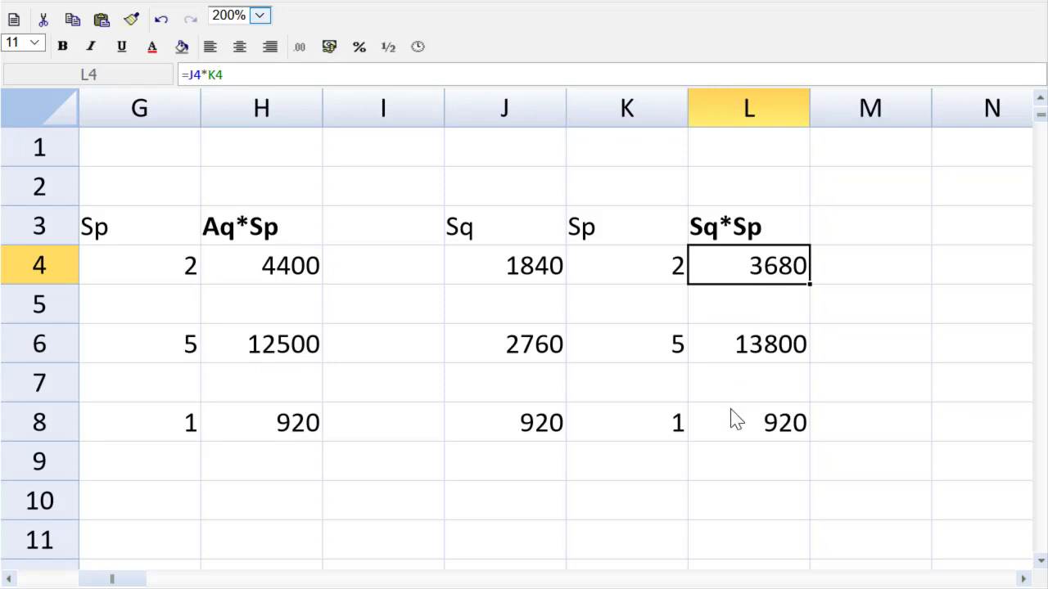
- Set the zoom to 100% and autofit the widths of columns B, C, F, G, J and K to their contents
click(258, 16)
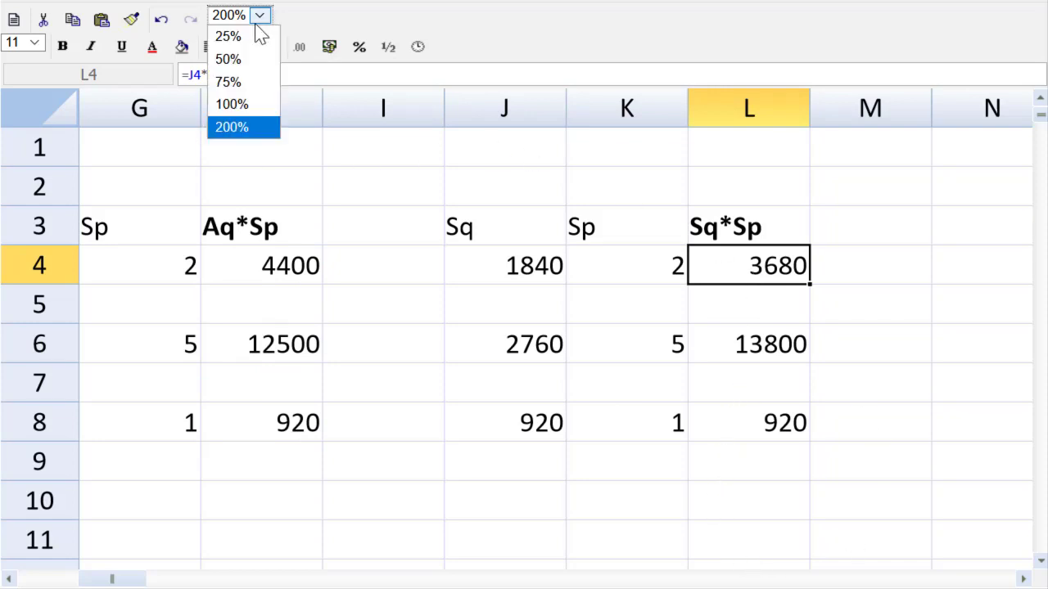
click(239, 103)
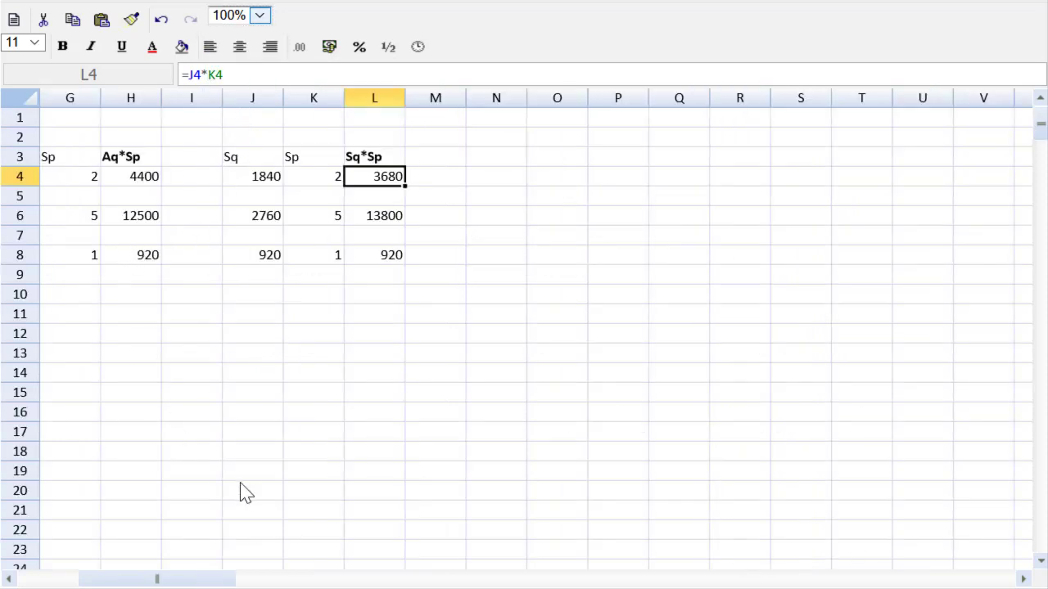
drag(192, 578, 94, 578)
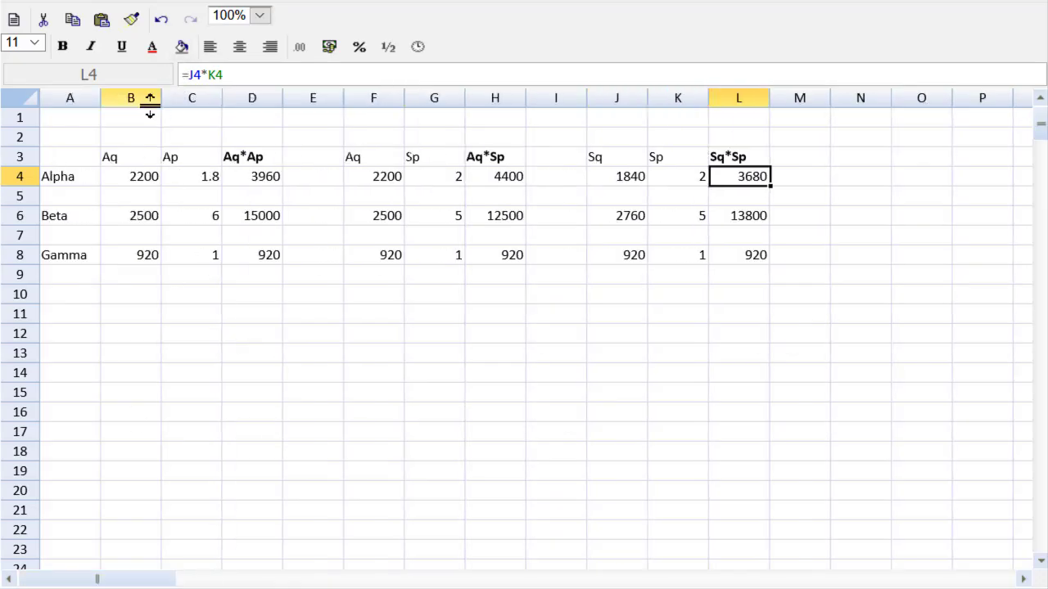
double_click(161, 99)
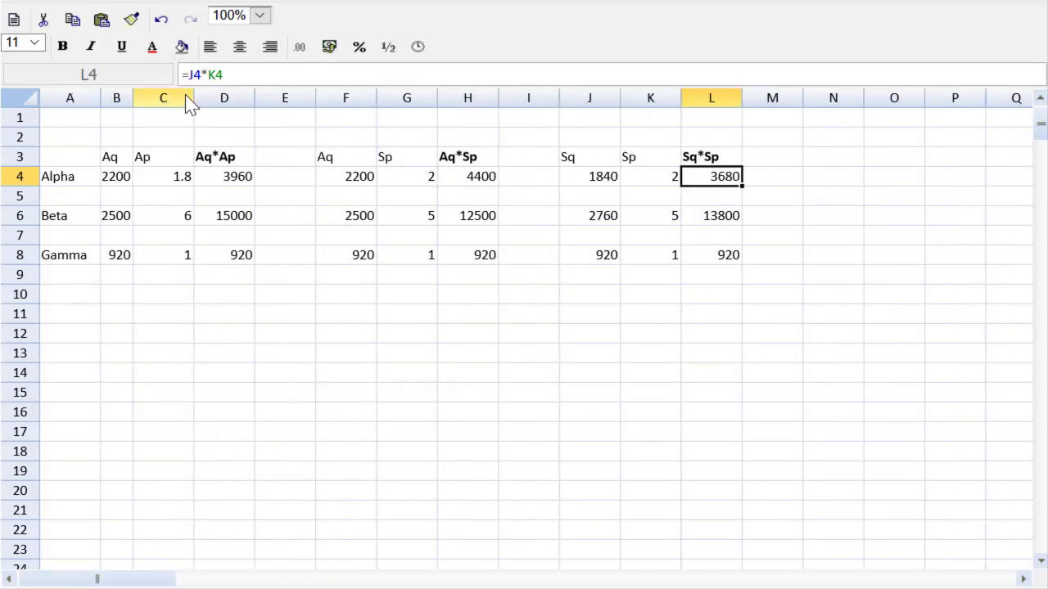
double_click(194, 100)
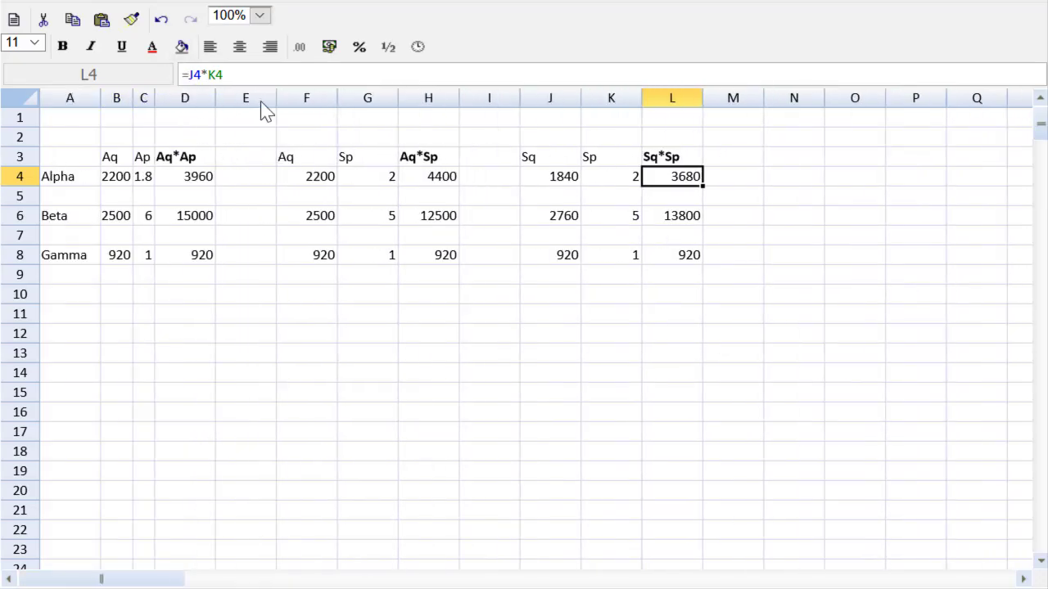
double_click(335, 98)
double_click(369, 98)
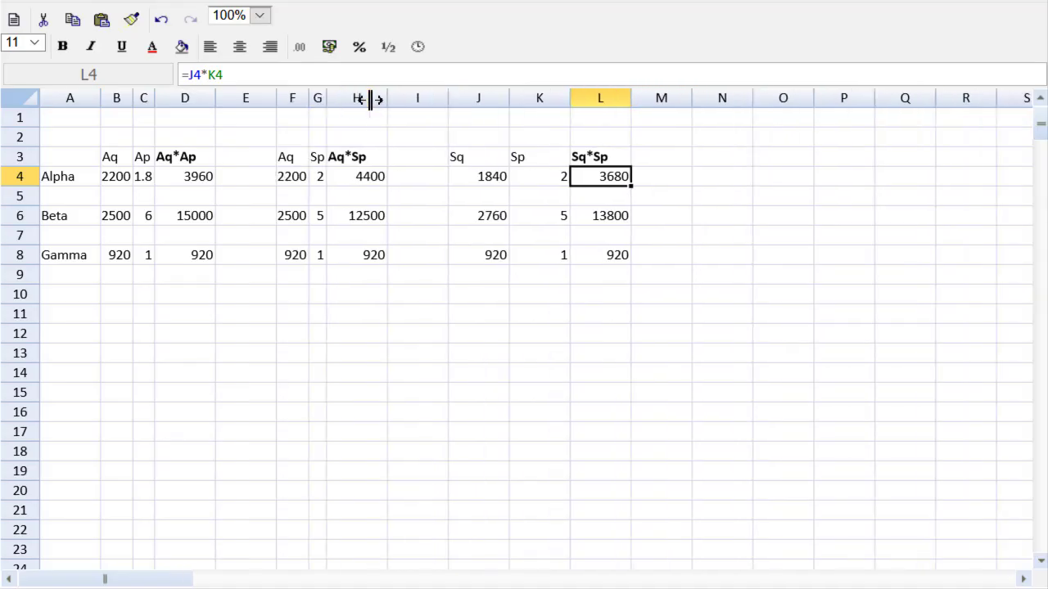
double_click(507, 100)
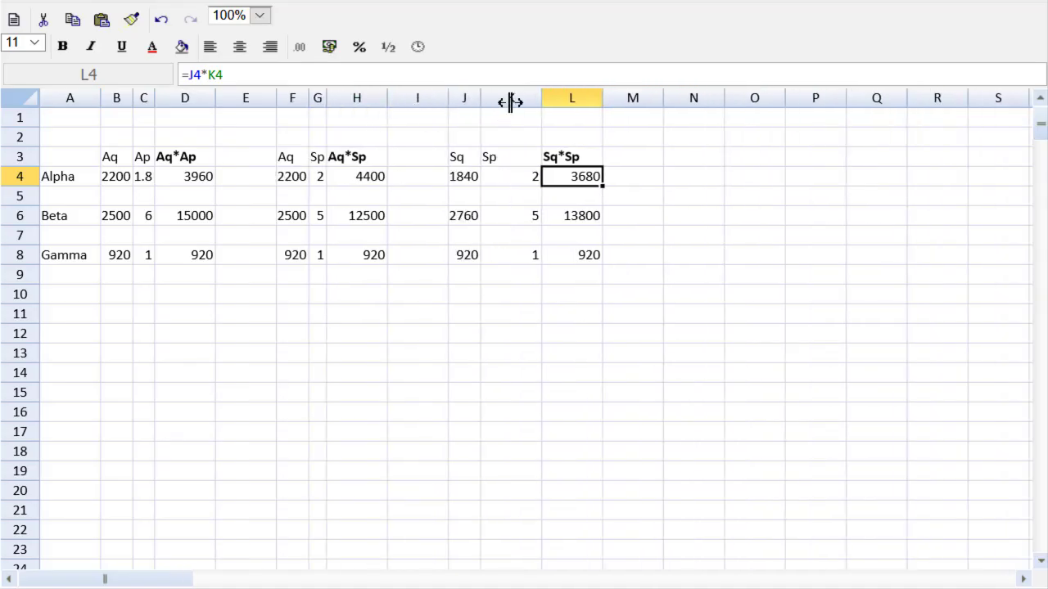
double_click(540, 99)
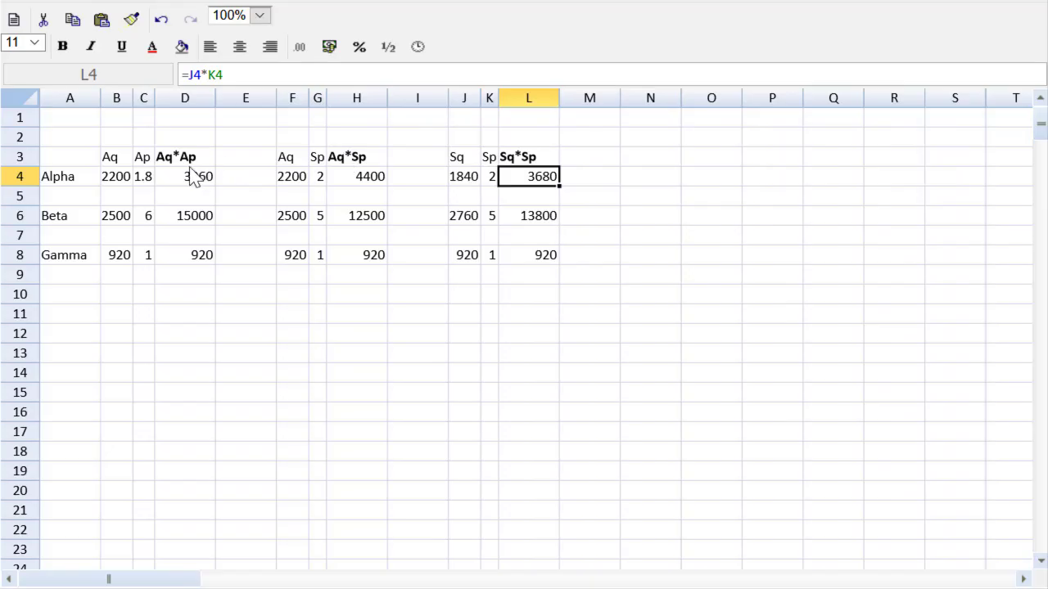
- Make the whole Aq*Ap column, heading and values in D3:D8, bold
drag(188, 156, 196, 255)
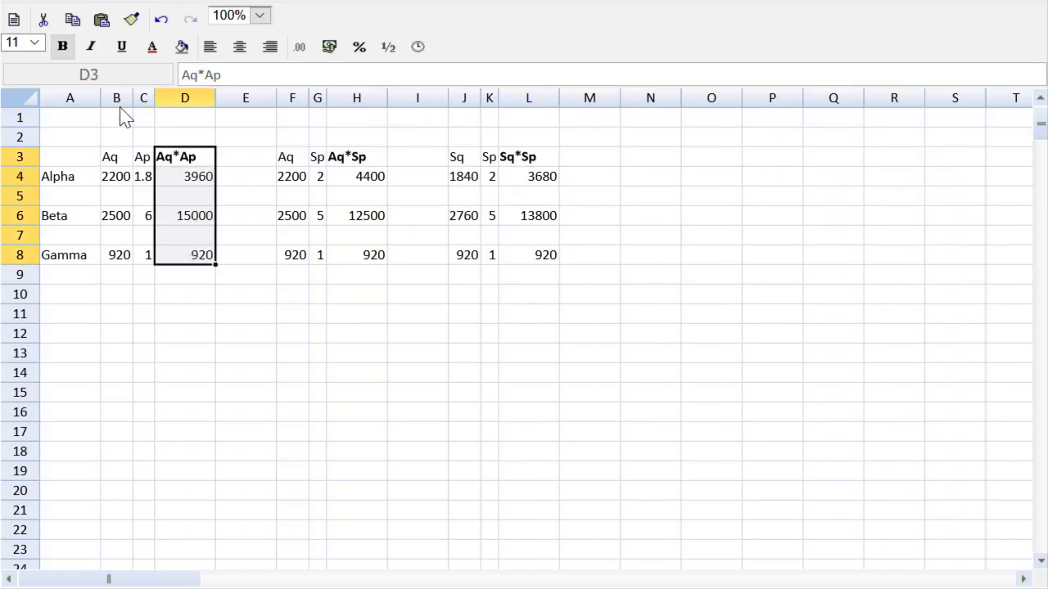
click(64, 47)
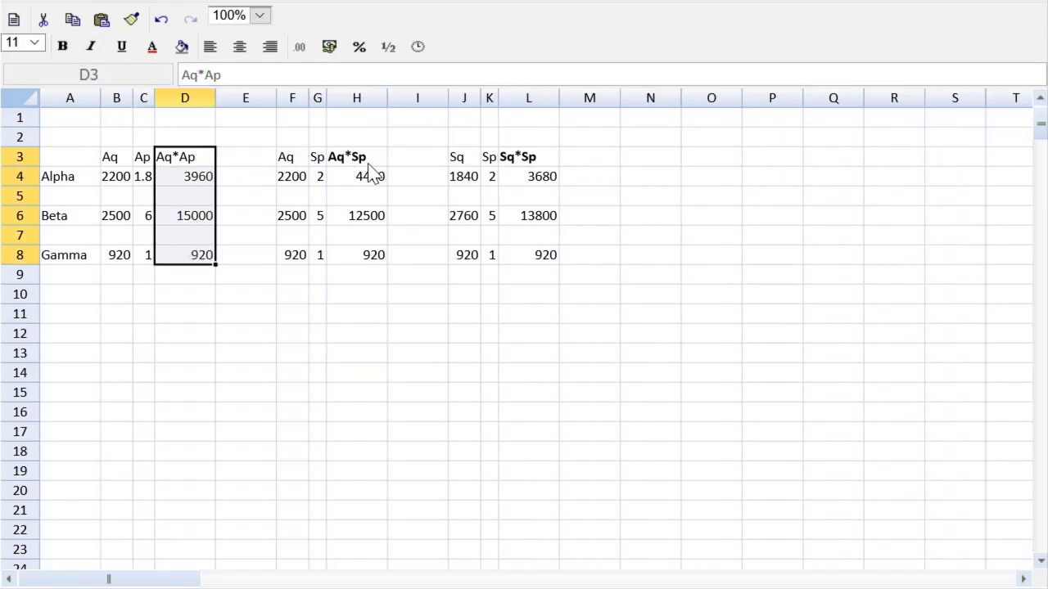
click(62, 46)
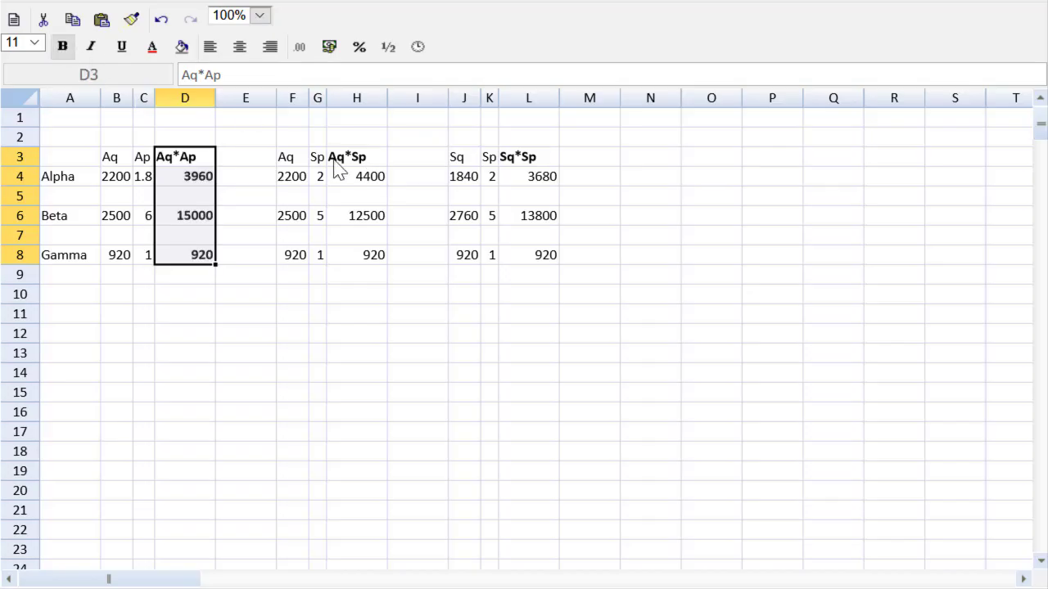
- Make the Aq*Sp column in H3:H8 and the Sq*Sp column in L3:L8 entirely bold, headings and values
drag(334, 159, 341, 257)
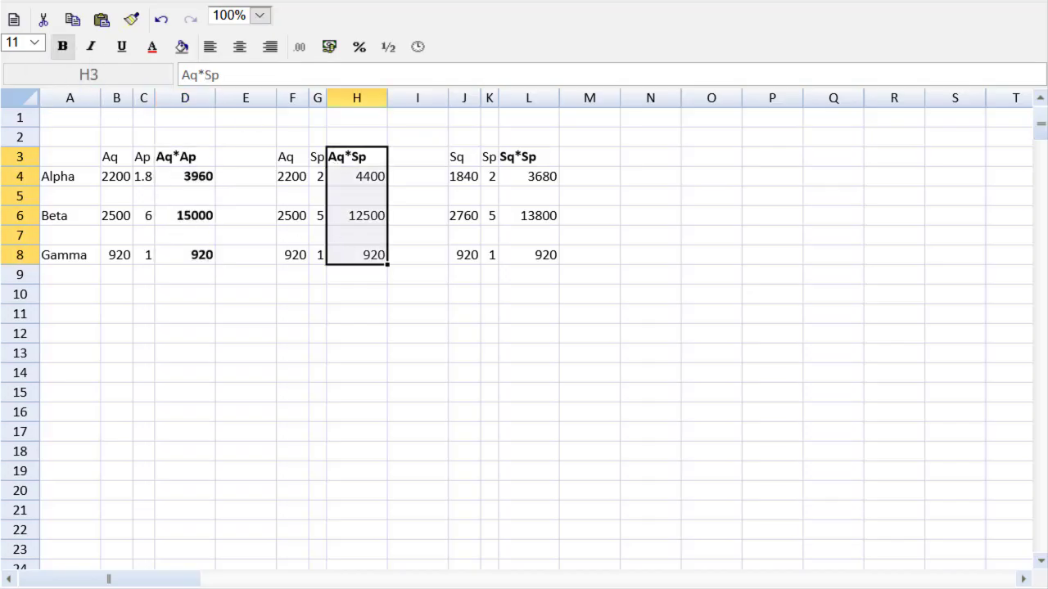
click(63, 47)
click(63, 47)
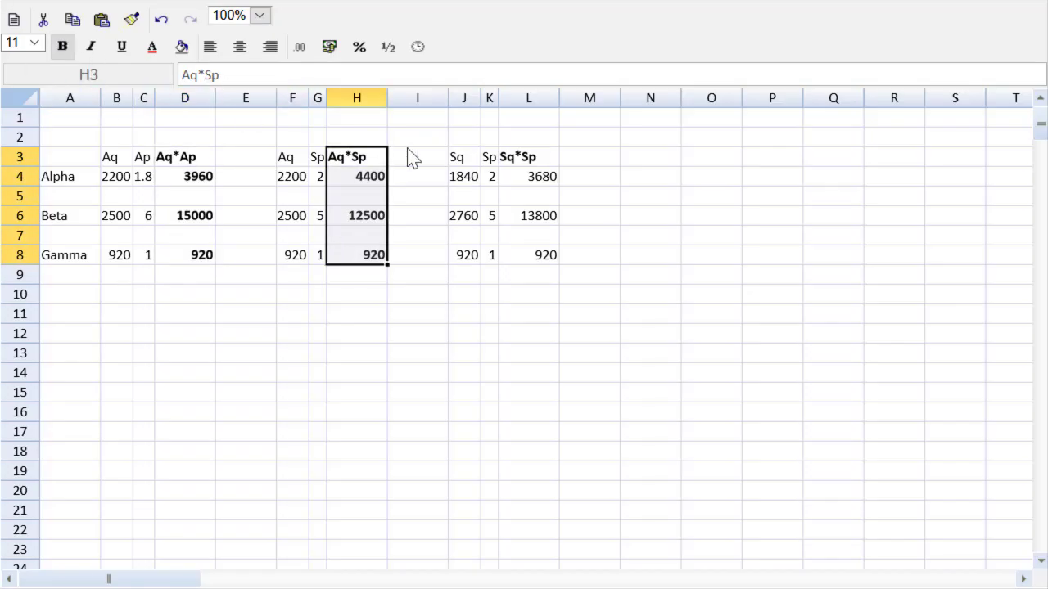
drag(540, 157, 536, 258)
click(63, 47)
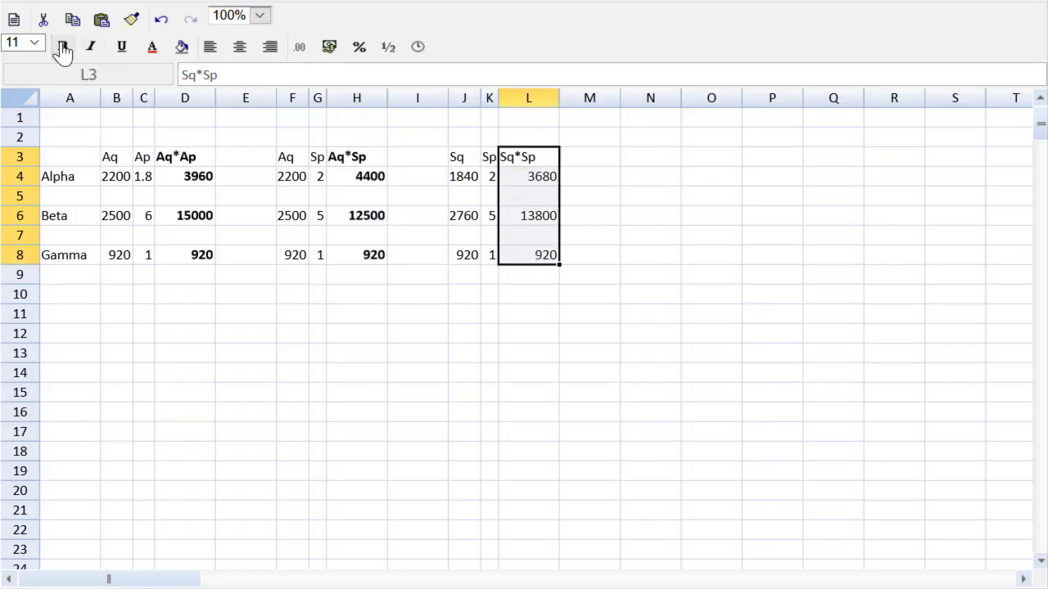
click(63, 47)
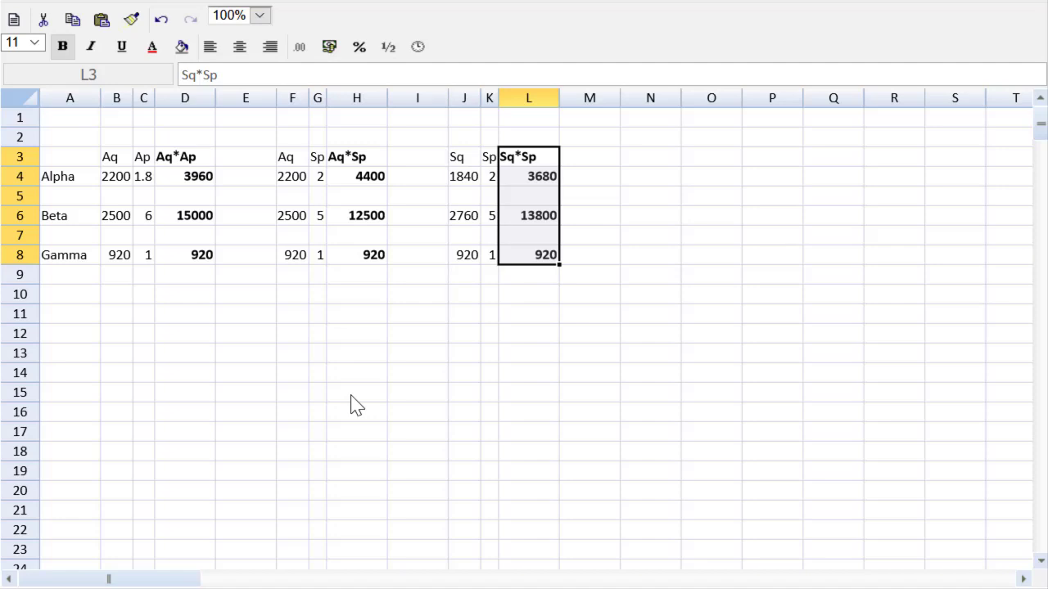
- Set the zoom to 200%, enter the heading USAGE in I2 and a left-pointing dashed arrow "<----------" in I3
click(417, 145)
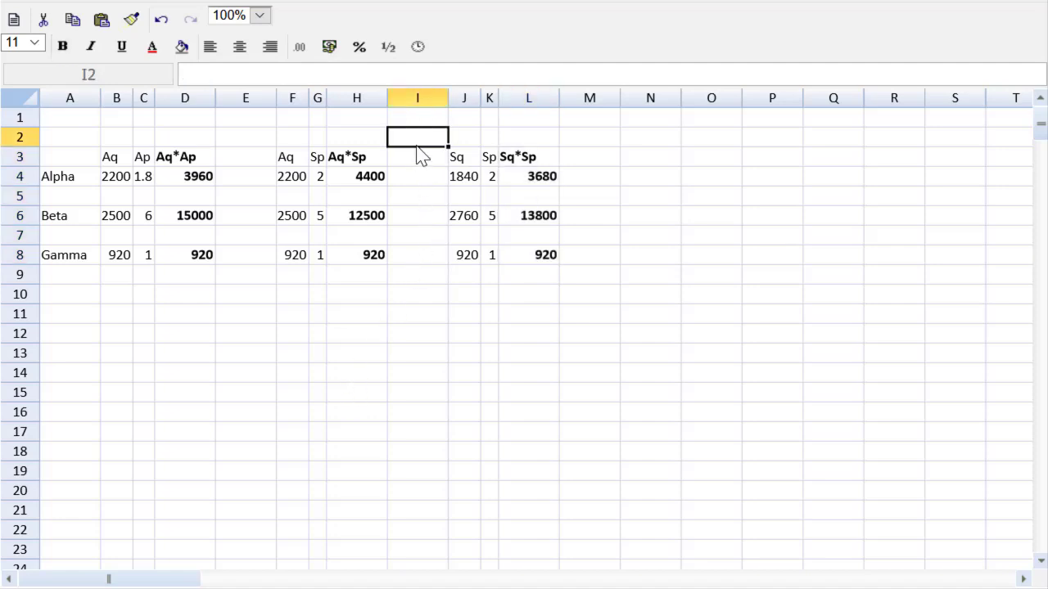
click(260, 15)
click(247, 131)
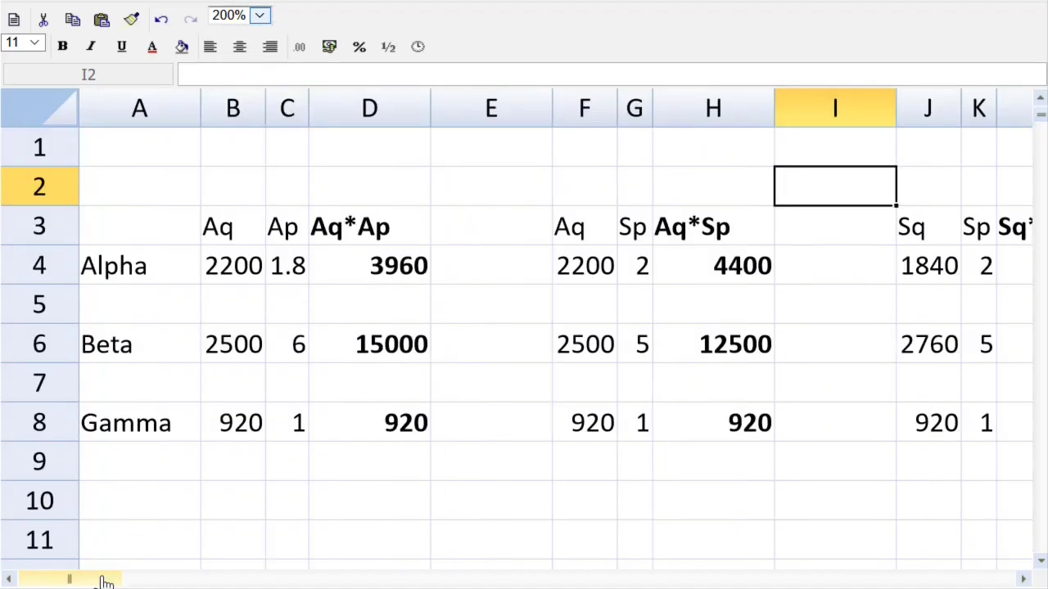
drag(70, 580, 88, 579)
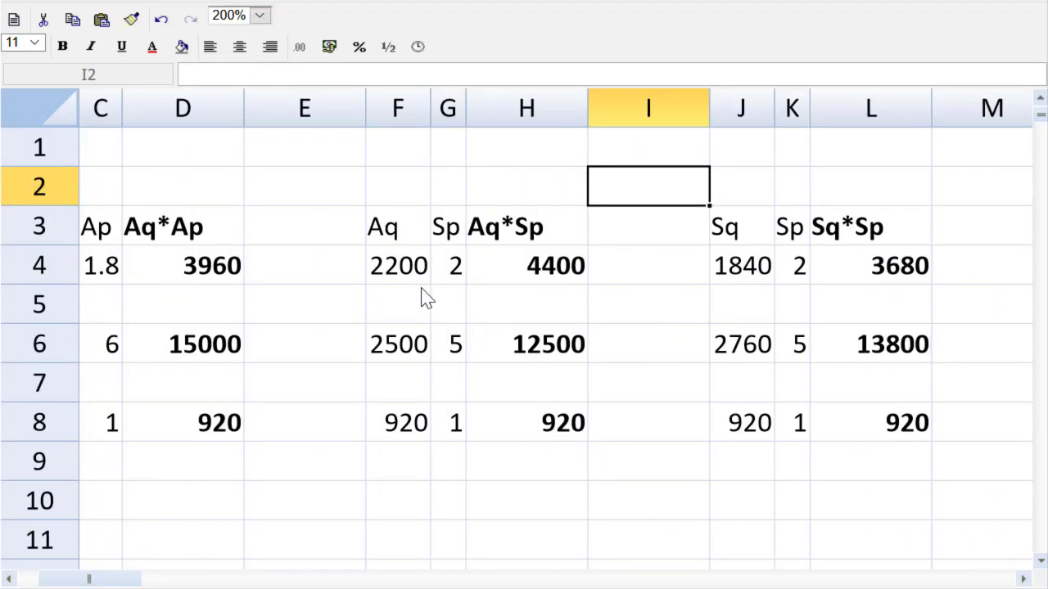
text(USAL)
key(BackSpace)
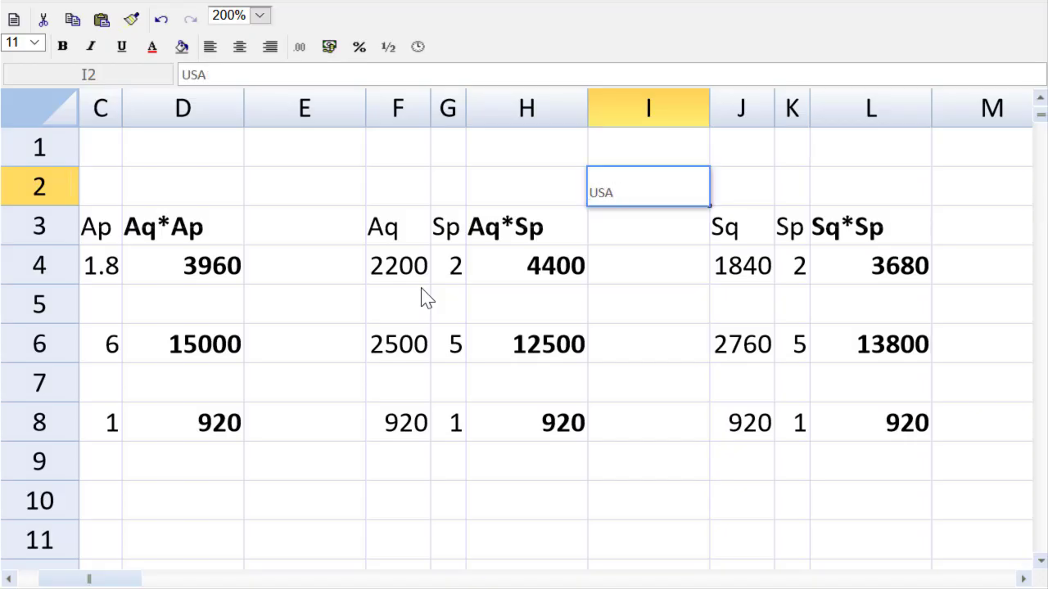
text(GE)
click(614, 232)
double_click(618, 232)
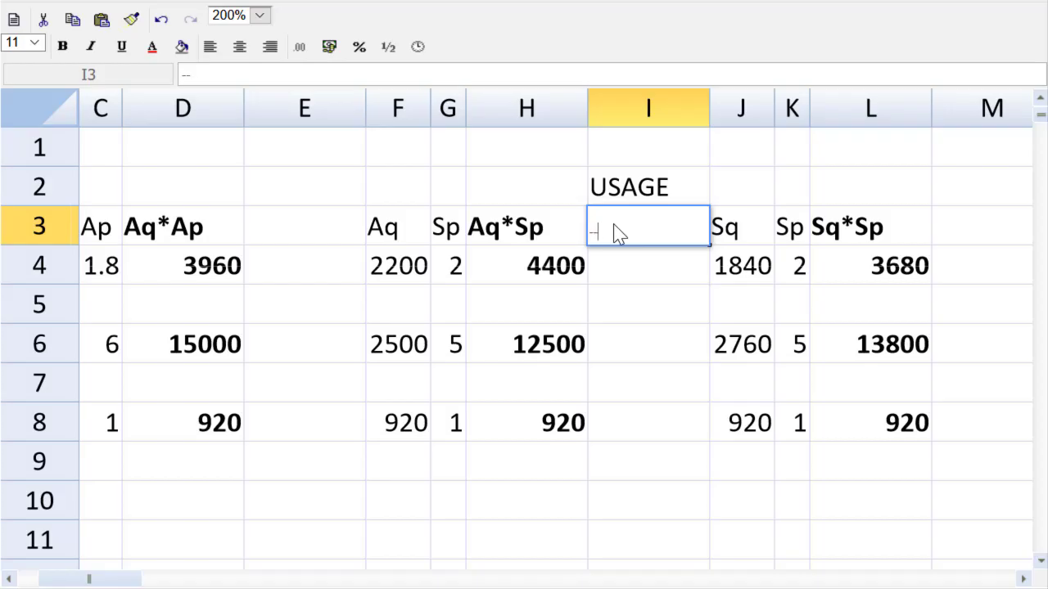
text(<----------)
key(Return)
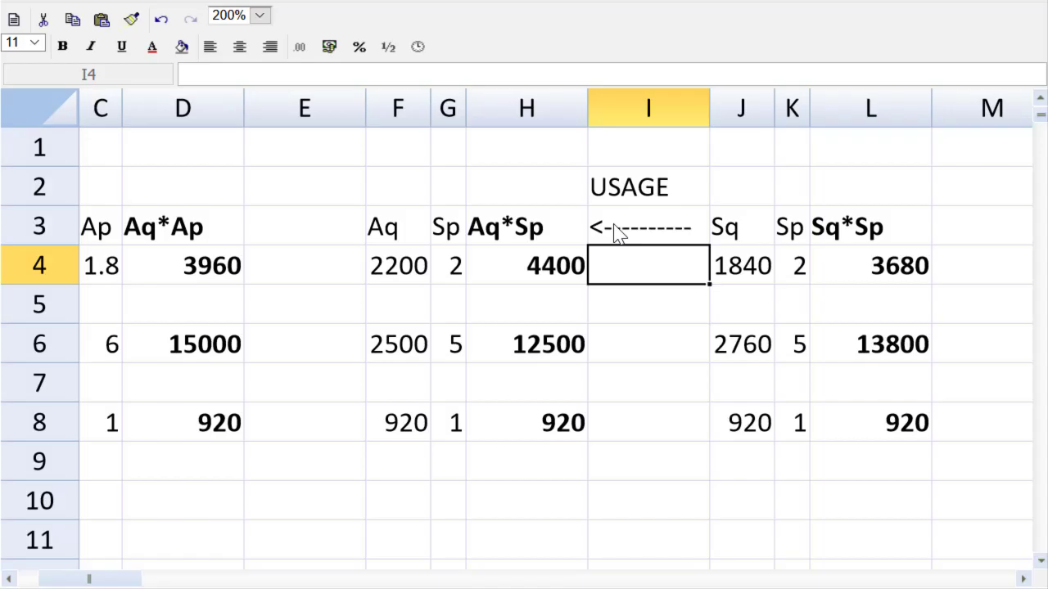
- Calculate Alpha's usage variance in I4 with the formula =L4-H4
text(=)
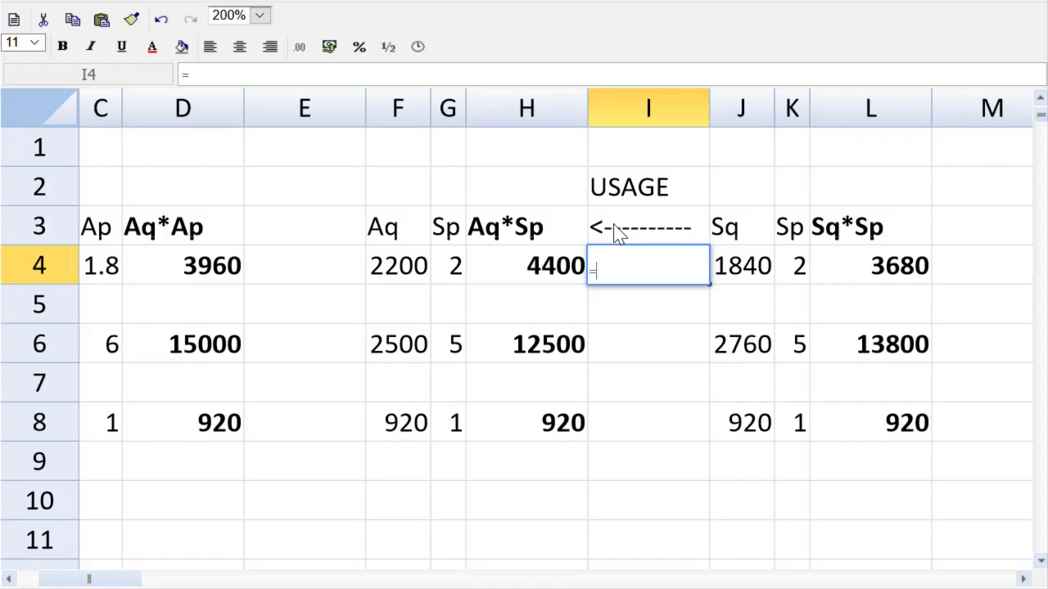
click(866, 260)
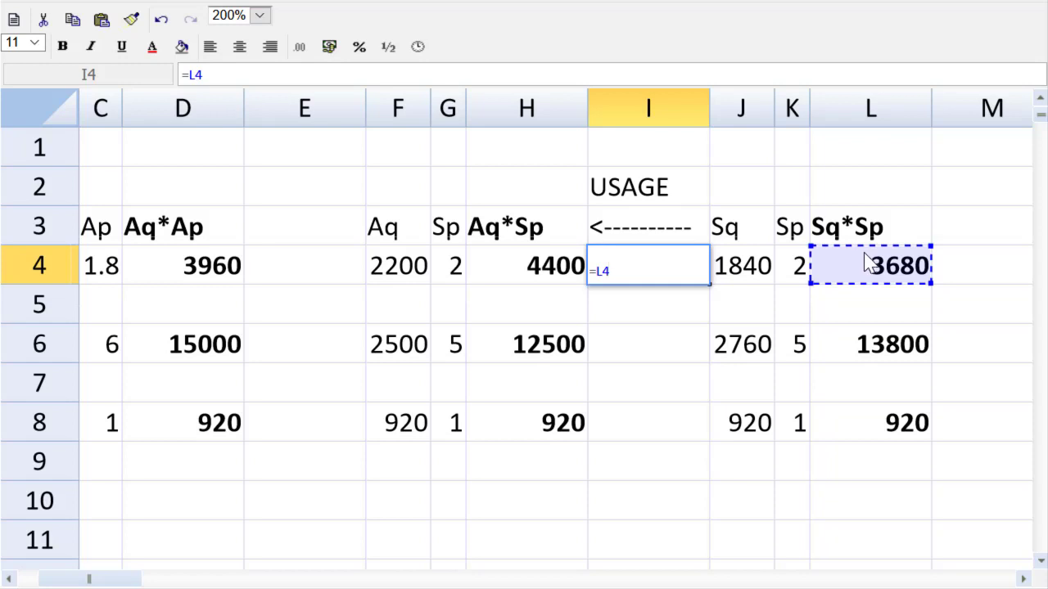
text(-)
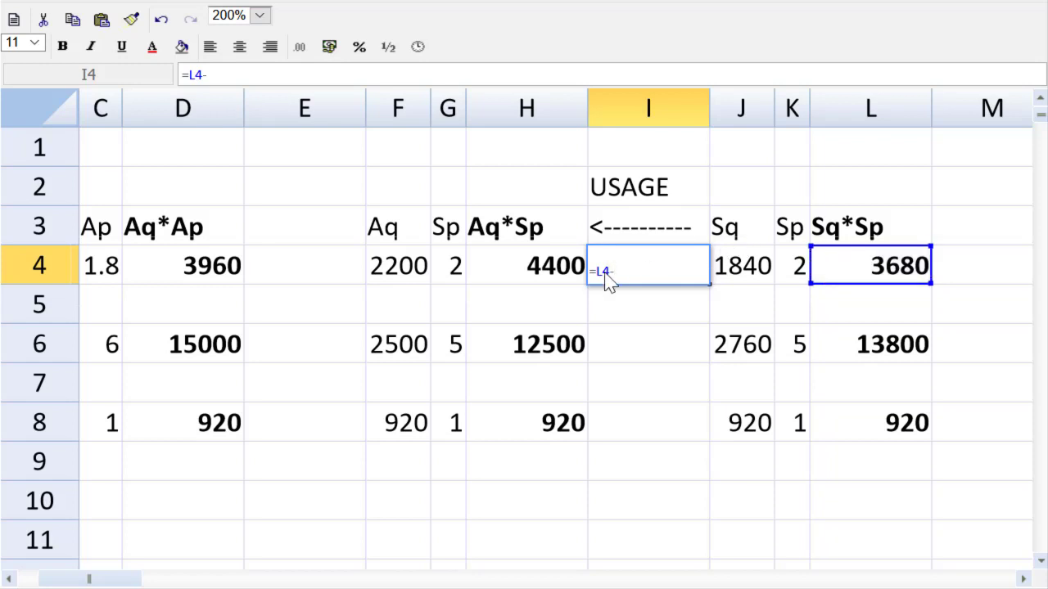
click(563, 277)
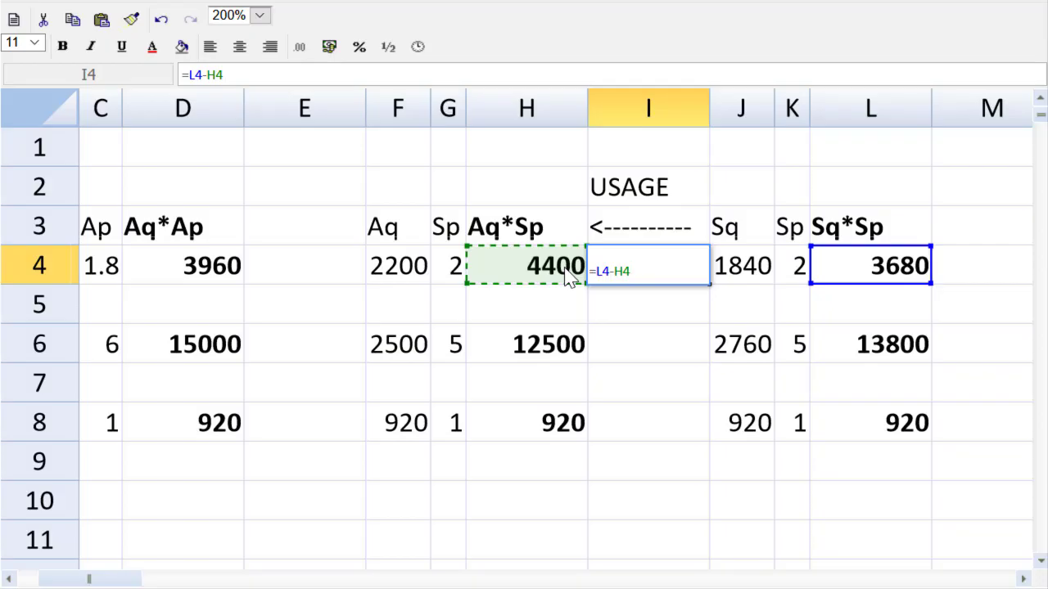
key(Return)
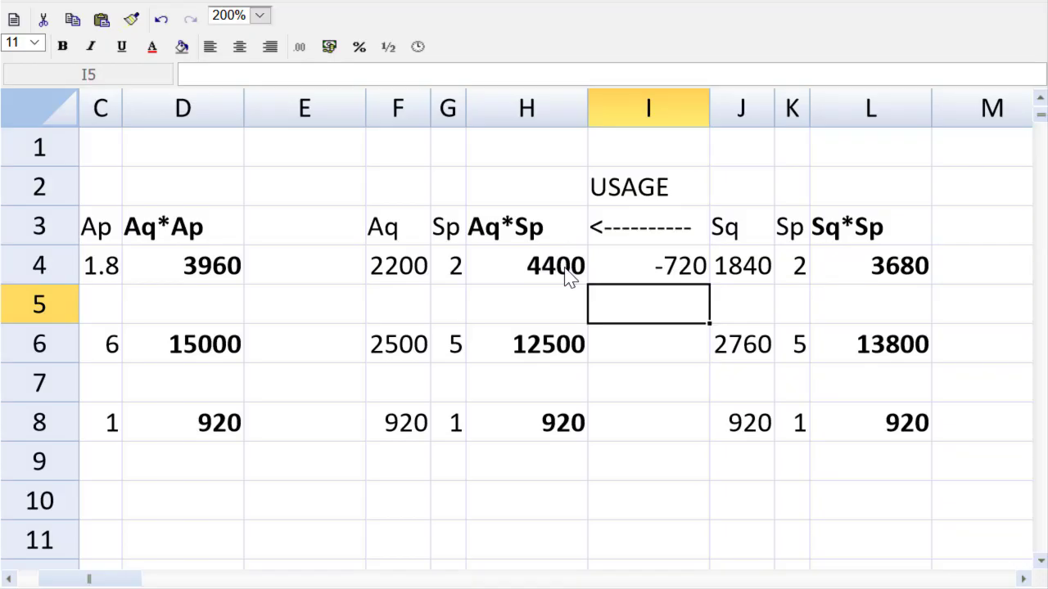
- Copy the usage variance formula from I4 into I6 for Beta and I8 for Gamma
key(Down)
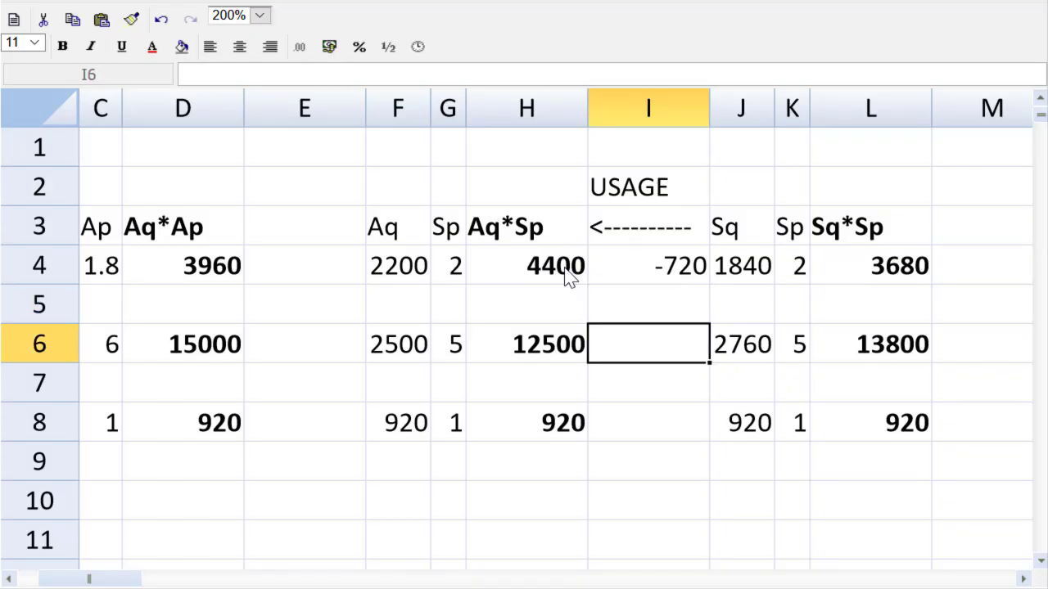
key(Up)
key(Up)
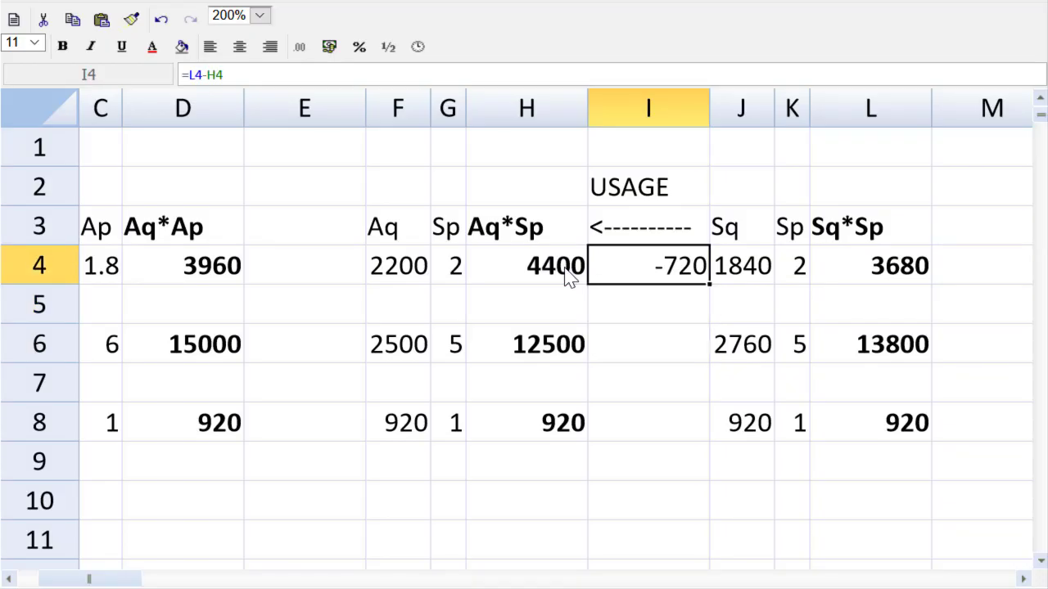
key(ctrl+c)
key(Down)
key(Down)
key(ctrl+v)
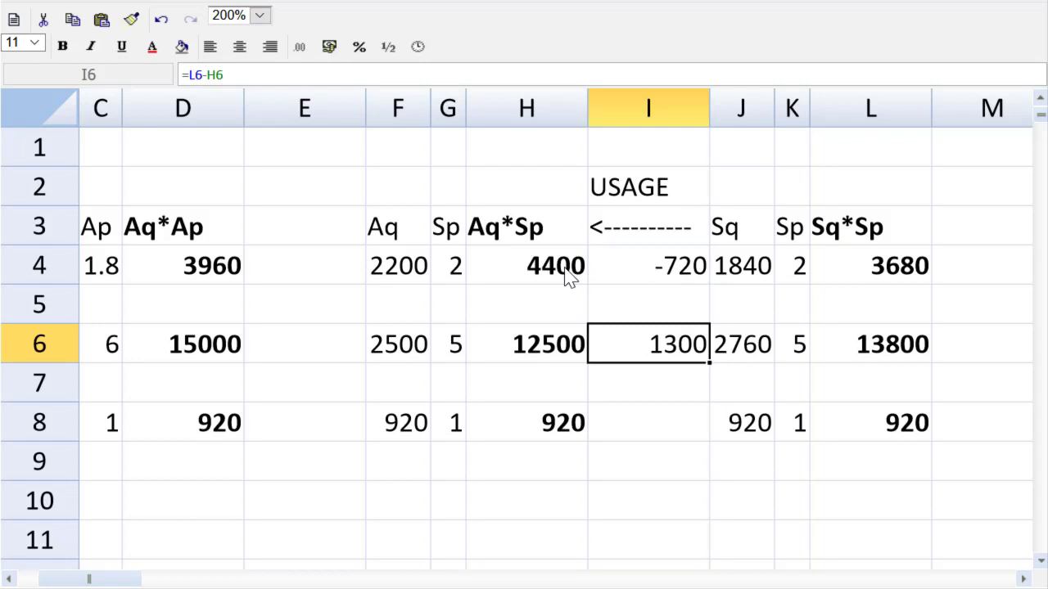
key(Down)
key(Down)
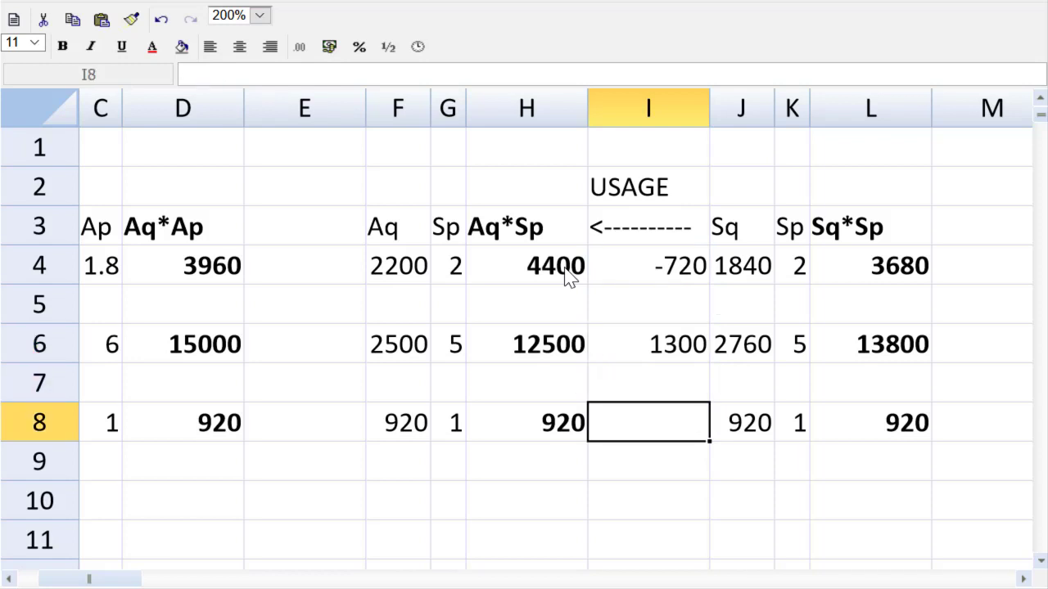
key(ctrl+v)
- Underline Gamma's usage variance in I8 and total the variances in I9 with =SUM(I4:I8)
click(121, 47)
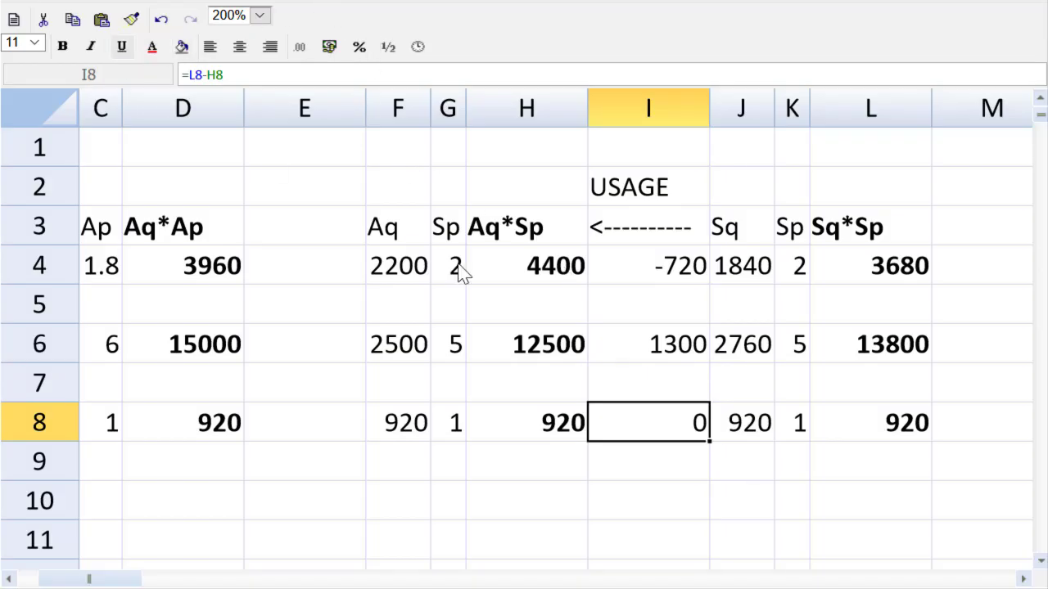
click(659, 477)
text(=SUM()
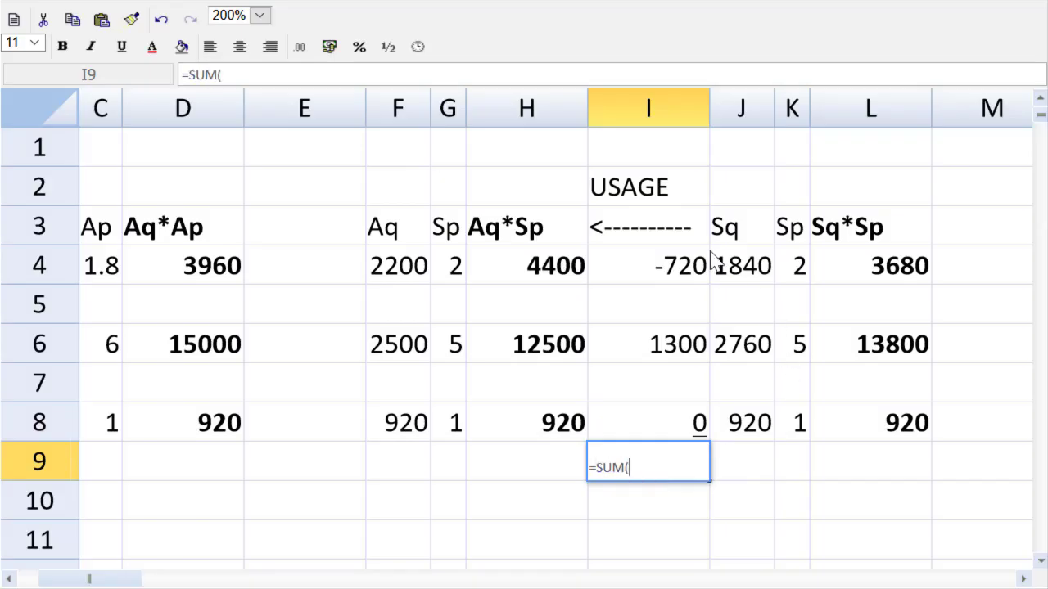
drag(647, 266, 646, 417)
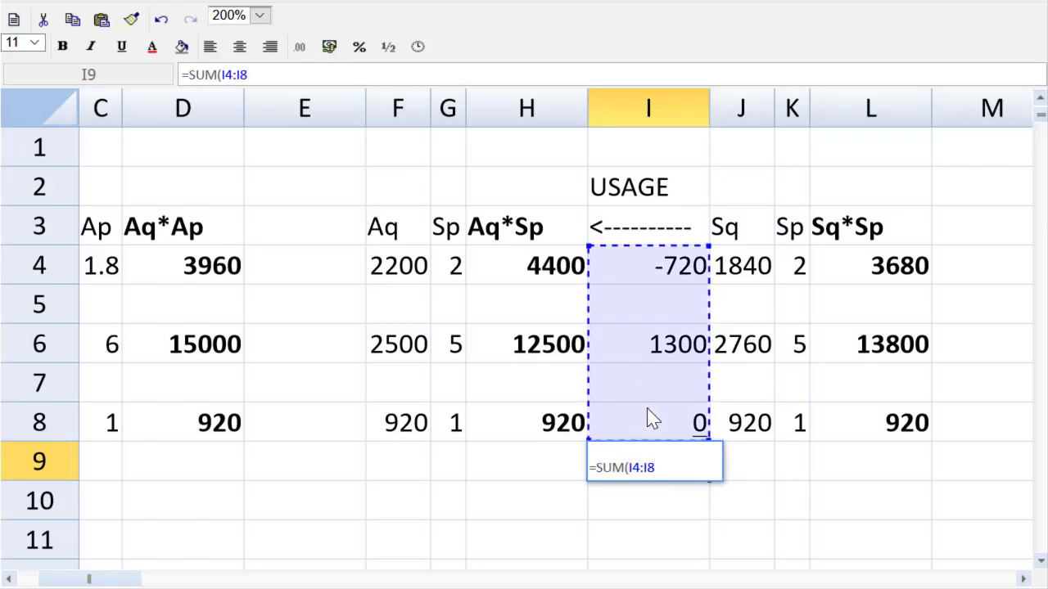
text(()
key(BackSpace)
text())
key(Return)
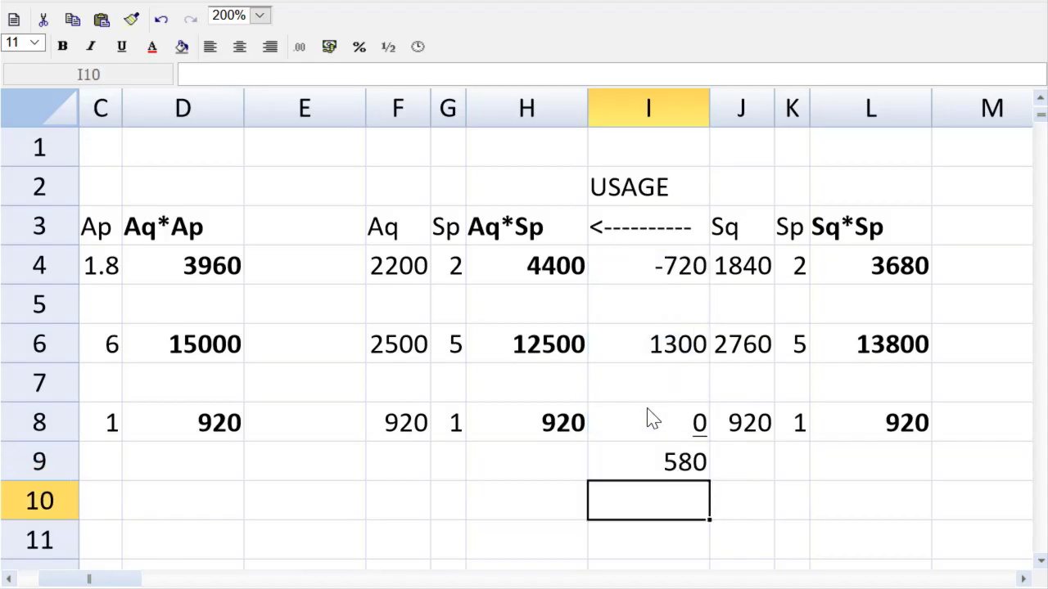
- Label the usage variance total by entering "net favorable" in J9
key(Up)
key(Right)
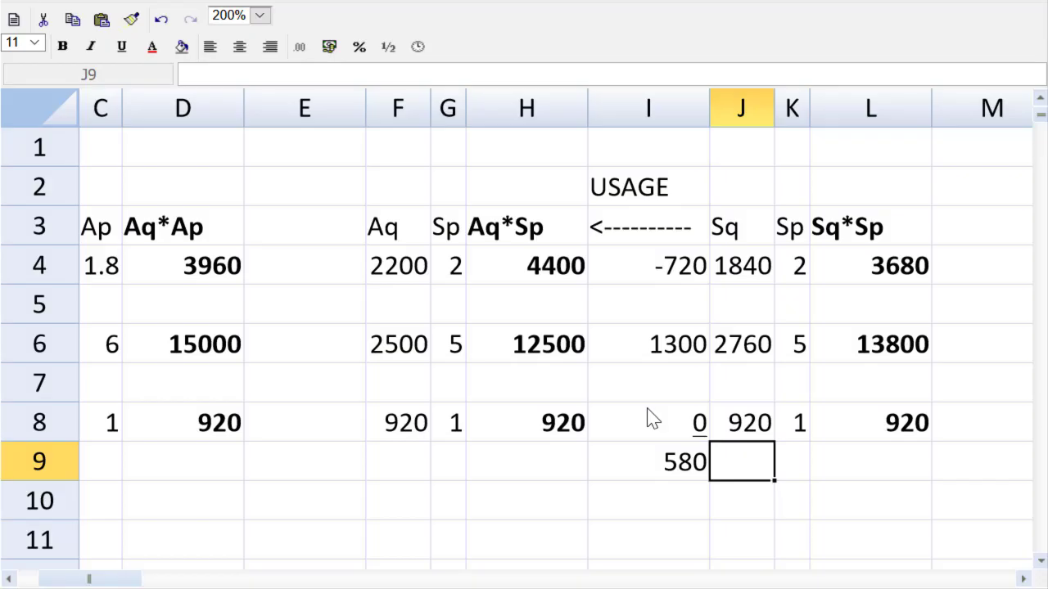
text(net favorable)
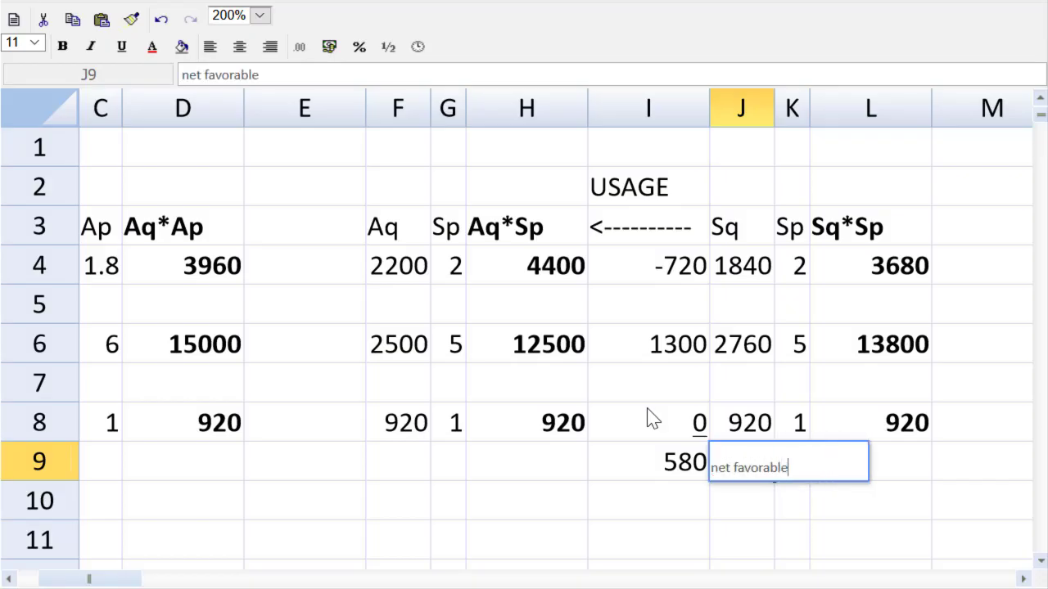
key(Return)
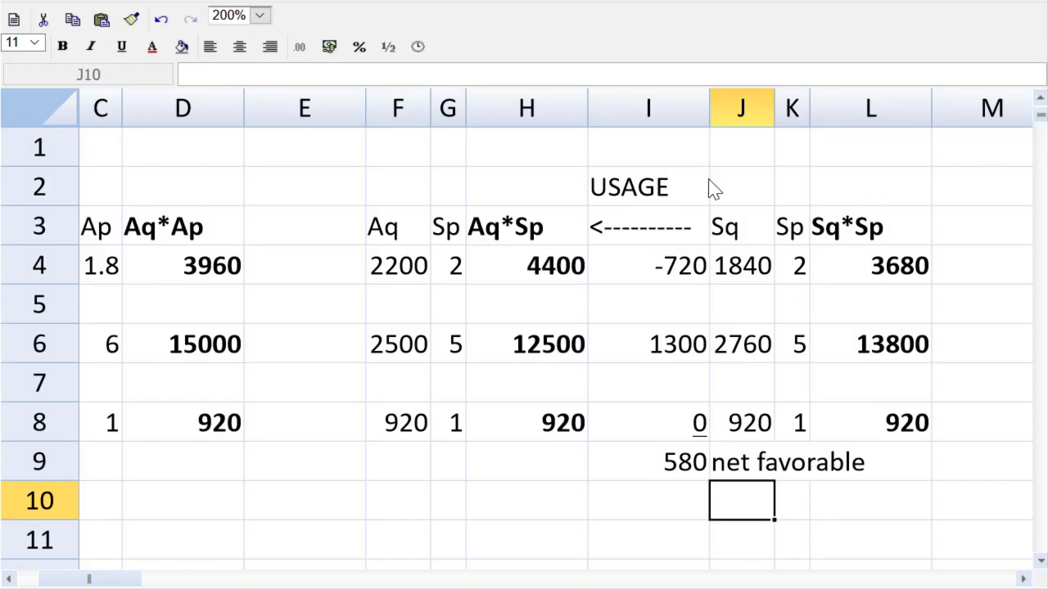
- Append an asterisk to the USAGE heading in I2 so that it reads "USAGE*"
click(654, 185)
click(456, 80)
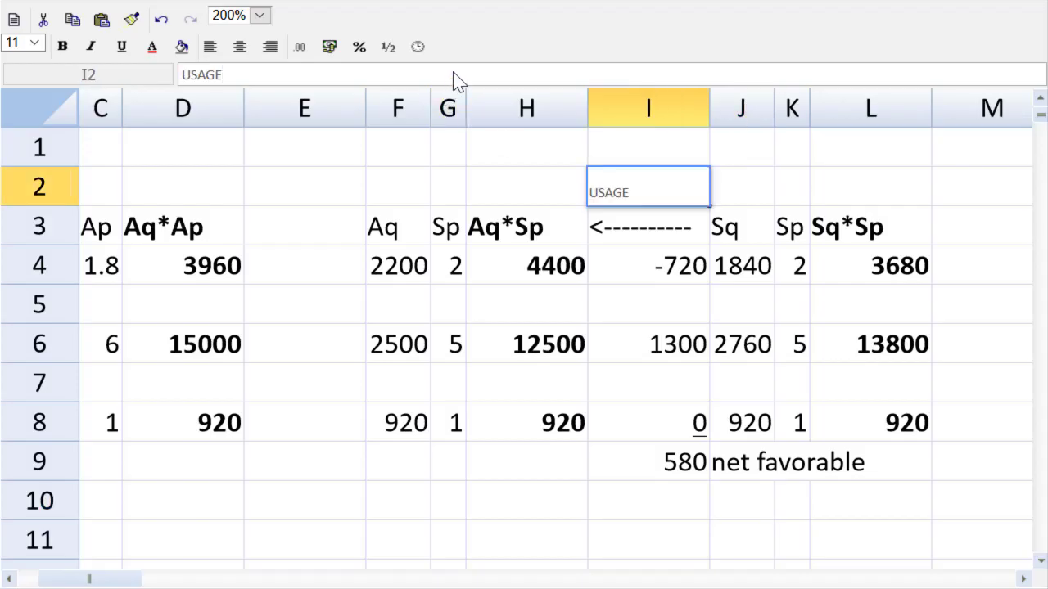
text(*)
- Enter the footnote "*negative=adverse, positive = favorable" in I10, below the usage variance total
click(610, 503)
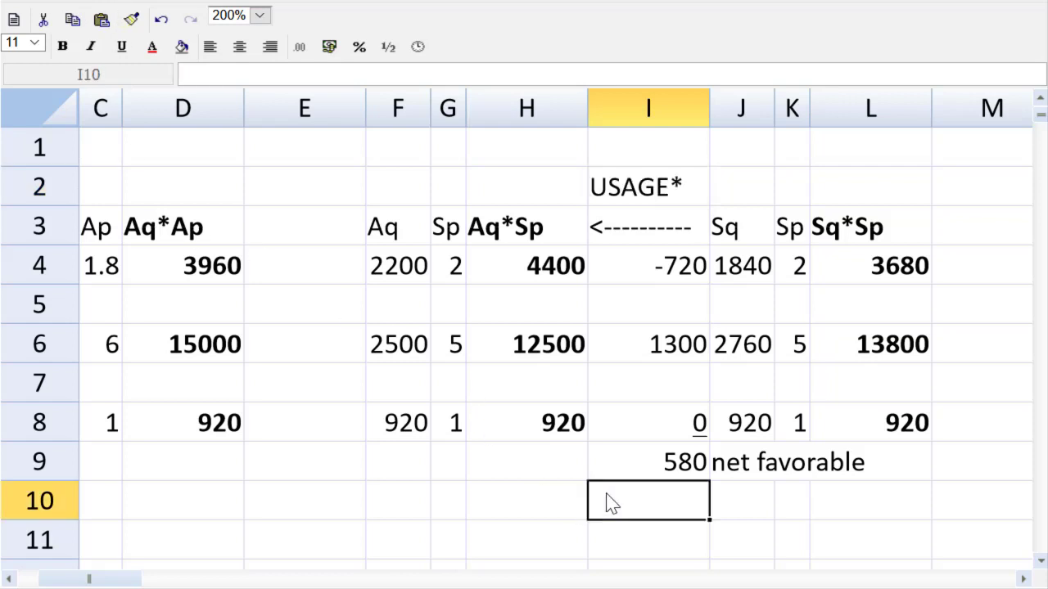
text(*negat)
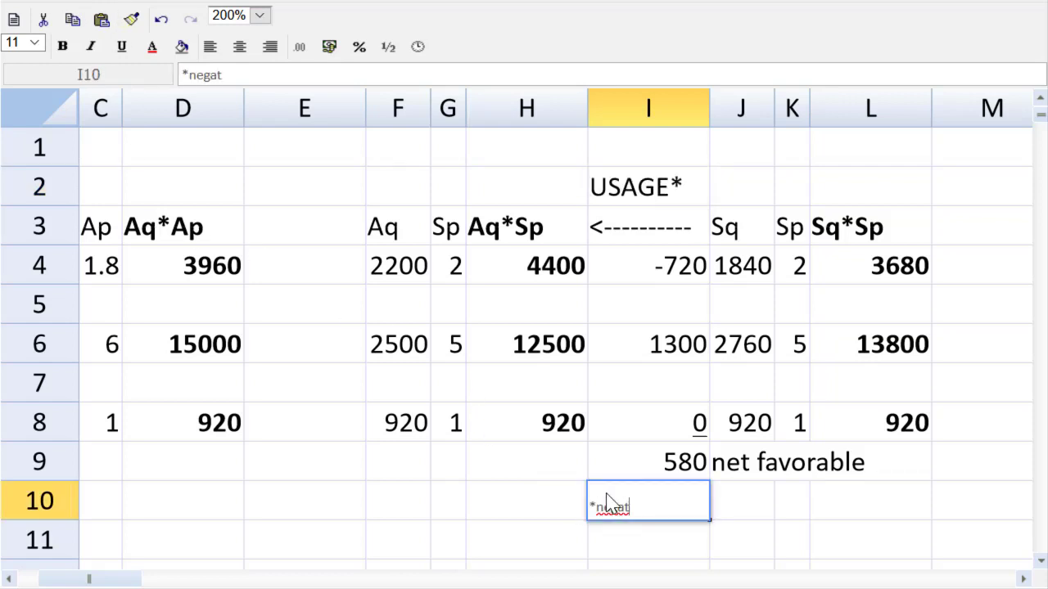
text(ive=ad)
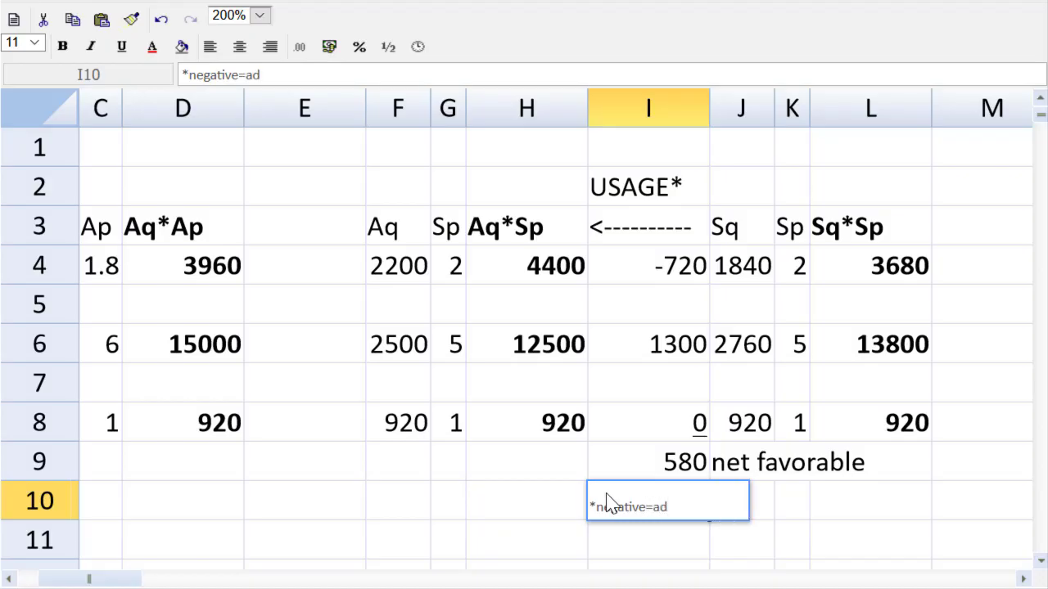
text(verse, postive)
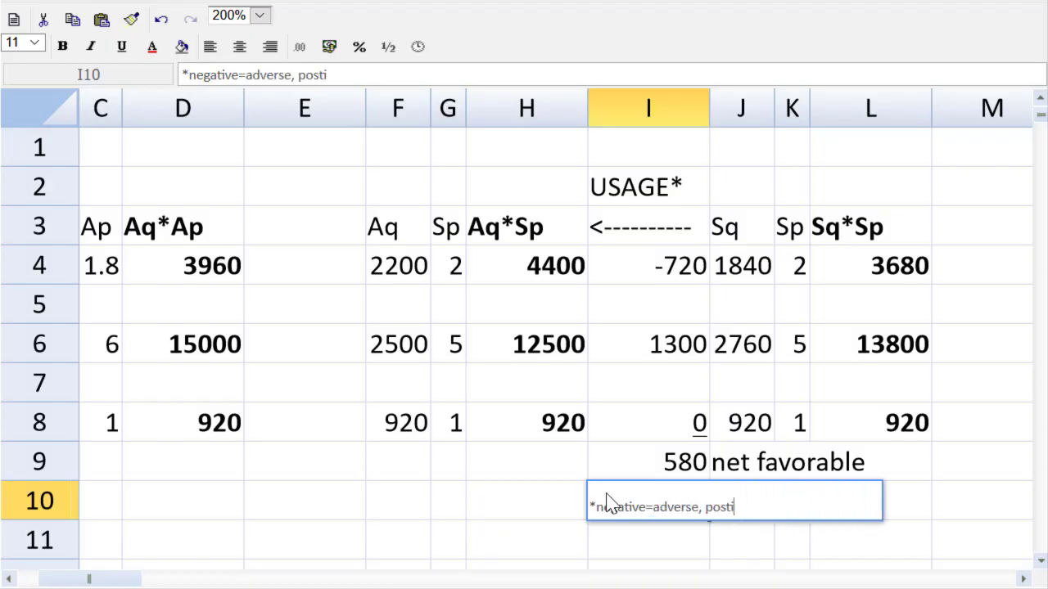
key(BackSpace)
key(BackSpace)
key(BackSpace)
key(BackSpace)
key(BackSpace)
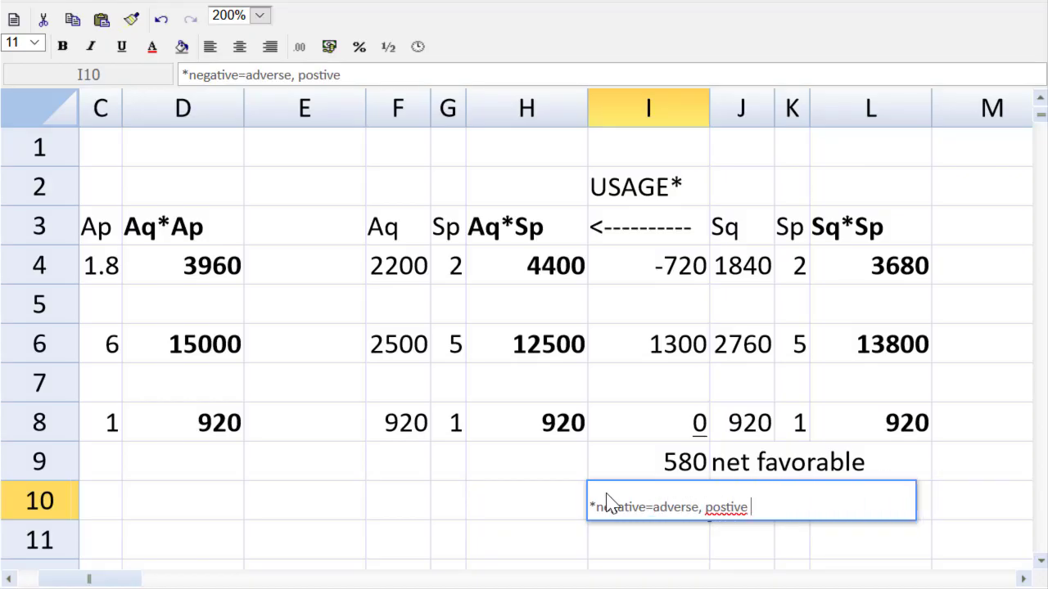
text(itive = fa)
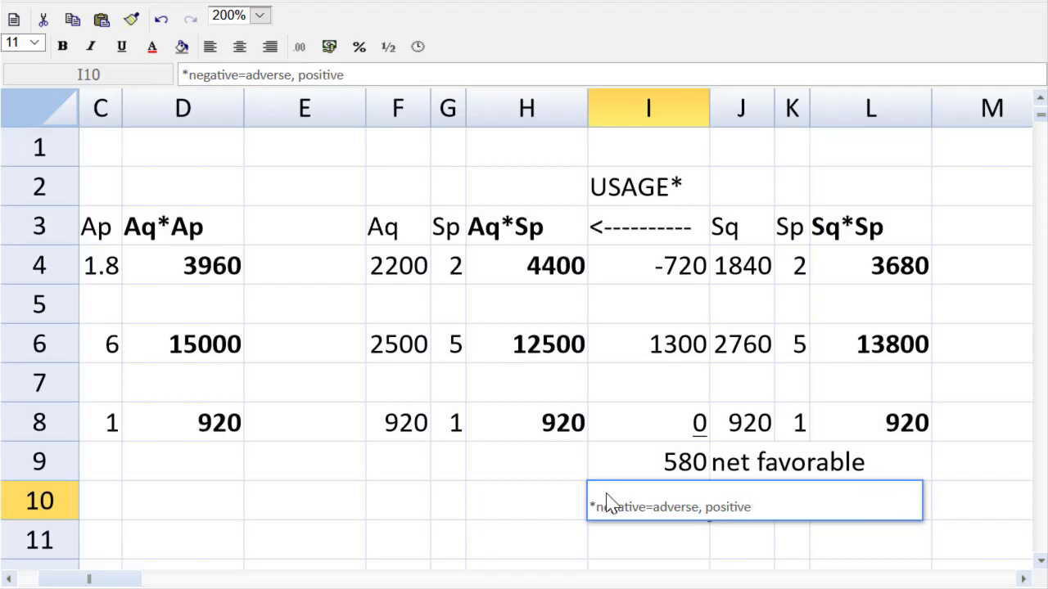
text(vorable)
key(Return)
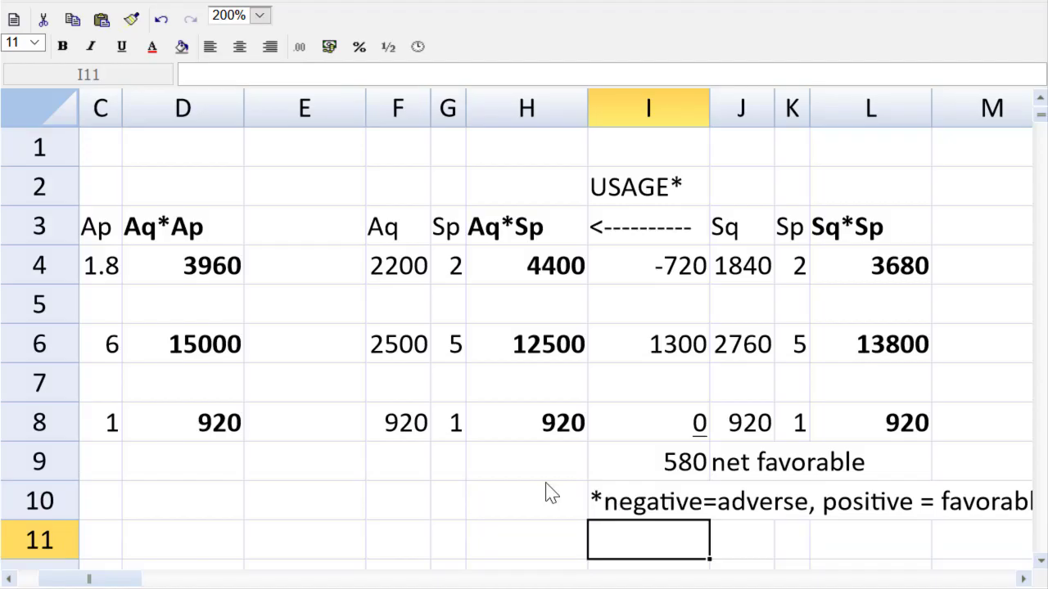
- Widen column I slightly and select the USAGE* heading in I2
drag(710, 113, 741, 112)
click(709, 191)
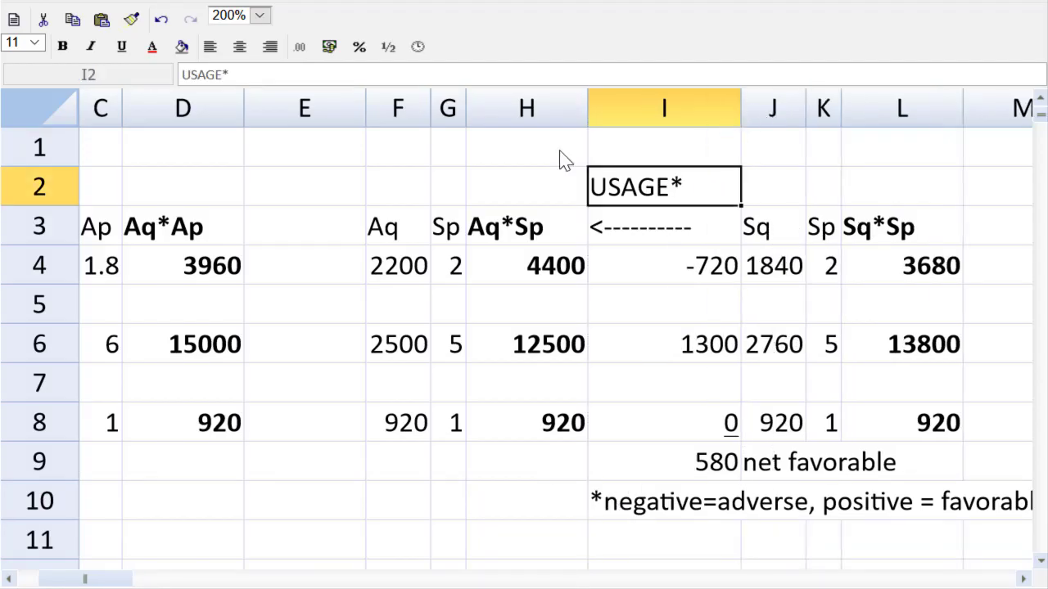
- Extend the heading in I2 to read "USAGE VARIANCE*" and widen column I to fit it
click(225, 76)
text(VARIANCE)
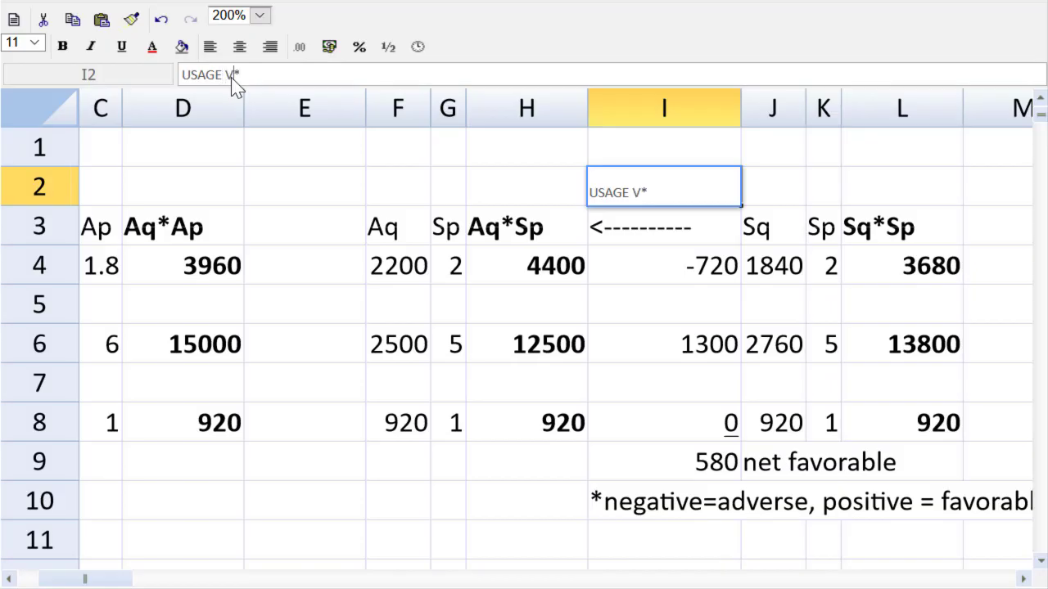
key(Return)
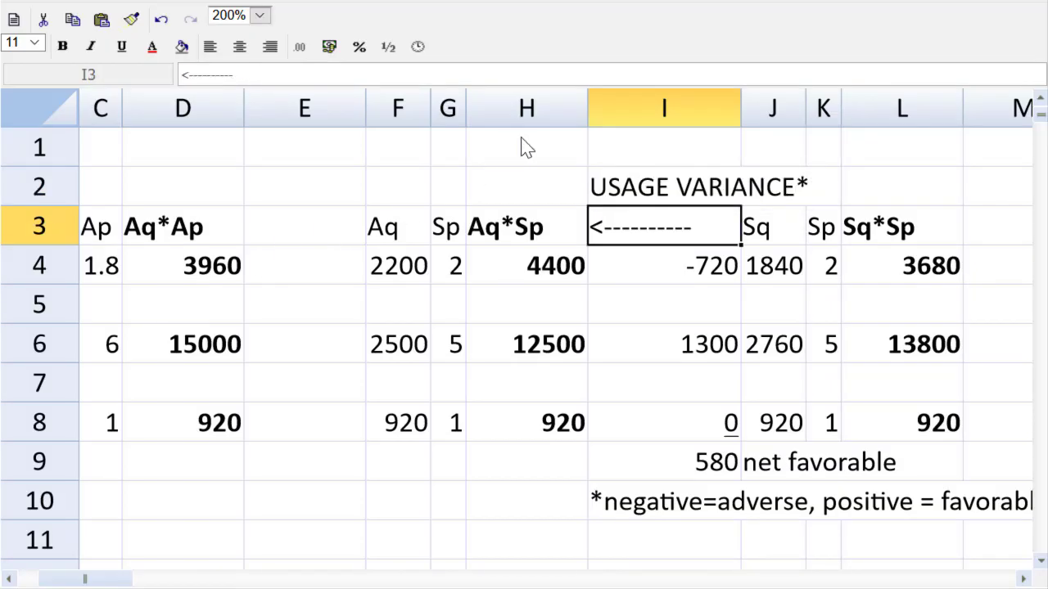
drag(742, 107, 806, 107)
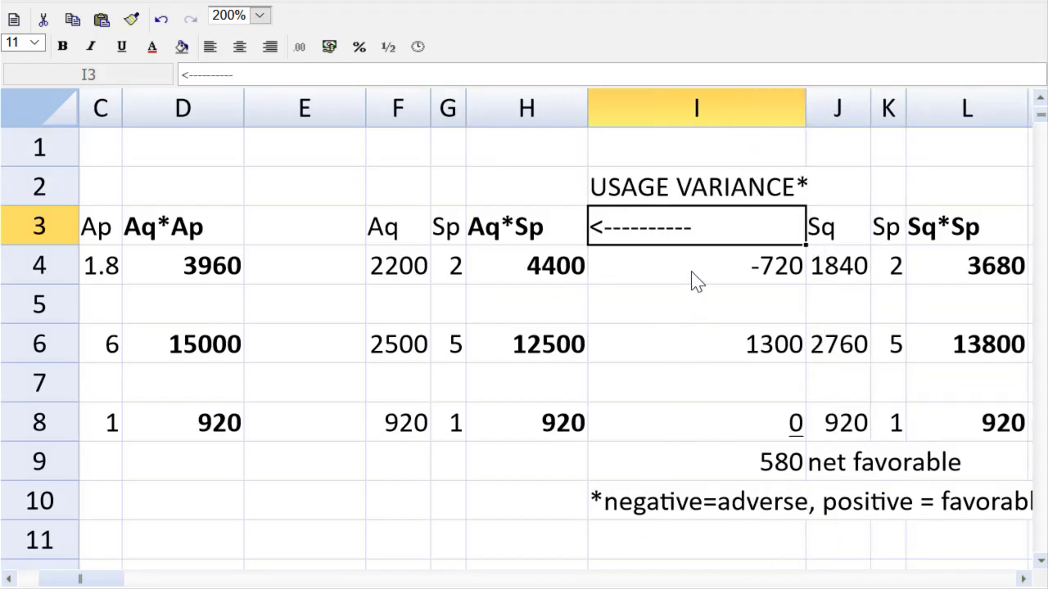
- Copy the usage variance formulas in I4:I8 into E4:E8 to calculate the price variances
drag(695, 281, 711, 421)
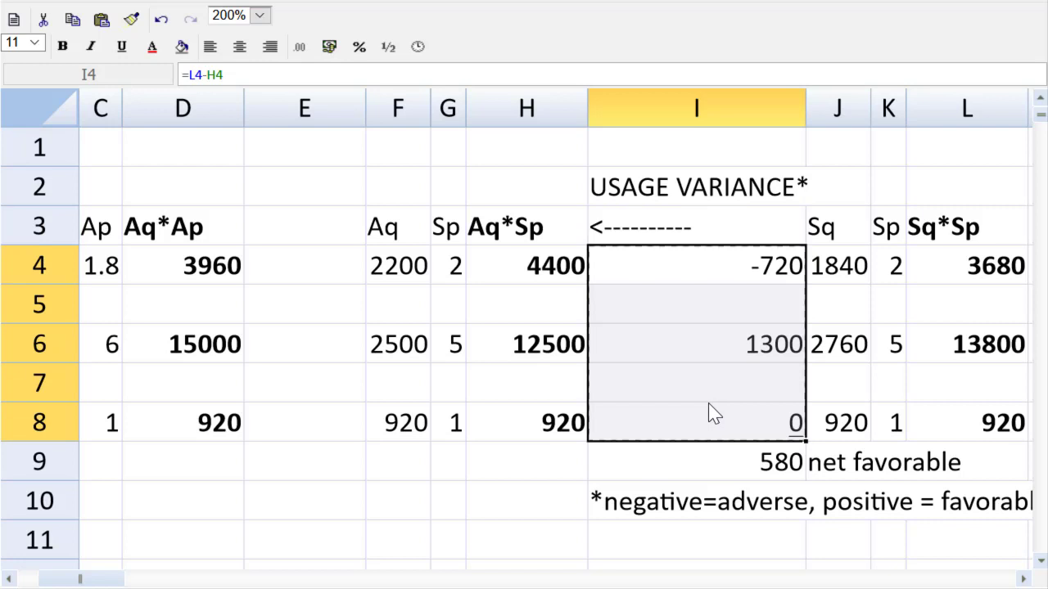
key(ctrl+c)
click(327, 281)
key(Return)
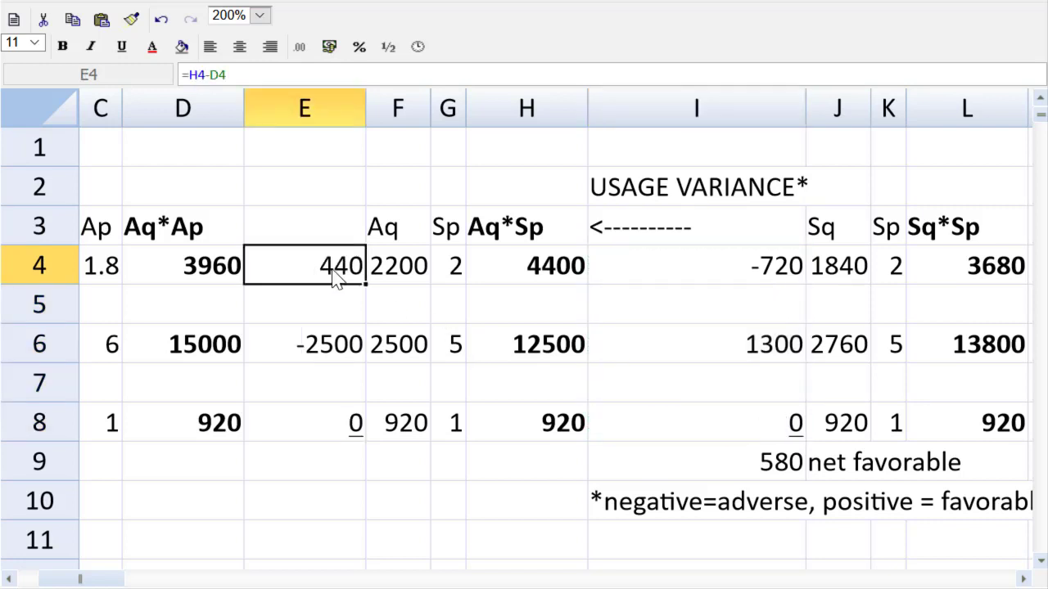
- Enter the heading "PRICE VARIANCE" in E2 above the price variances and widen column E
click(329, 201)
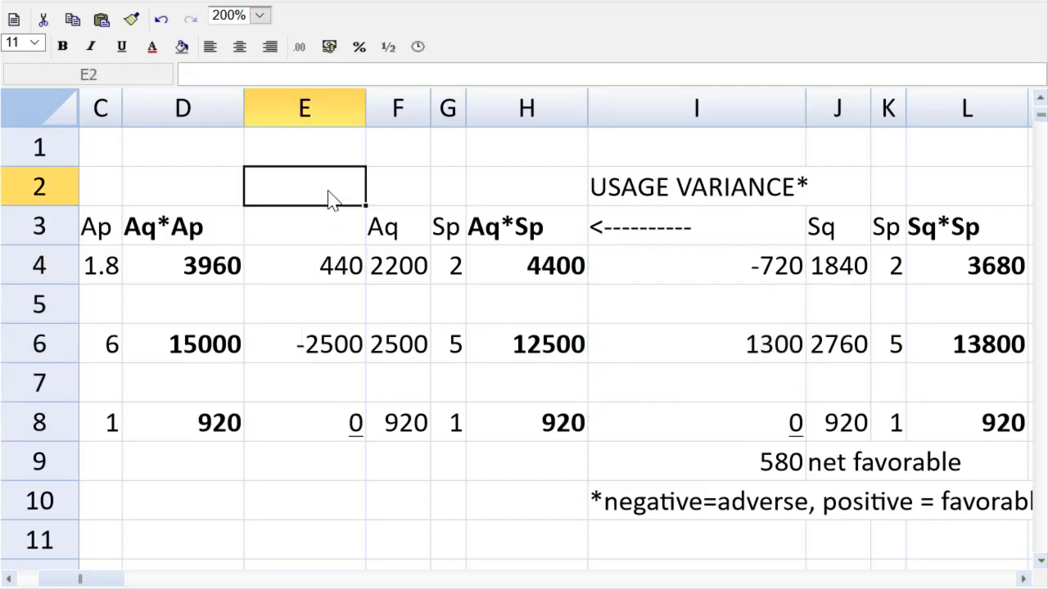
text(PRice)
key(BackSpace)
key(BackSpace)
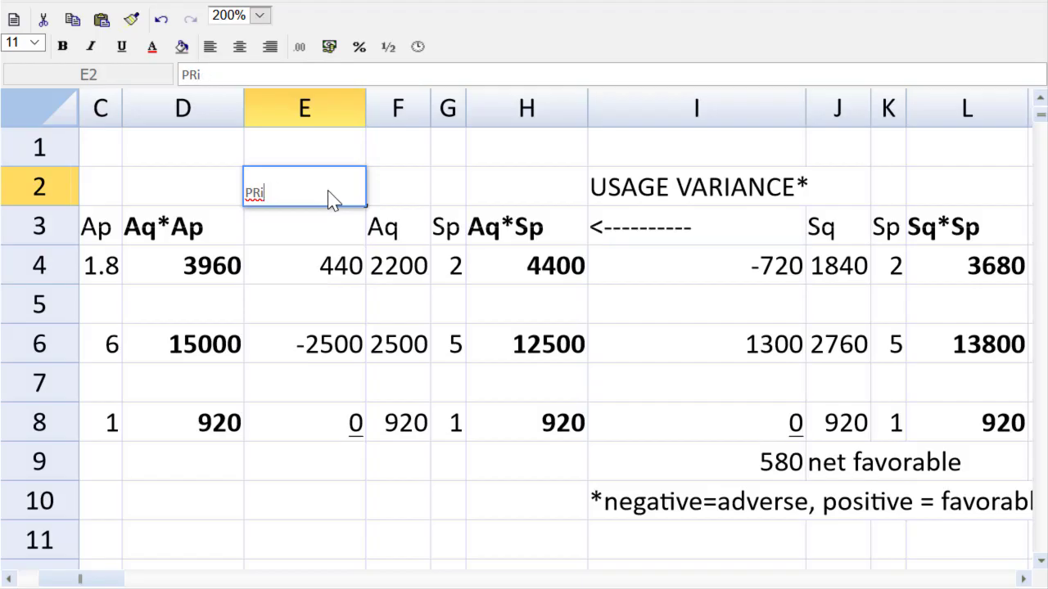
key(BackSpace)
key(BackSpace)
text(R)
key(BackSpace)
text(ri)
key(BackSpace)
key(BackSpace)
text(RICE VARIANCE)
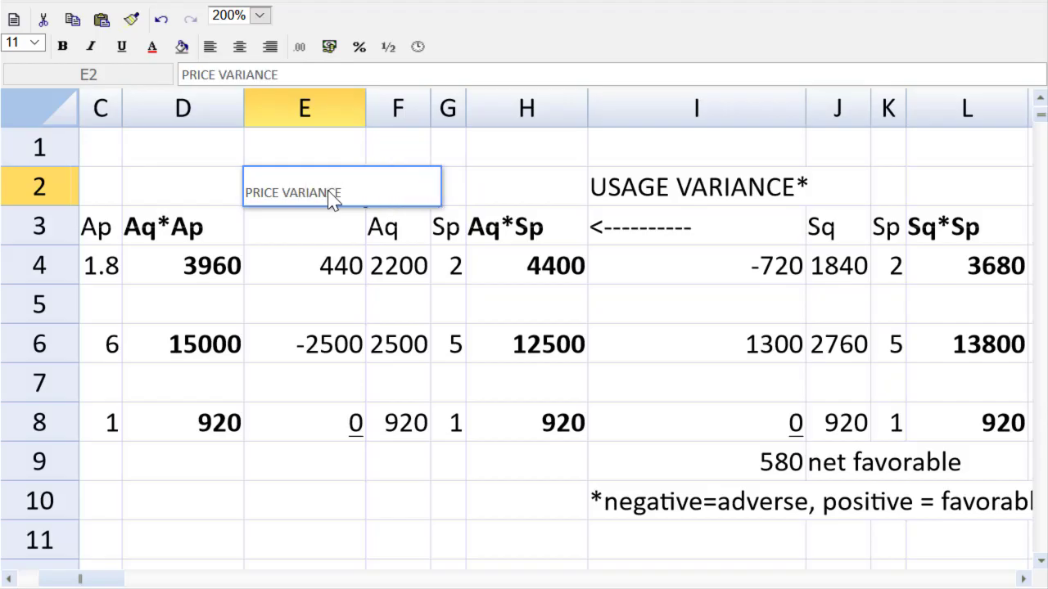
drag(366, 114, 427, 135)
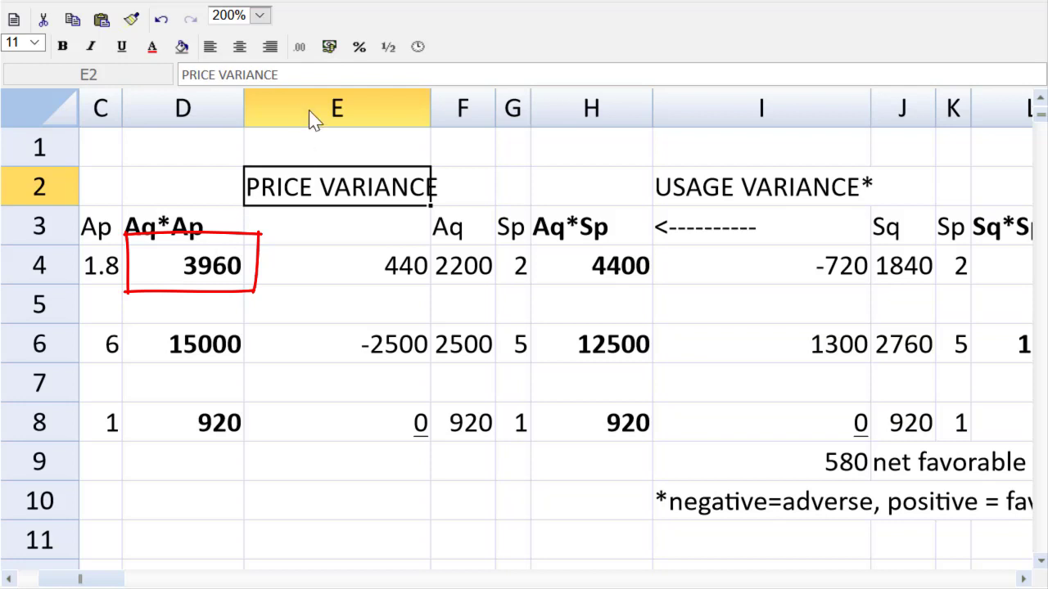
- Append an asterisk to the heading in E2 so that it reads "PRICE VARIANCE *"
click(330, 76)
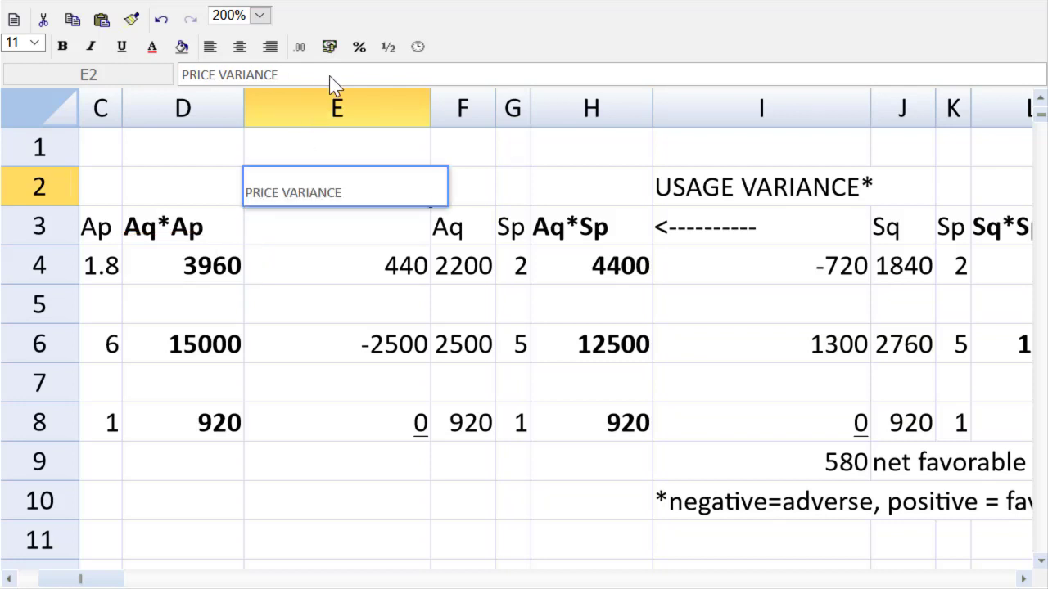
text(*)
key(Return)
- Copy the usage variance total in I9 into E9 to total the price variances
key(Down)
key(Down)
key(Down)
key(Down)
key(Down)
key(Down)
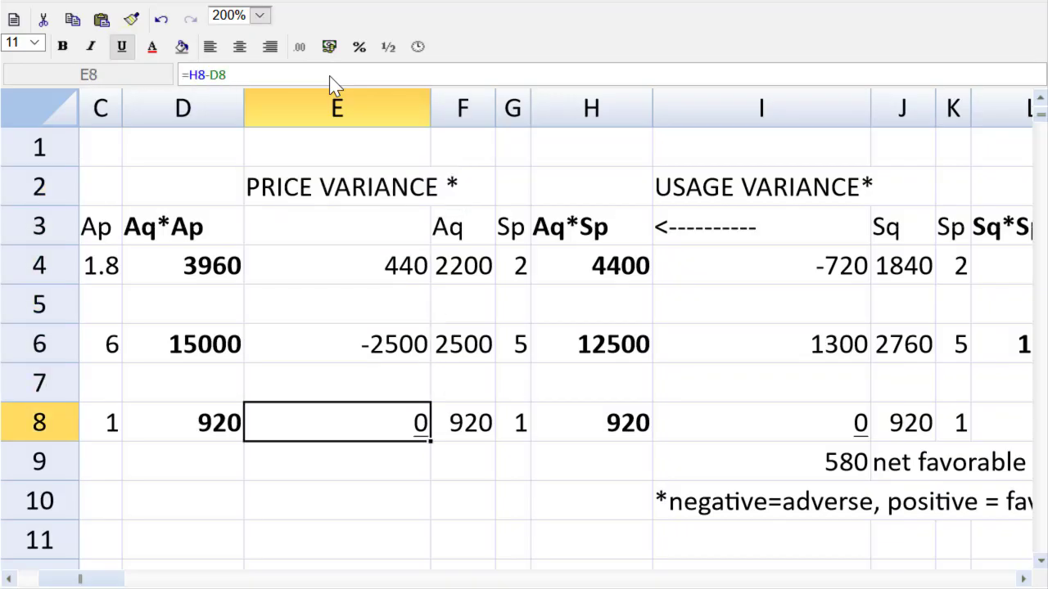
key(Right)
key(Right)
key(Right)
key(Right)
key(Right)
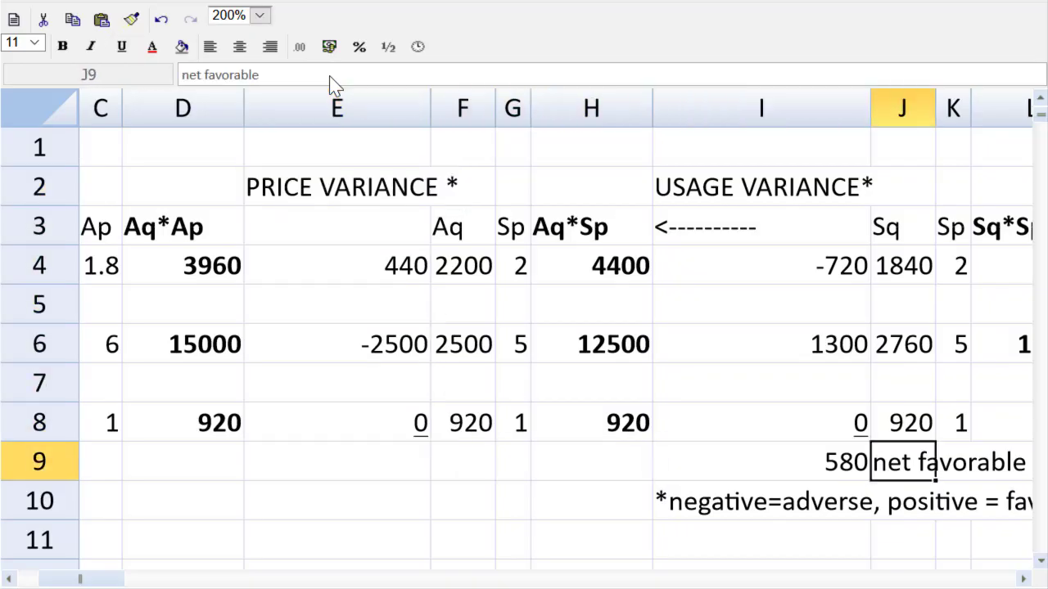
key(Left)
key(Left)
key(Left)
key(Left)
key(Left)
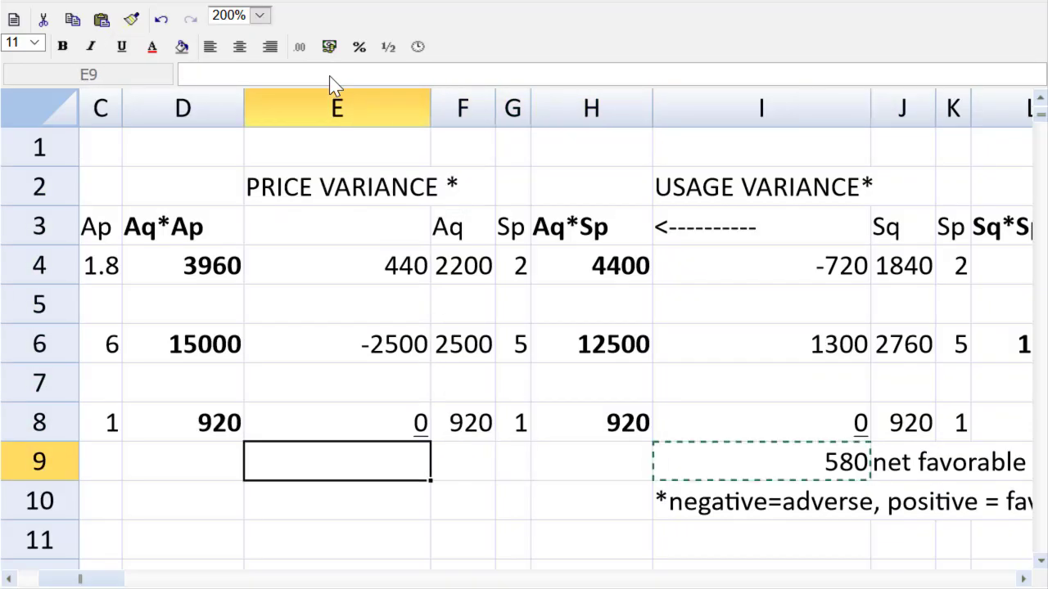
key(Return)
key(Down)
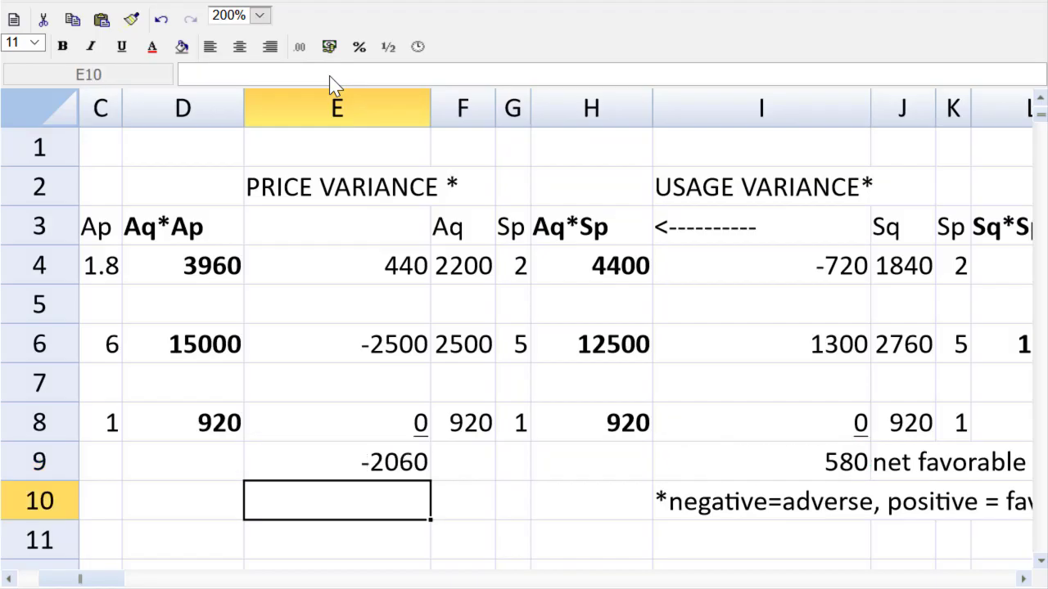
- Label the price variance total by entering "Net adverse" in F9
key(Up)
key(Right)
text(Net adce)
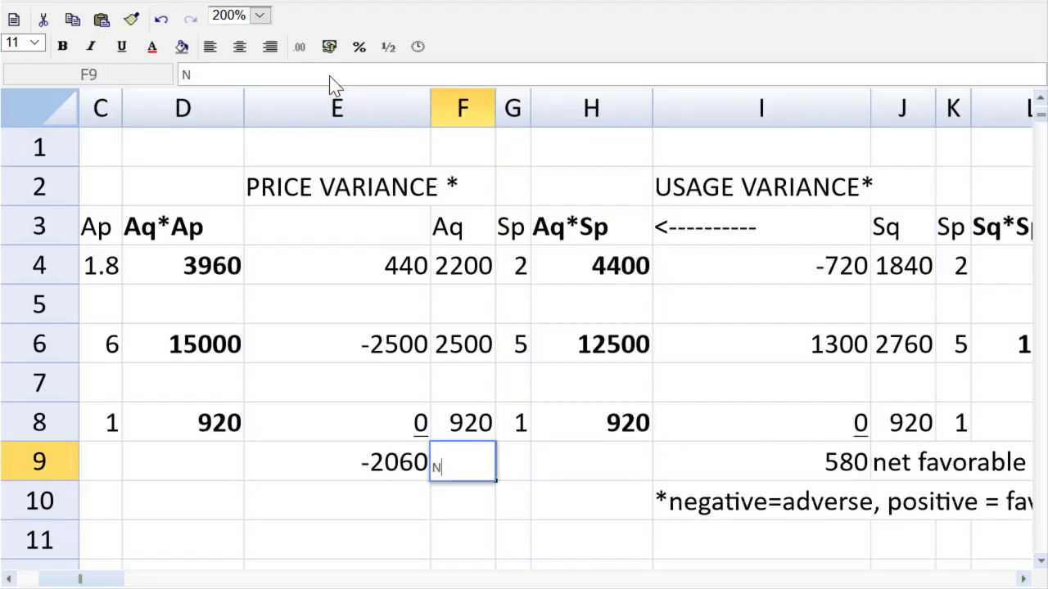
key(BackSpace)
key(BackSpace)
text(verse)
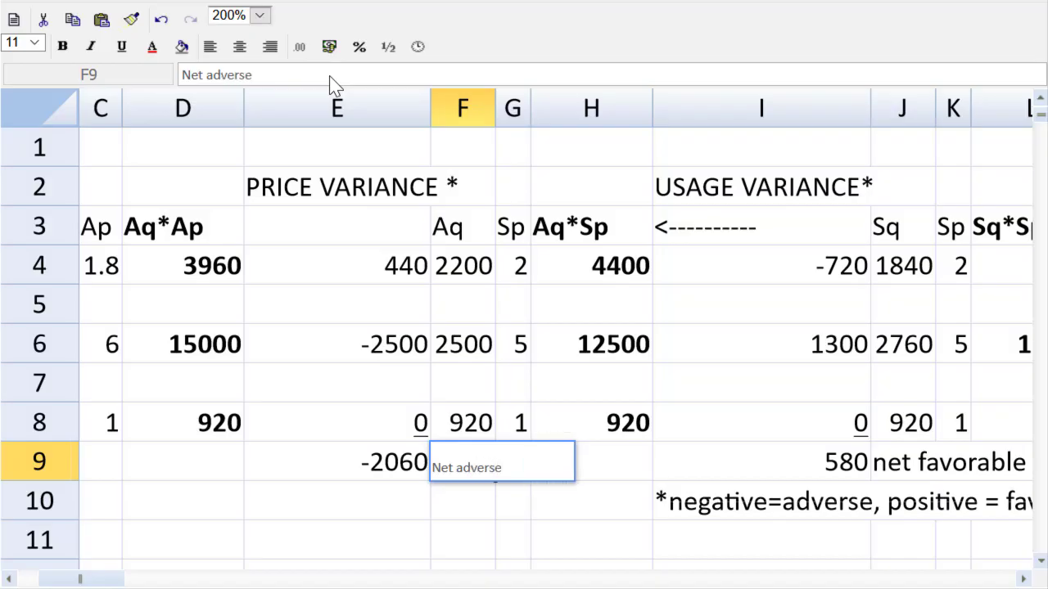
key(Return)
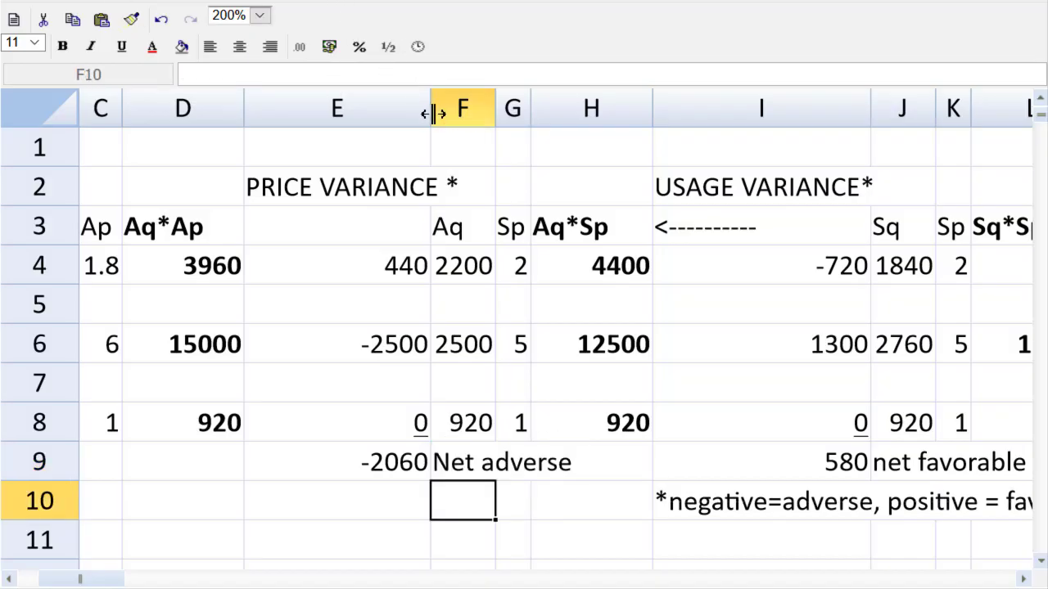
- Widen column E further and widen column C slightly
drag(434, 113, 501, 106)
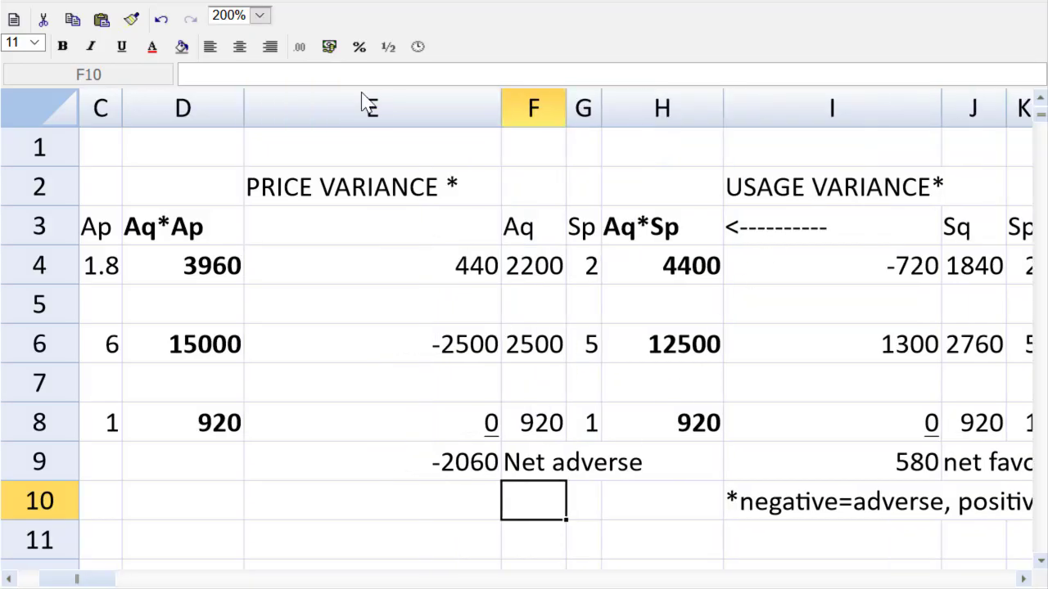
click(259, 15)
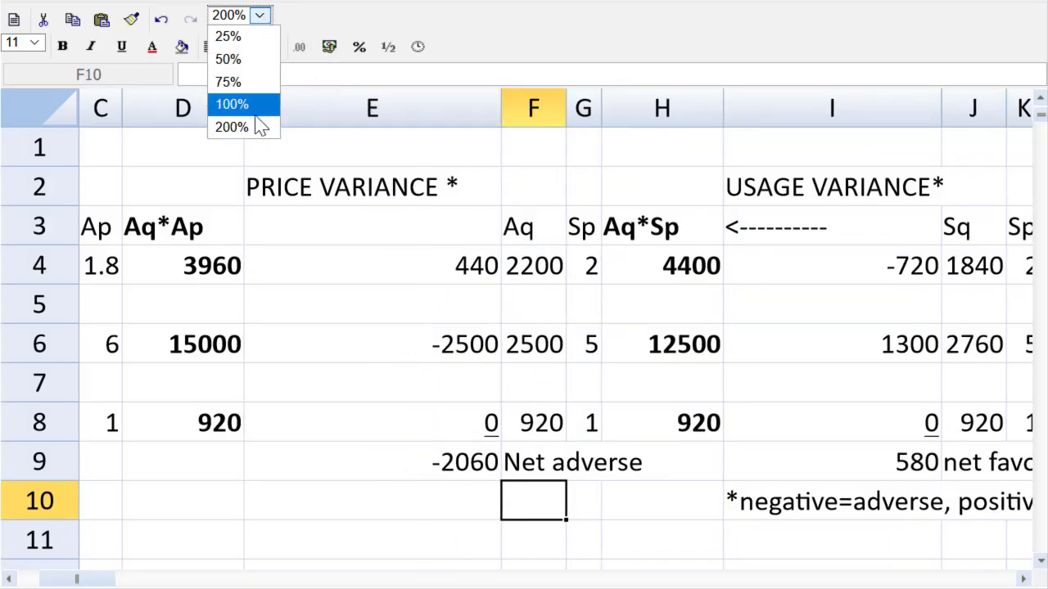
click(260, 126)
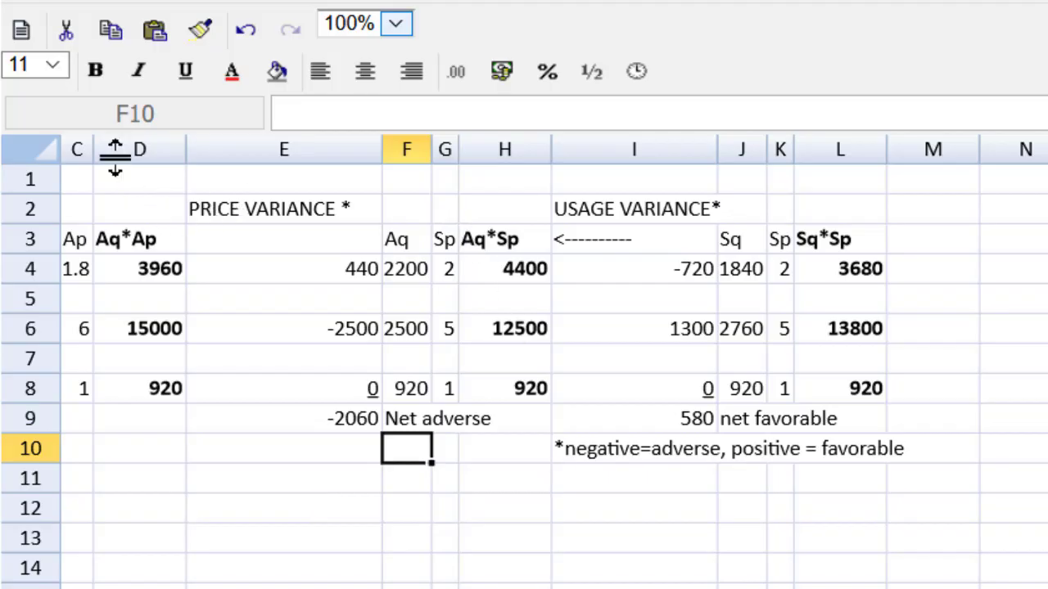
drag(92, 148, 114, 149)
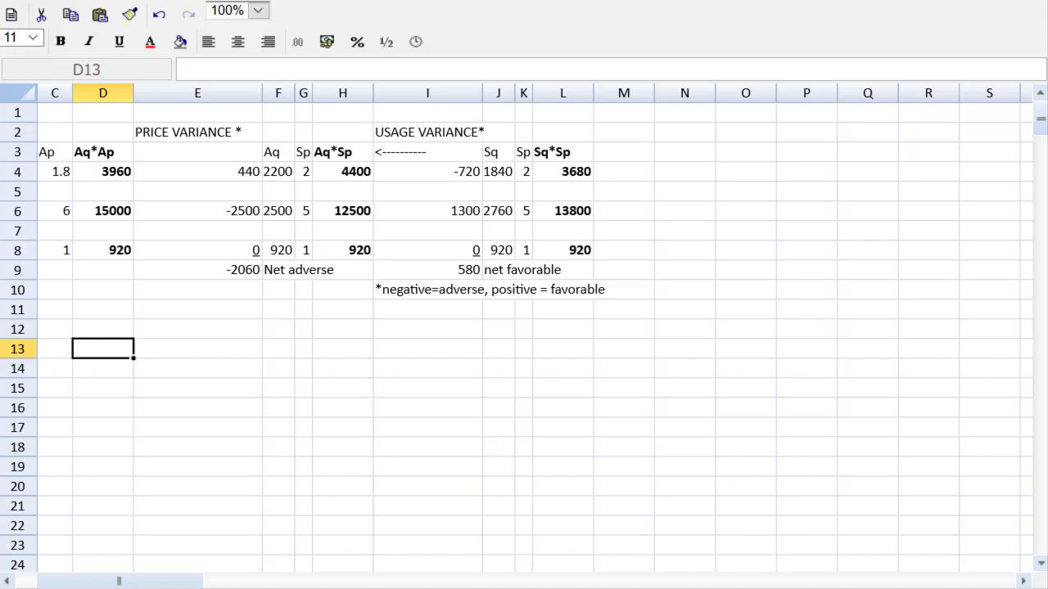
- In the empty area beyond the table, enter the headings "AqAp" in S3, "AqSp" in U3 and "SqSp" in W3
click(1022, 581)
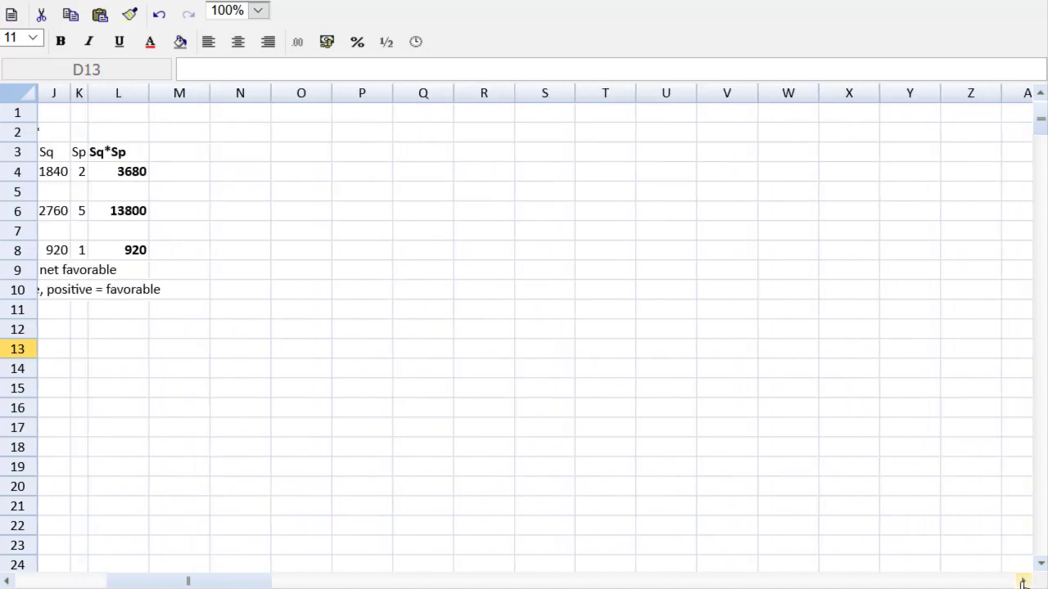
click(257, 9)
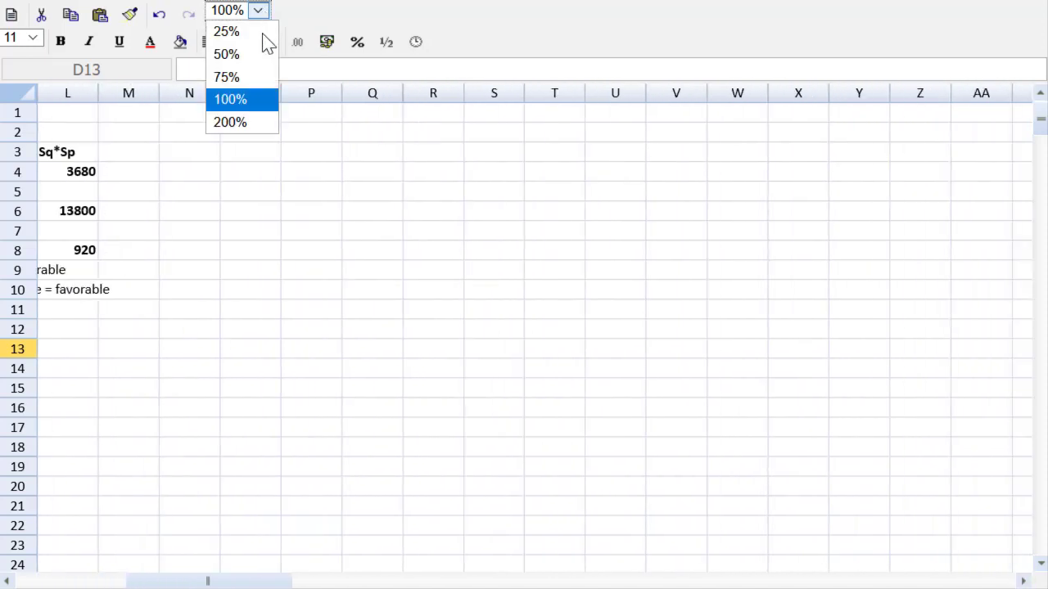
click(256, 129)
drag(160, 581, 202, 575)
click(380, 221)
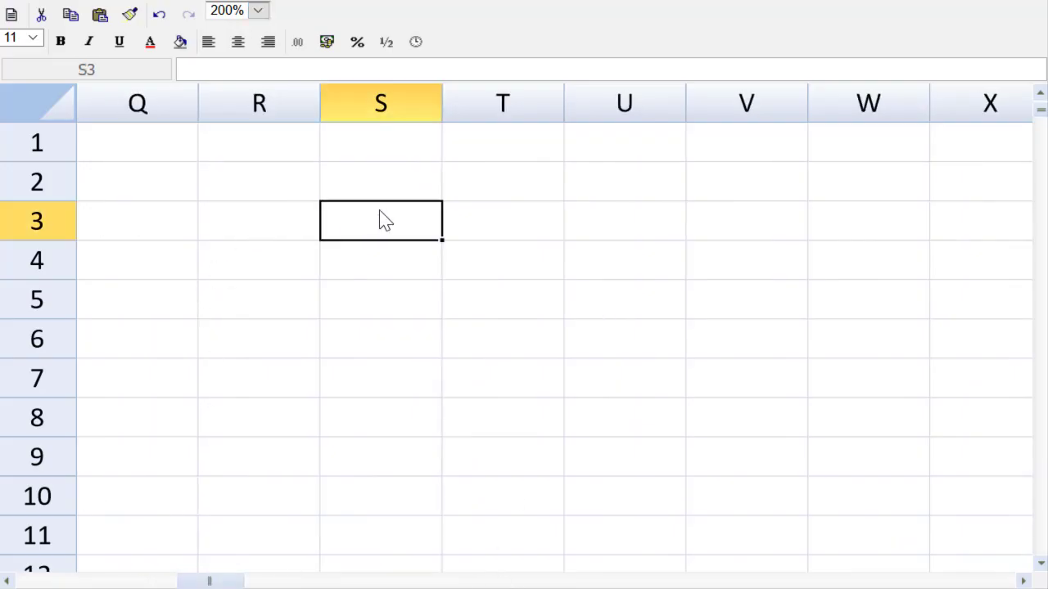
text(Aq)
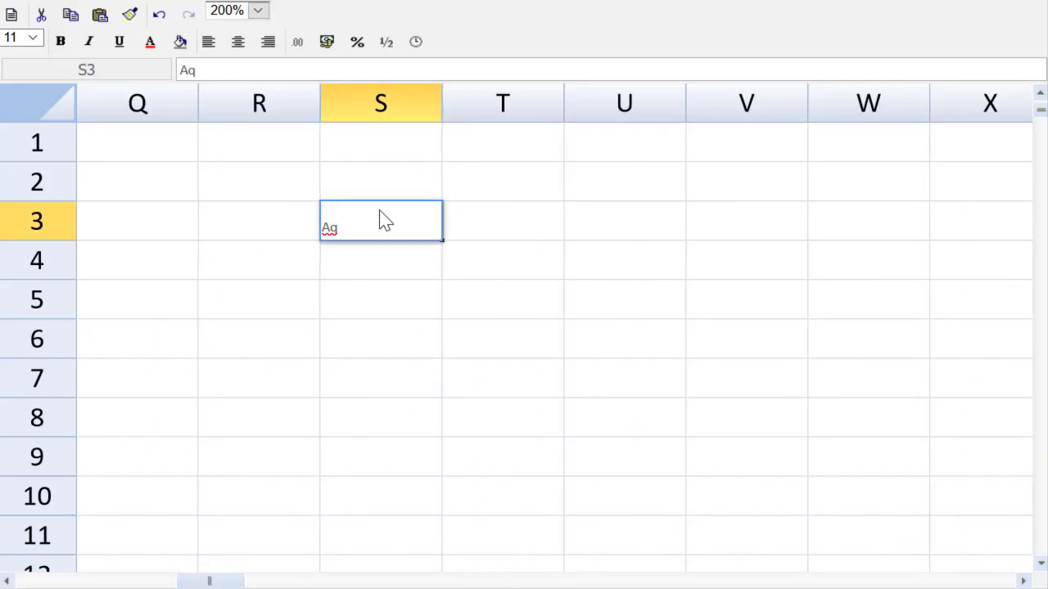
text(Ap)
key(Tab)
key(Tab)
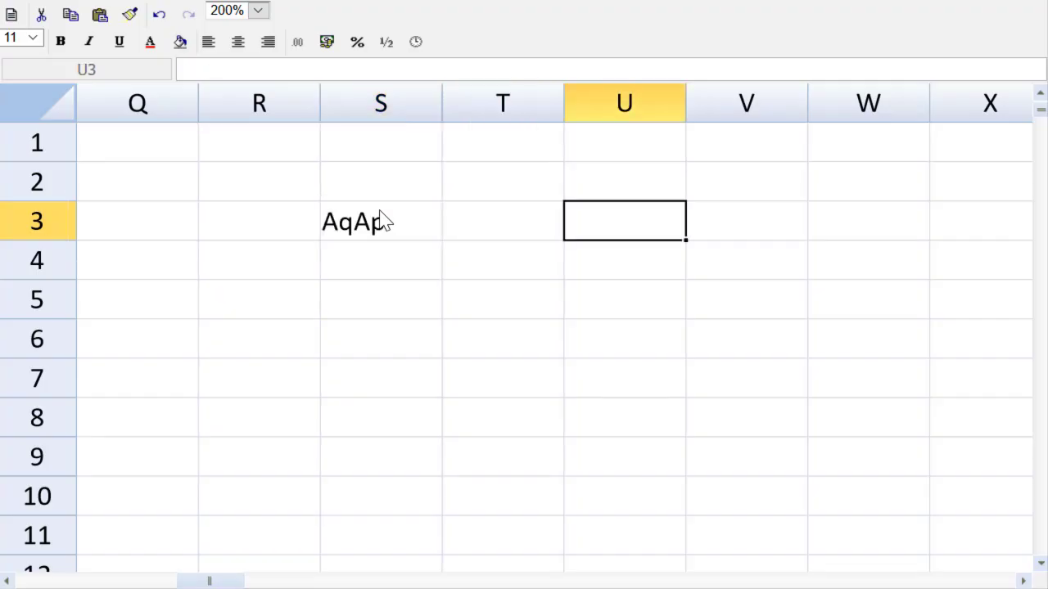
text(AqSp)
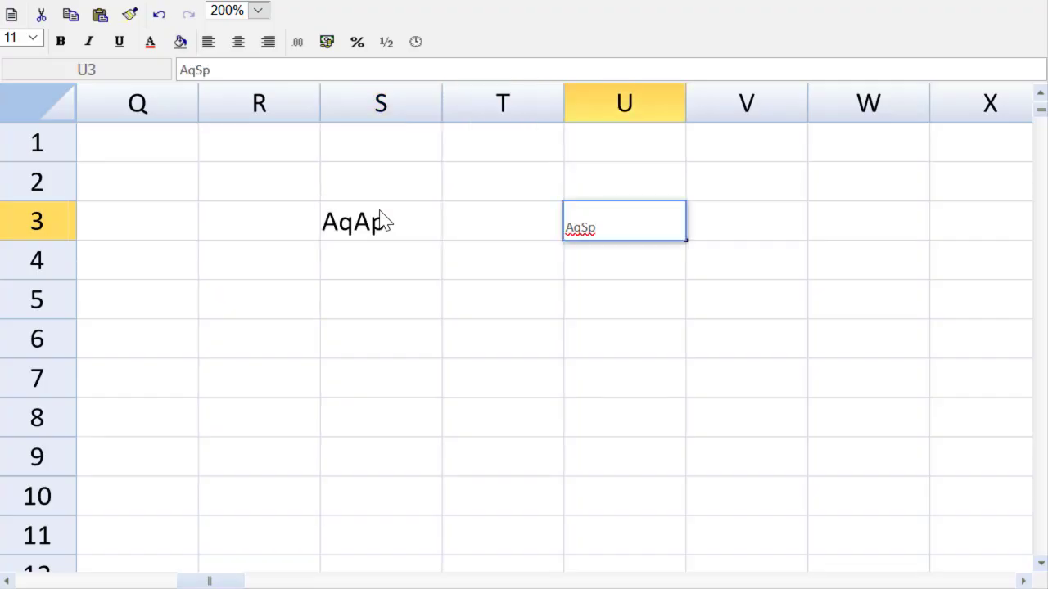
key(Tab)
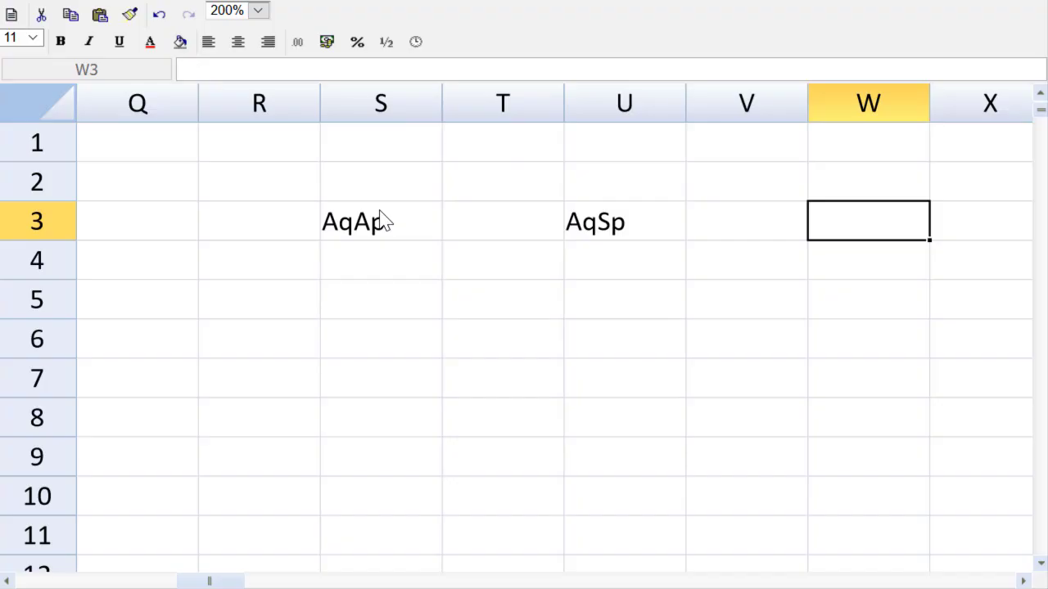
text(SqSp)
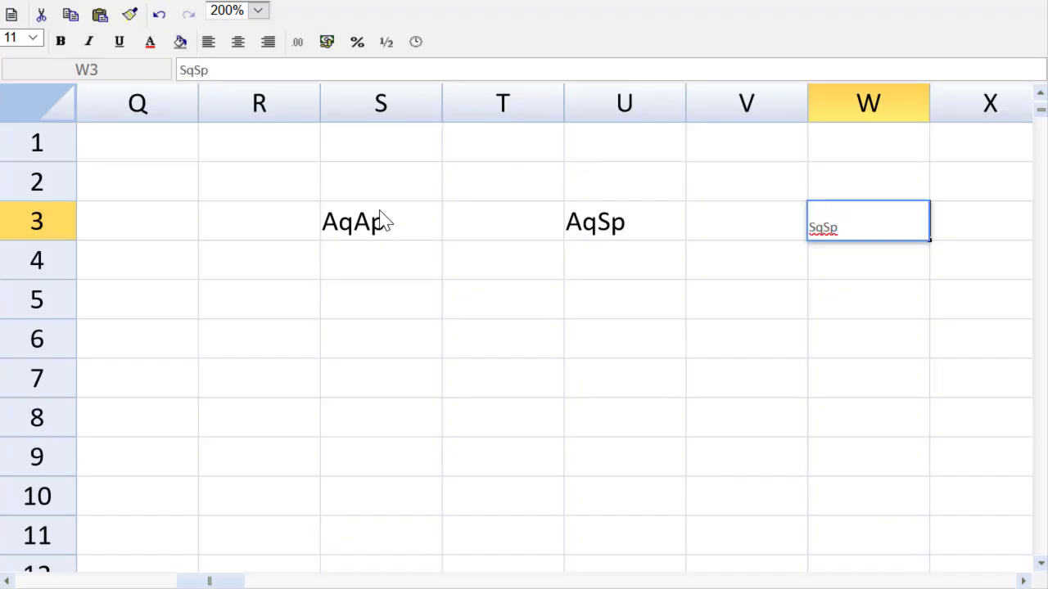
- Enter "Price" in T4 and "Usage" in V4, and centre the contents of T4:V4
key(Left)
key(Left)
key(Left)
key(Down)
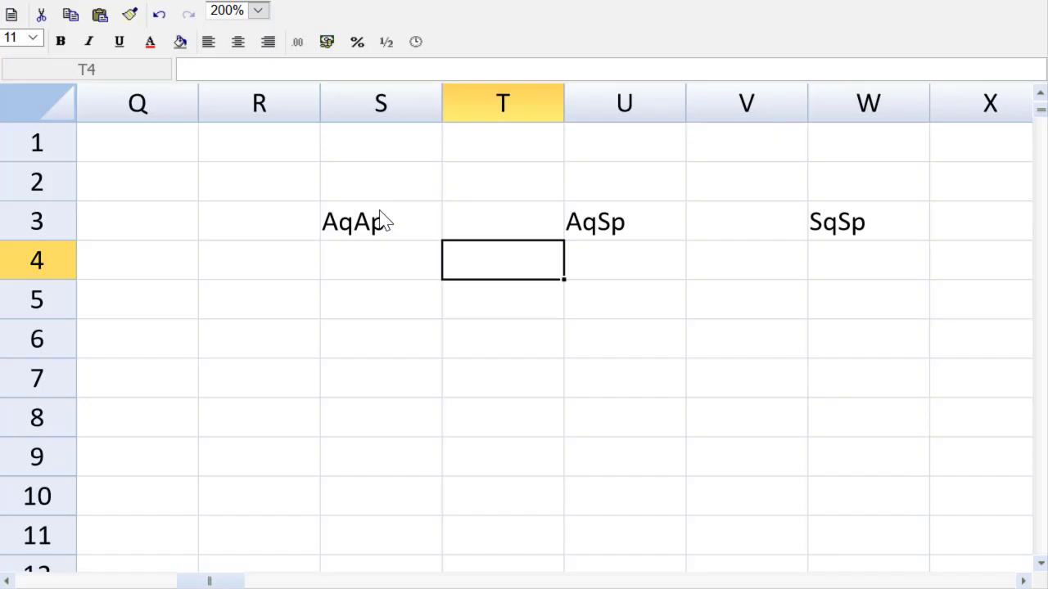
text(Pir)
key(BackSpace)
key(BackSpace)
text(ri)
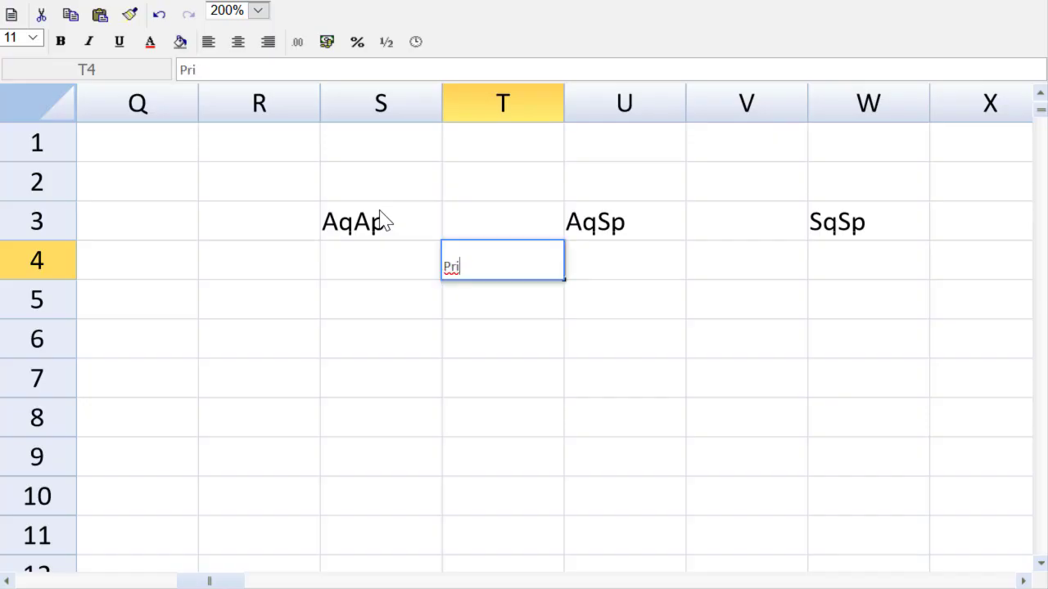
text(ce)
key(Right)
key(Right)
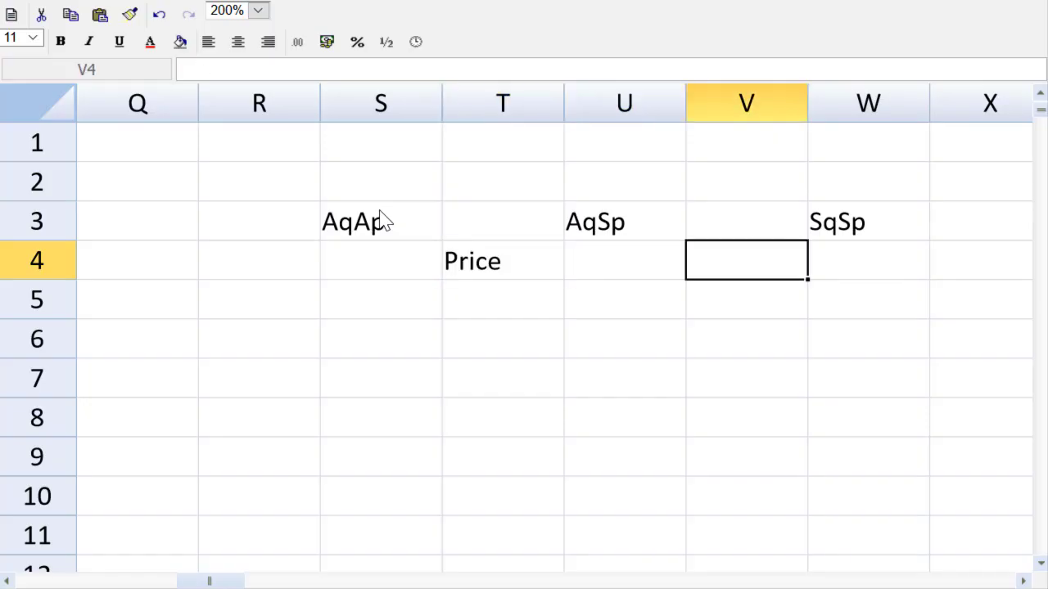
text(Usage)
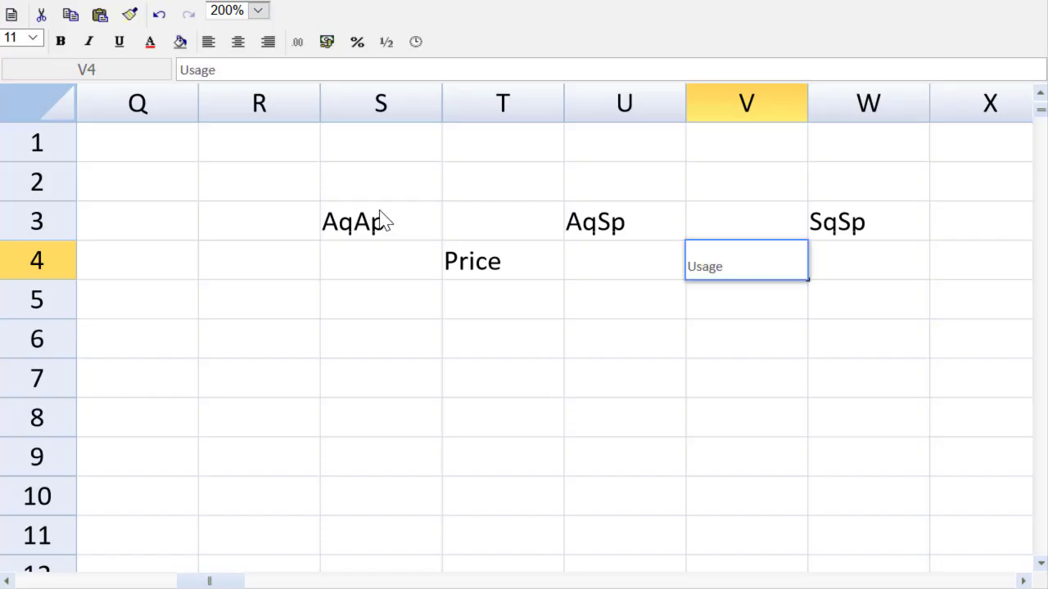
key(Return)
drag(468, 271, 711, 279)
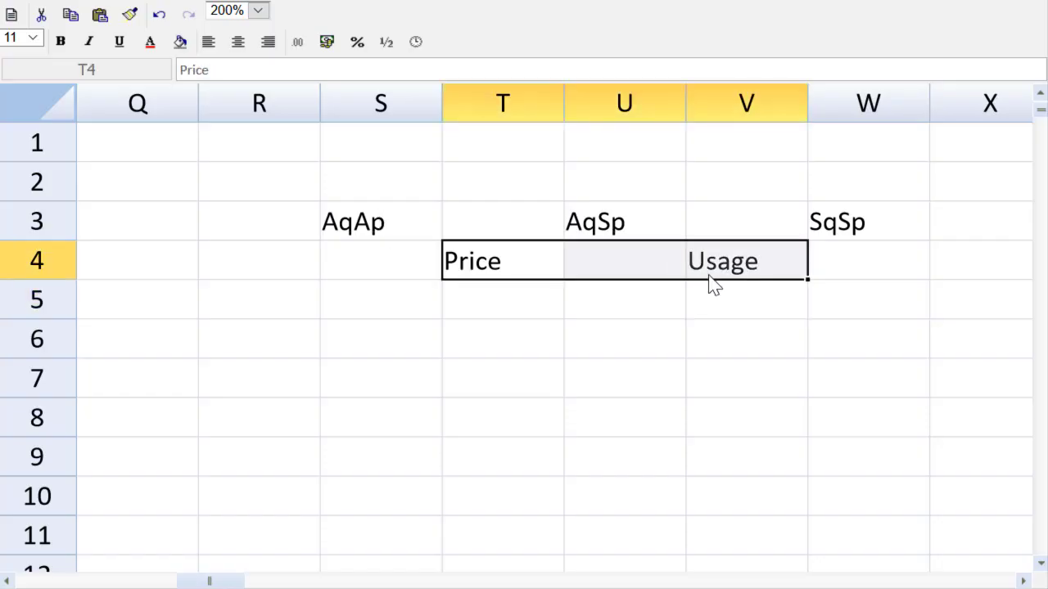
click(237, 42)
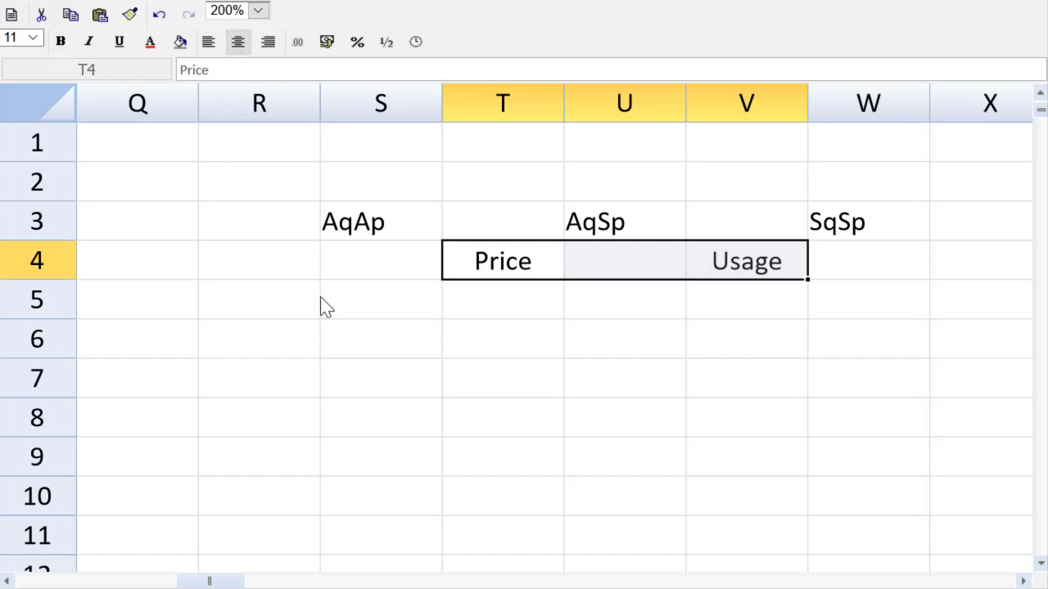
- Copy the "AqAp" heading from S3 into R6
click(391, 309)
click(253, 366)
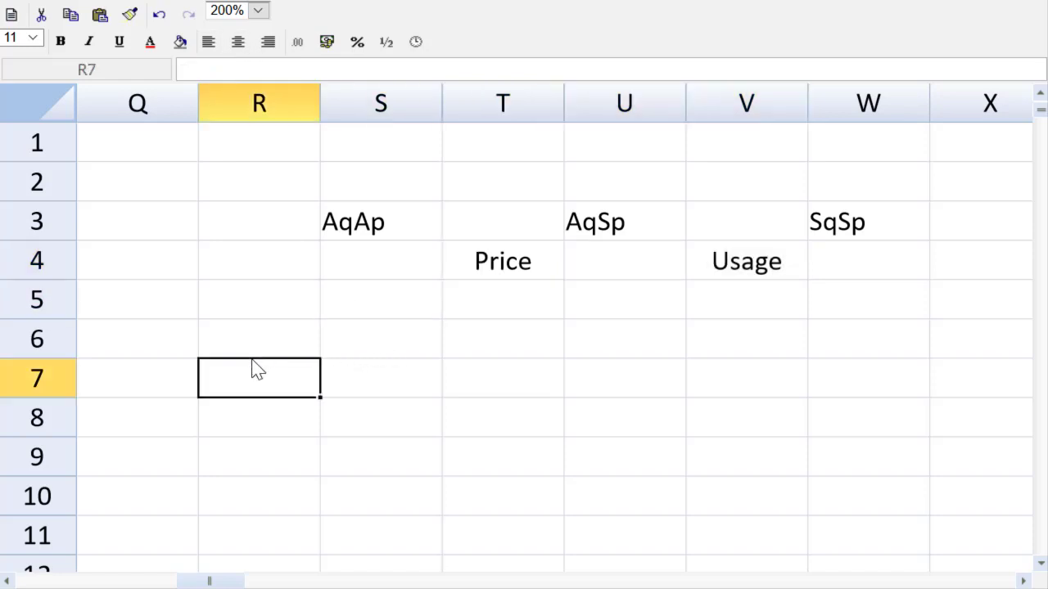
click(253, 346)
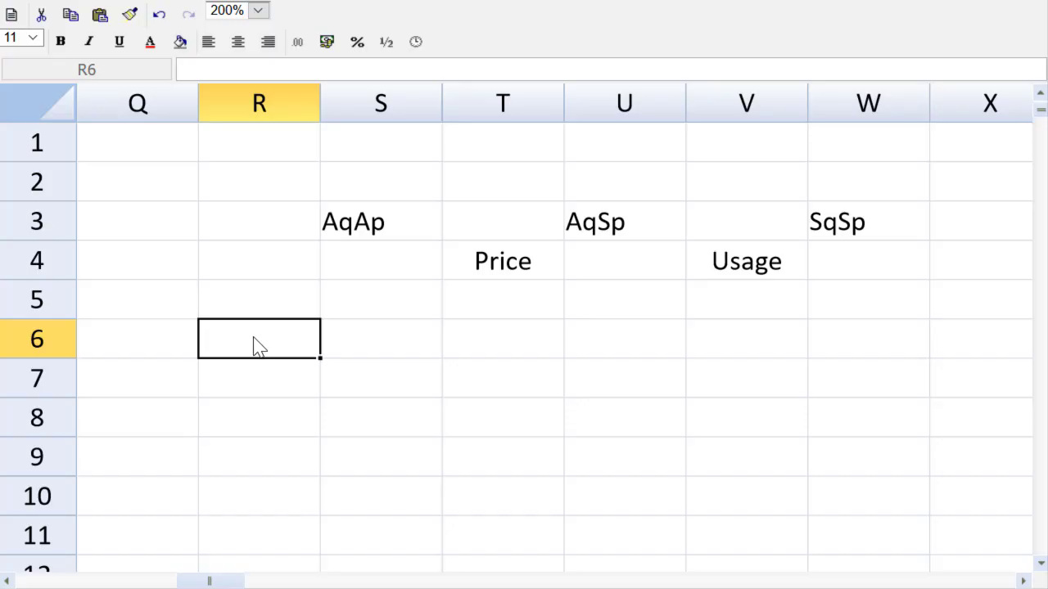
click(345, 222)
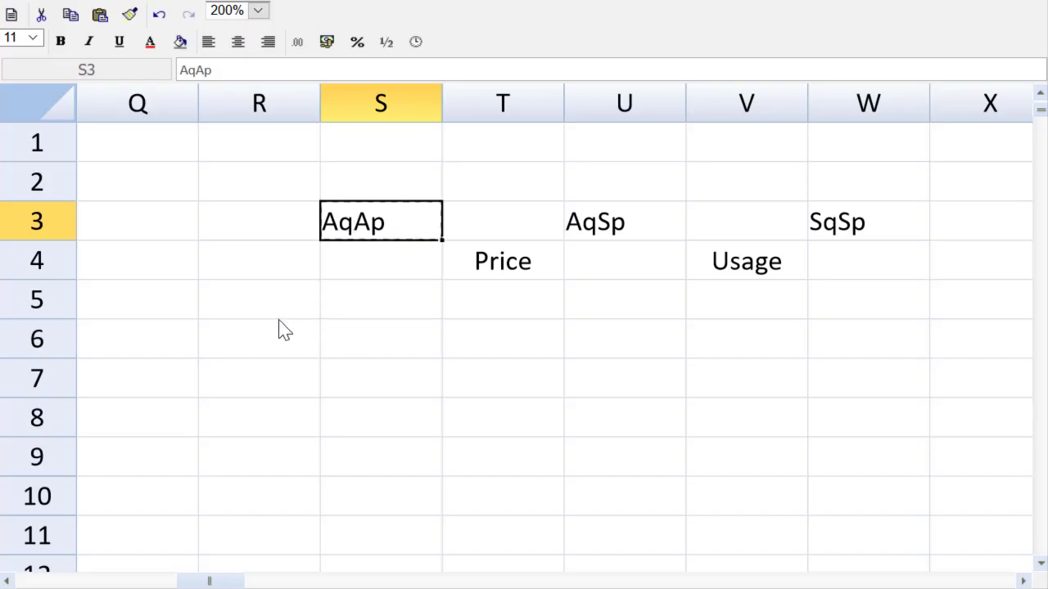
key(ctrl+c)
click(264, 367)
key(Return)
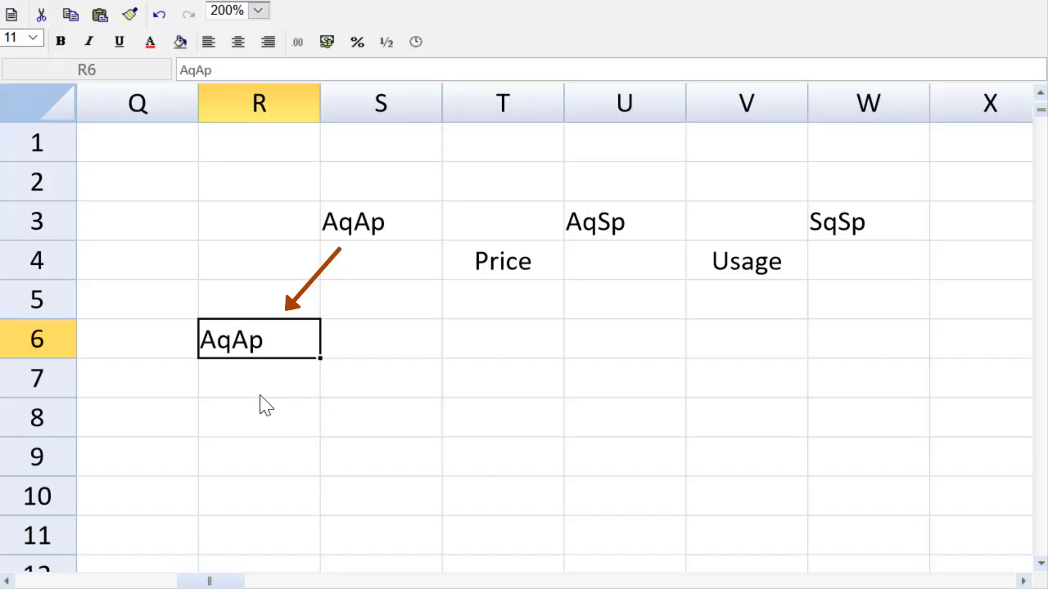
- Copy the "SqSp" heading from W3 into X6
click(837, 235)
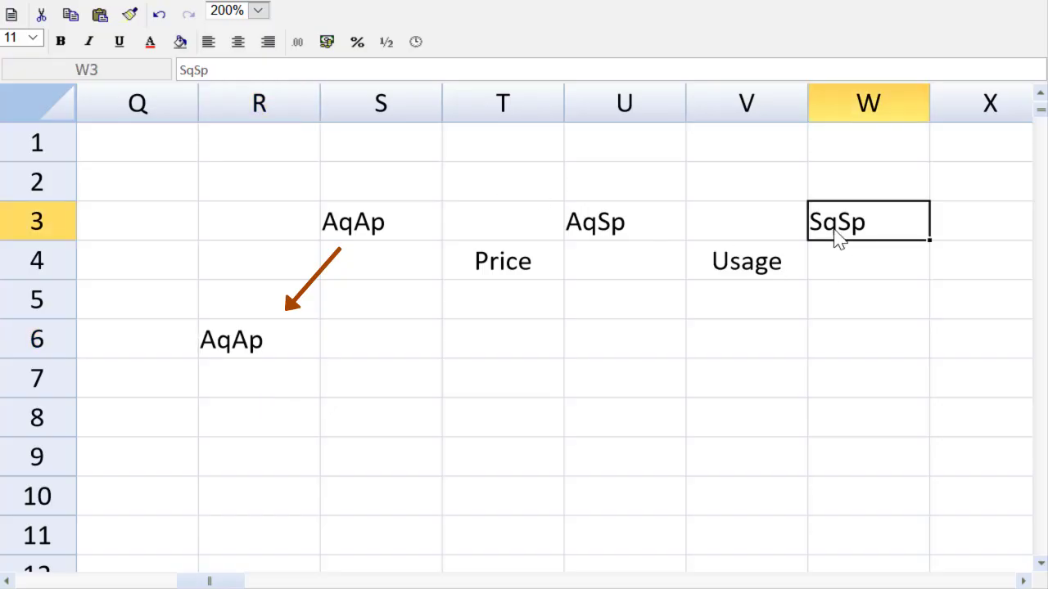
key(ctrl+c)
click(1023, 580)
click(846, 346)
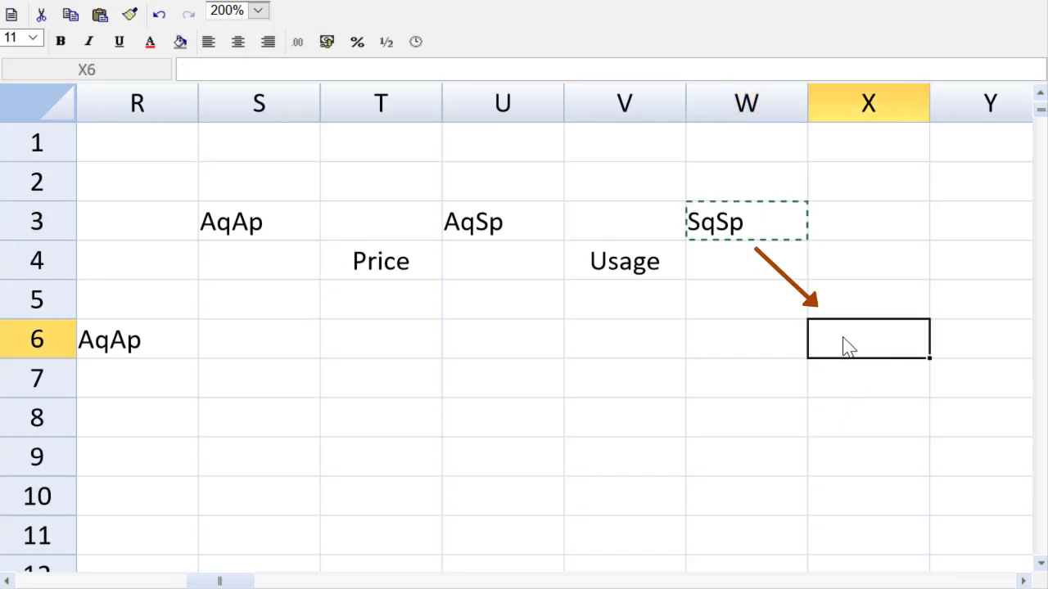
key(ctrl+v)
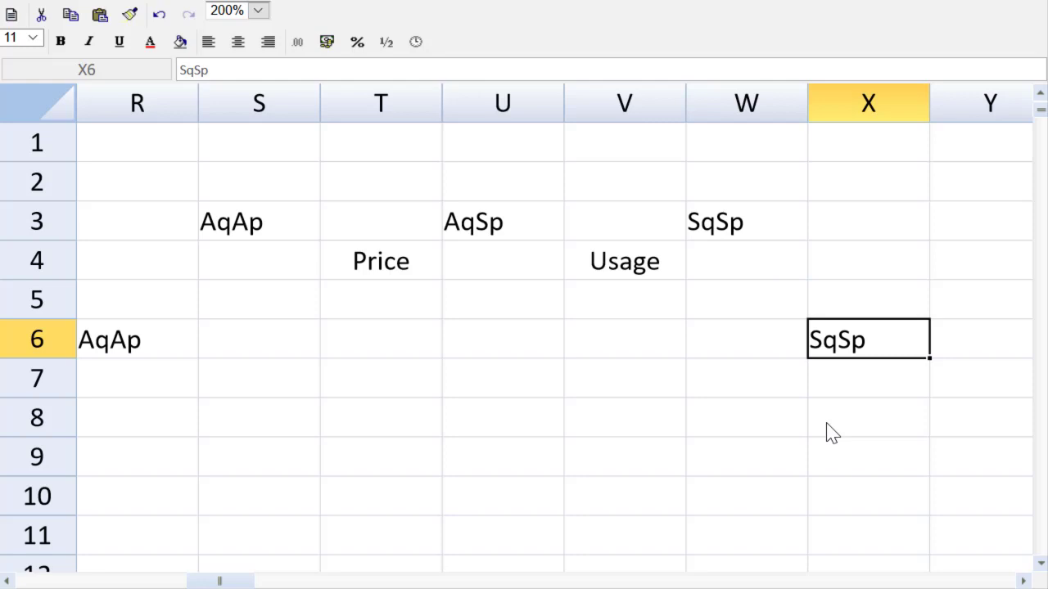
- Enter the heading "AqAMixSp" in T6
click(518, 225)
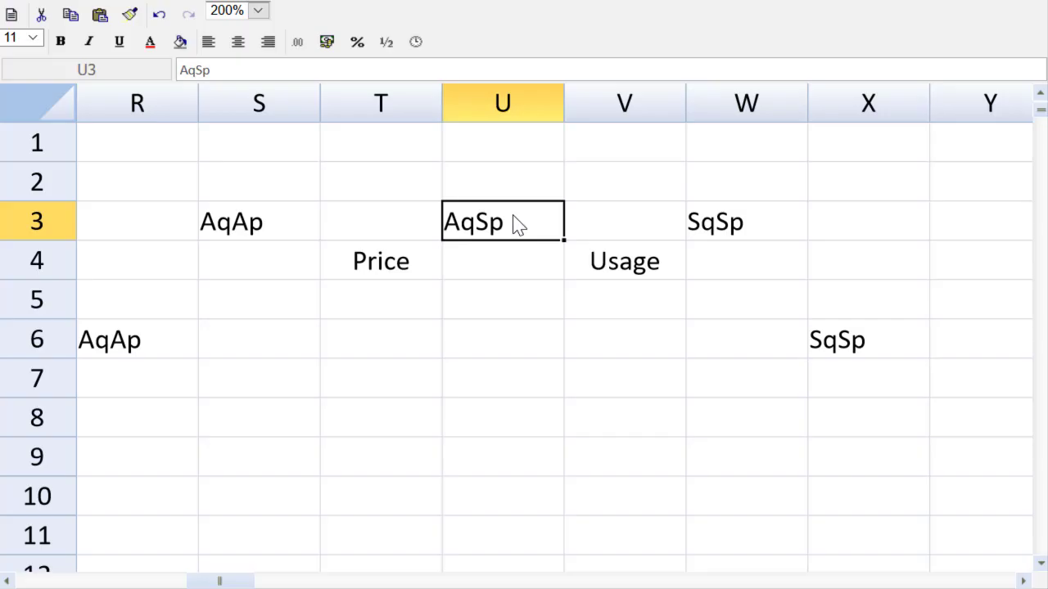
click(382, 348)
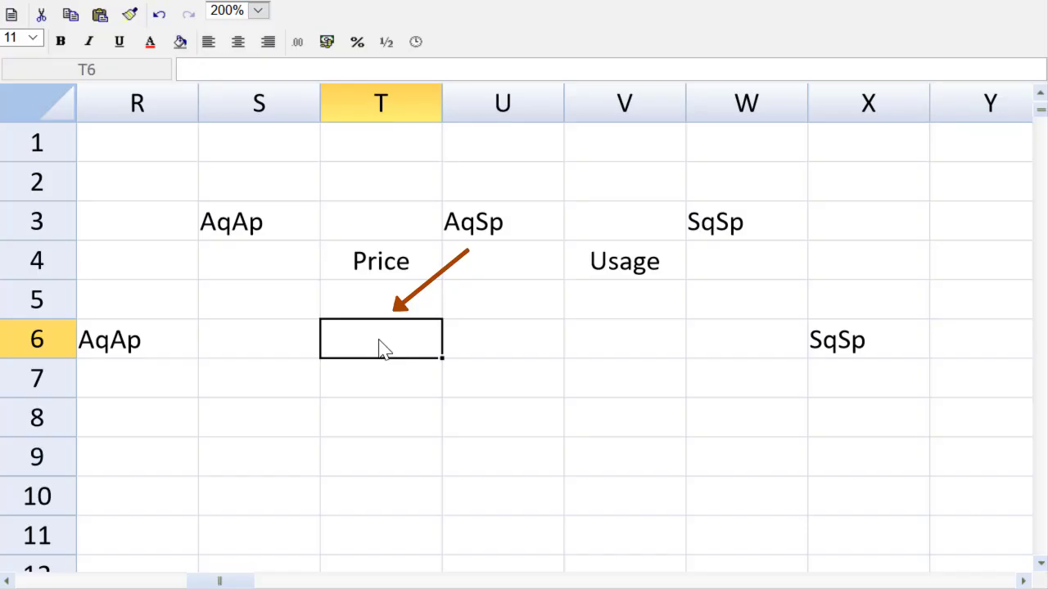
text(aq)
key(BackSpace)
key(BackSpace)
text(A)
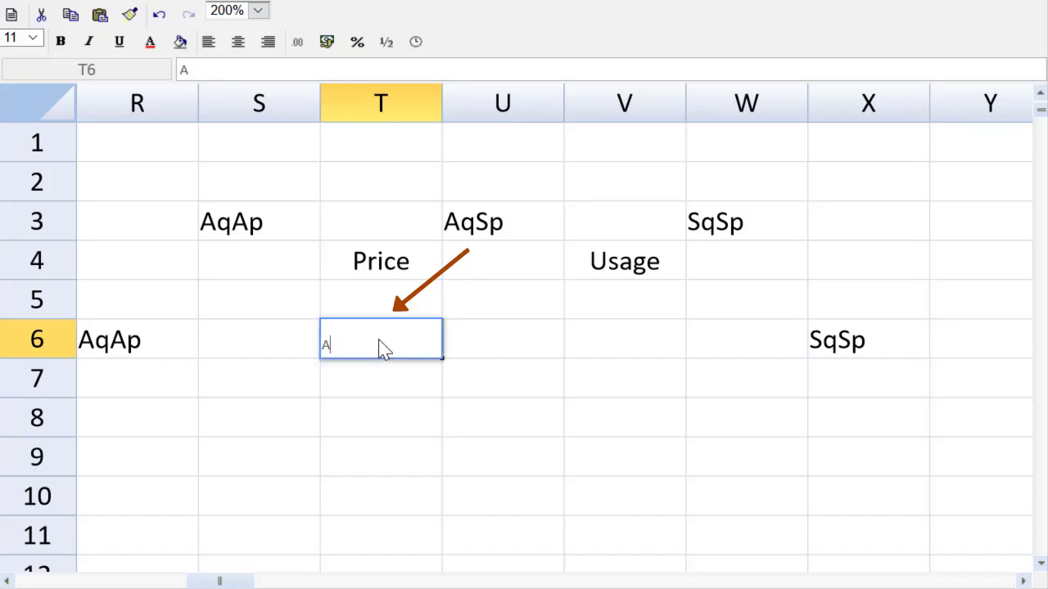
text(qAMix)
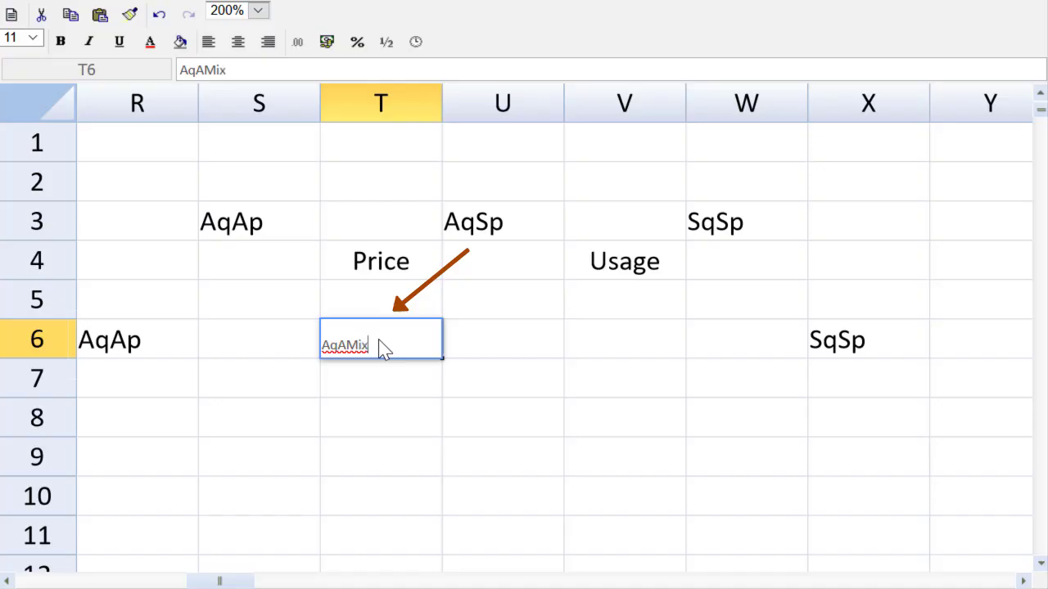
text(sp)
key(BackSpace)
key(BackSpace)
key(BackSpace)
text(Sp)
key(BackSpace)
key(BackSpace)
key(BackSpace)
text(ixSp)
key(Tab)
- Enter the heading "AqSmixSp" in V6
key(Tab)
text(Aq)
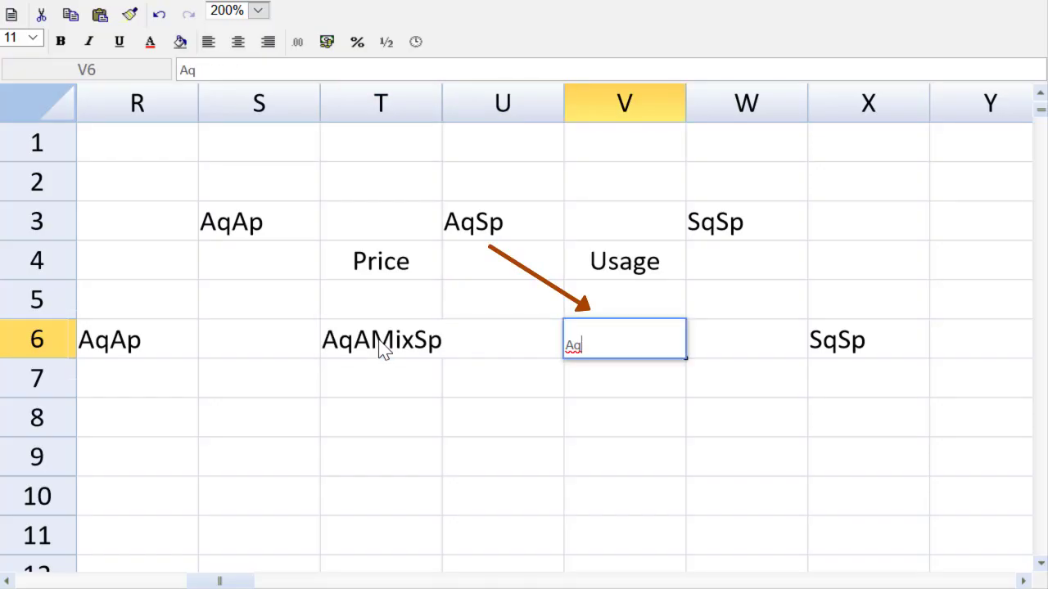
text(SmixSp)
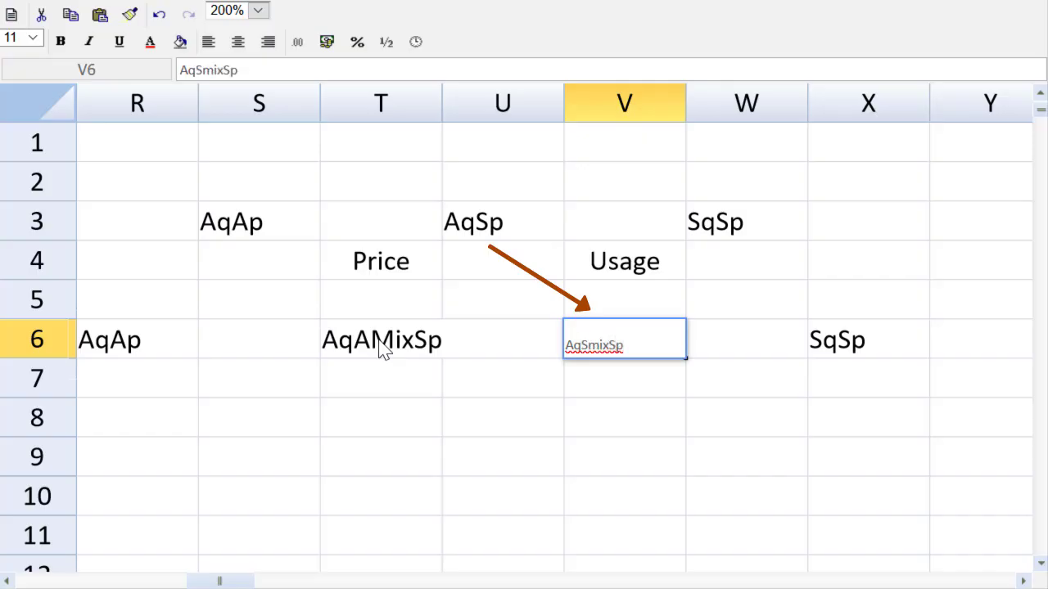
key(Return)
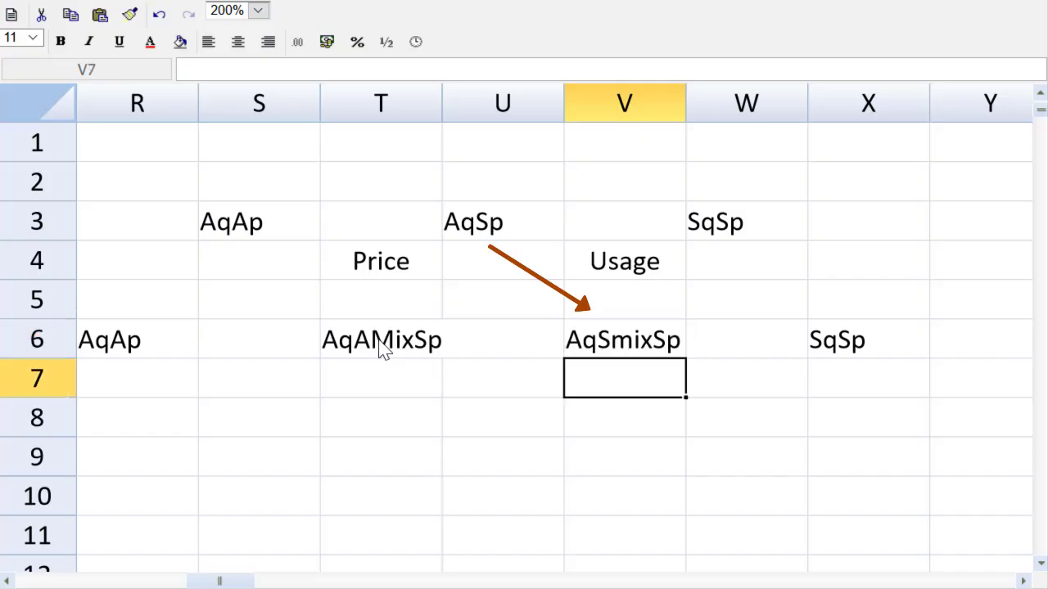
- Enter the variance labels "Price" in S7 and "Mix" in U7, between the row 6 headings
key(Left)
key(Left)
key(Left)
key(Left)
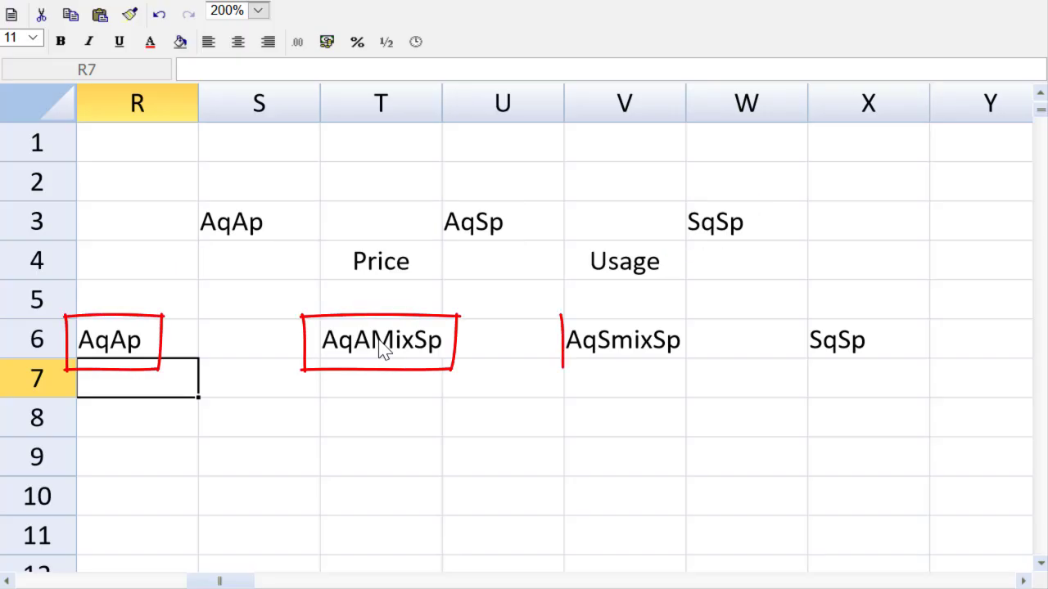
key(Right)
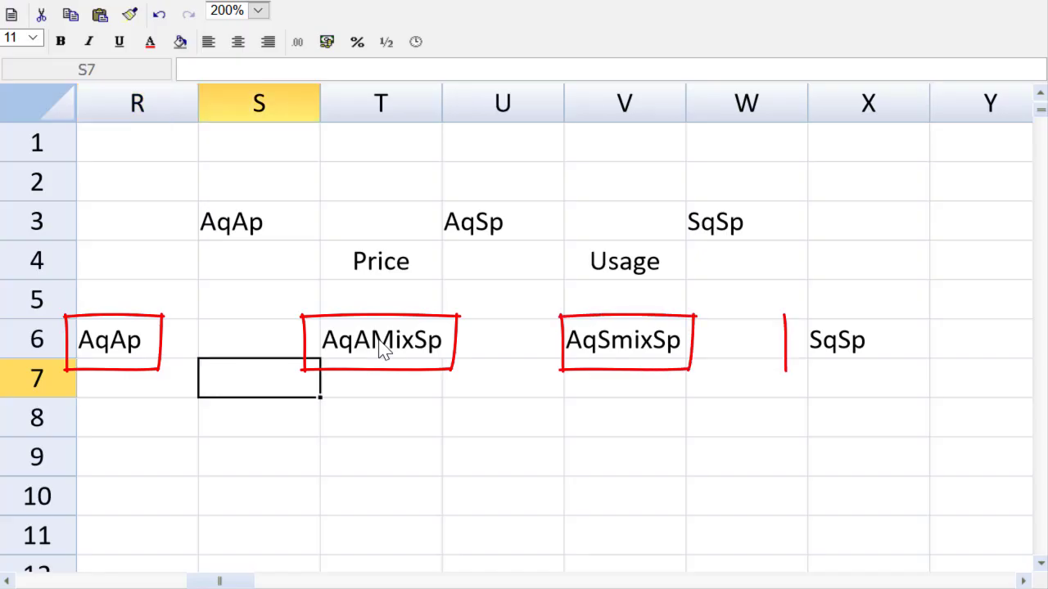
text(Price)
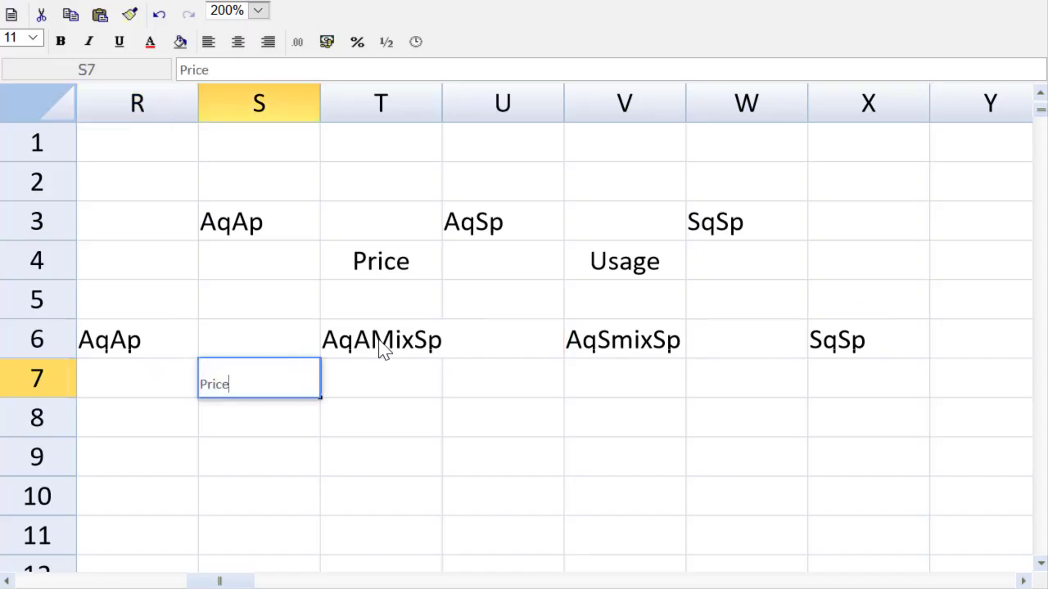
key(Right)
key(Right)
text(Mix)
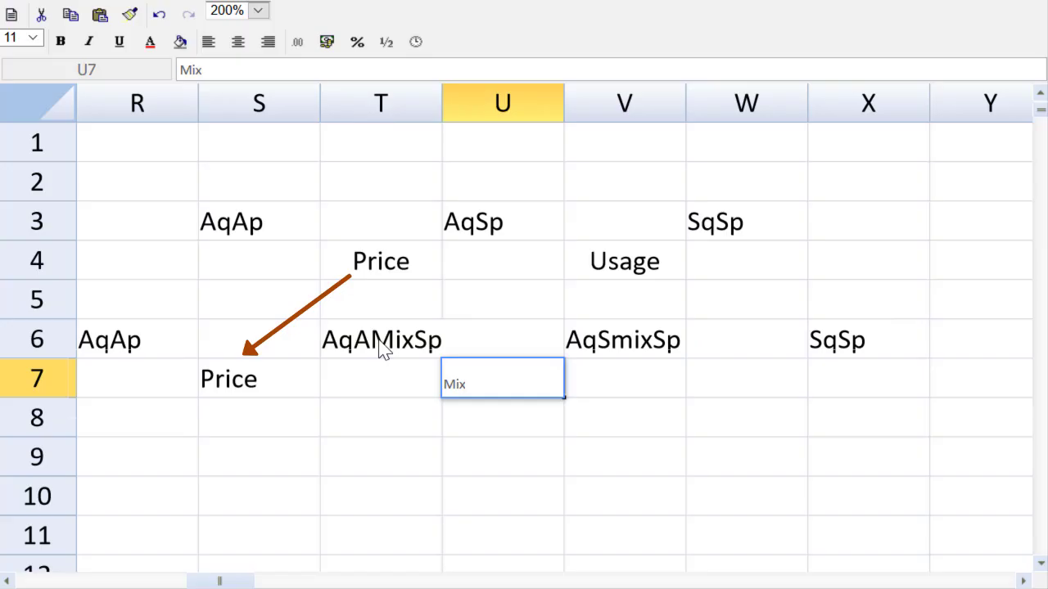
- Enter the variance label "Yield" in W7
key(Right)
key(Right)
text(Yie;d)
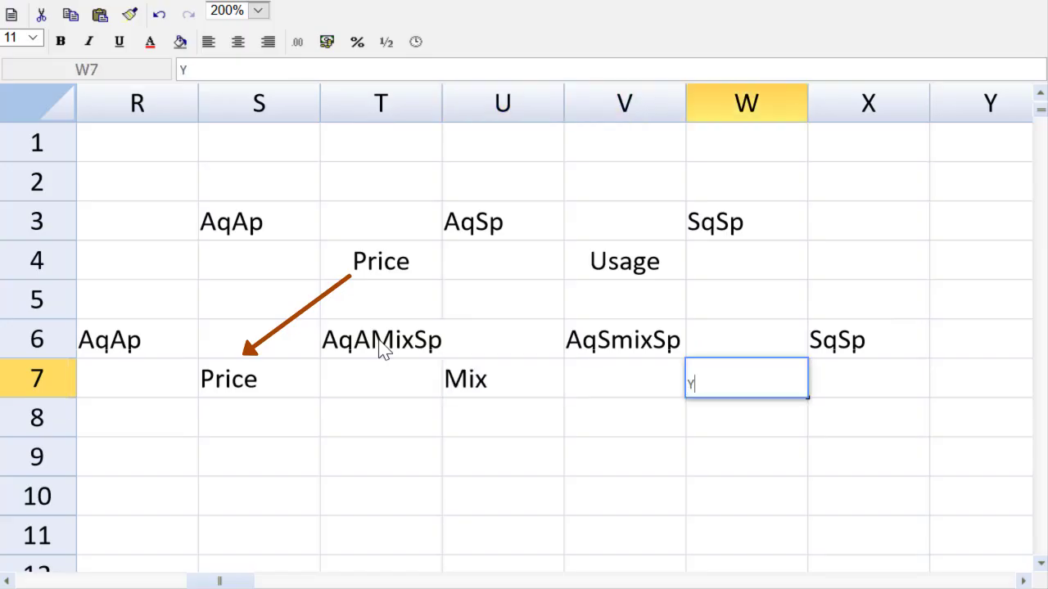
key(BackSpace)
key(BackSpace)
text(ld)
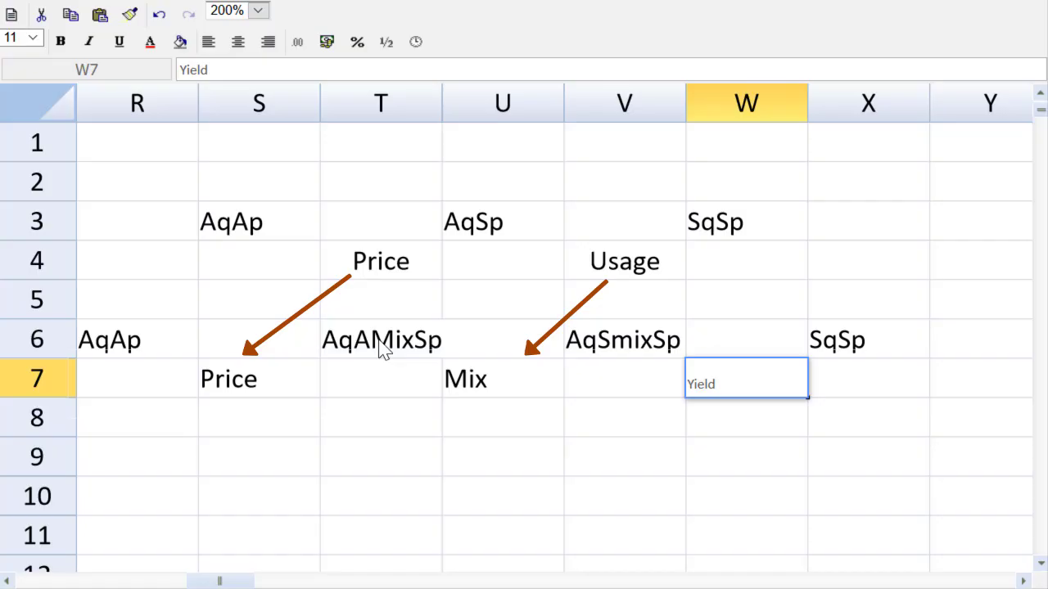
key(Return)
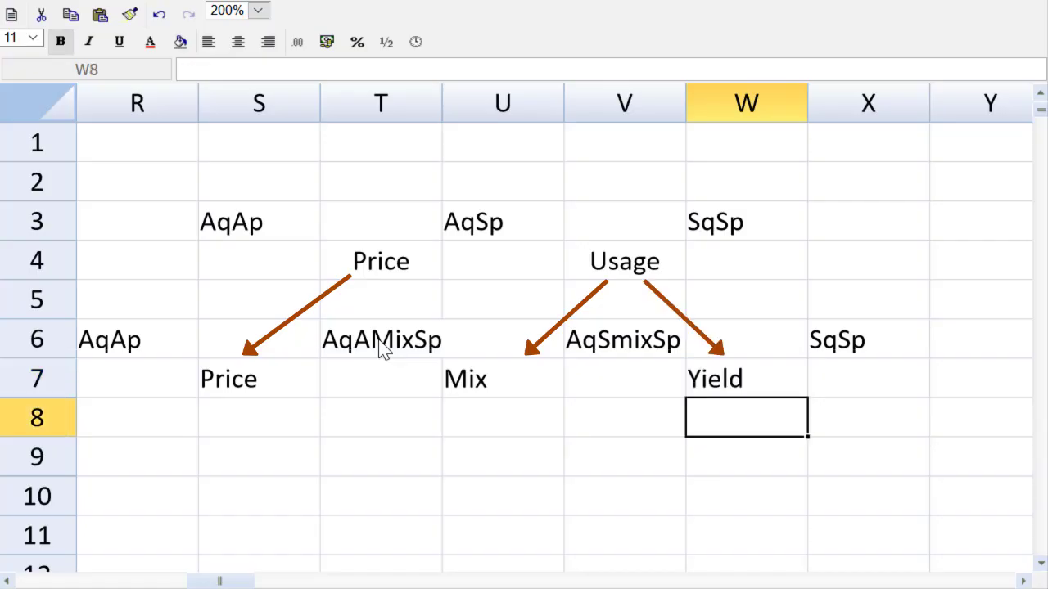
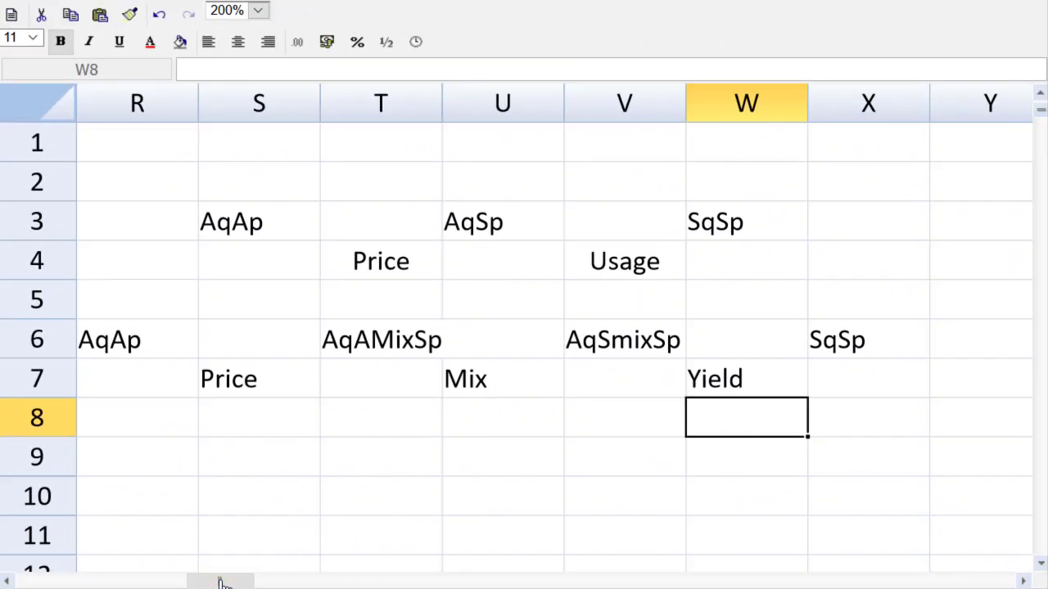
- Set the zoom to 100% and give columns B to L of the variance table one equal width
drag(221, 583, 80, 582)
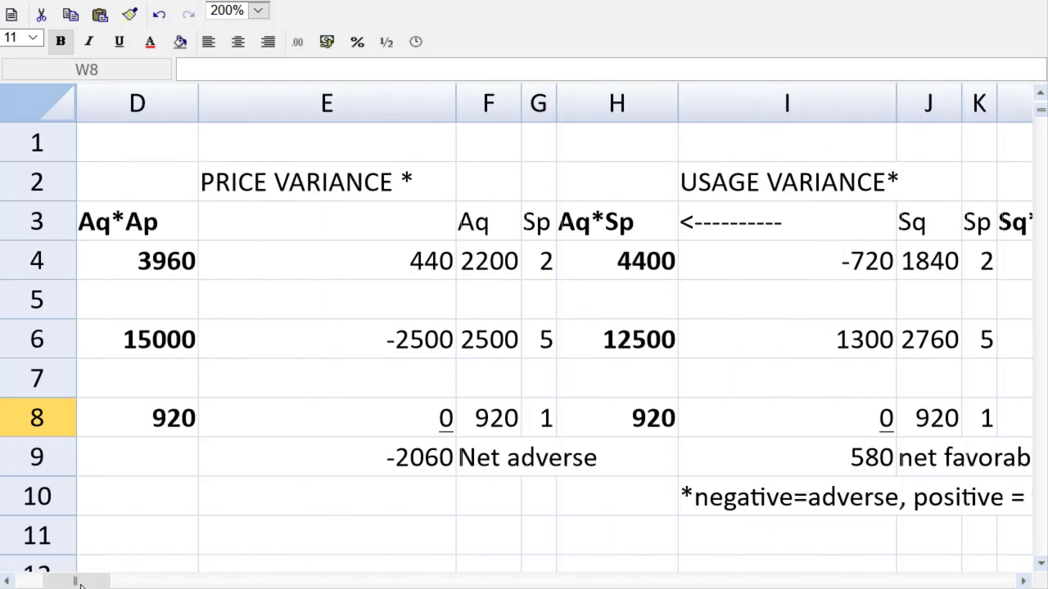
click(259, 10)
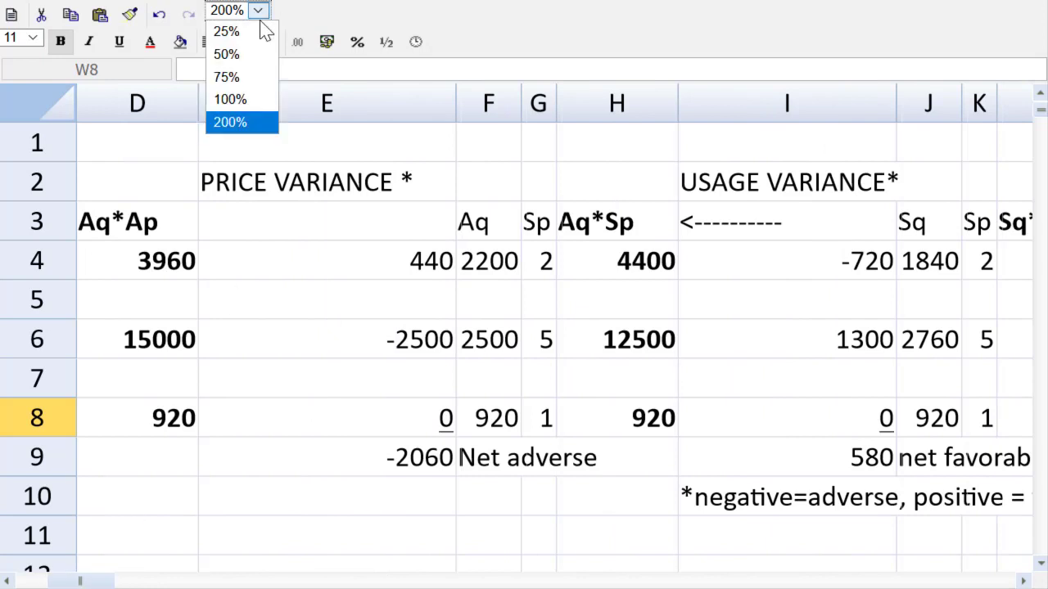
click(243, 102)
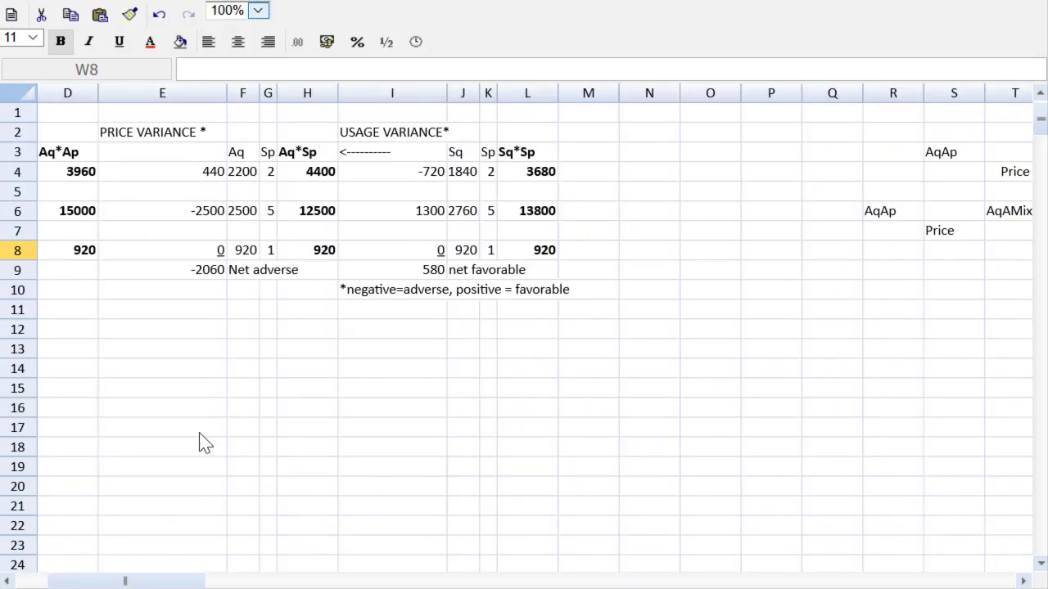
drag(173, 577, 143, 578)
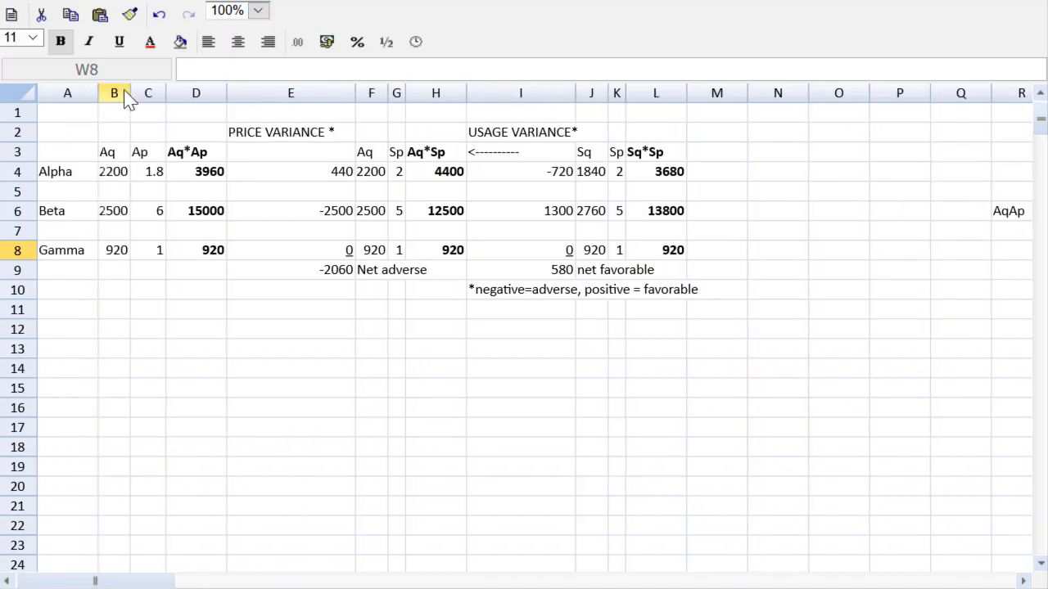
drag(130, 96, 713, 92)
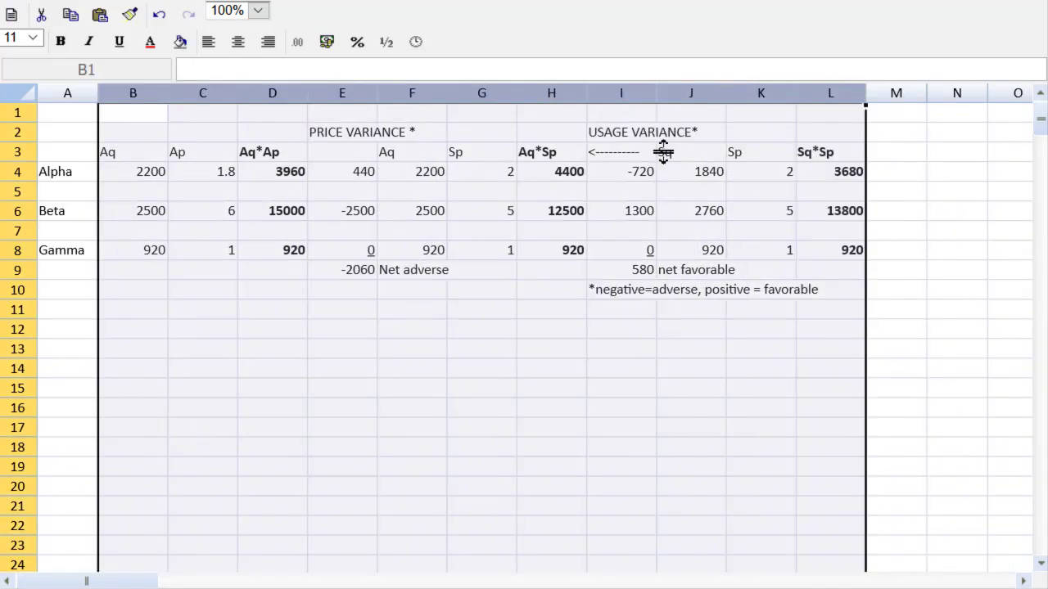
click(601, 316)
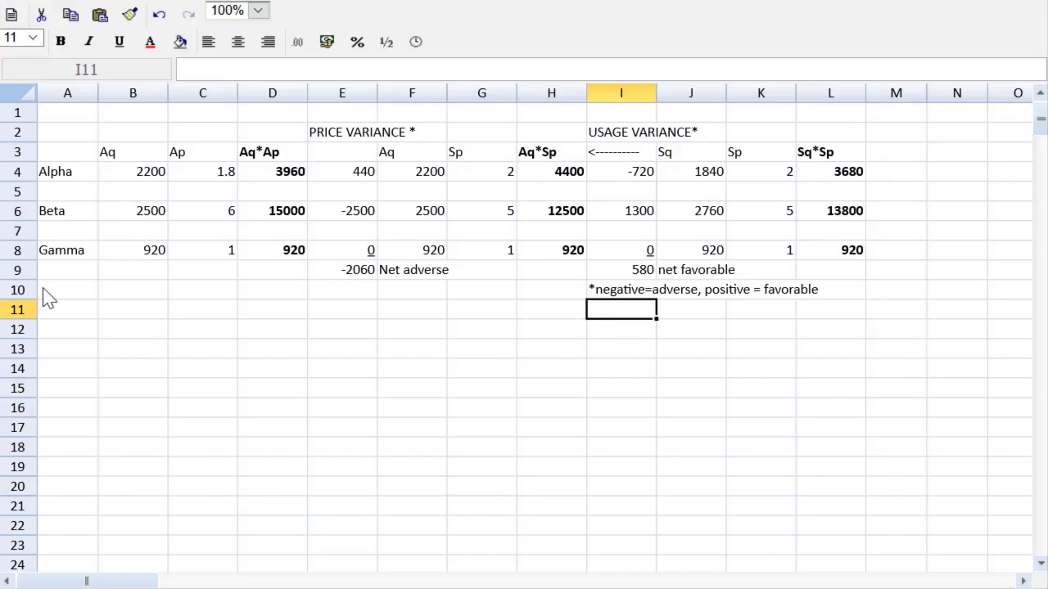
- Start the mix and yield heading row below the variance table by entering "AqAp" in B12
click(63, 335)
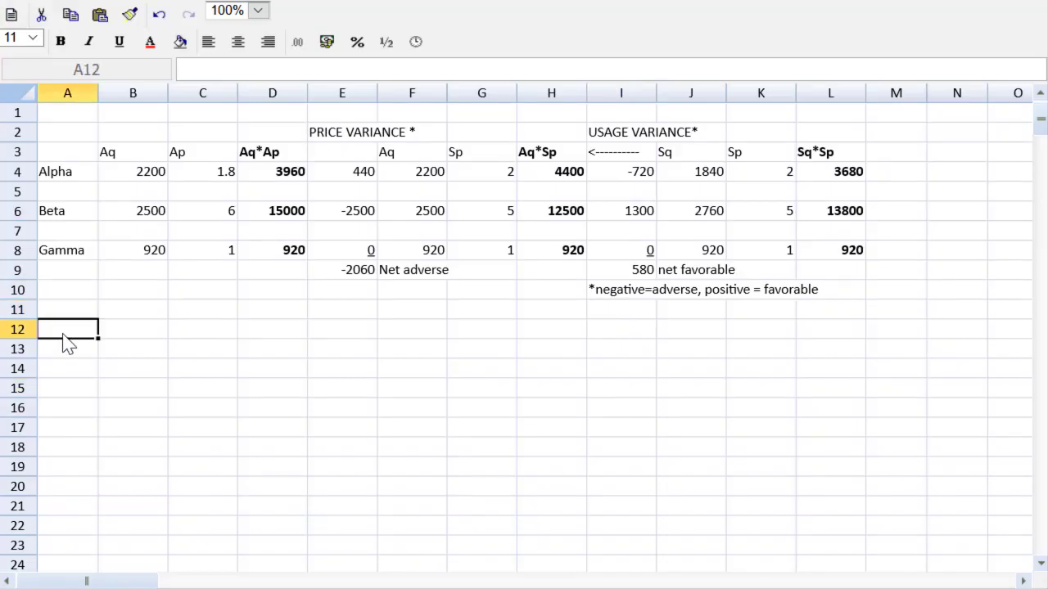
key(Right)
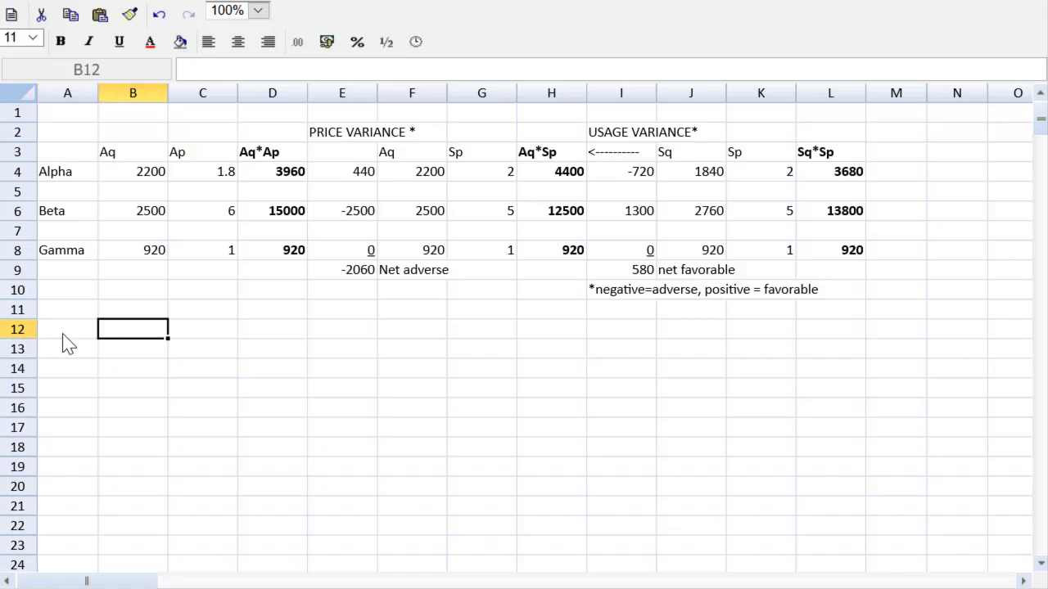
text(Aq)
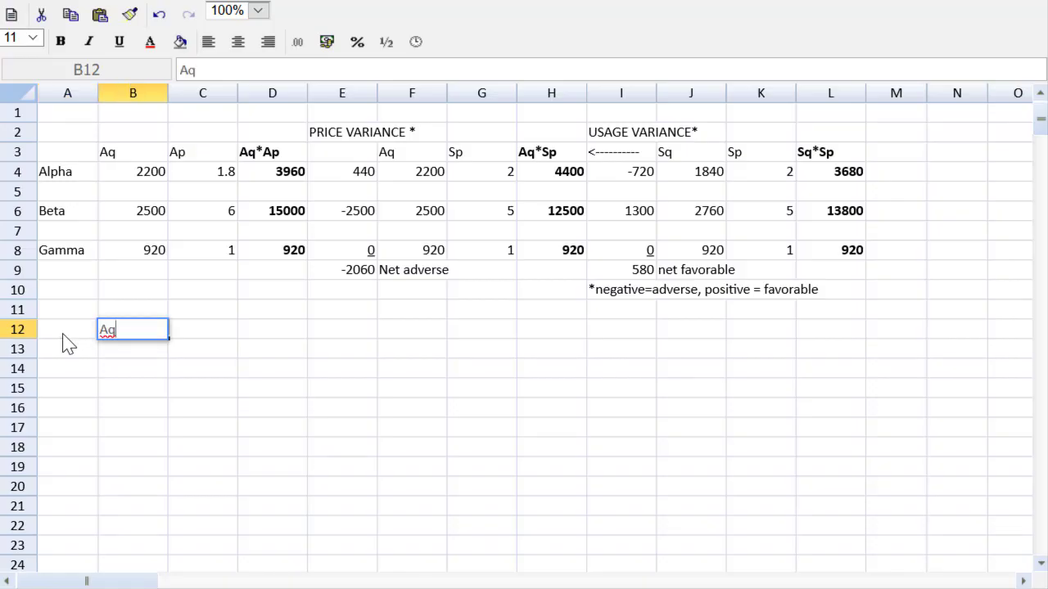
text(Ap)
key(Right)
key(Right)
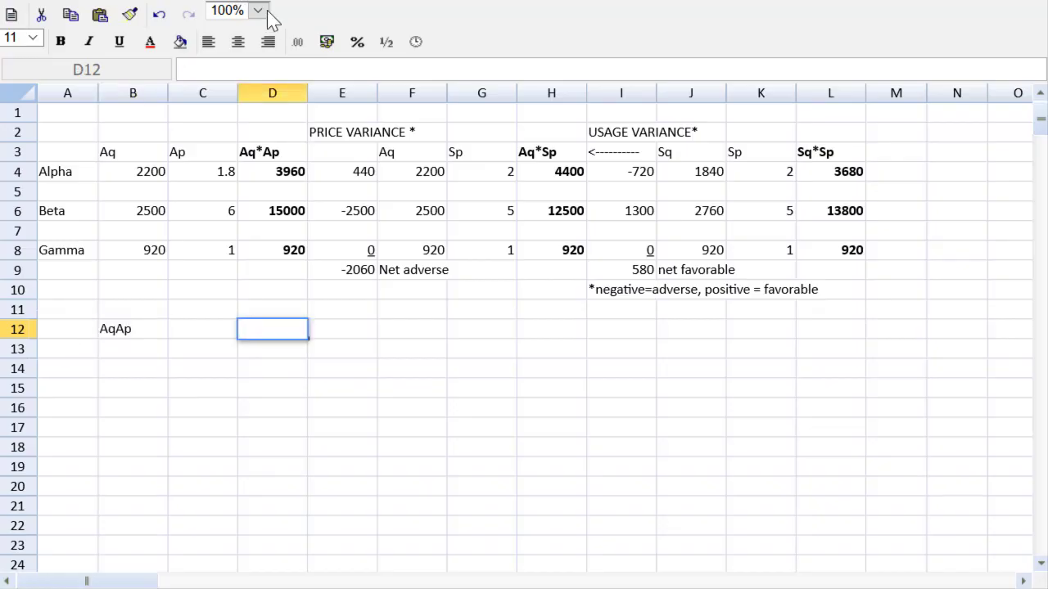
- Enter the headings "Aq", "Amix" and "Sp" in cells D12, E12 and F12
click(258, 9)
click(249, 122)
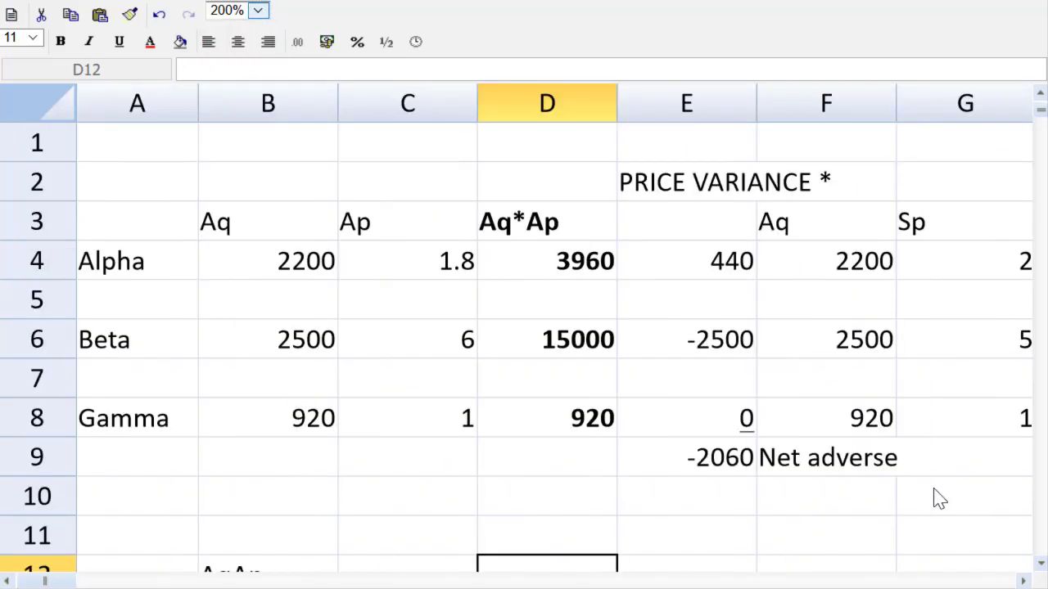
click(1040, 563)
click(1039, 563)
click(1040, 563)
click(1040, 563)
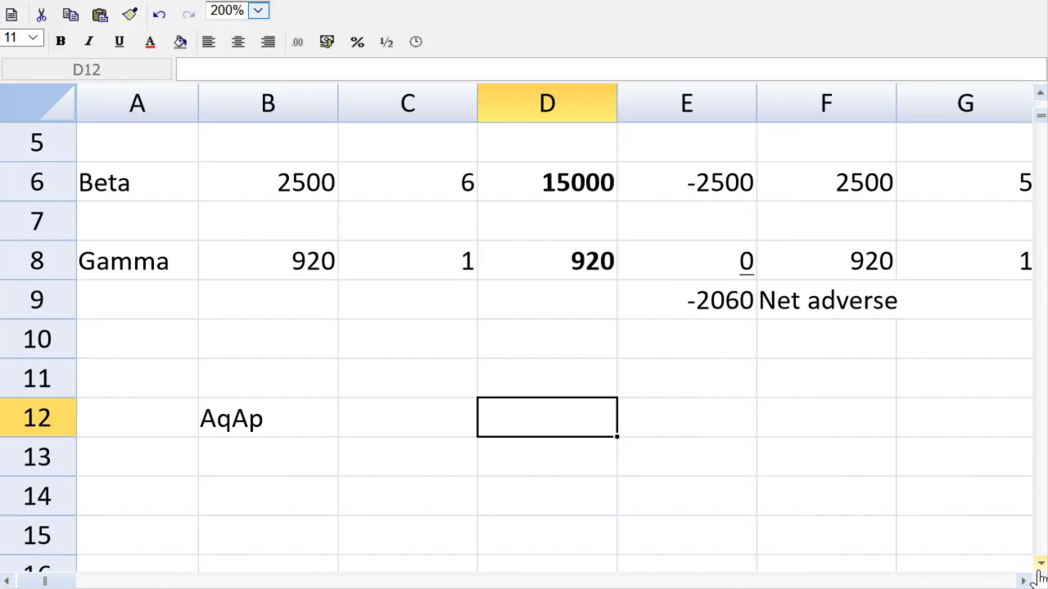
text(Aq)
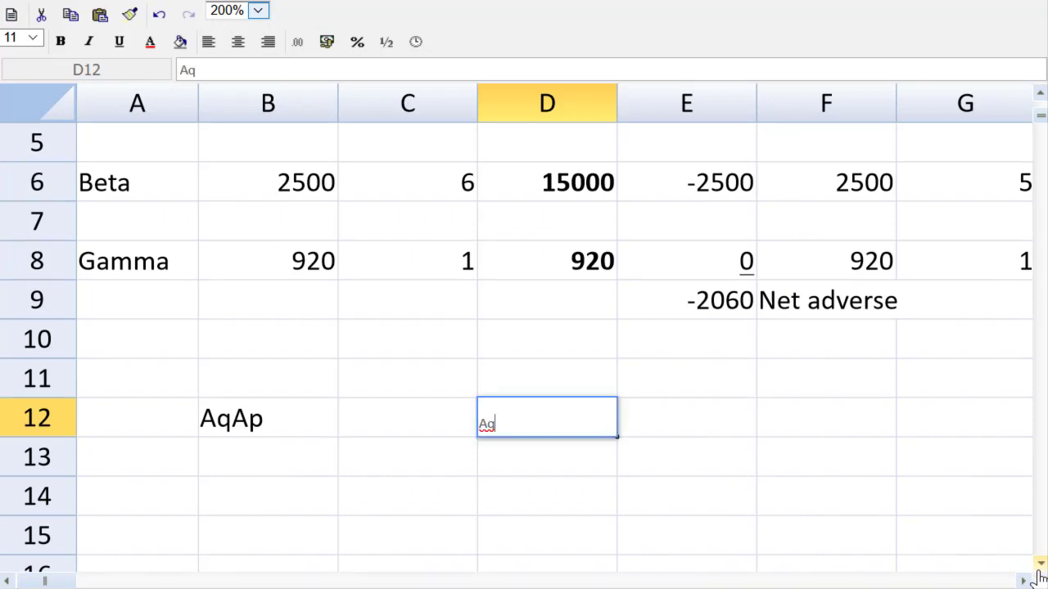
key(Tab)
text(Amix)
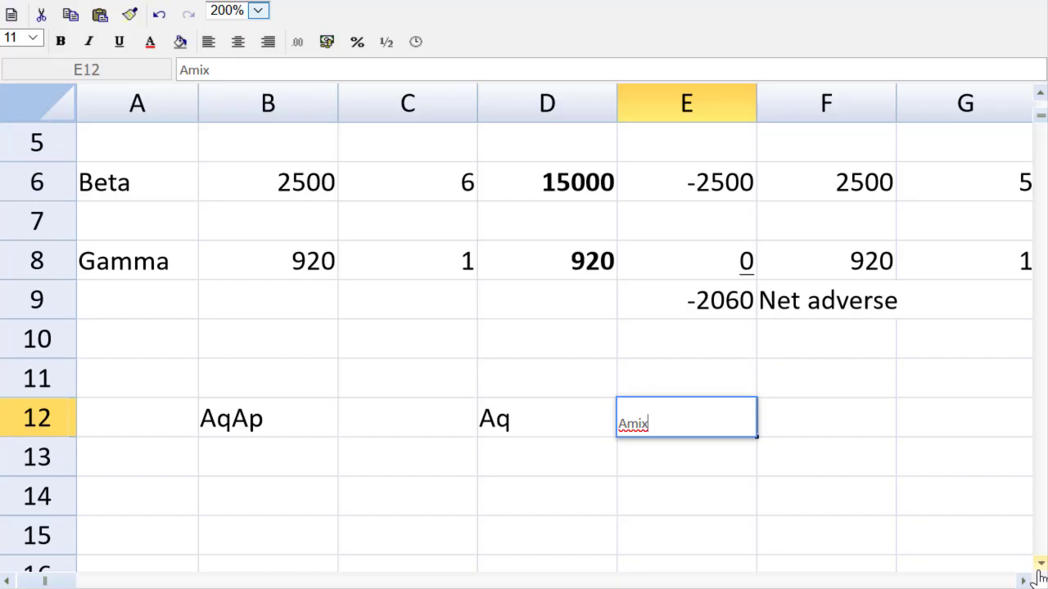
key(Tab)
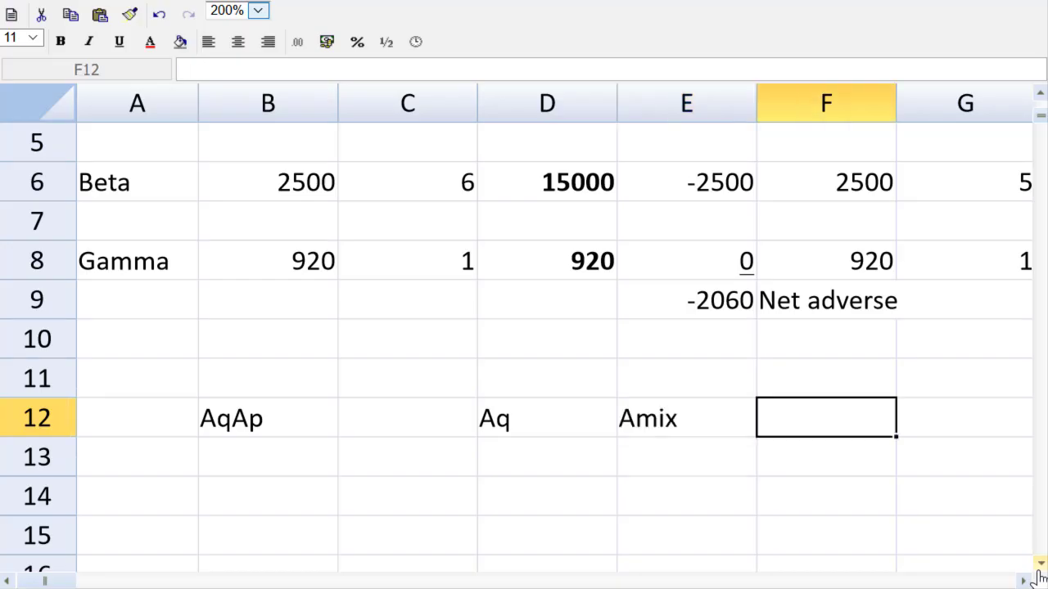
text(Sp)
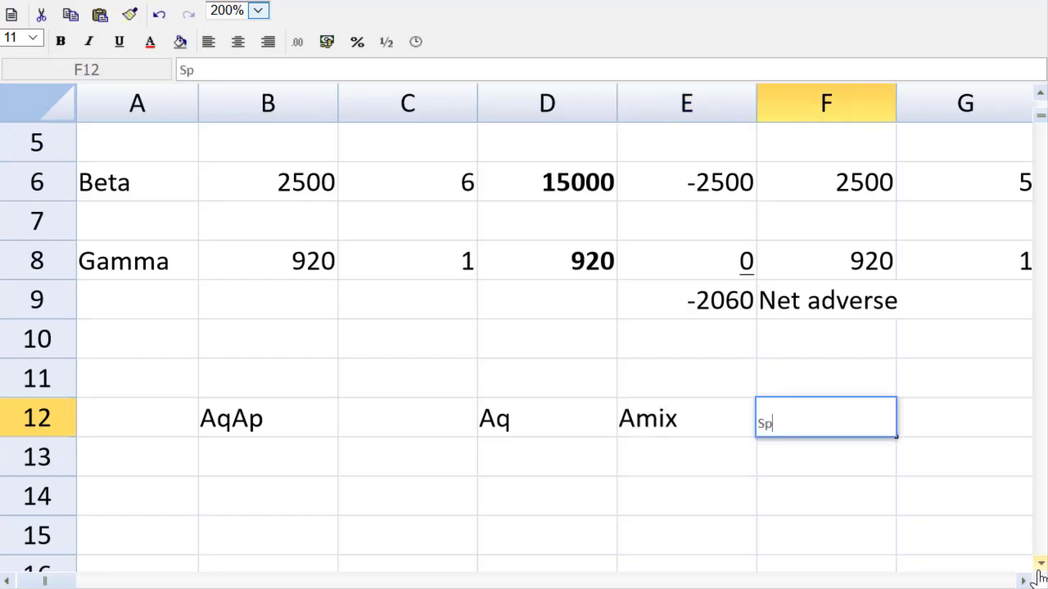
key(Tab)
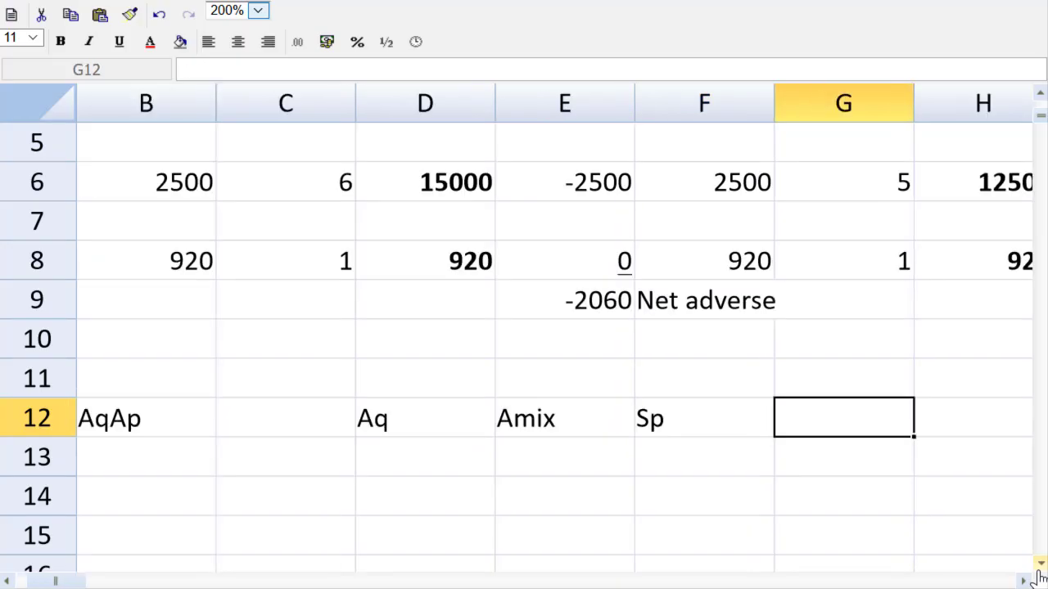
- Enter the product heading "Aq*Am*Sp" in G12
text(+a)
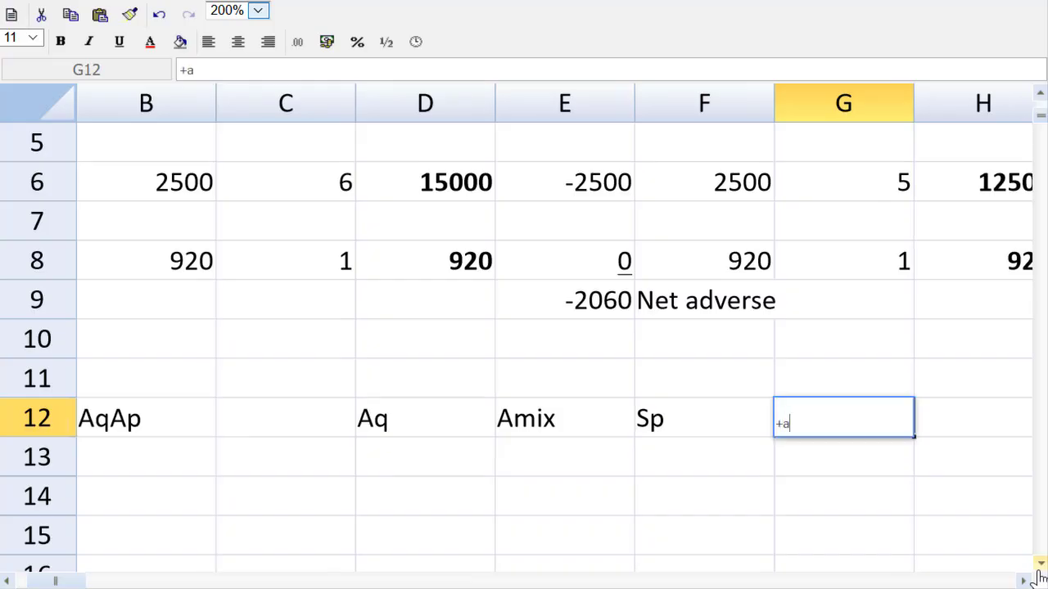
key(BackSpace)
key(BackSpace)
text(Aq*Am)
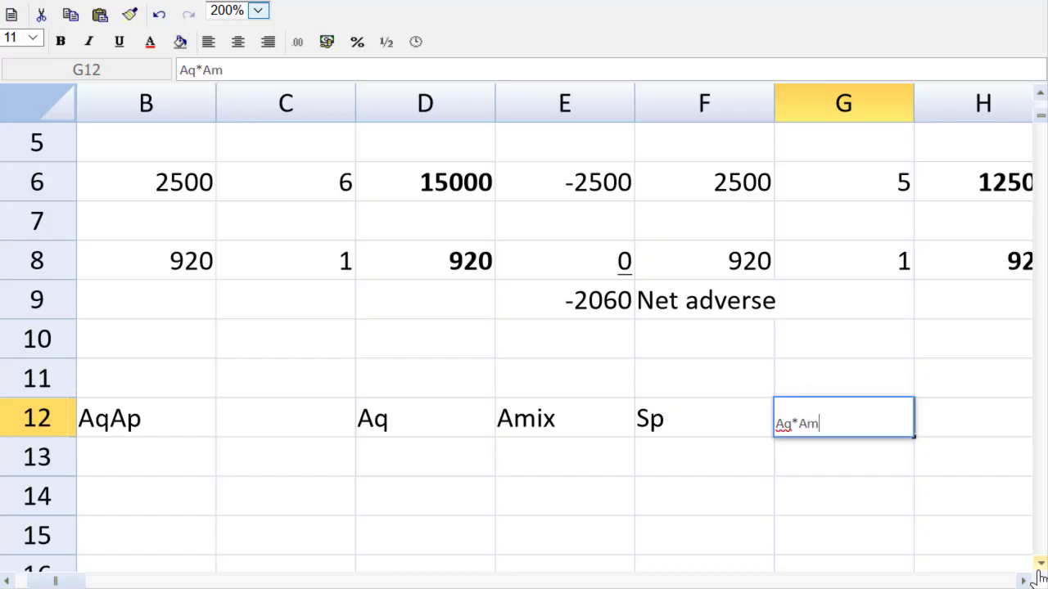
text(*Sp)
key(Return)
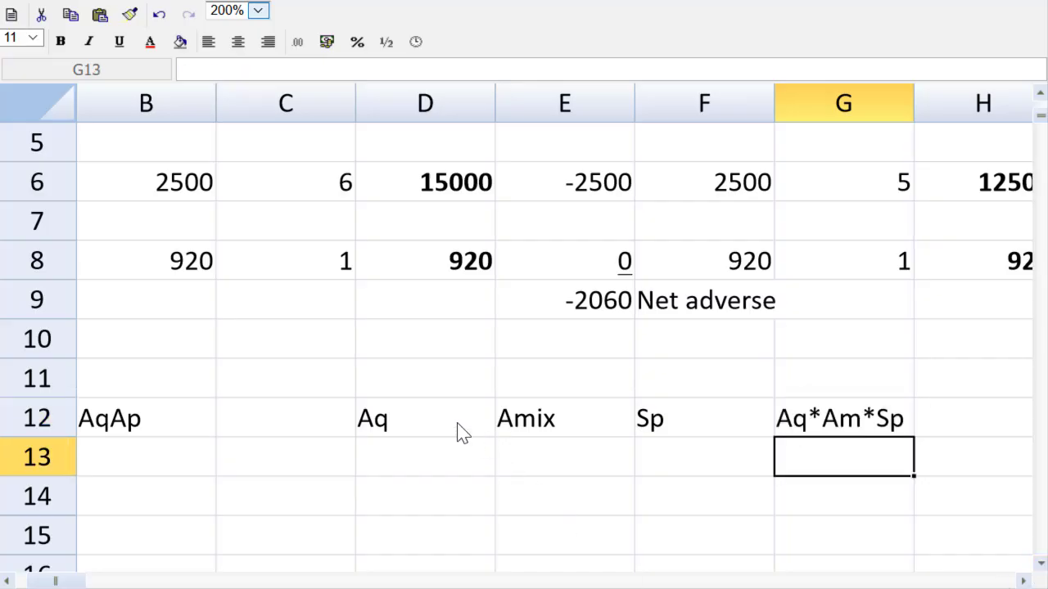
- Copy the four headings in D12:G12 and paste them starting at I12
drag(461, 432, 806, 419)
key(ctrl+c)
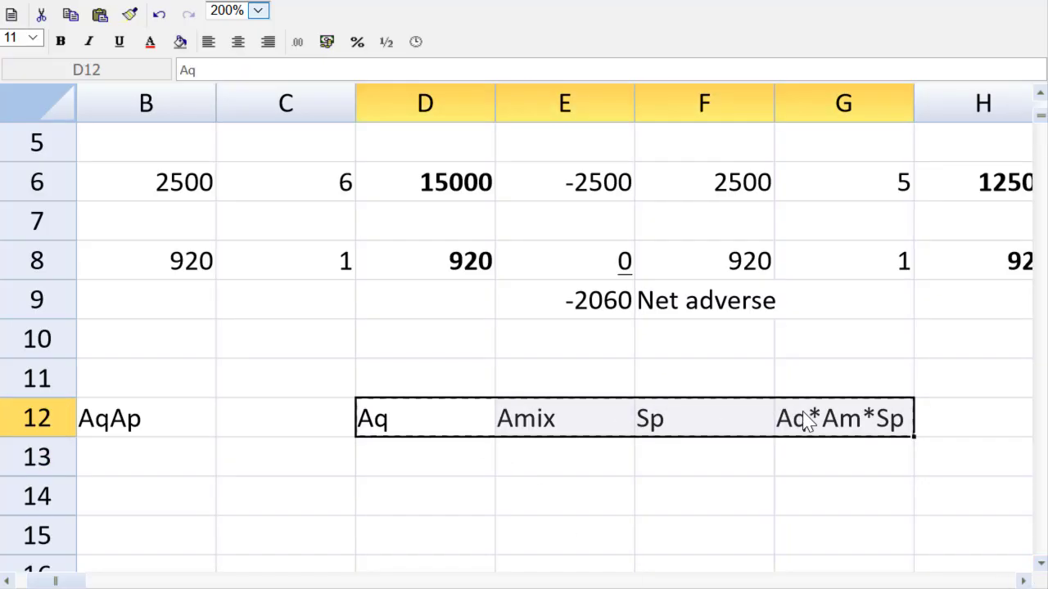
click(1021, 581)
click(1021, 581)
click(1022, 581)
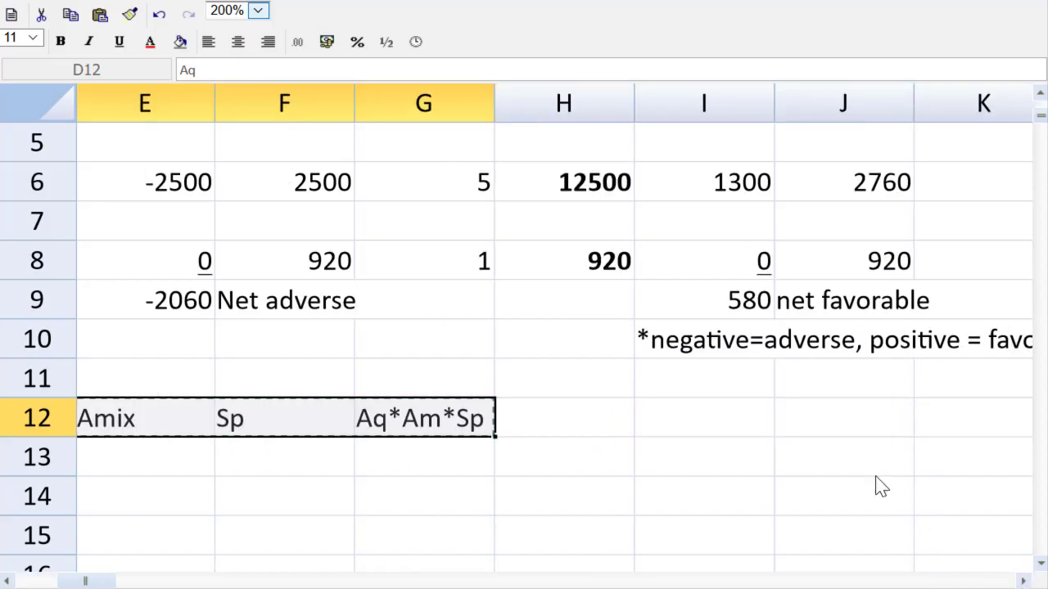
click(715, 417)
key(ctrl+v)
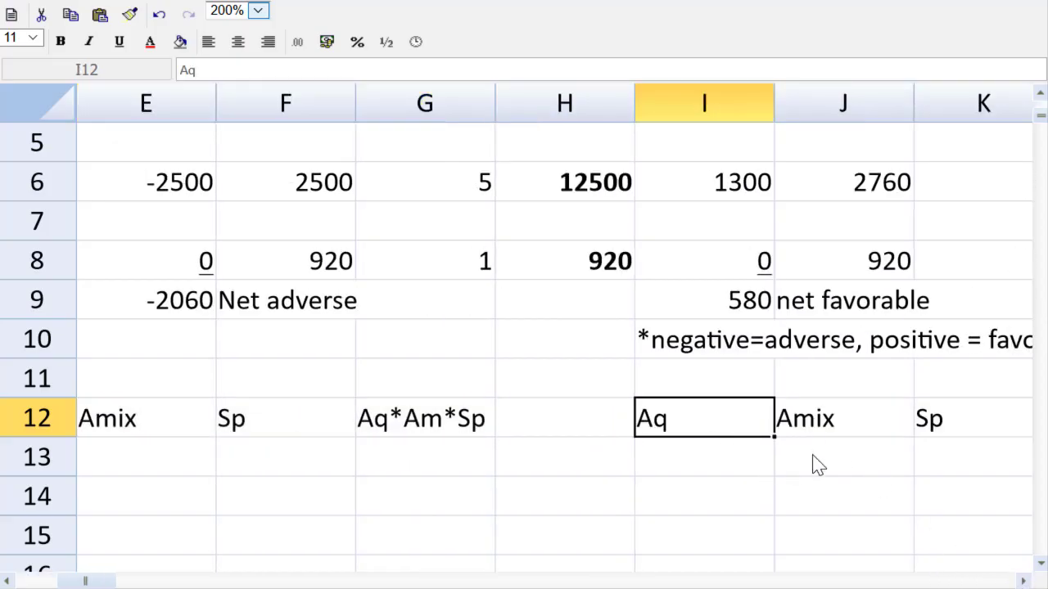
- Change the copied "Amix" heading in J12 to "Smix"
click(791, 428)
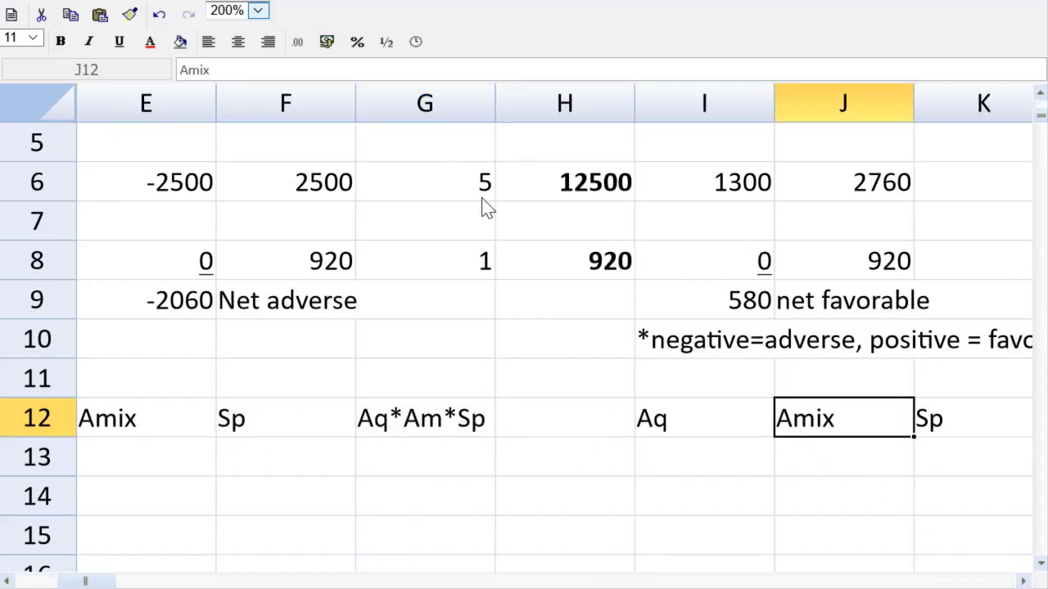
click(187, 72)
key(BackSpace)
text(S)
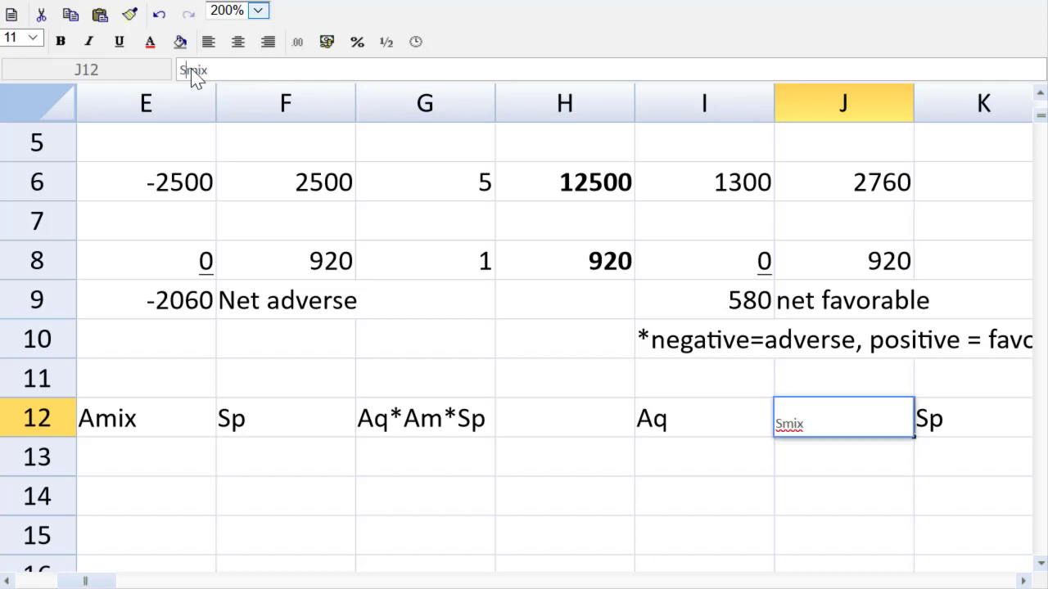
key(Return)
- Change the copied product heading in L12 to "Aq*Sm*Sp"
key(Up)
key(Right)
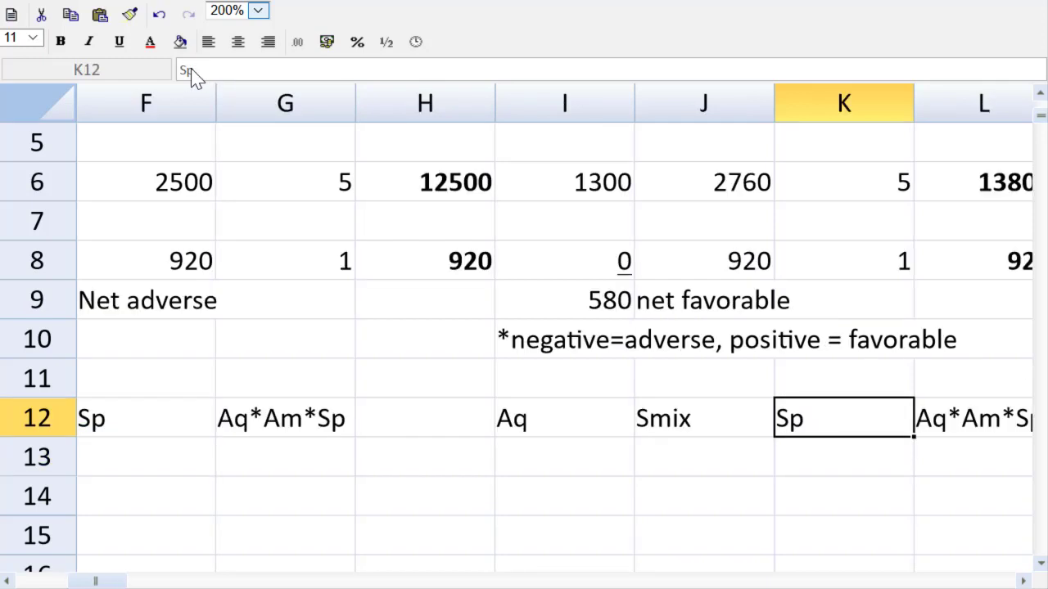
key(Right)
click(210, 70)
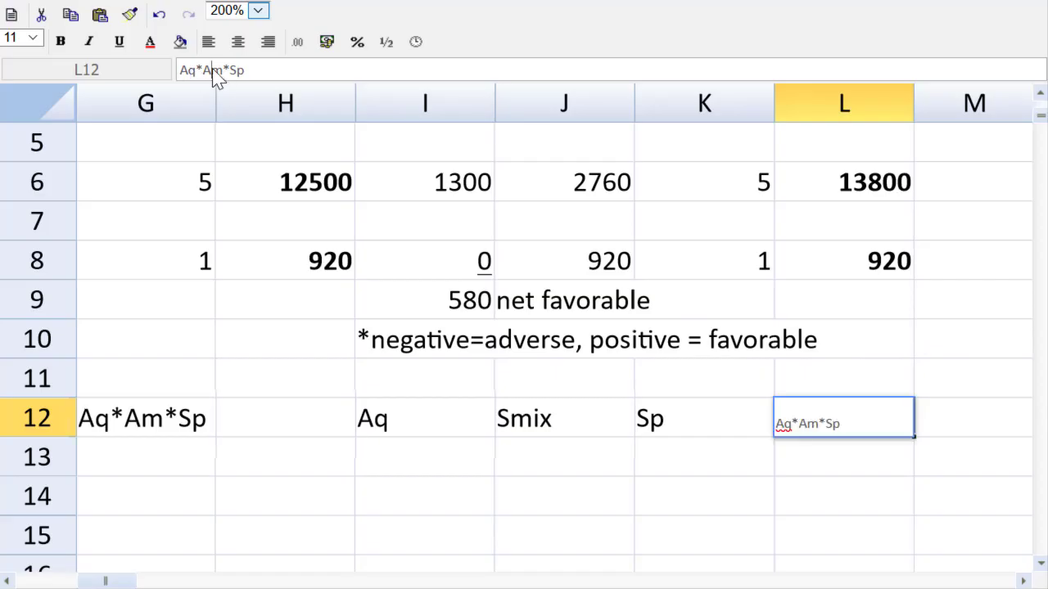
key(BackSpace)
text(S)
key(Return)
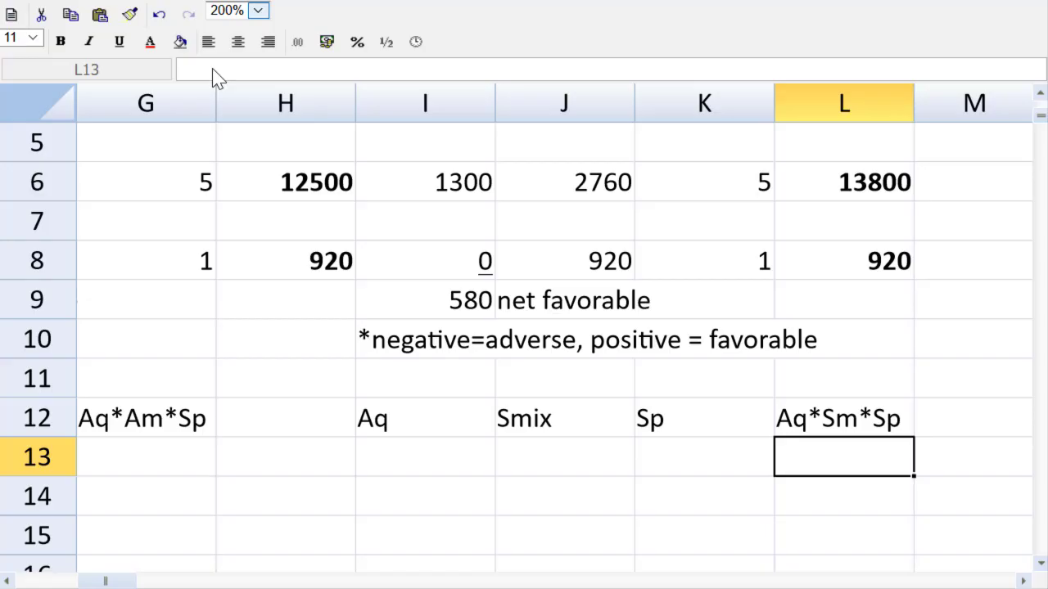
- Enter the heading "SqSp" in N12, leaving column M empty
key(Up)
key(Right)
key(Right)
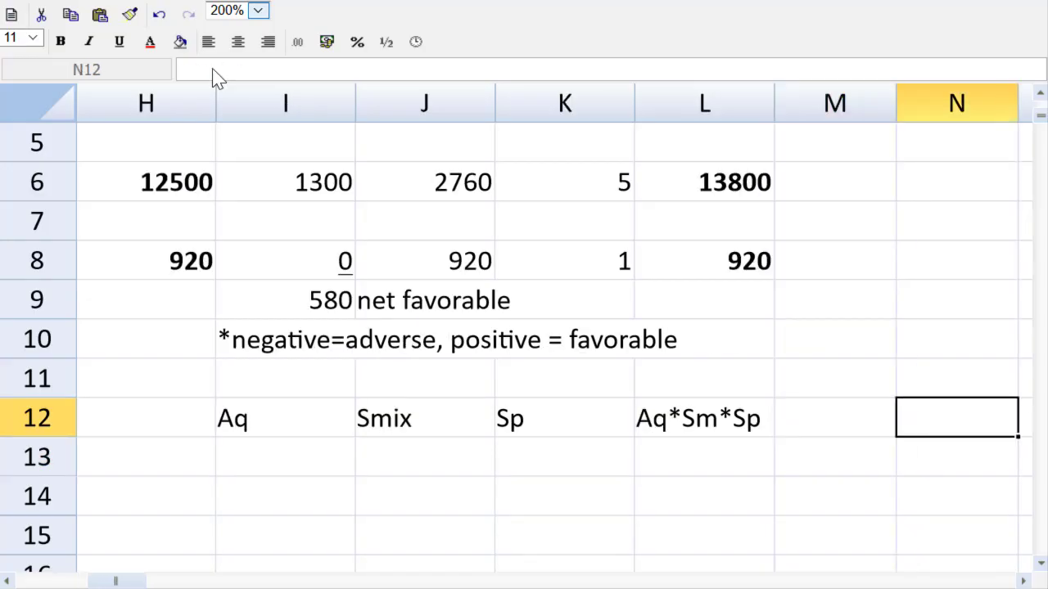
text(SS)
key(Return)
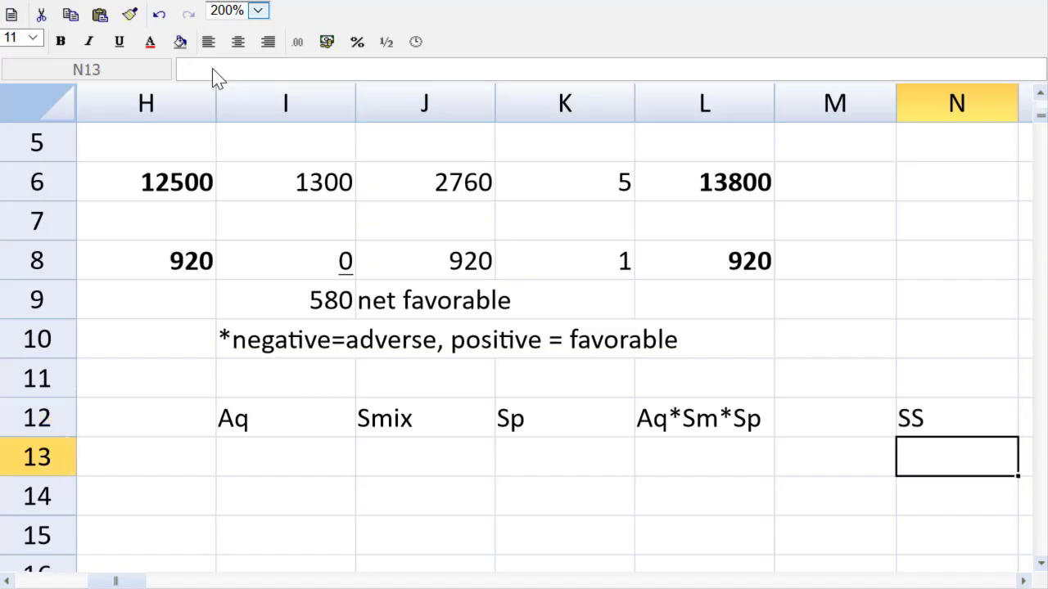
key(shift+Up)
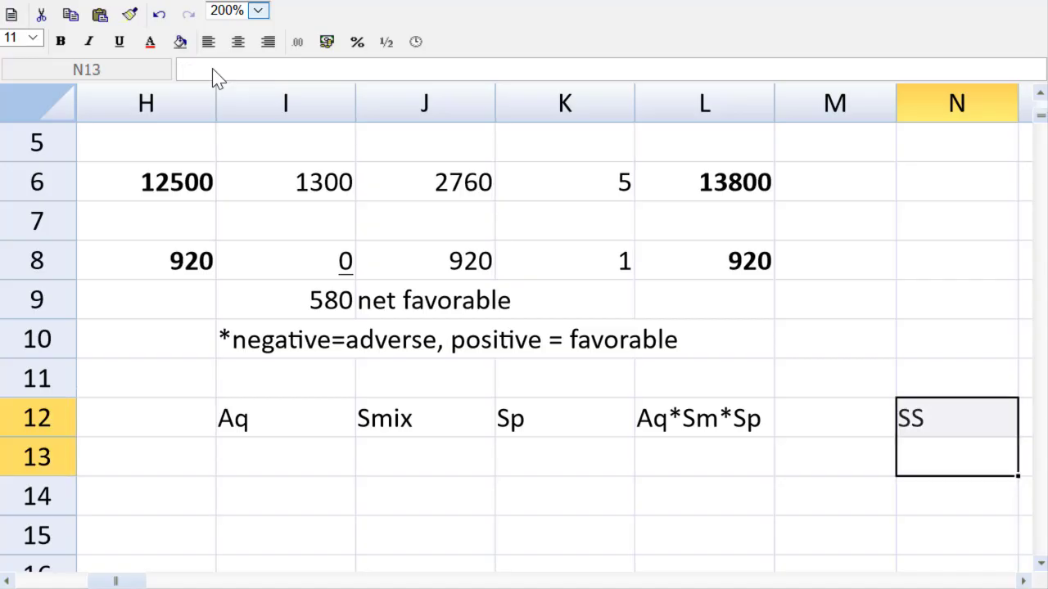
key(Up)
text(SqSp)
key(Return)
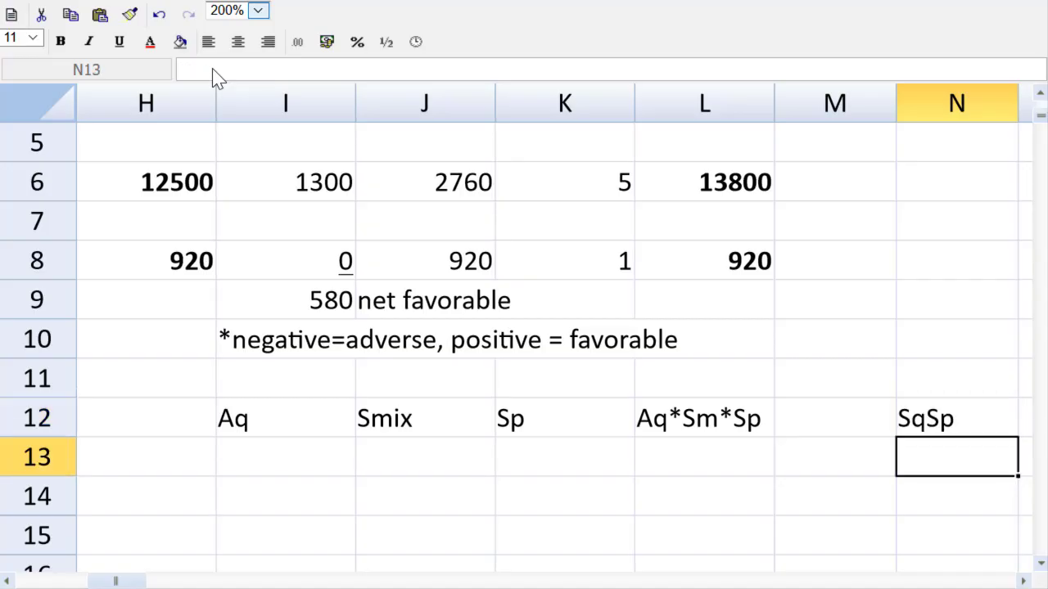
- Set the zoom to 100% and bold the row 12 headings AqAp, Aq*Am*Sp, Aq*Sm*Sp and SqSp
click(258, 10)
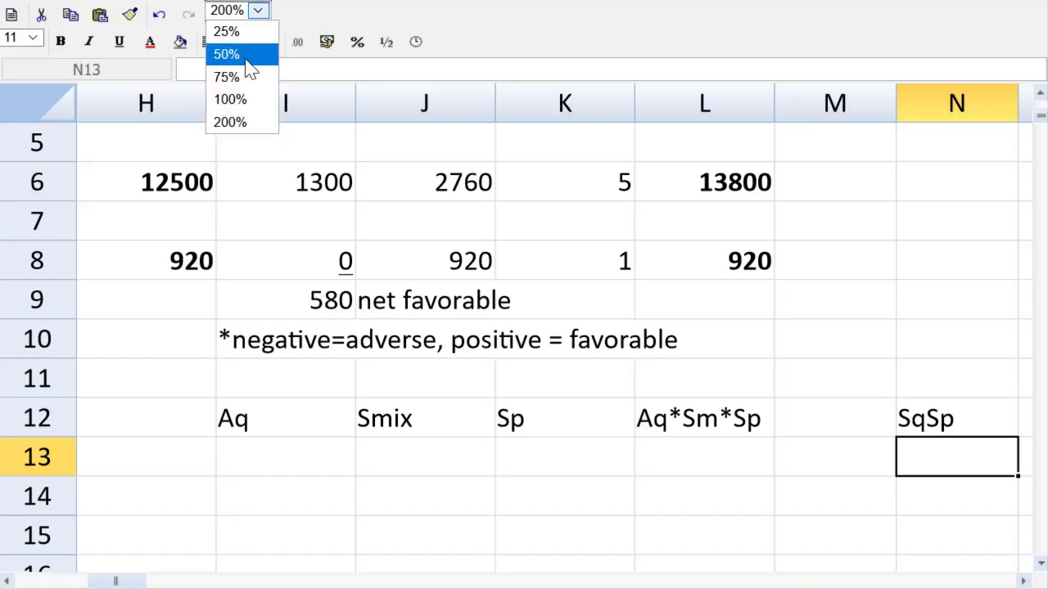
click(244, 100)
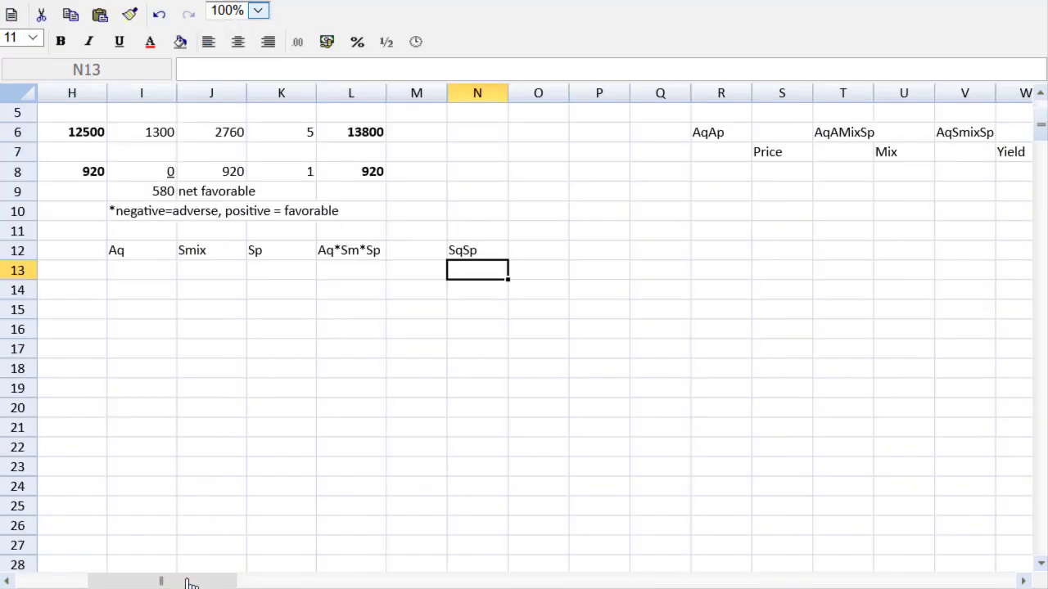
drag(188, 582, 113, 586)
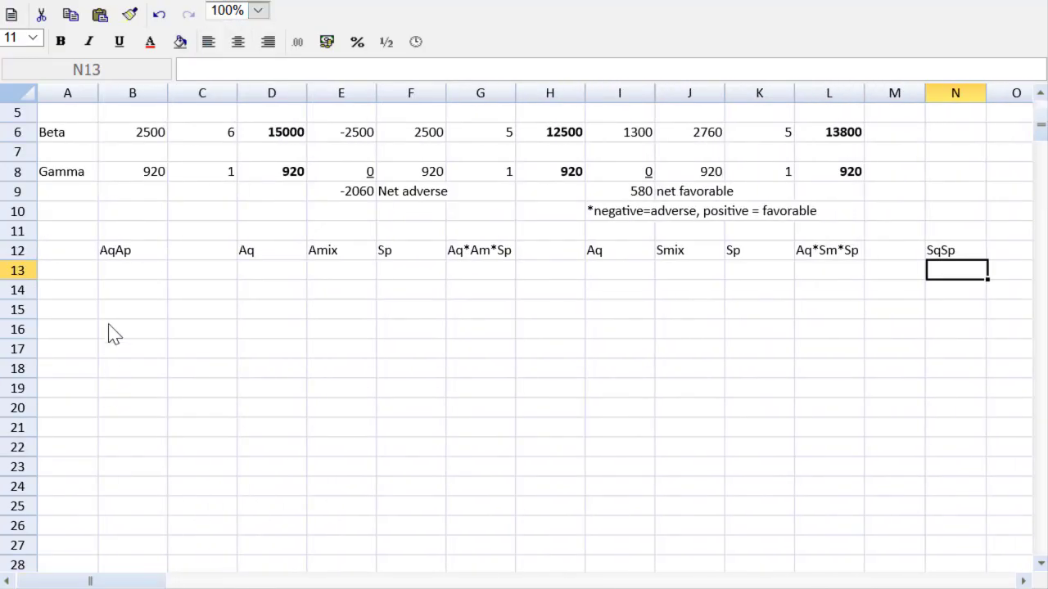
click(116, 270)
click(119, 255)
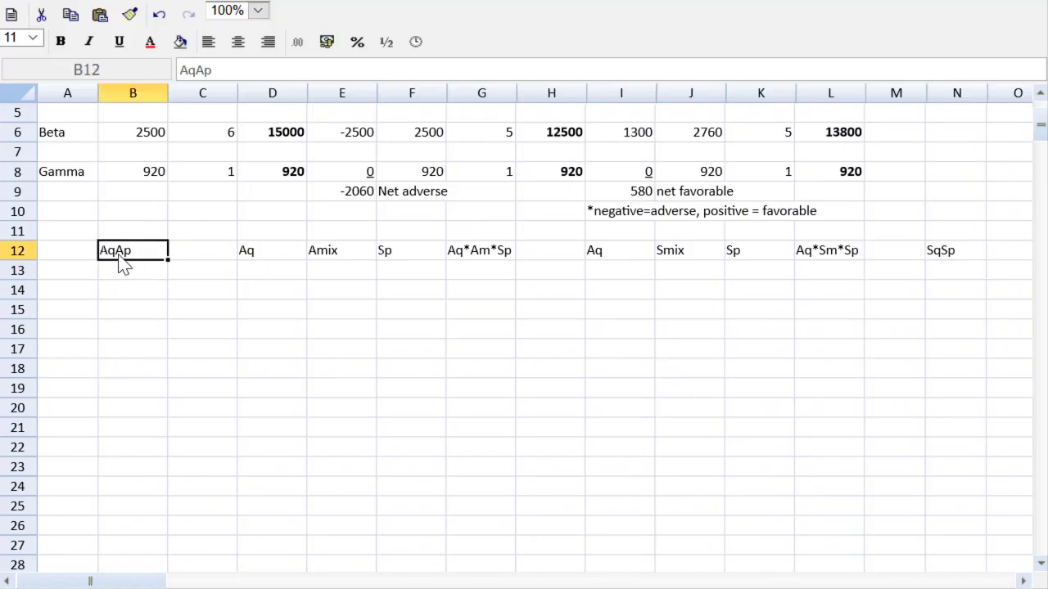
key(ctrl+b)
click(461, 255)
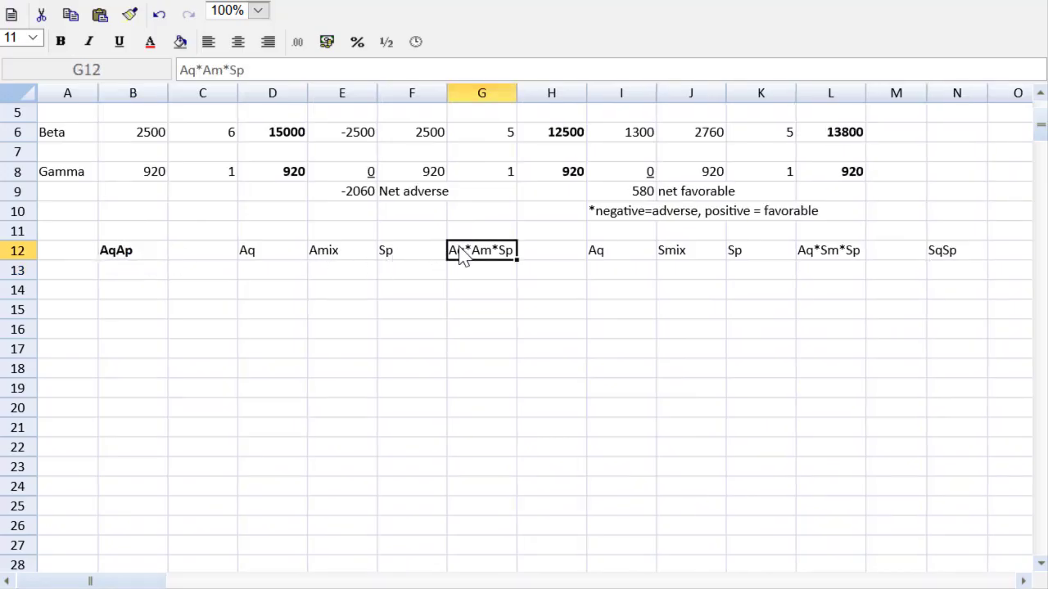
key(ctrl+b)
click(821, 264)
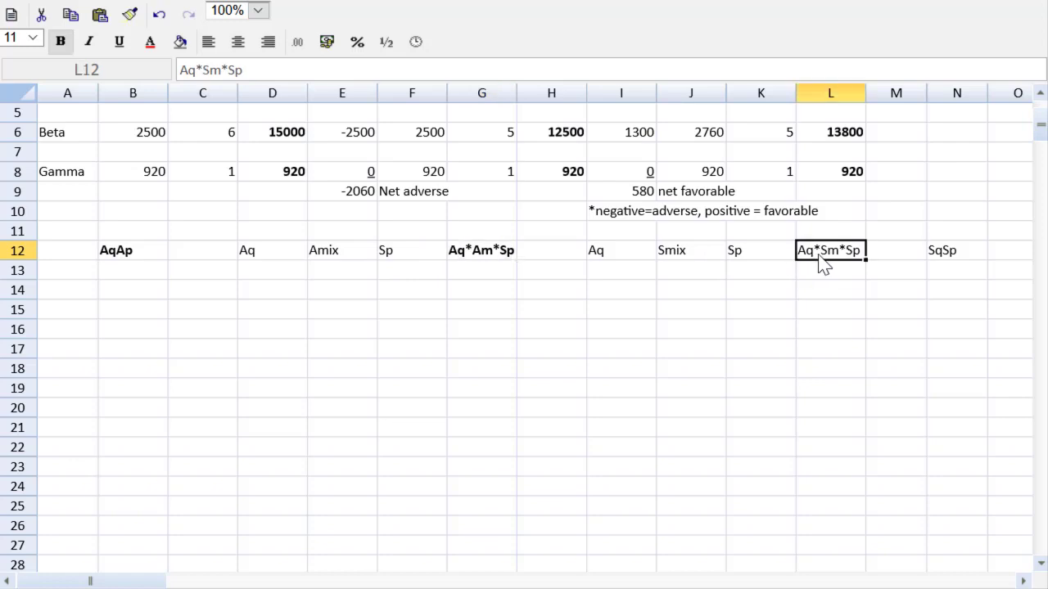
key(ctrl+b)
click(937, 258)
key(ctrl+b)
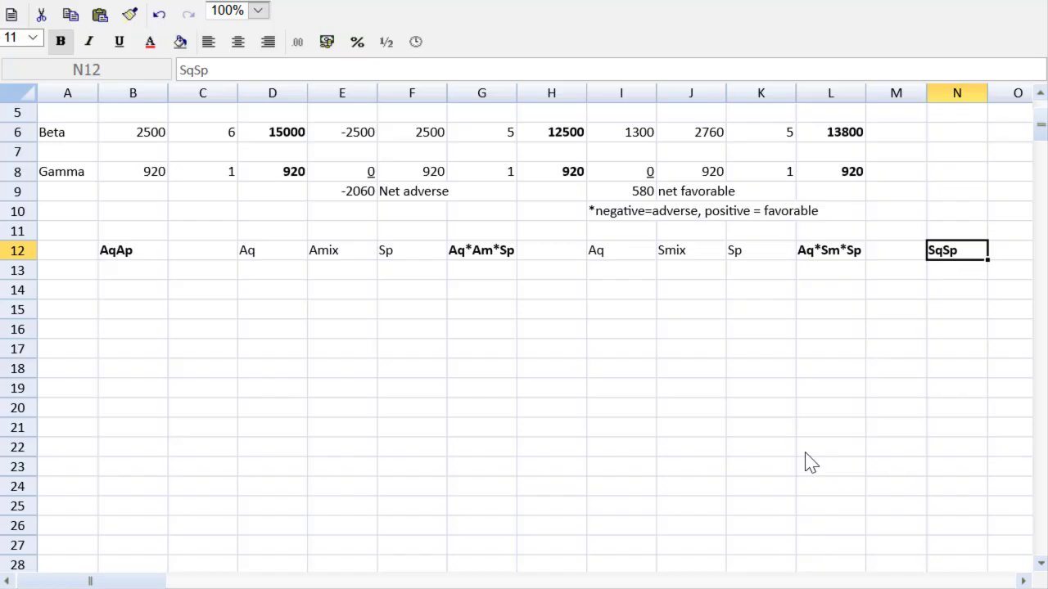
- Copy the Alpha, Beta and Gamma row labels from A4:A8 to the new table starting at A13
drag(1036, 140, 1036, 128)
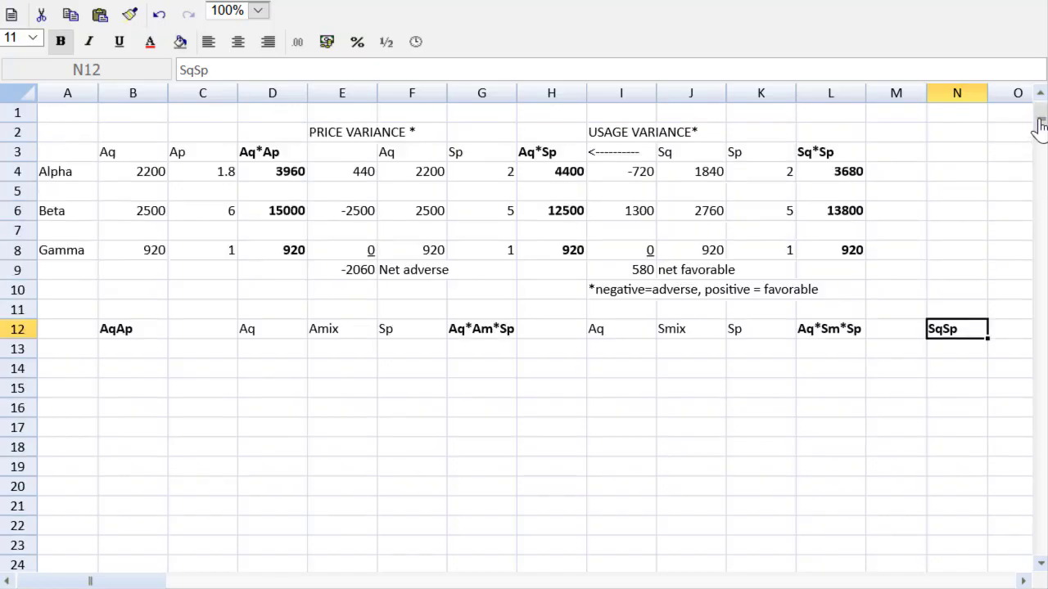
drag(51, 176, 61, 255)
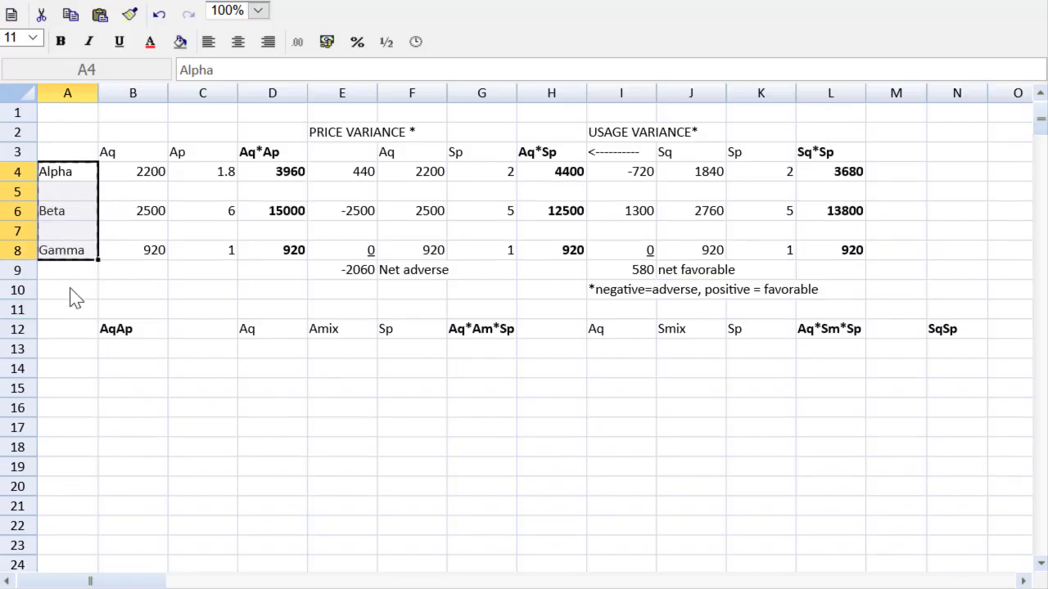
key(ctrl+c)
click(66, 349)
key(ctrl+v)
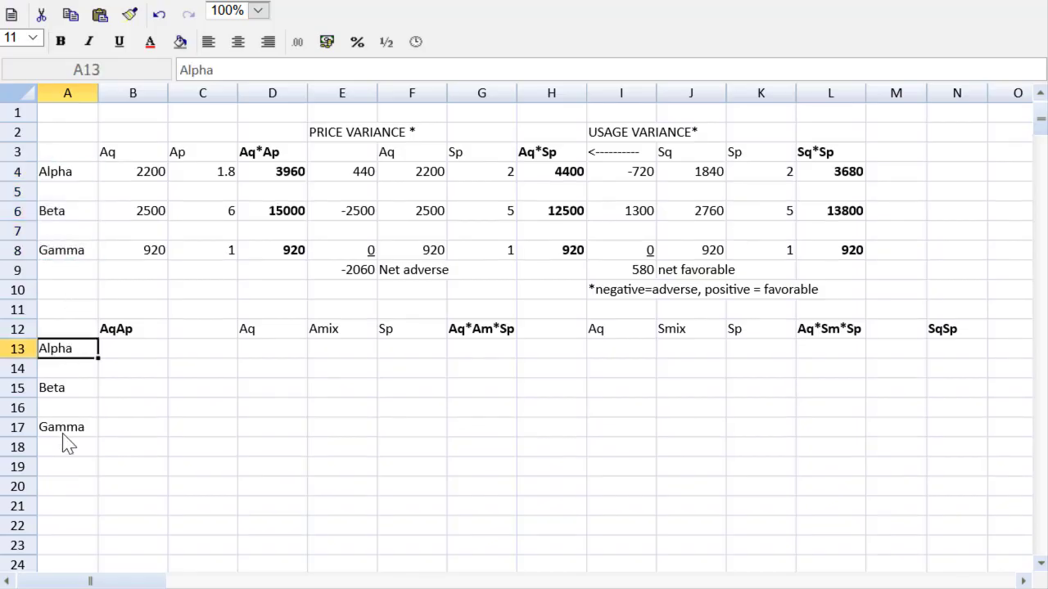
- Enter the row label "Total" in A19 and return to the Alpha label in A13
click(65, 468)
text(Total)
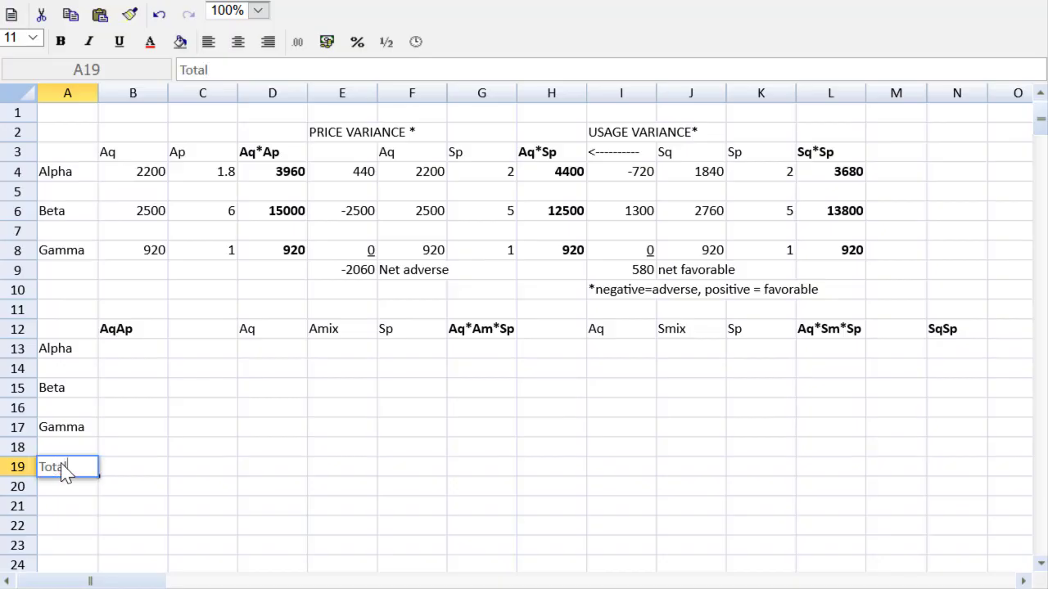
key(Return)
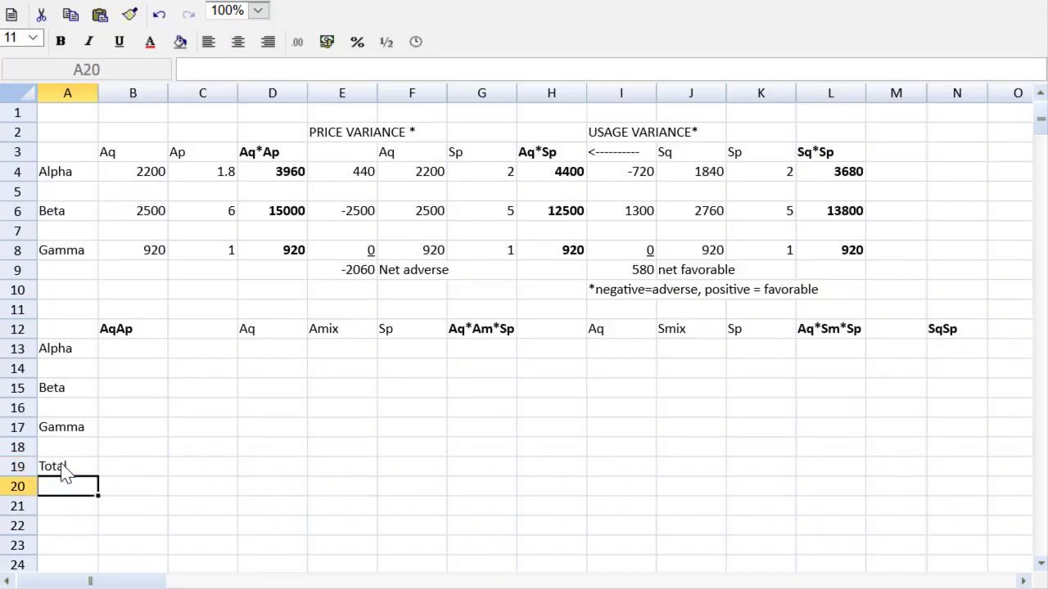
key(Up)
key(Up)
key(Up)
key(Up)
key(Up)
key(Up)
key(Up)
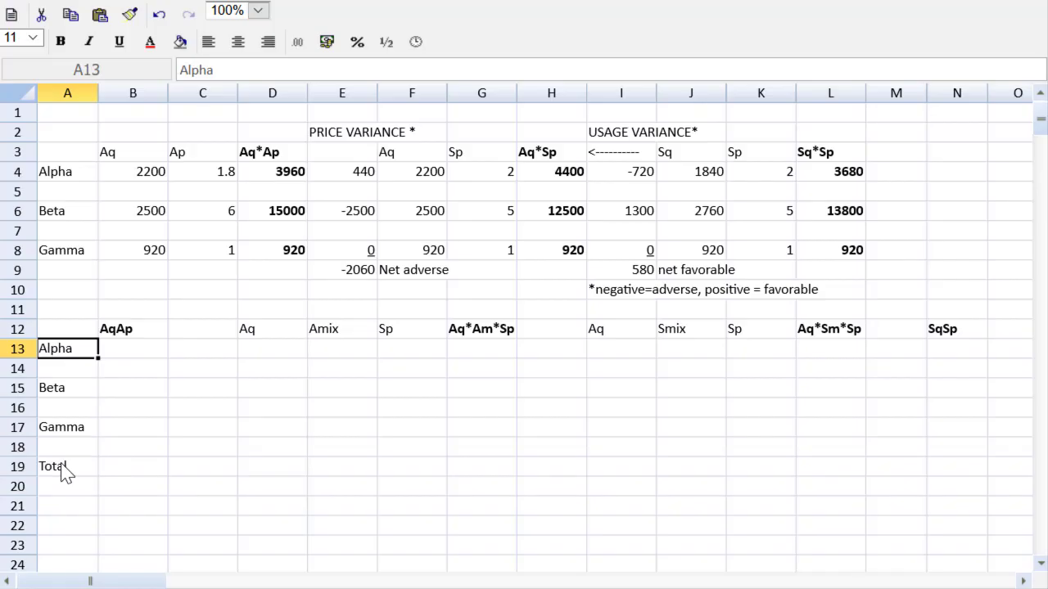
- Set the zoom to 200% and total the Aq*Ap values D4:D8 with a SUM formula in the Total row's AqAp cell, B19
click(258, 11)
click(230, 123)
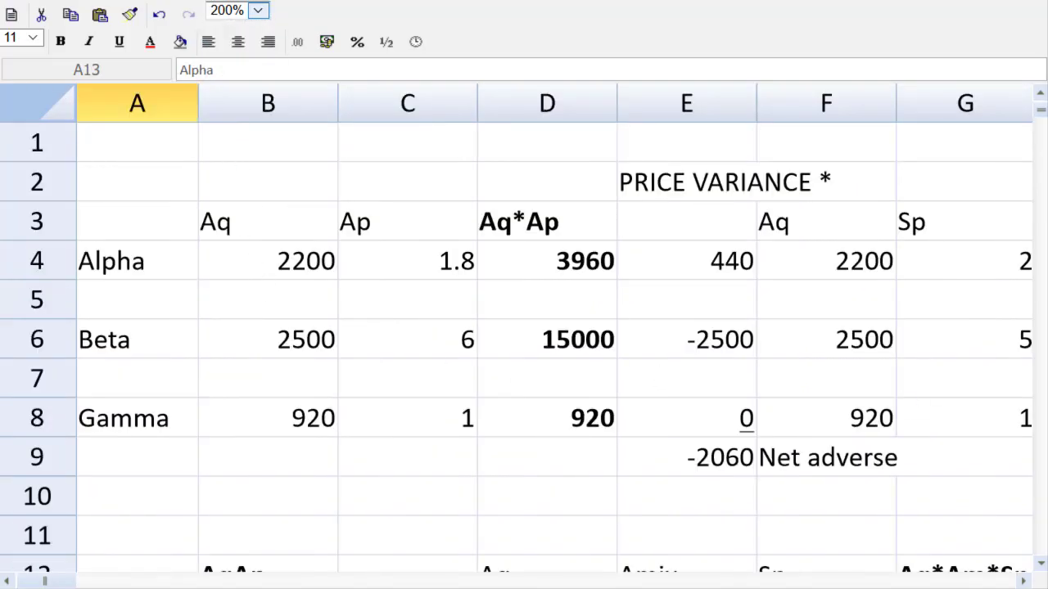
scroll(1042, 564, down, 7)
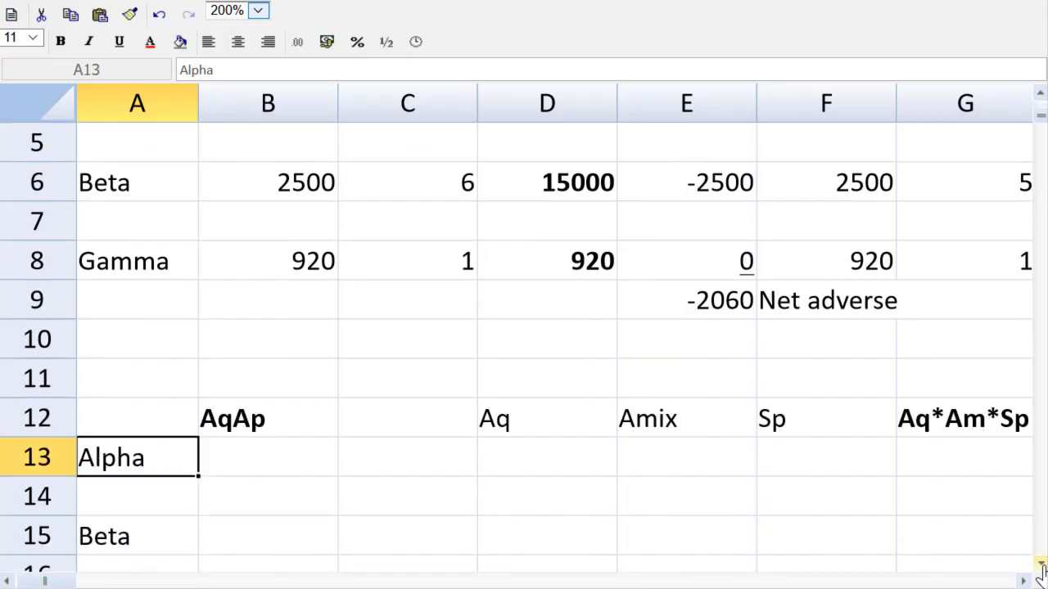
scroll(1041, 564, down, 2)
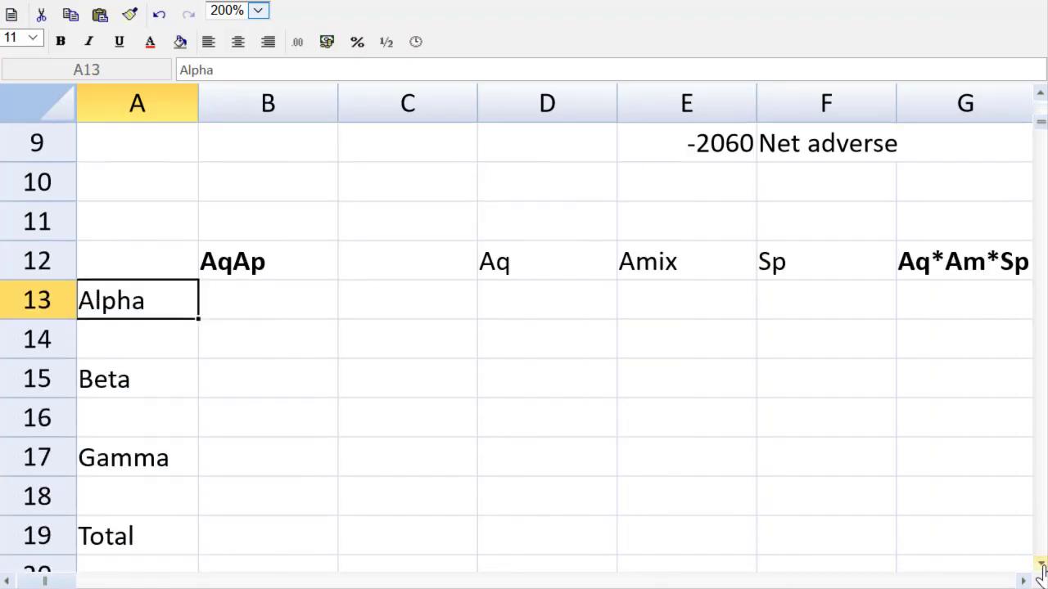
click(276, 508)
text(=sum()
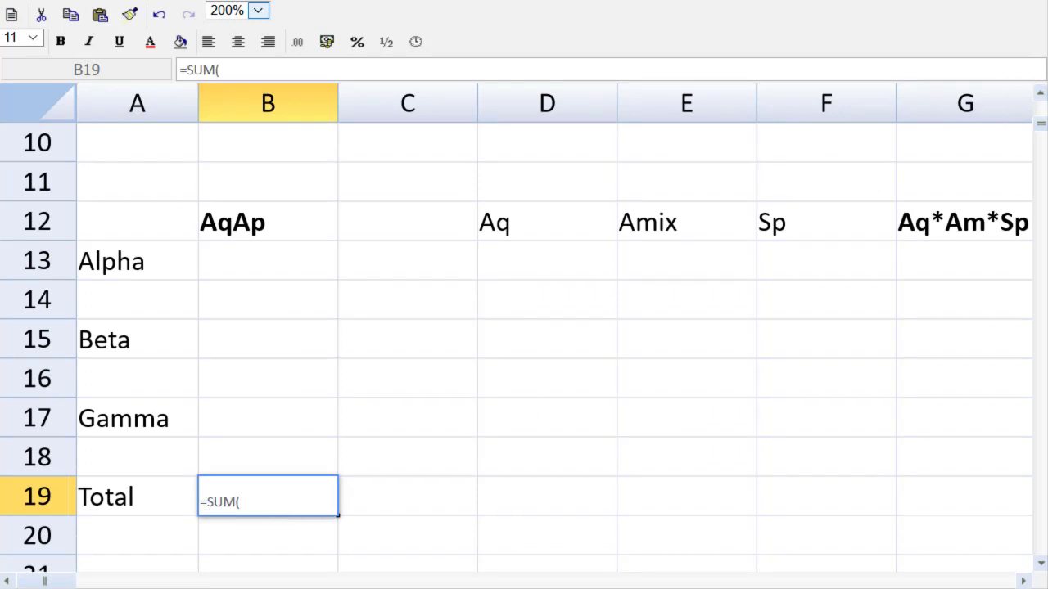
scroll(1040, 95, up, 4)
scroll(1040, 98, up, 4)
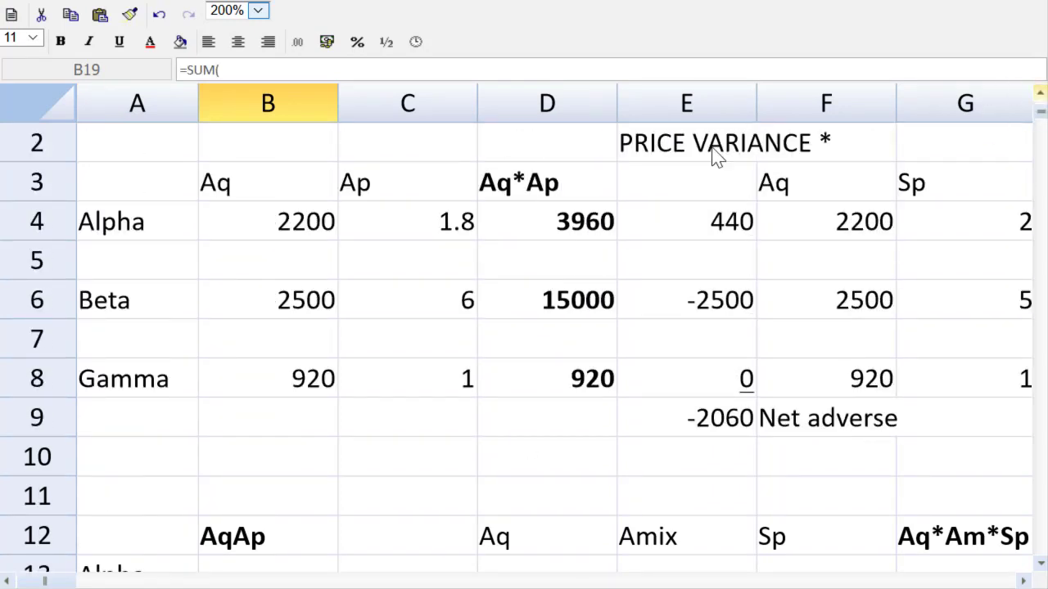
drag(540, 229, 551, 372)
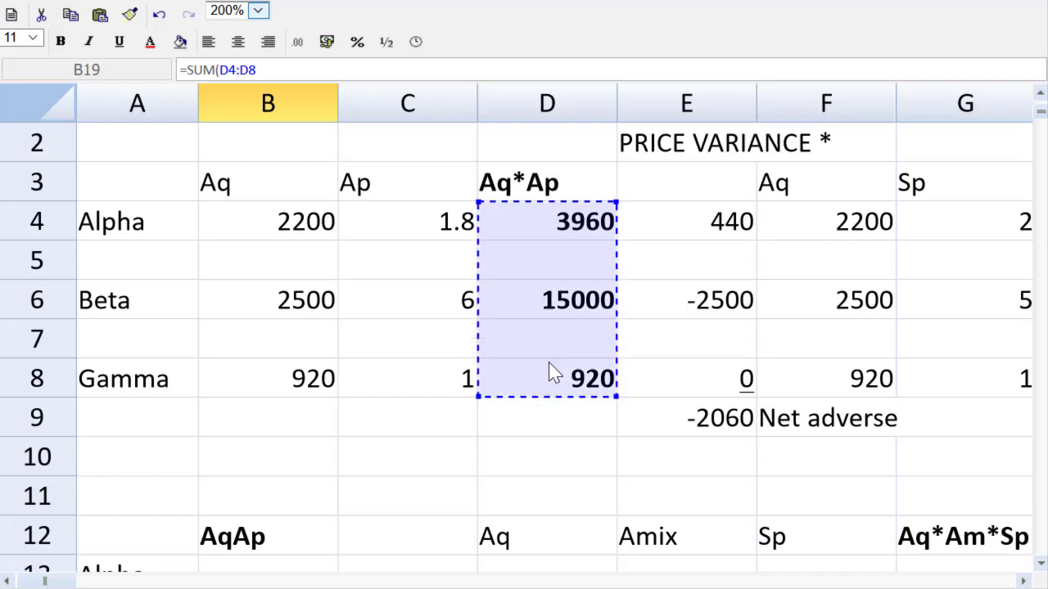
key(Return)
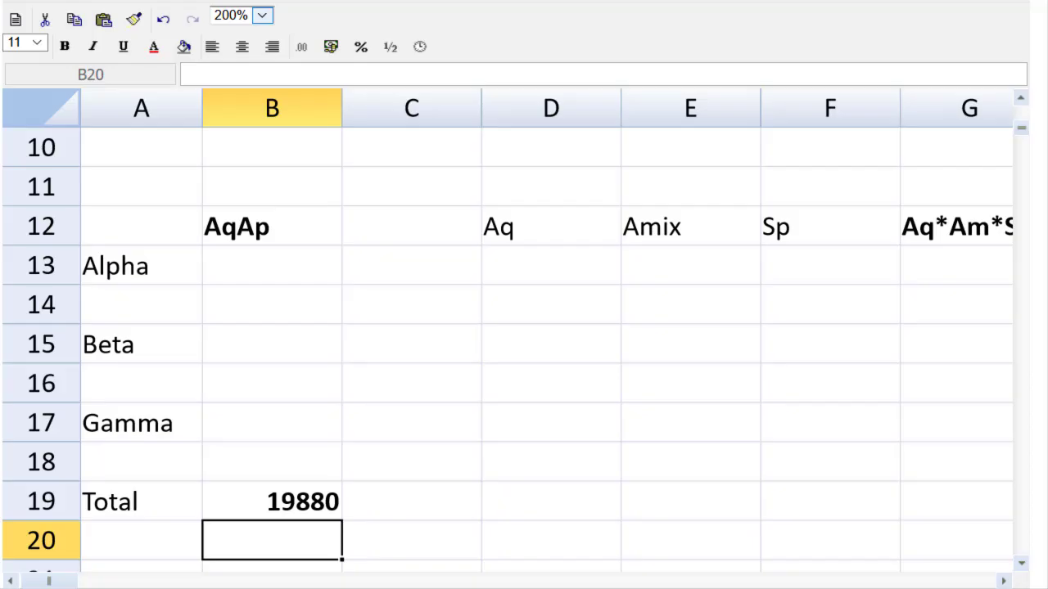
- Enter 5620 as Alpha's Aq in D13 and copy it to the Beta and Gamma rows in D15 and D17
click(577, 232)
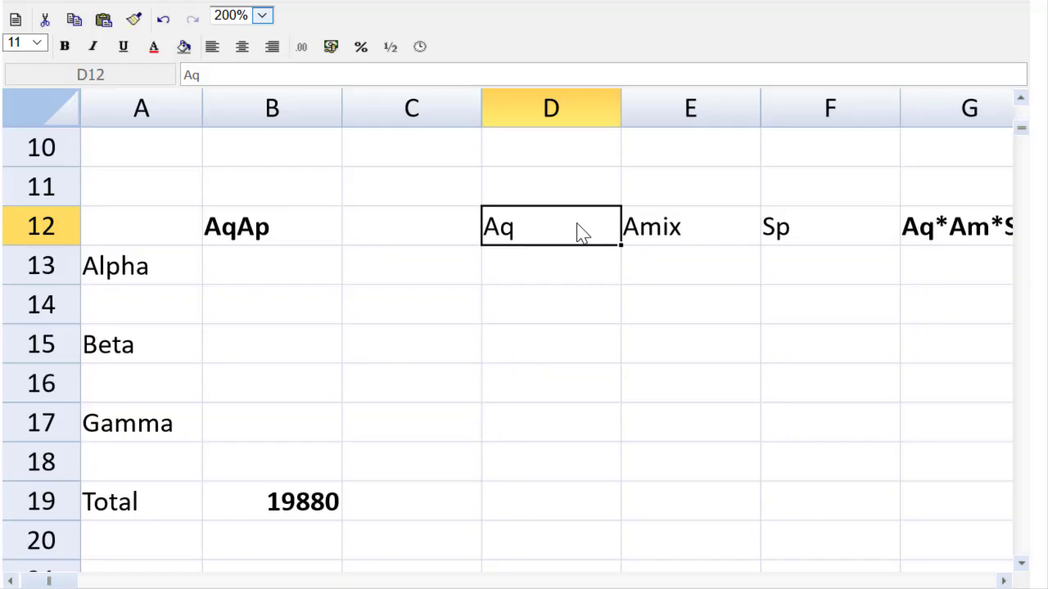
key(Return)
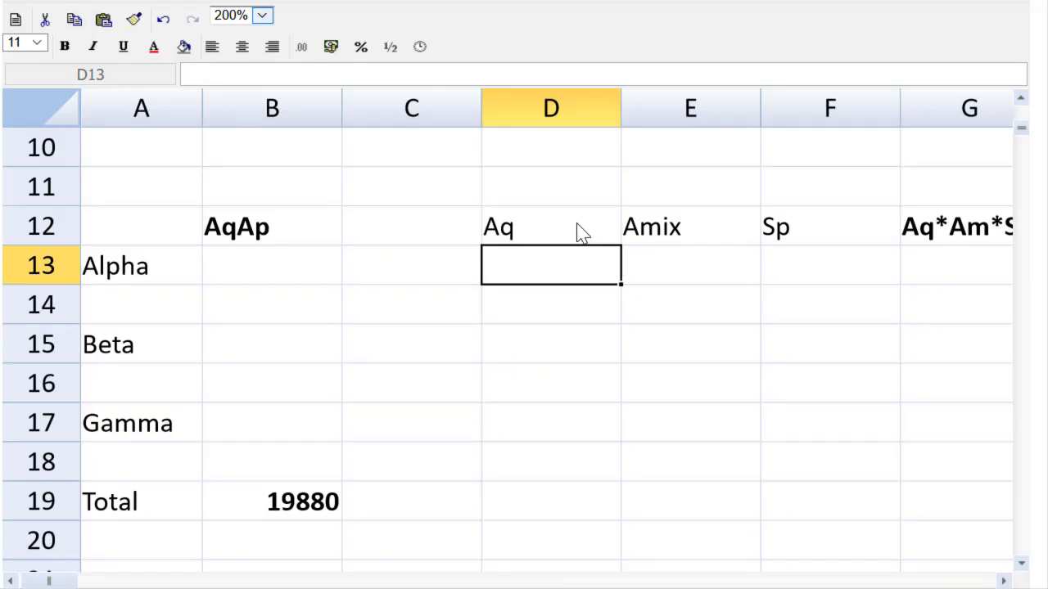
text(5)
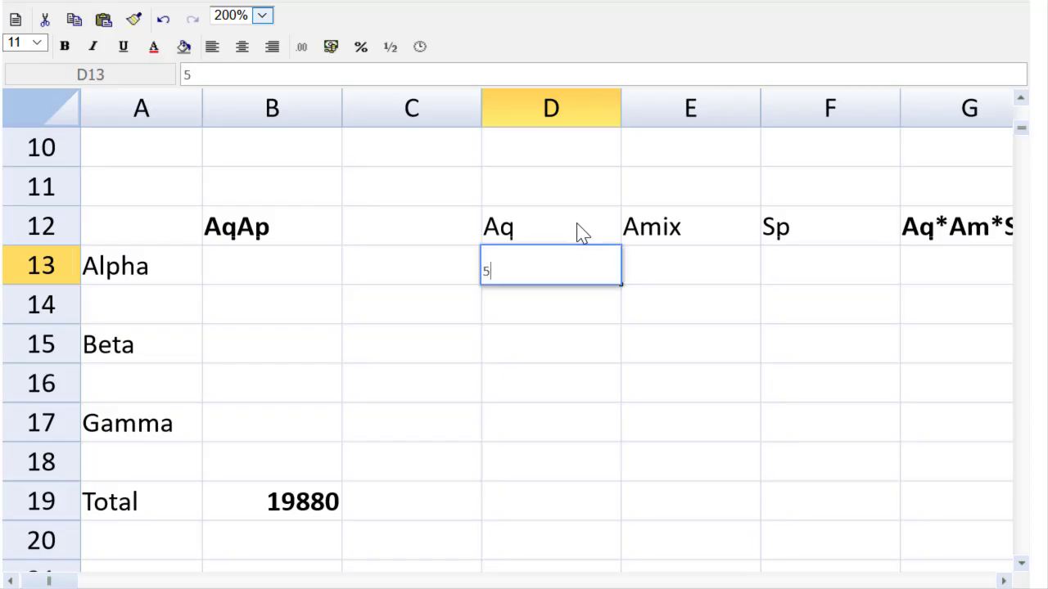
text(620)
key(Return)
key(ctrl+c)
key(Down)
key(Down)
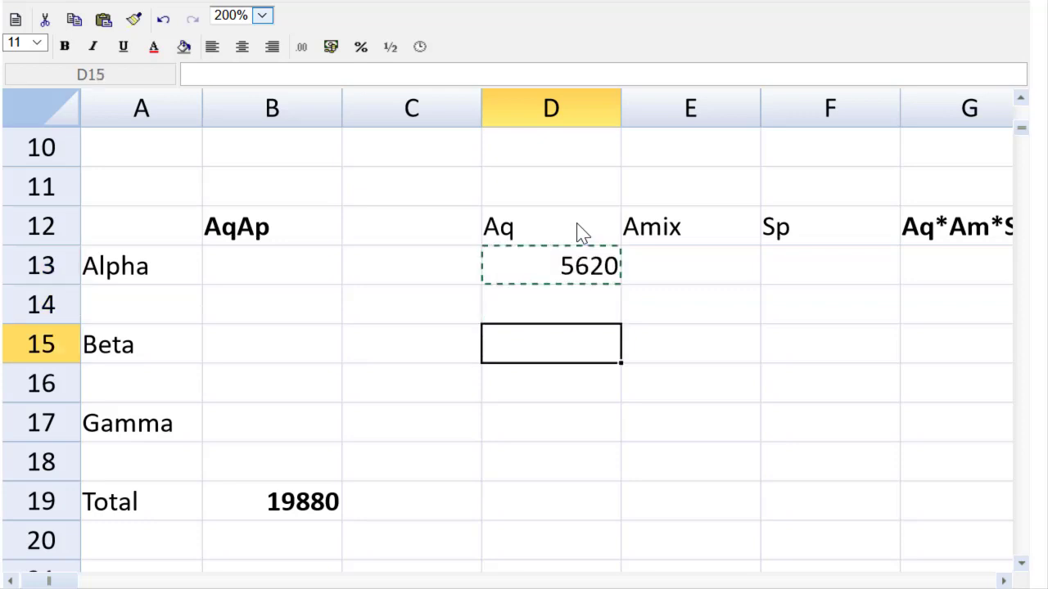
key(Return)
key(Down)
key(Down)
key(ctrl+v)
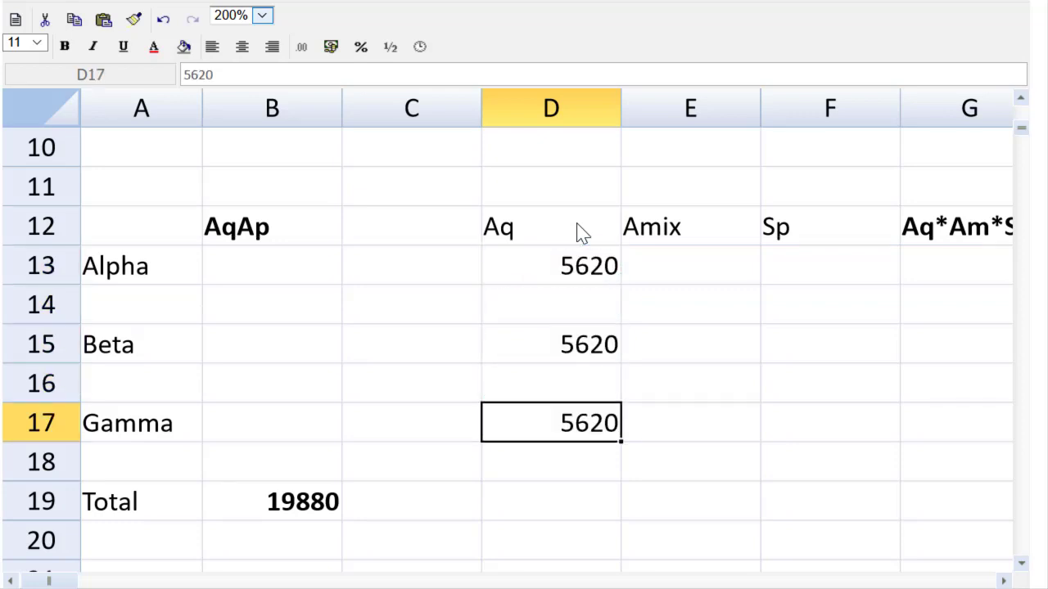
- Enter the Sp values 2 for Alpha in F13, 5 for Beta in F15 and 1 for Gamma in F17
key(Up)
key(Up)
key(Up)
key(Up)
key(Right)
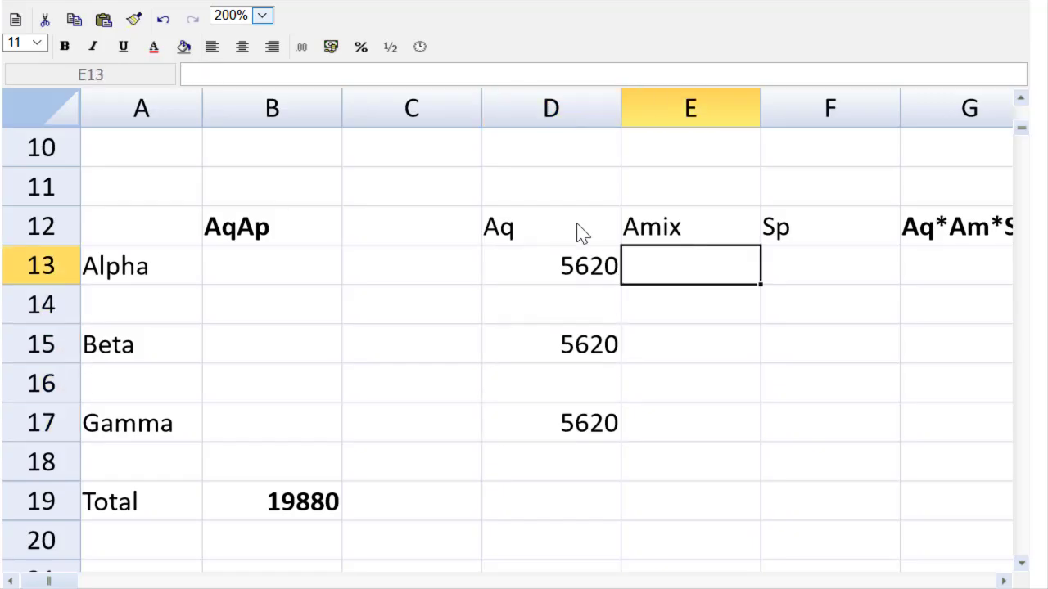
key(Right)
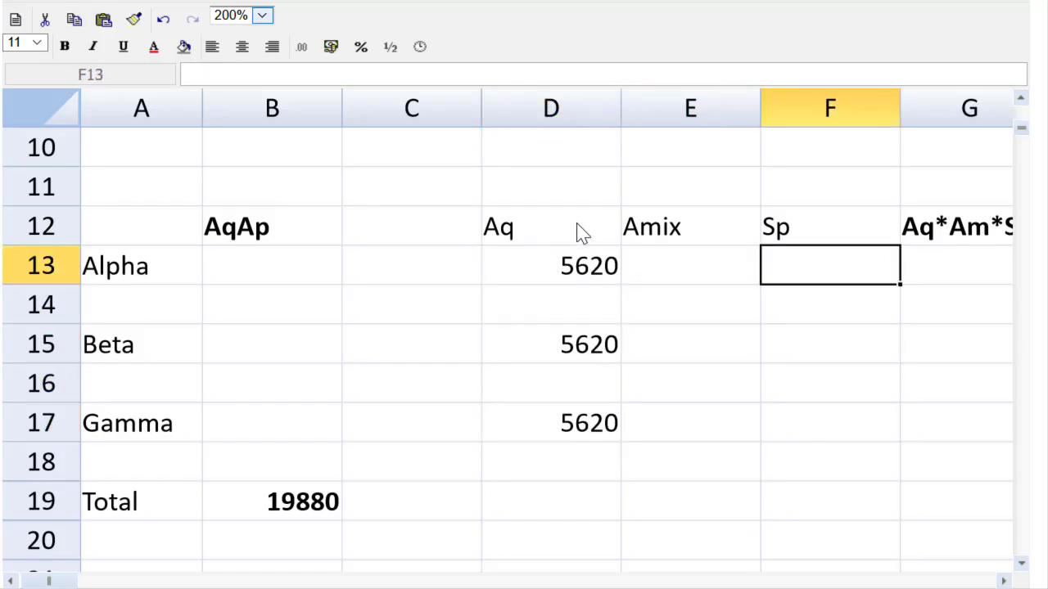
text(2)
key(Return)
key(Down)
text(5)
key(Return)
key(Down)
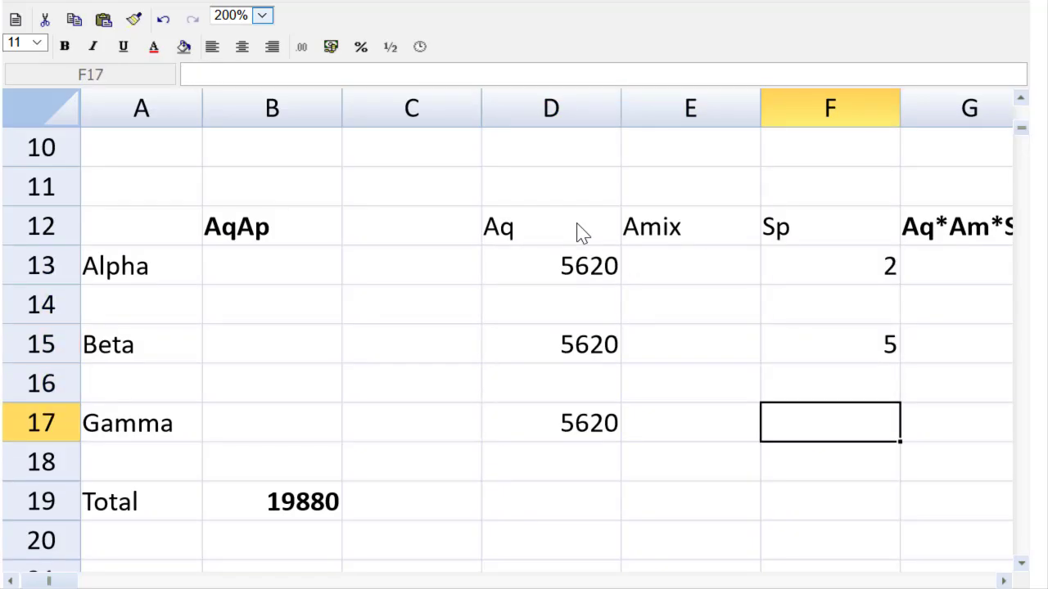
text(1)
key(Return)
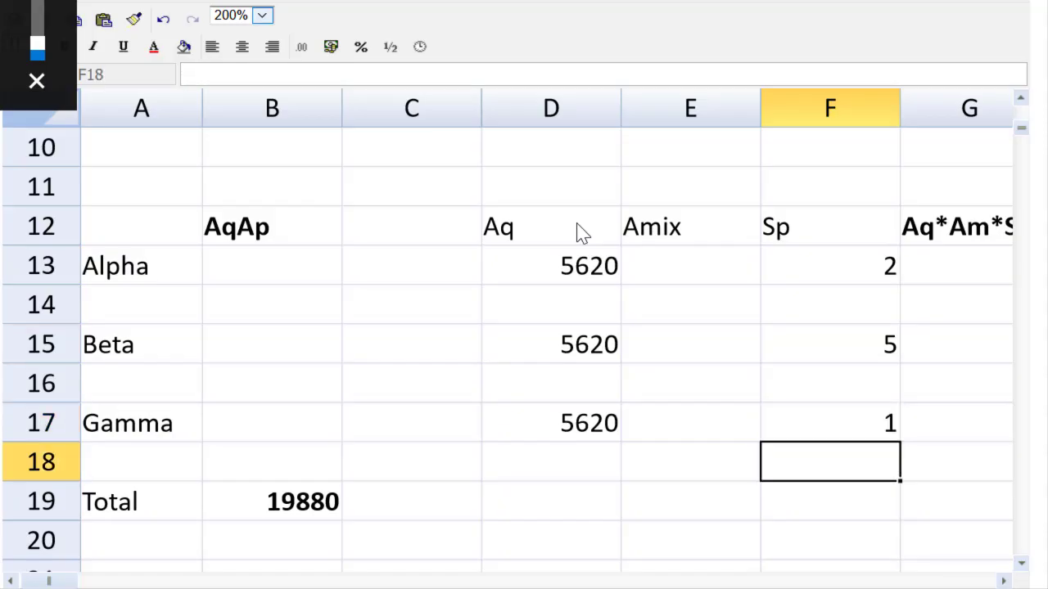
- Calculate Alpha's Amix in E13 with the formula =2200/5620
key(Left)
key(Left)
key(Up)
key(Up)
key(Up)
key(Up)
key(Up)
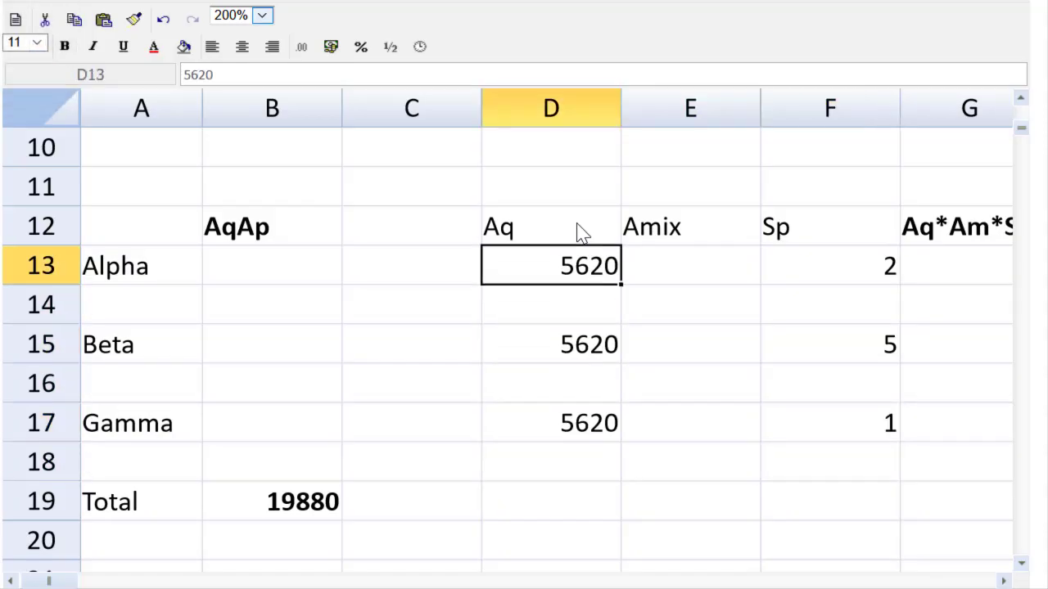
key(Right)
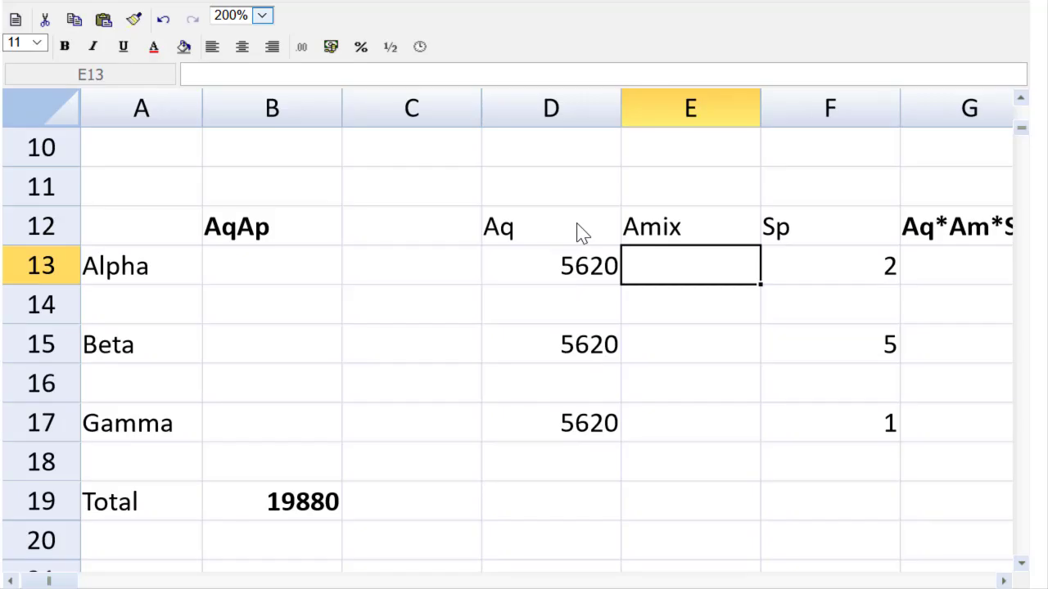
text(=22)
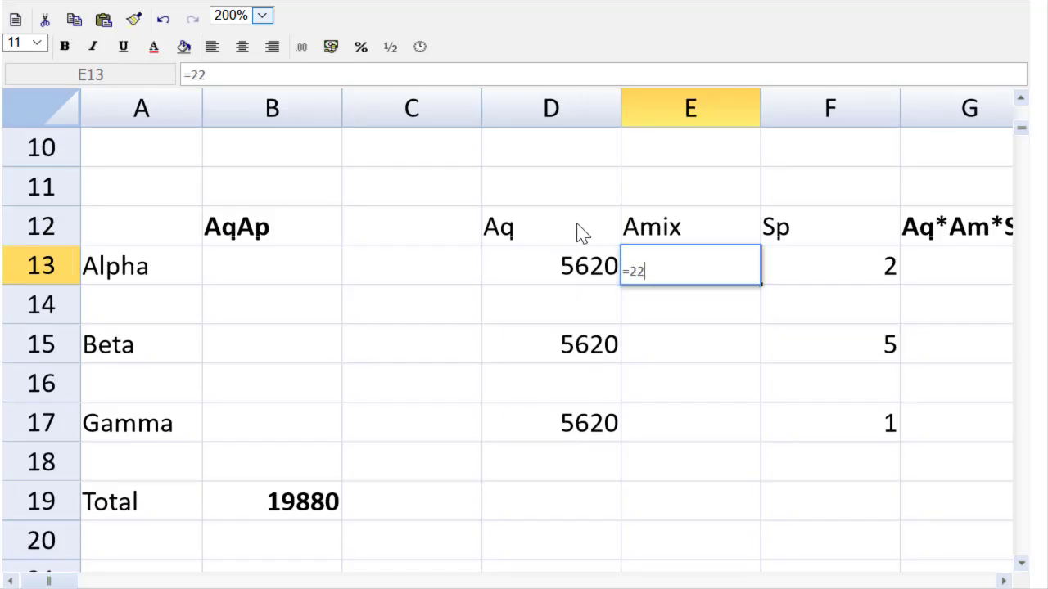
text(00/56)
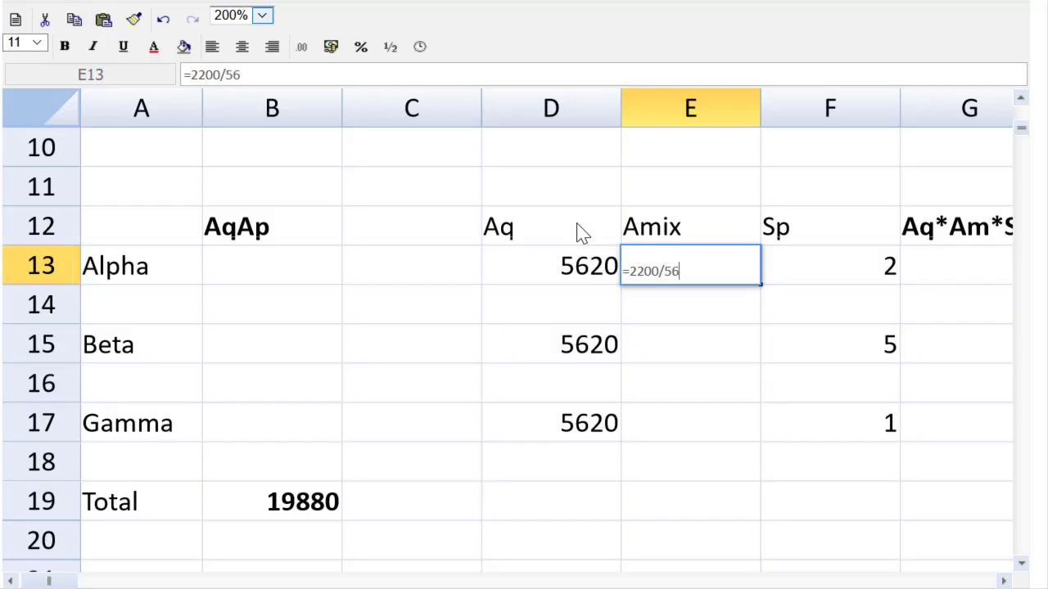
text(20)
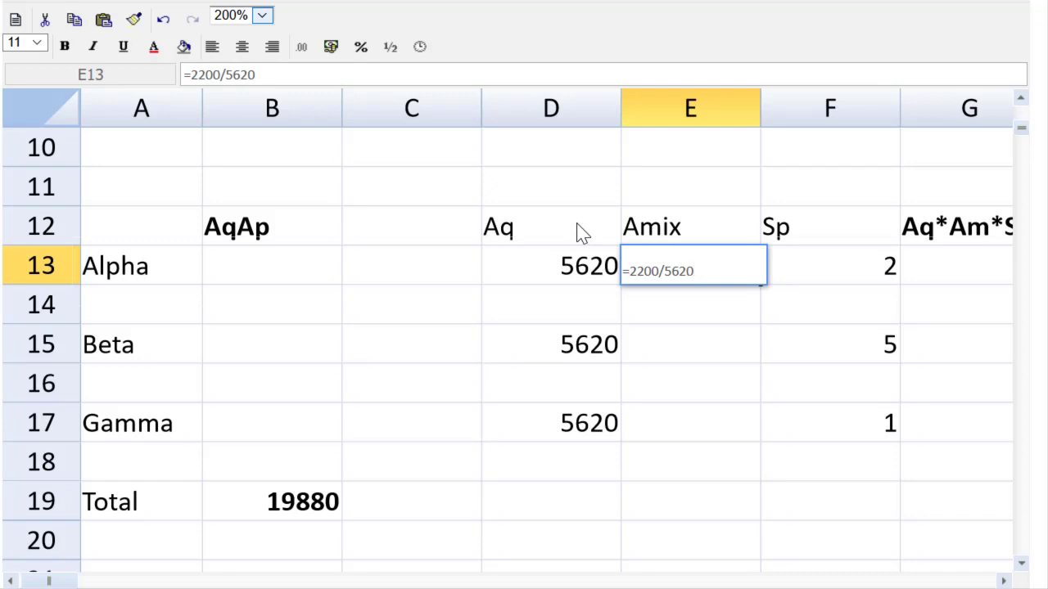
key(Return)
key(Up)
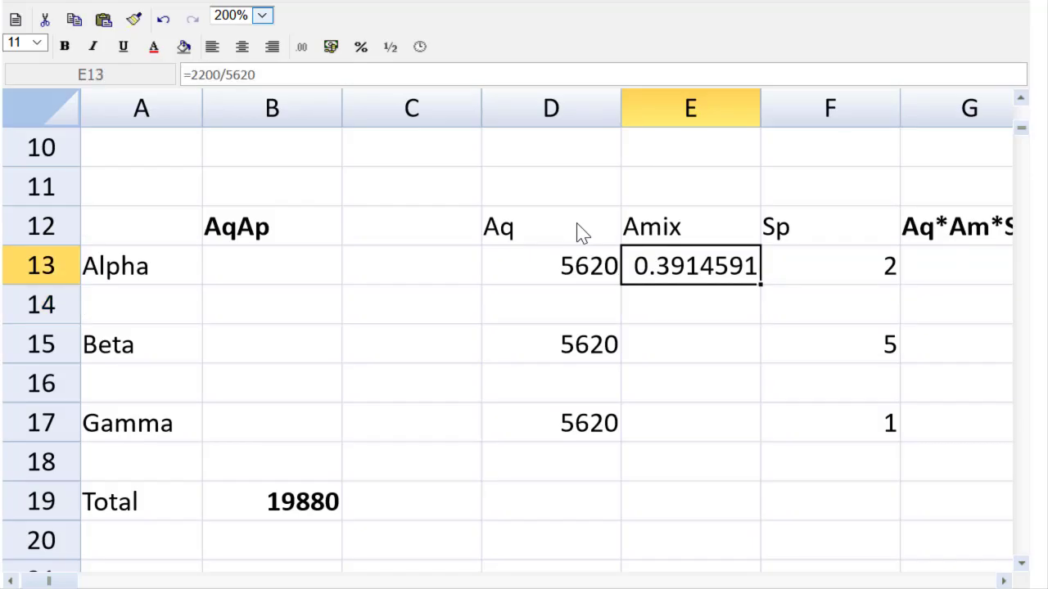
- Copy Alpha's Amix formula from E13 to the Beta and Gamma rows in E15 and E17
key(ctrl+c)
key(Down)
key(Down)
key(ctrl+v)
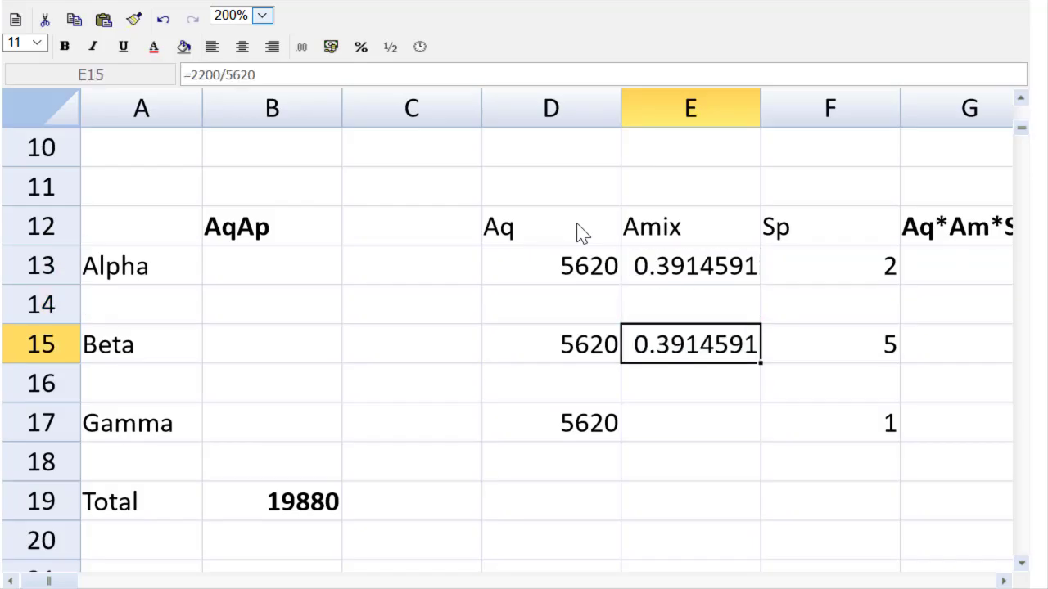
key(Down)
key(Down)
key(ctrl+v)
- Change Beta's Amix formula in E15 to =2500/5620
key(Up)
key(Up)
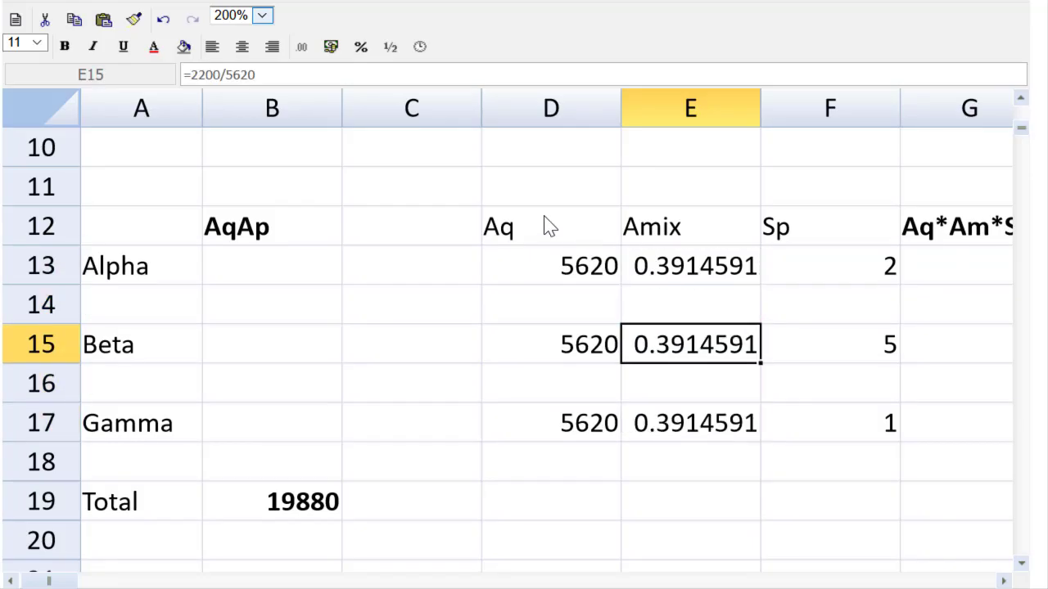
click(224, 79)
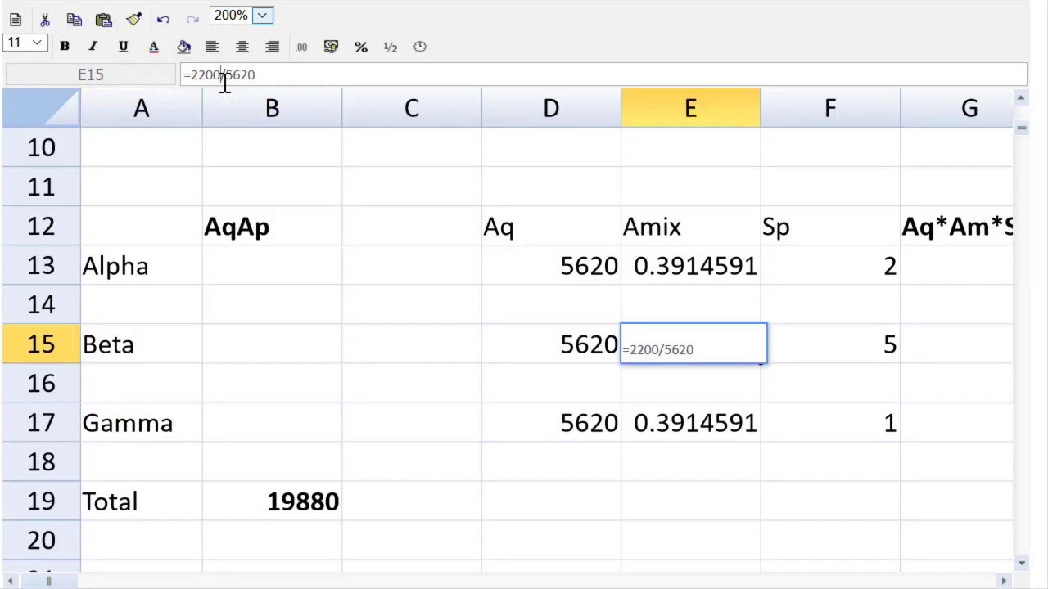
key(BackSpace)
key(BackSpace)
key(BackSpace)
key(BackSpace)
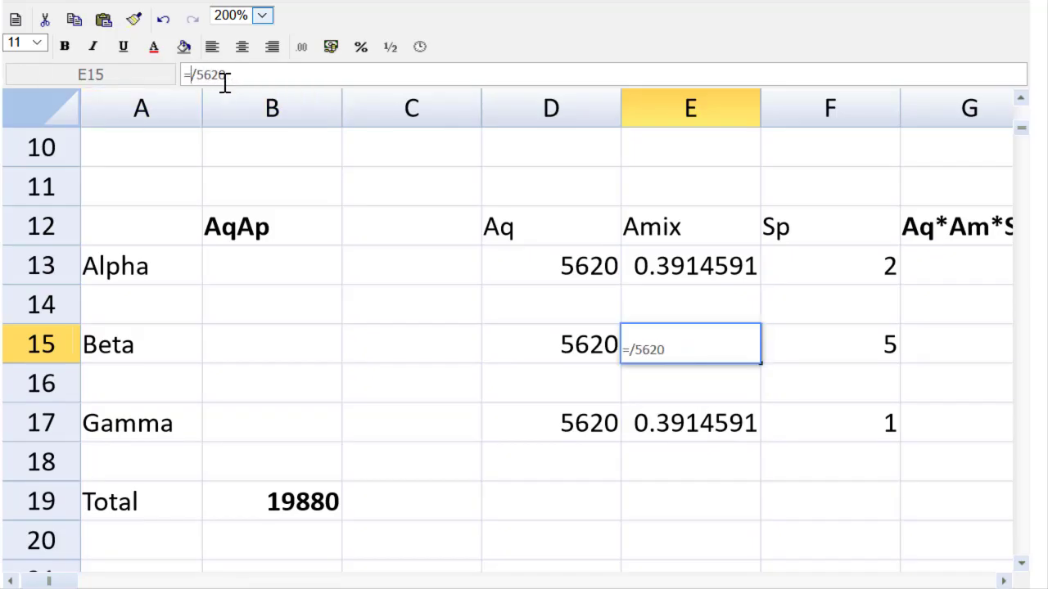
text(2500)
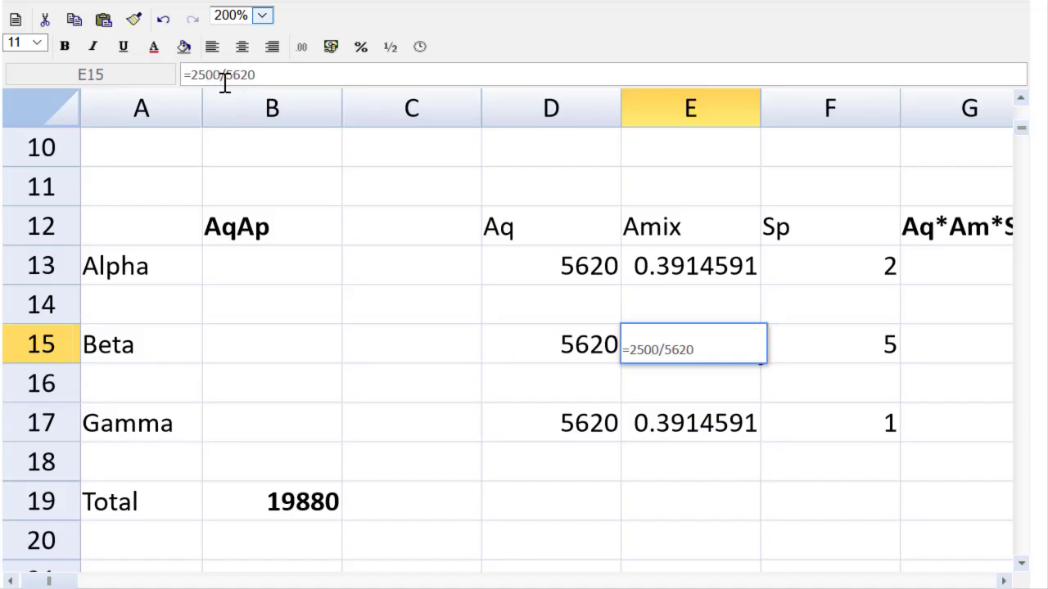
key(Return)
- Change Gamma's Amix formula in E17 to =920/5620
key(Down)
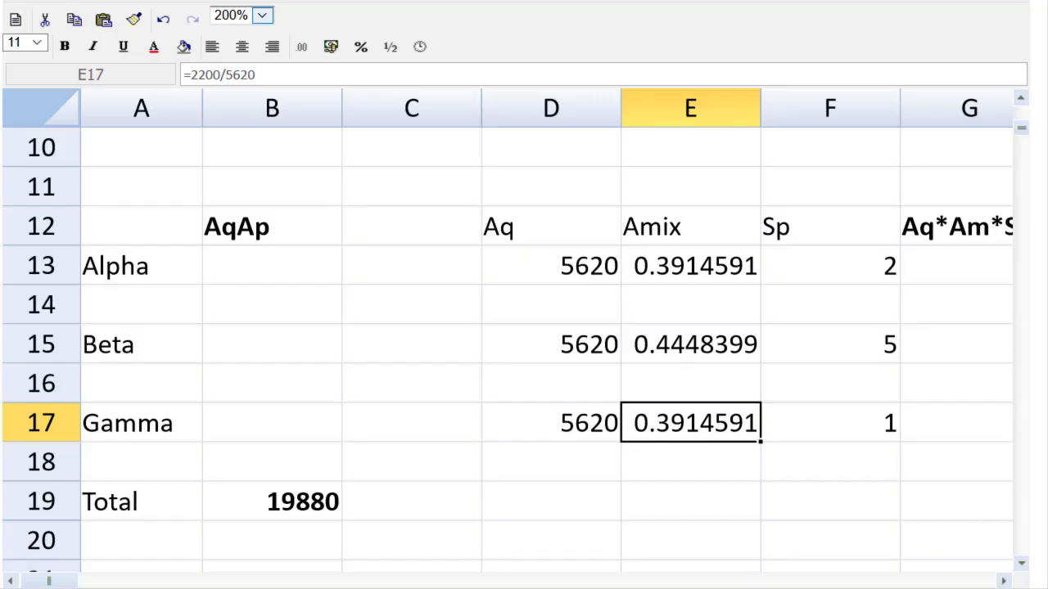
click(217, 80)
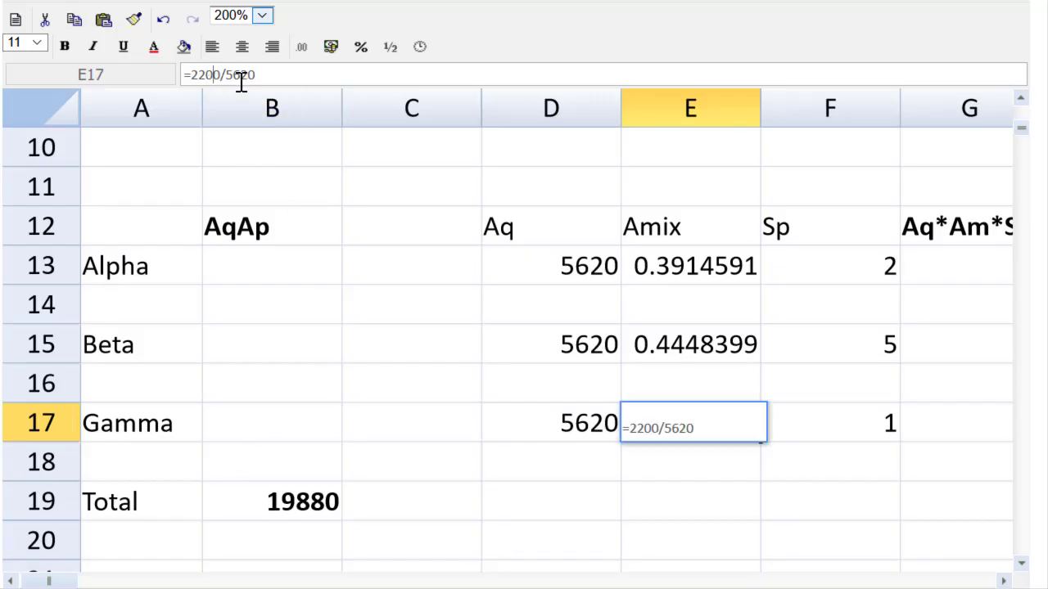
key(BackSpace)
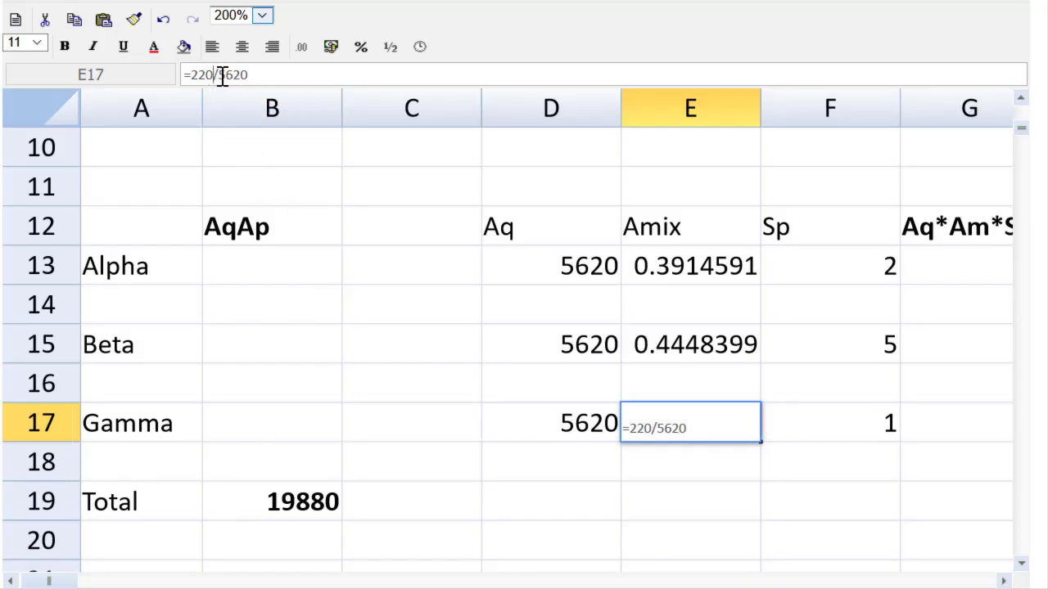
key(BackSpace)
key(BackSpace)
key(BackSpace)
text(9)
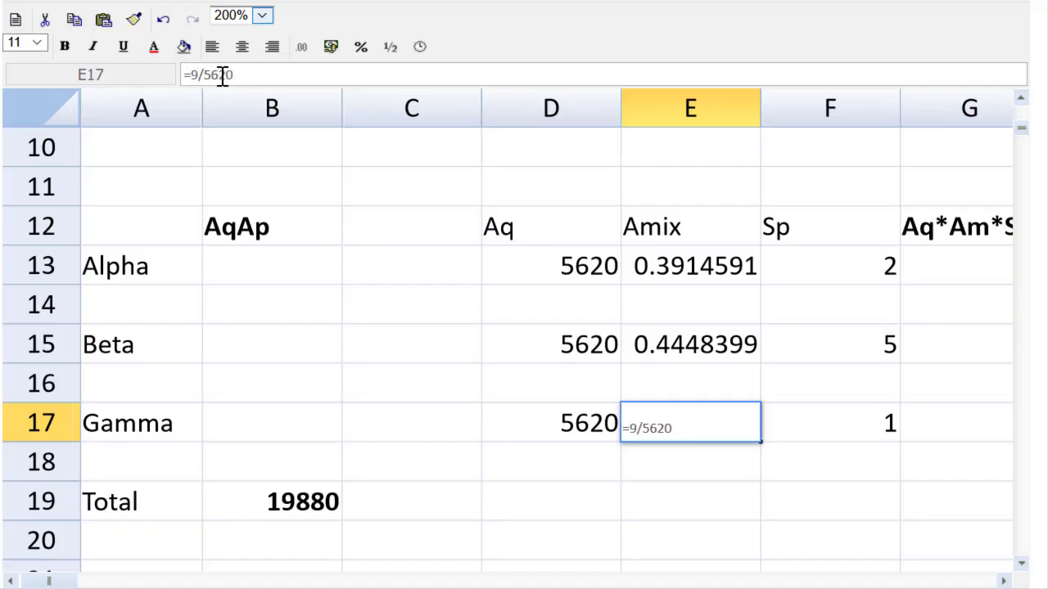
text(20)
key(Return)
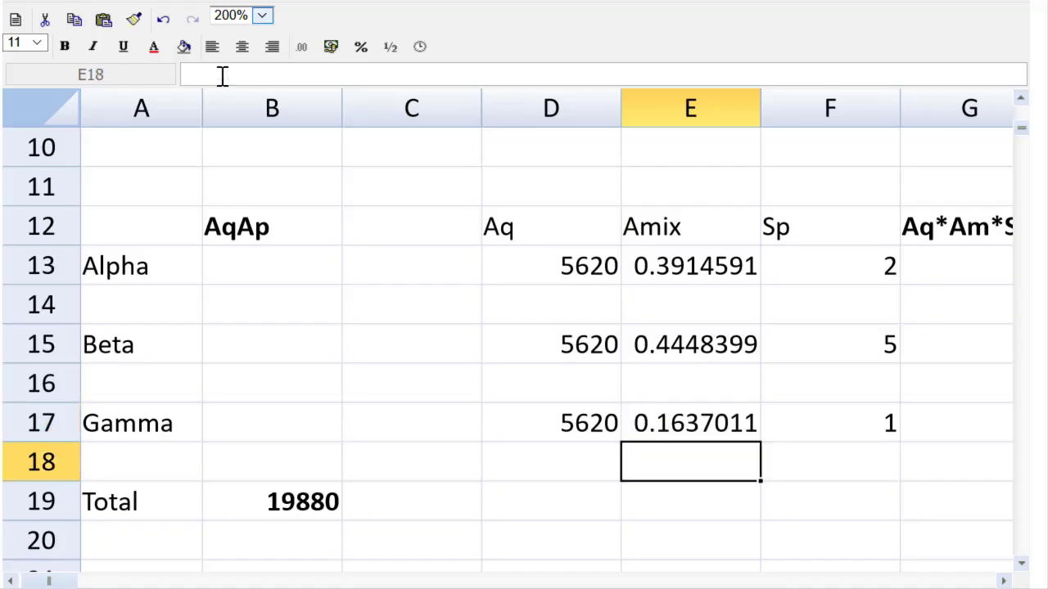
- Sum the Amix proportions E13:E17 in E18 and select that cell again
click(222, 74)
text(=sum()
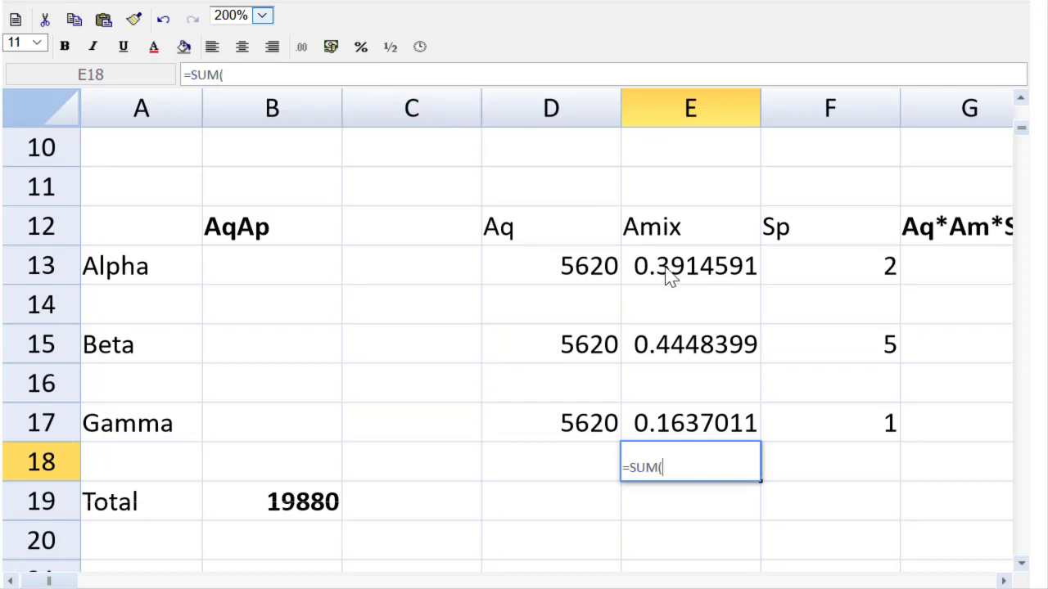
drag(666, 274, 666, 423)
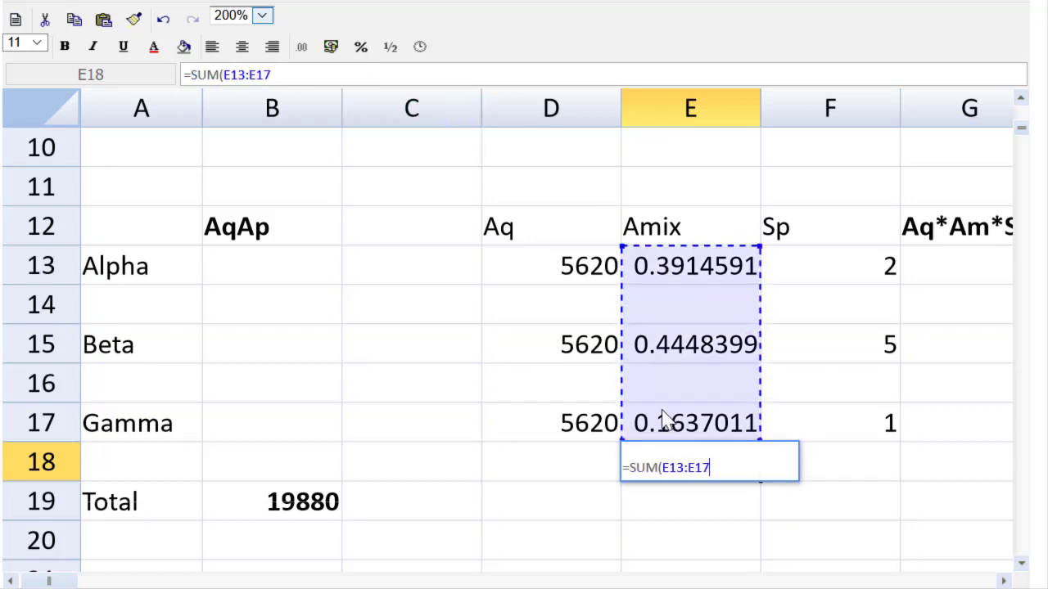
key(Return)
key(Up)
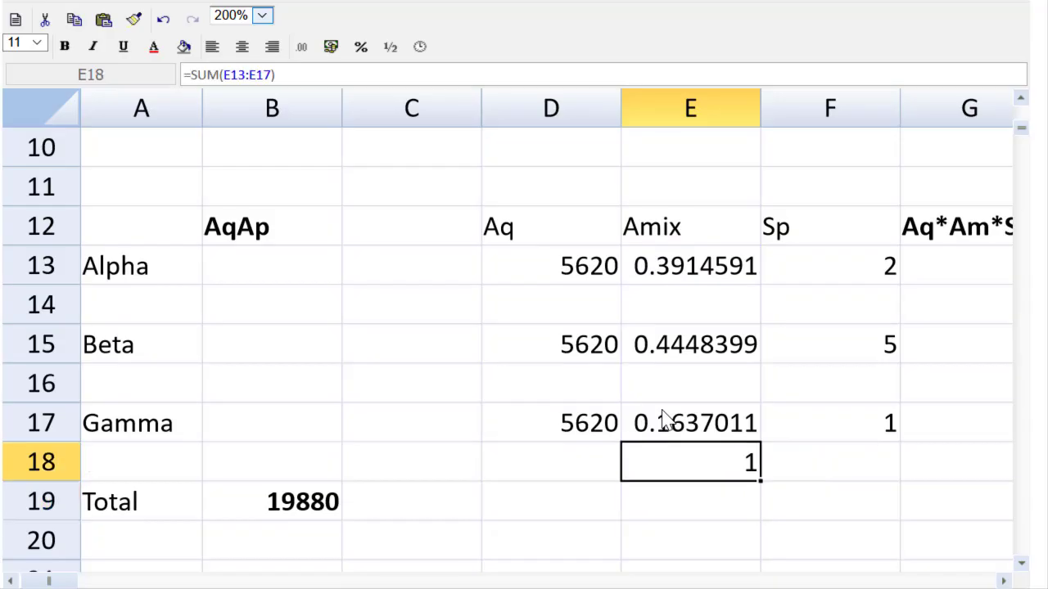
- Clear the Amix check sum from E18 below the Gamma row
key(BackSpace)
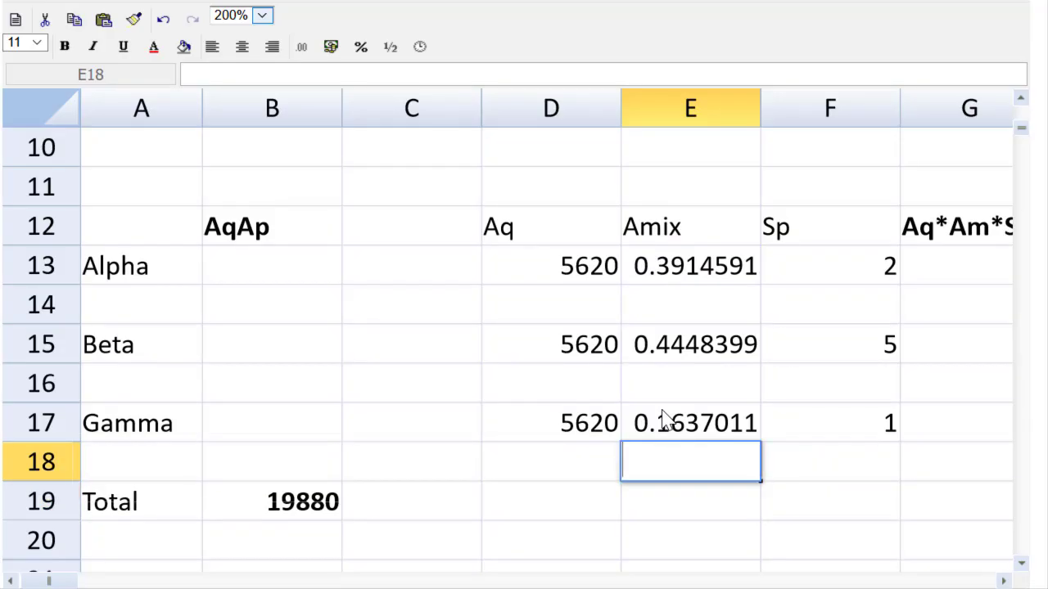
click(709, 288)
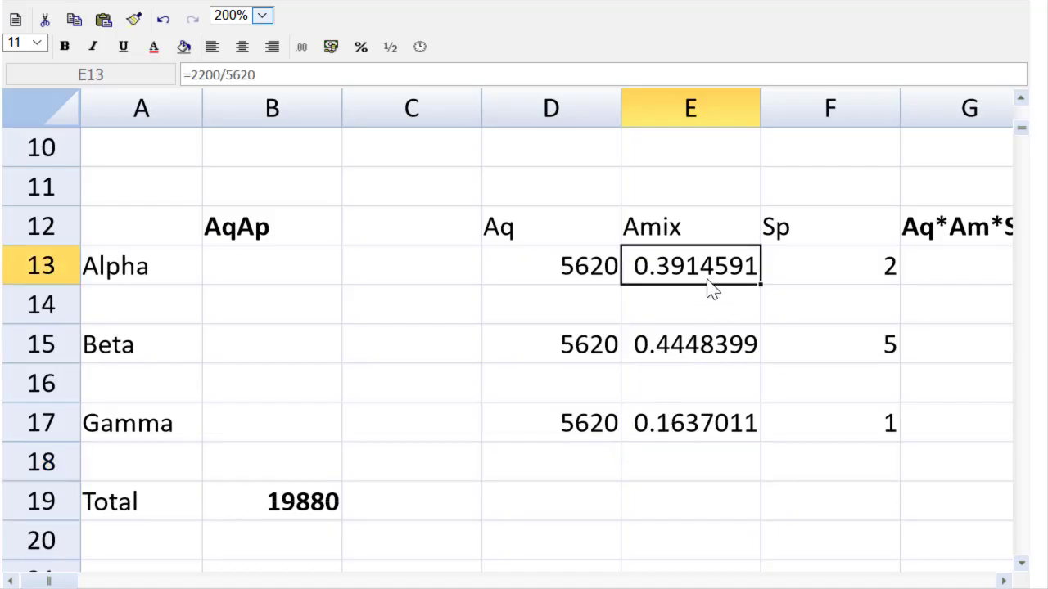
- Calculate Alpha's Aq*Am*Sp value in G13 with the formula =D13*E13*F13
key(Right)
key(Right)
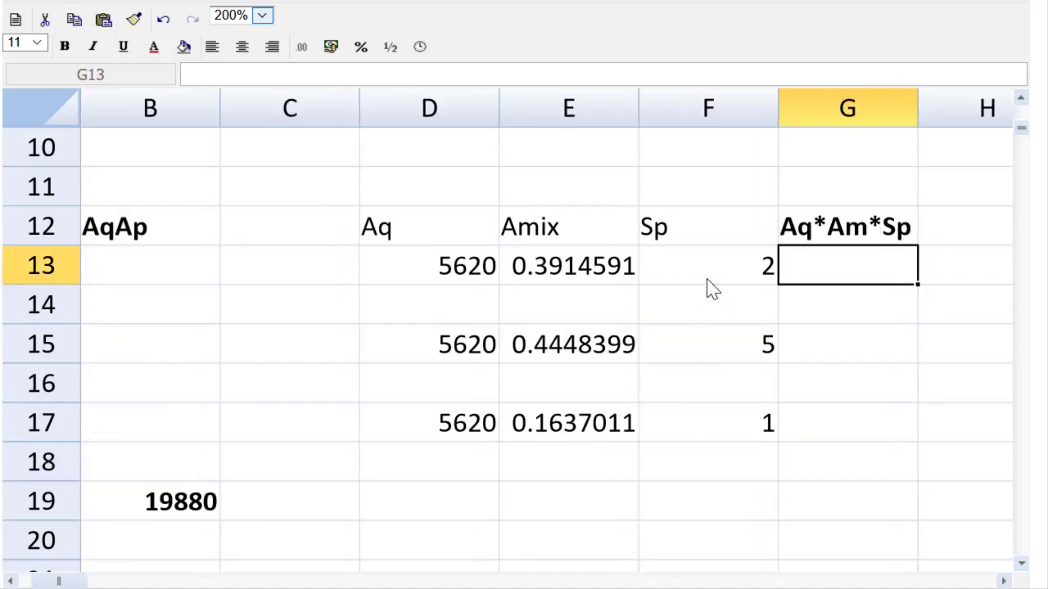
text(=)
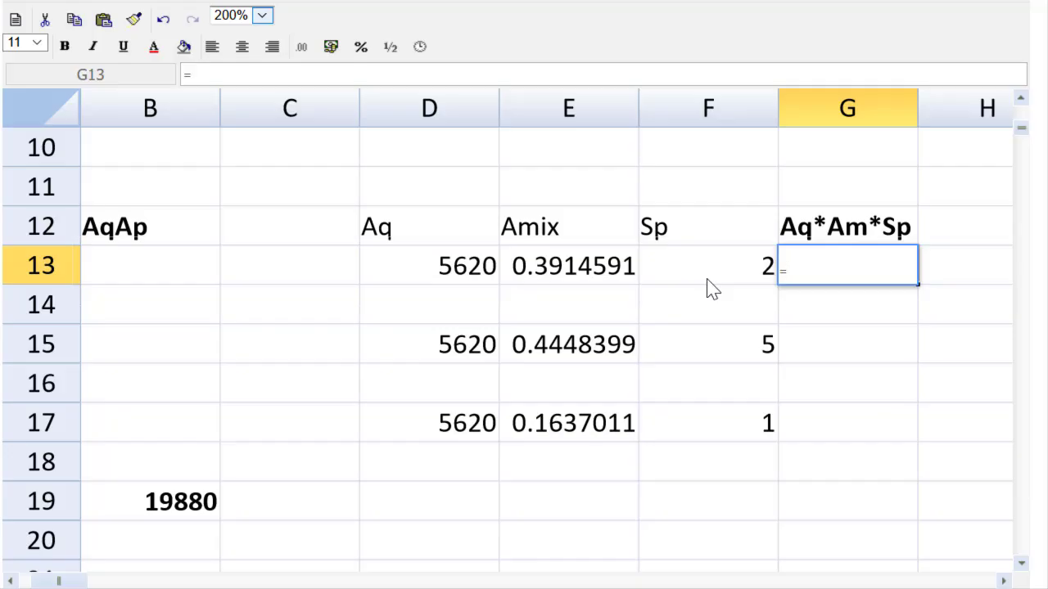
click(466, 276)
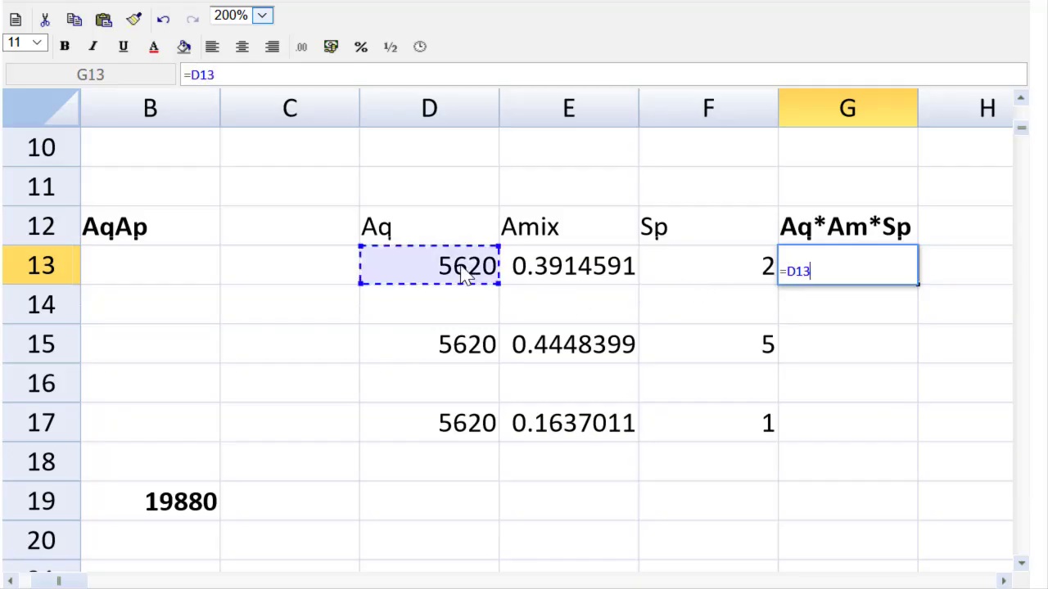
text(*)
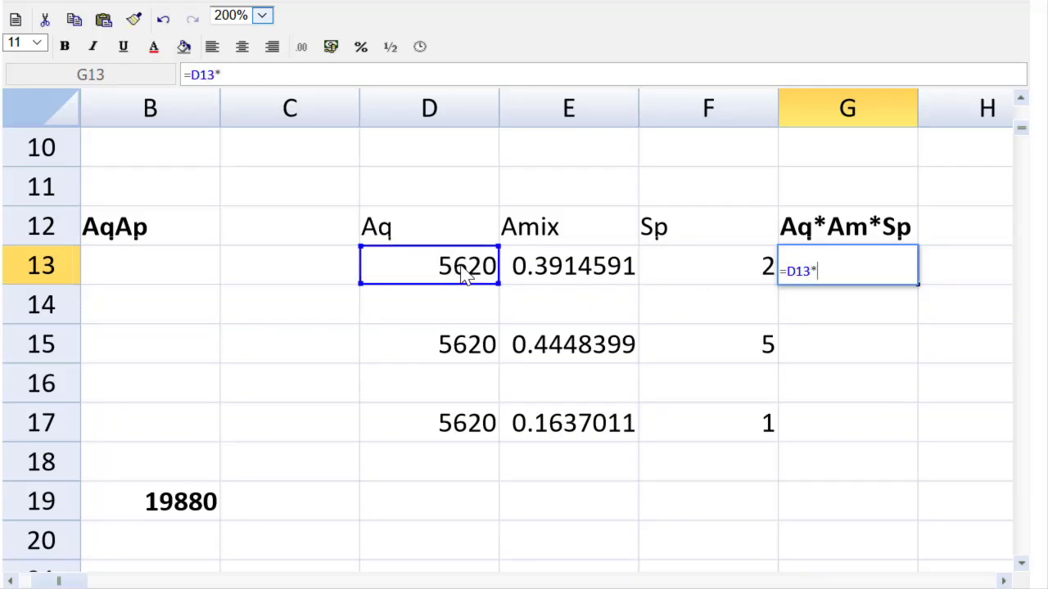
key(Right)
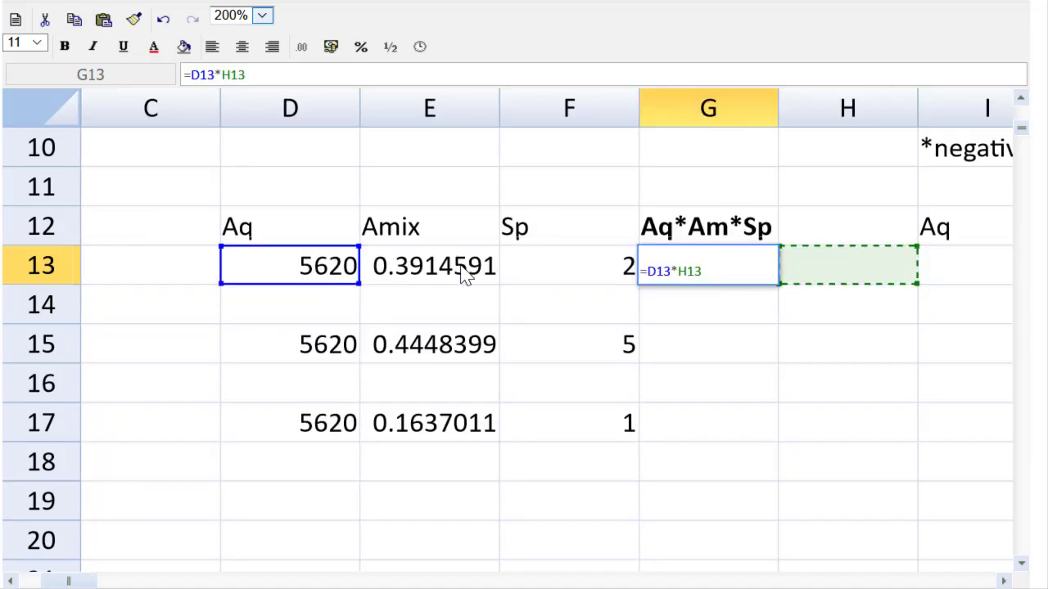
click(422, 274)
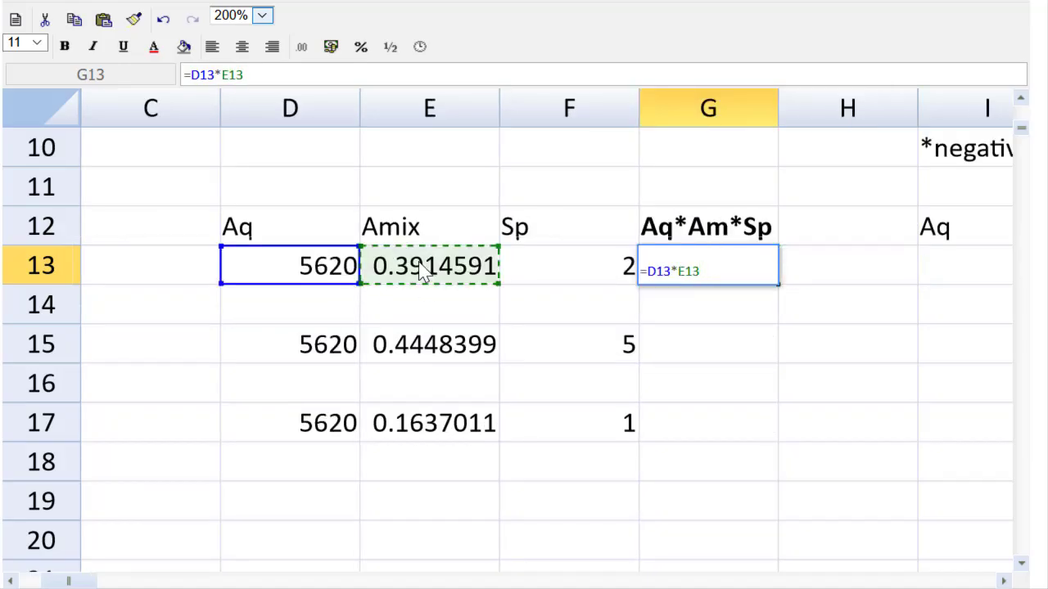
text(*)
click(567, 274)
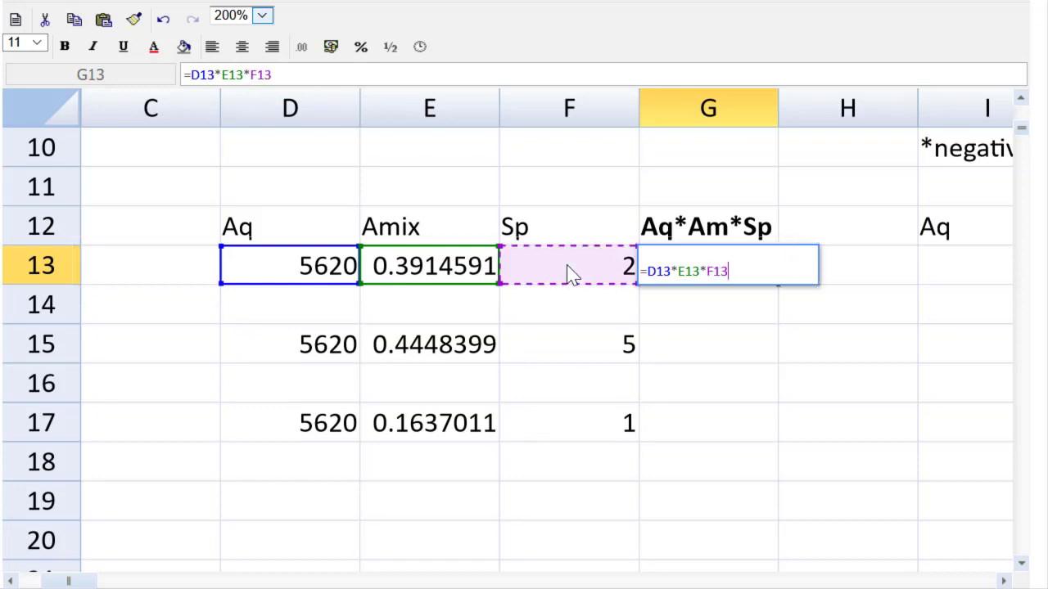
key(Return)
key(Up)
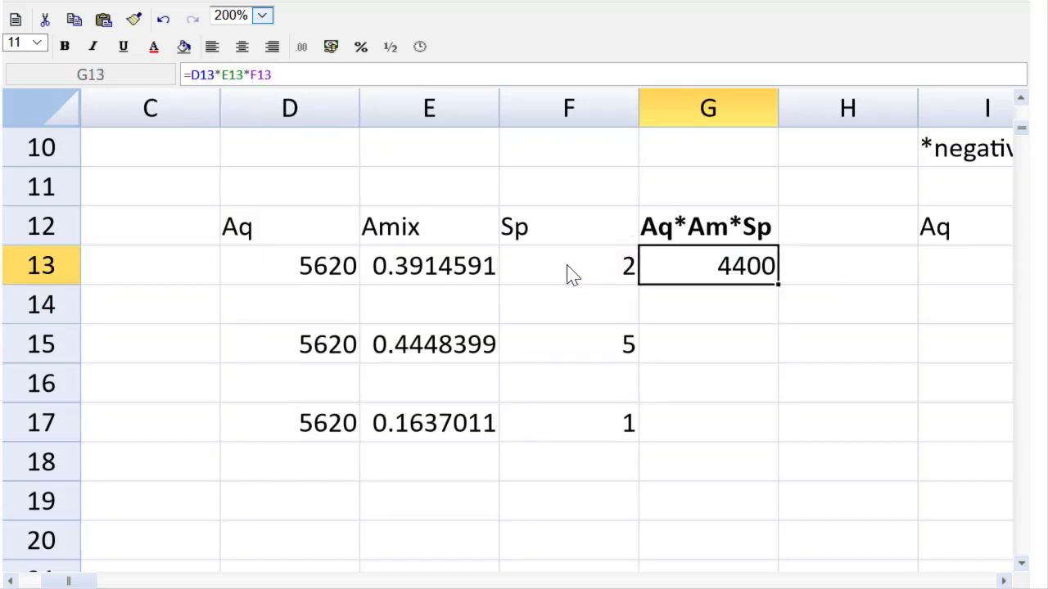
- Copy Alpha's Aq*Am*Sp formula from G13 to the Beta and Gamma rows in G15 and G17
key(ctrl+c)
key(Down)
key(Down)
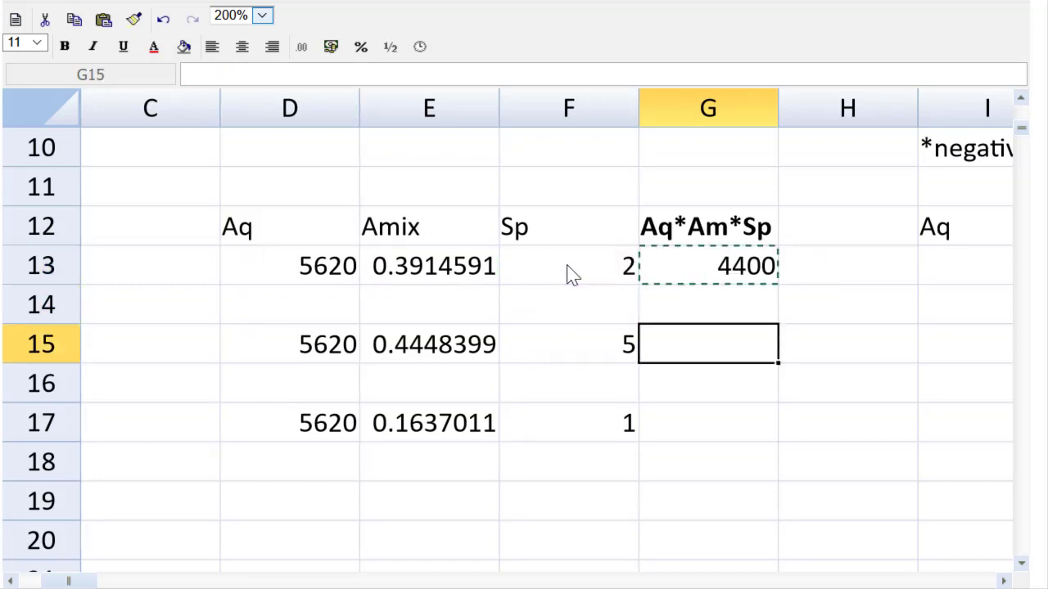
key(ctrl+v)
key(Down)
key(Down)
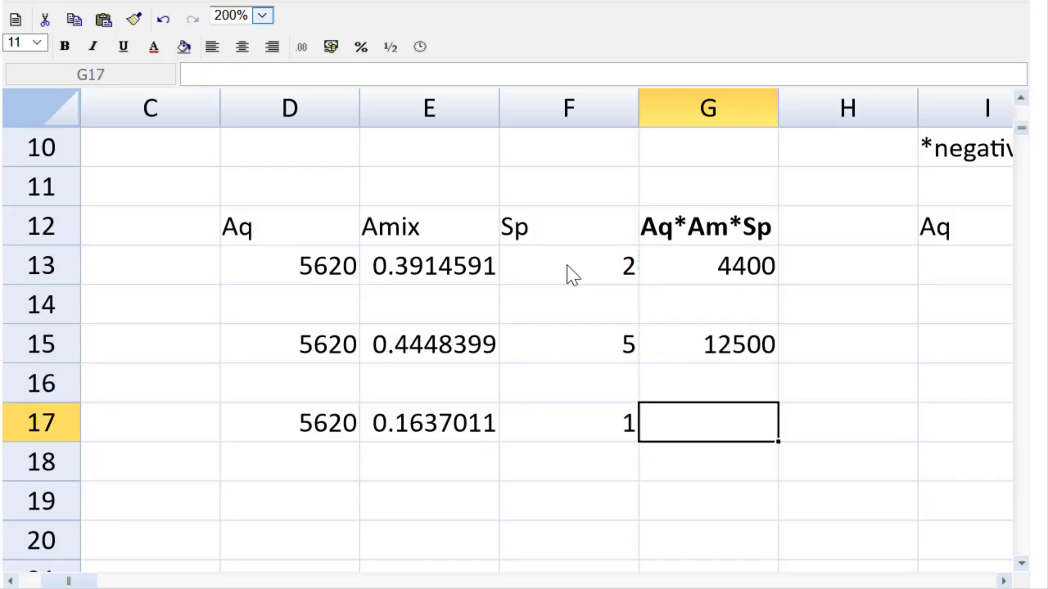
key(ctrl+v)
key(Down)
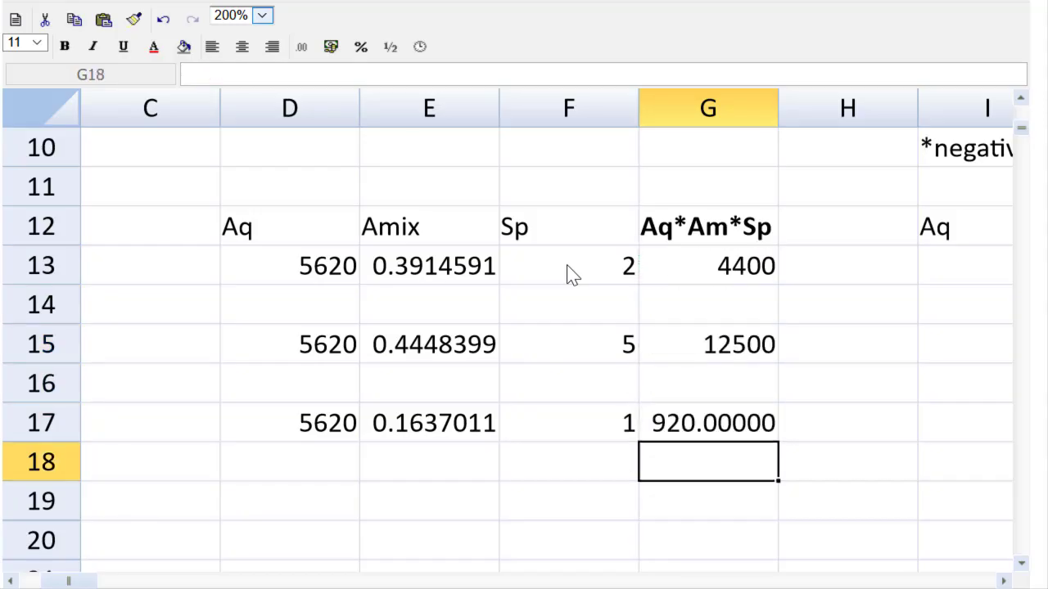
- Total the Aq*Am*Sp values G13:G17 in G18 and underline Gamma's value in G17
text(=)
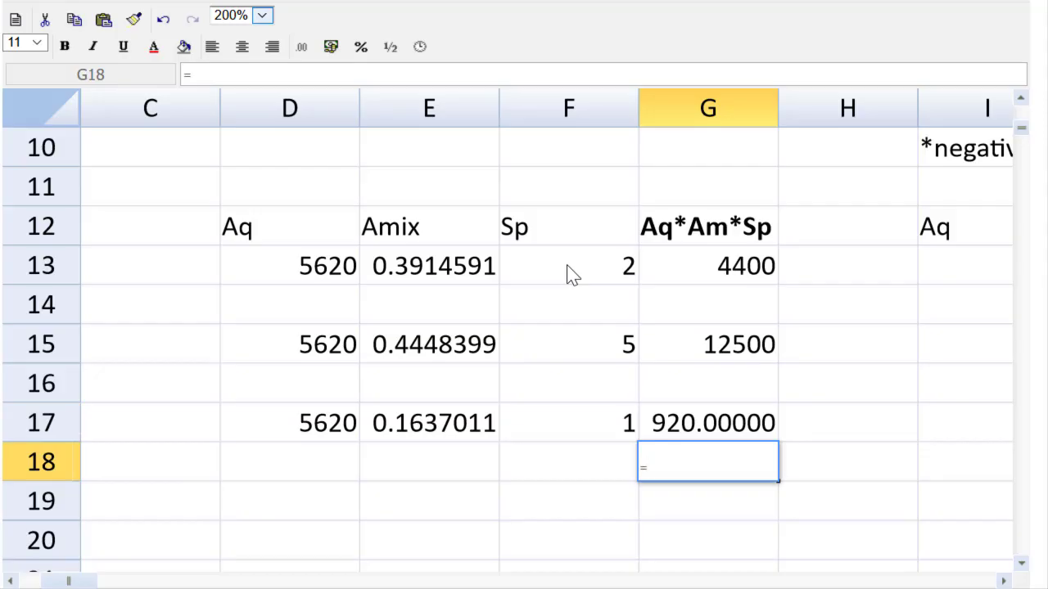
text(sum()
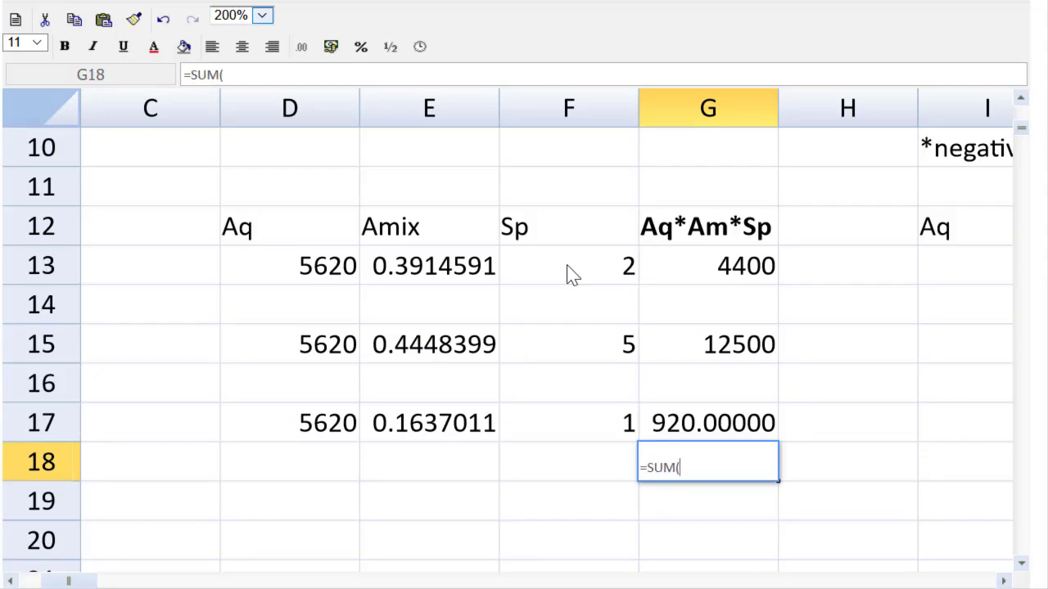
click(702, 273)
drag(709, 305, 712, 421)
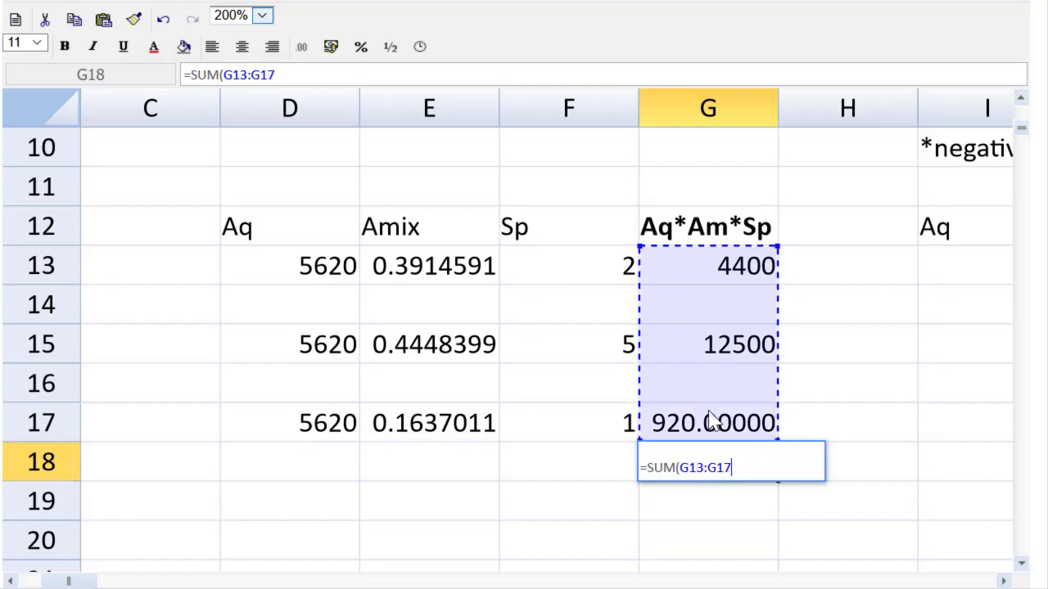
key(Return)
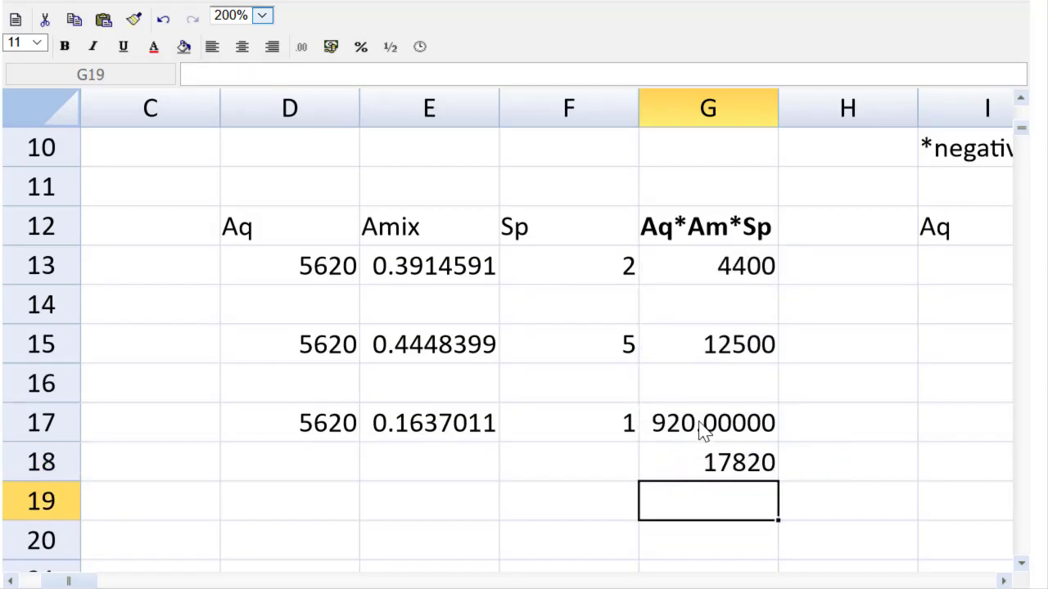
click(702, 431)
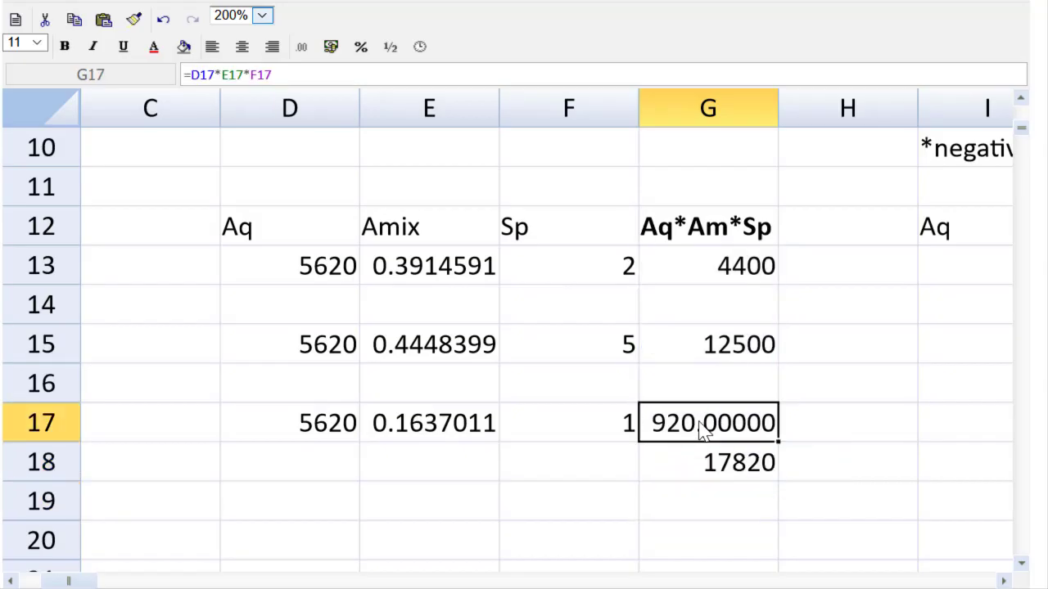
click(123, 47)
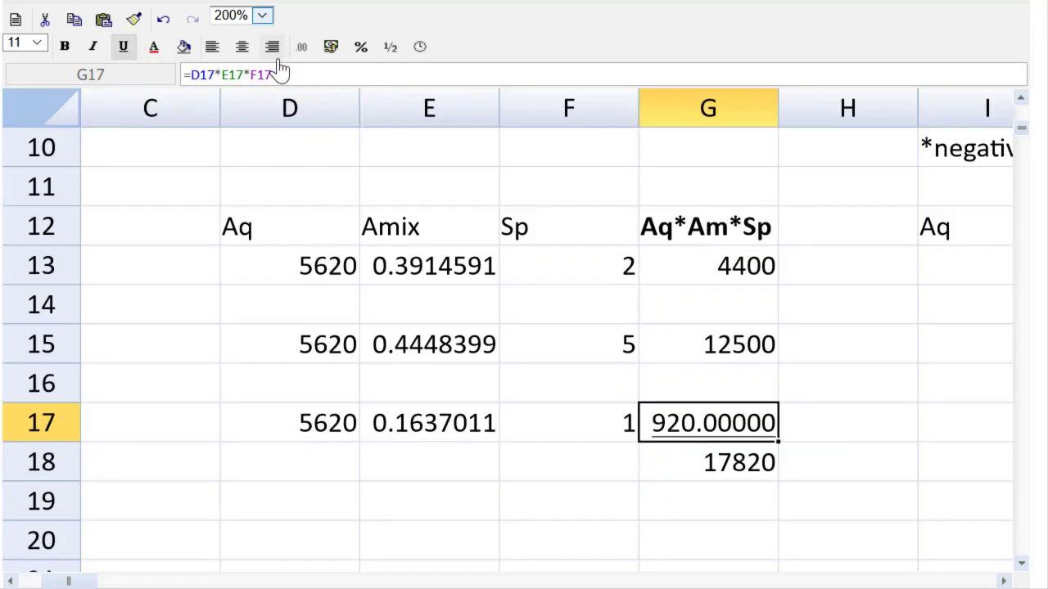
- Sum the Aq*Sp values H4:H8 of the price/usage table in H9
click(263, 16)
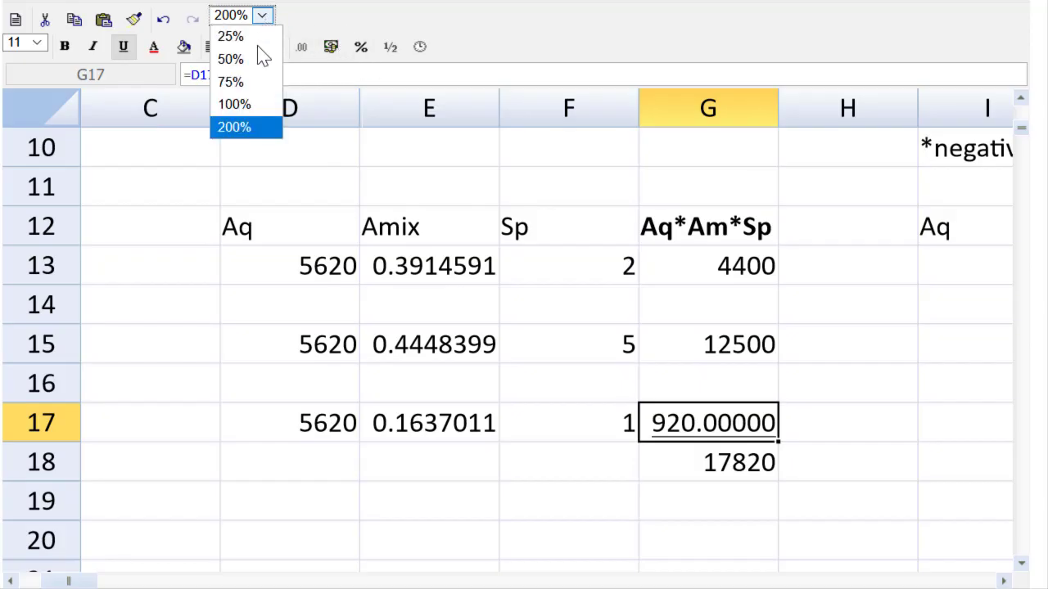
click(260, 107)
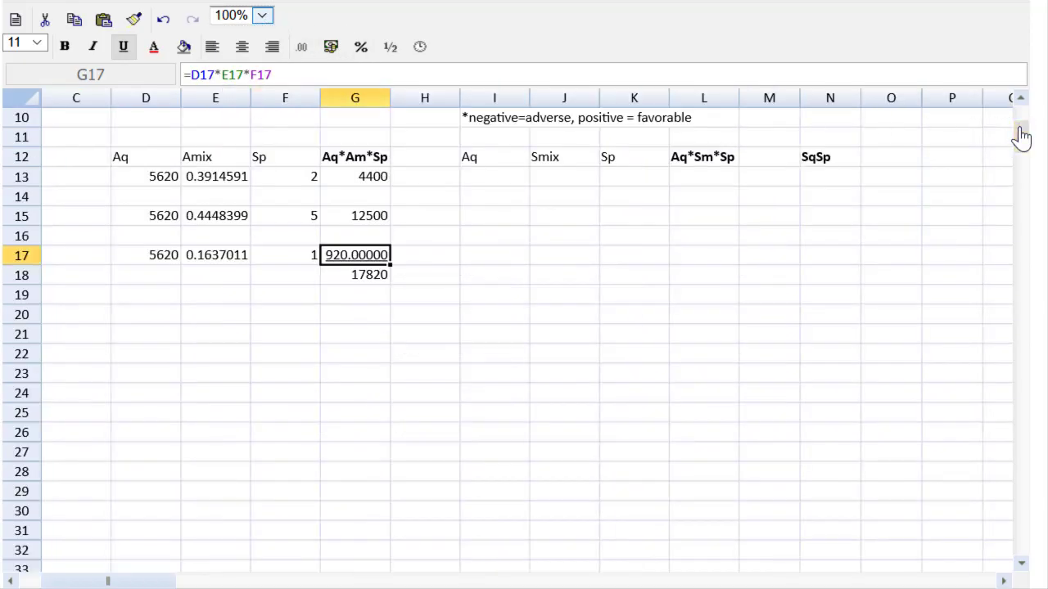
drag(1020, 140, 1018, 114)
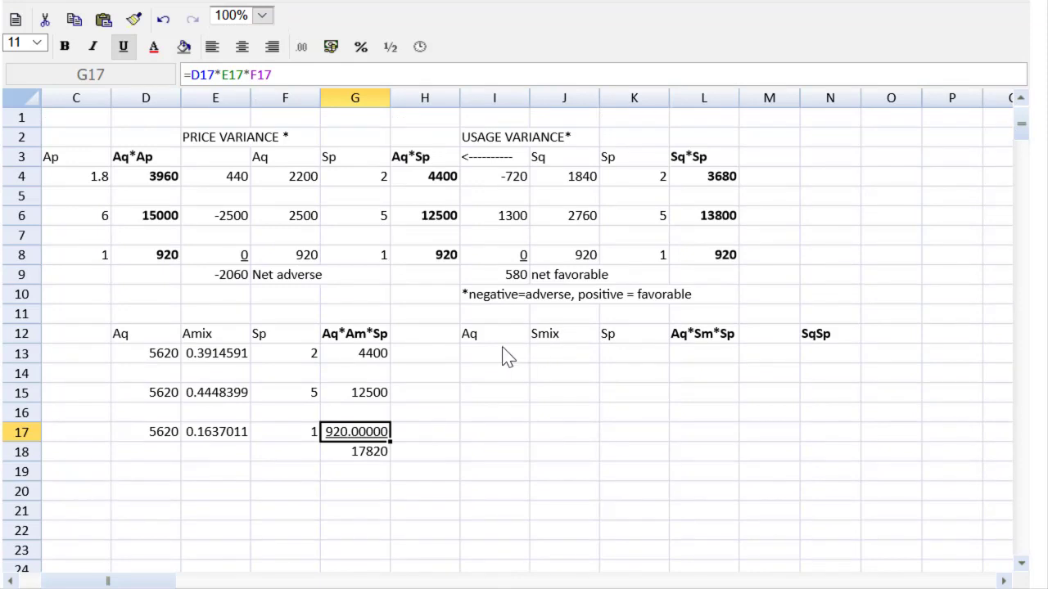
click(425, 283)
text(=s)
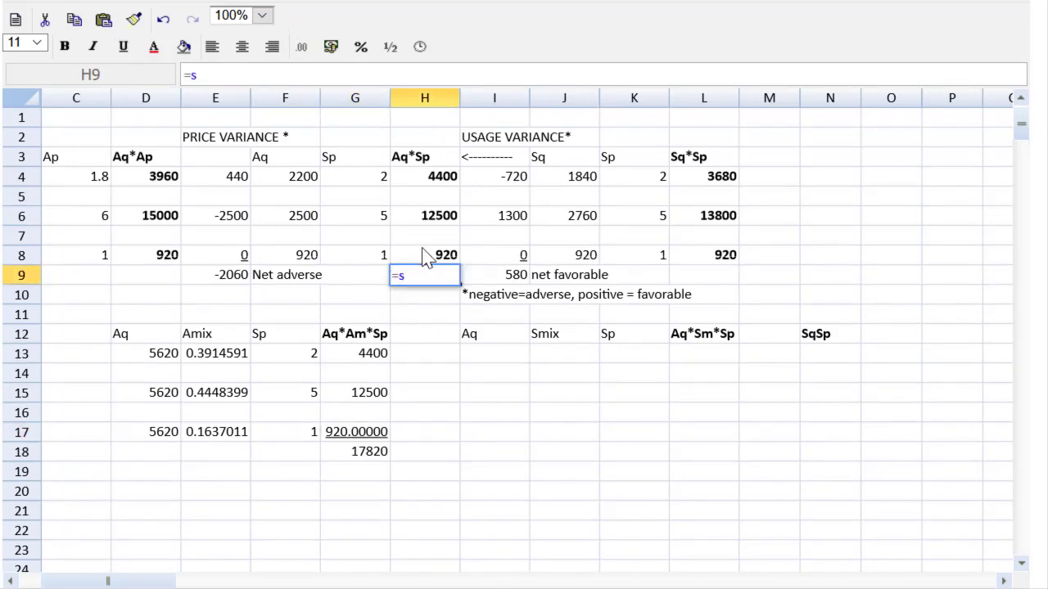
text(um()
drag(408, 185, 404, 250)
text())
key(Return)
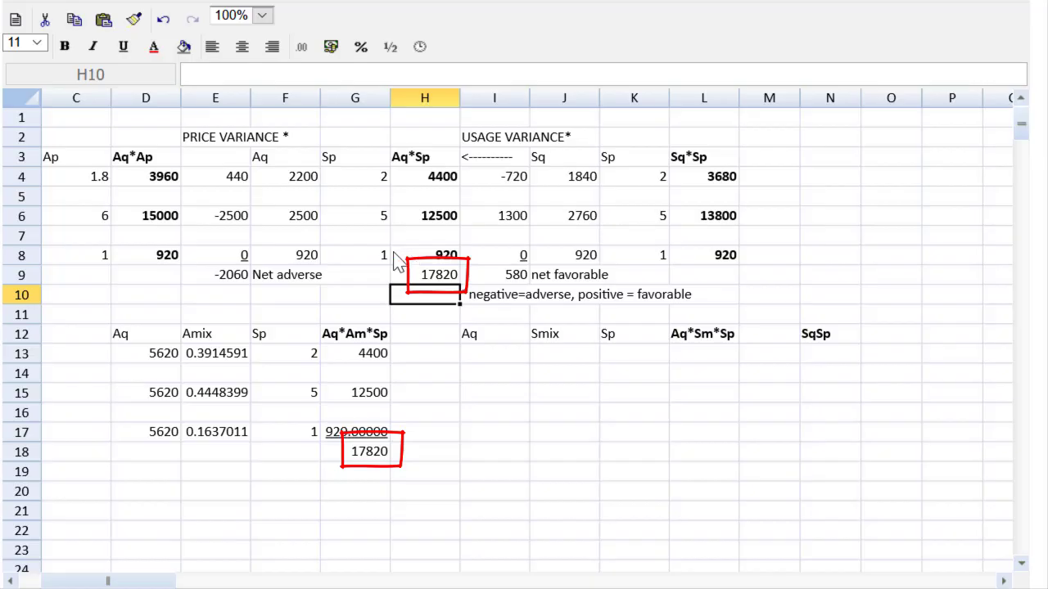
- Copy the Aq, Amix, Sp and Aq*Am*Sp block D13:G18 into the Smix section starting at I13
click(262, 15)
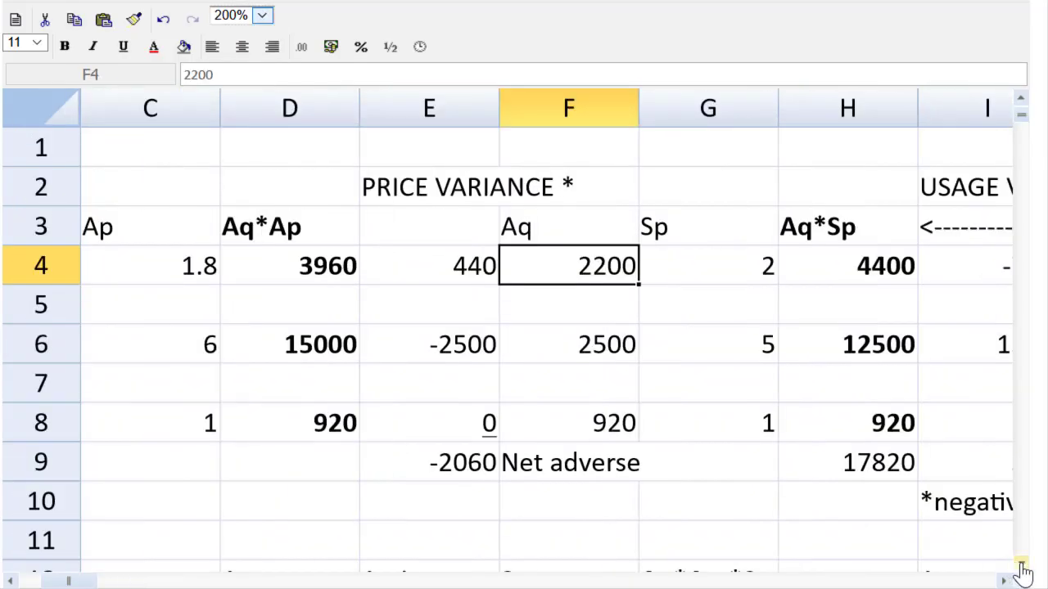
scroll(1023, 573, down, 9)
click(1021, 564)
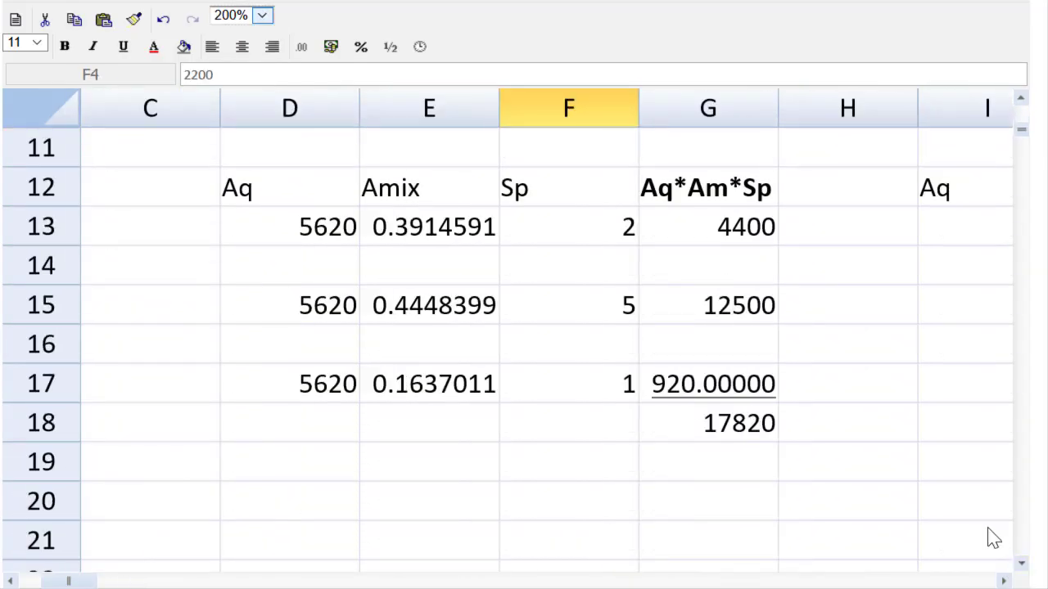
click(407, 236)
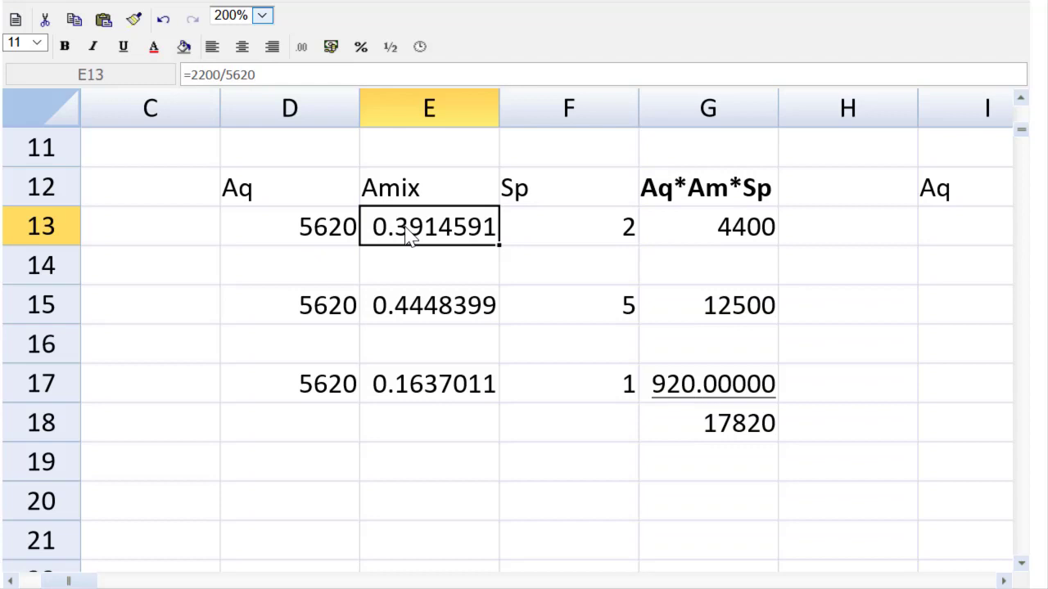
key(Left)
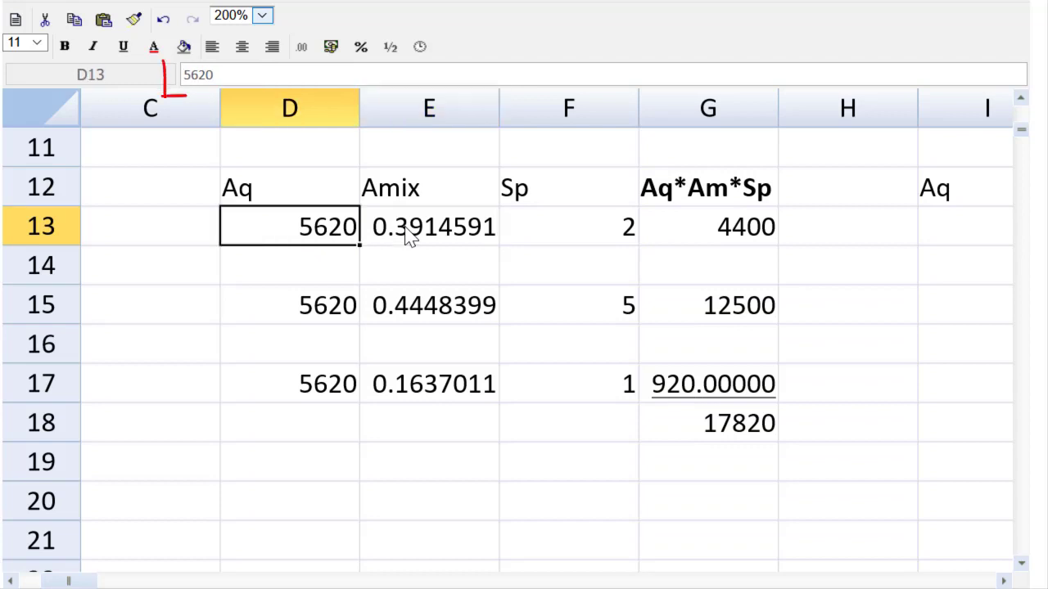
key(Right)
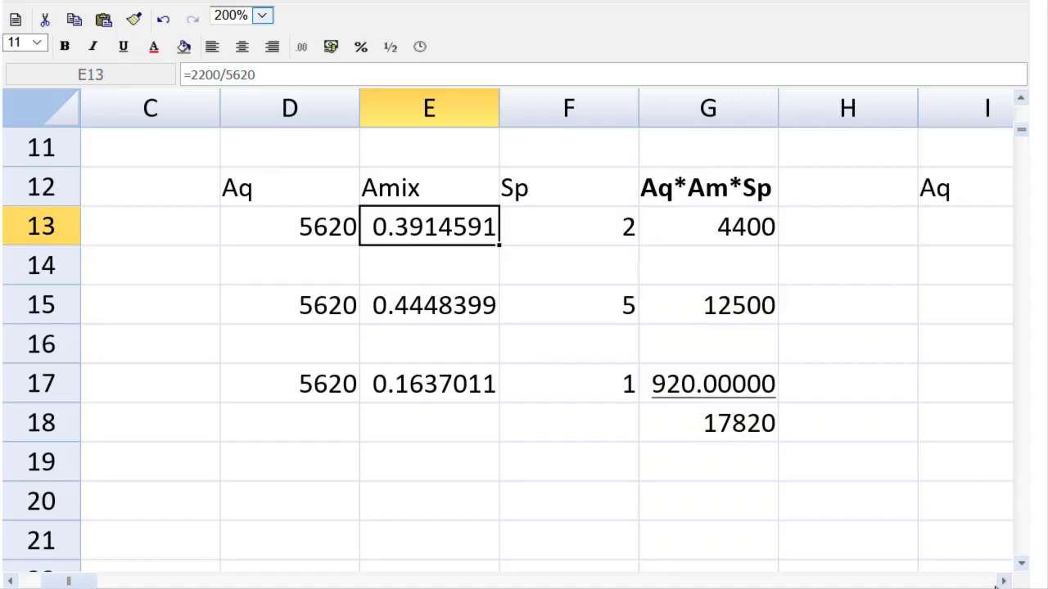
drag(320, 241, 691, 422)
key(ctrl+c)
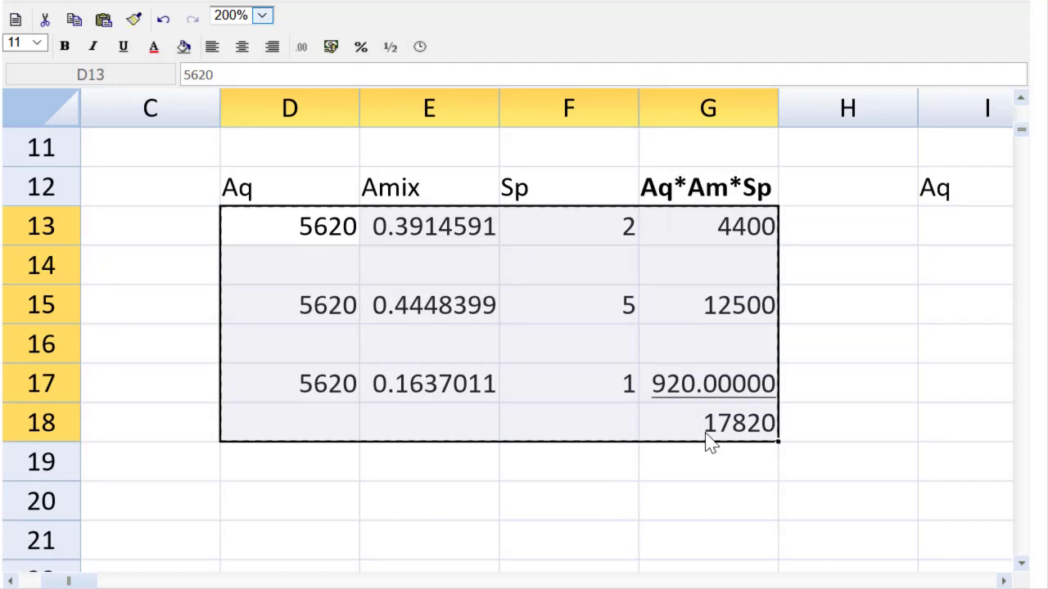
scroll(956, 532, right, 4)
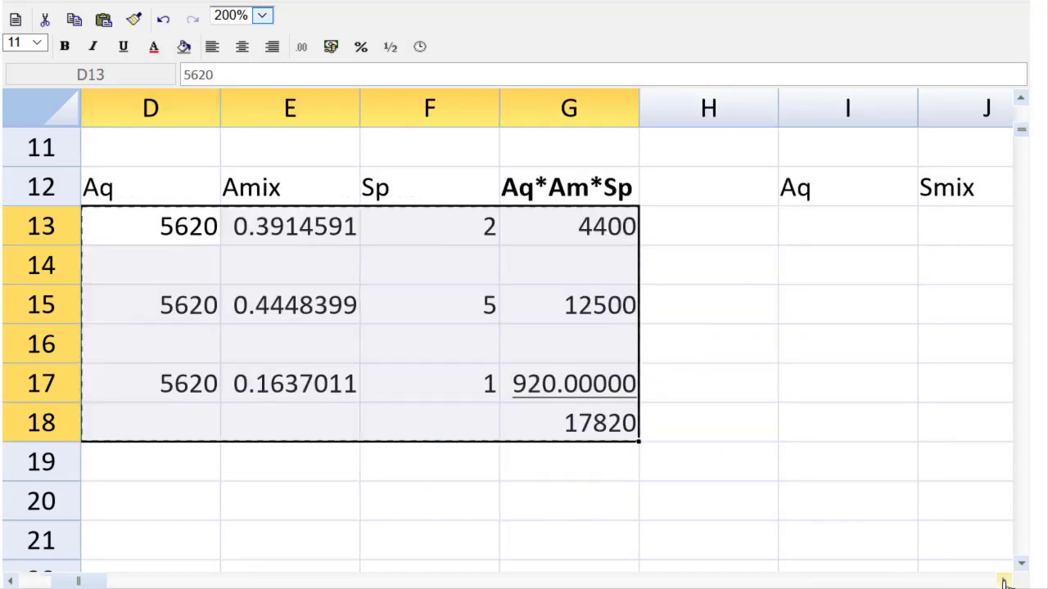
click(468, 226)
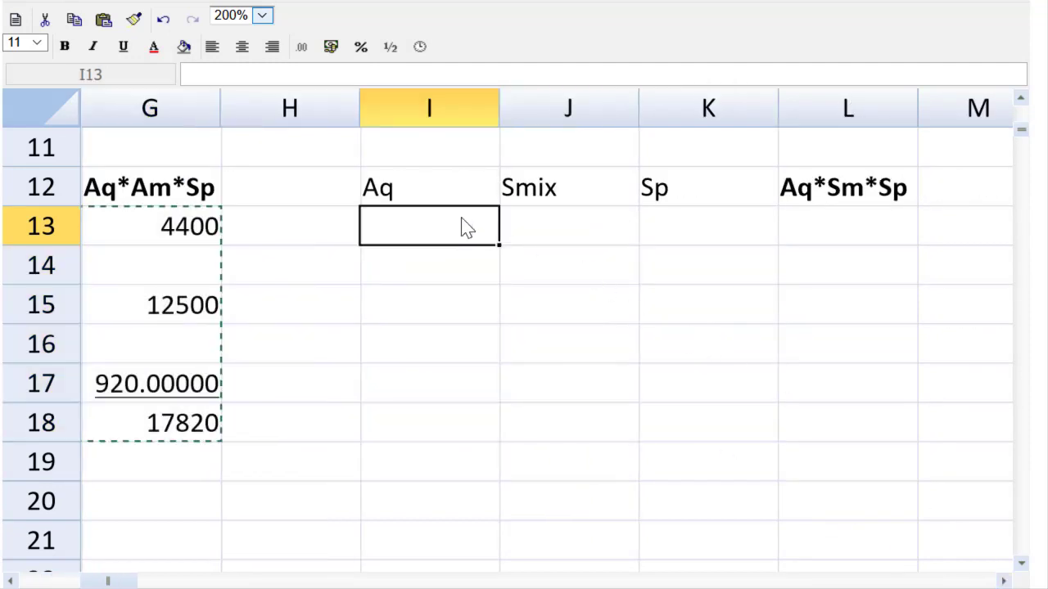
key(ctrl+v)
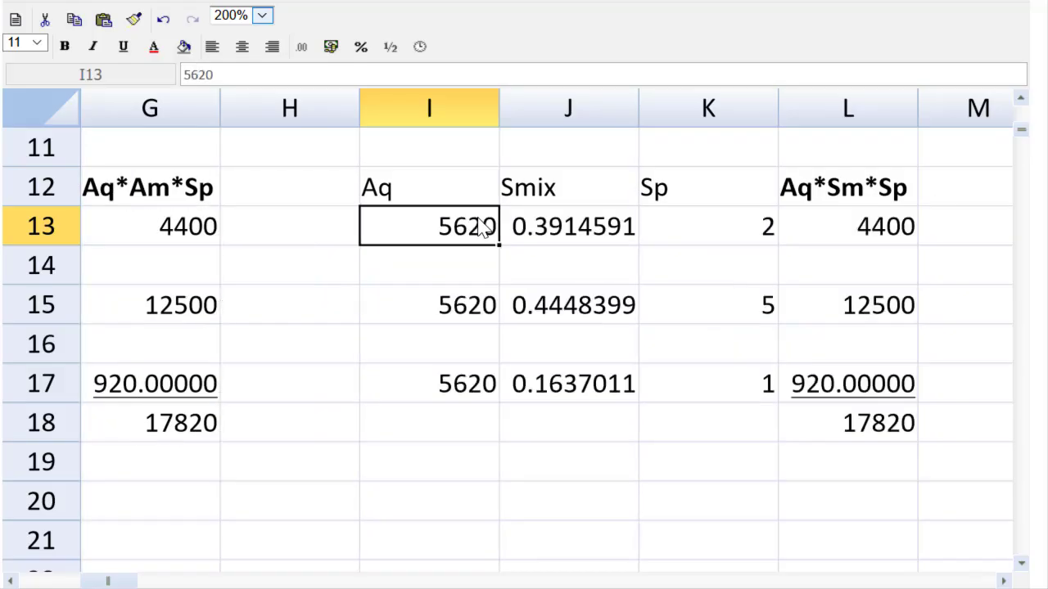
- Change Alpha's Smix formula in J13 to =40/120
click(520, 225)
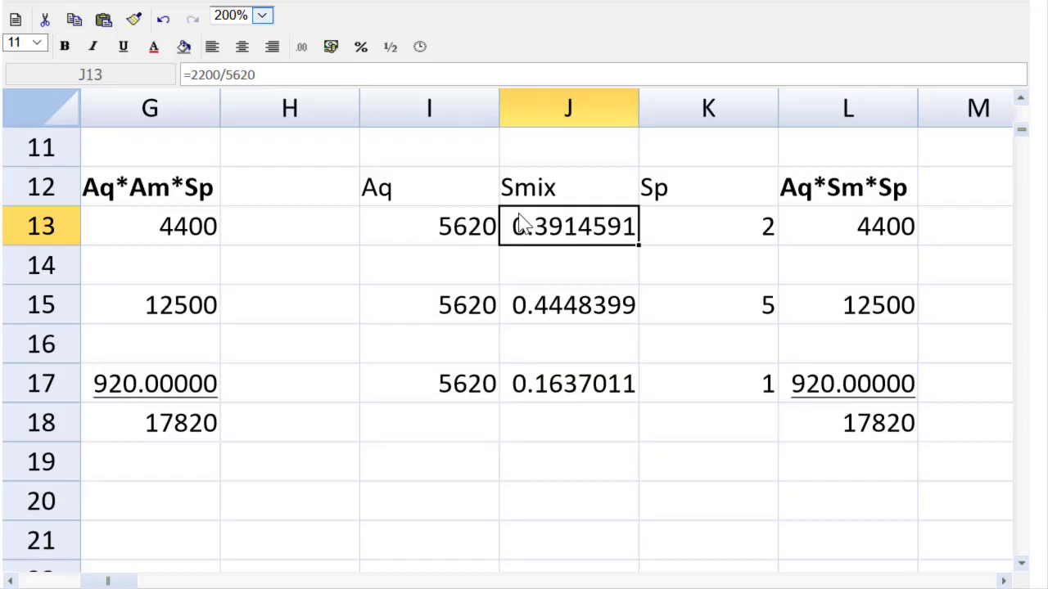
text(=40)
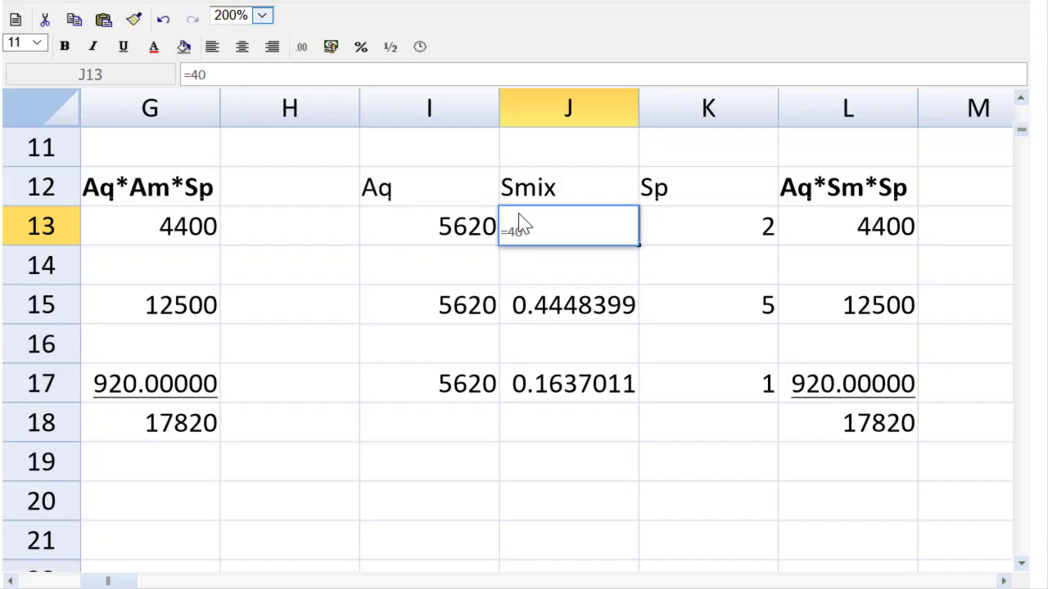
text(/120)
key(Return)
key(Return)
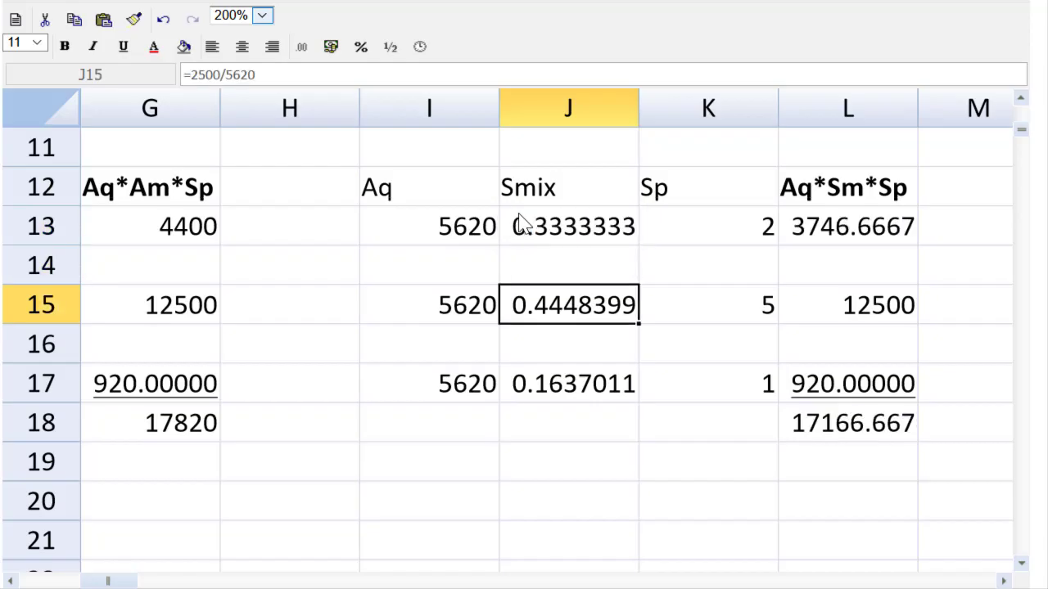
- Overwrite Beta's Smix formula in J15, starting it with =60/12
text(=60/12)
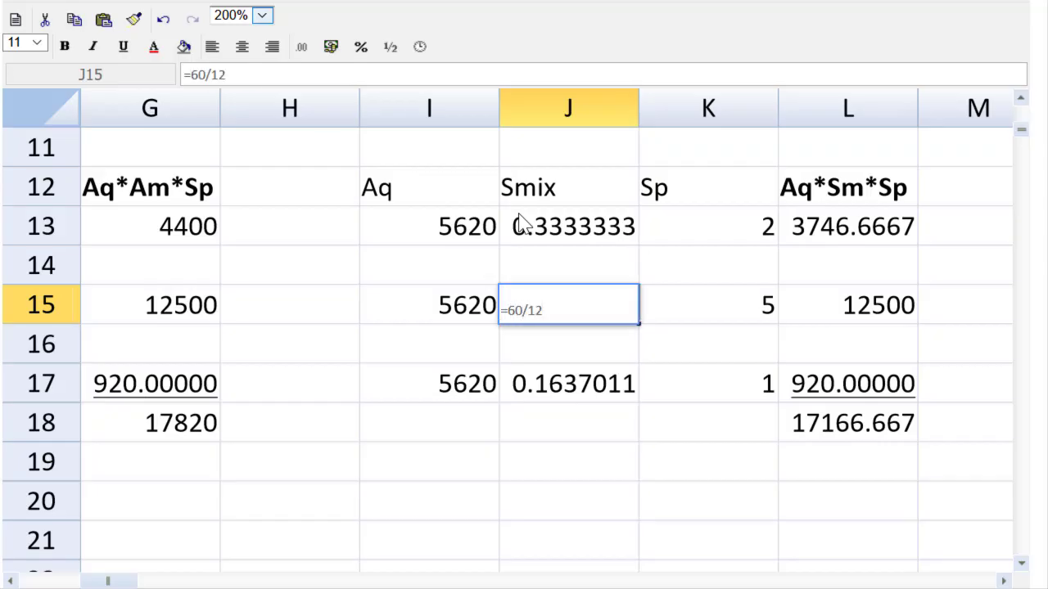
- Set the Smix ratios to =60/120 for Beta in J15 and =20/120 for Gamma in J17
text(0)
key(Return)
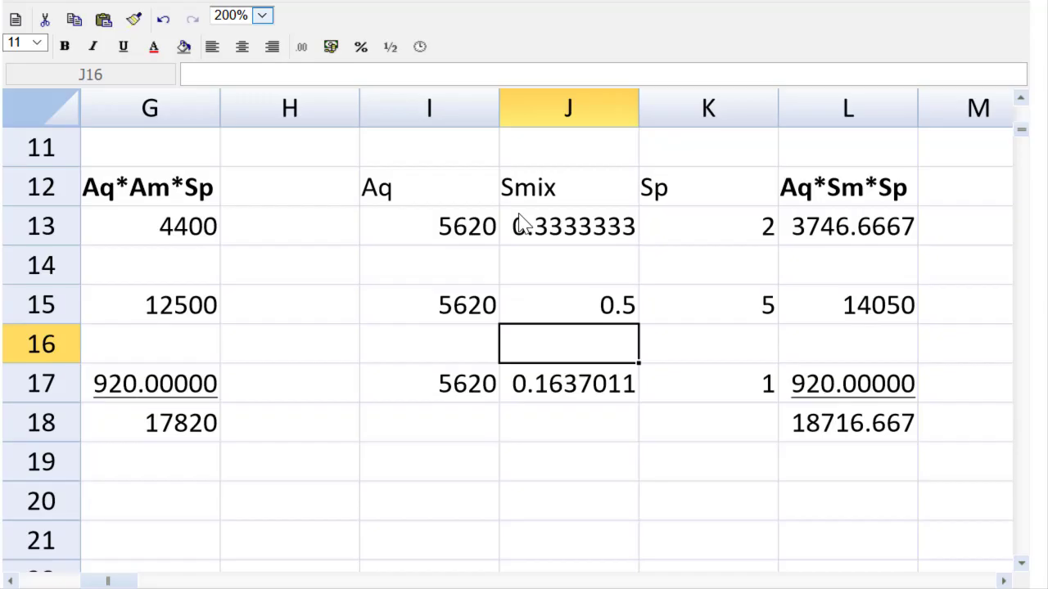
key(Down)
key(BackSpace)
text(=2)
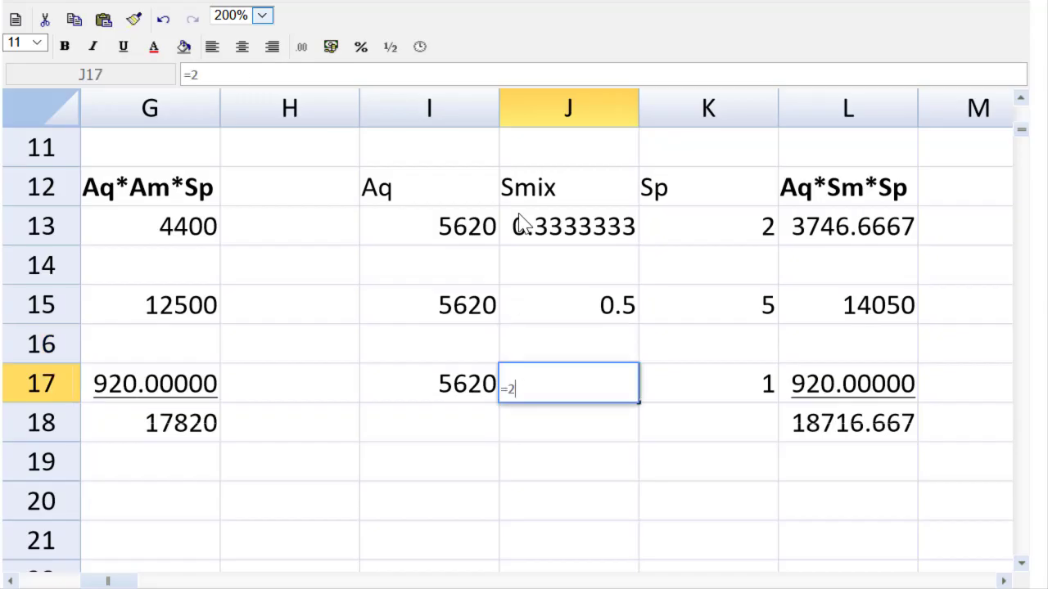
text(0/120)
key(Return)
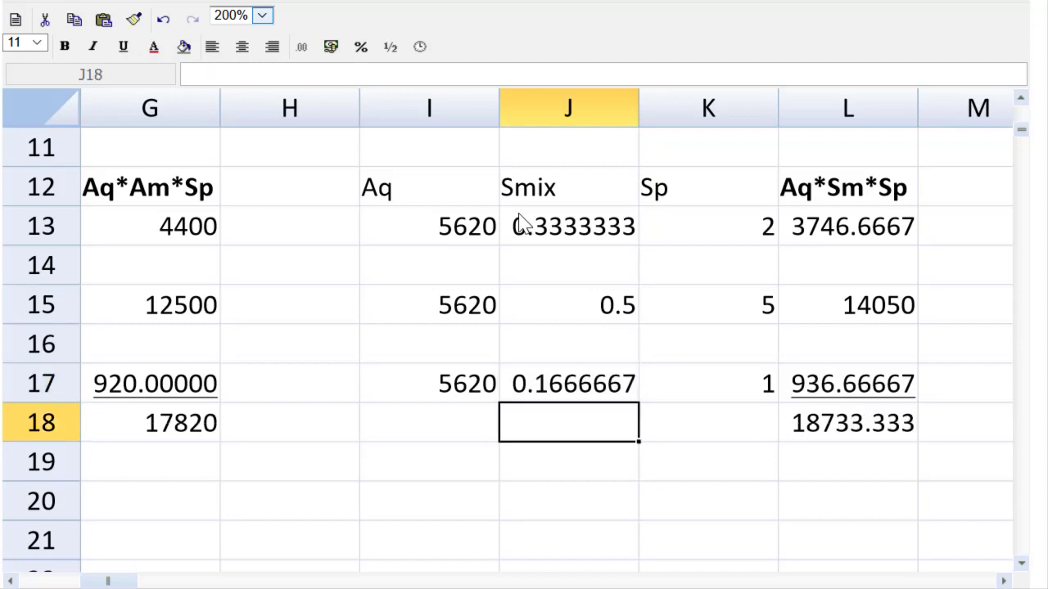
- Check the Smix ratios by summing J13:J17 in J18, and clear that check cell again
text(=sum()
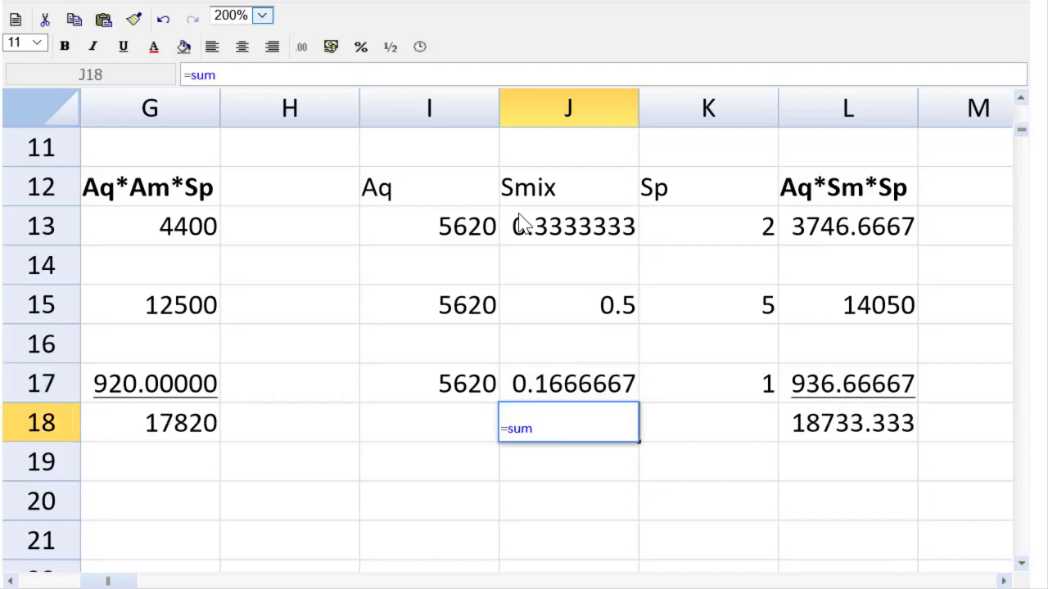
drag(605, 233, 601, 372)
text())
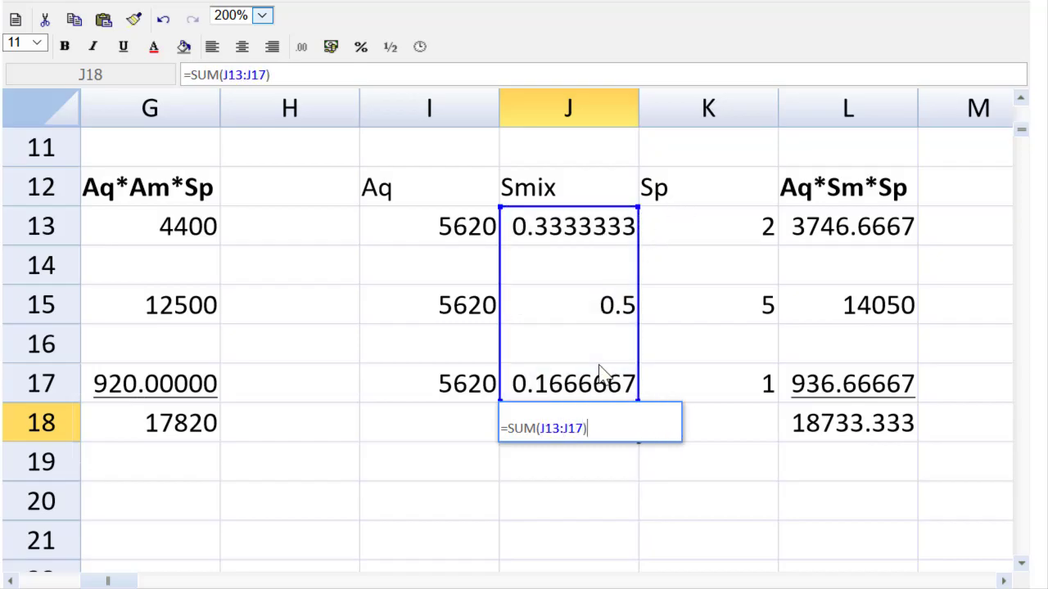
key(Return)
key(Up)
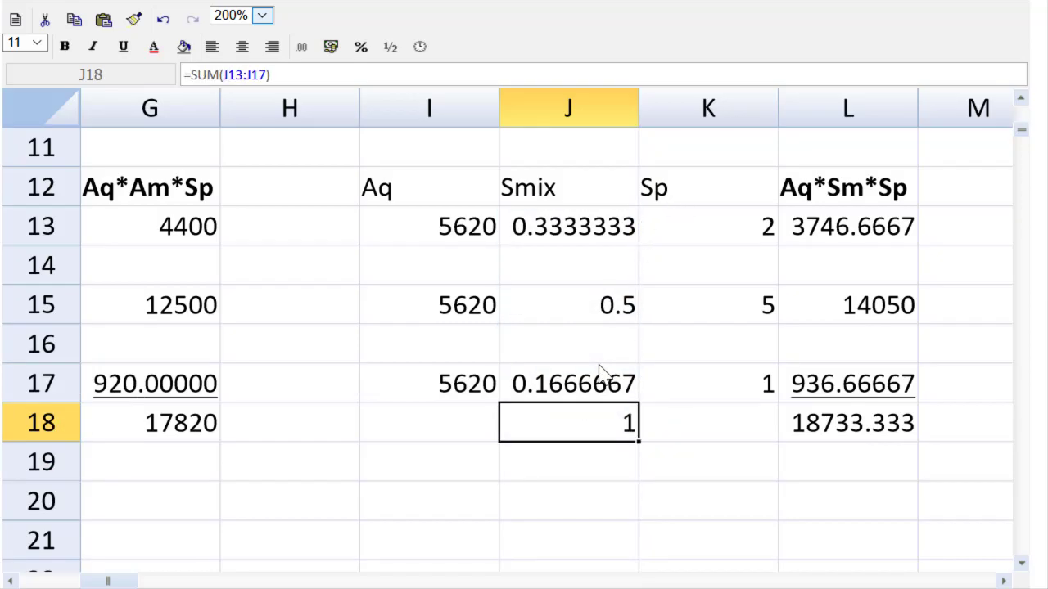
key(Delete)
- Check which row holds the Total and inspect the AqAp total formula in B19
key(Left)
key(Left)
key(Left)
key(Left)
key(Left)
key(Left)
key(Left)
key(Left)
key(Left)
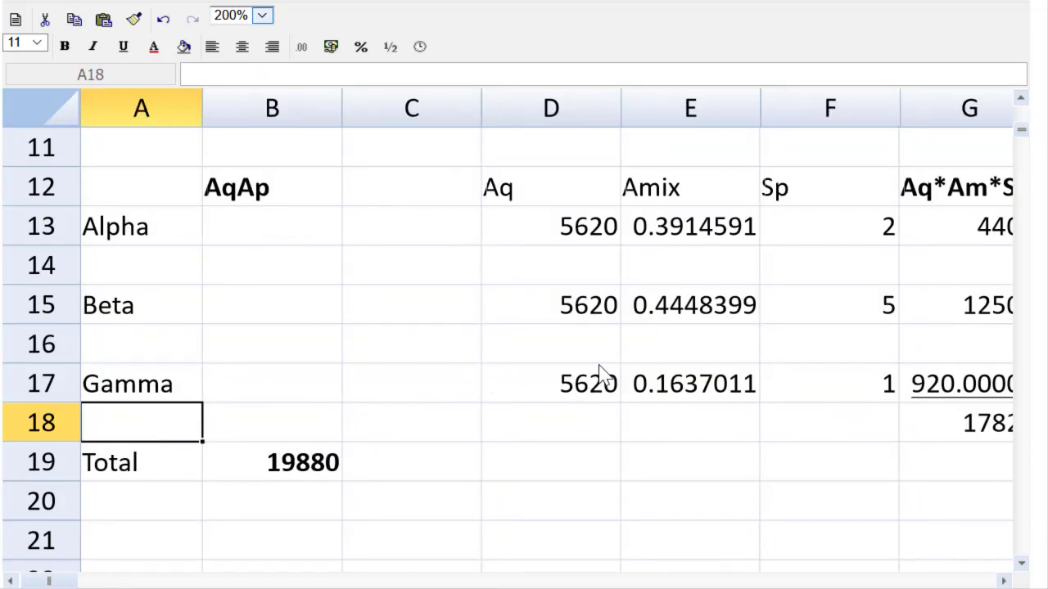
key(Down)
key(Right)
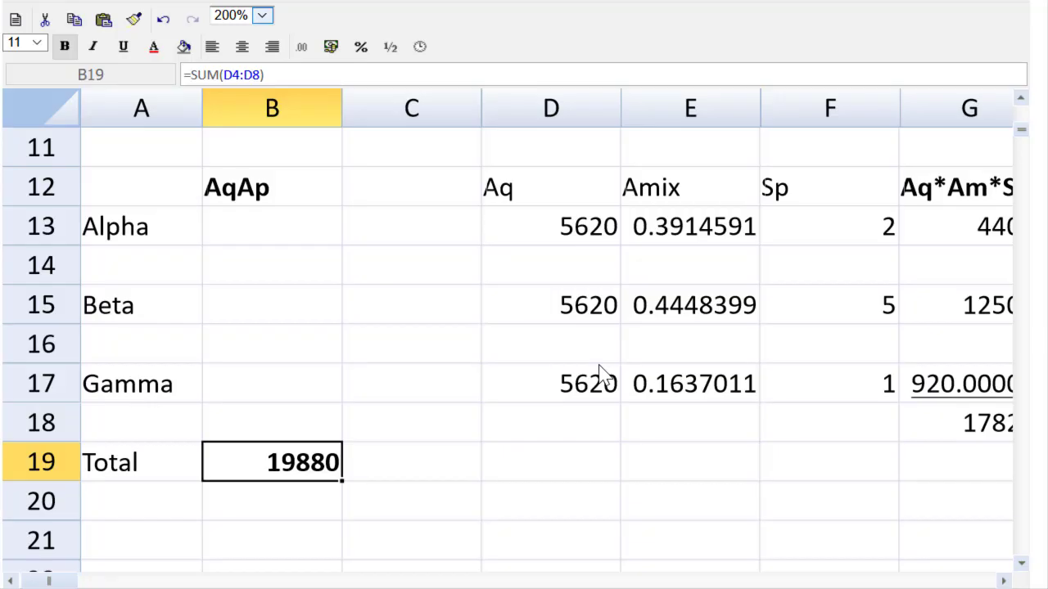
- Move the Aq*Am*Sp total from G18 to G19, in line with the Total row
key(Right)
key(Right)
key(Right)
key(Right)
key(Right)
key(Right)
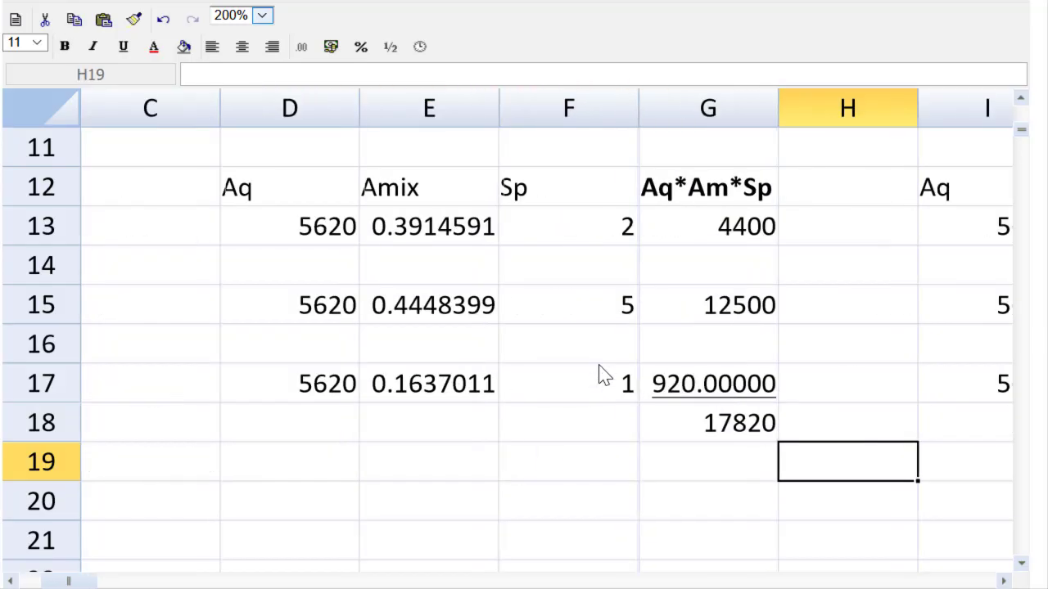
key(Left)
key(Up)
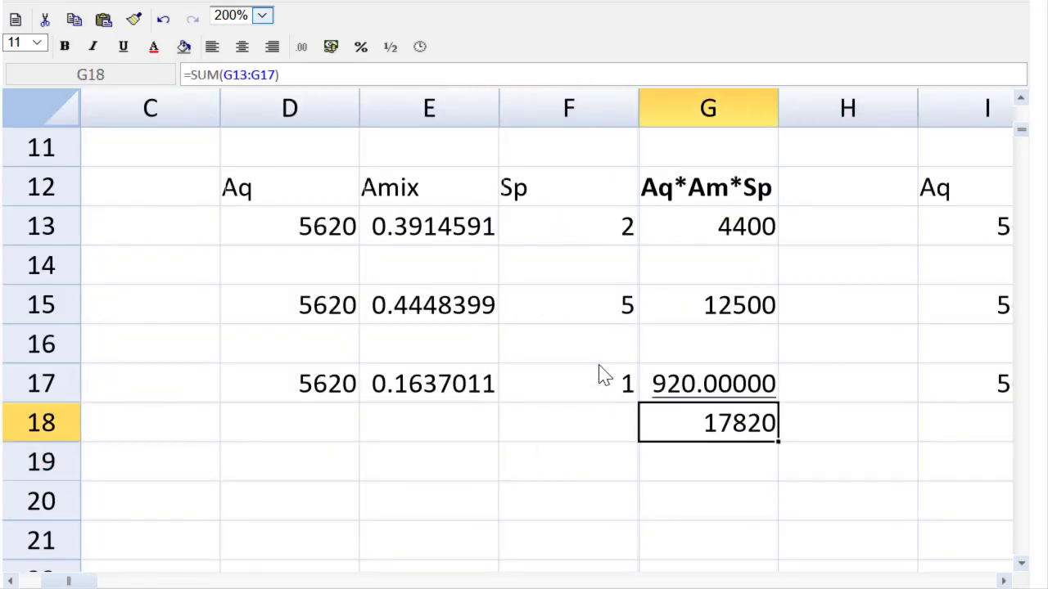
key(ctrl+c)
key(Down)
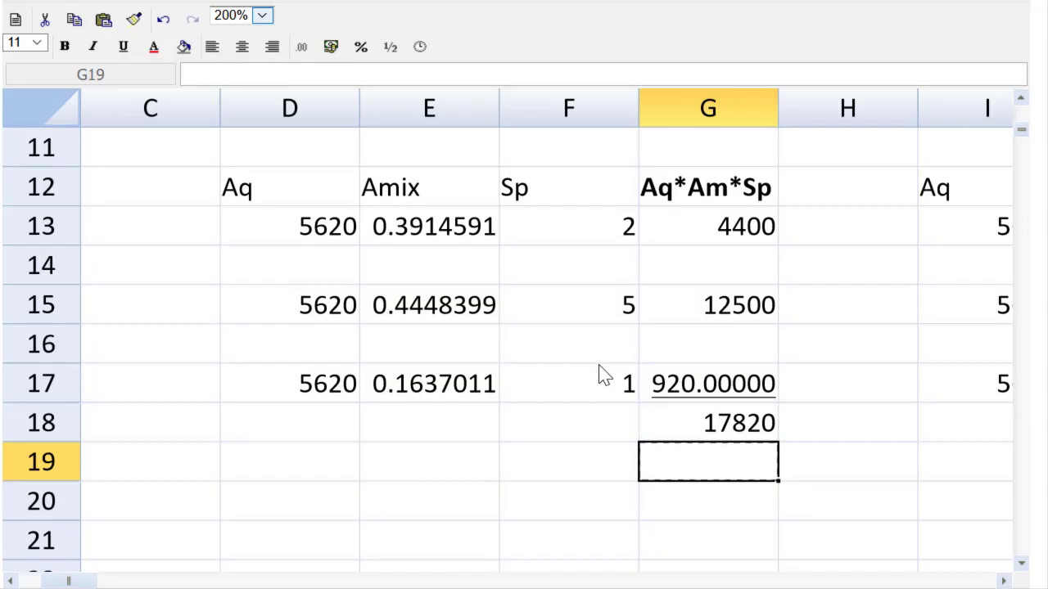
click(775, 429)
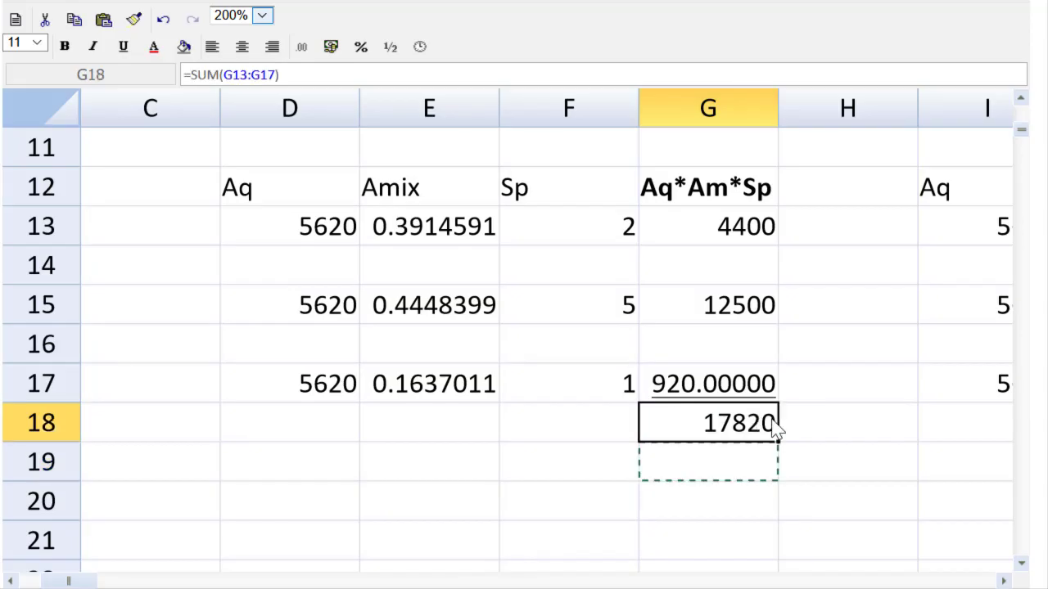
key(ctrl+x)
key(Down)
key(ctrl+v)
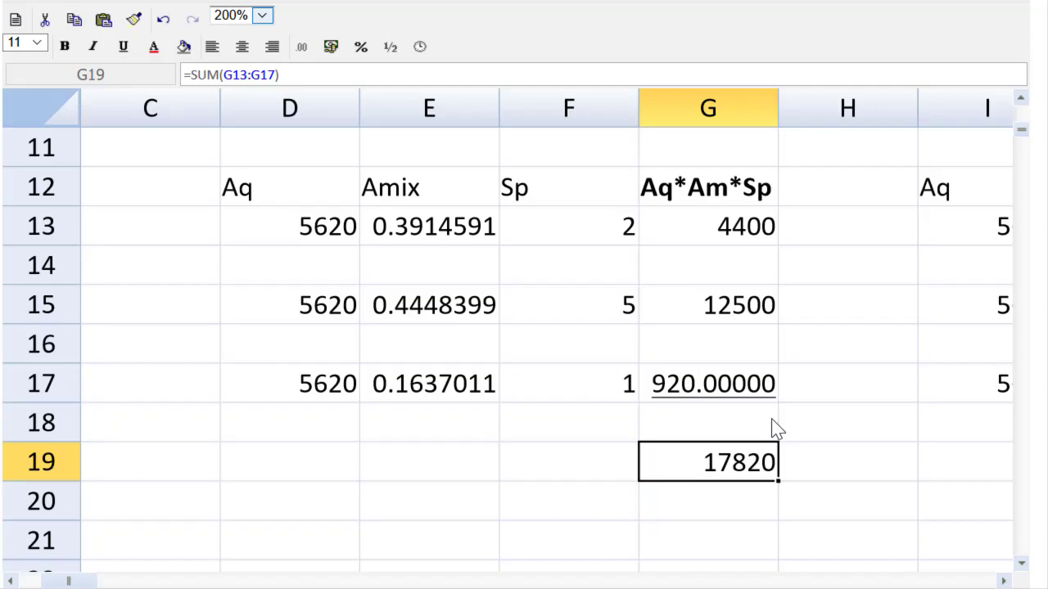
- Move the Aq*Sm*Sp total from L18 down to L19 so it sits in the Total row
key(Right)
key(Right)
key(Right)
key(Right)
key(Right)
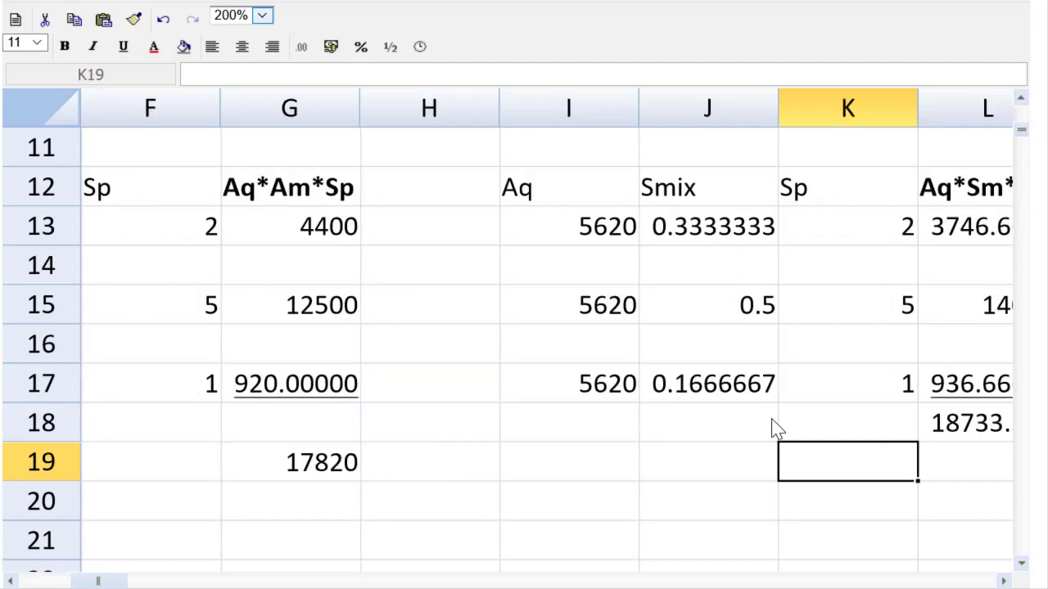
key(Up)
key(ctrl+x)
key(Down)
key(ctrl+v)
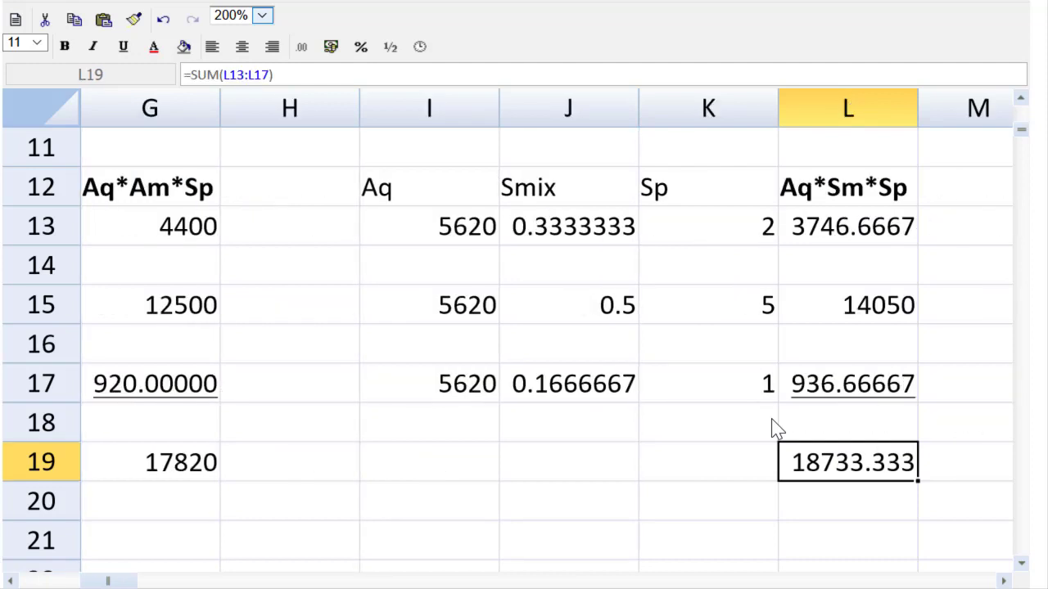
- Total the Sq*Sp values from the usage variance table under SqSp in N19 with =SUM(L4:L8)
key(Right)
key(Right)
key(Up)
key(Up)
key(Up)
key(Up)
key(Up)
key(Up)
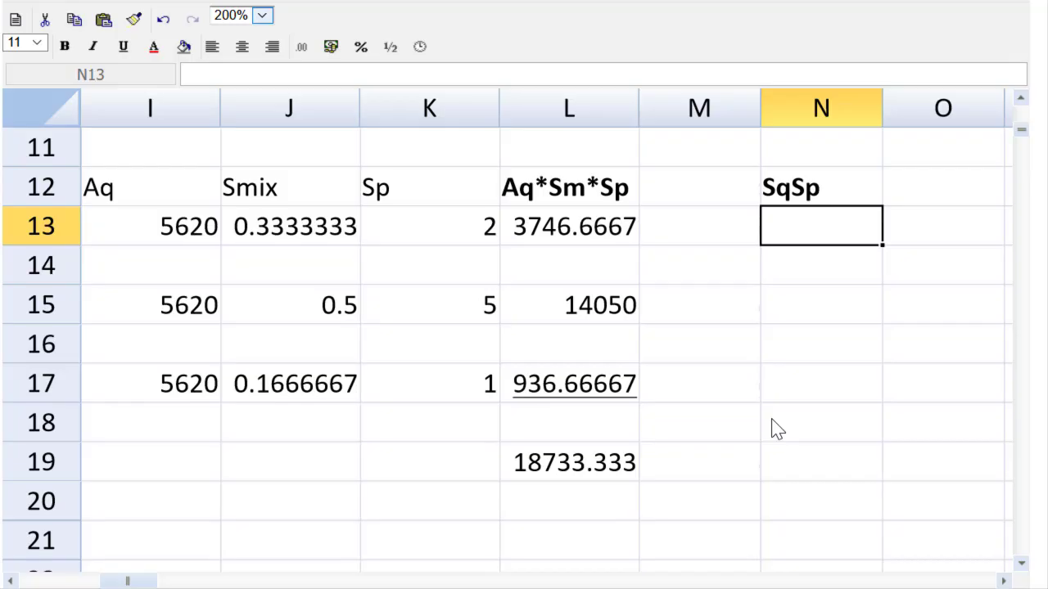
key(Down)
key(Down)
key(Down)
key(Down)
key(Down)
key(Down)
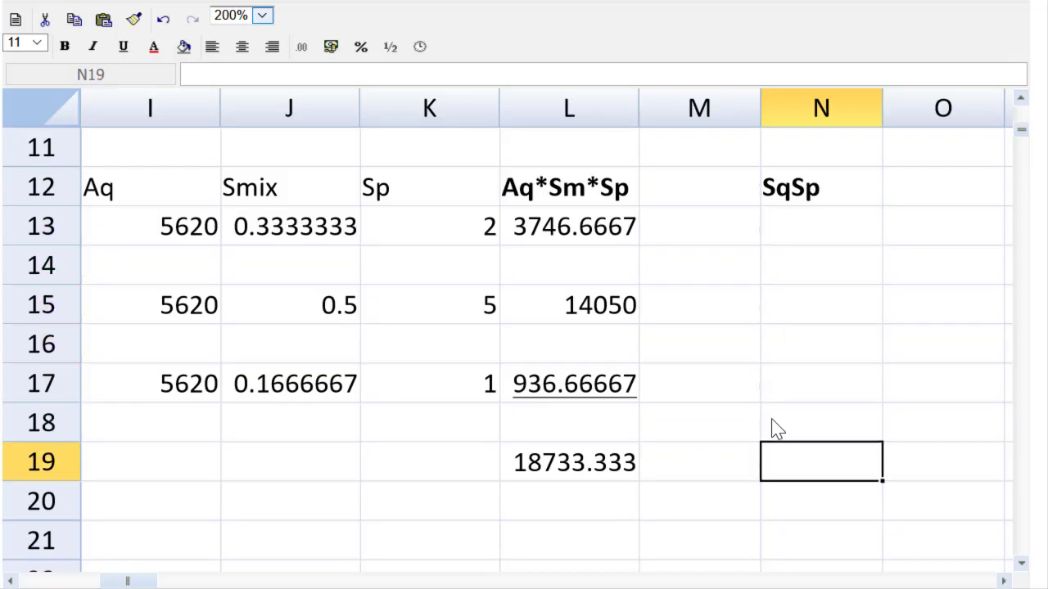
text(=sum()
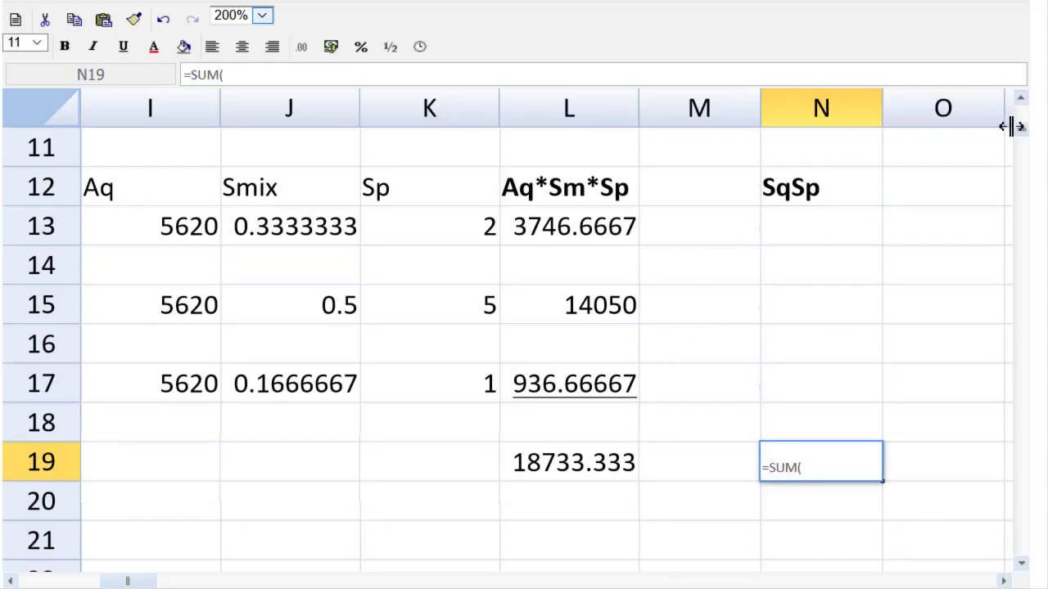
scroll(1023, 131, up, 2)
scroll(1023, 131, up, 2)
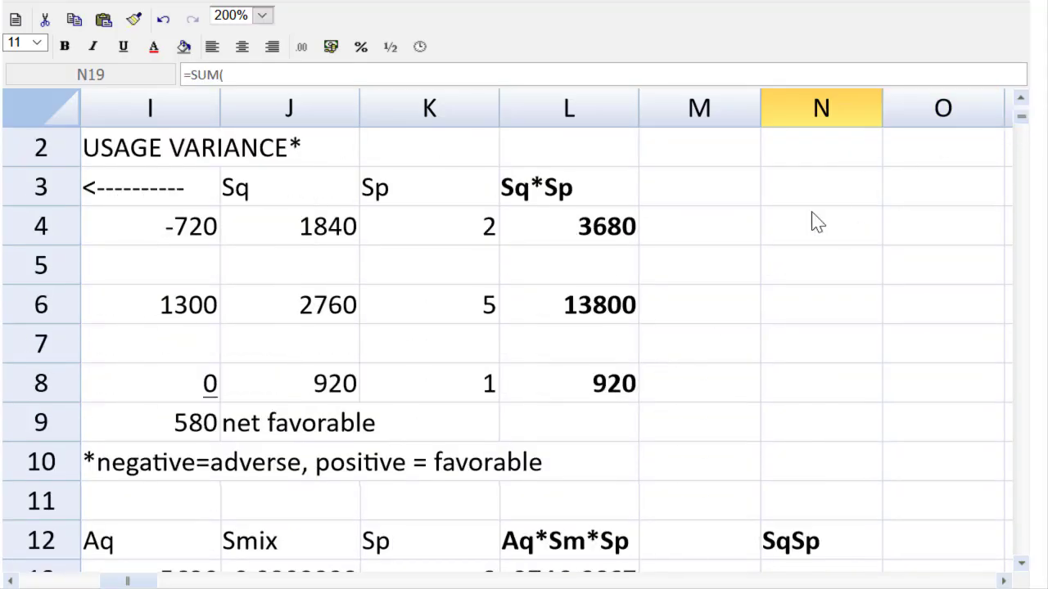
click(620, 229)
drag(619, 280, 603, 390)
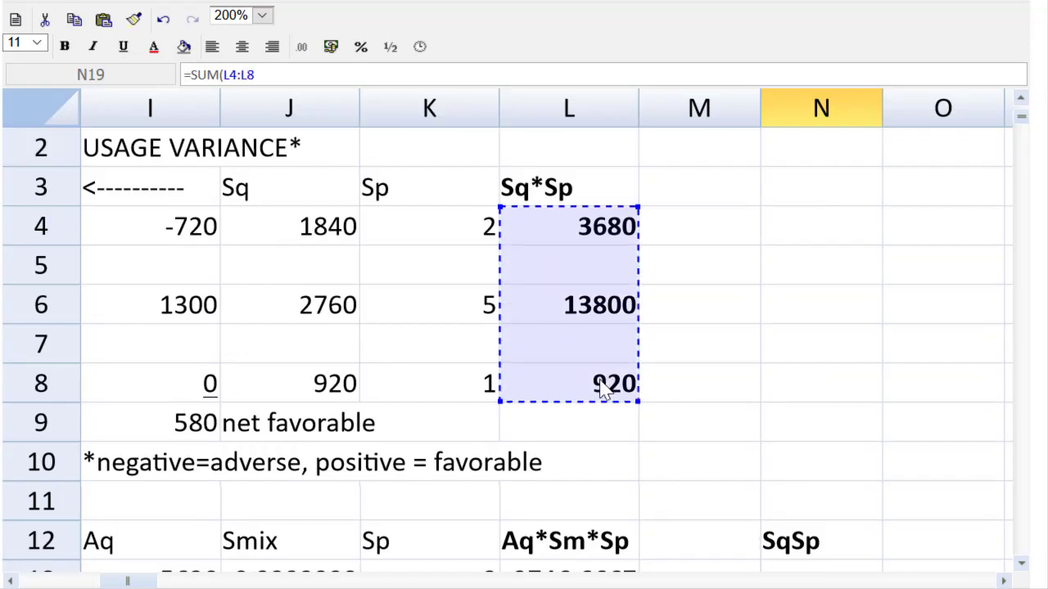
key(Return)
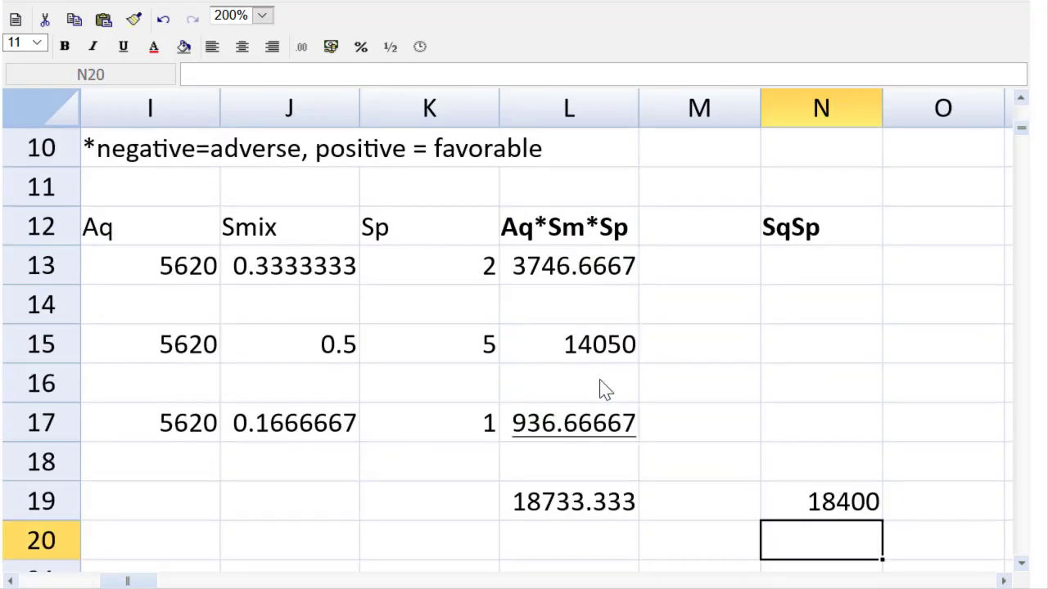
- Make the row 19 totals in G19, L19 and N19 bold
click(263, 15)
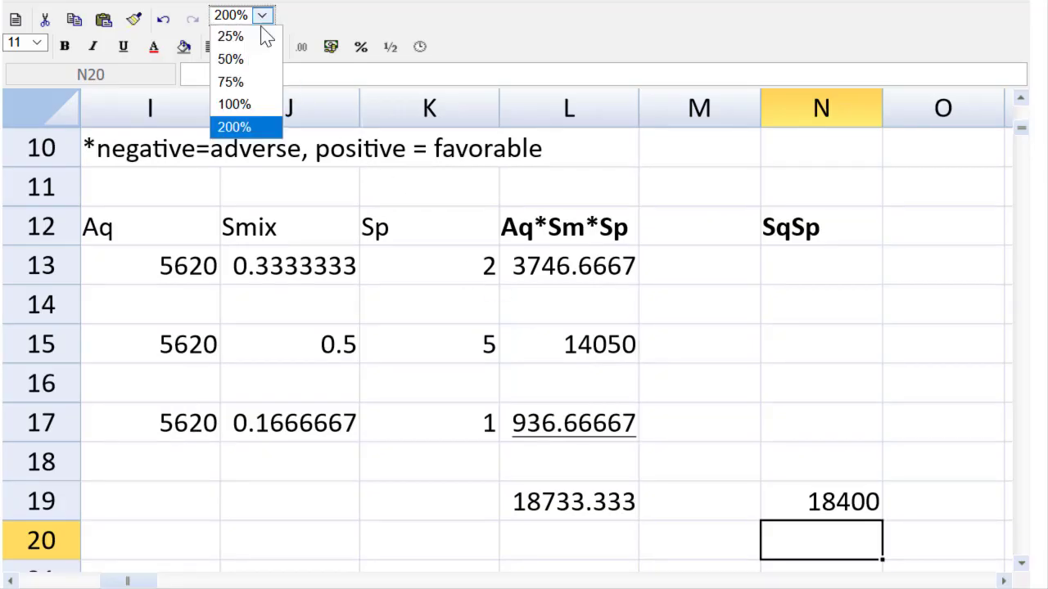
click(253, 105)
drag(215, 581, 156, 582)
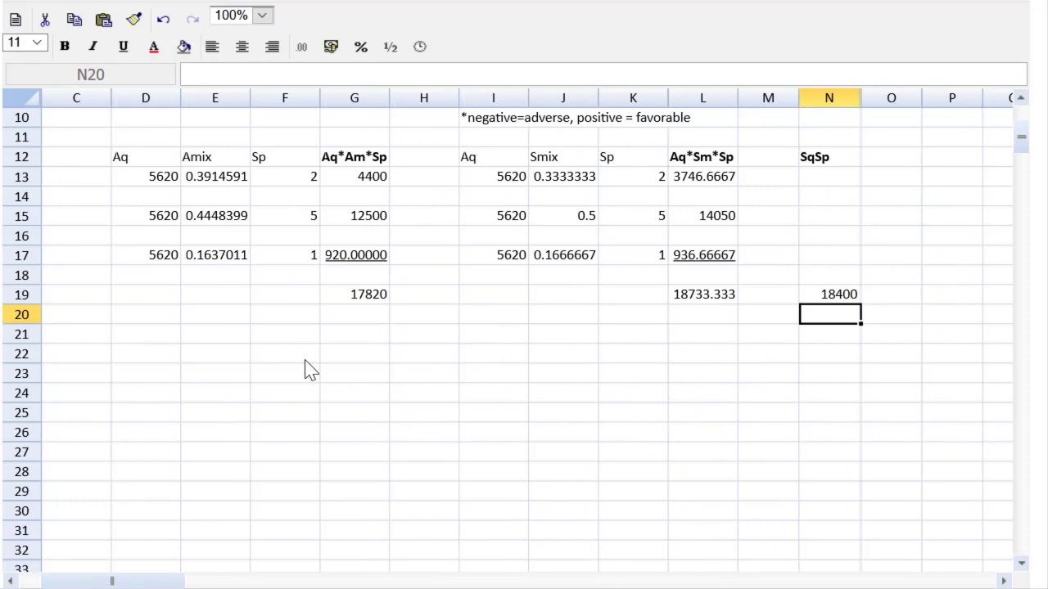
click(348, 296)
click(65, 45)
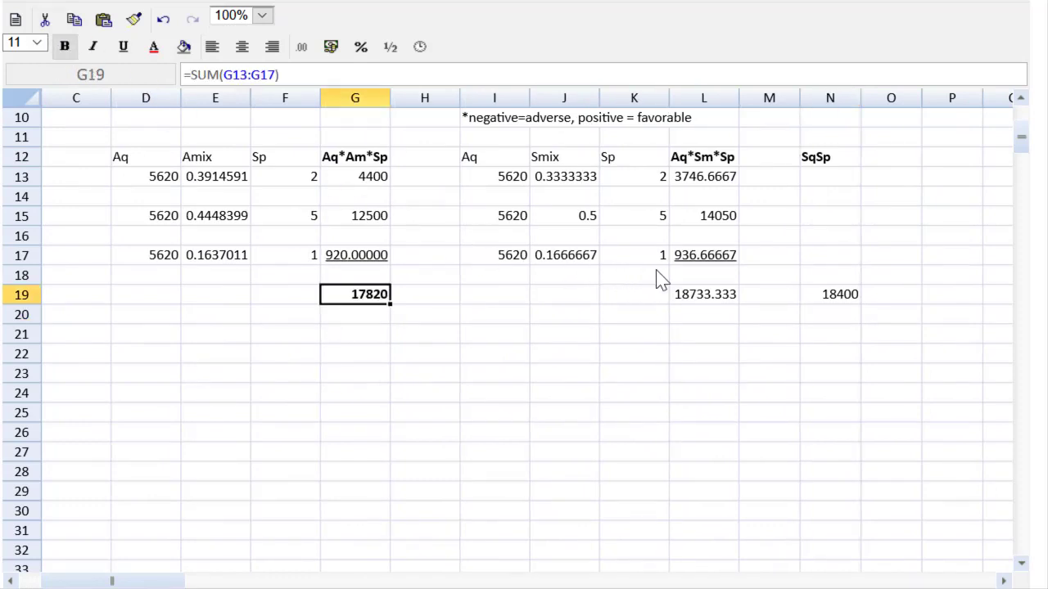
click(686, 295)
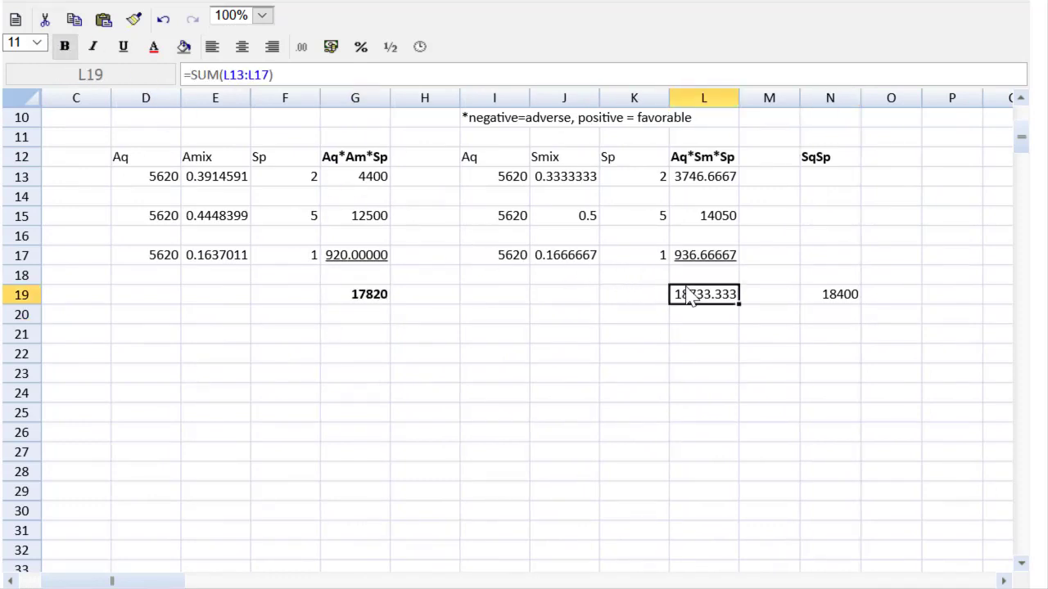
click(65, 46)
click(816, 301)
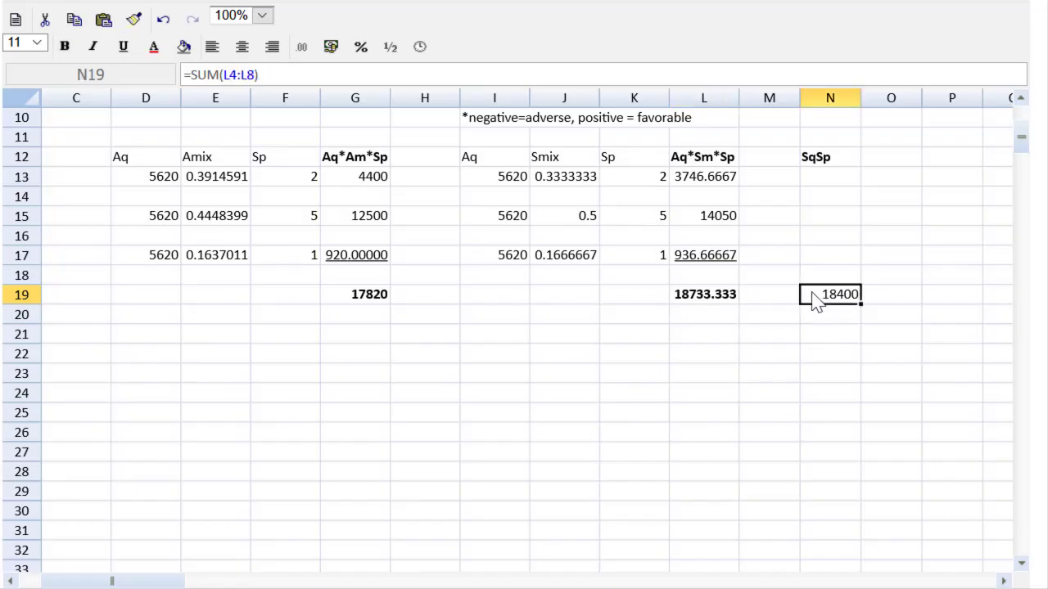
- Enter the labels AA in G22, AAS in H22, ASS in J22 and SS in L22
click(347, 377)
click(349, 360)
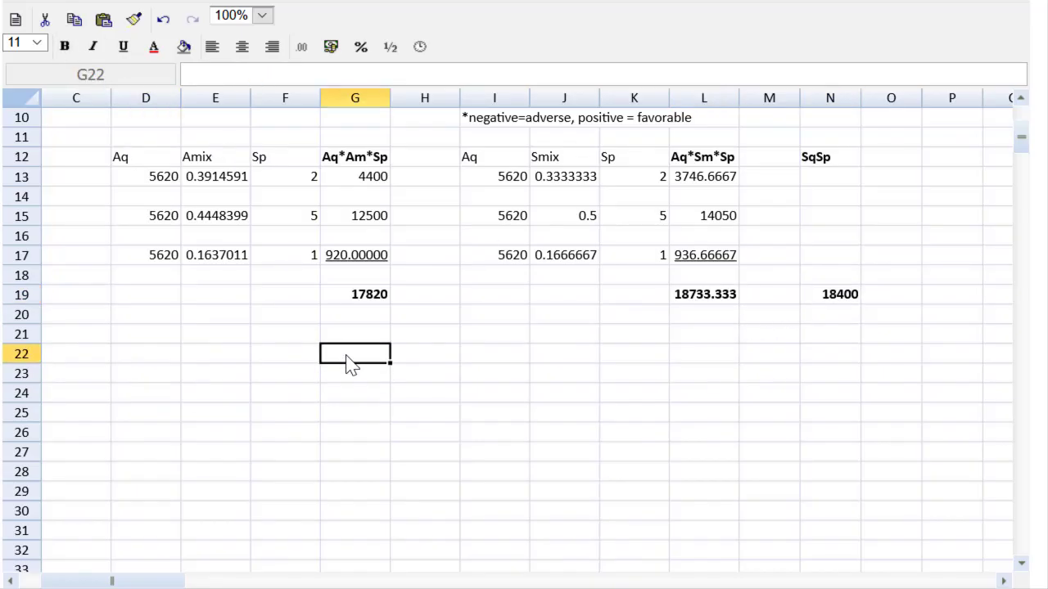
text(AA)
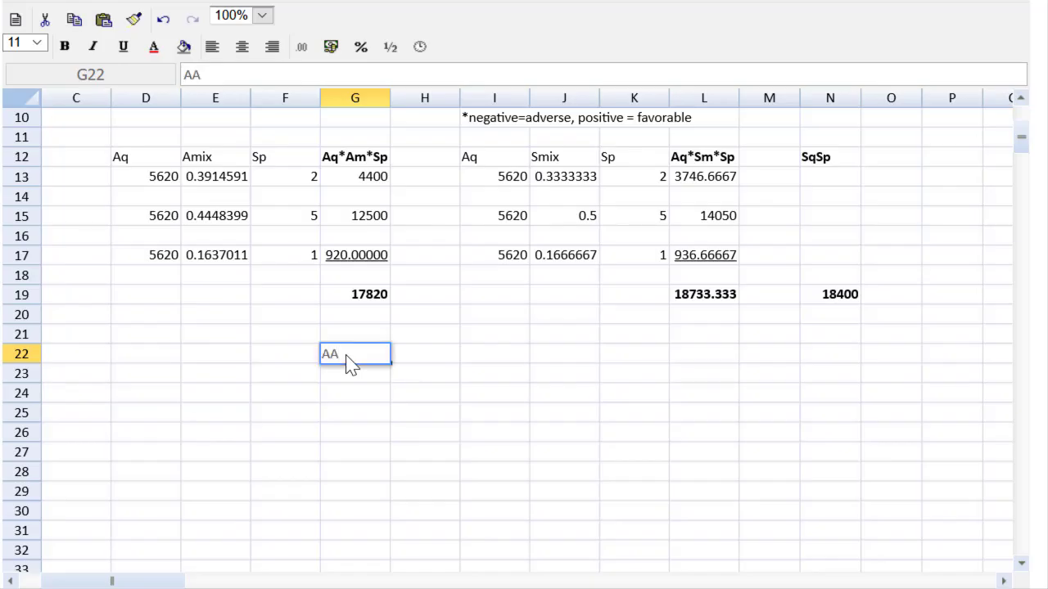
key(Tab)
key(Tab)
key(shift+Tab)
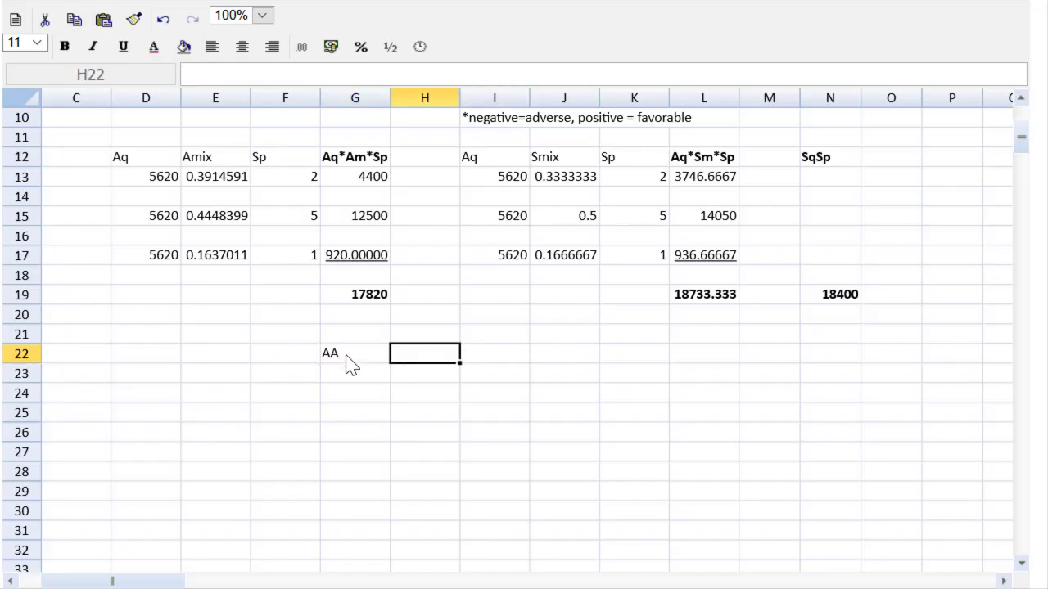
text(A)
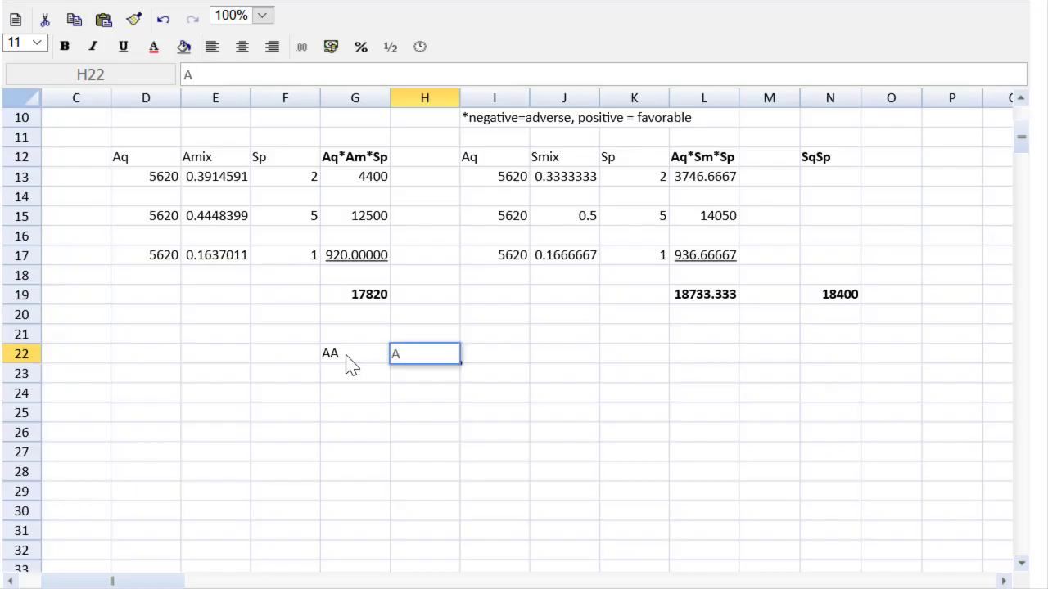
text(AS)
key(Tab)
key(Tab)
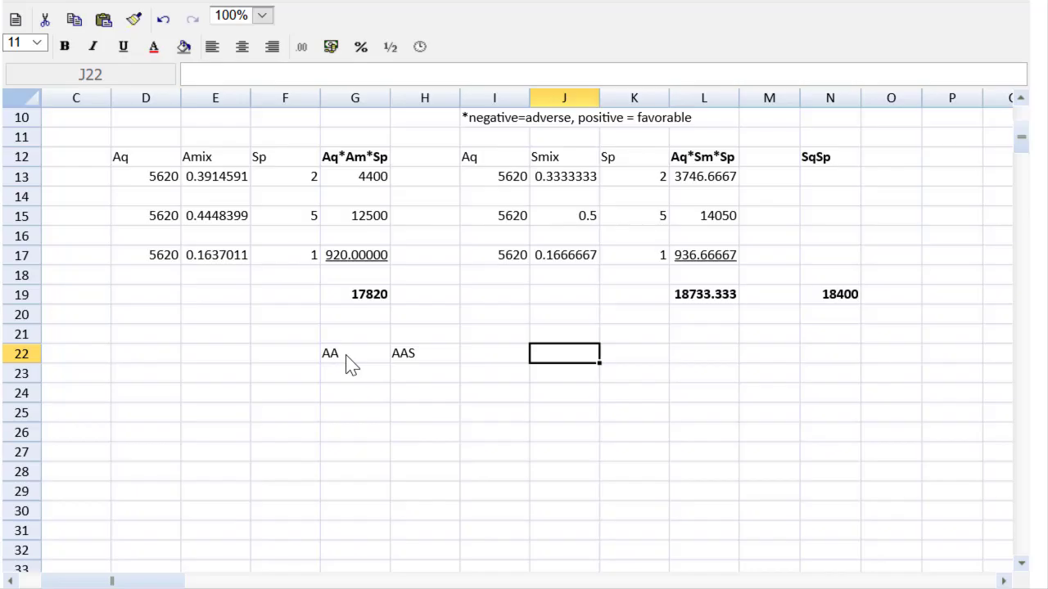
text(ASS)
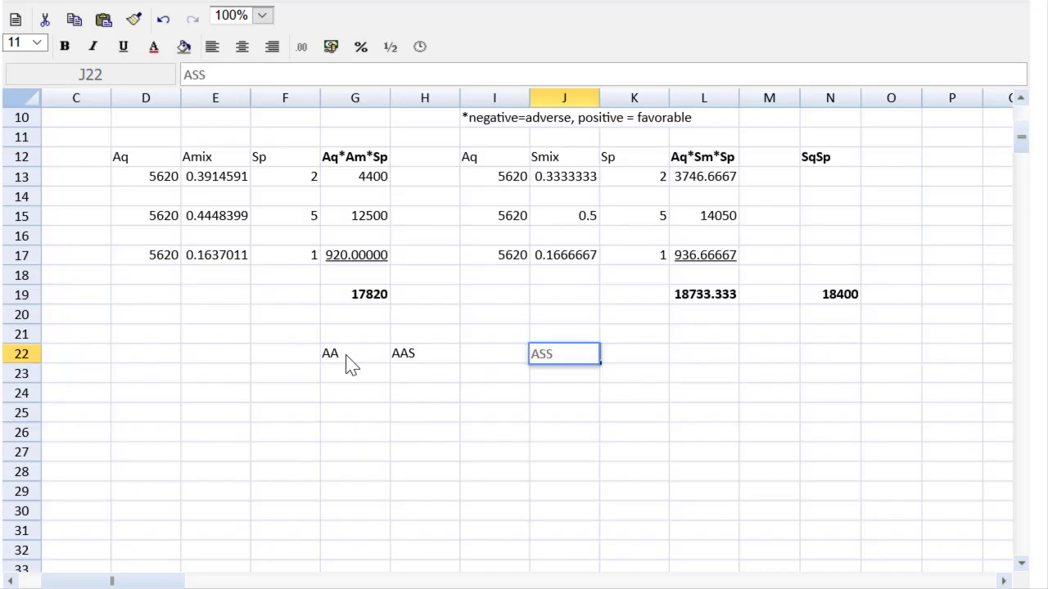
key(Tab)
key(Tab)
text(SS)
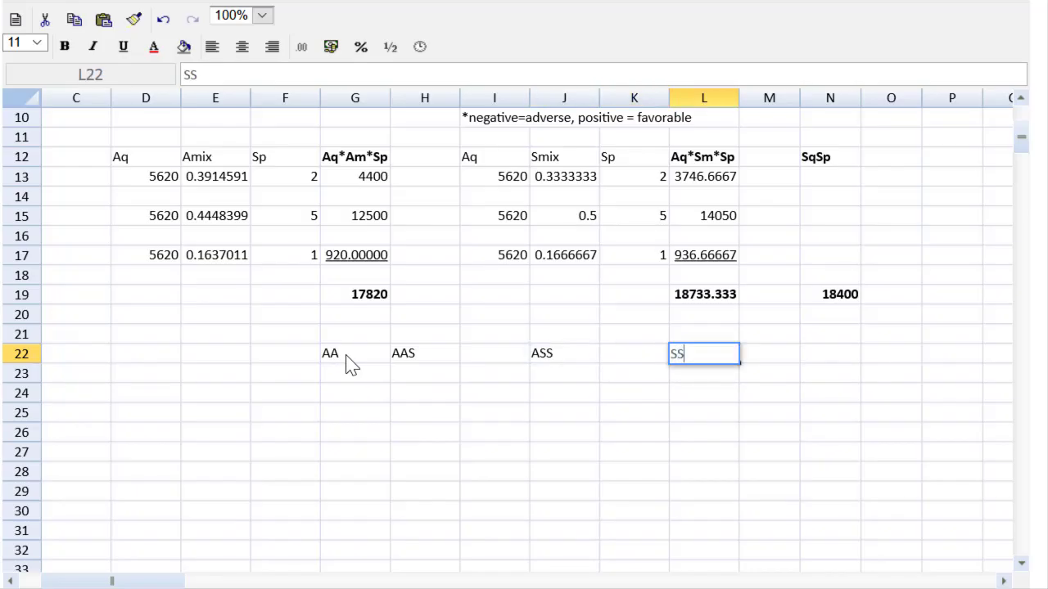
key(Return)
key(Return)
- Move the AA label from G22 to F22
key(Left)
key(Left)
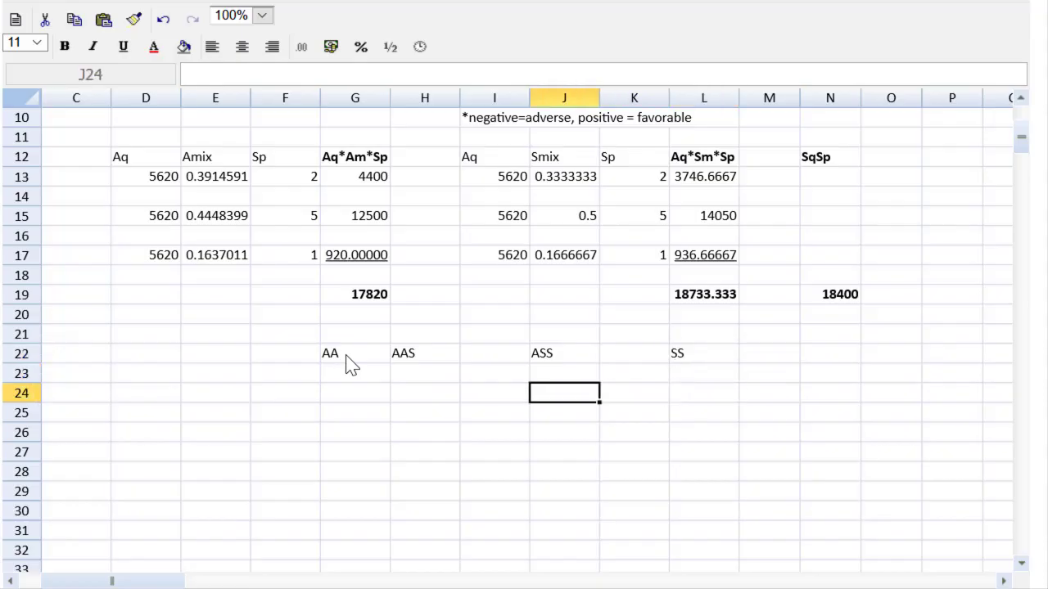
key(Left)
key(Left)
key(Up)
key(Up)
key(Left)
key(Left)
key(Right)
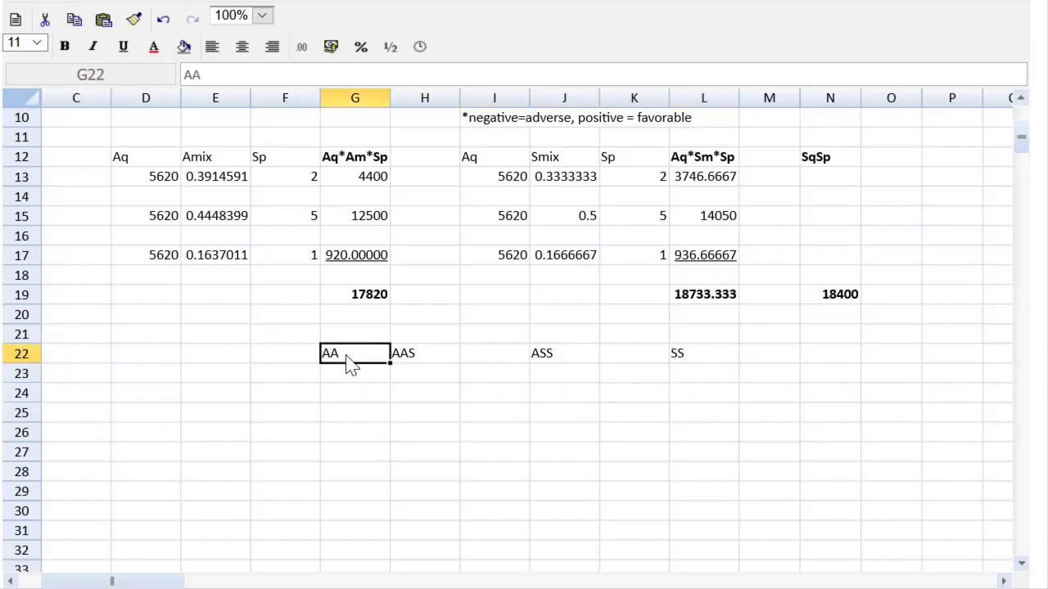
key(ctrl+c)
key(Left)
key(ctrl+v)
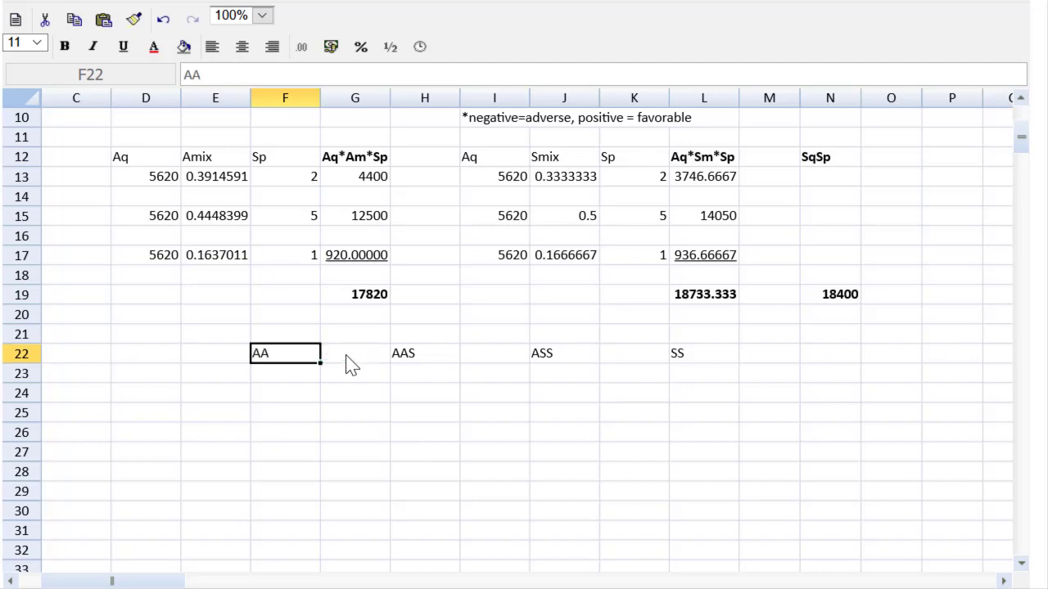
- Link the AqAp total into F23 under AA with =B19 and the Aq*Am*Sp total into H23 under AAS with =G19
key(Left)
key(Left)
key(Left)
key(Left)
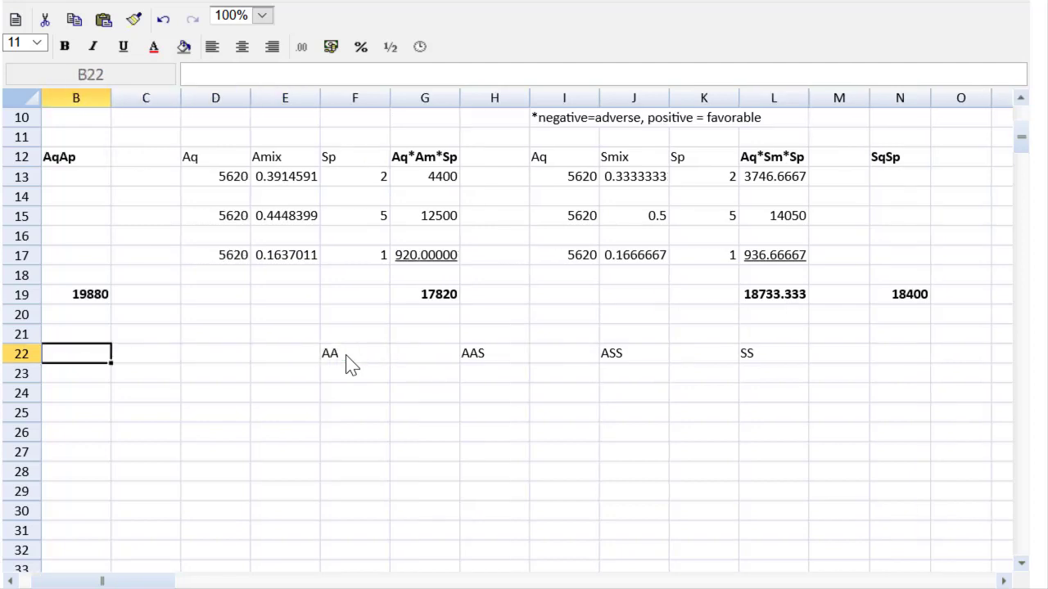
click(361, 377)
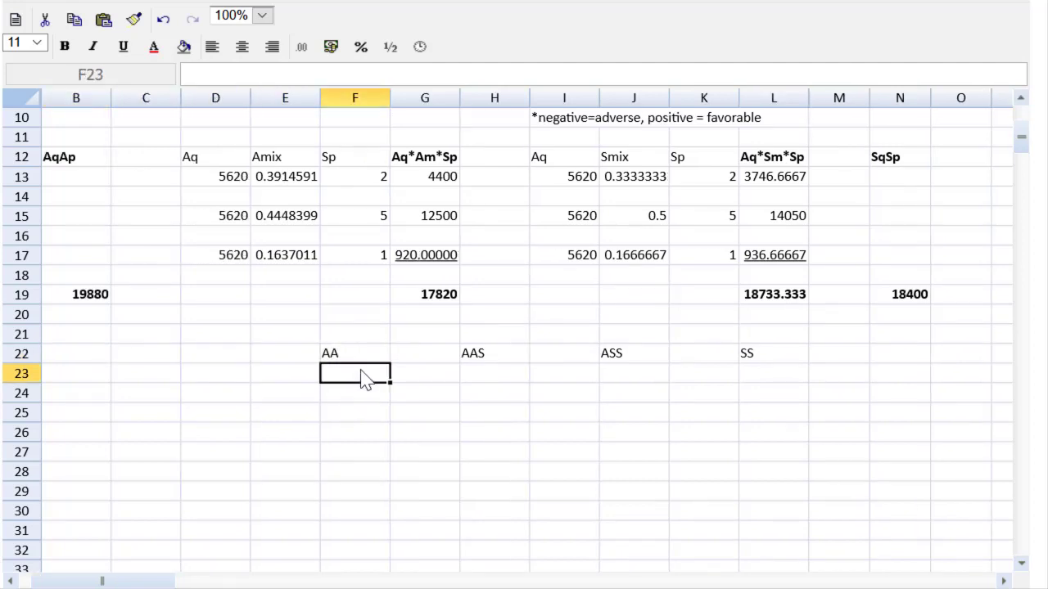
text(=)
click(80, 297)
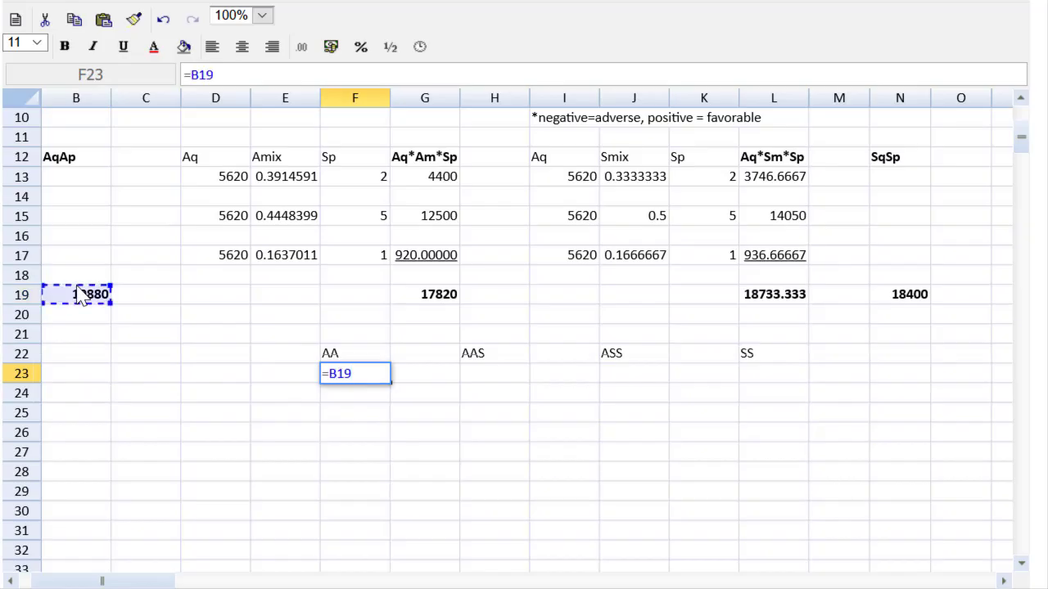
key(Return)
click(490, 372)
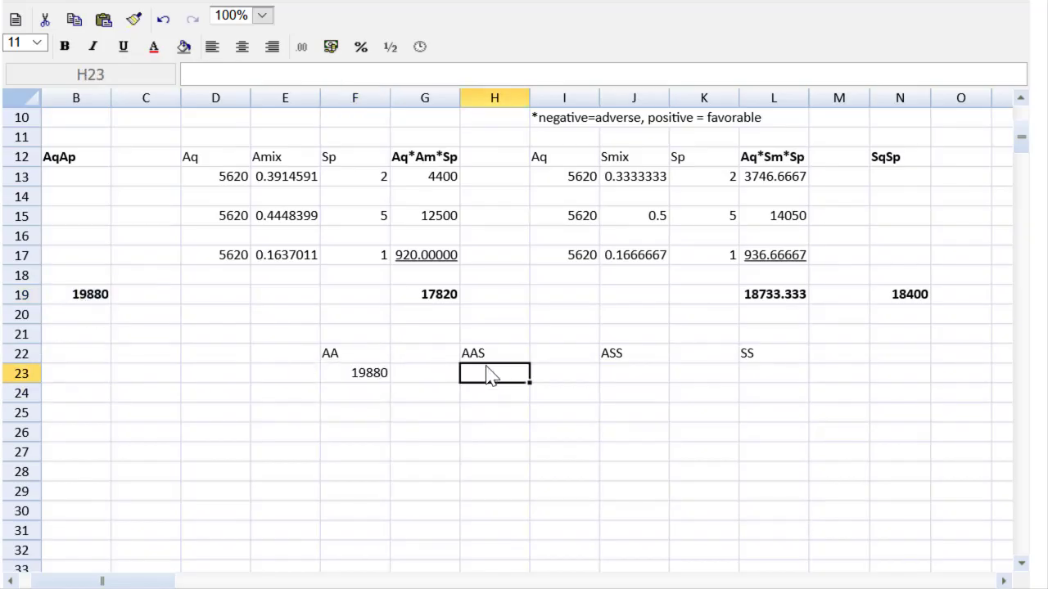
text(=)
click(438, 298)
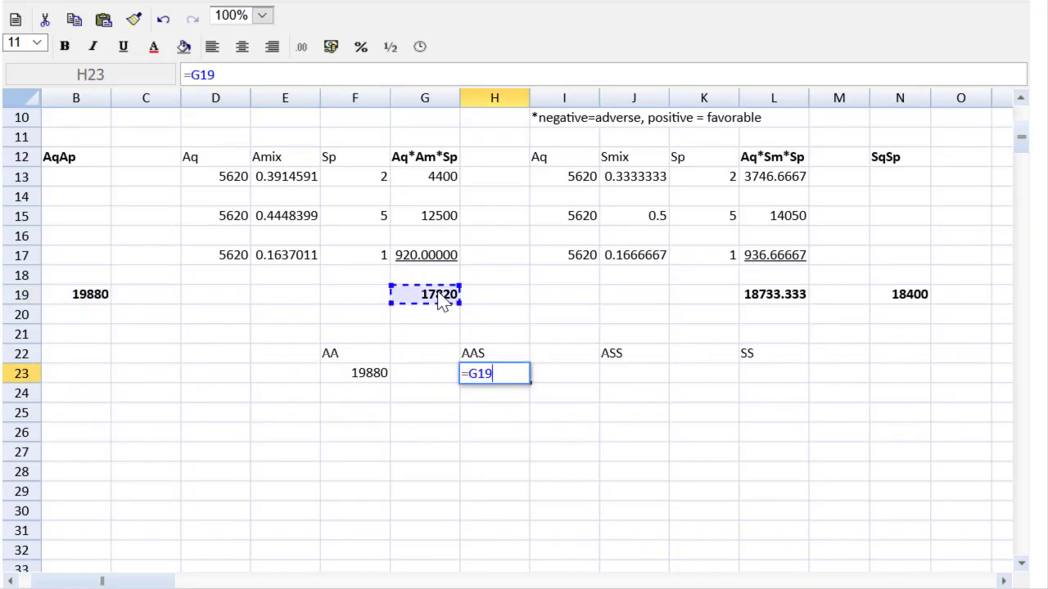
key(Return)
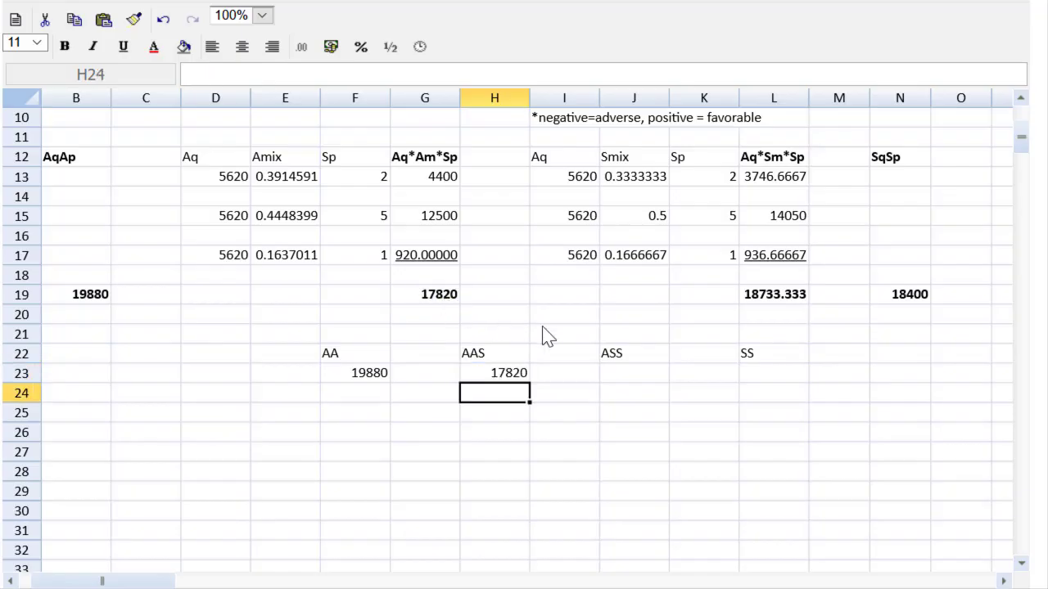
- Link the Aq*Sm*Sp total into J23 under ASS with =L19 and the SqSp total into L23 under SS with =N19
click(633, 375)
text(=)
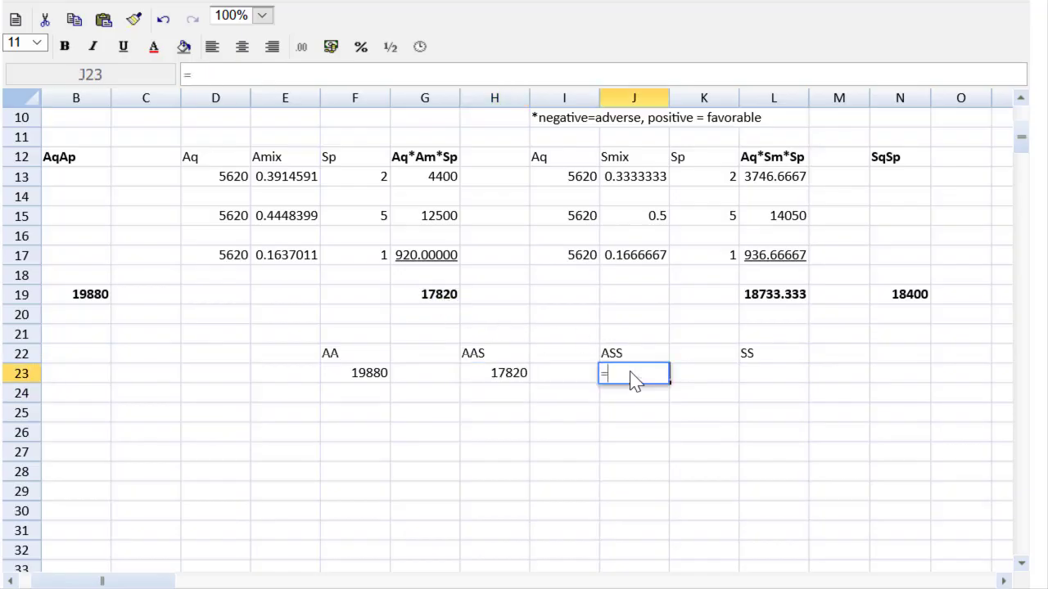
click(774, 299)
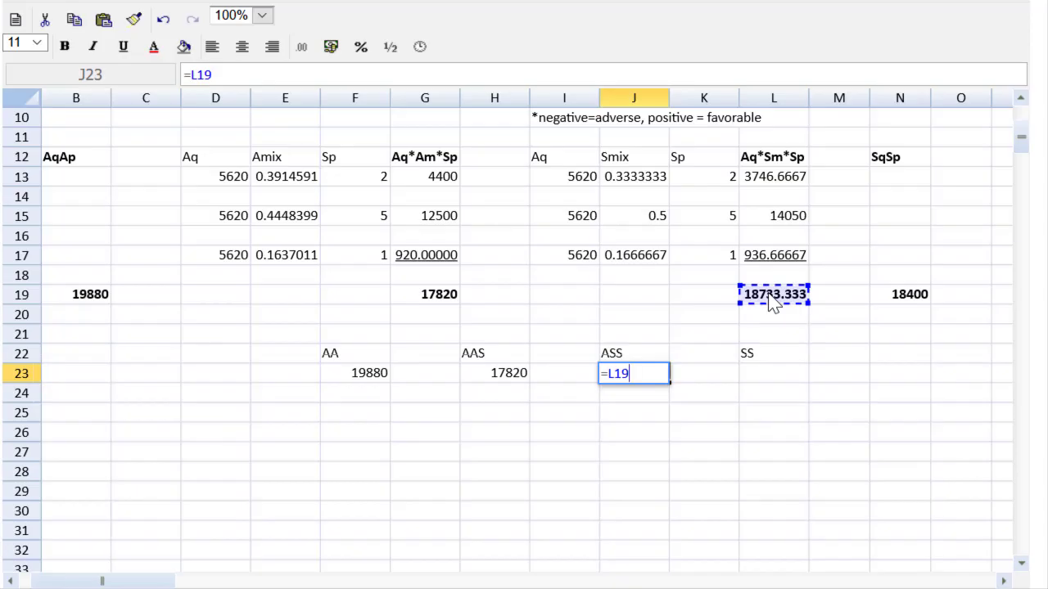
key(Return)
click(752, 357)
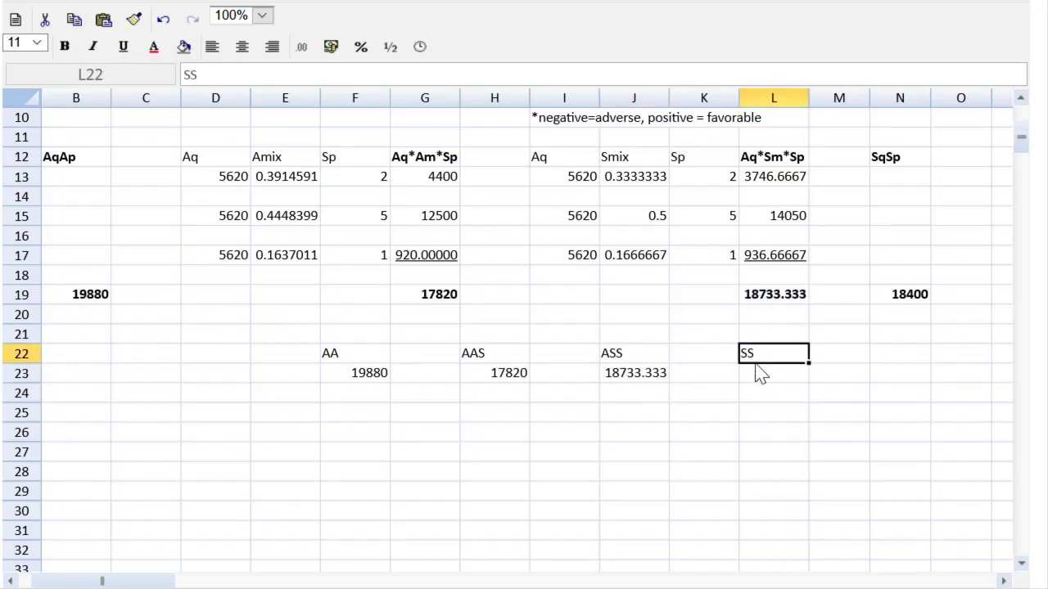
click(759, 378)
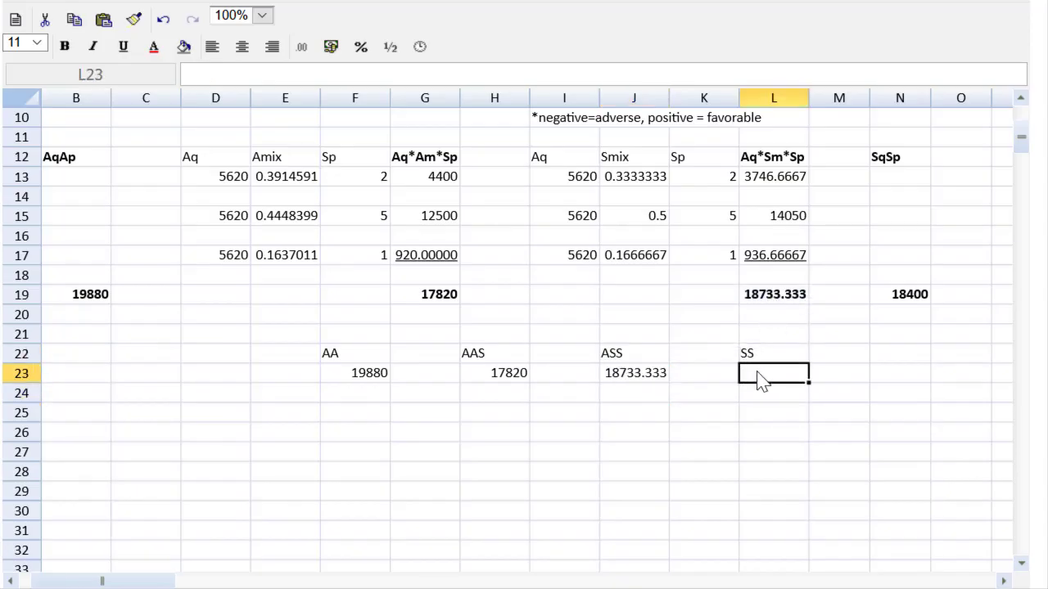
text(=)
click(885, 300)
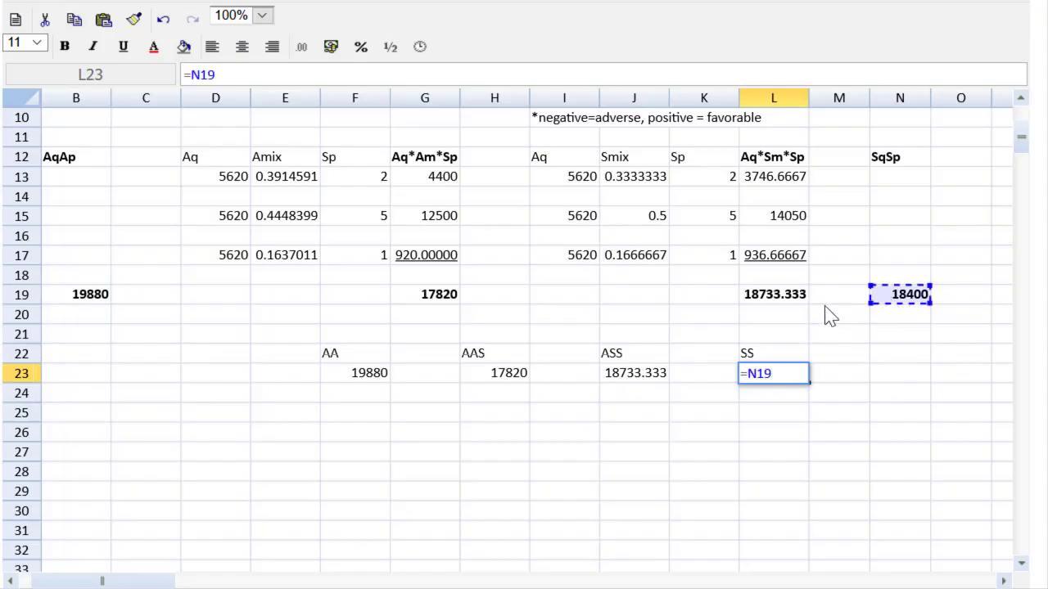
key(Return)
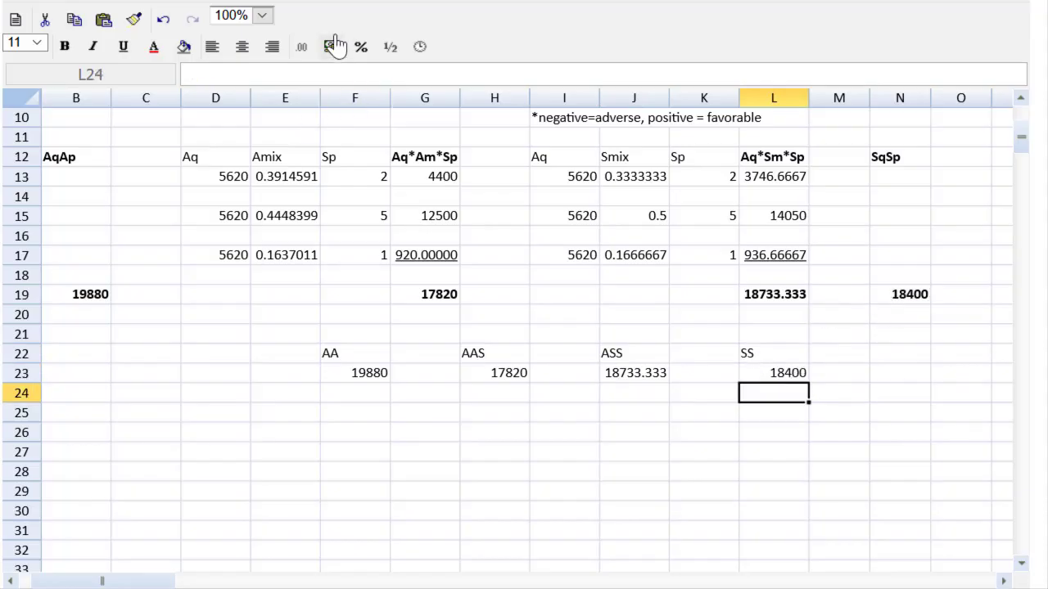
- Narrow columns F, G, H, I and K so the AA to SS summary fits on screen at 200% zoom
click(262, 14)
click(246, 127)
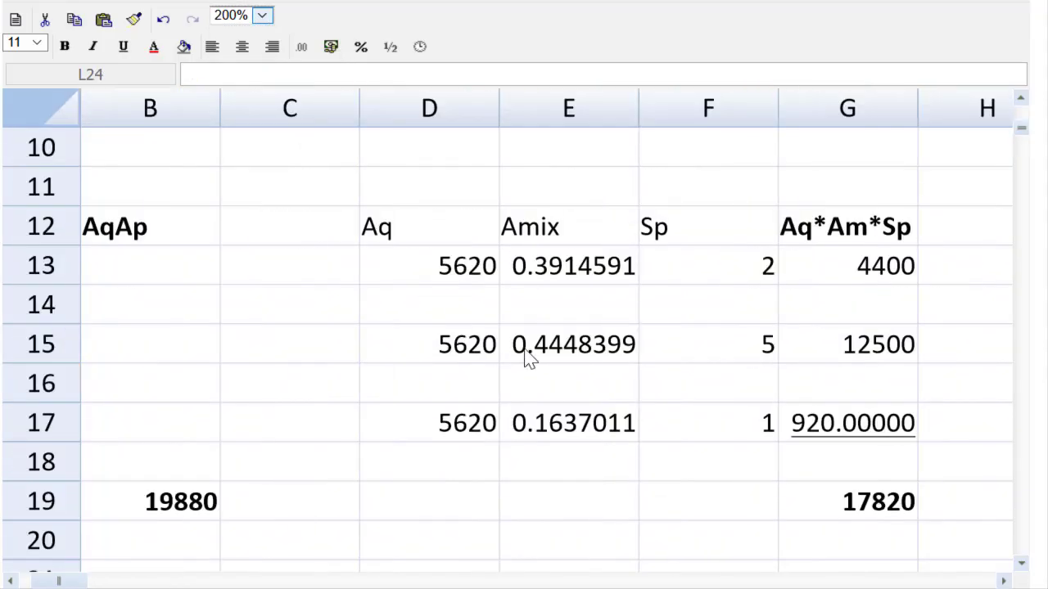
scroll(1023, 139, up, 1)
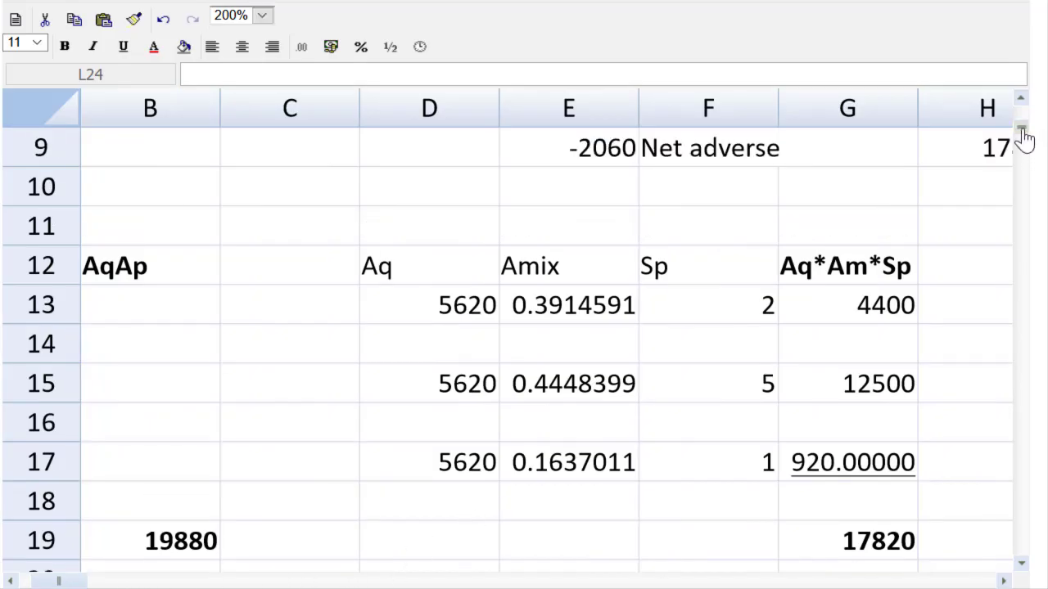
drag(1021, 130, 1021, 143)
drag(60, 581, 101, 581)
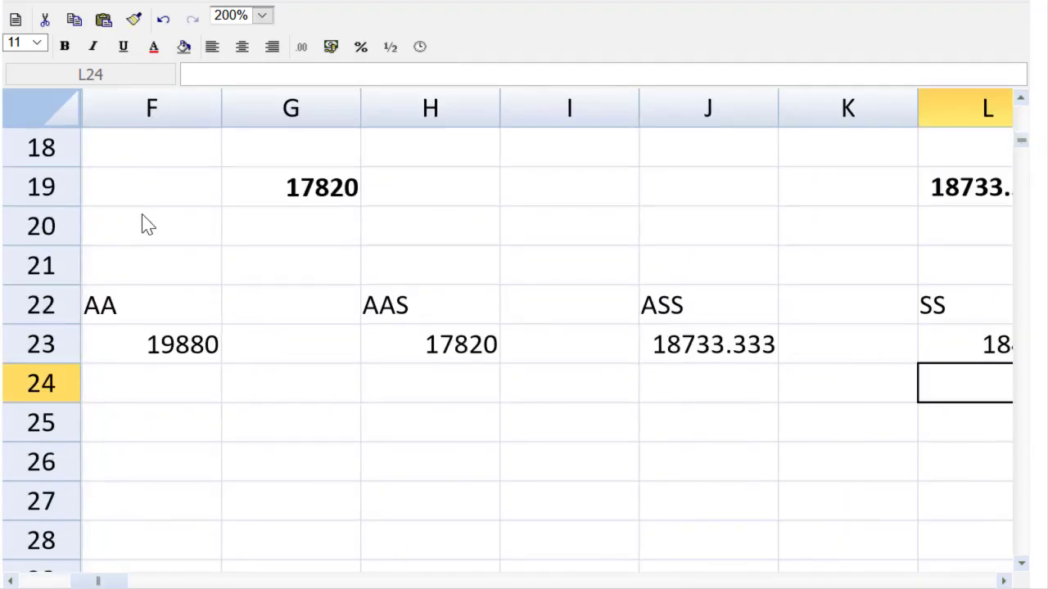
drag(222, 108, 197, 108)
drag(335, 105, 297, 105)
drag(437, 106, 384, 106)
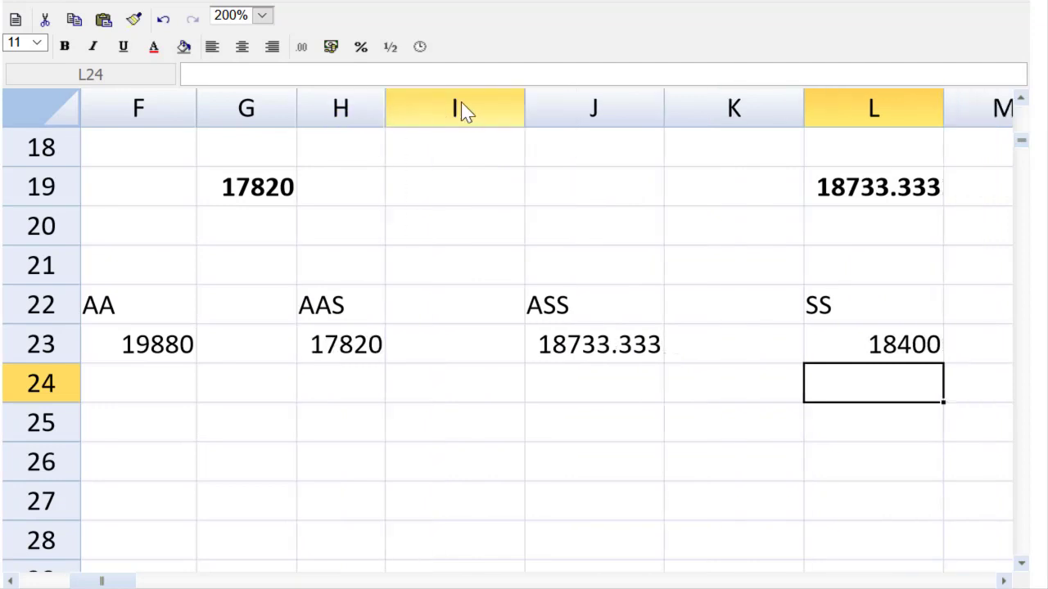
drag(525, 108, 482, 108)
drag(760, 109, 733, 108)
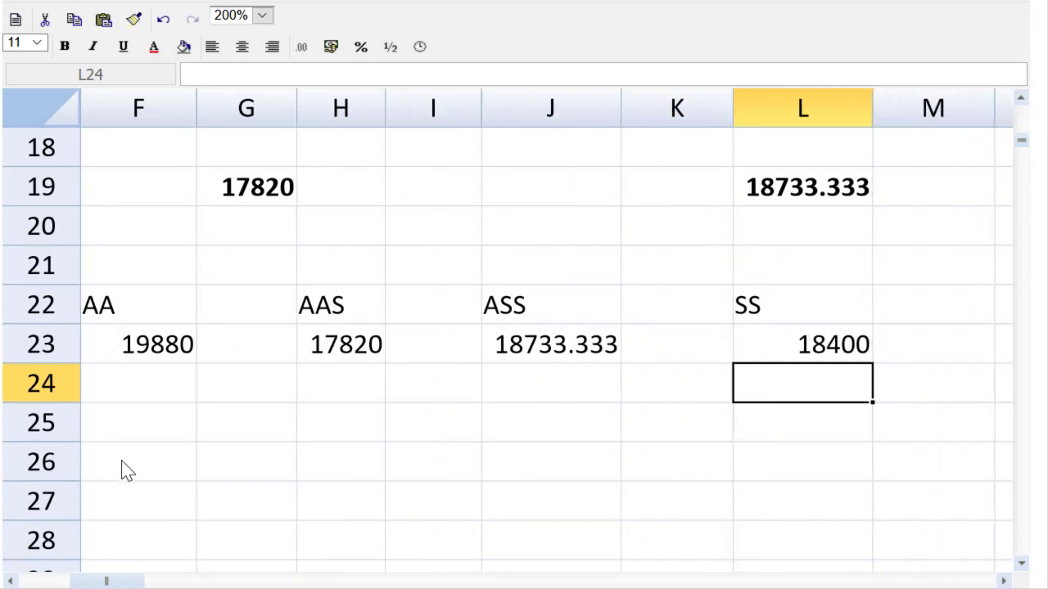
drag(107, 581, 106, 581)
- Centre the AA, AAS, ASS and SS labels in F22:L22
drag(135, 304, 433, 266)
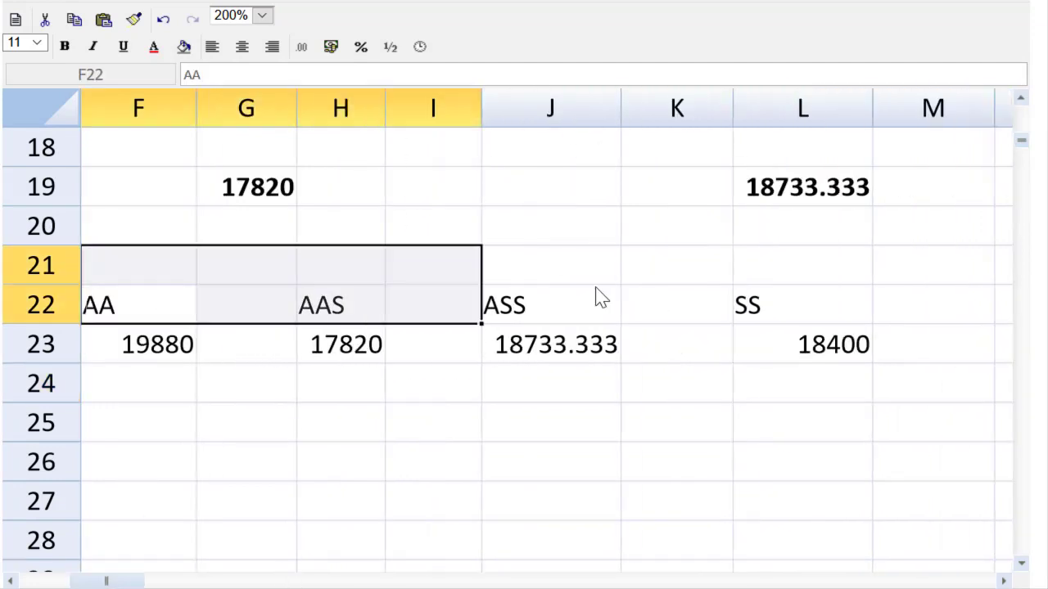
drag(600, 297, 802, 293)
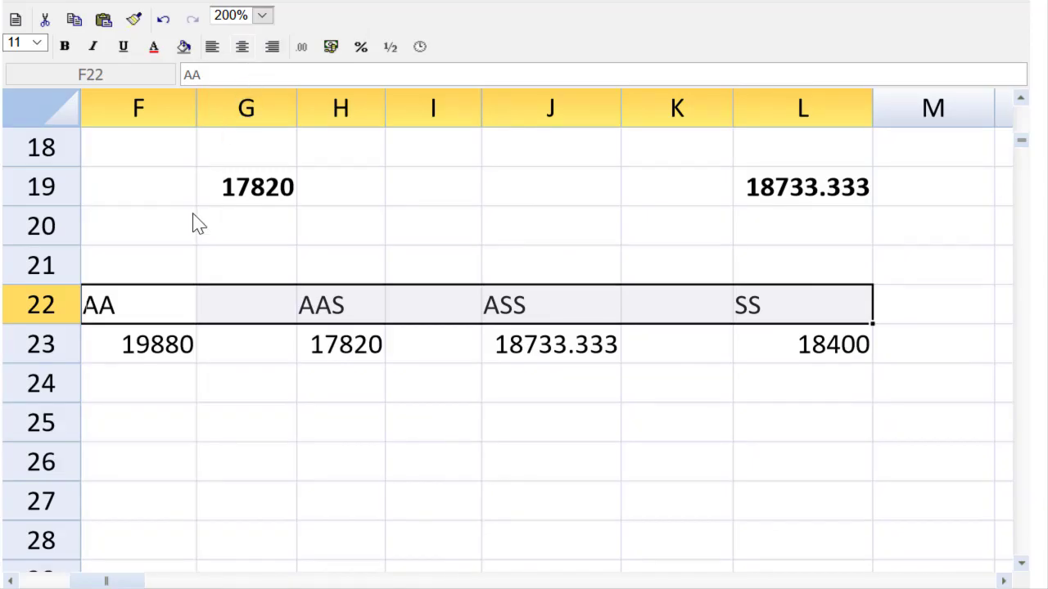
click(242, 47)
- Format the linked totals in F23:L23 with the #,##0 number format
drag(167, 342, 762, 342)
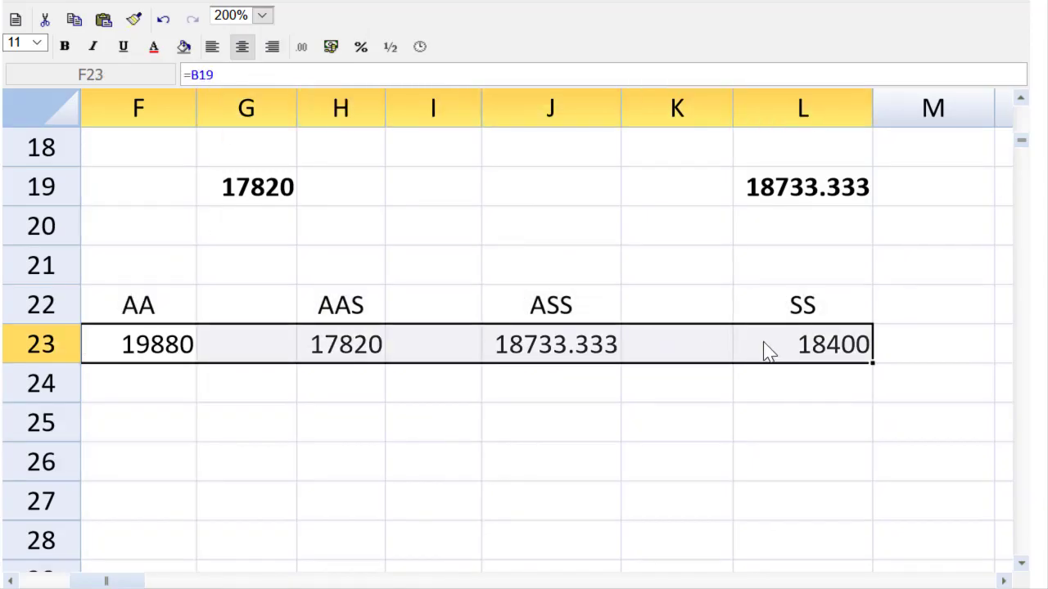
click(299, 49)
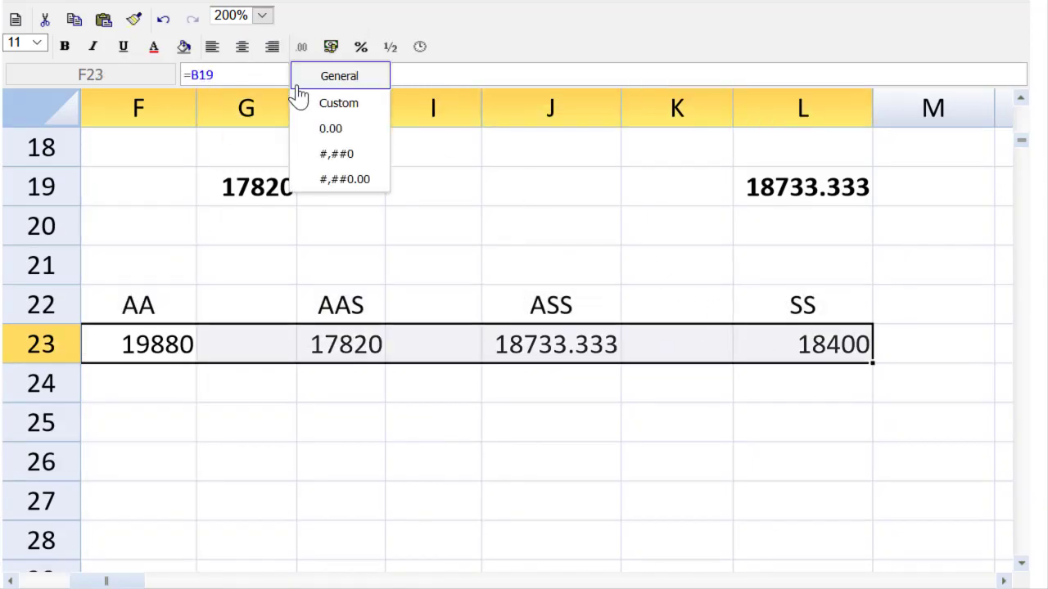
click(329, 161)
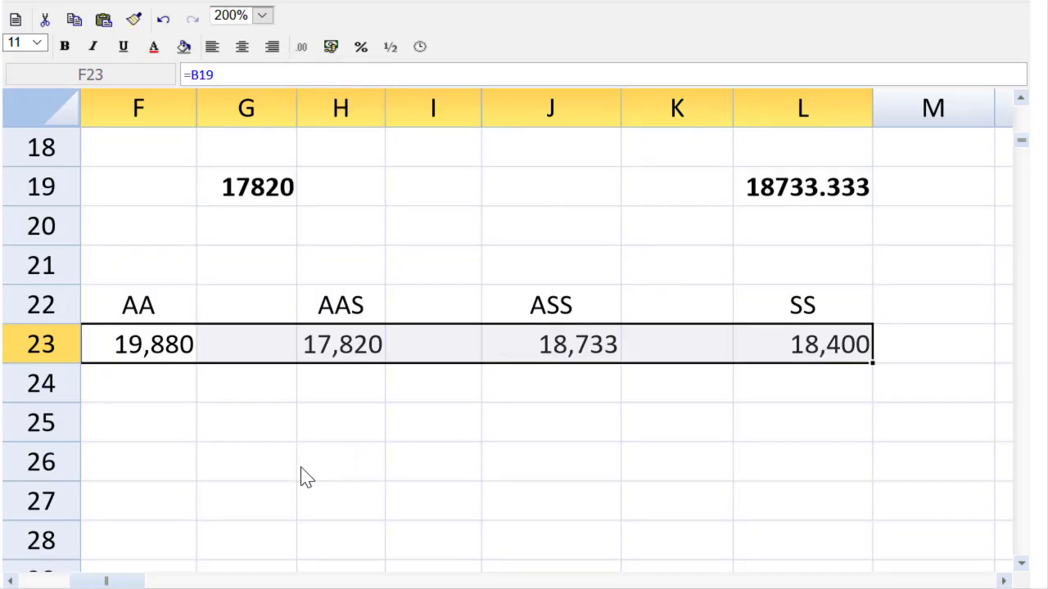
click(276, 466)
- Make the centred labels in F22:L22 bold
drag(145, 306, 781, 319)
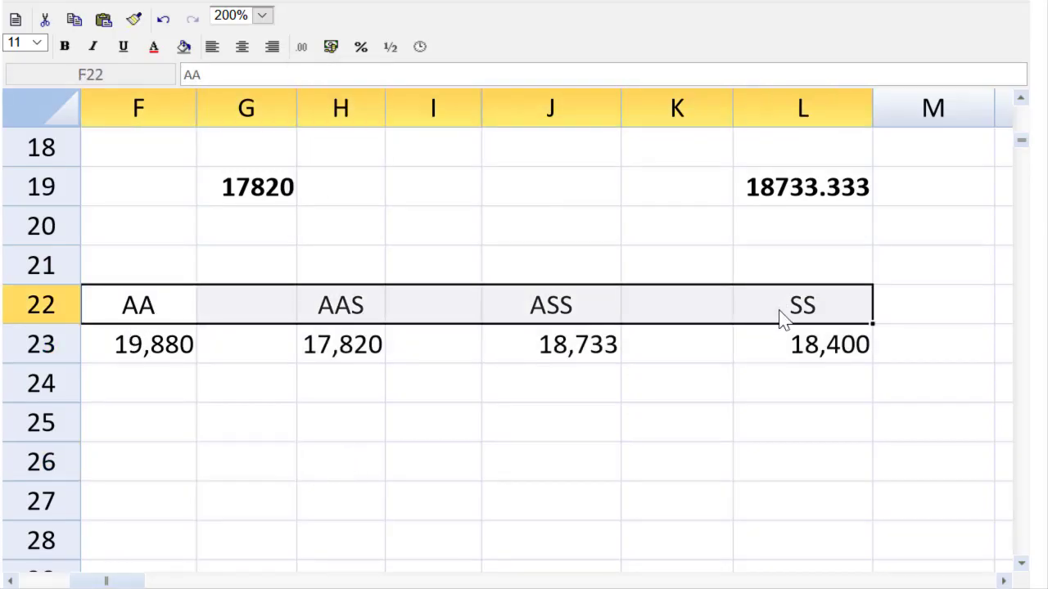
click(242, 47)
click(65, 47)
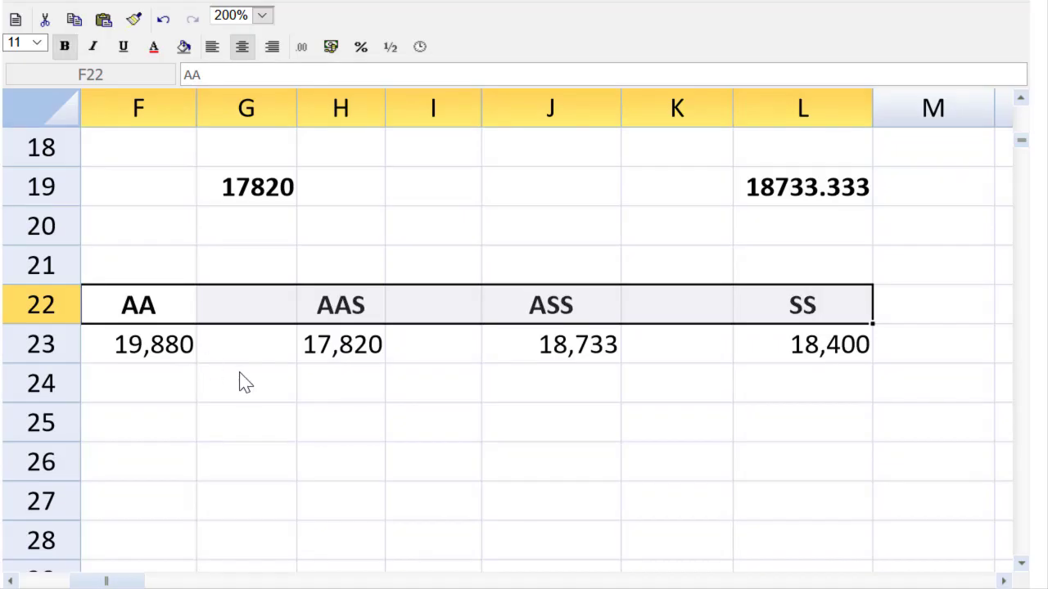
- Enter the variance labels Price in G26, Mix in I26 and Yield in K26
click(248, 466)
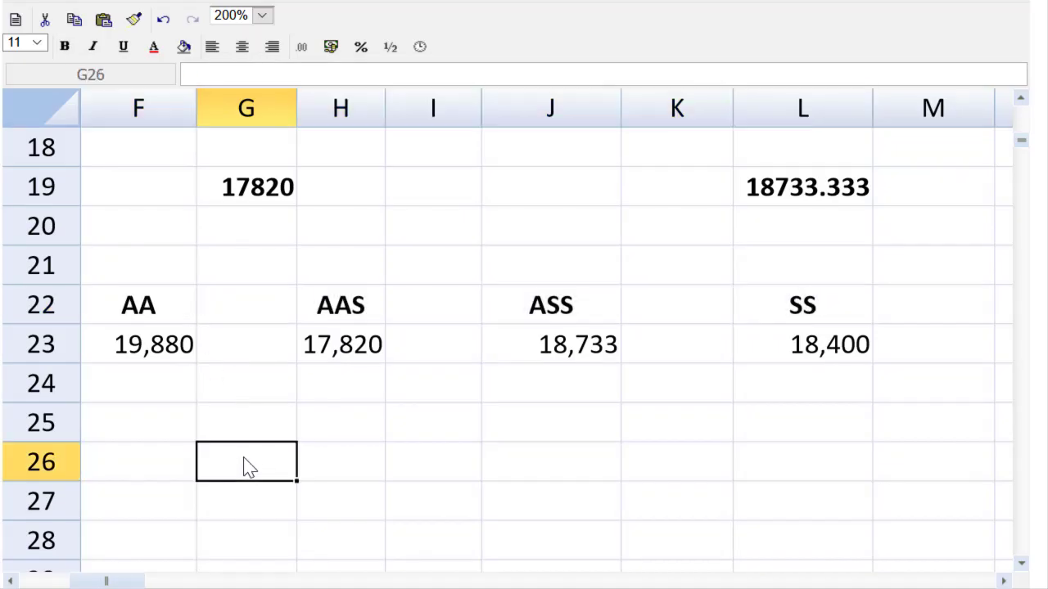
text(PRice)
key(BackSpace)
key(BackSpace)
key(BackSpace)
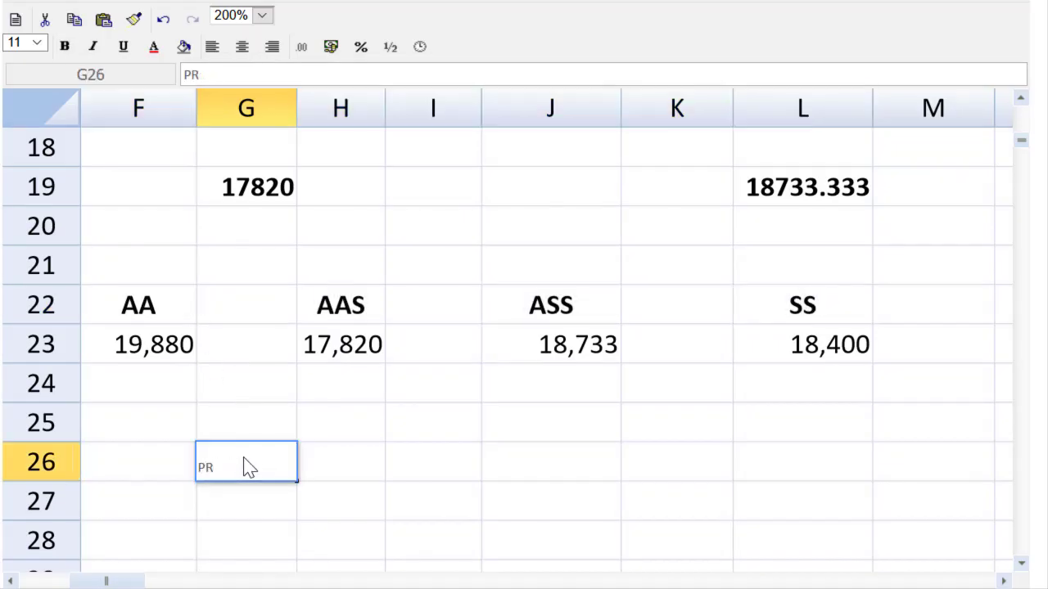
key(BackSpace)
text(rice)
key(Tab)
key(Tab)
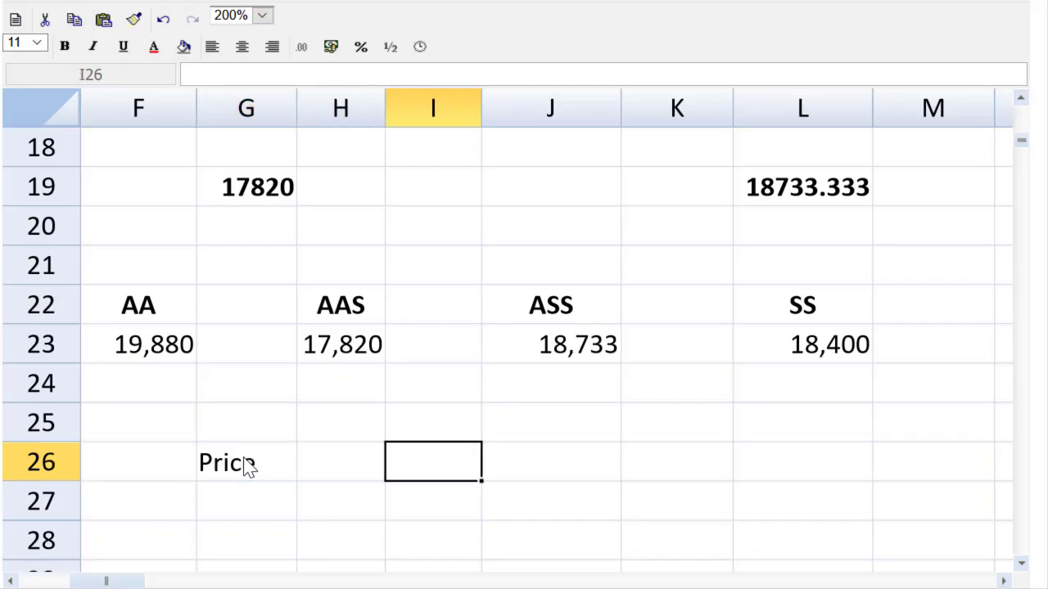
text(Mix)
key(Tab)
key(Tab)
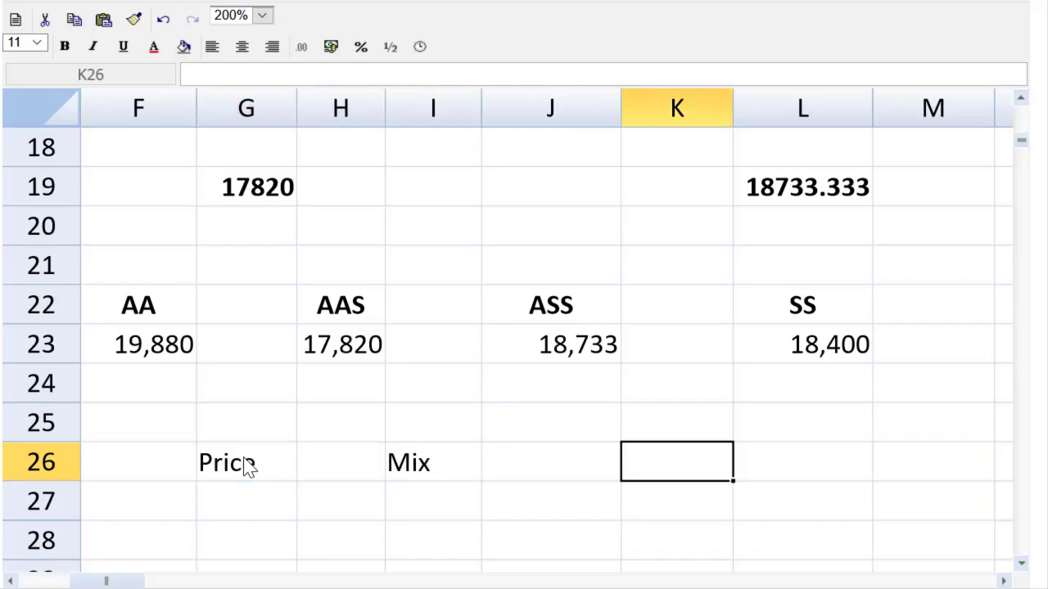
text(Yield)
key(BackSpace)
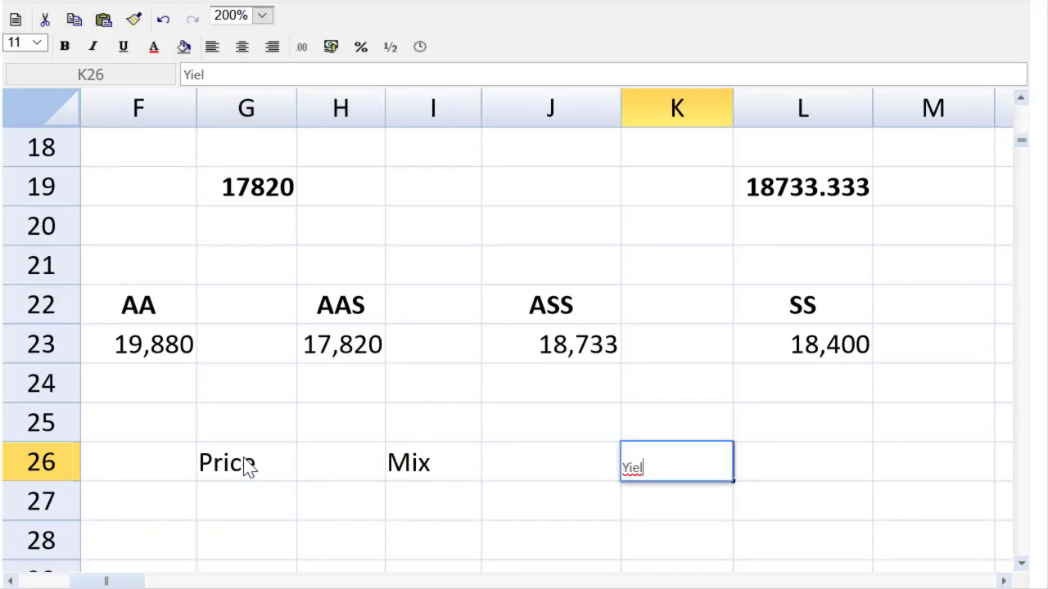
text(d)
- Calculate the Yield variance in K25 as SS minus ASS with the formula =L23-J23
key(Up)
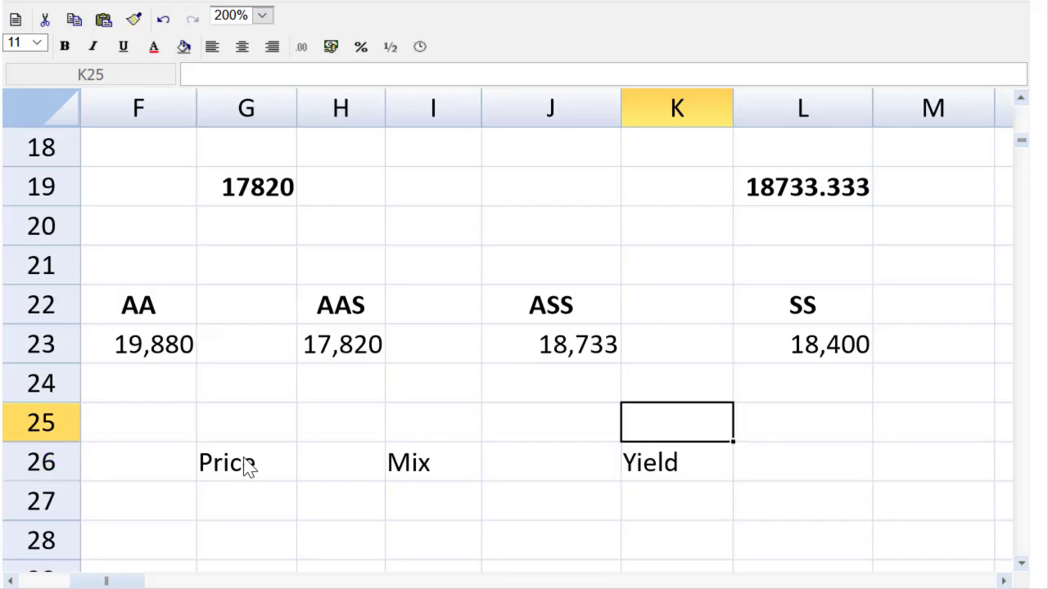
text(=)
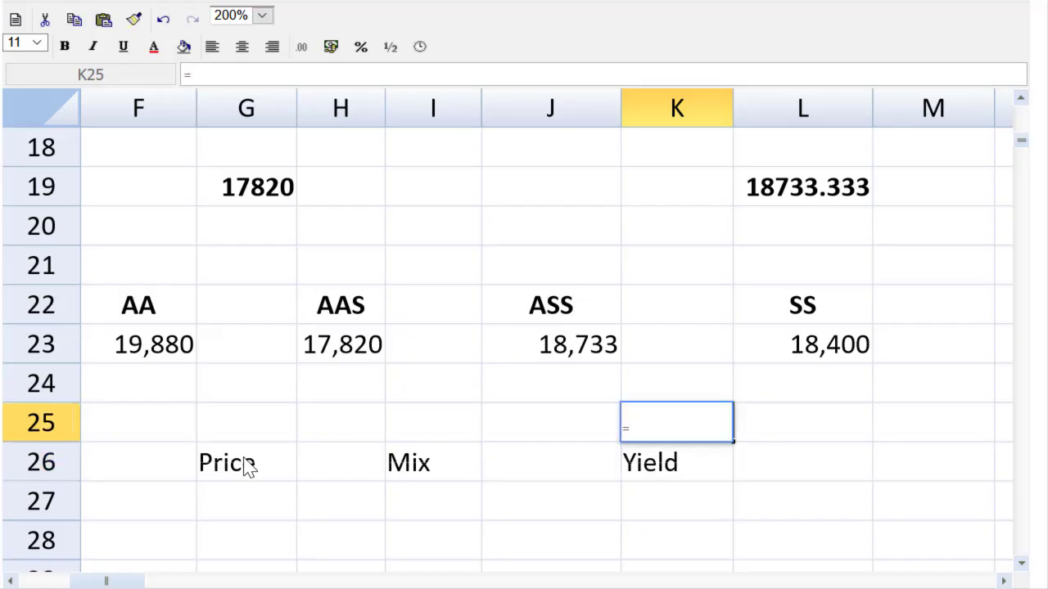
click(771, 357)
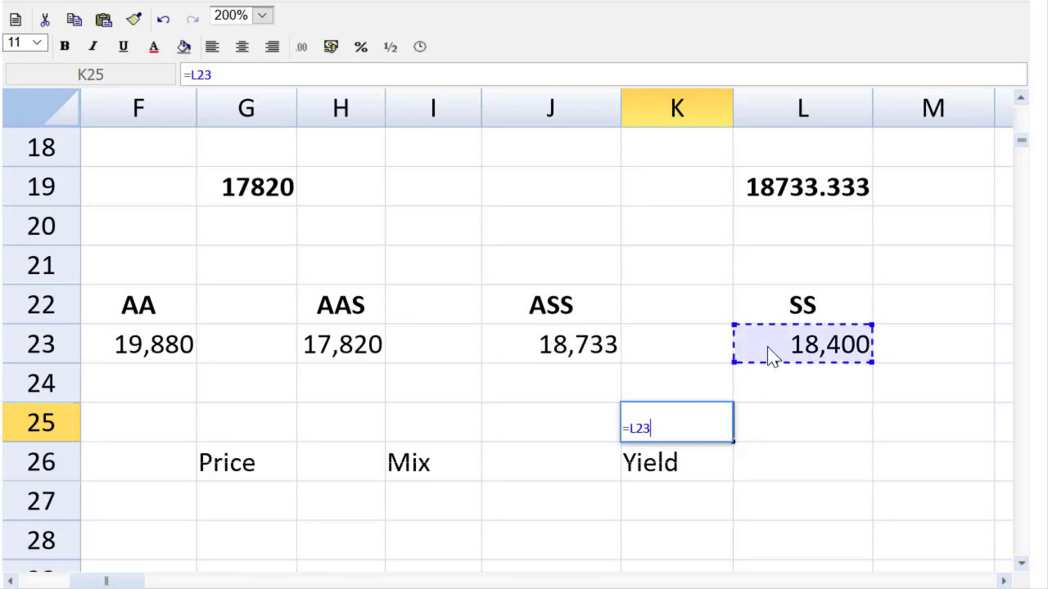
text(=)
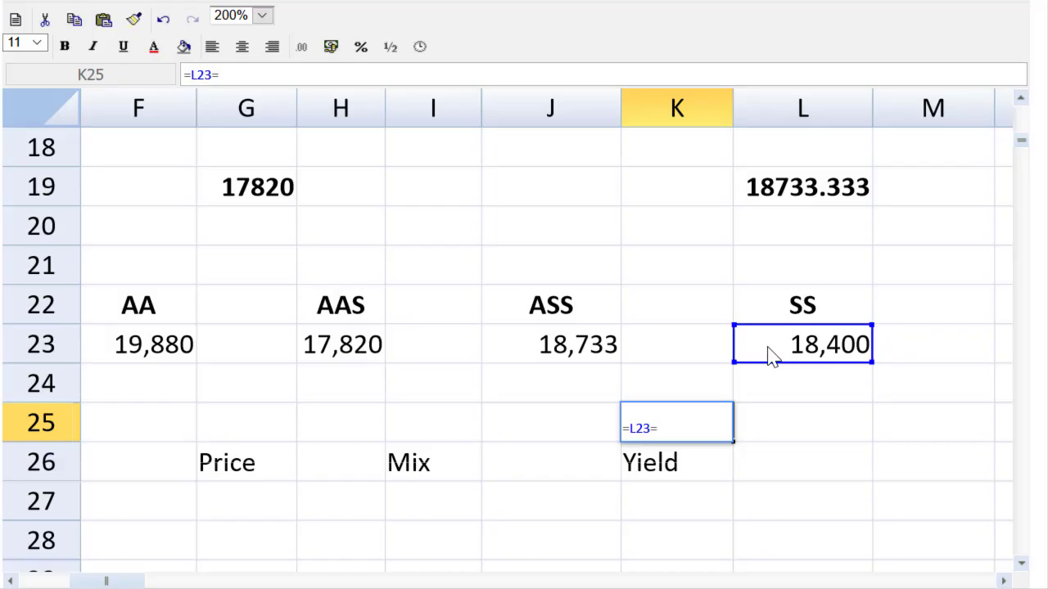
key(BackSpace)
text(-)
click(532, 348)
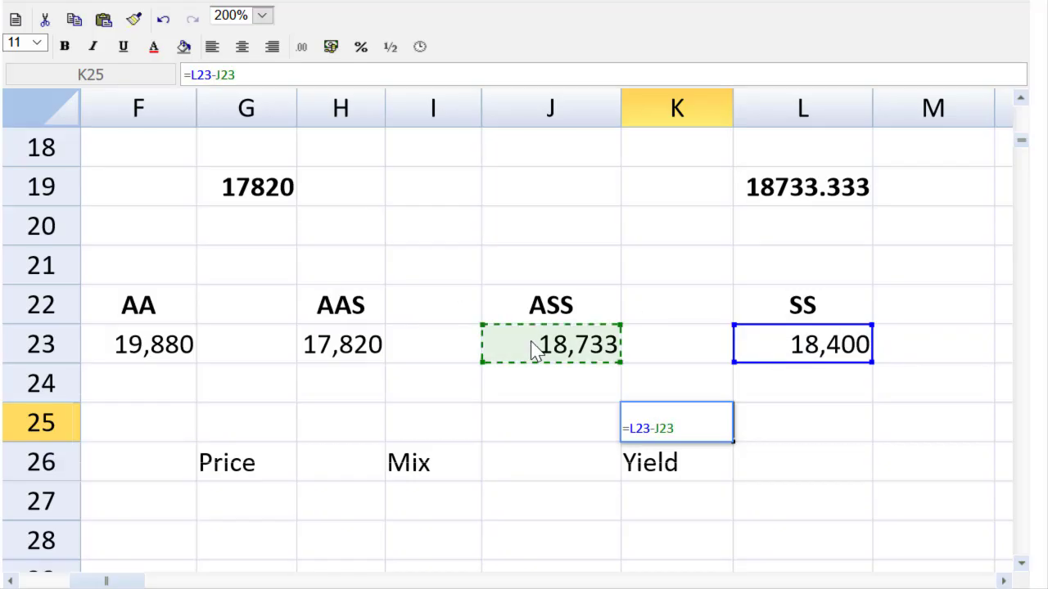
key(Return)
key(Up)
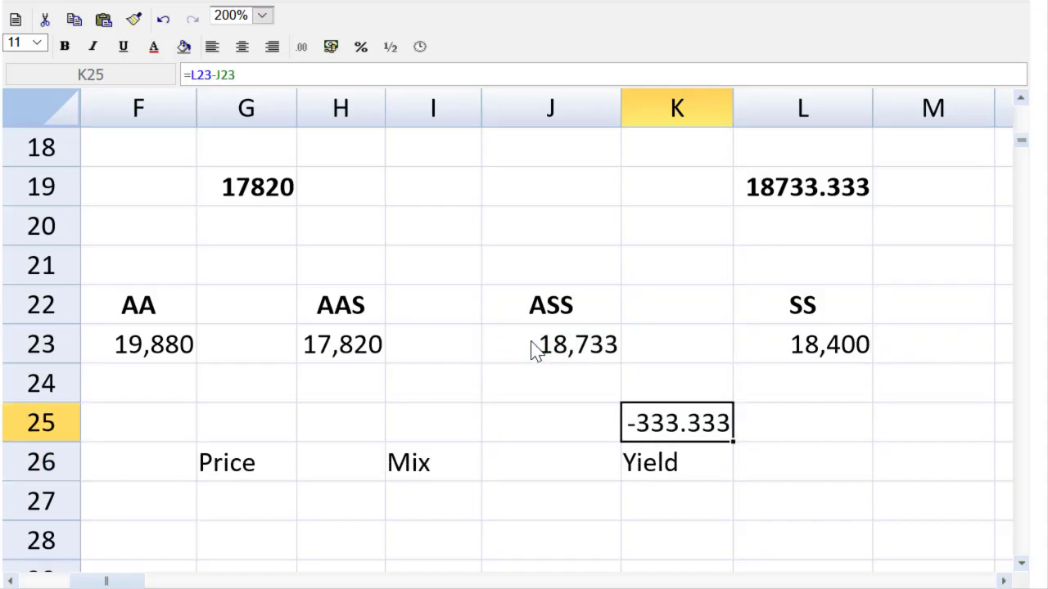
- Copy the yield variance formula into I25 for the Mix variance and G25 for the Price variance
key(ctrl+c)
key(Left)
key(Left)
key(ctrl+v)
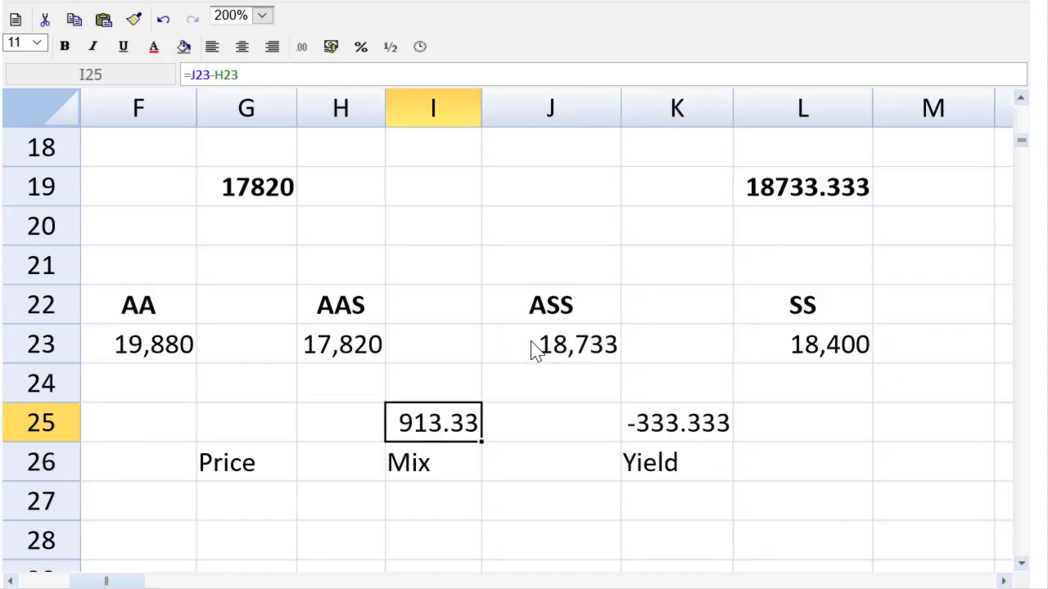
key(Left)
key(Left)
key(ctrl+v)
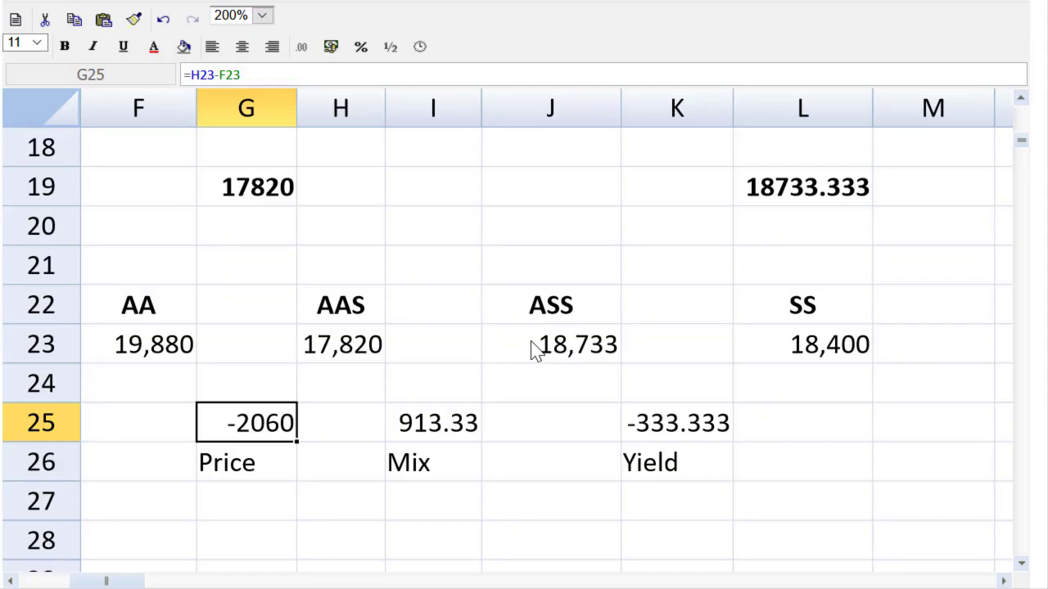
- Move the whole working in A1:X33 so that it starts at M2, freeing the first columns
click(262, 16)
click(246, 105)
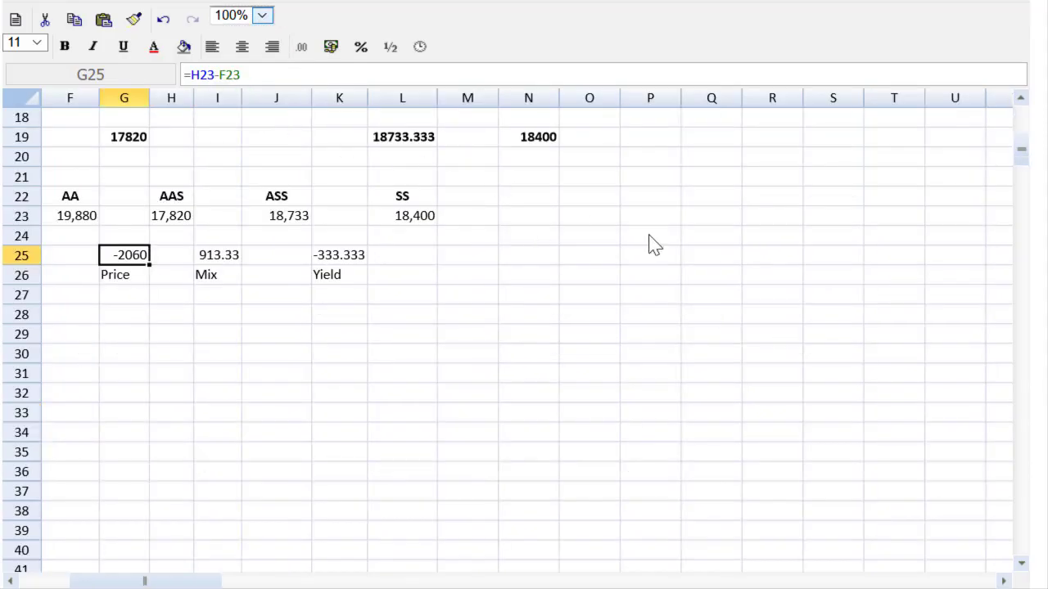
drag(1020, 157, 1021, 133)
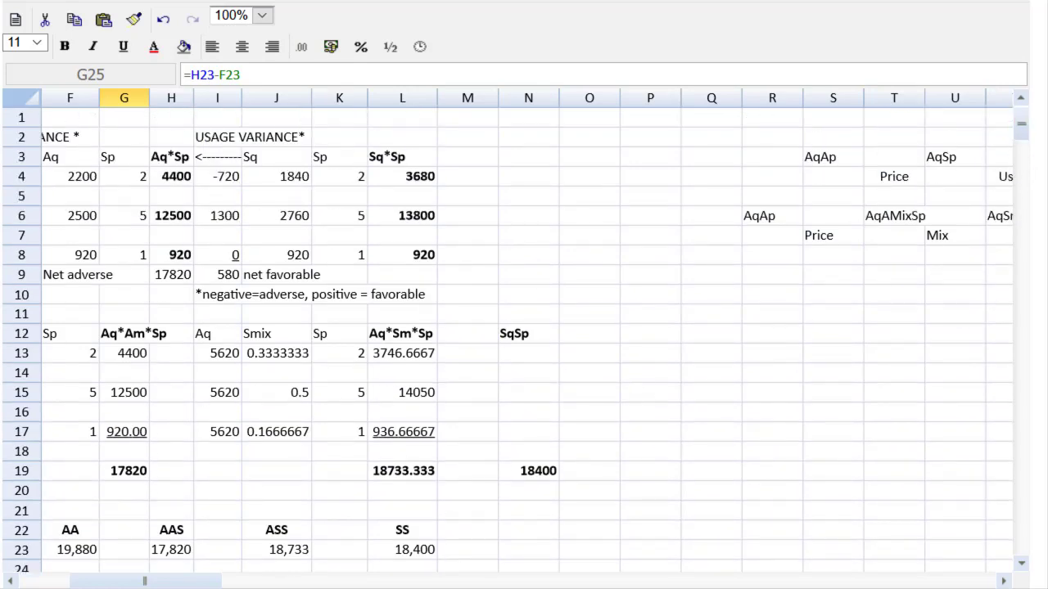
drag(193, 583, 172, 587)
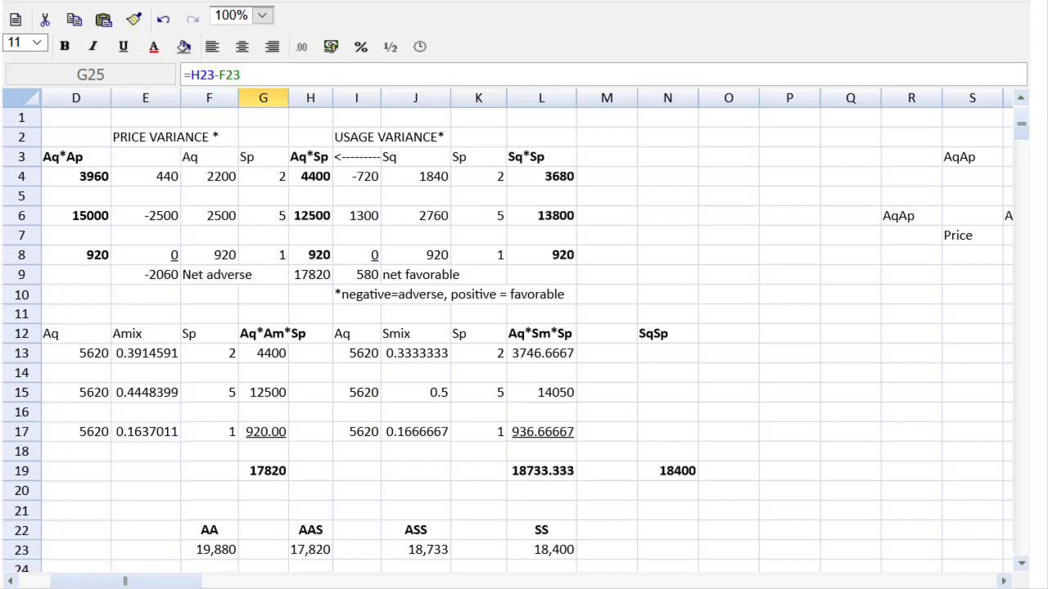
click(261, 15)
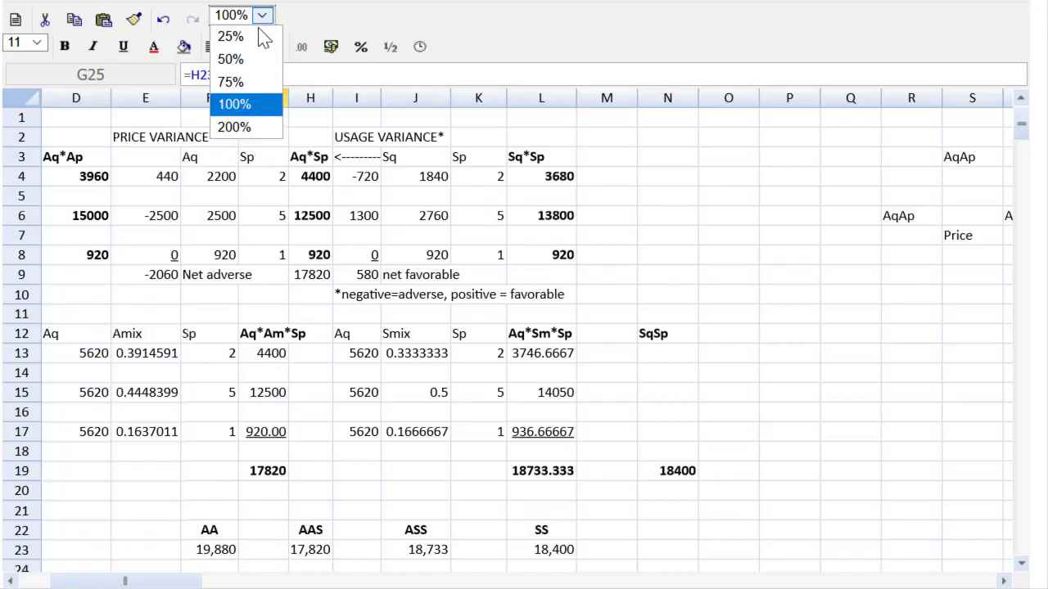
click(245, 59)
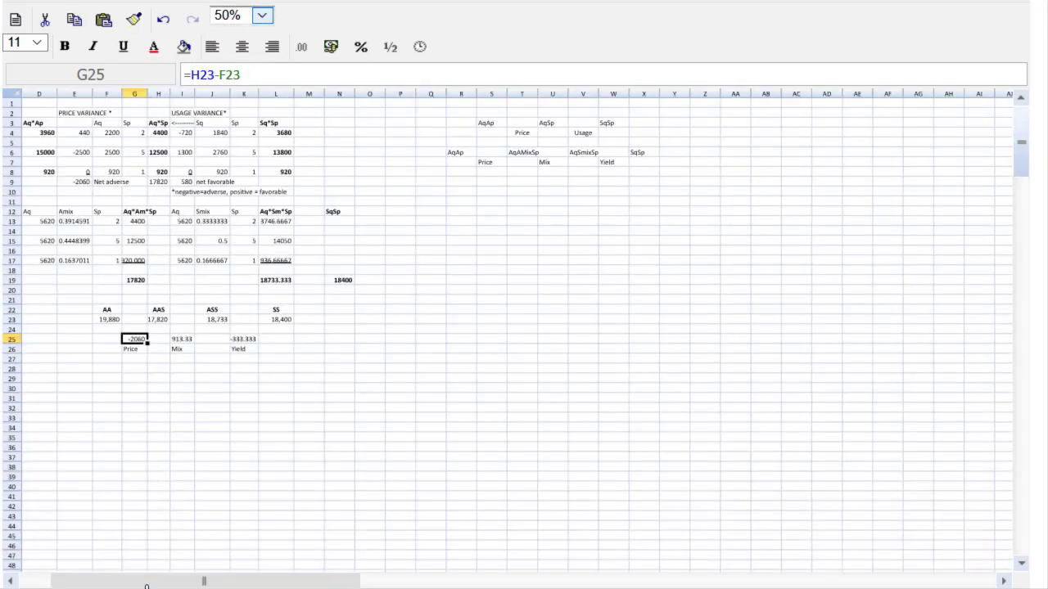
drag(146, 583, 70, 579)
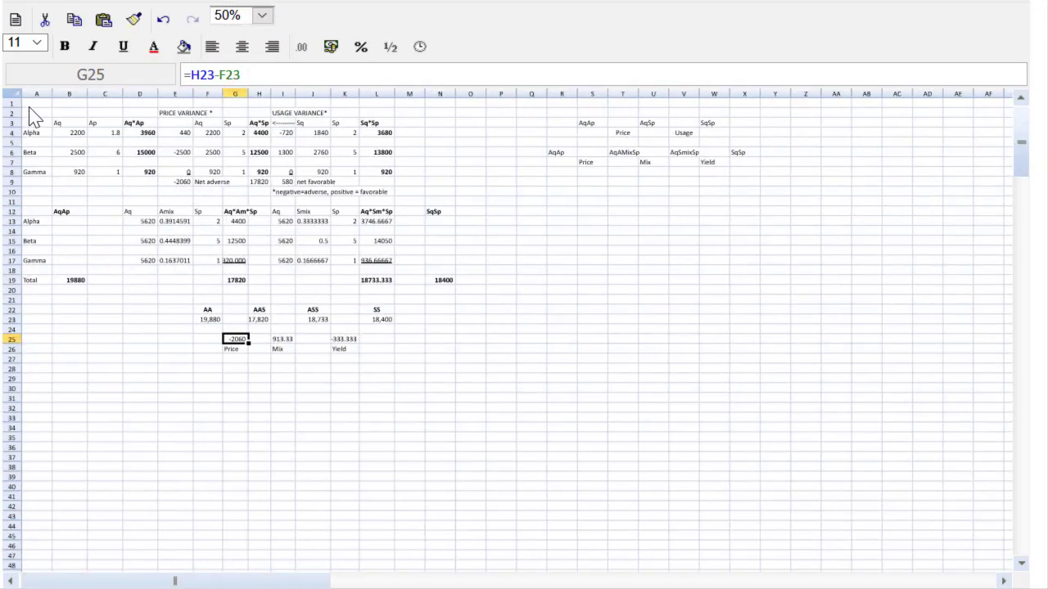
mouse_move(31, 107)
mouse_down()
mouse_move(445, 395)
mouse_move(753, 420)
mouse_up()
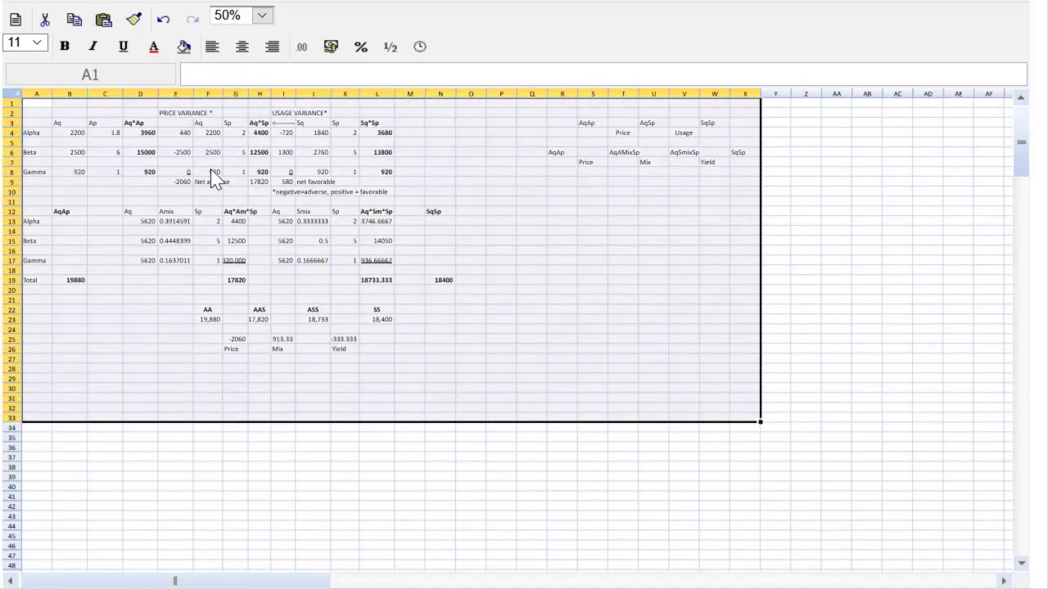
key(ctrl+c)
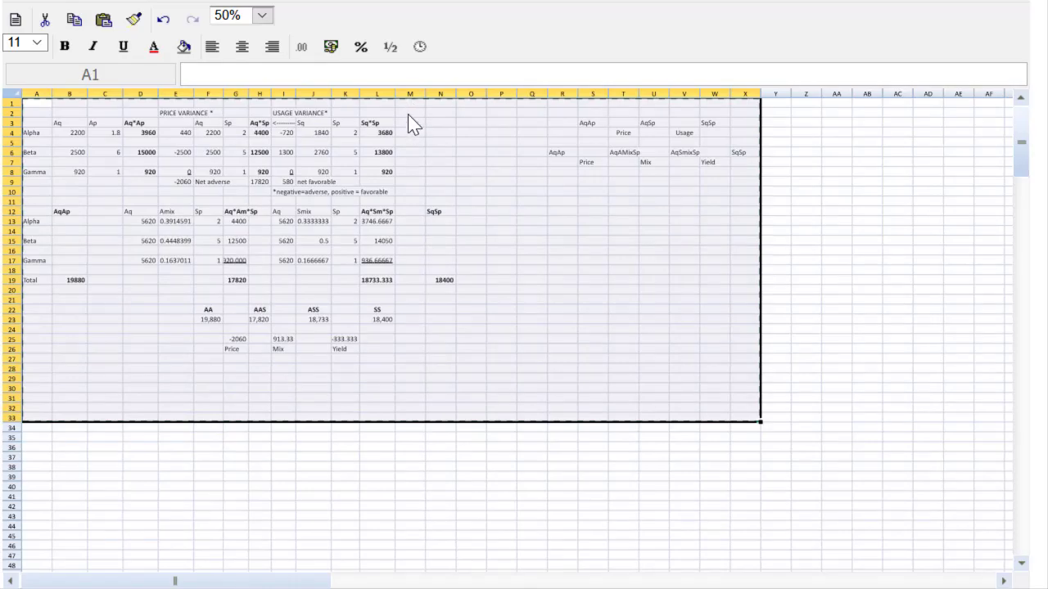
click(407, 113)
key(ctrl+v)
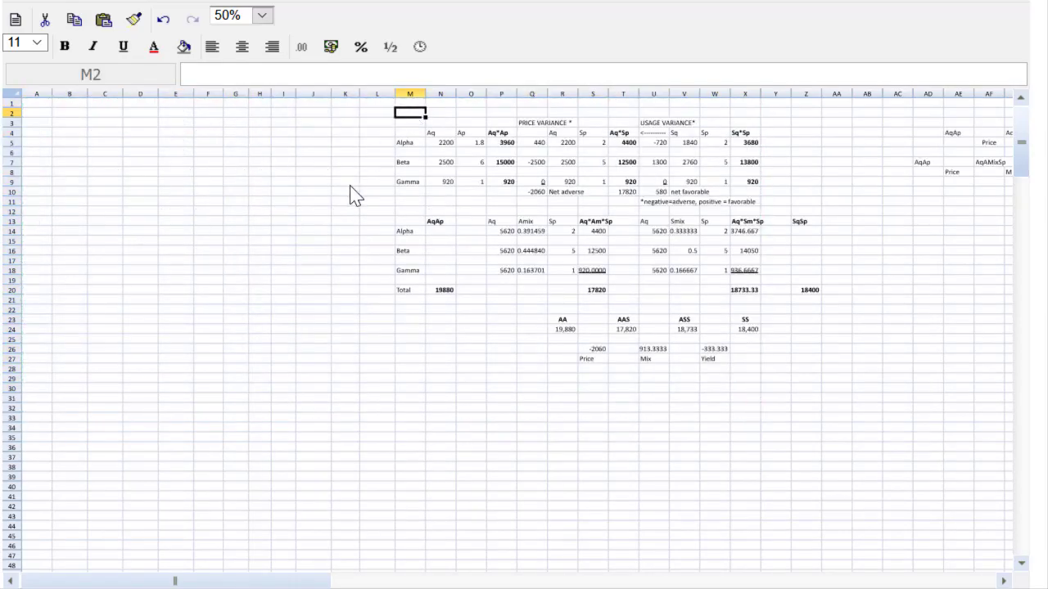
- Set the countdown timer to 15 min
click(262, 16)
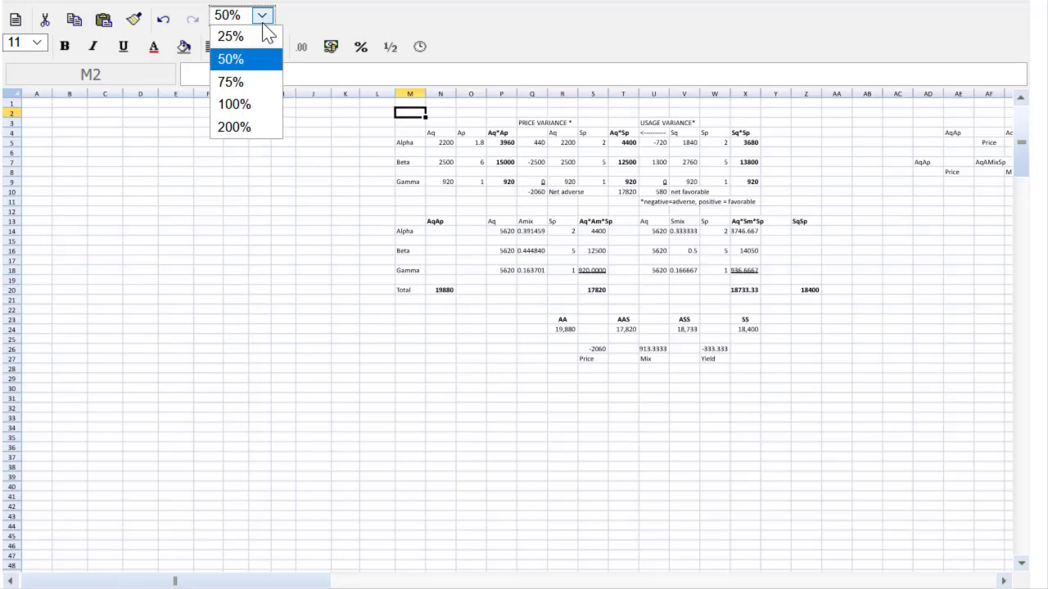
click(254, 114)
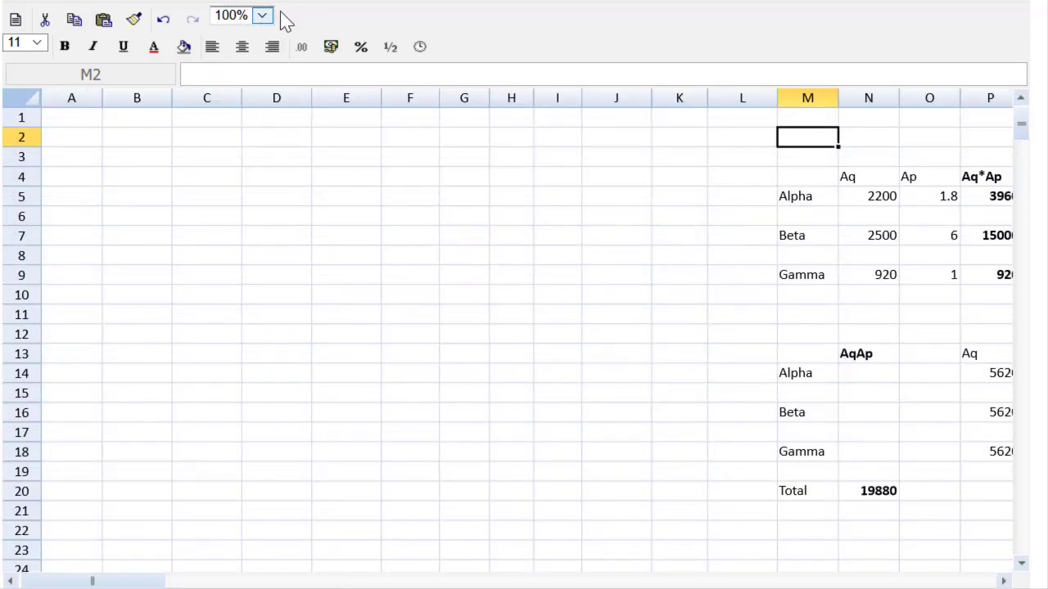
click(262, 16)
click(262, 129)
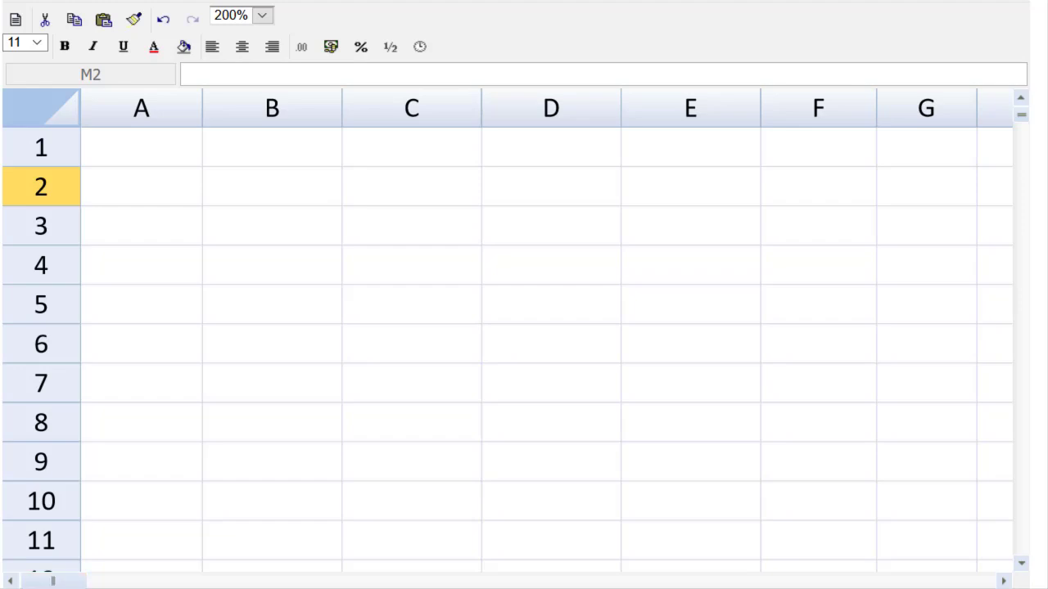
drag(810, 41, 936, 0)
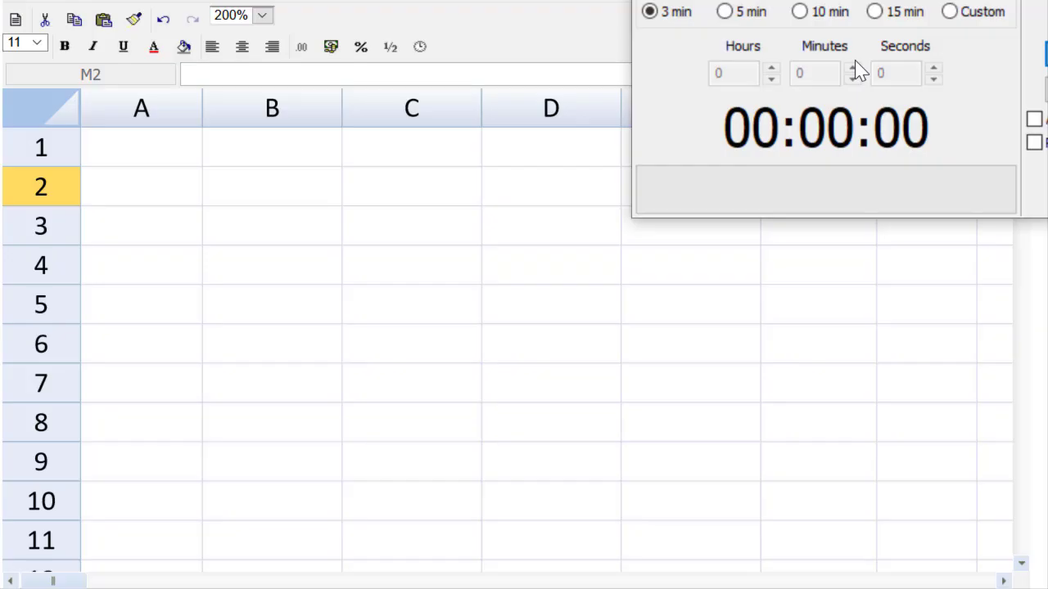
click(877, 16)
click(1046, 54)
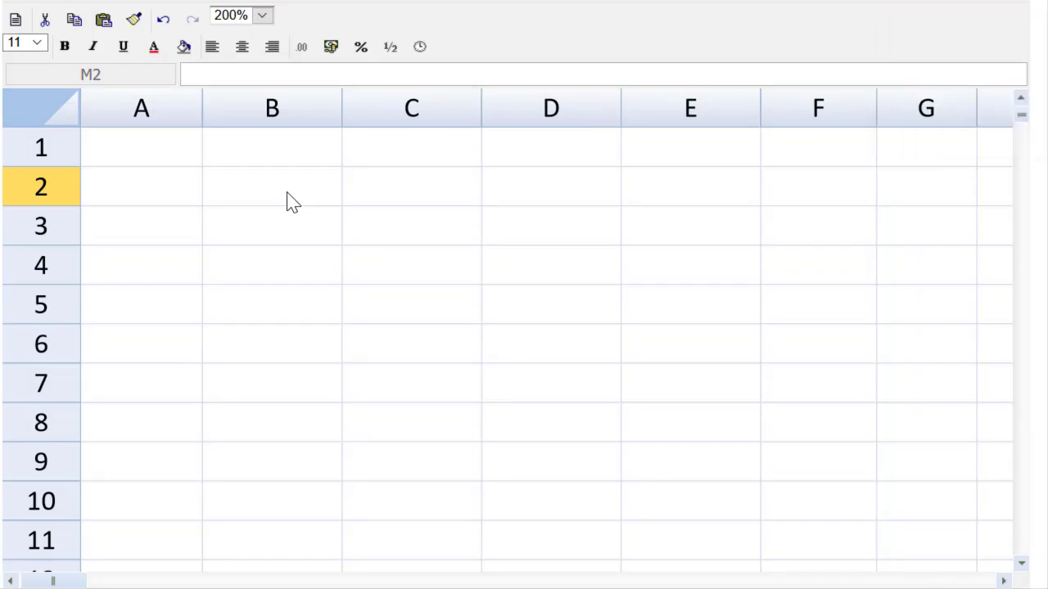
- Enter the headings AqAp in B2, AqSp in D2 and SqSp in F2
click(288, 200)
text(AA)
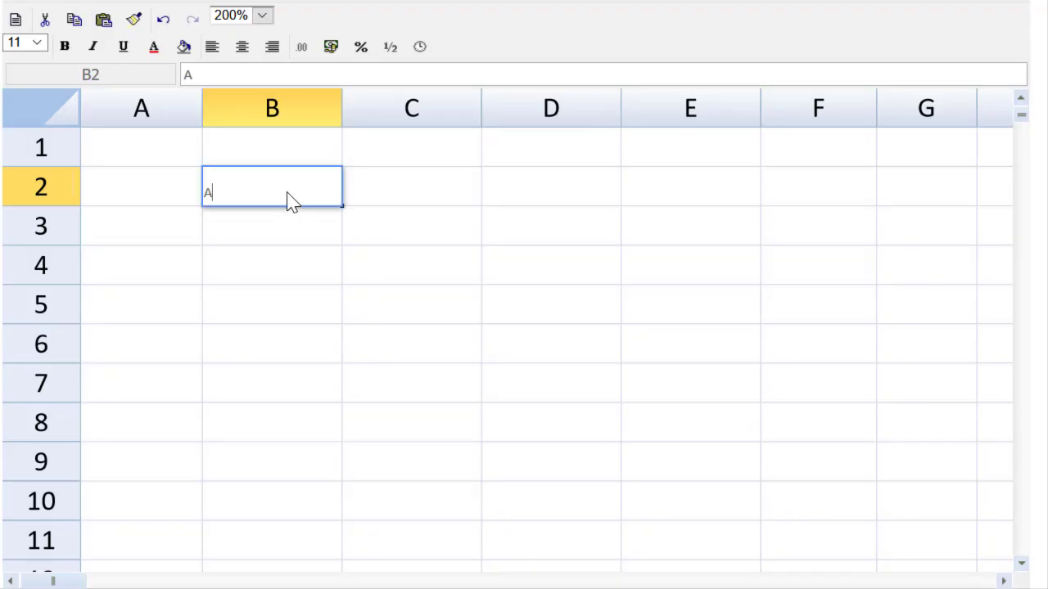
key(BackSpace)
key(BackSpace)
text(AqAp)
key(Tab)
key(Tab)
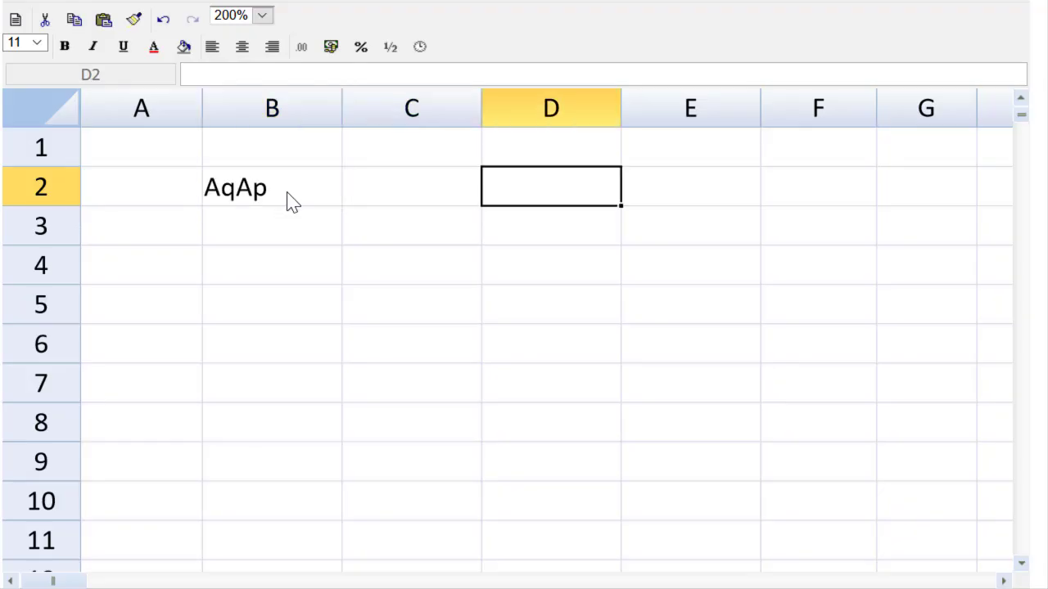
text(AqSp)
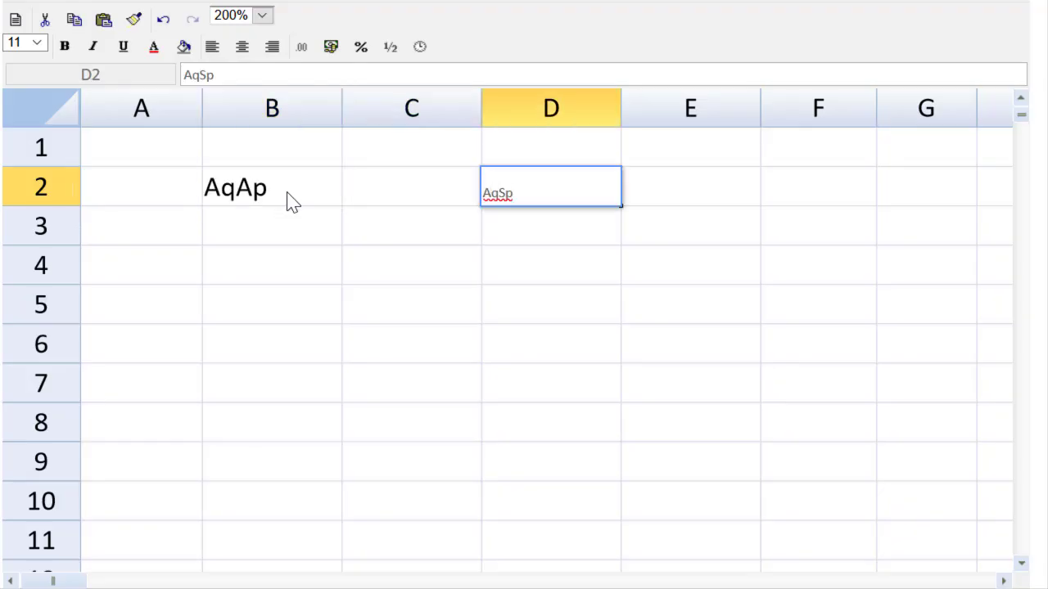
key(Tab)
key(Tab)
text(SqSp)
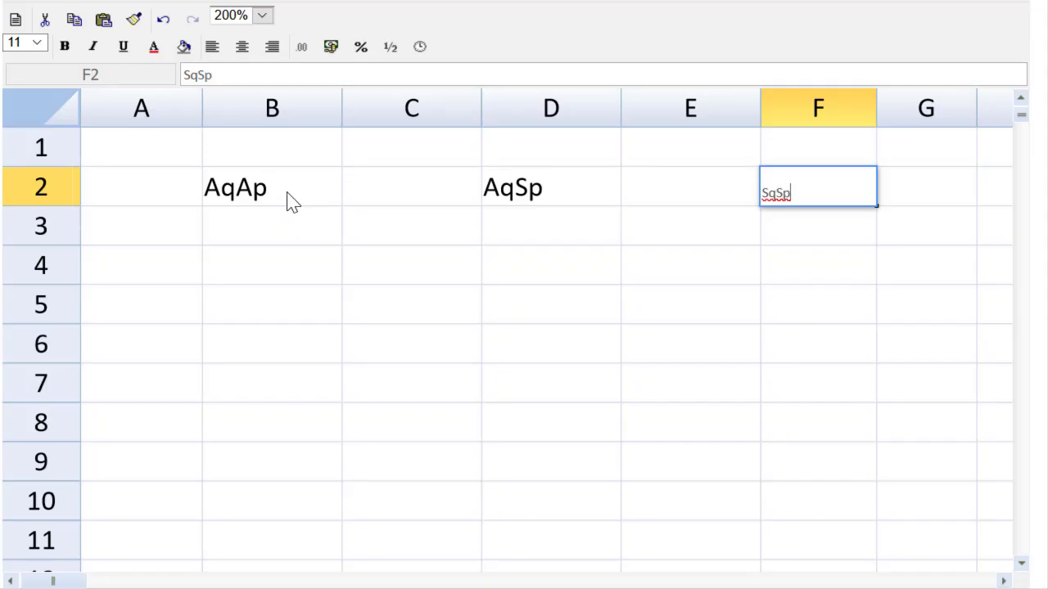
key(Return)
- Enter the variance labels Price in C3 and Usage in E3
key(Left)
key(Left)
key(Left)
text(Price)
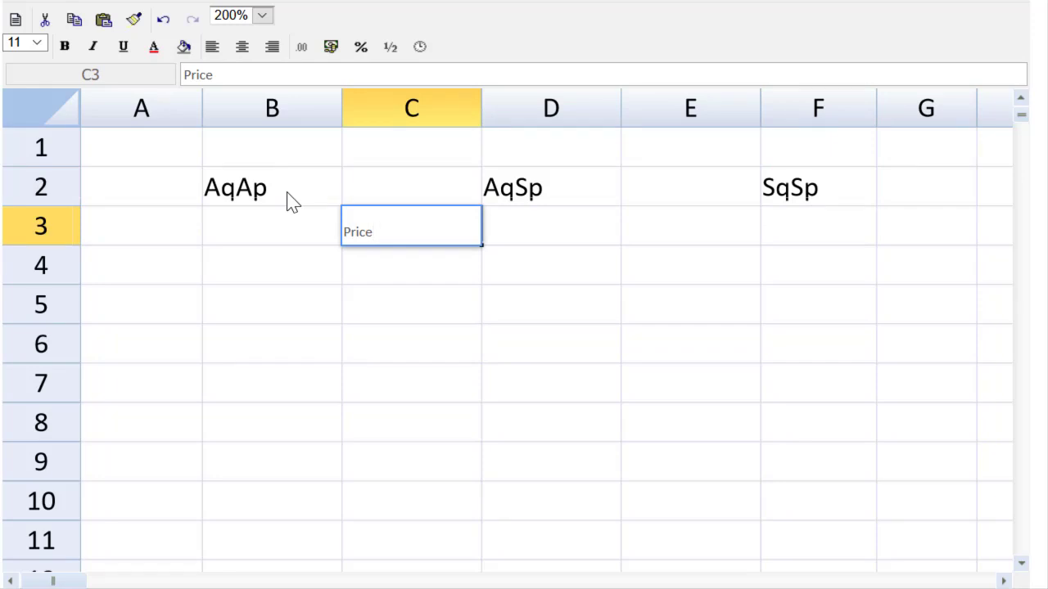
key(Tab)
key(Tab)
text(Usage)
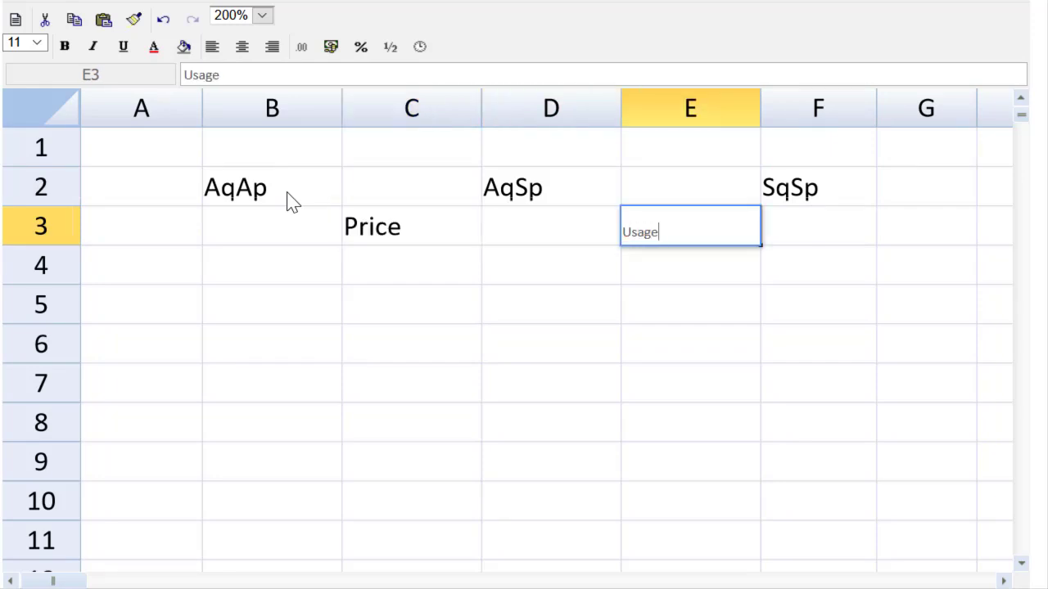
key(Return)
- Enter the section title "Ai Usage variances" in A5
key(Return)
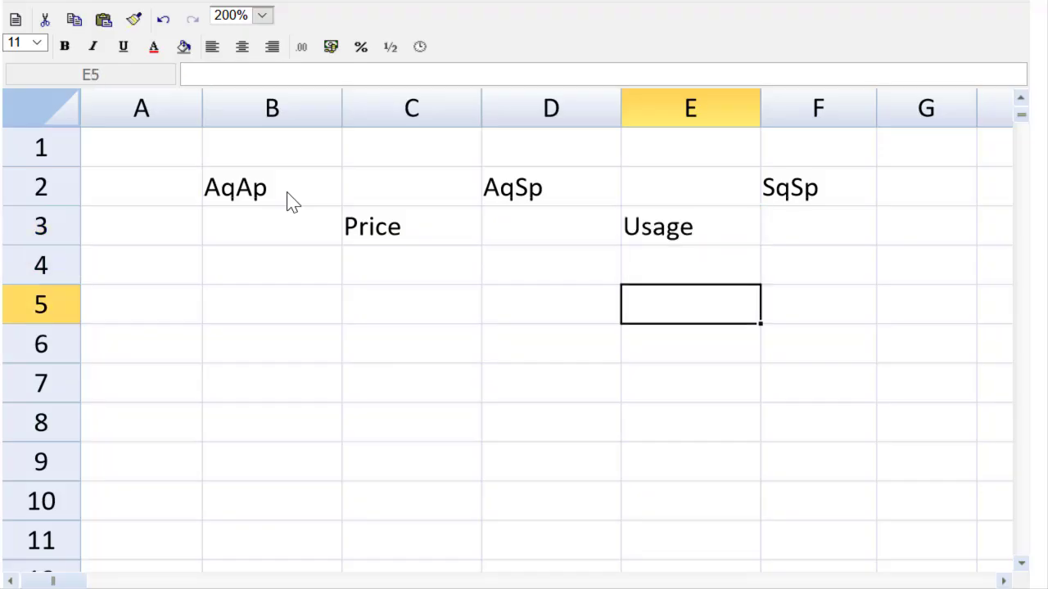
key(Left)
key(Left)
key(Left)
key(Left)
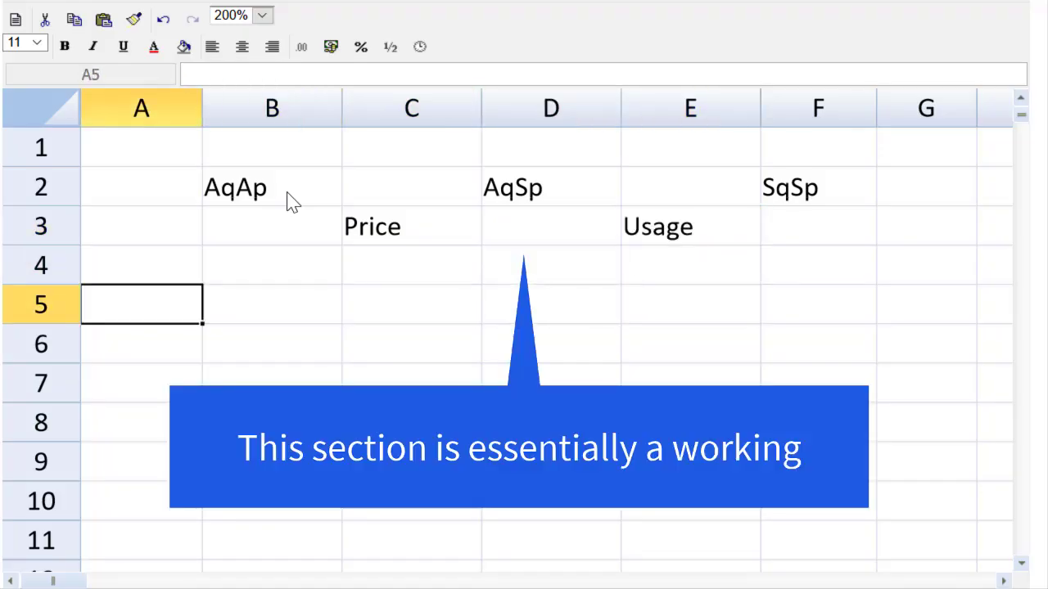
text(Ai)
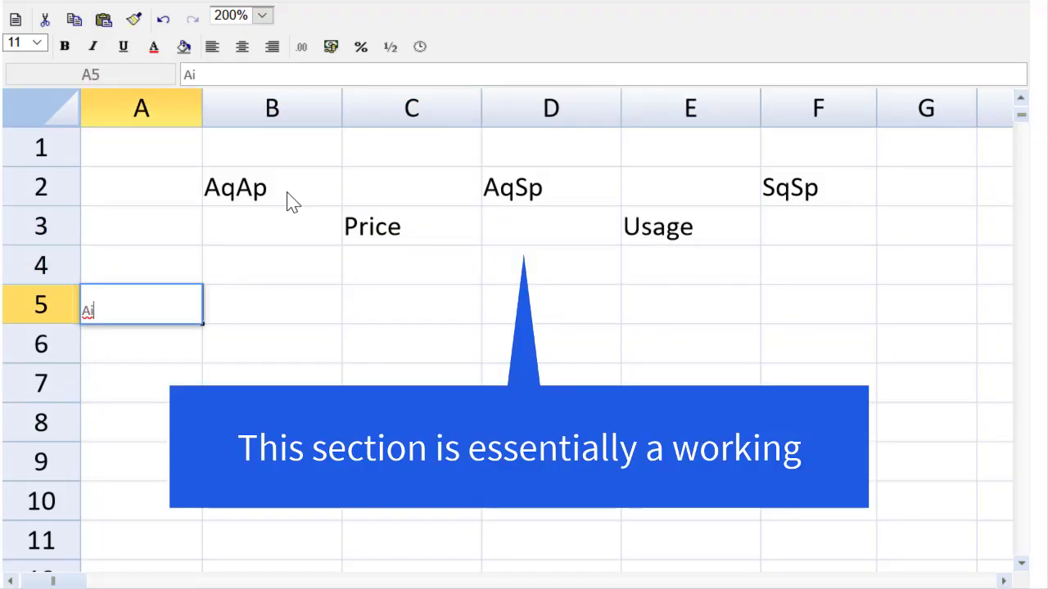
text( Usage v)
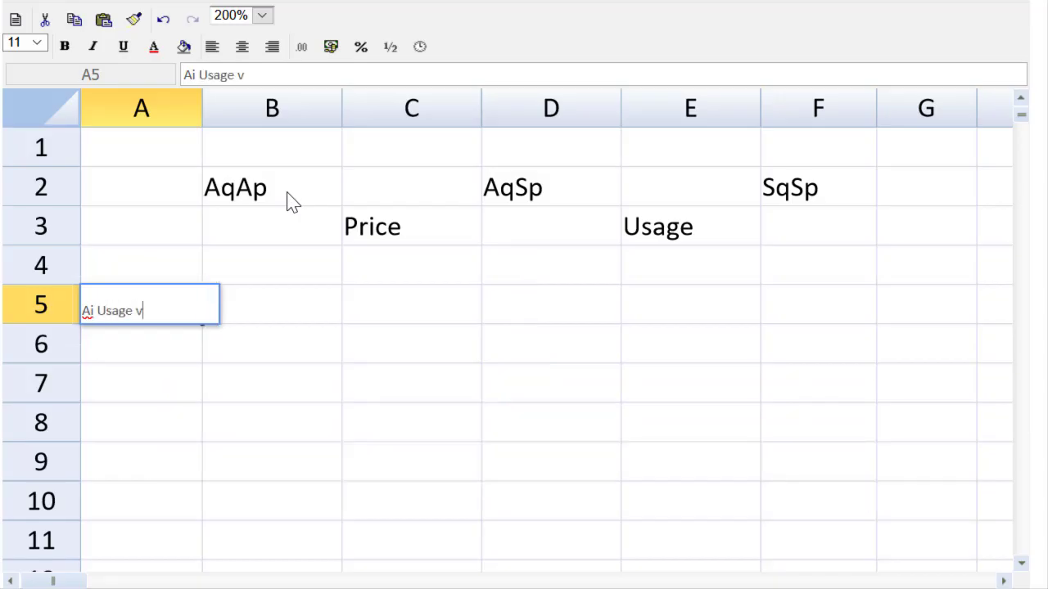
text(ariances)
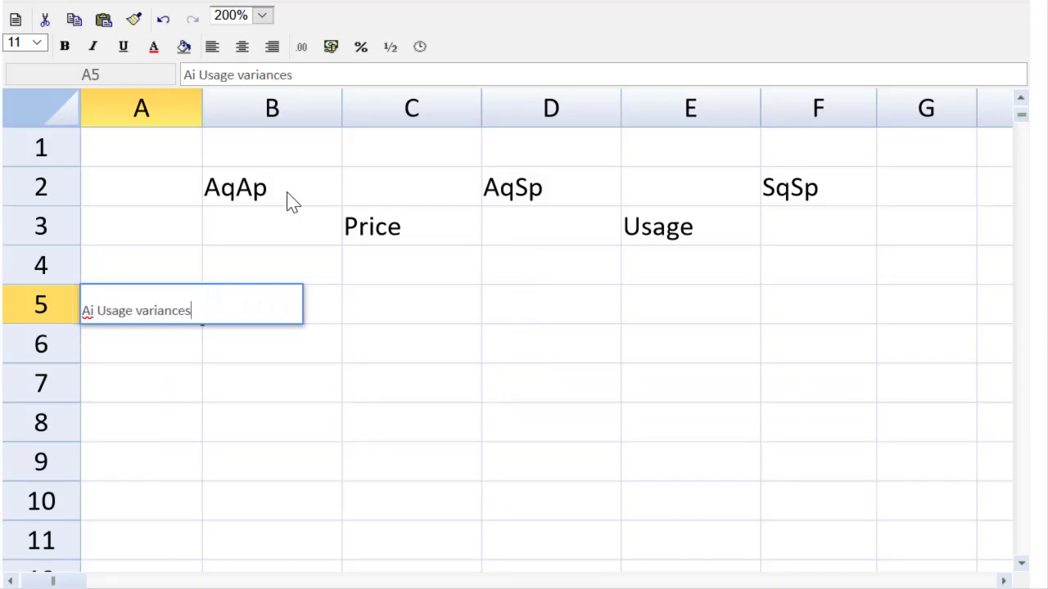
key(Return)
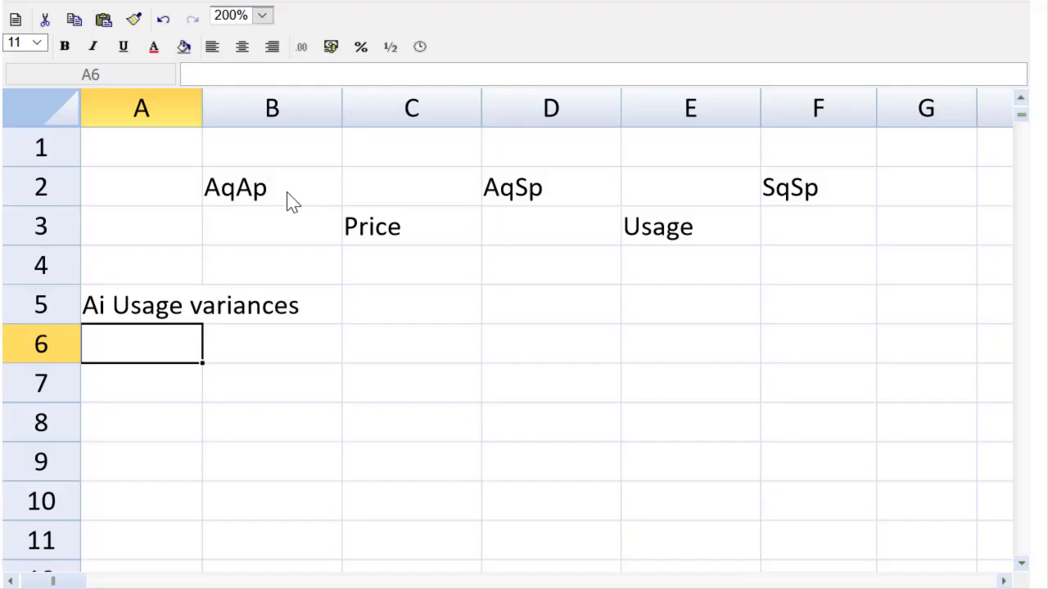
key(Down)
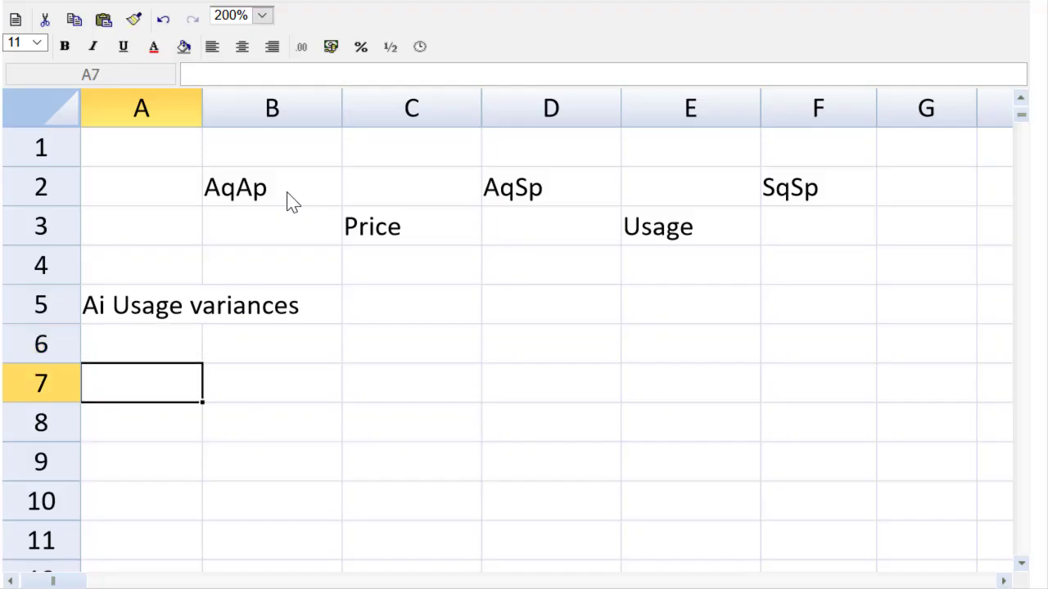
- Enter the column headings Aq in B7, Sp in C7 and Aq*Sp in D7
key(Right)
text(Aq)
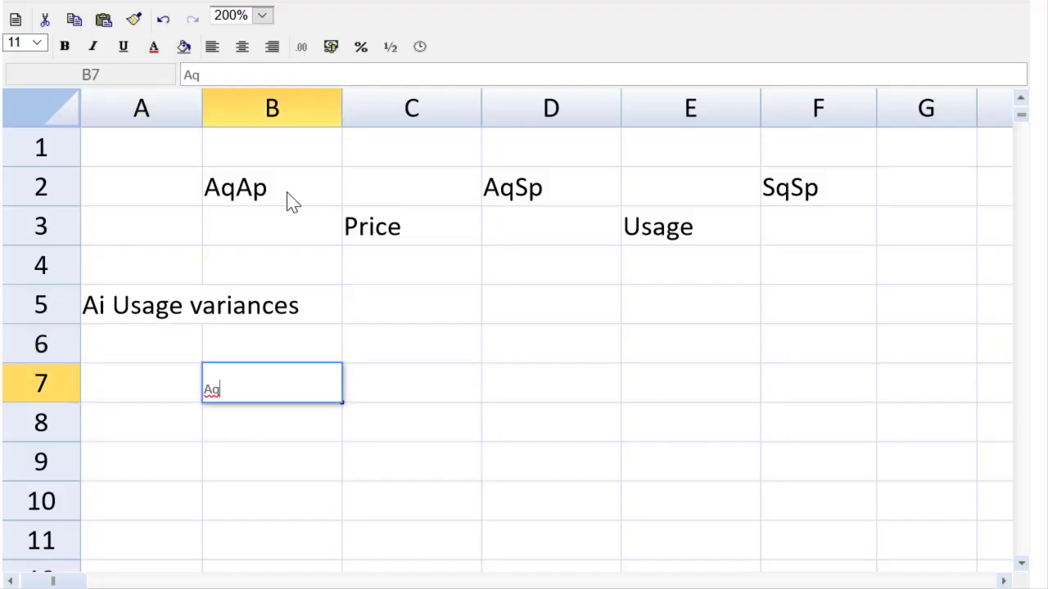
key(Tab)
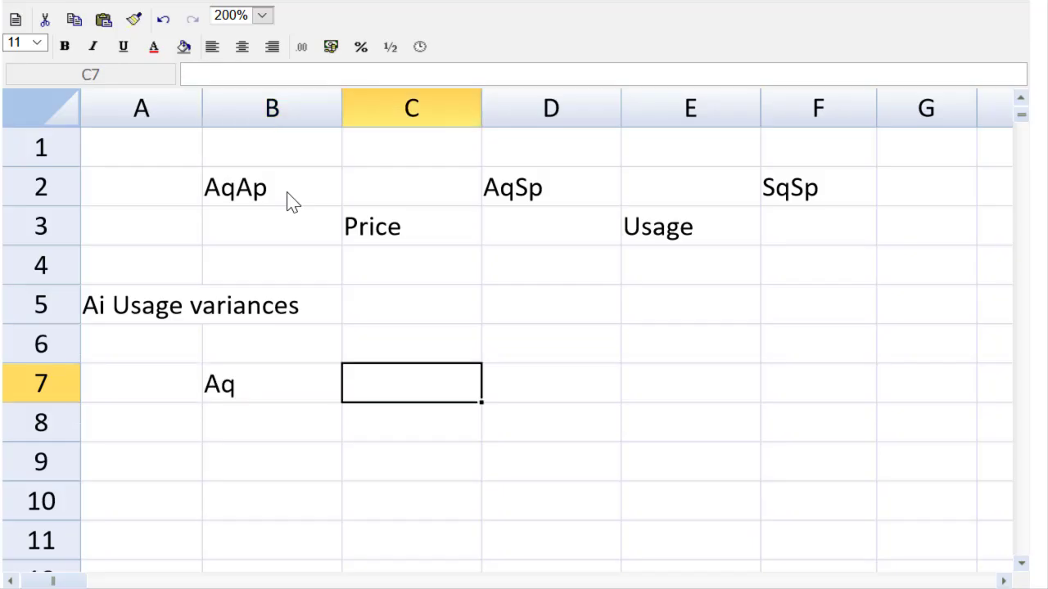
text(Sp)
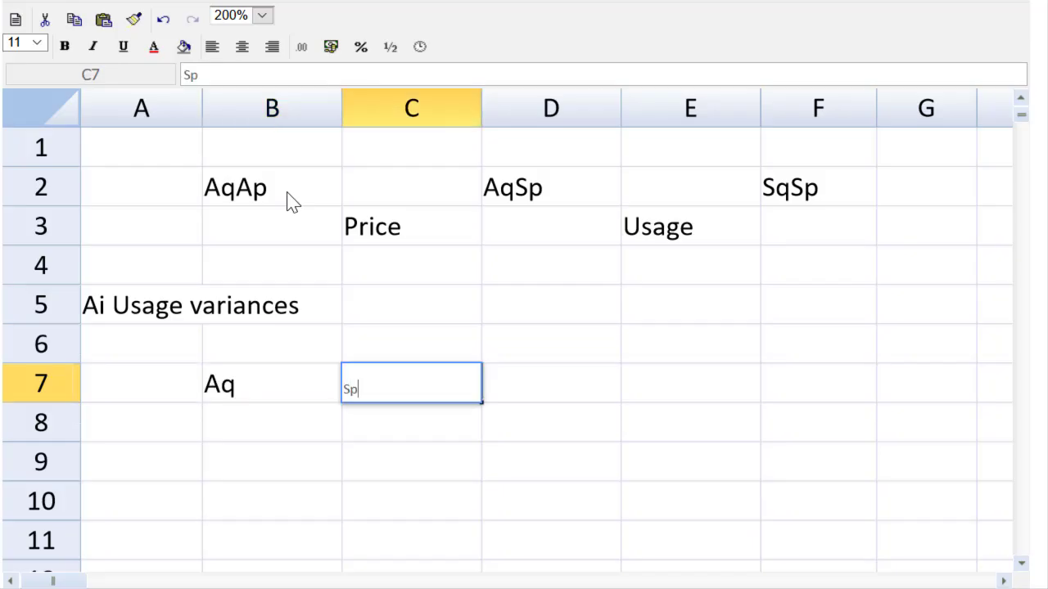
key(Tab)
text(Aq)
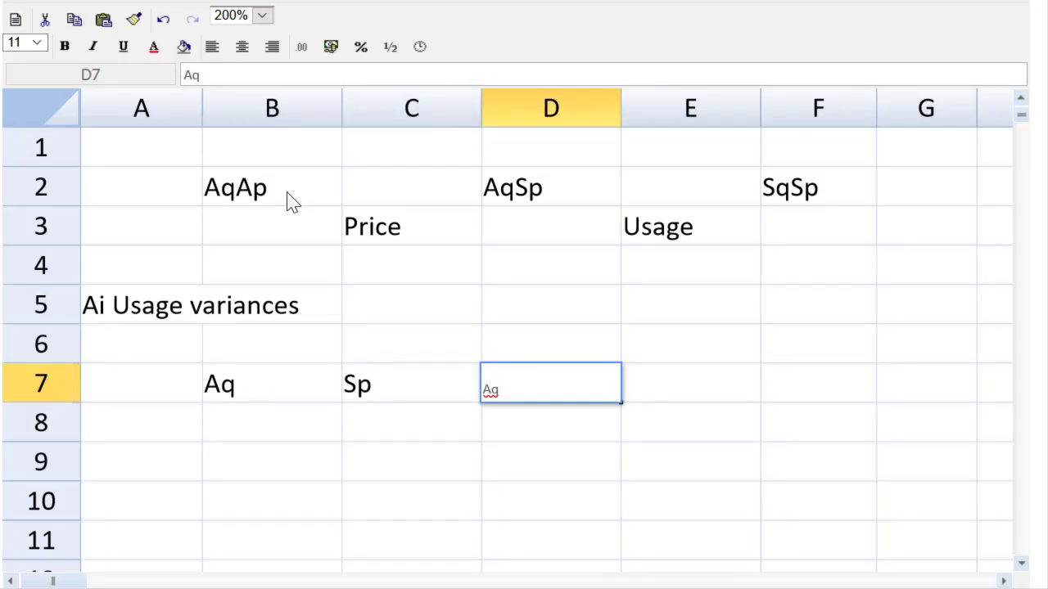
text(*Sp)
key(Tab)
- Enter the column headings Sq in F7, Sp in G7 and Sq*Sp in H7
key(Tab)
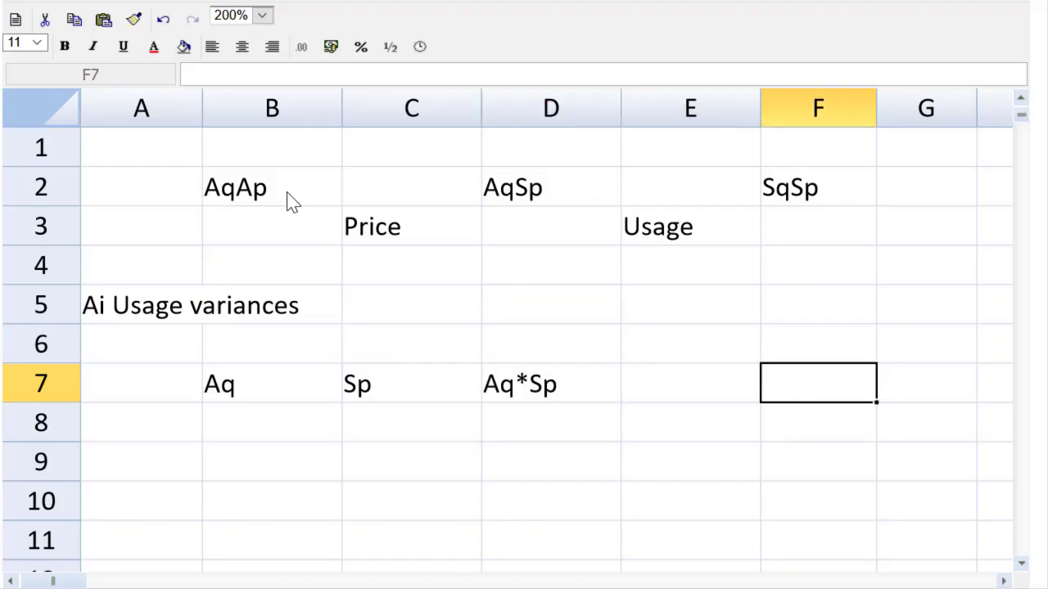
text(Sq)
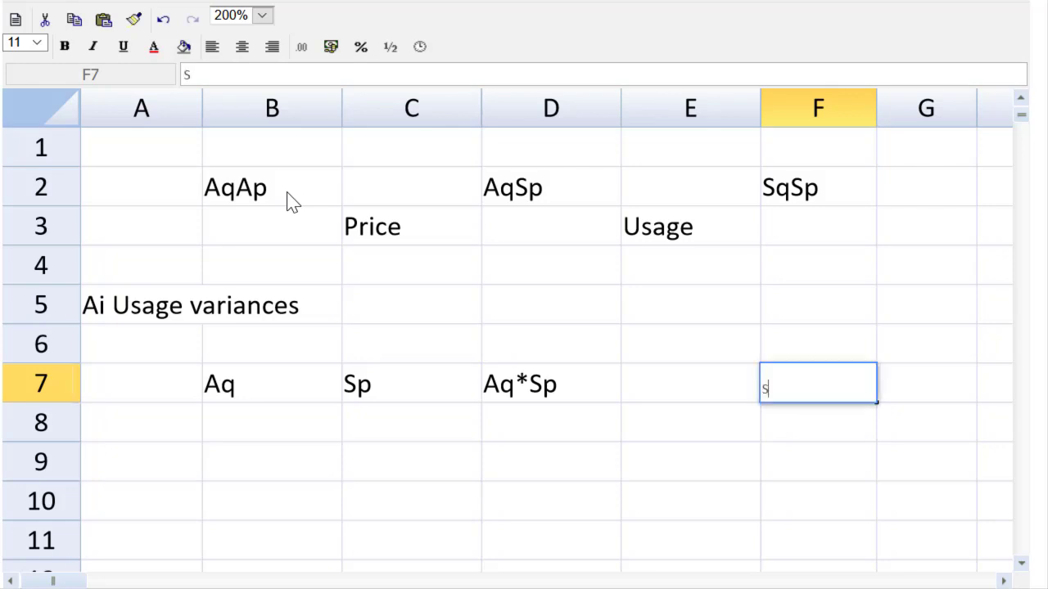
key(BackSpace)
key(BackSpace)
text(Sq)
key(Tab)
text(Sp)
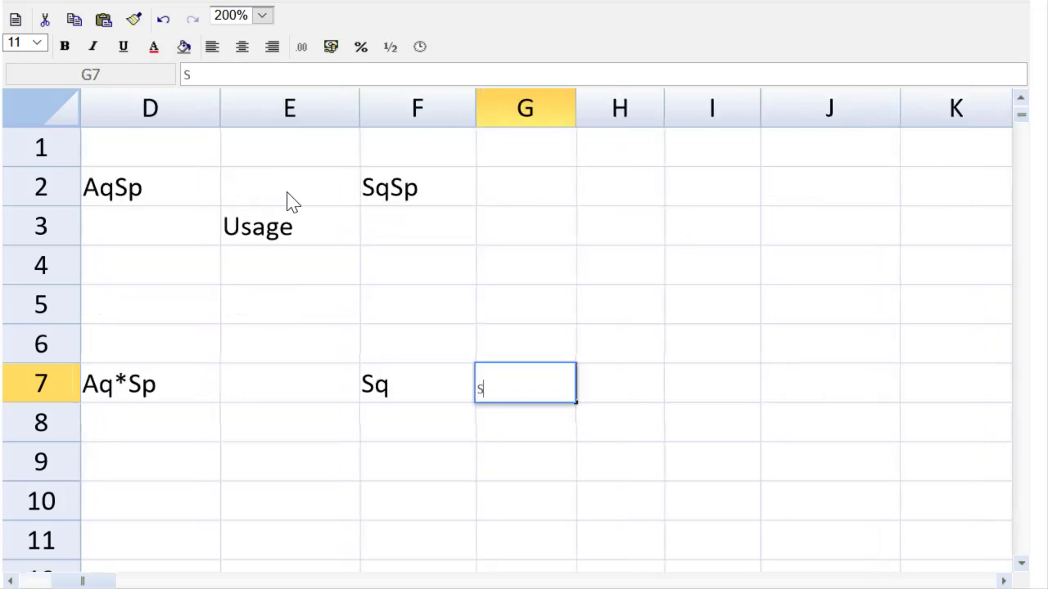
key(BackSpace)
key(BackSpace)
text(Sp)
key(Tab)
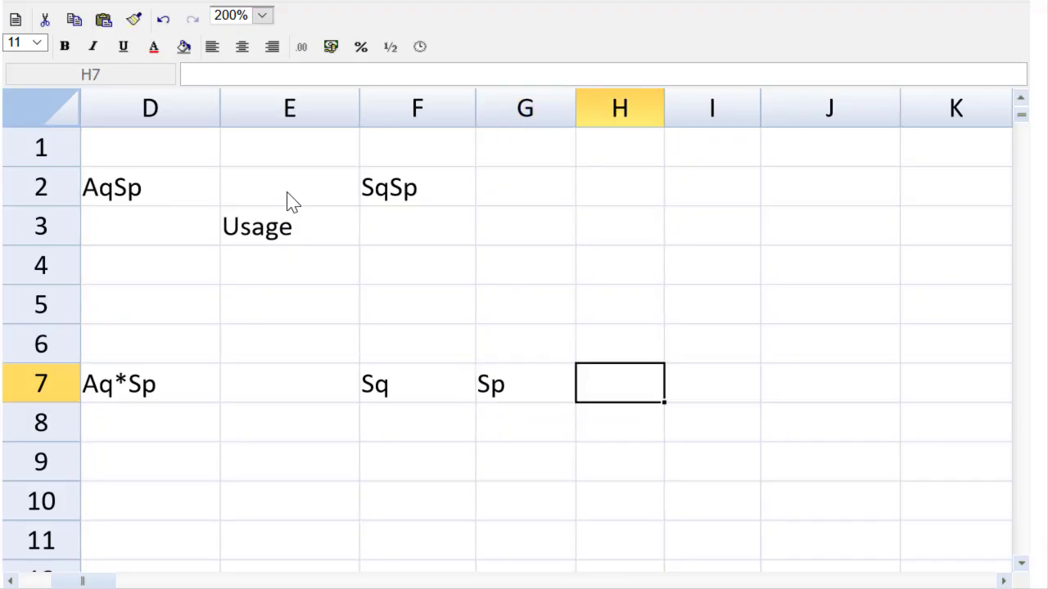
text(Sq)
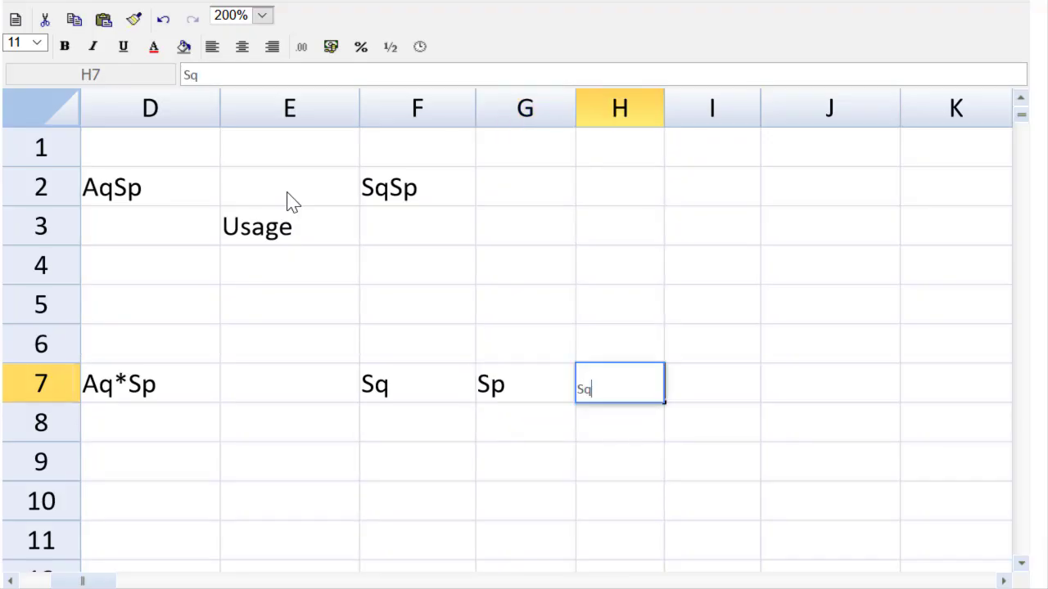
text(*s)
key(BackSpace)
text(Spo)
key(BackSpace)
key(Return)
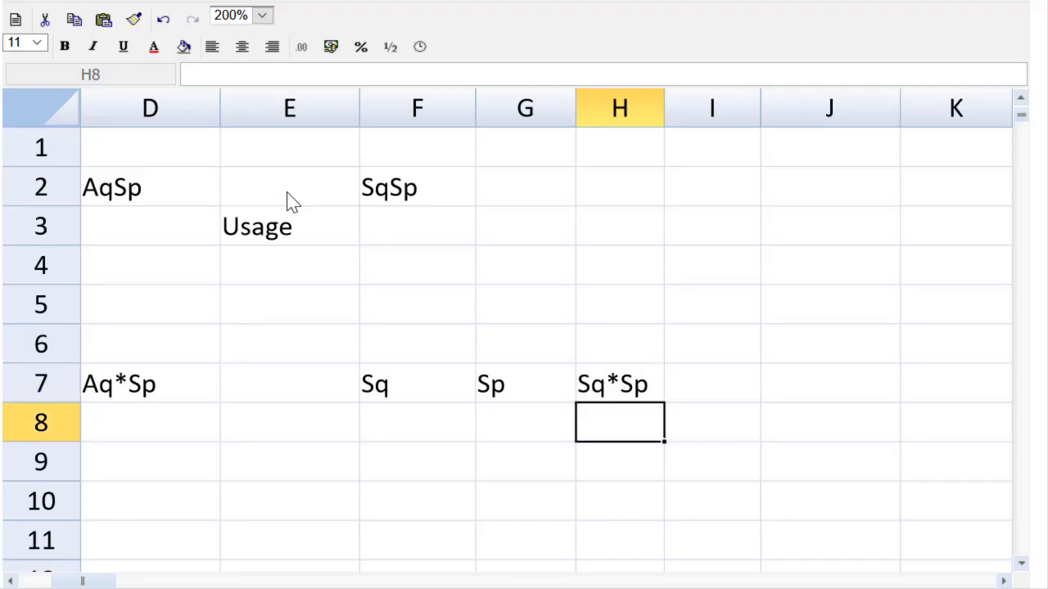
- Enter the row labels Alpha, Betta, Gamma and Total in A8 to A11
key(Left)
key(Left)
key(Left)
key(Left)
key(Left)
key(Left)
key(Left)
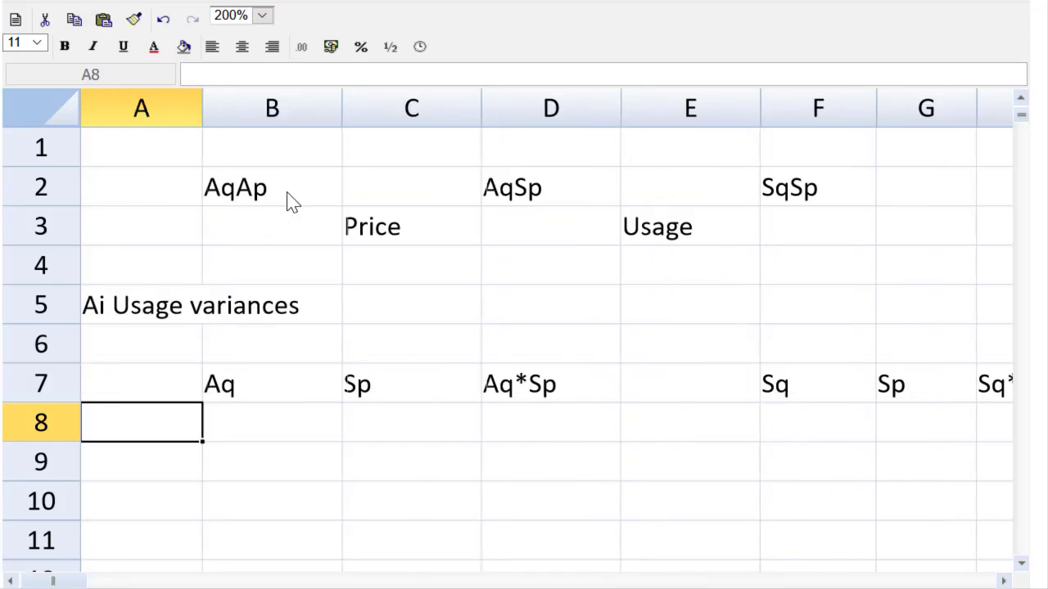
text(Aph)
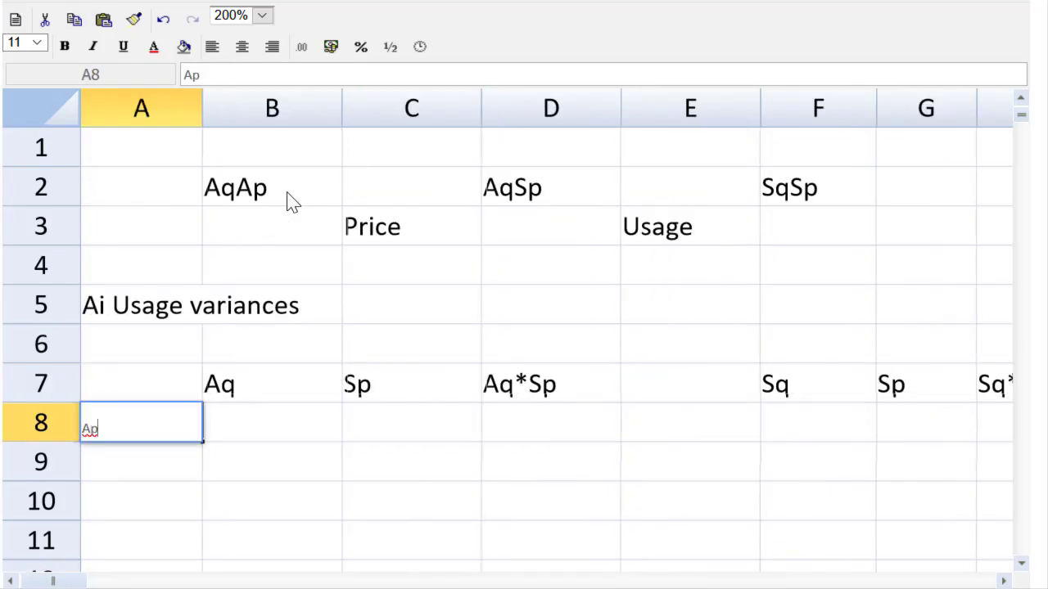
key(BackSpace)
text(l)
key(BackSpace)
key(BackSpace)
text(lpha)
key(Return)
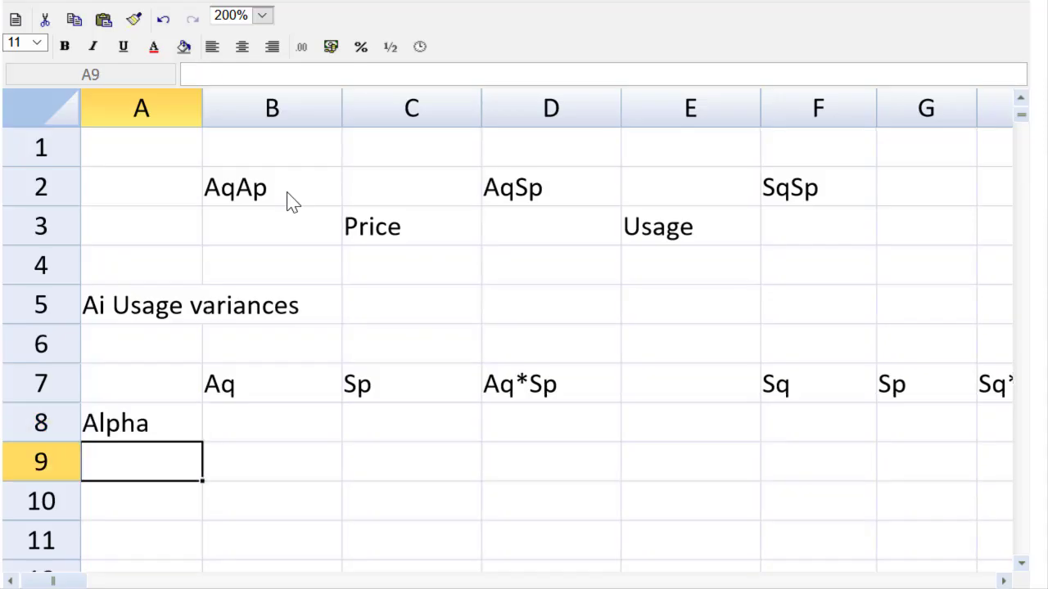
text(Betta)
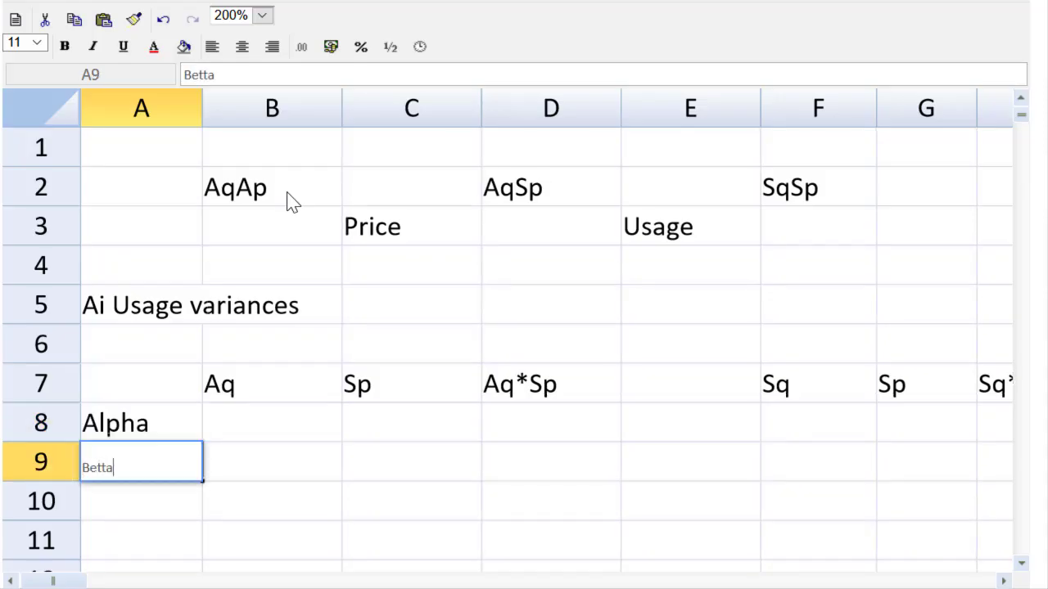
key(Return)
text(Gamma)
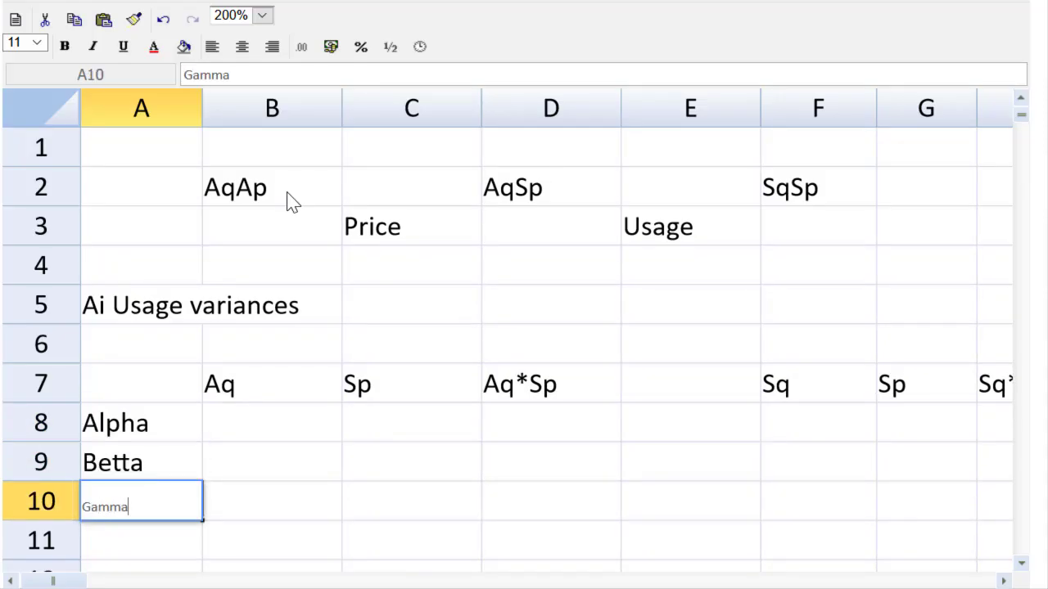
key(Return)
text(Total)
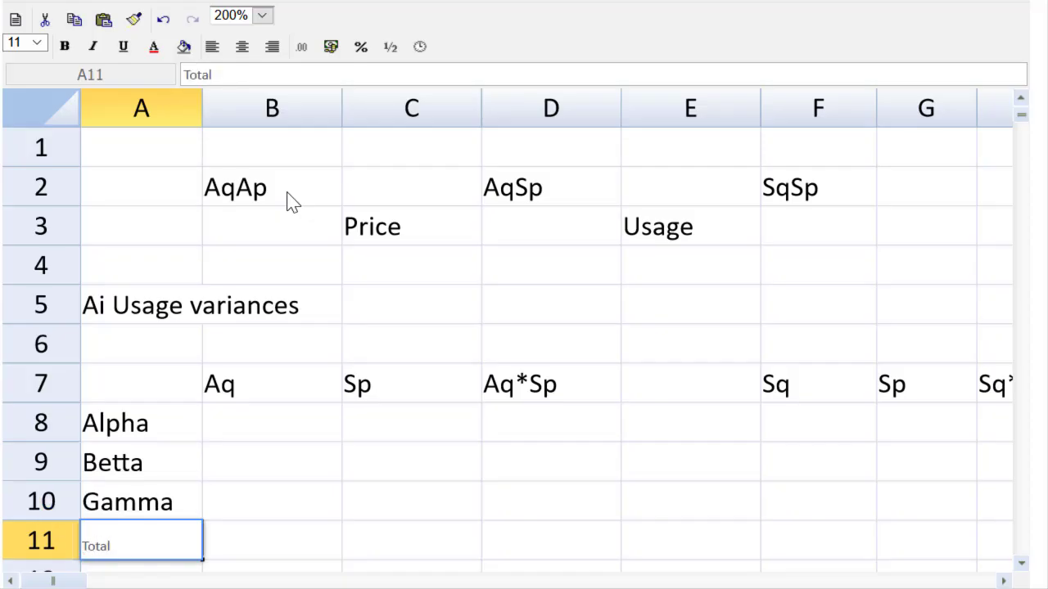
key(Return)
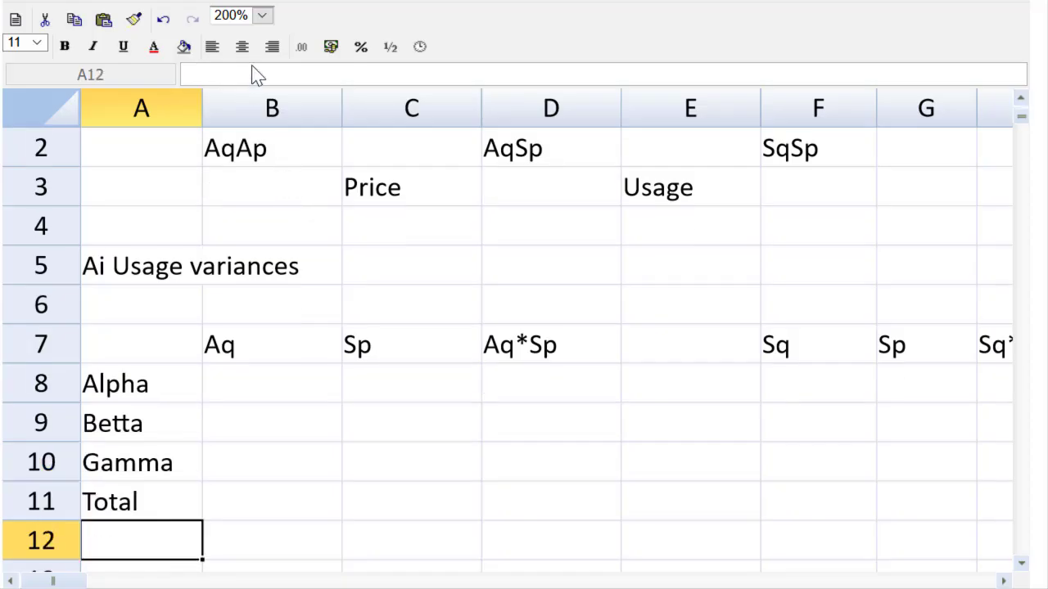
- Enter the actual quantities 2200, 2500 and 920 for Alpha, Betta and Gamma in B8 to B10
click(262, 16)
click(241, 115)
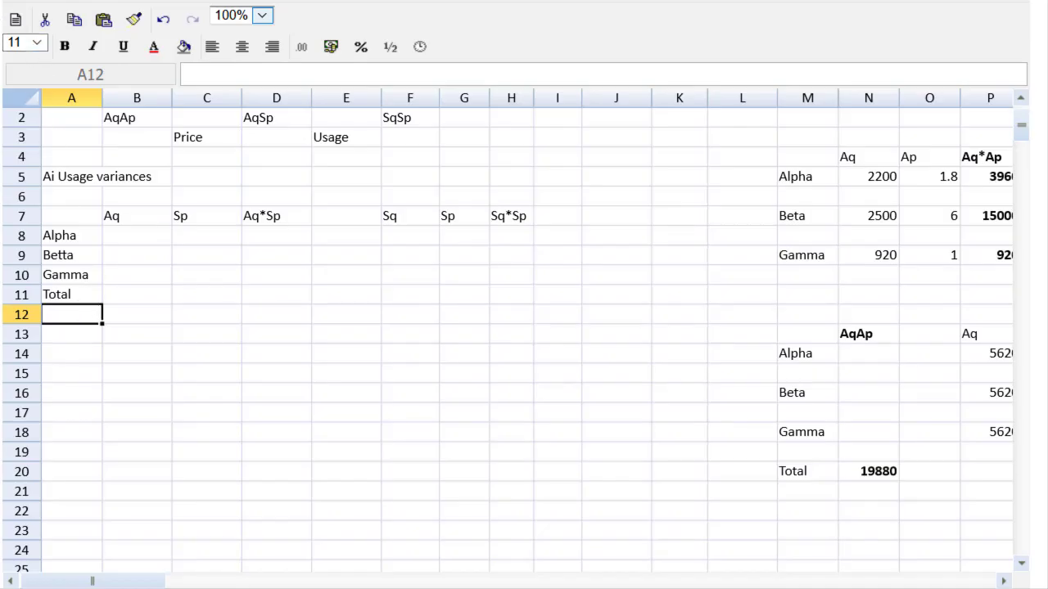
click(118, 238)
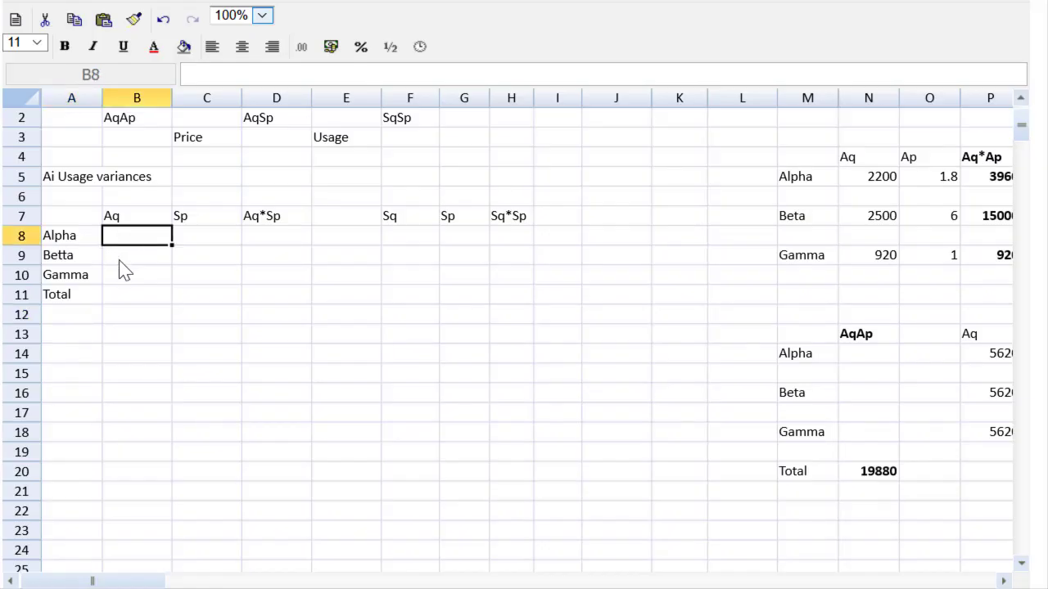
text(2200)
key(Return)
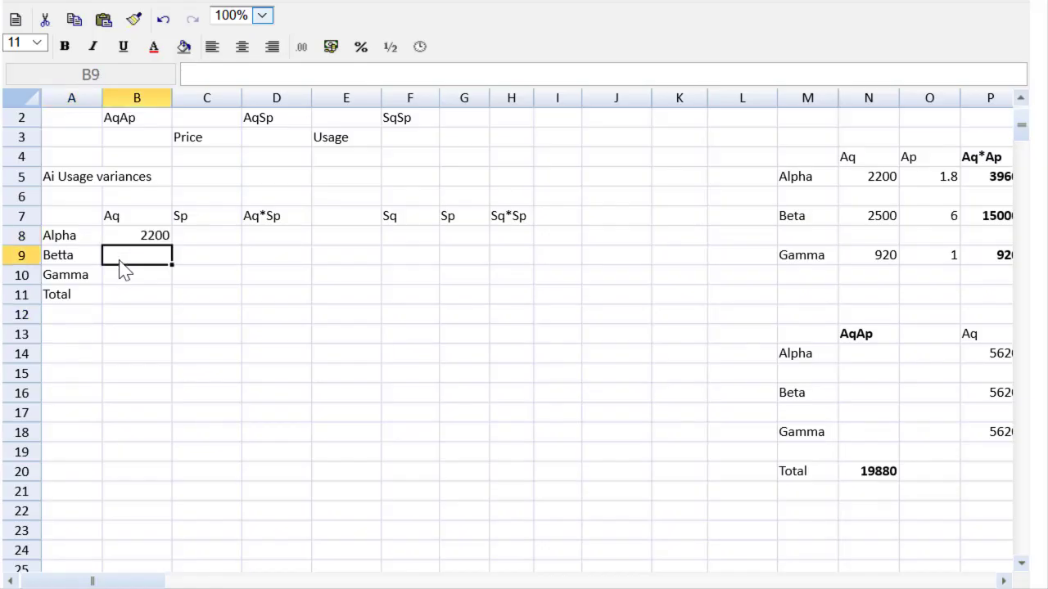
text(2500)
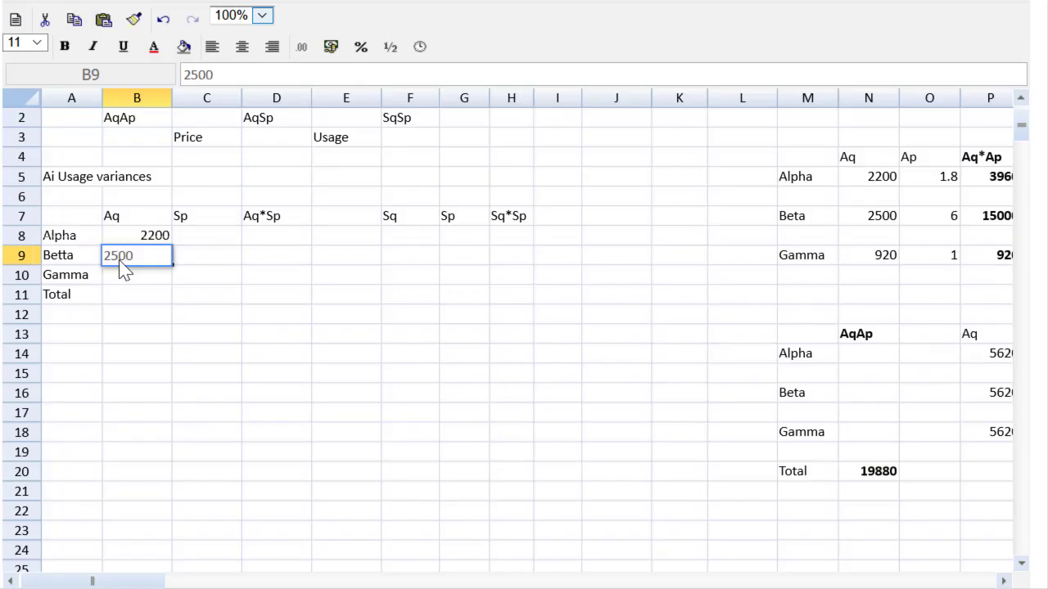
key(Return)
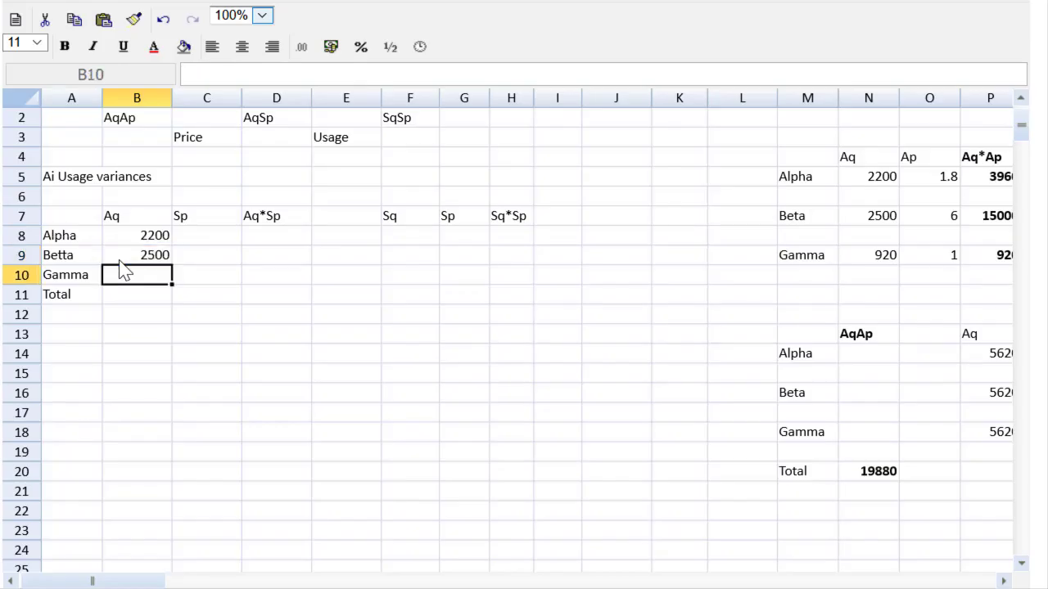
text(920)
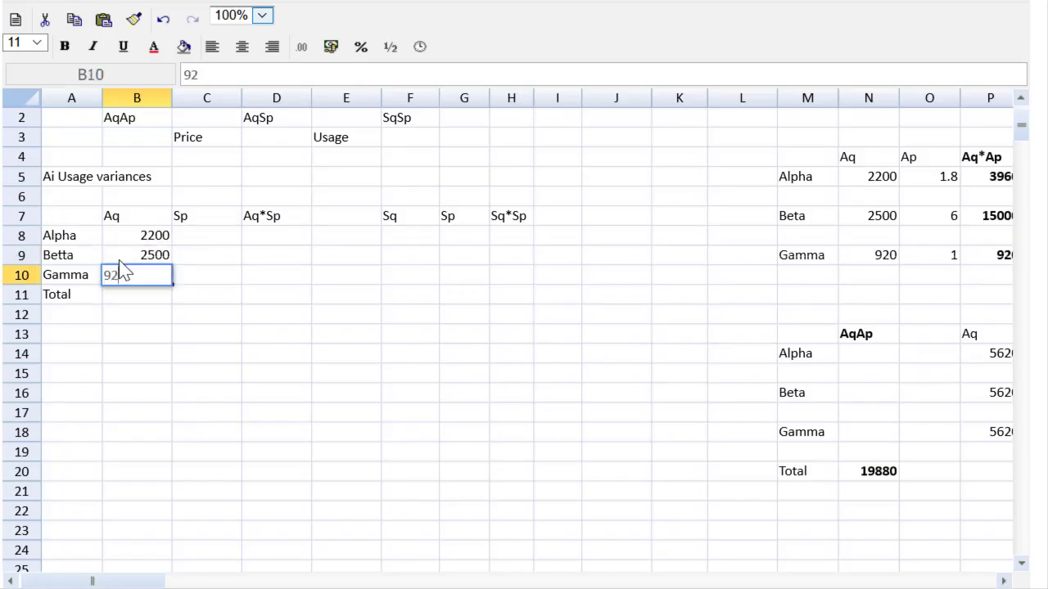
key(Return)
- Enter the standard prices 2, 5 and 1 for Alpha, Betta and Gamma in C8 to C10
key(Up)
key(Up)
key(Up)
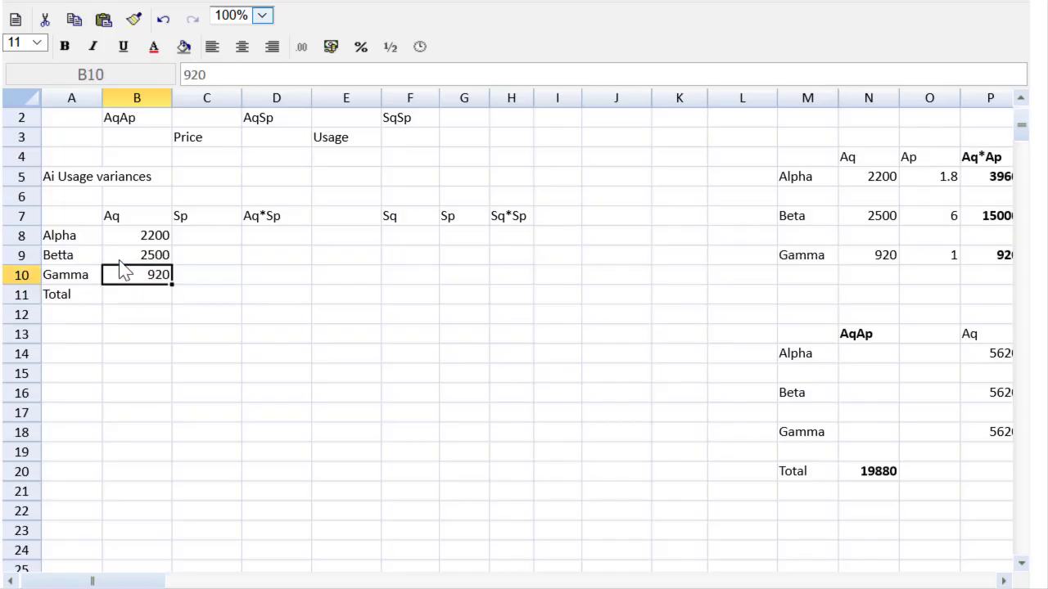
key(Right)
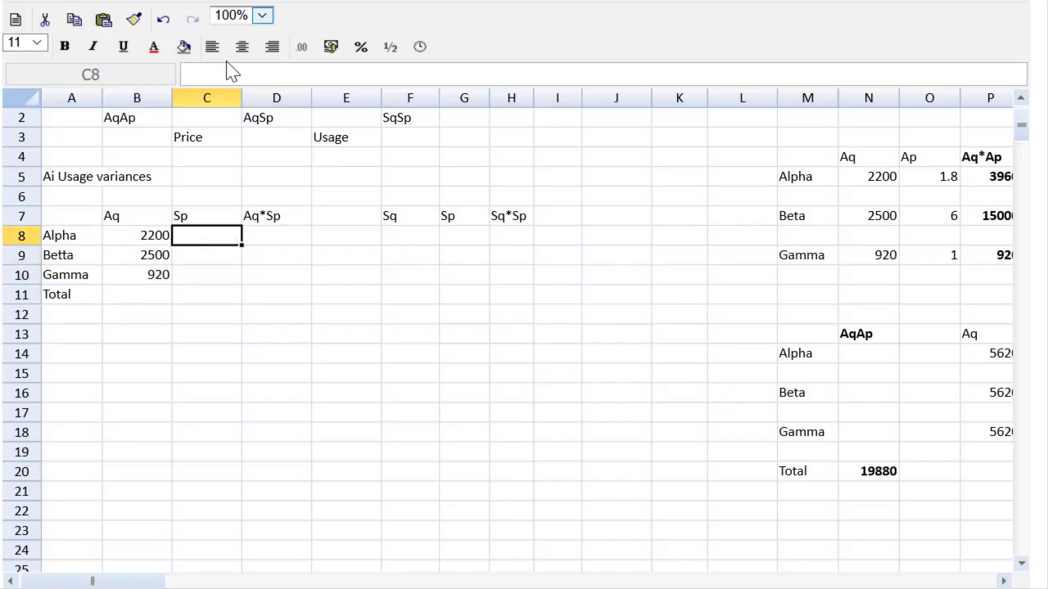
click(262, 17)
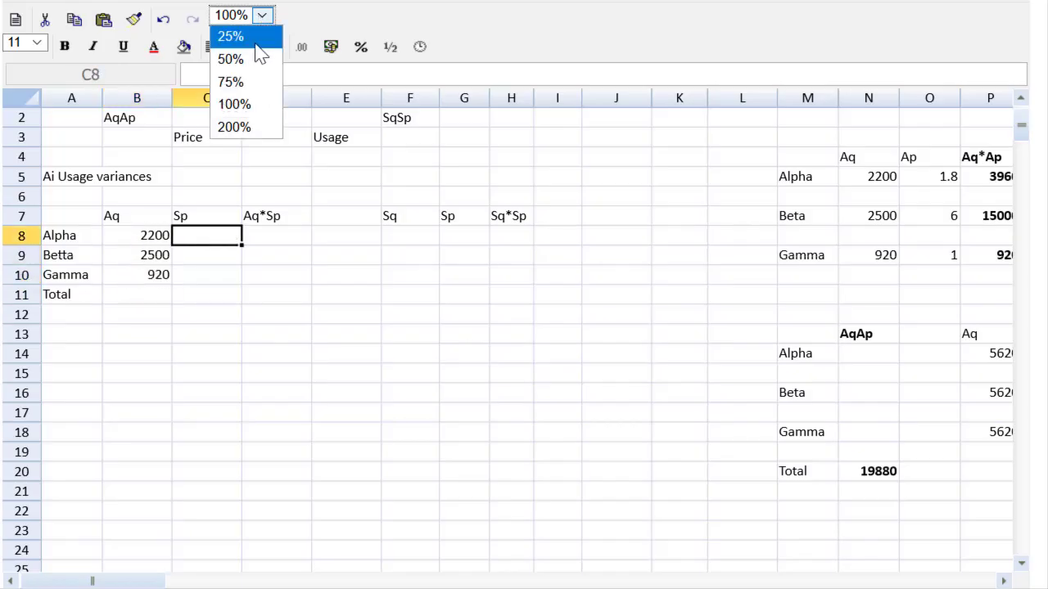
click(247, 126)
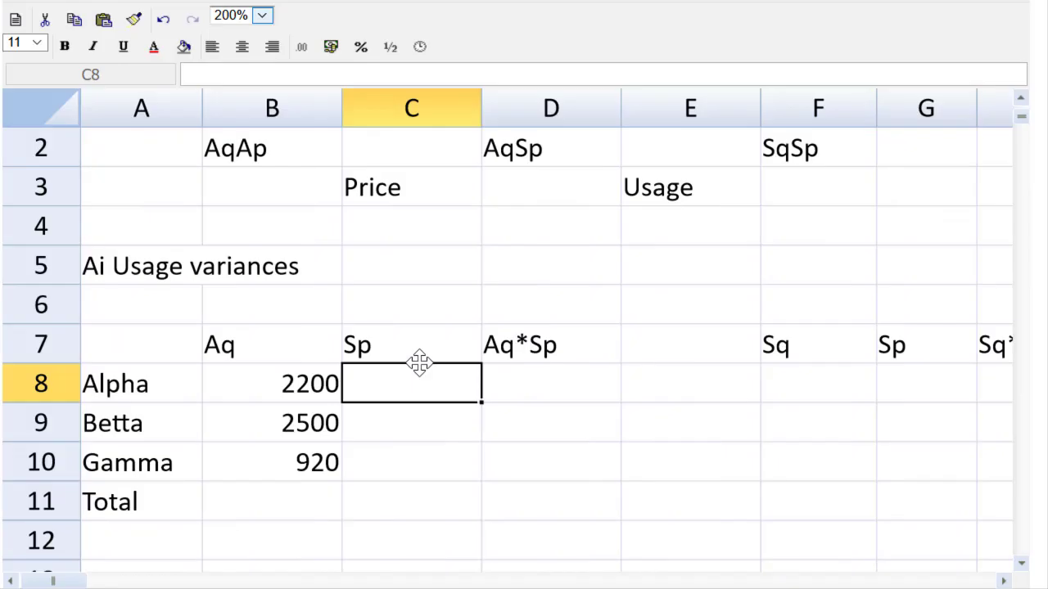
text(2)
key(Return)
text(5)
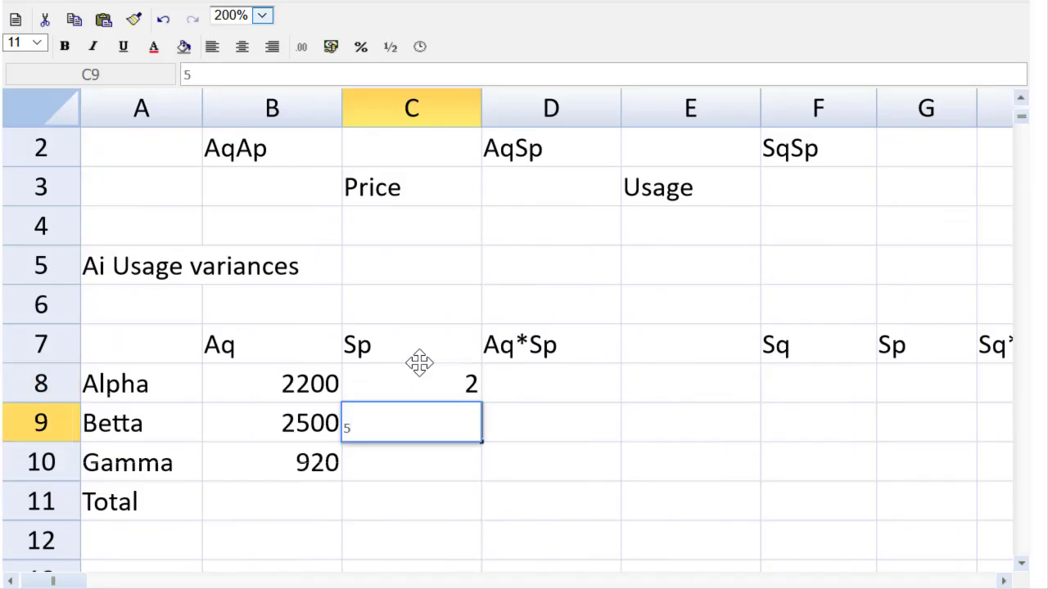
key(Return)
text(1)
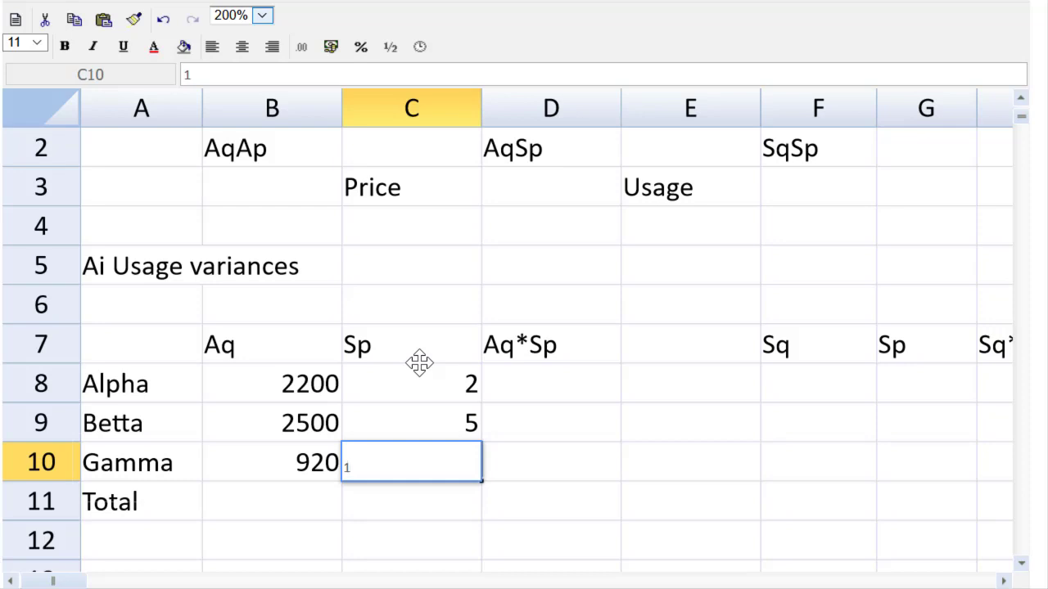
key(Return)
- Calculate Alpha's Aq*Sp in D8 with the formula =B8*C8
key(Up)
key(Right)
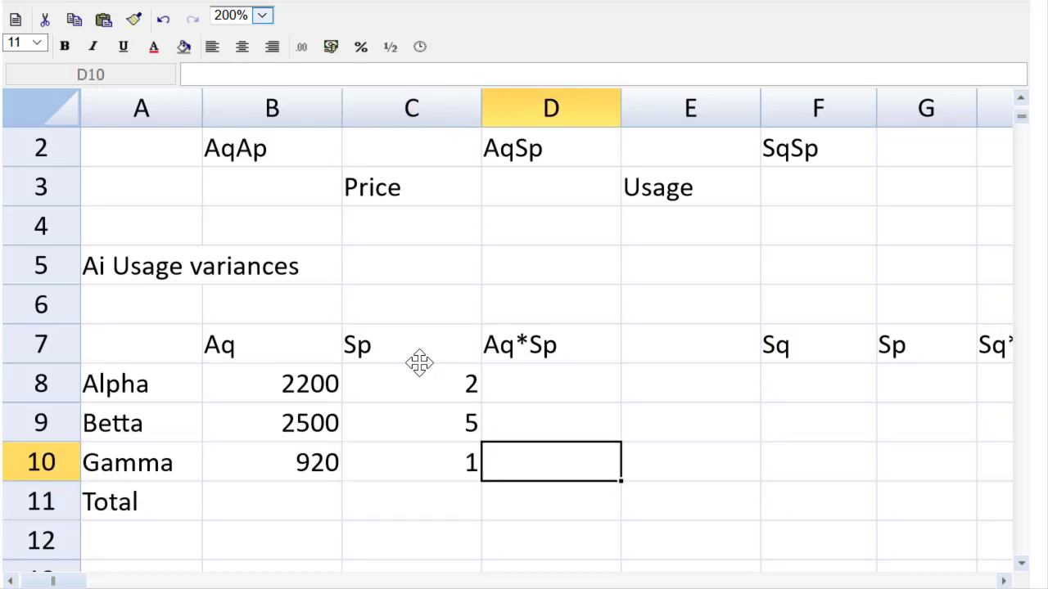
key(Up)
key(Up)
text(=)
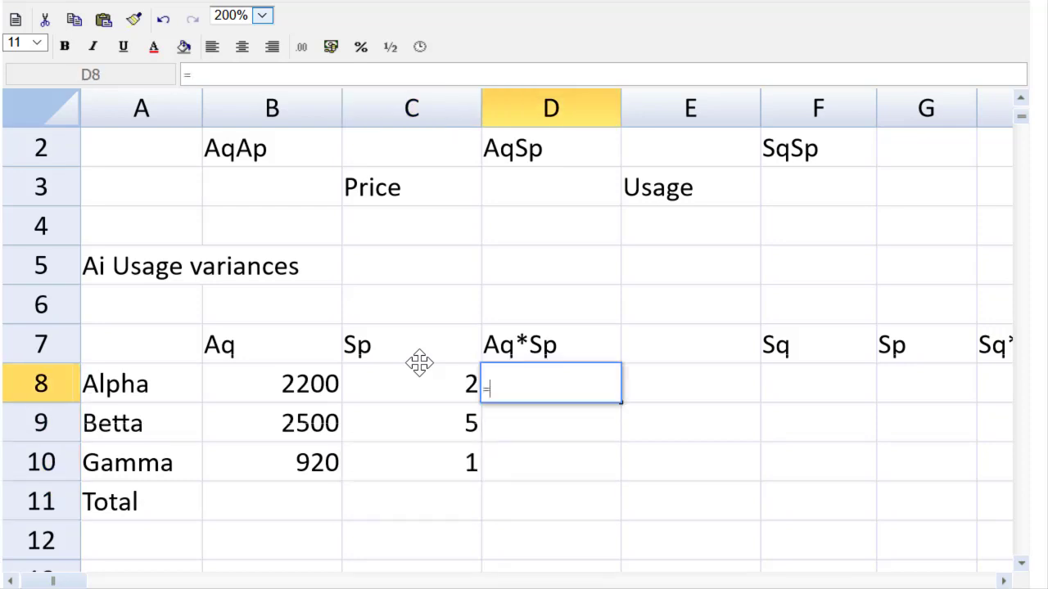
click(325, 383)
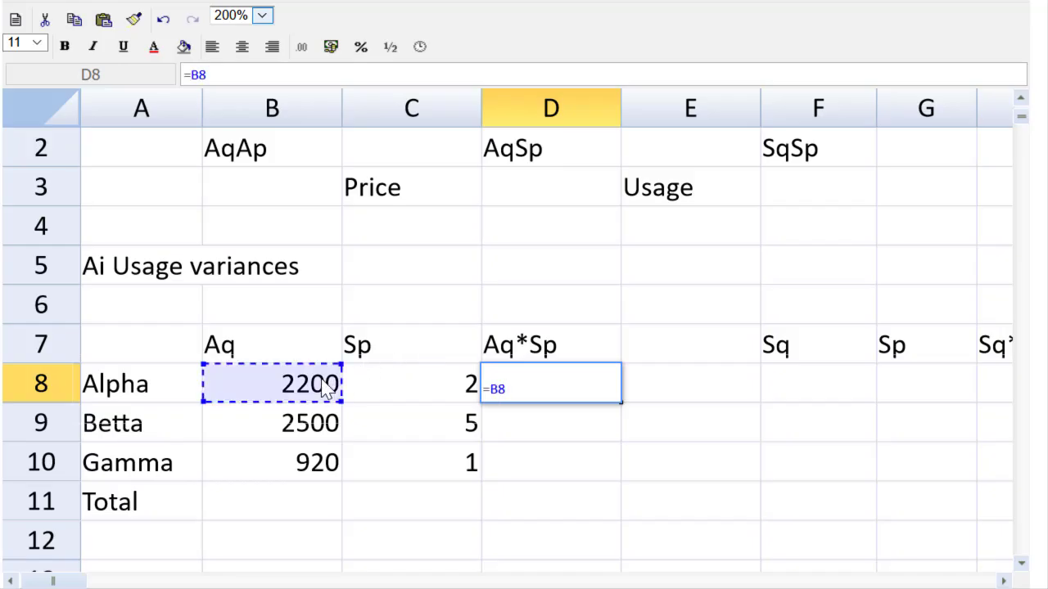
text(*)
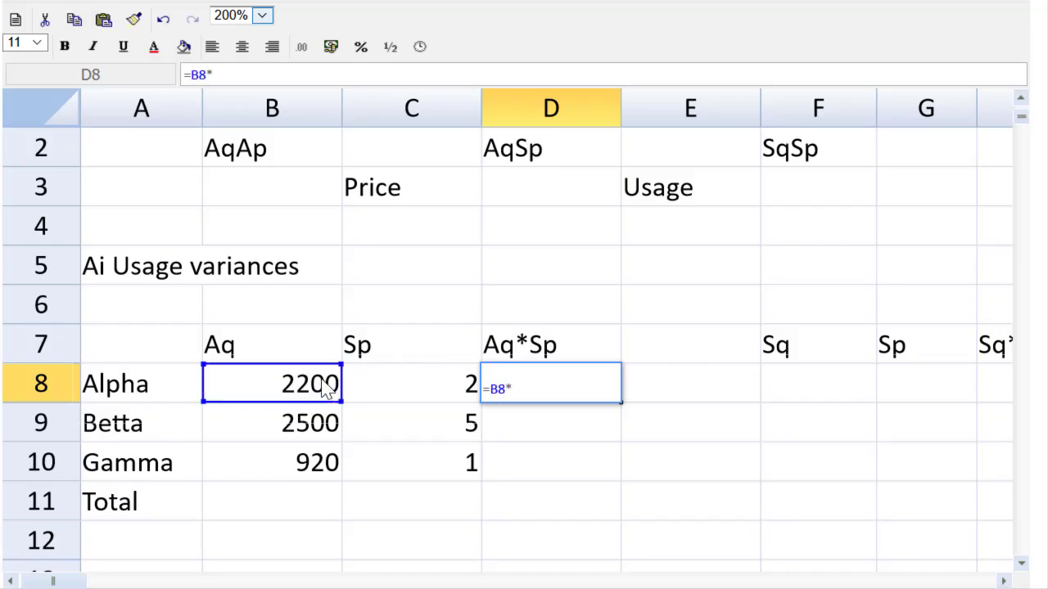
click(406, 379)
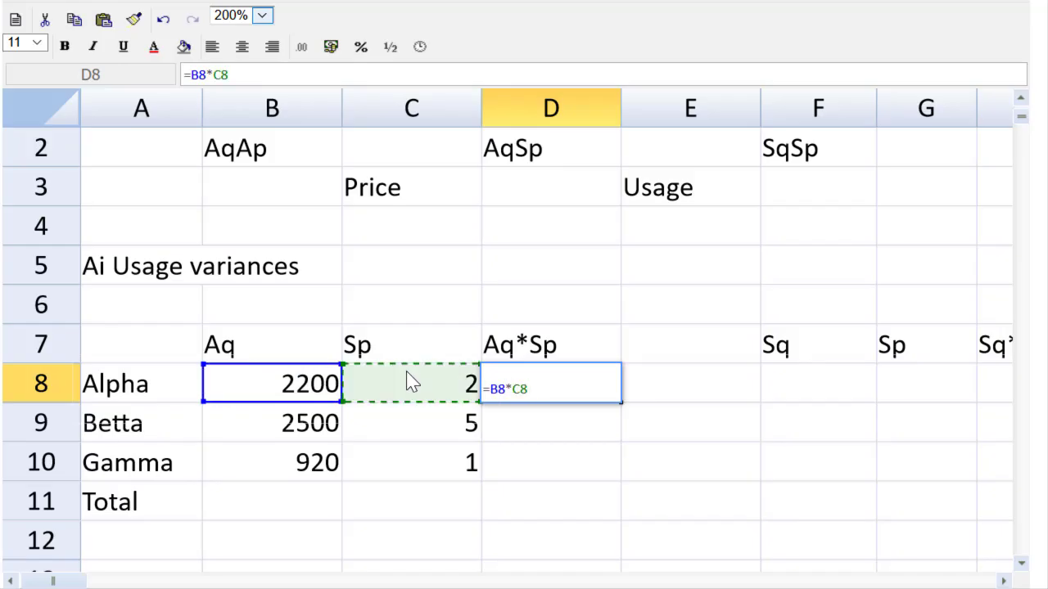
key(Return)
key(Up)
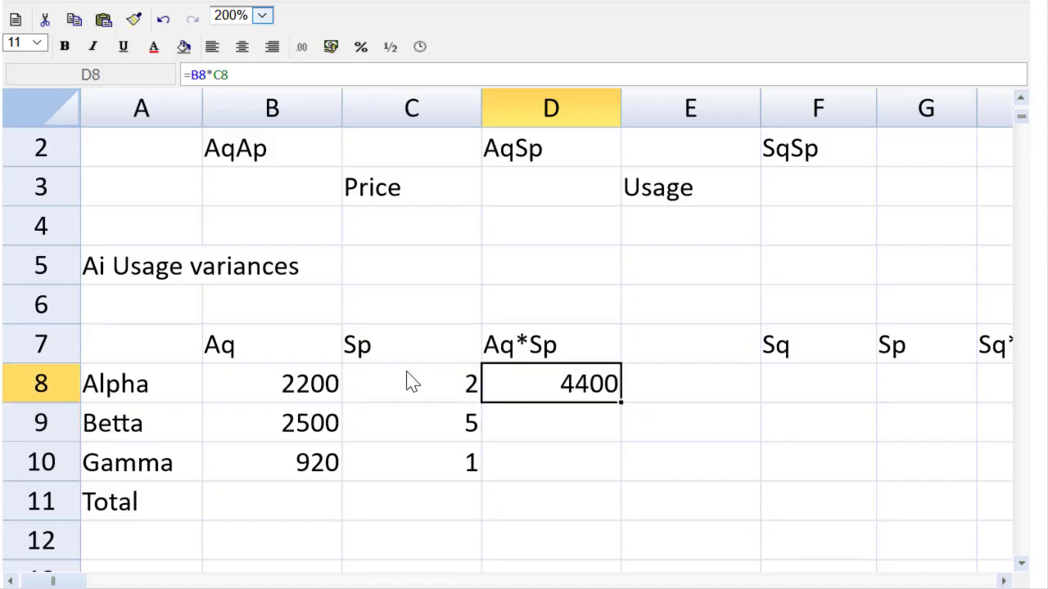
- Copy Alpha's Aq*Sp formula from D8 into D9 and D10 for Betta and Gamma
key(ctrl+c)
key(Down)
key(ctrl+v)
key(Down)
key(ctrl+v)
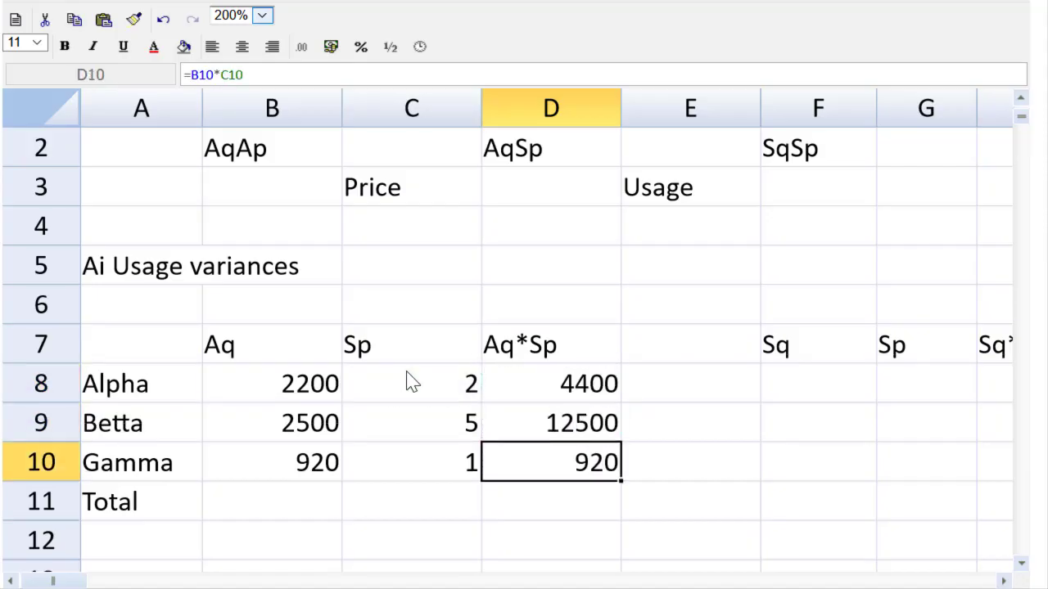
- Copy the Sp and Aq*Sp values and formulas in C8:D10 into the Sp and Sq*Sp columns starting at G8
drag(407, 379, 516, 456)
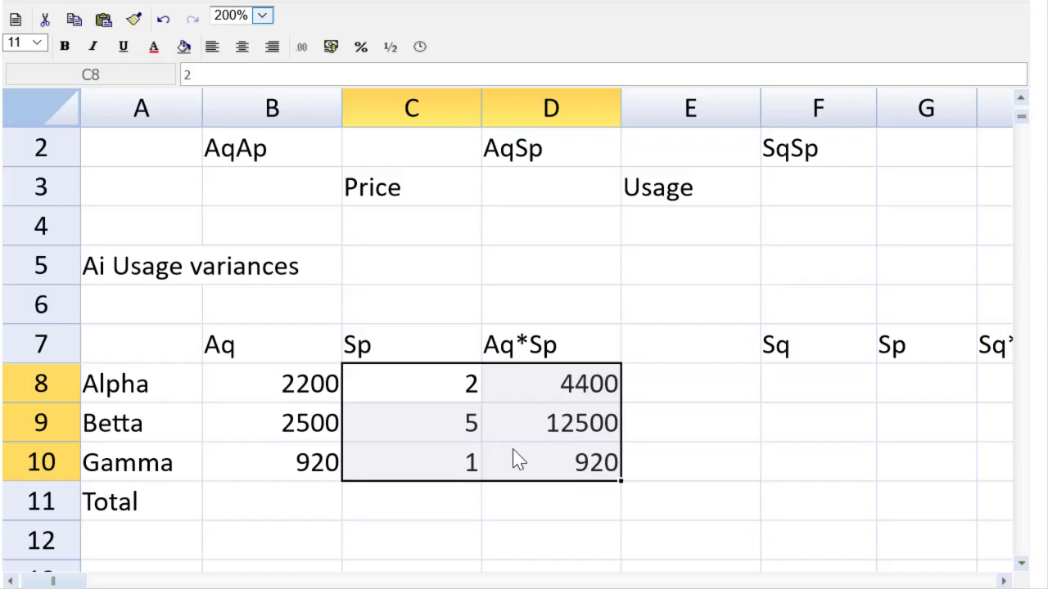
key(ctrl+c)
key(Right)
key(Right)
key(Right)
key(Right)
key(Right)
key(Right)
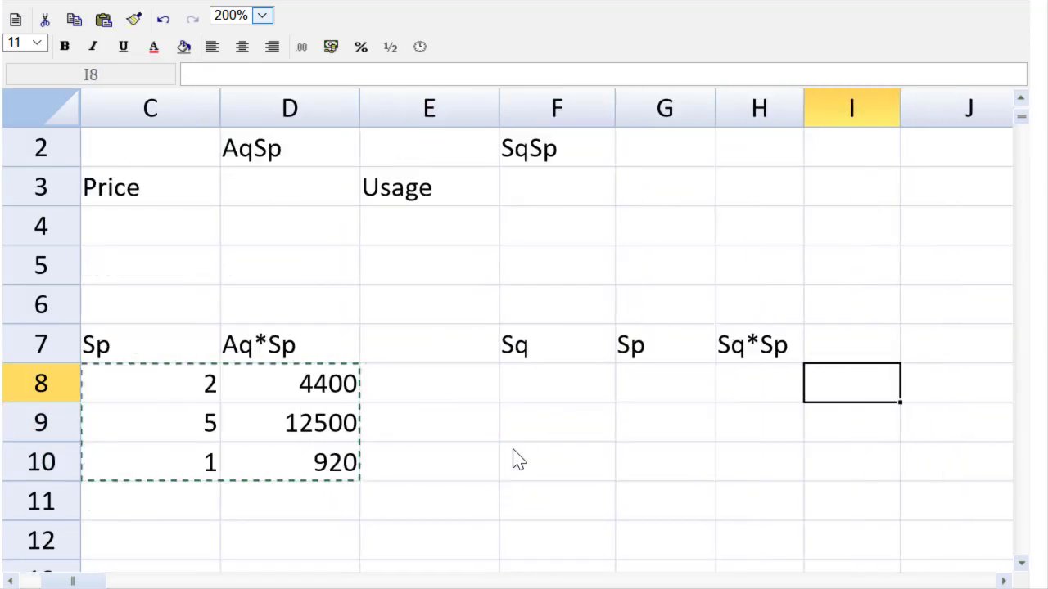
key(Left)
key(Left)
key(ctrl+v)
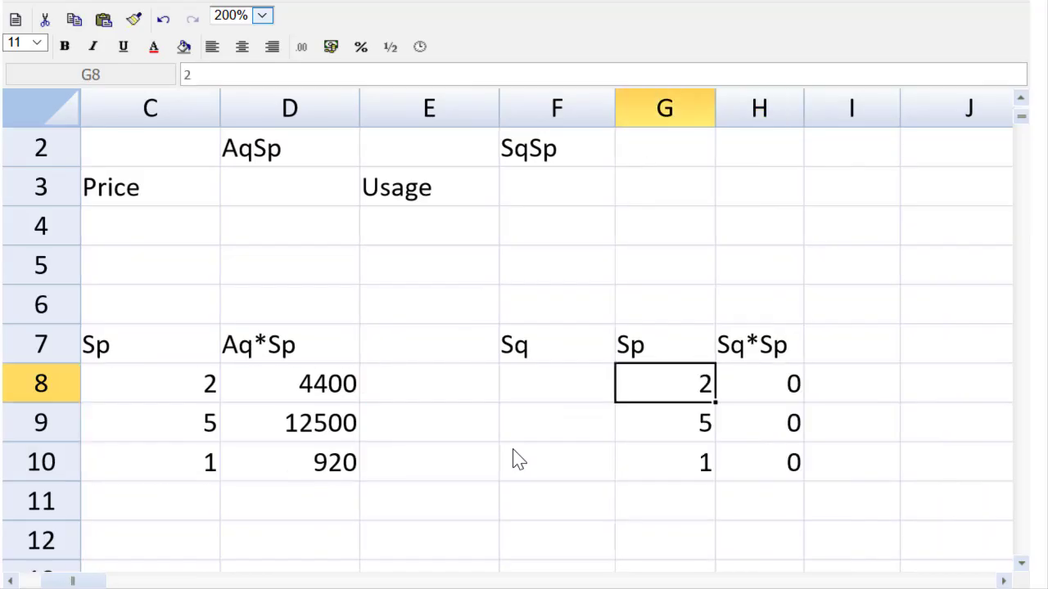
- Calculate Alpha's standard quantity in F8 with the formula =4600/100*40
key(Left)
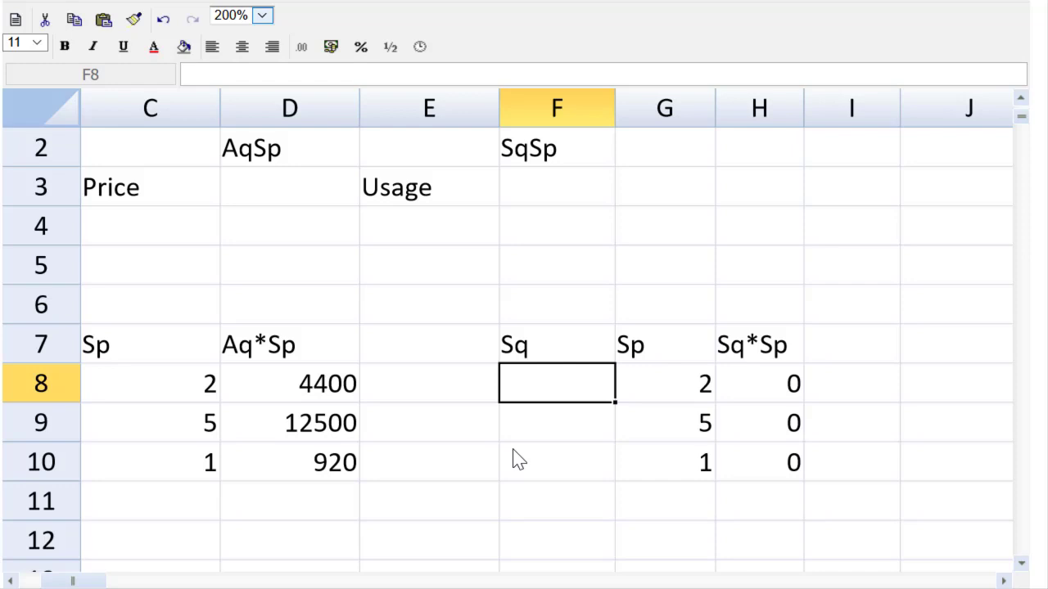
text(=)
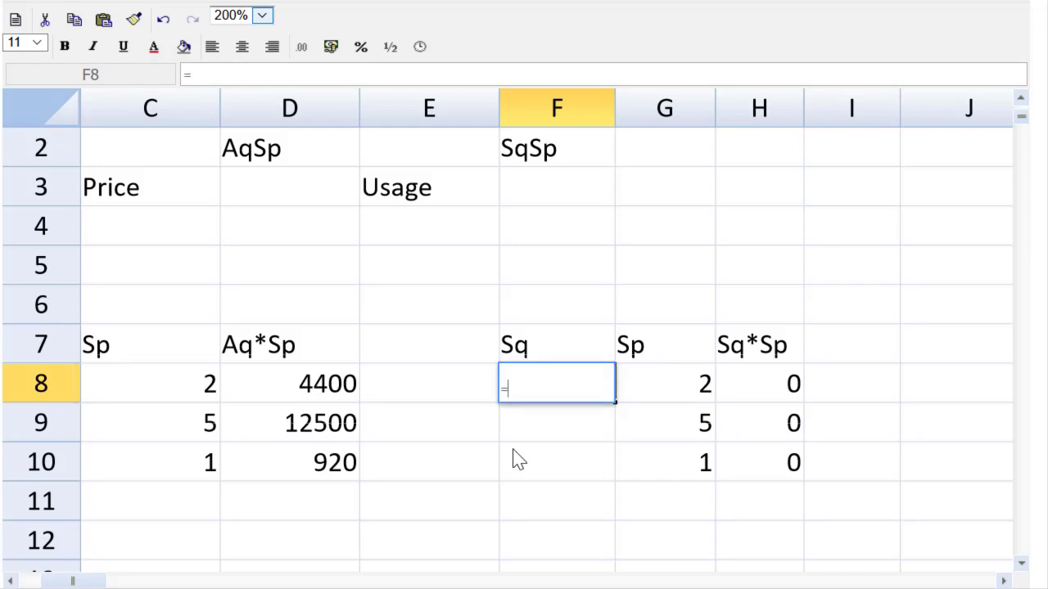
text(4600/1)
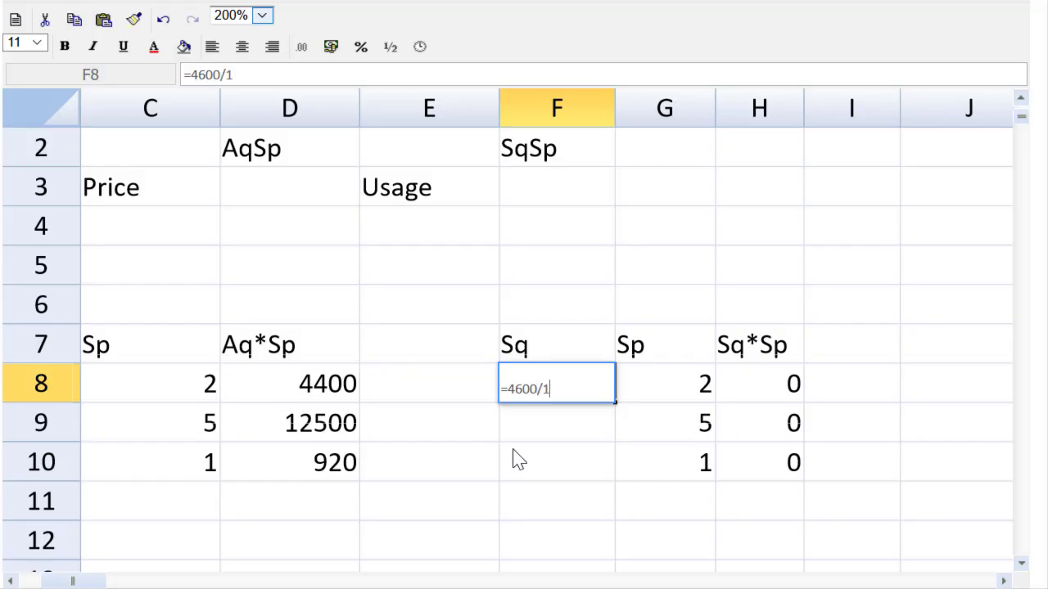
text(00)
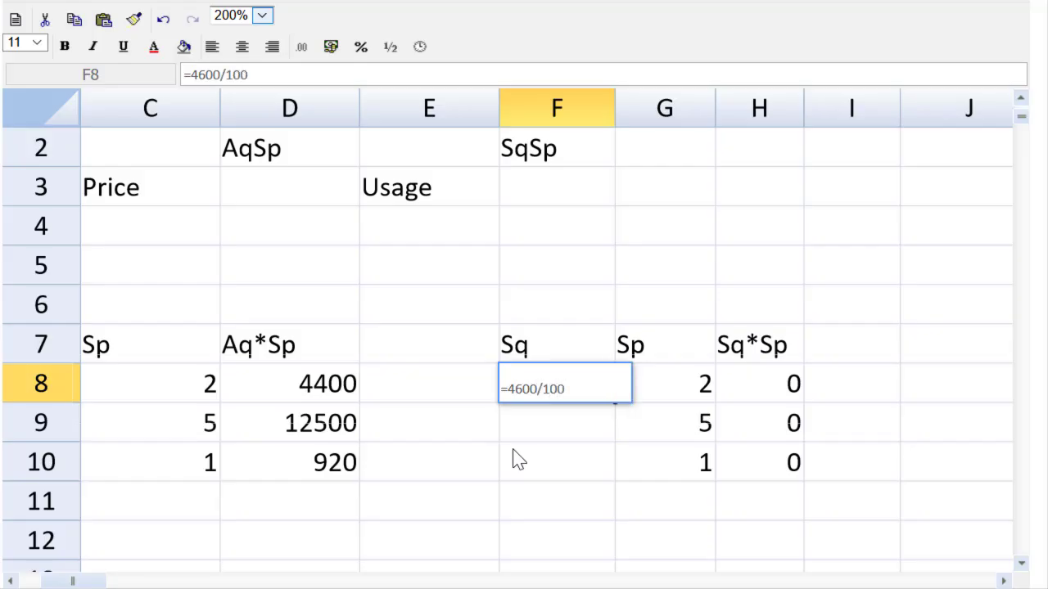
text(*40)
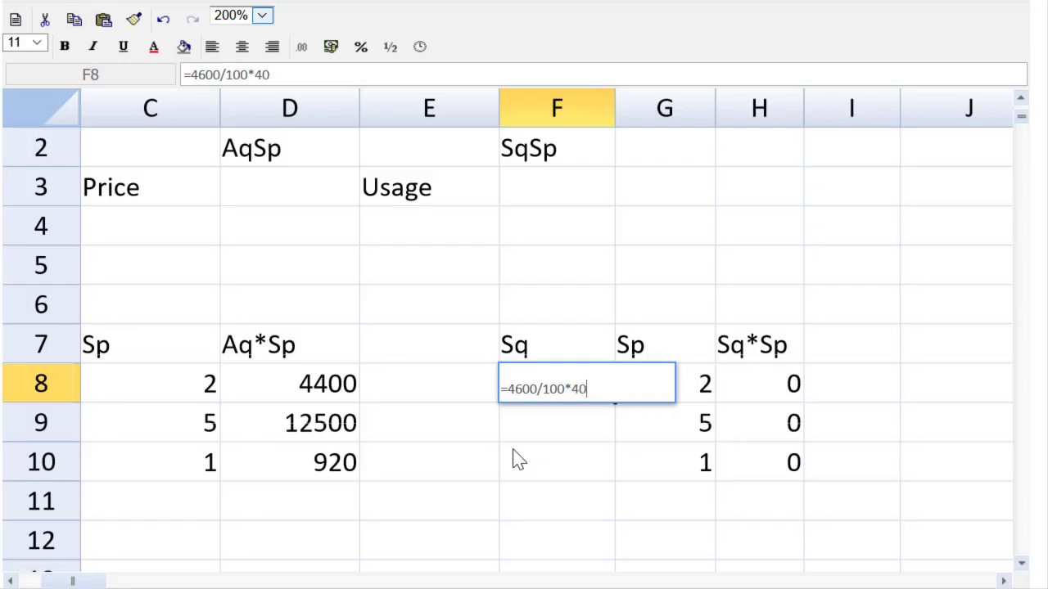
key(Return)
key(Up)
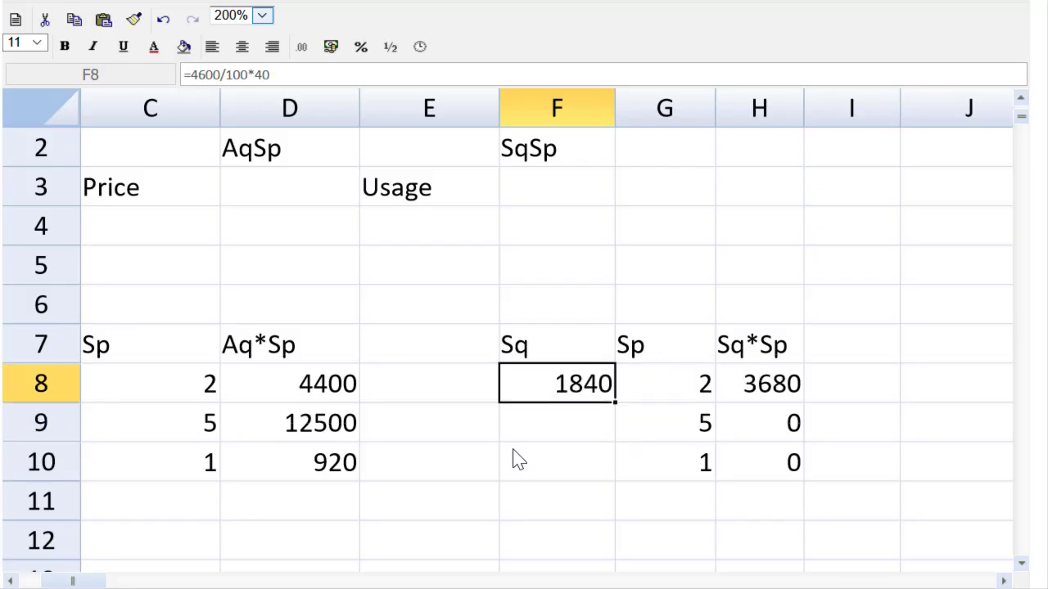
- Copy Alpha's standard quantity formula from F8 into F9 and F10
key(ctrl+c)
key(Down)
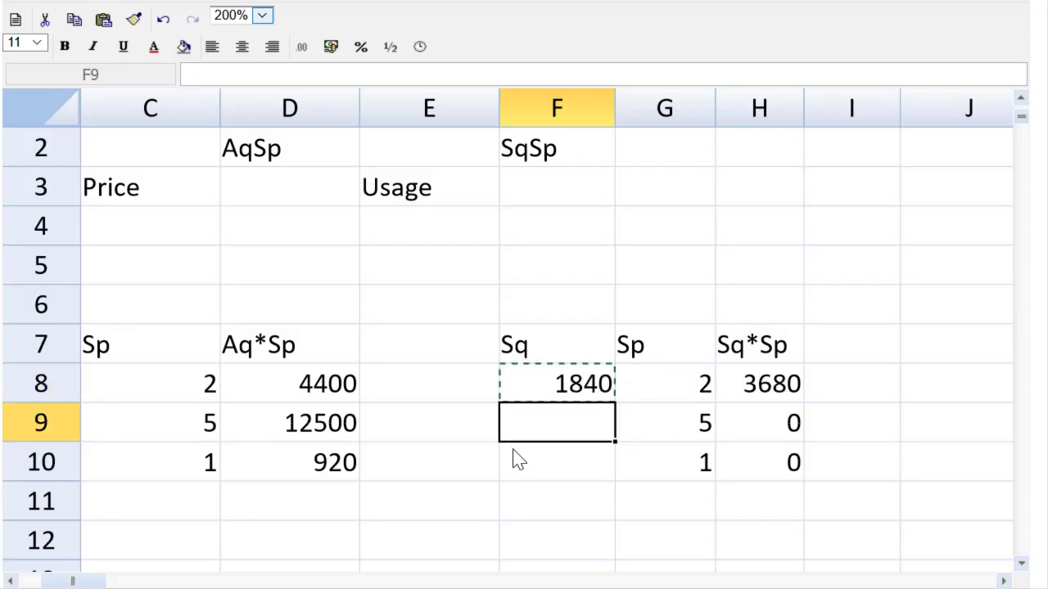
key(ctrl+v)
key(Down)
key(ctrl+v)
key(Up)
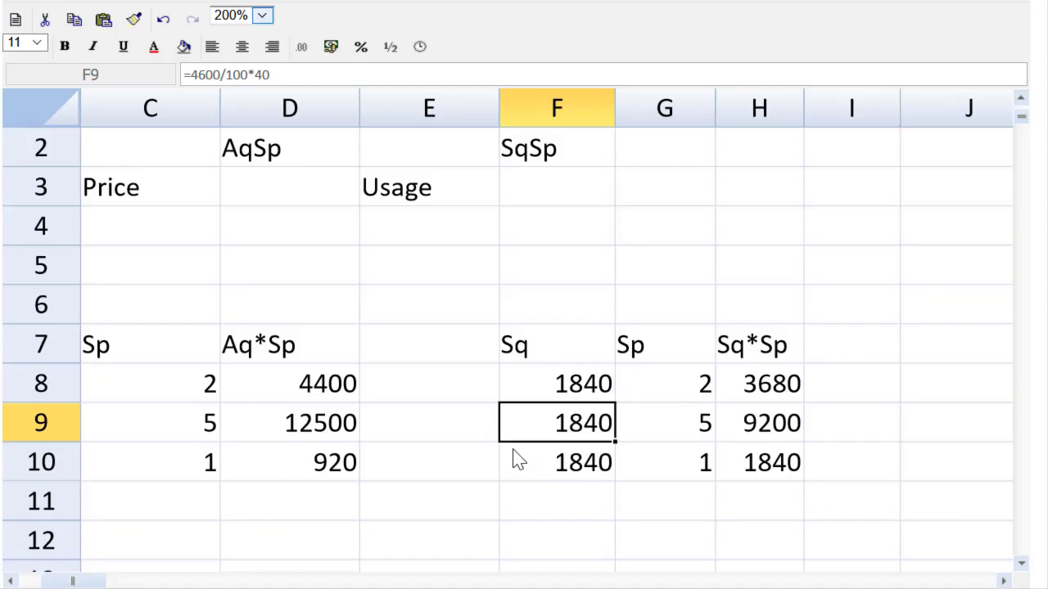
click(286, 75)
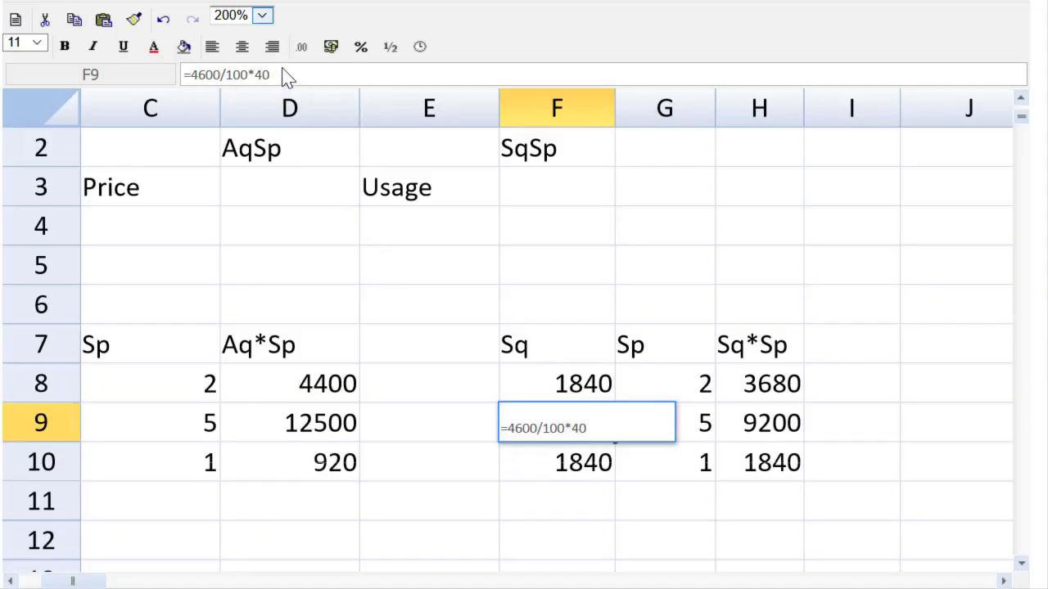
key(BackSpace)
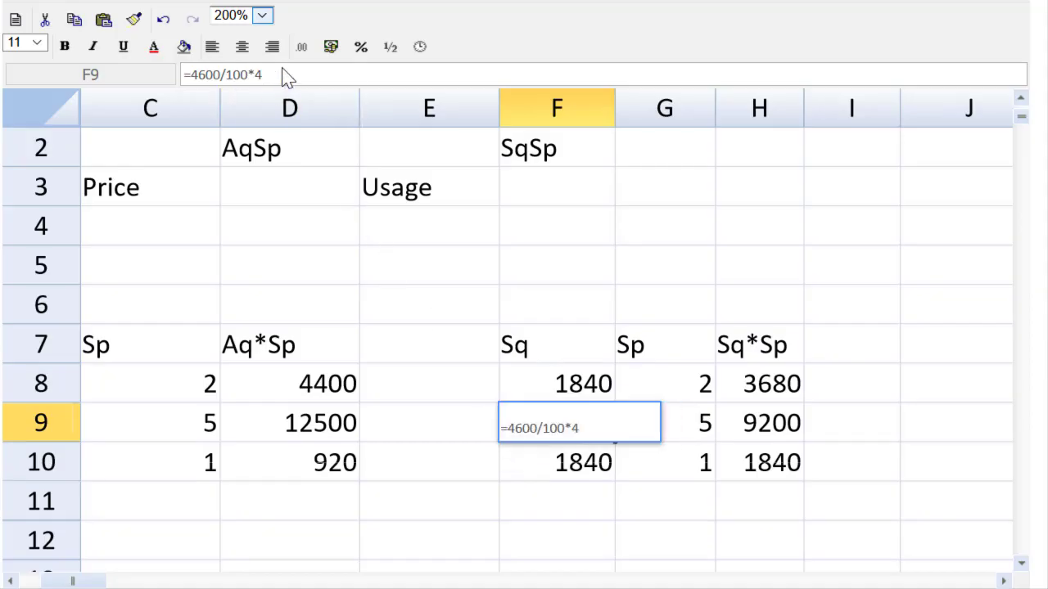
text(60)
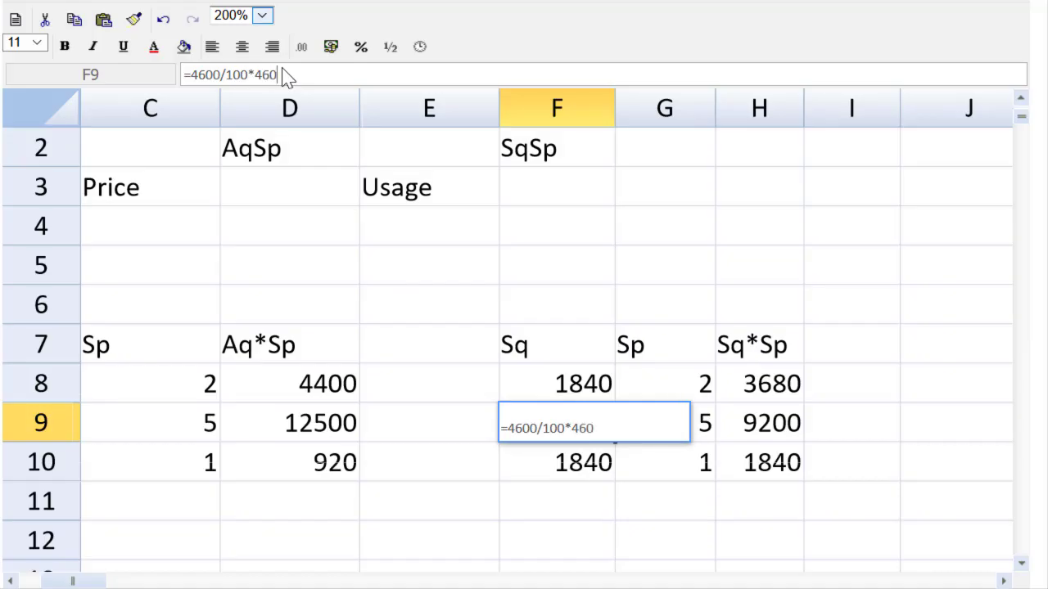
key(Return)
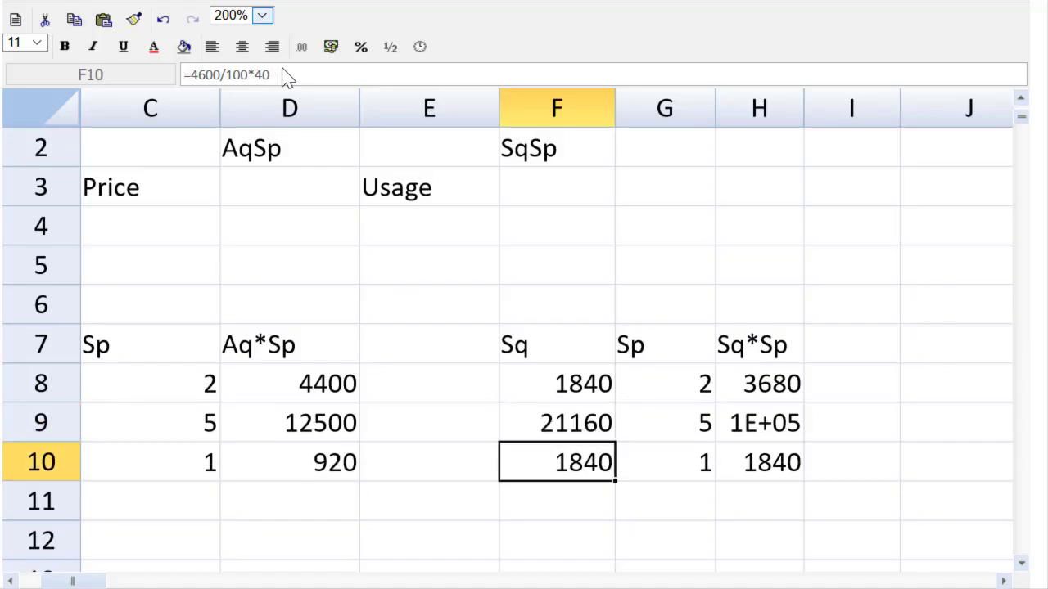
- Change Betta's standard quantity formula in F9 to =4600/100*60
click(576, 427)
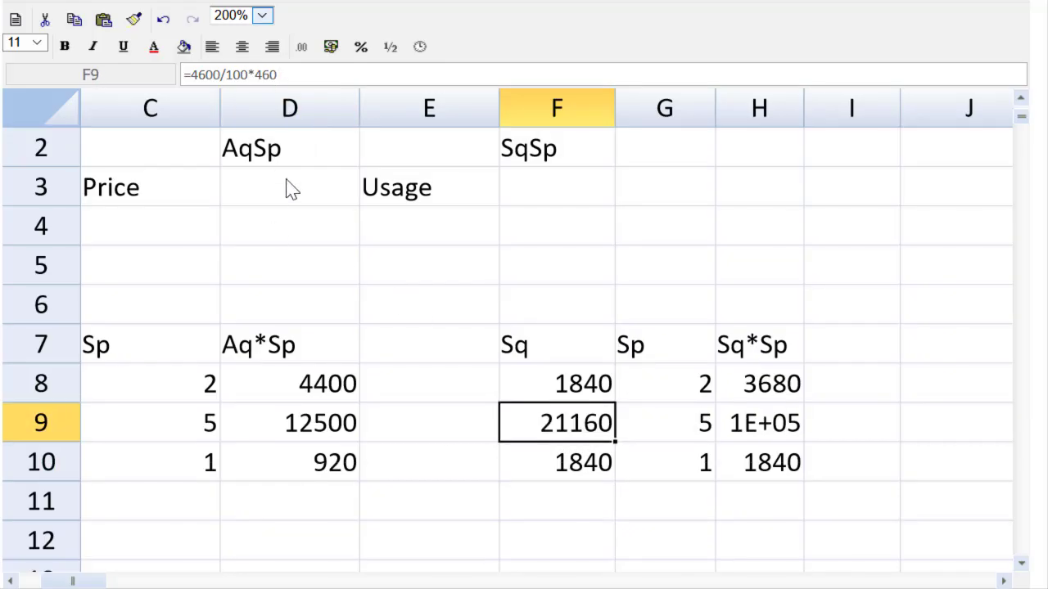
click(287, 74)
key(BackSpace)
key(BackSpace)
key(BackSpace)
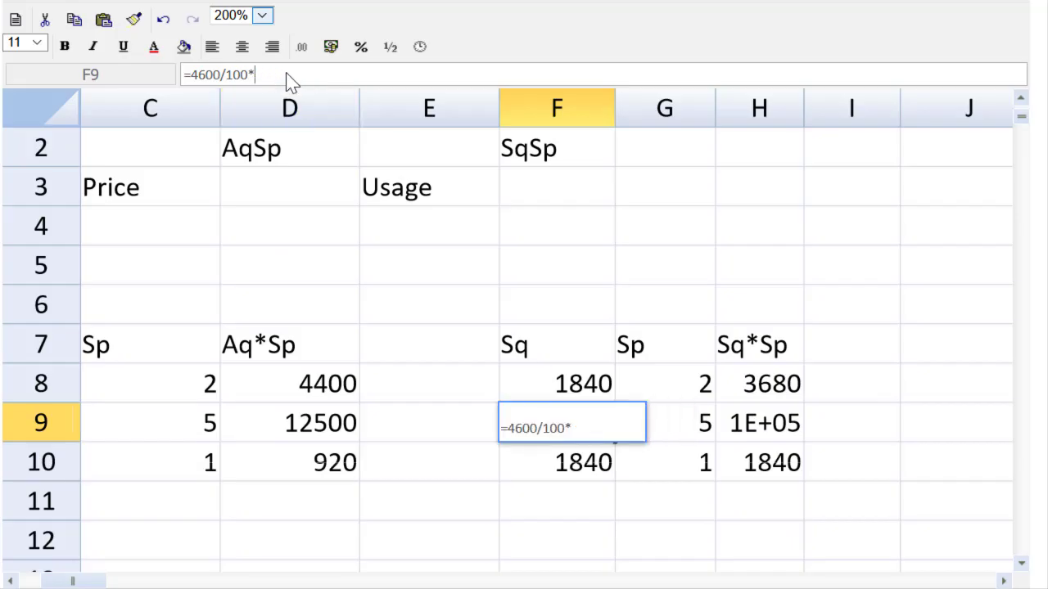
text(60)
key(Return)
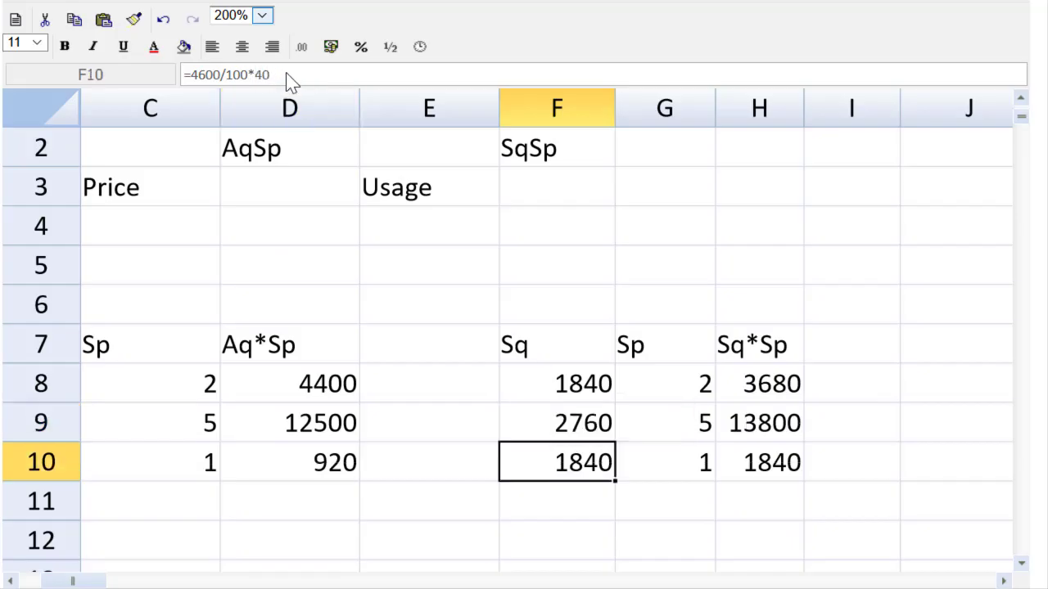
- Change Gamma's standard quantity formula in F10 to =4600/100*20
click(287, 74)
key(BackSpace)
key(BackSpace)
text(20)
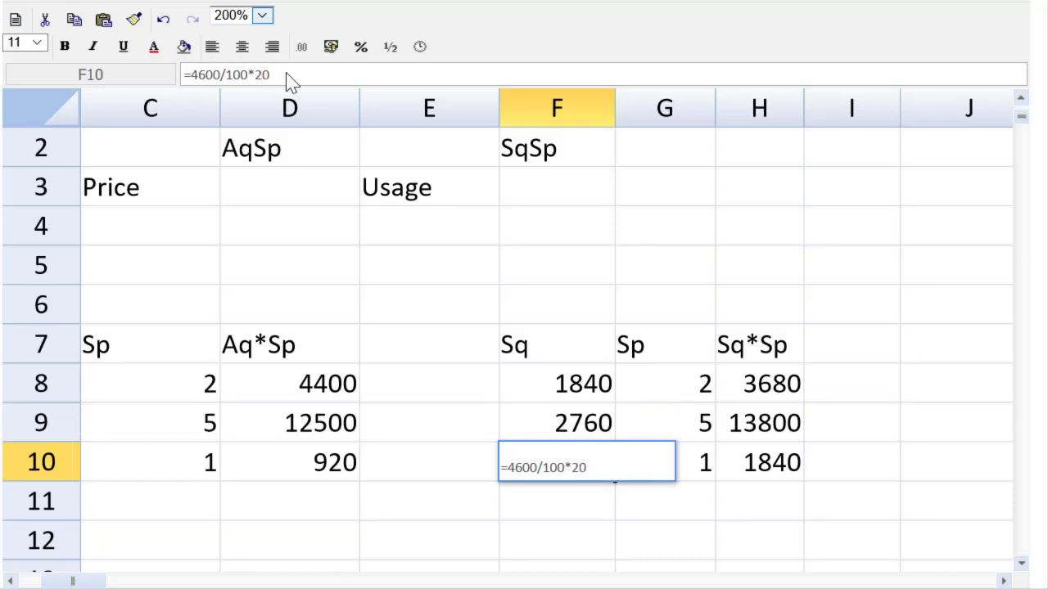
key(Return)
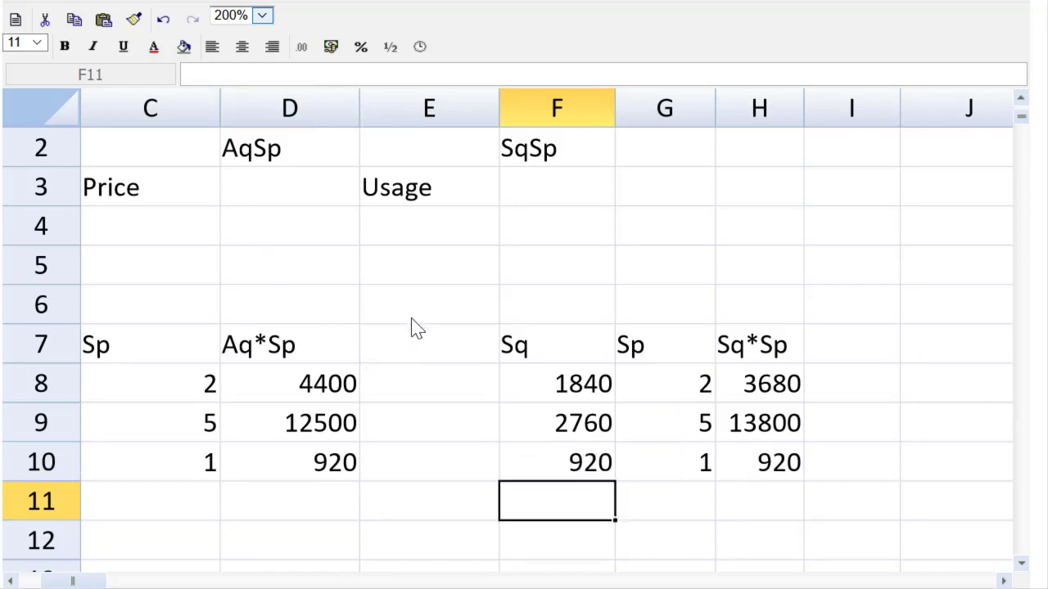
- Enter the arrow <----- in E7, between the Aq*Sp and Sq headings
click(418, 348)
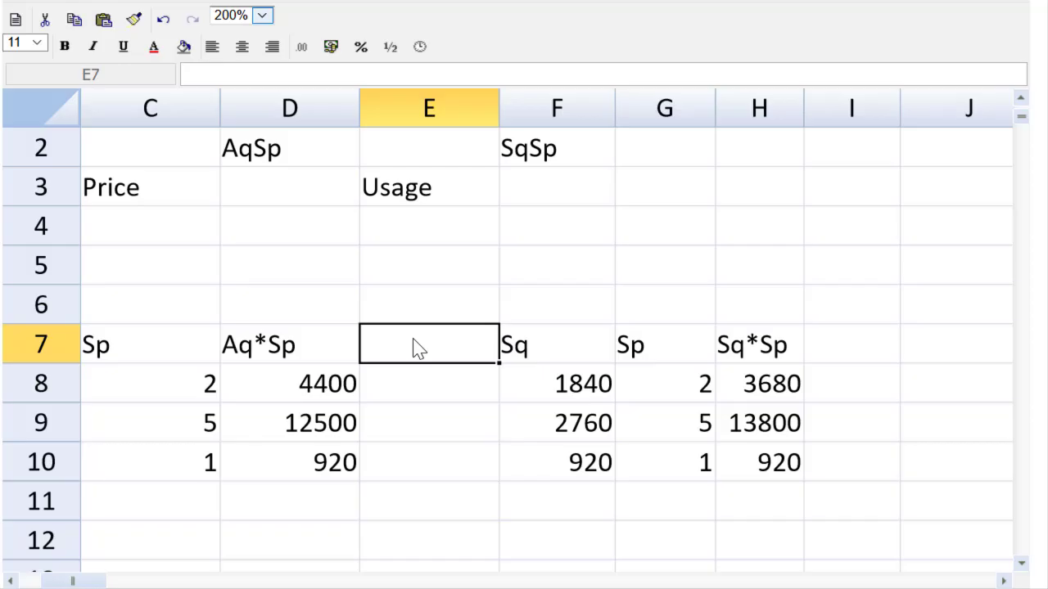
text(<-----)
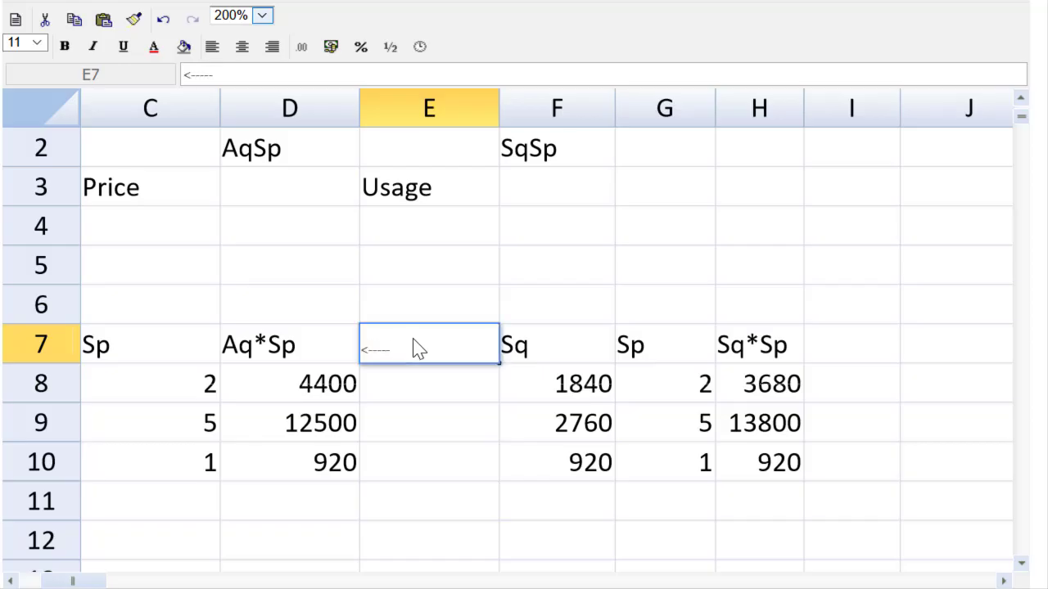
key(Up)
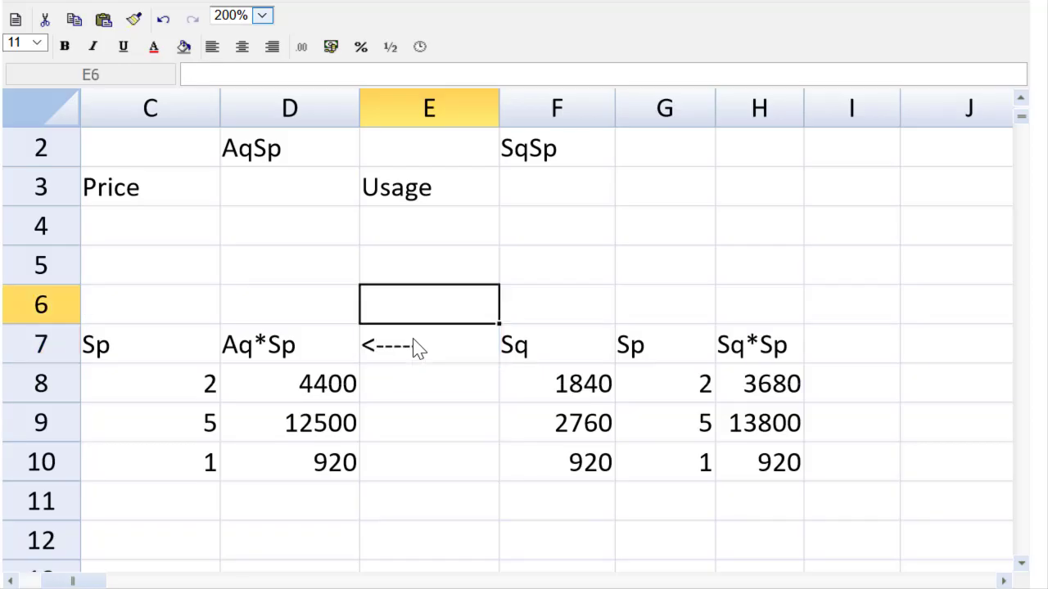
- Enter the heading USAGE VARIANCE in E6 and widen column E to fit it
text(USA)
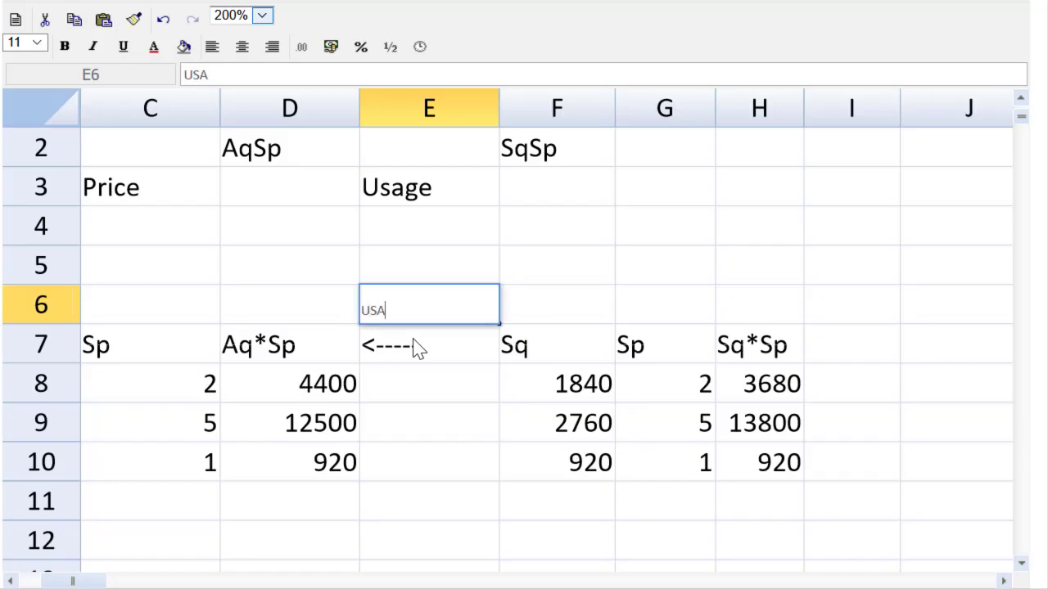
text(GE VARIANCE)
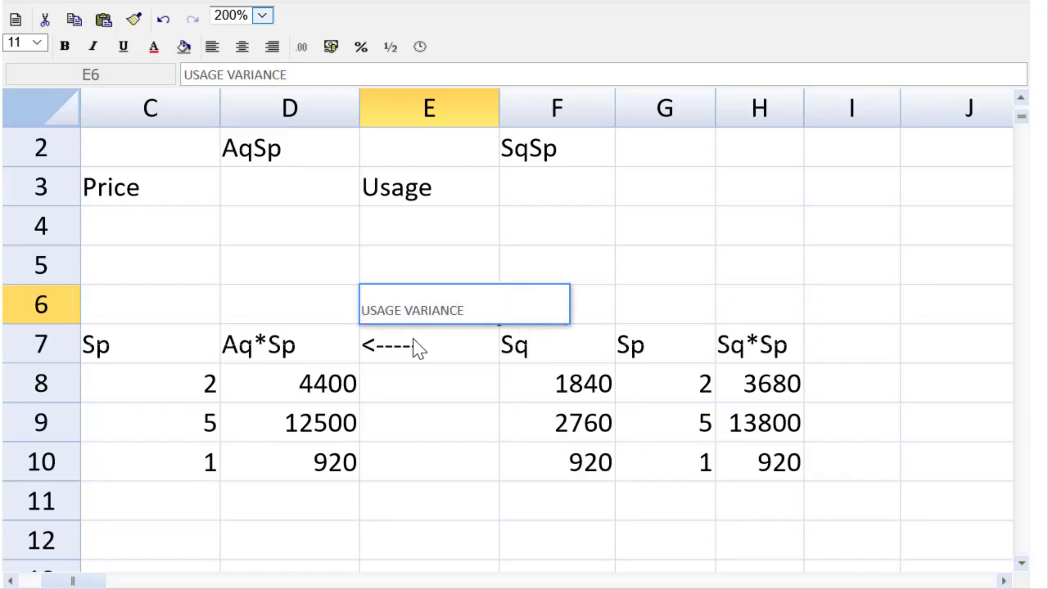
key(Return)
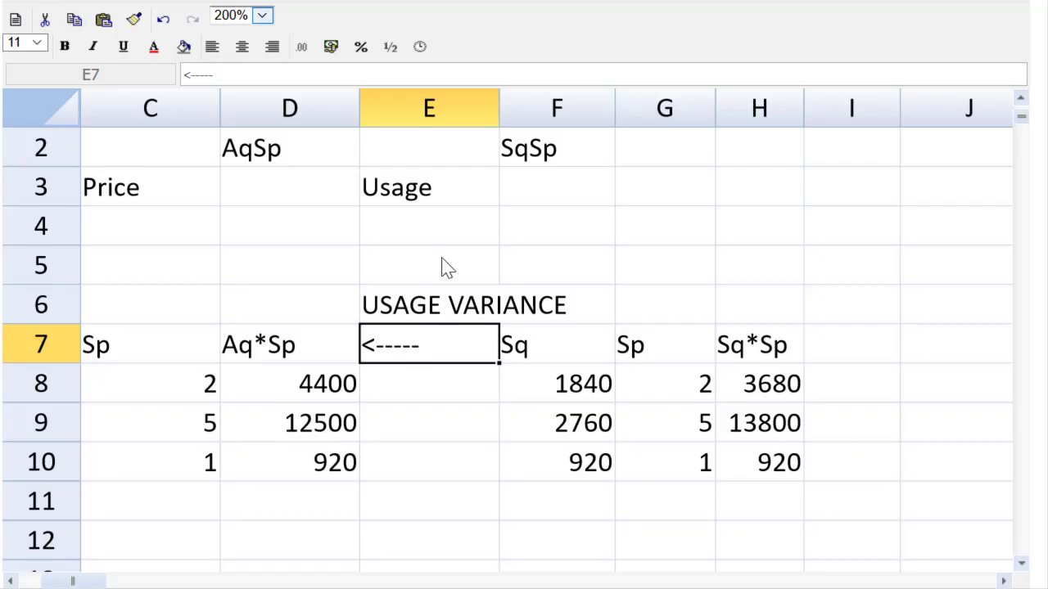
double_click(498, 107)
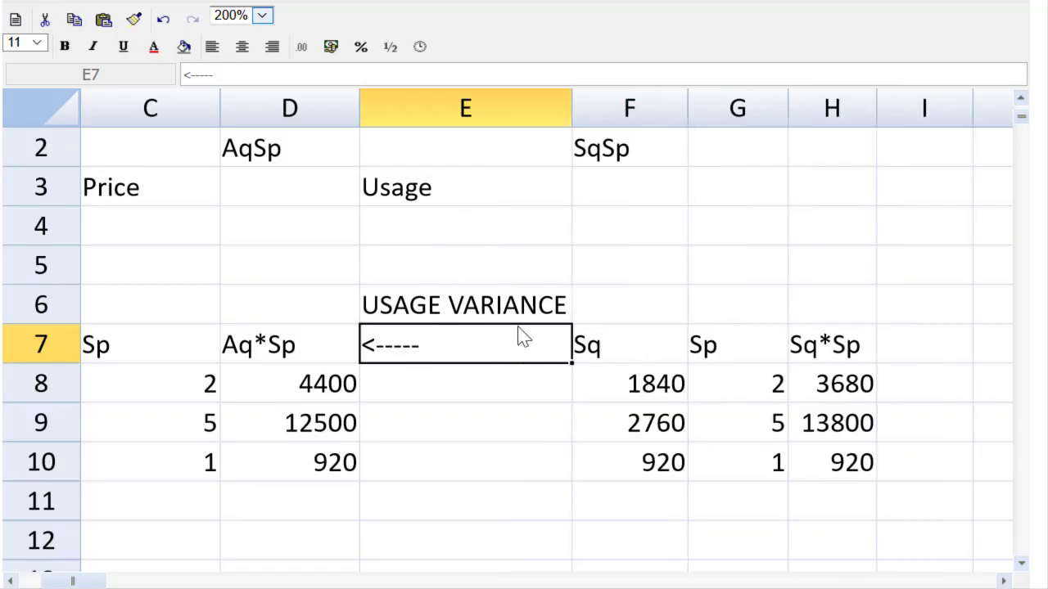
- Calculate Alpha's usage variance in E8 with the formula =H8-D8
click(475, 498)
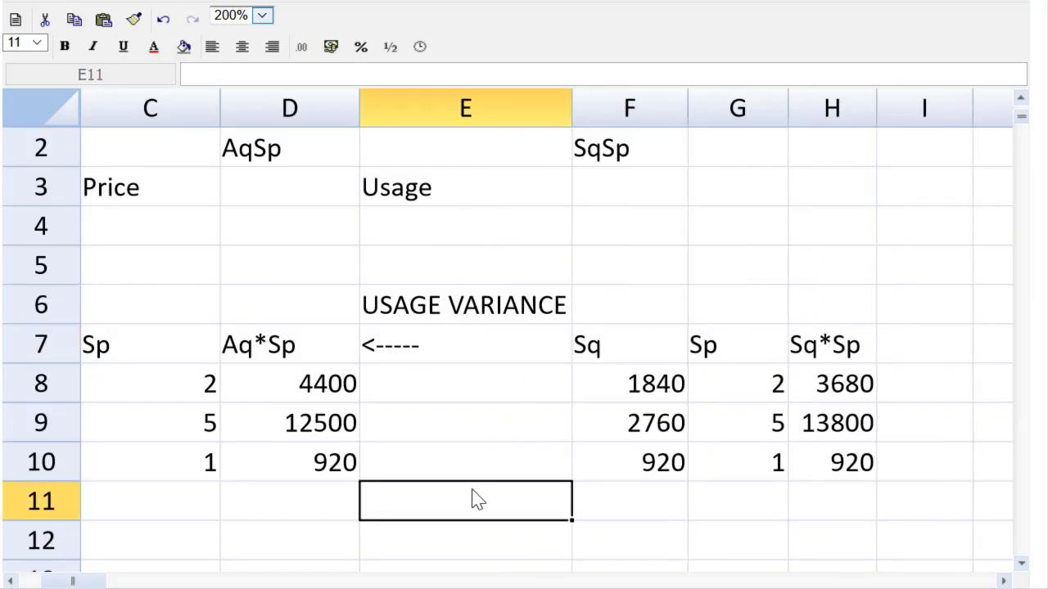
key(Up)
key(Up)
key(Up)
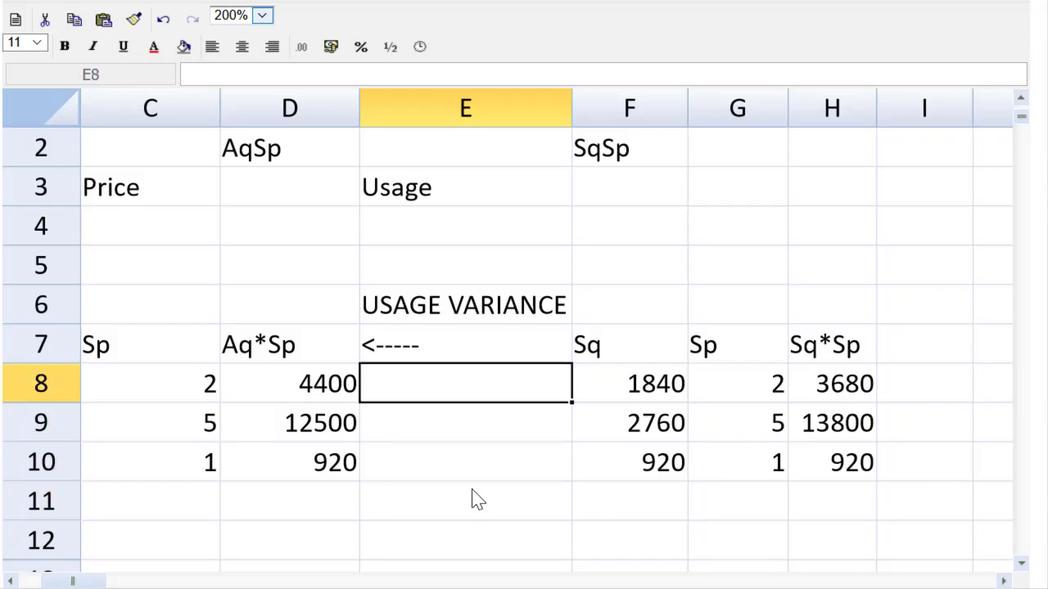
text(=)
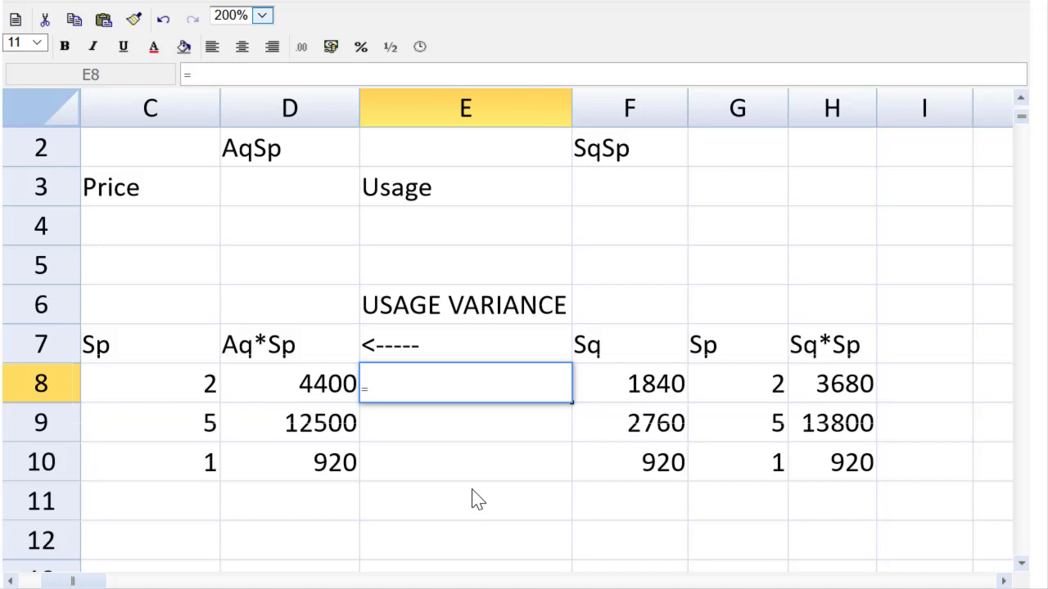
text(=)
key(BackSpace)
click(823, 391)
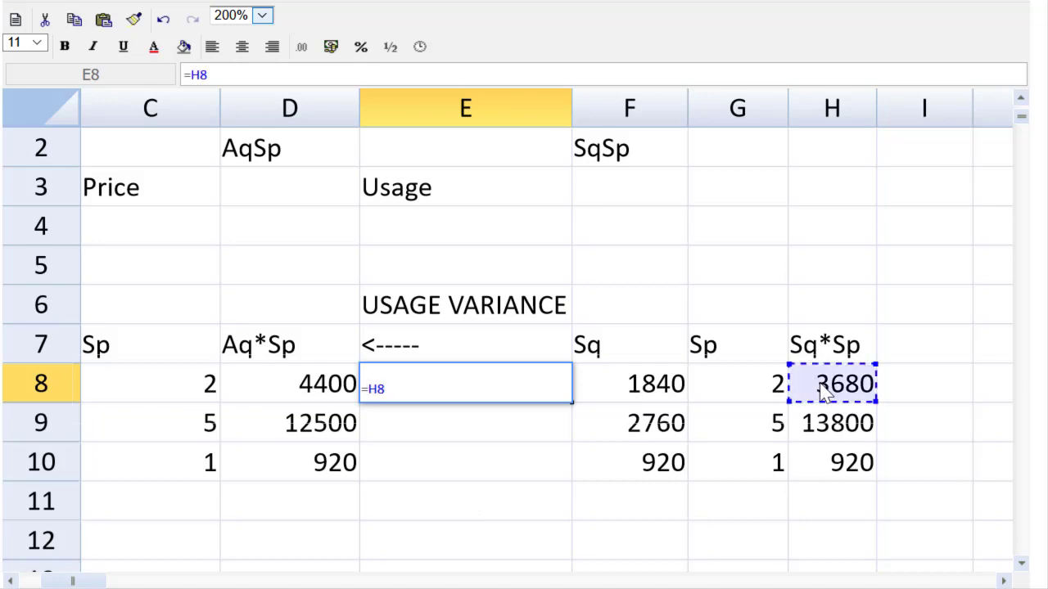
text(-)
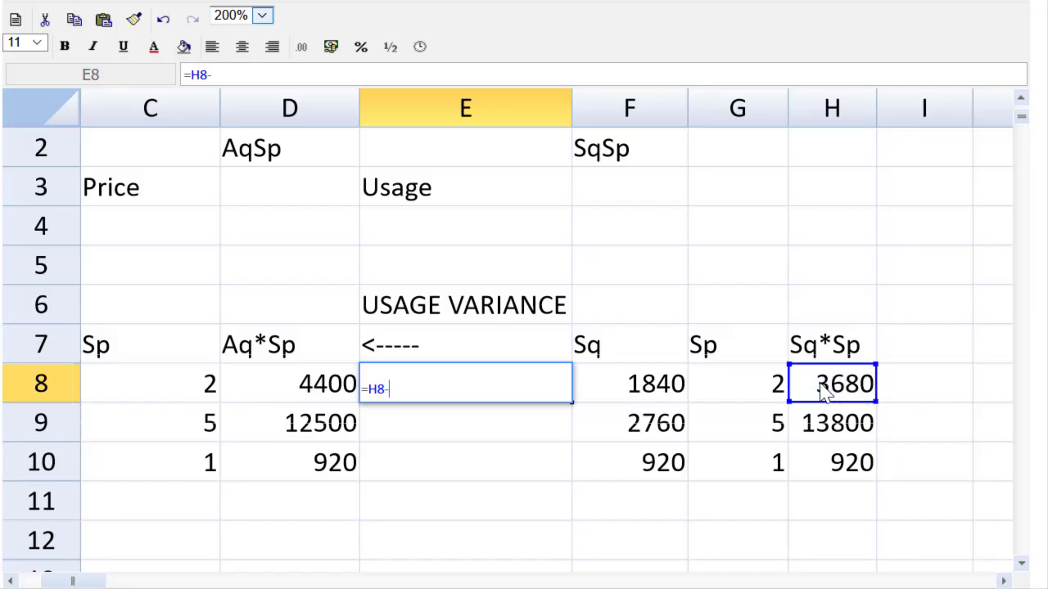
click(314, 391)
key(Return)
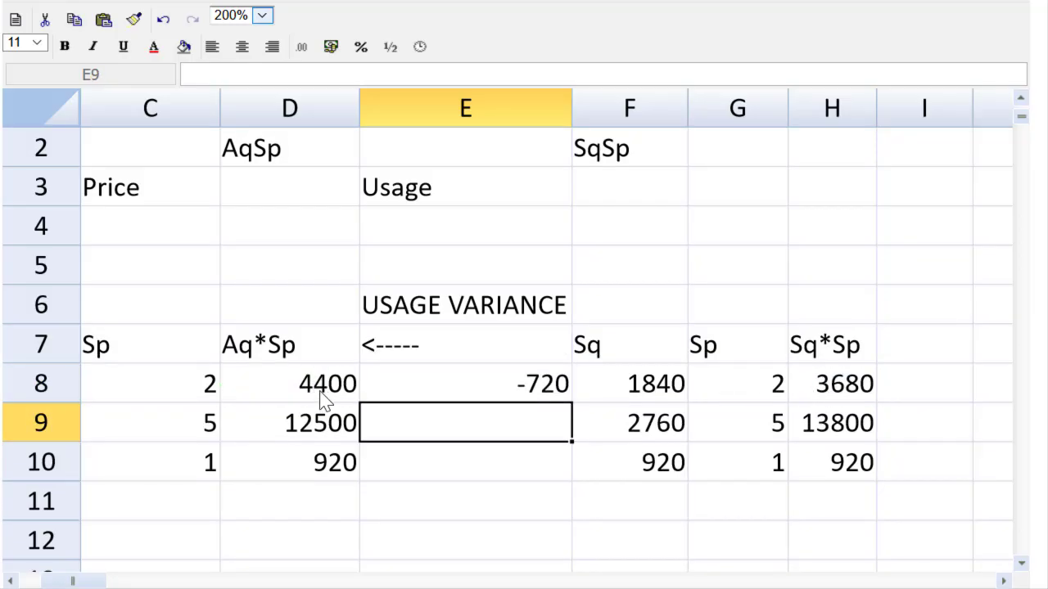
- Copy the usage variance formula from E8 down to E10 and total E8:E10 in E11 with SUM
click(409, 385)
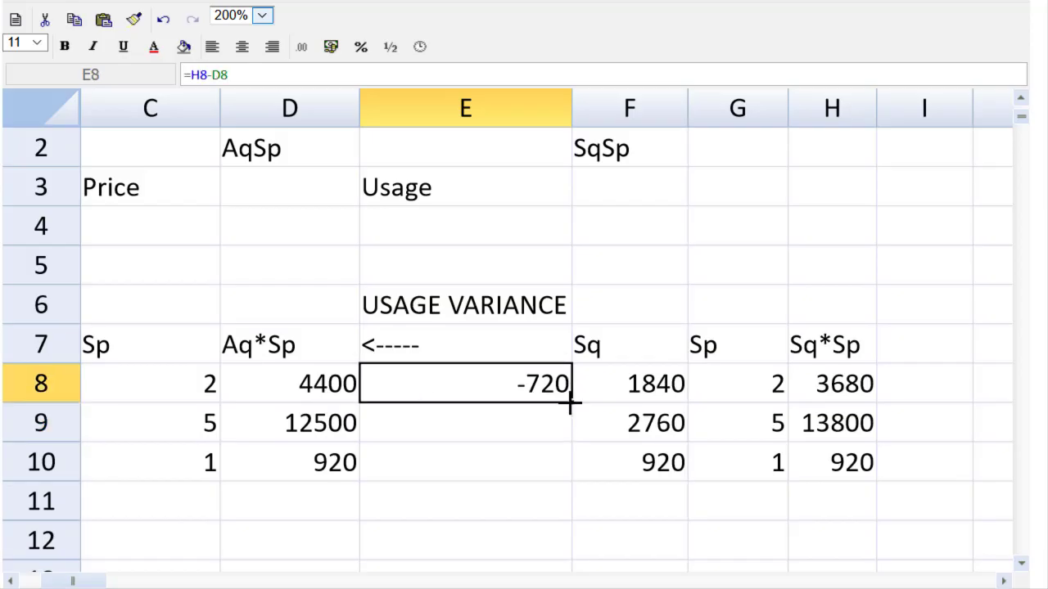
drag(571, 402, 568, 468)
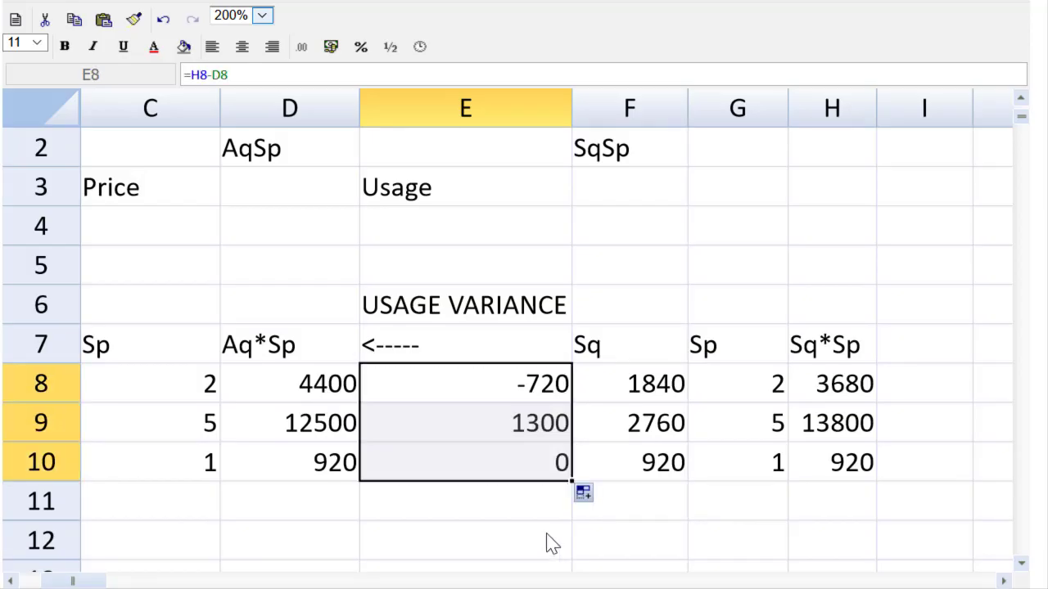
click(508, 510)
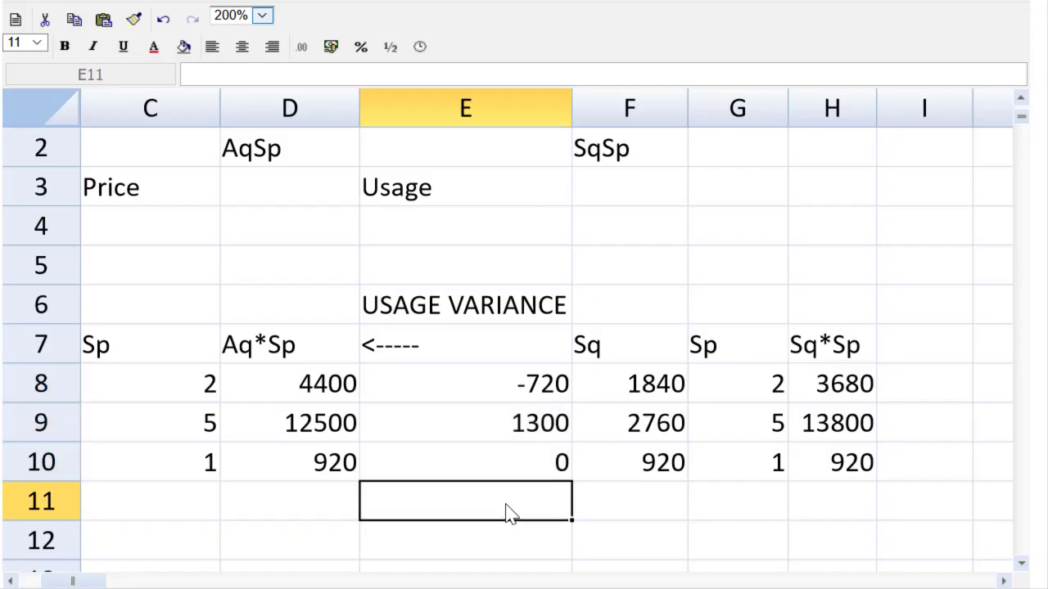
text(=Sum)
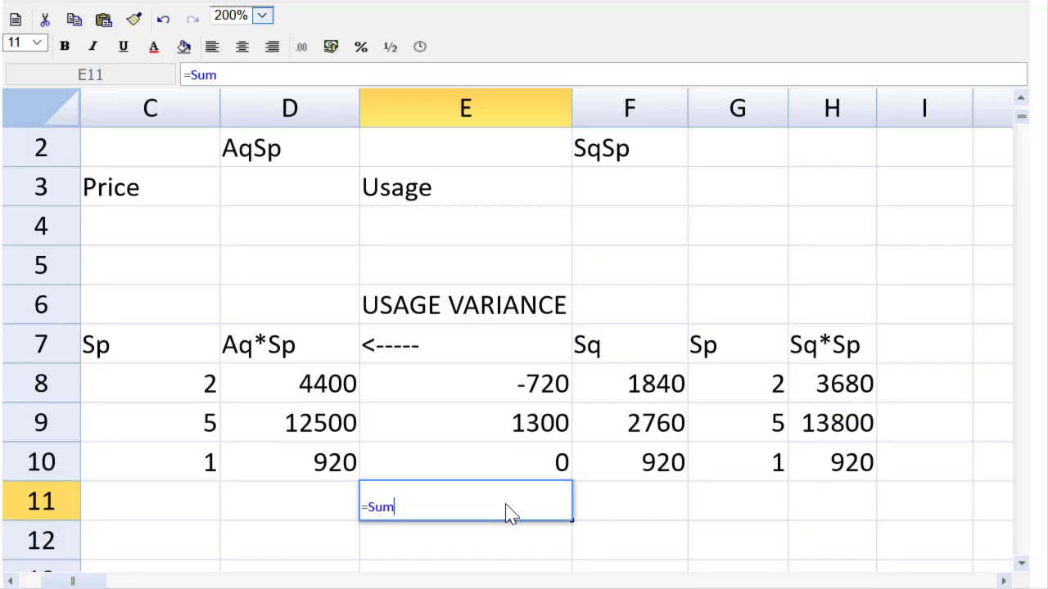
key(Tab)
drag(487, 395, 489, 455)
text())
key(Return)
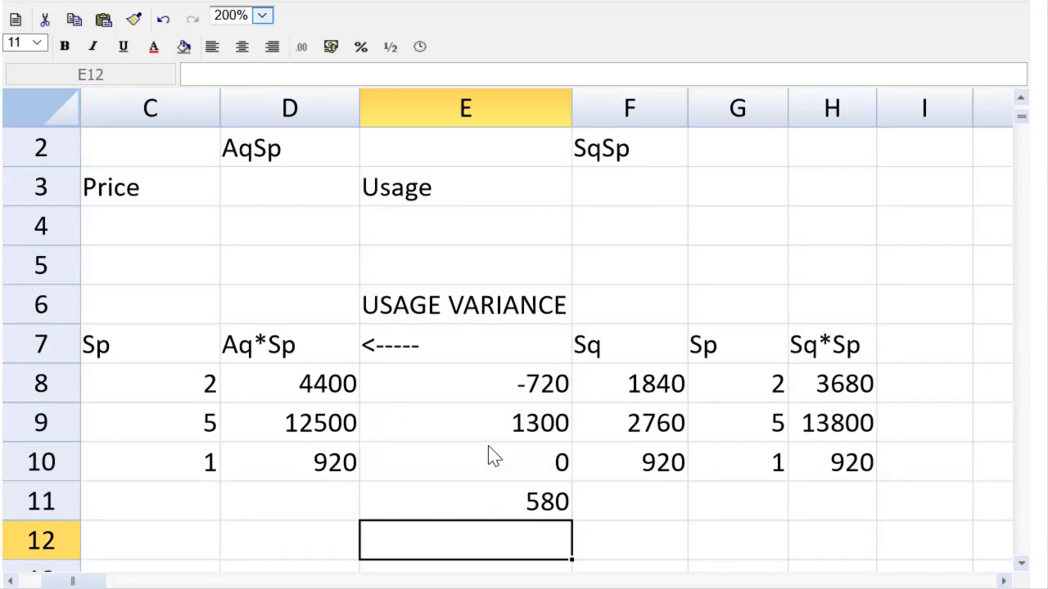
- Label the total usage variance as Favorable in F11
key(Up)
key(Right)
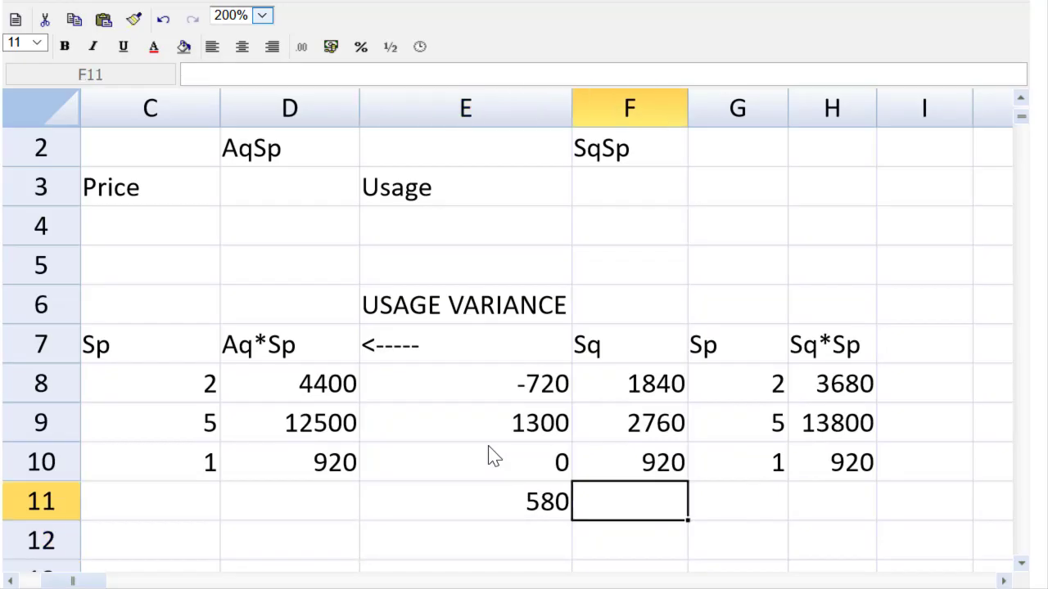
text(Favora)
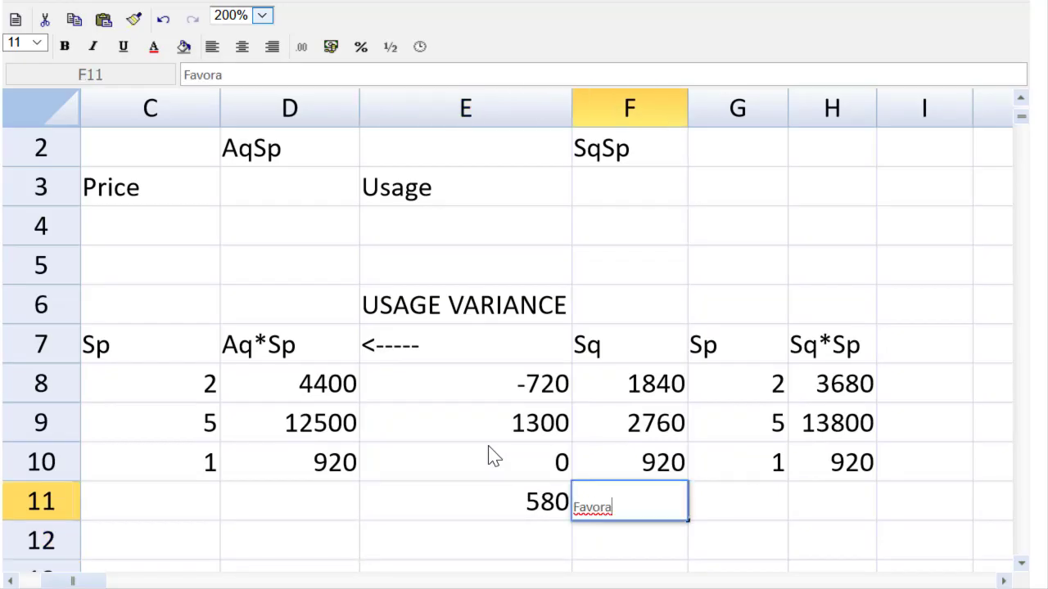
text(ble)
key(Return)
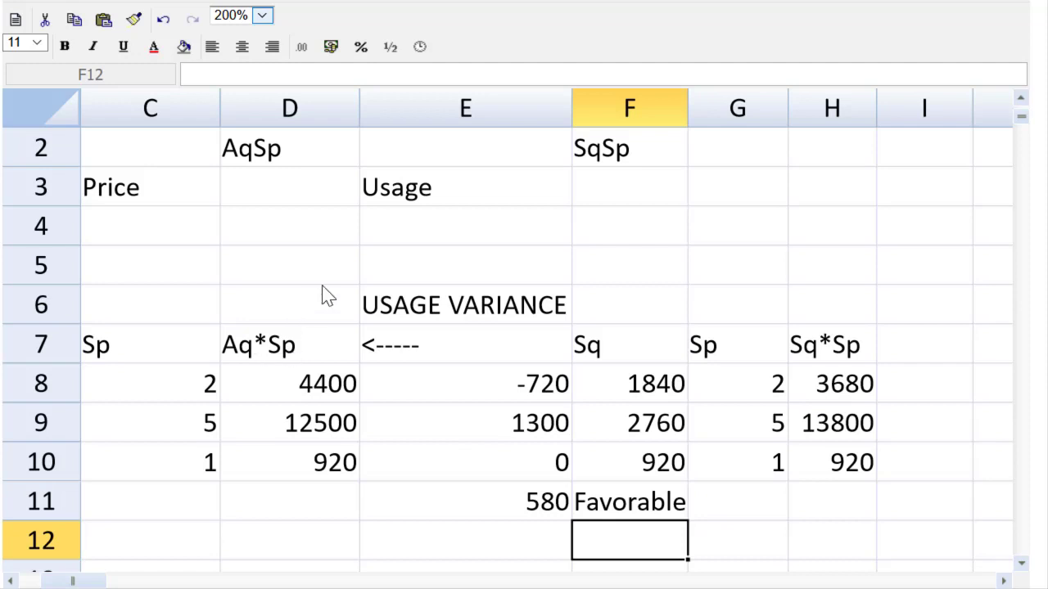
- Append an asterisk to the E6 heading so it reads USAGE VARIANCE*
click(383, 301)
click(355, 82)
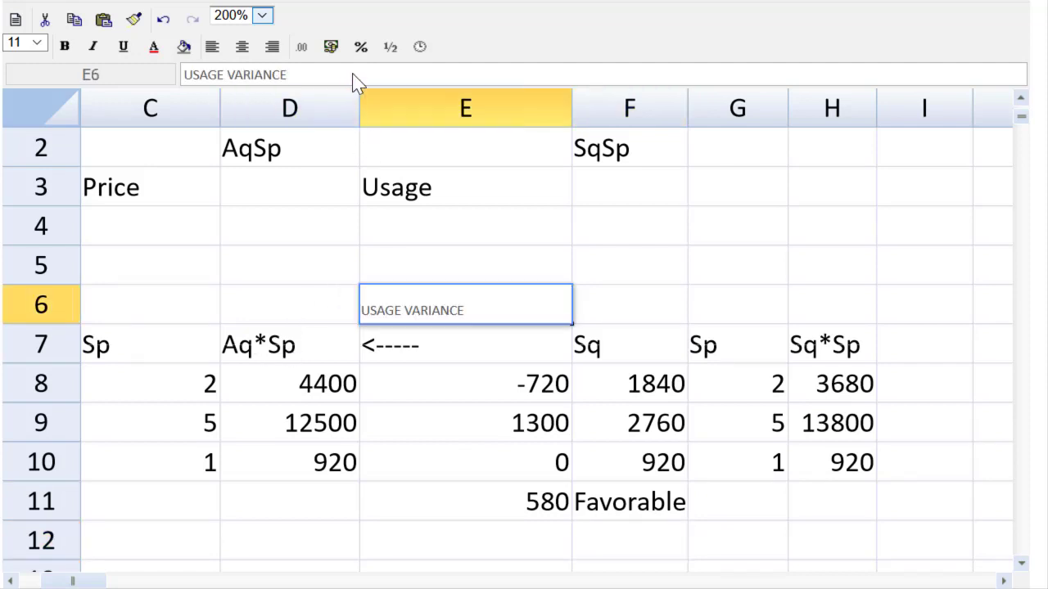
text(*)
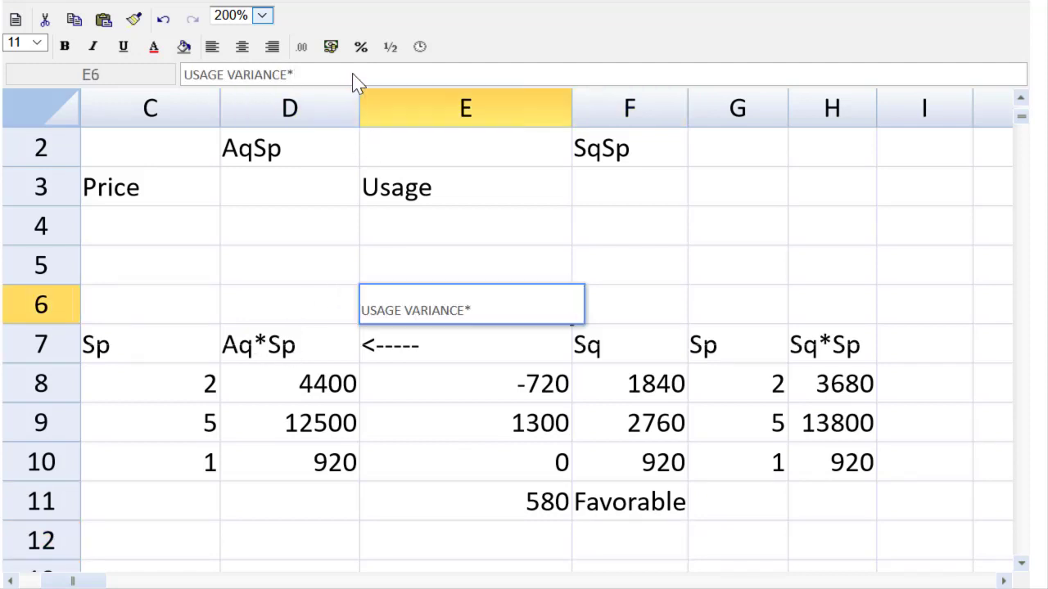
key(Return)
- Enter the note "*negative = adverse, Positive = favorable" in E12 below the usage variance total
key(Return)
key(Return)
key(Return)
key(Return)
key(Return)
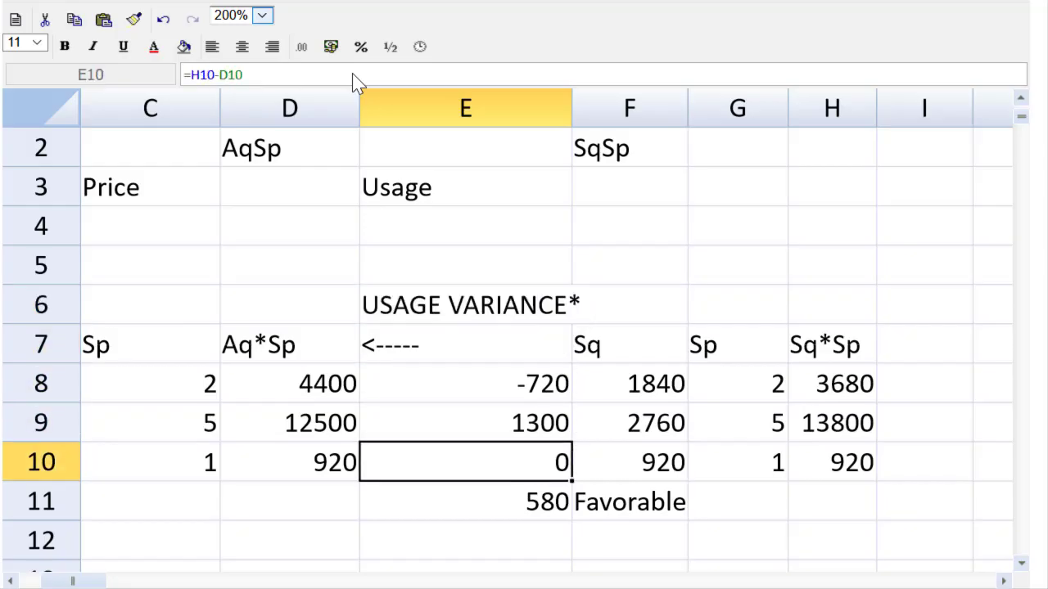
text(*)
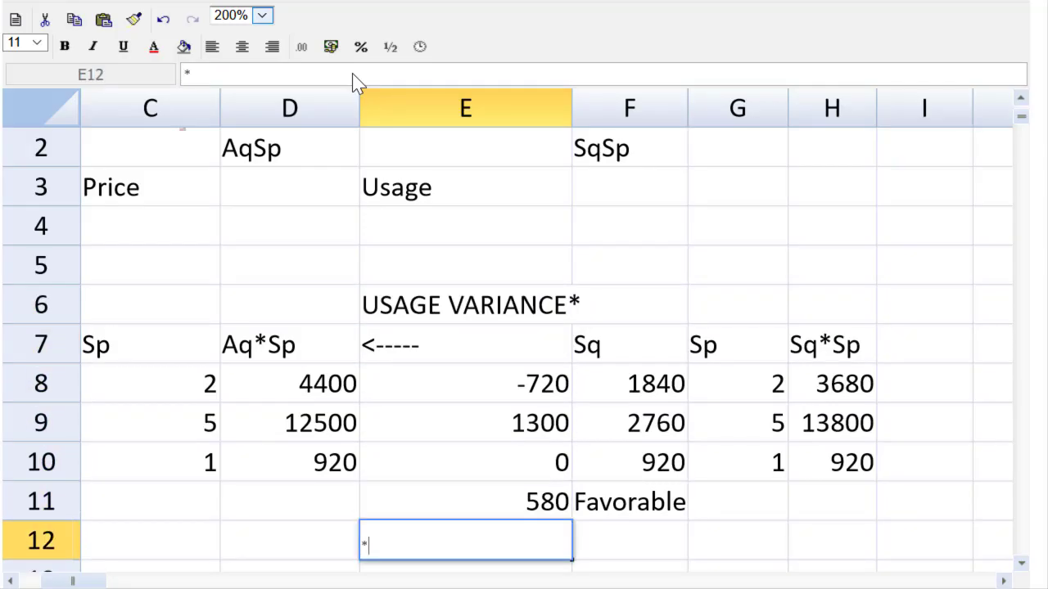
text(neag)
key(BackSpace)
key(BackSpace)
text(gative)
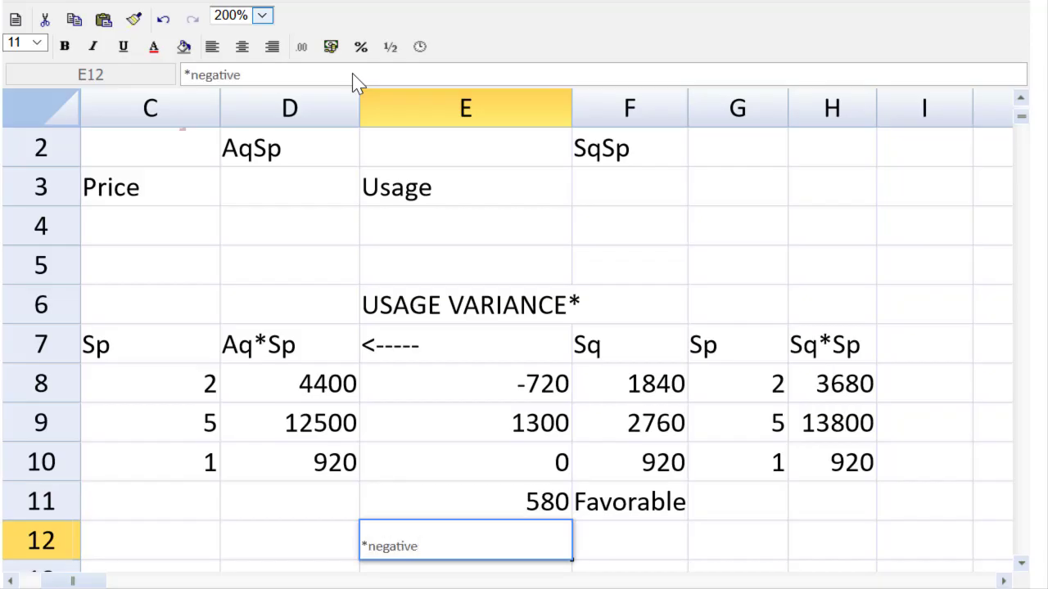
text( = adverse)
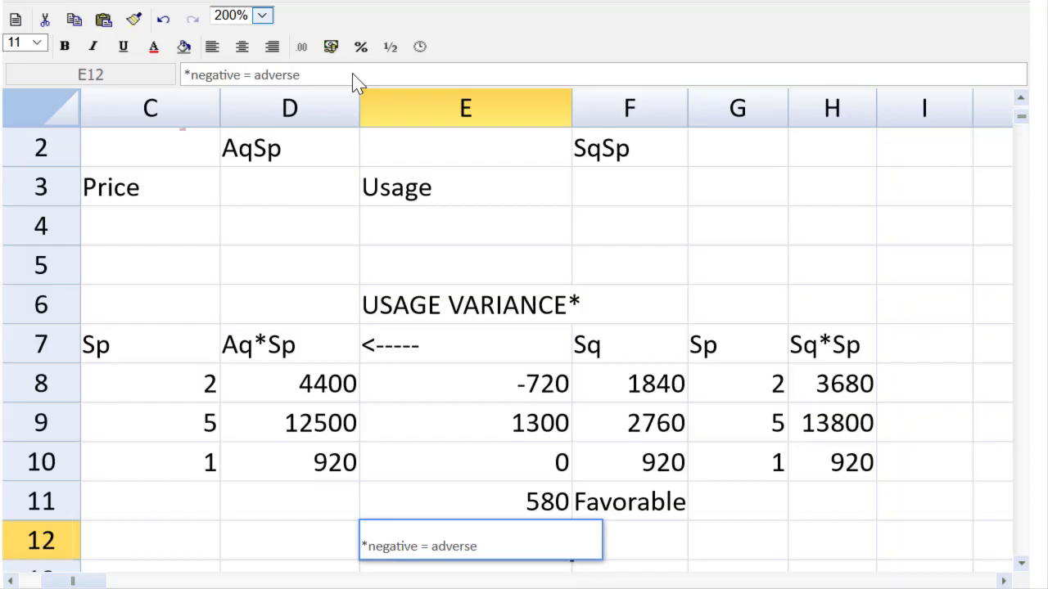
text(, Postive)
key(BackSpace)
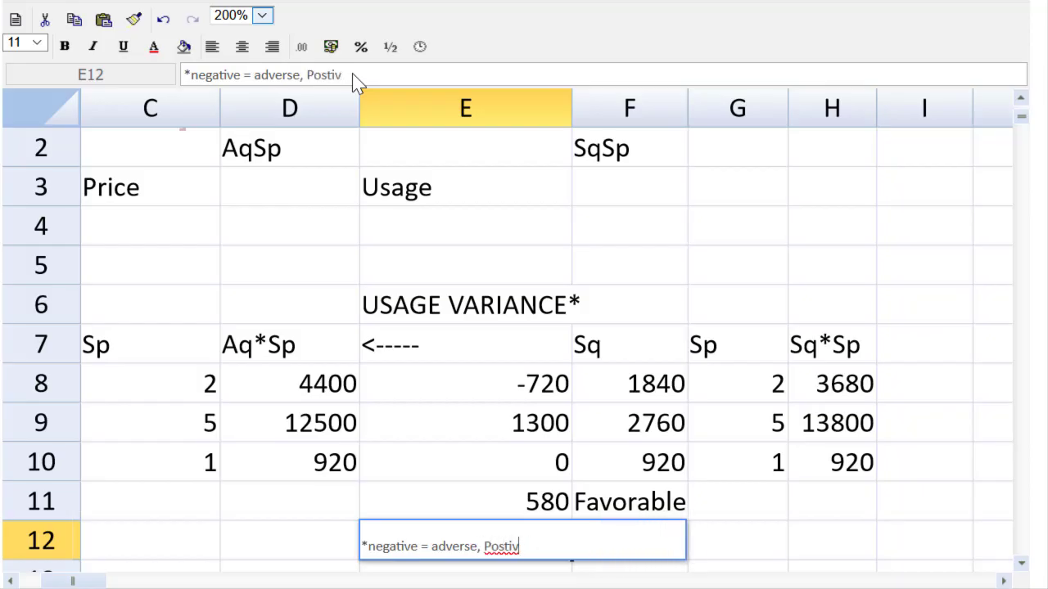
key(BackSpace)
key(BackSpace)
key(BackSpace)
text(it)
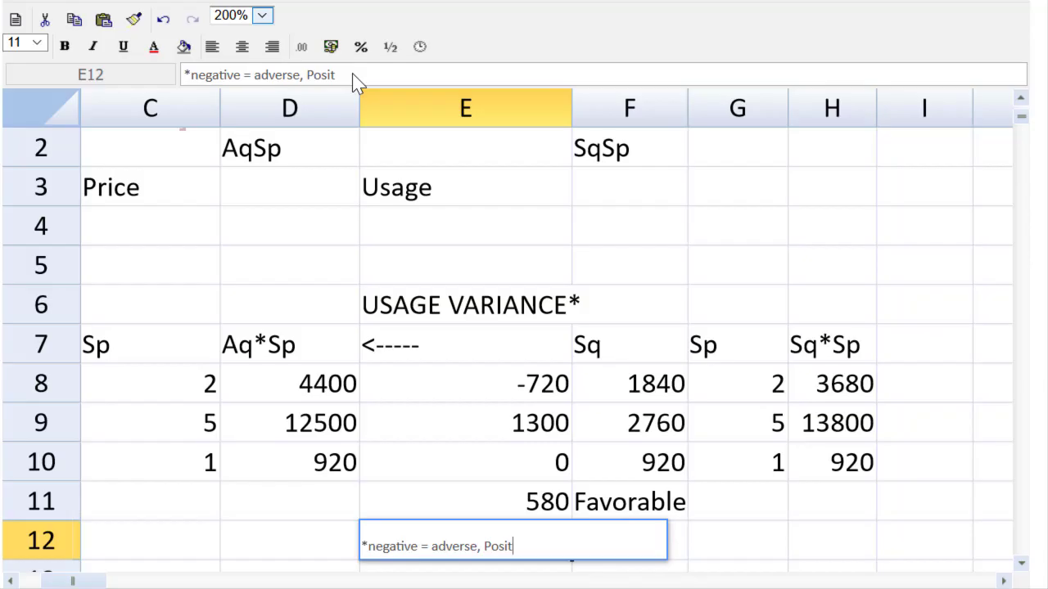
text(ive = )
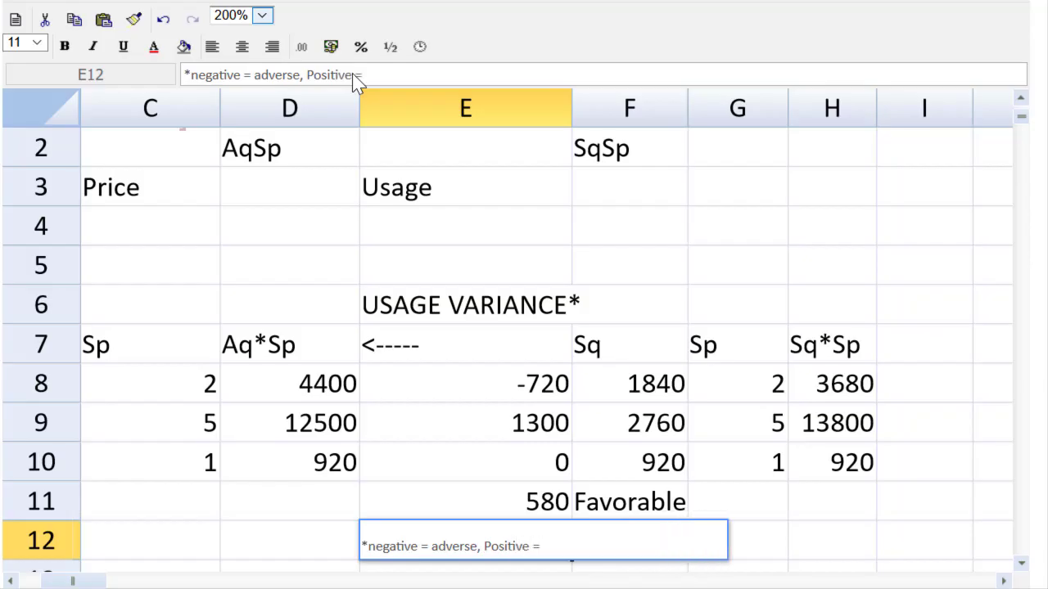
text(favorabe)
key(BackSpace)
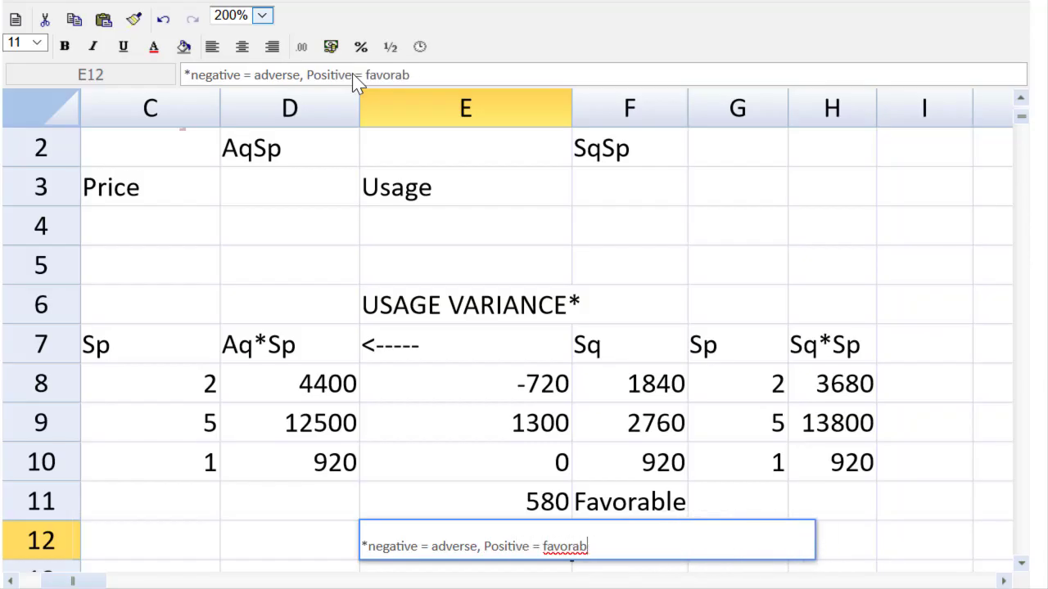
text(le)
key(Return)
- Make the USAGE VARIANCE* heading in E6 bold and widen column E to fit it
click(262, 16)
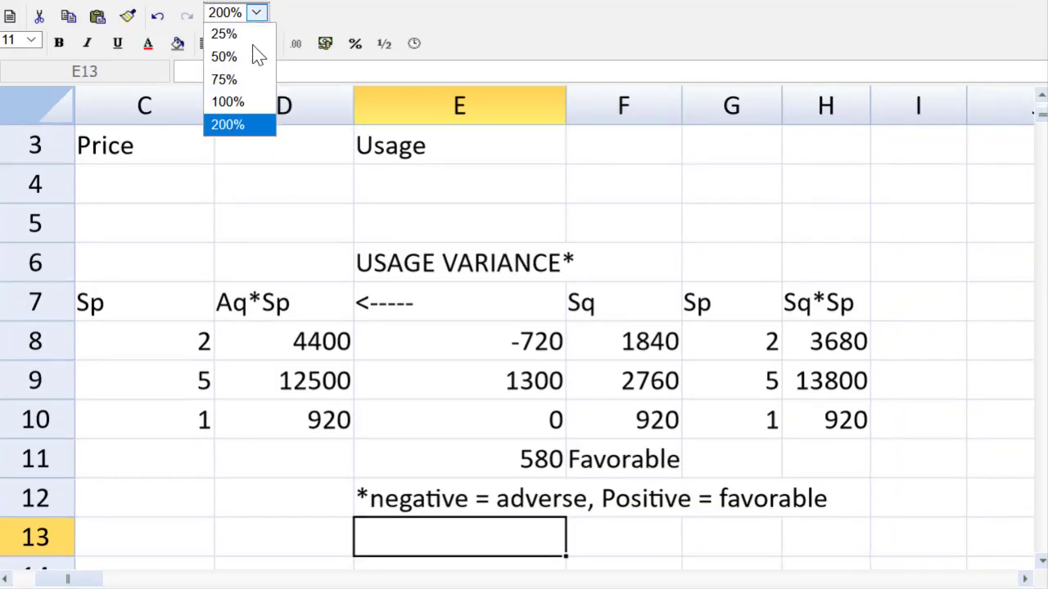
click(264, 105)
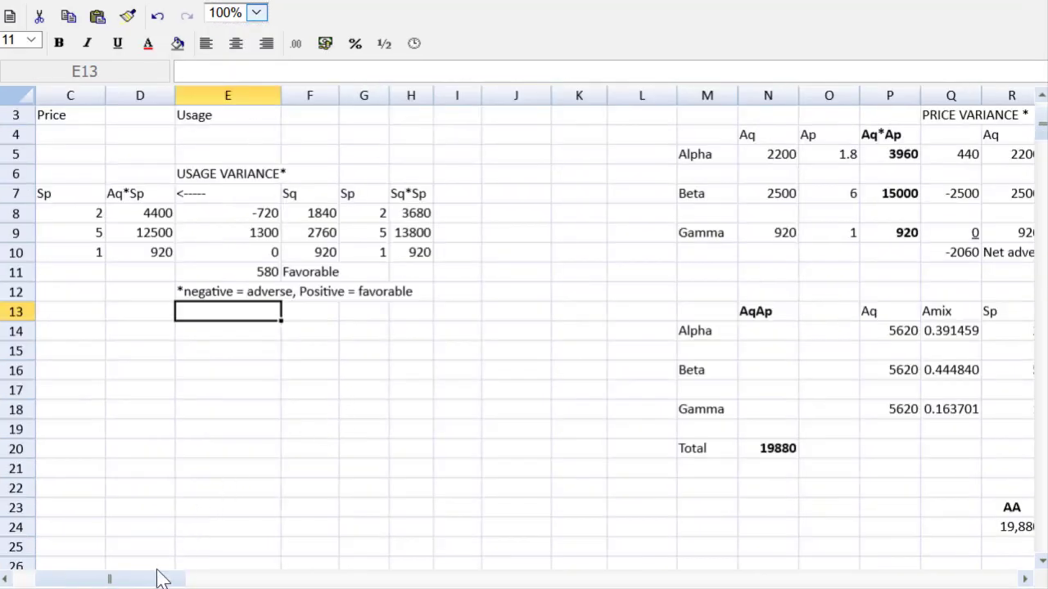
drag(158, 578, 30, 581)
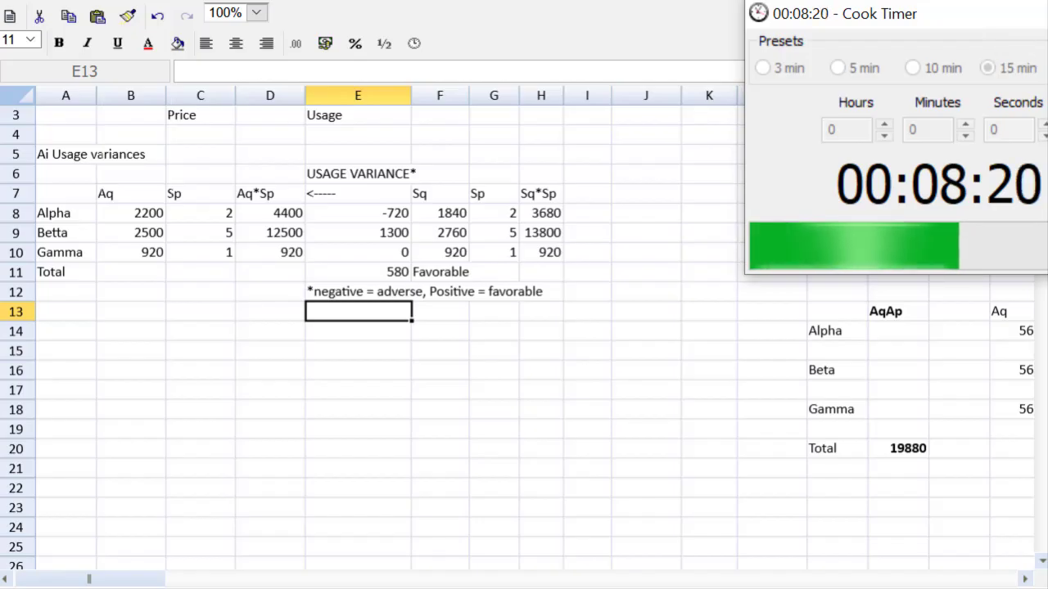
drag(908, 24, 1046, 9)
click(398, 175)
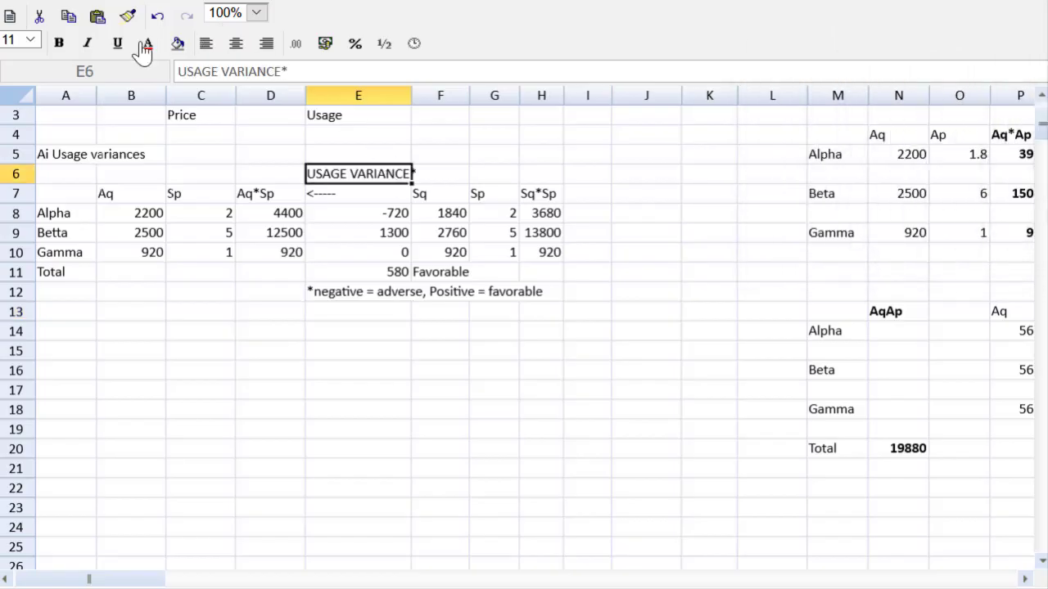
click(59, 44)
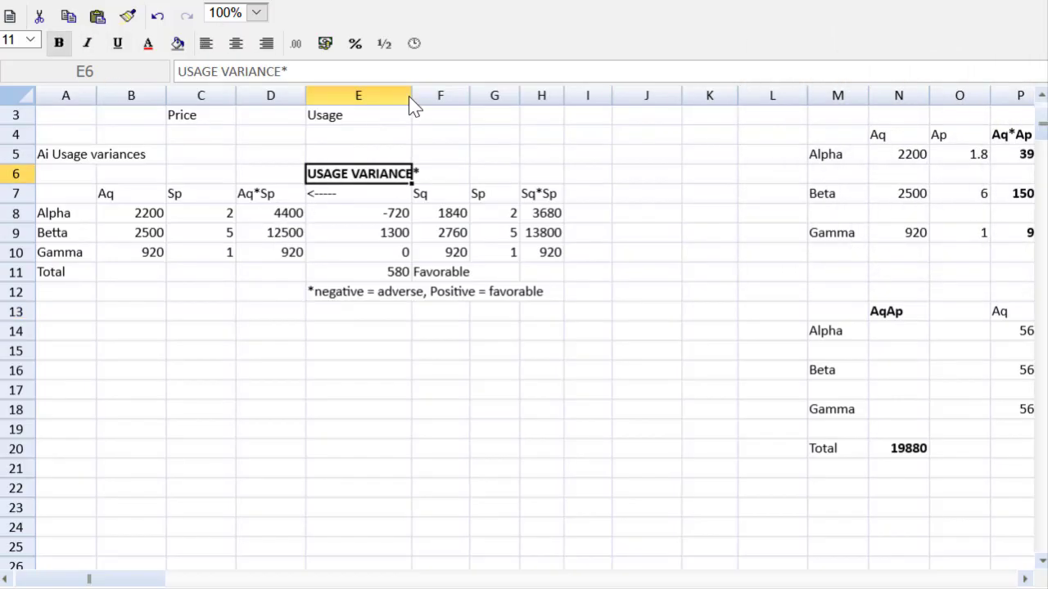
drag(412, 96, 433, 95)
- Underline Gamma's usage variance in E10, above the total
click(394, 253)
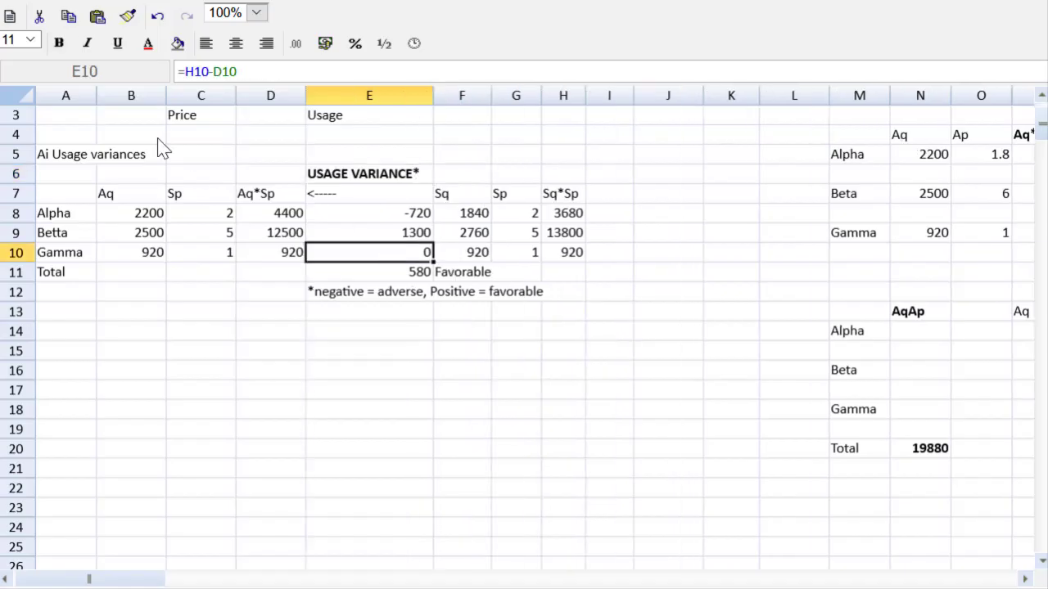
click(117, 45)
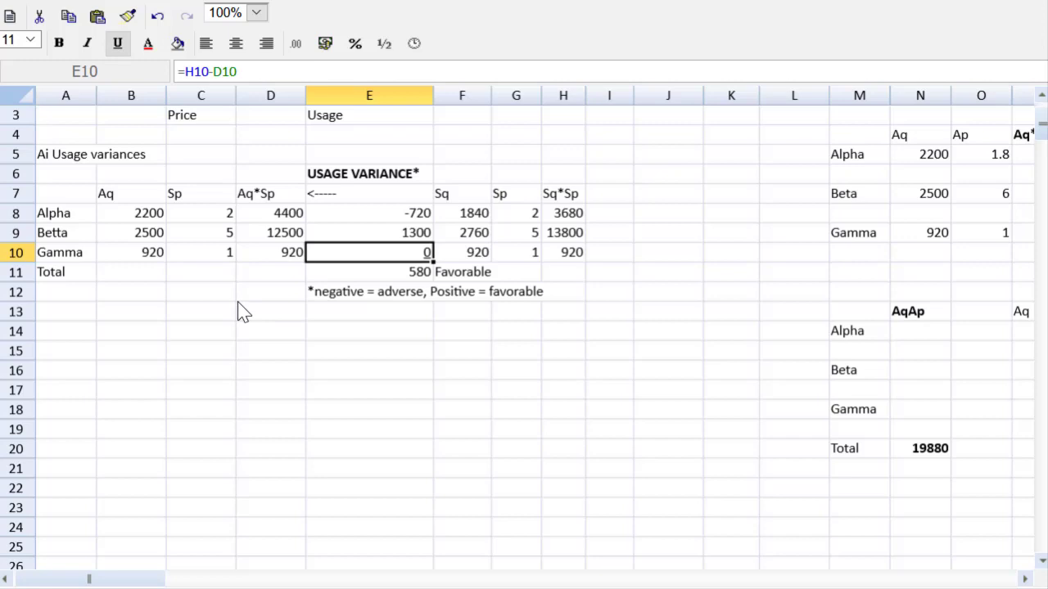
click(288, 316)
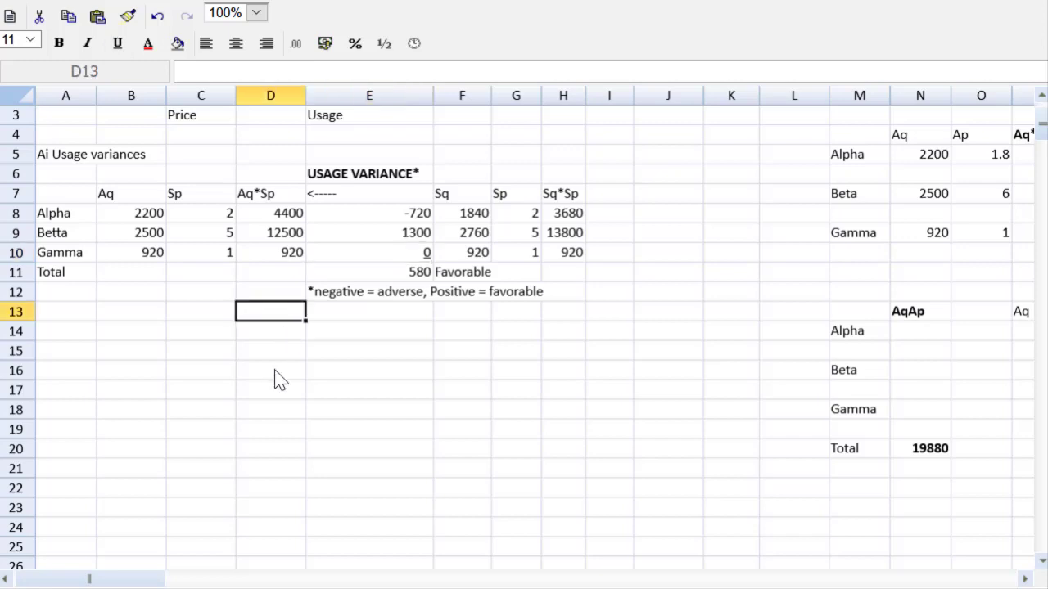
- Make the Ai Usage variances title in A5 bold
click(67, 158)
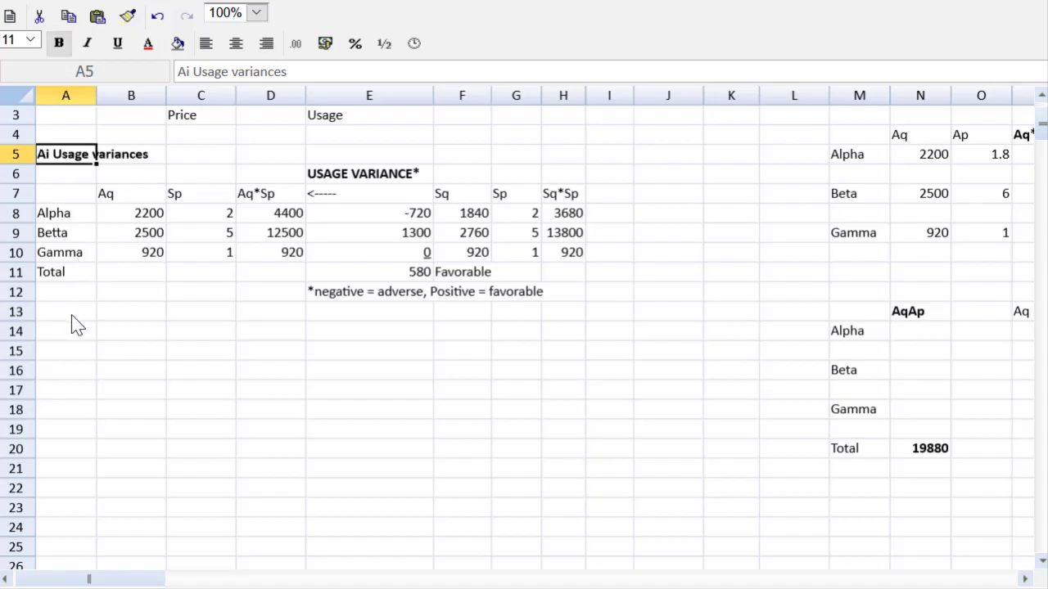
click(74, 336)
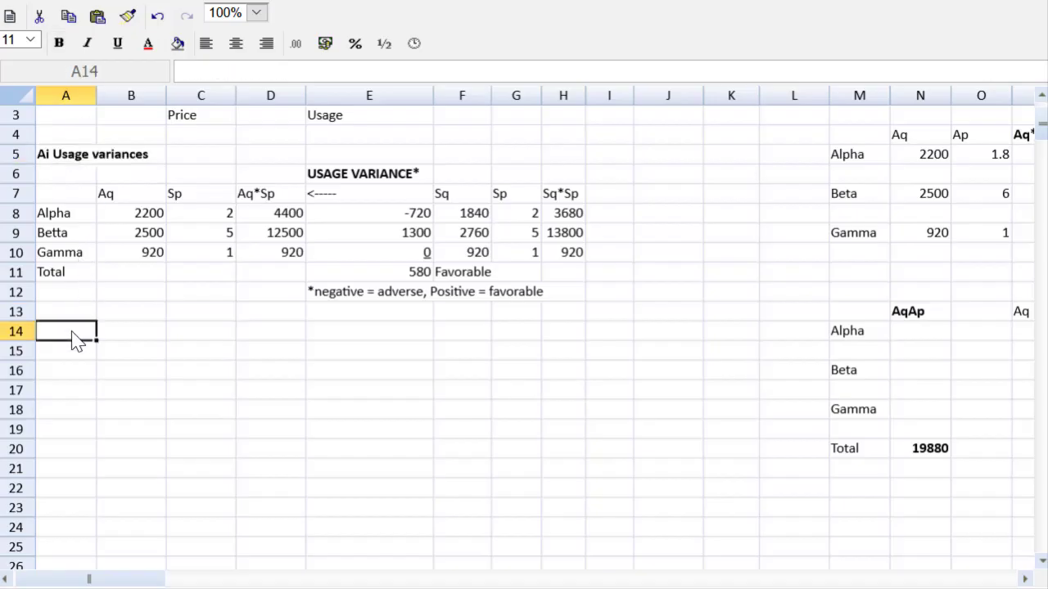
click(56, 160)
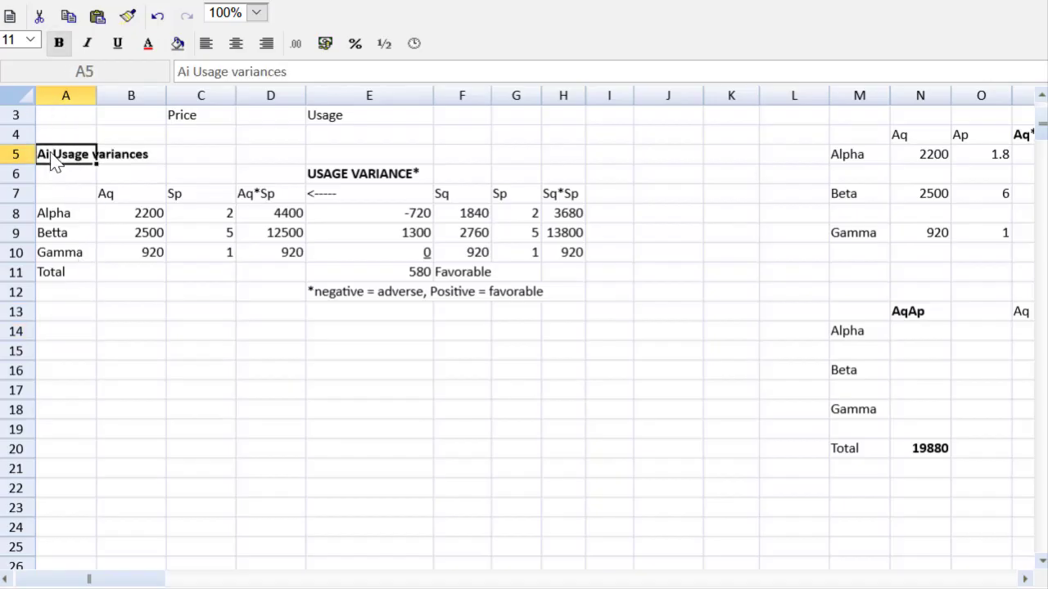
- Enter the section title "Aii, Aiii: Mix and Yield Variances" in A14
click(68, 340)
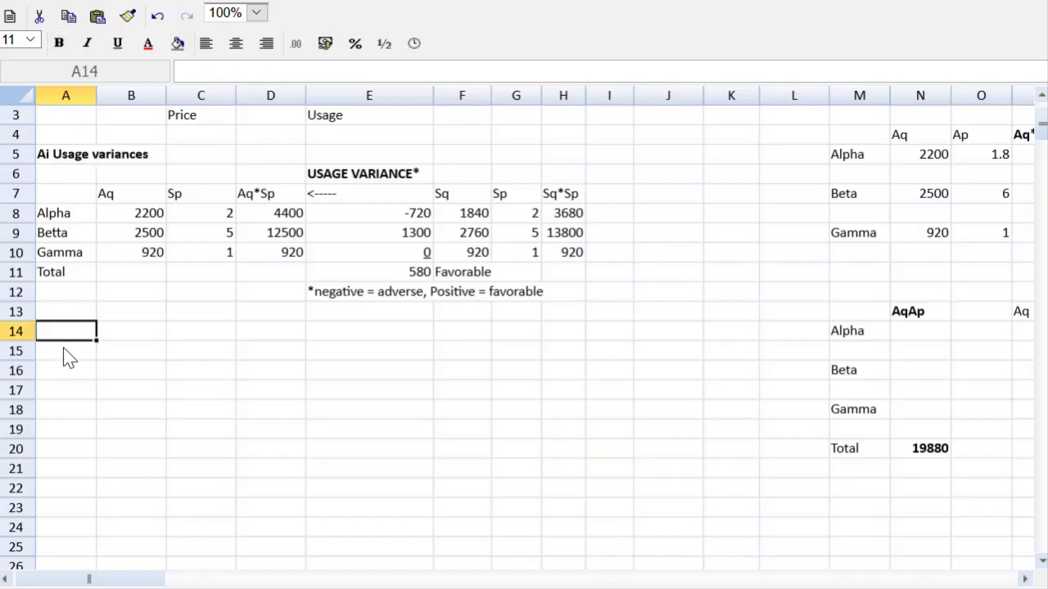
text(Aii)
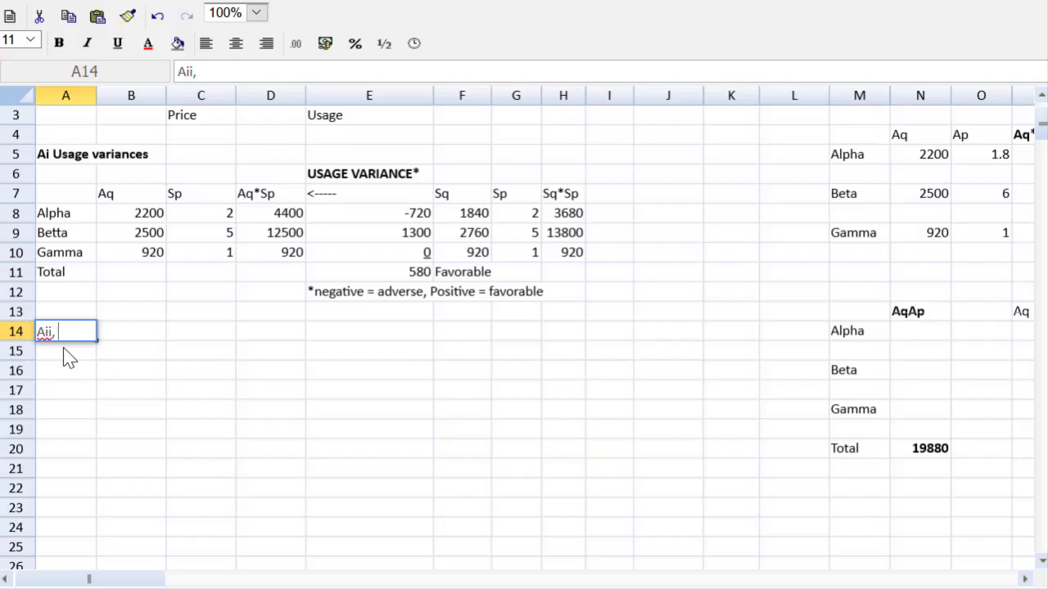
text(, Aiii: Mix an)
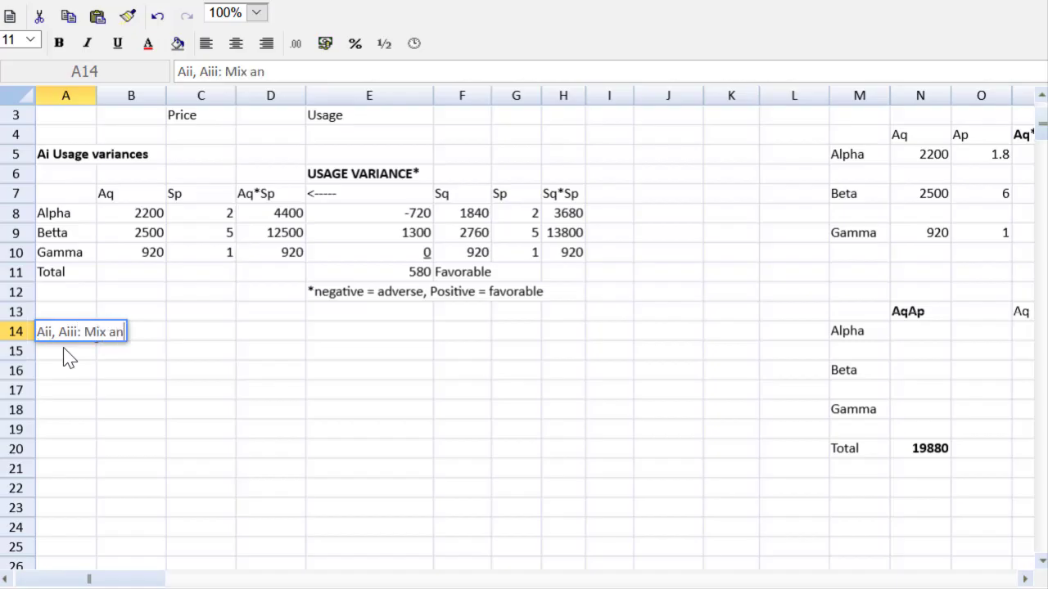
text(d Yield)
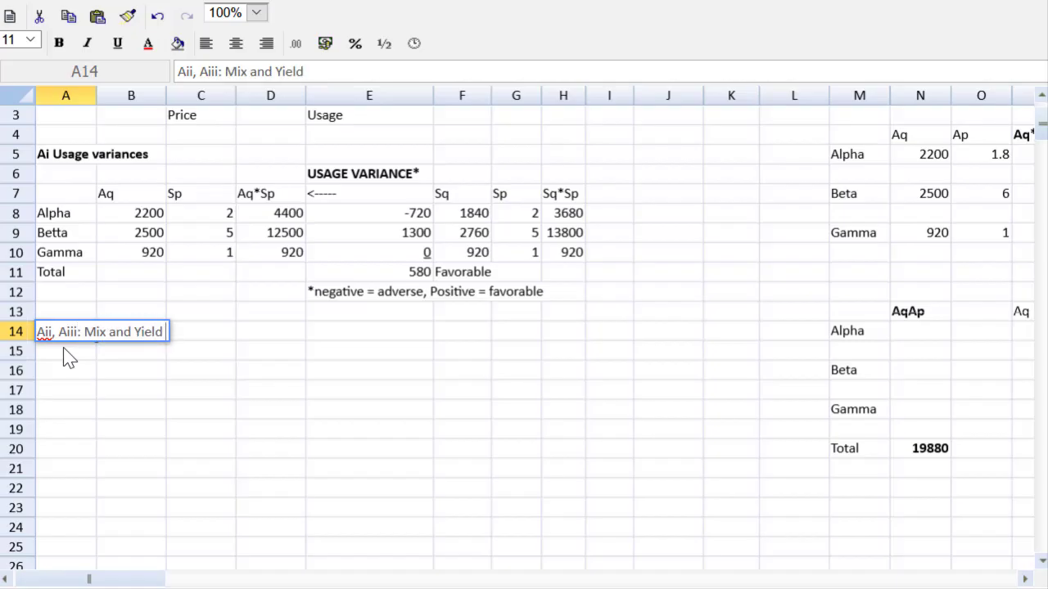
text( Variances)
key(Return)
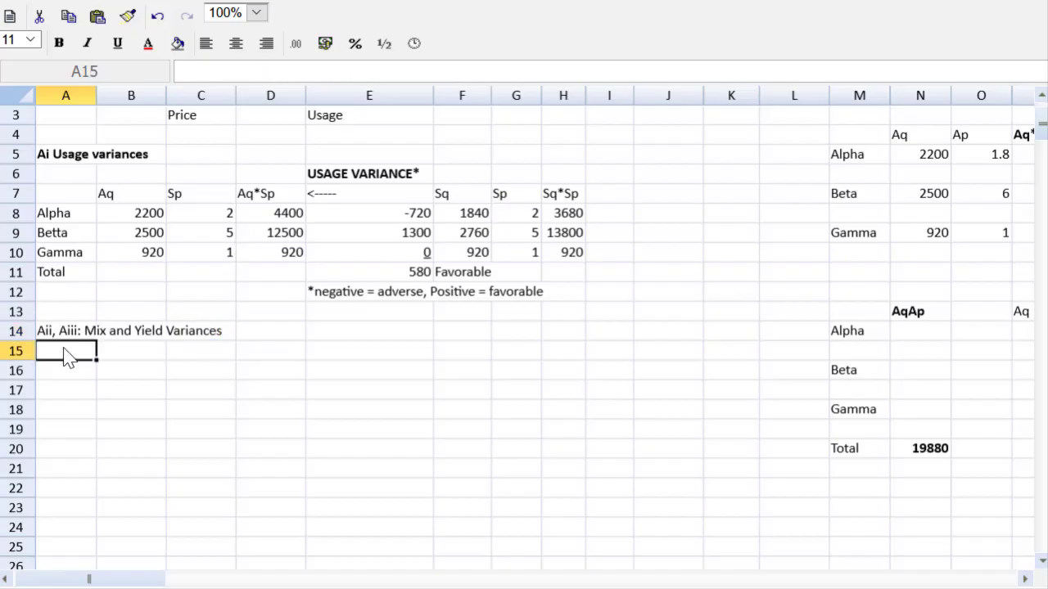
click(66, 335)
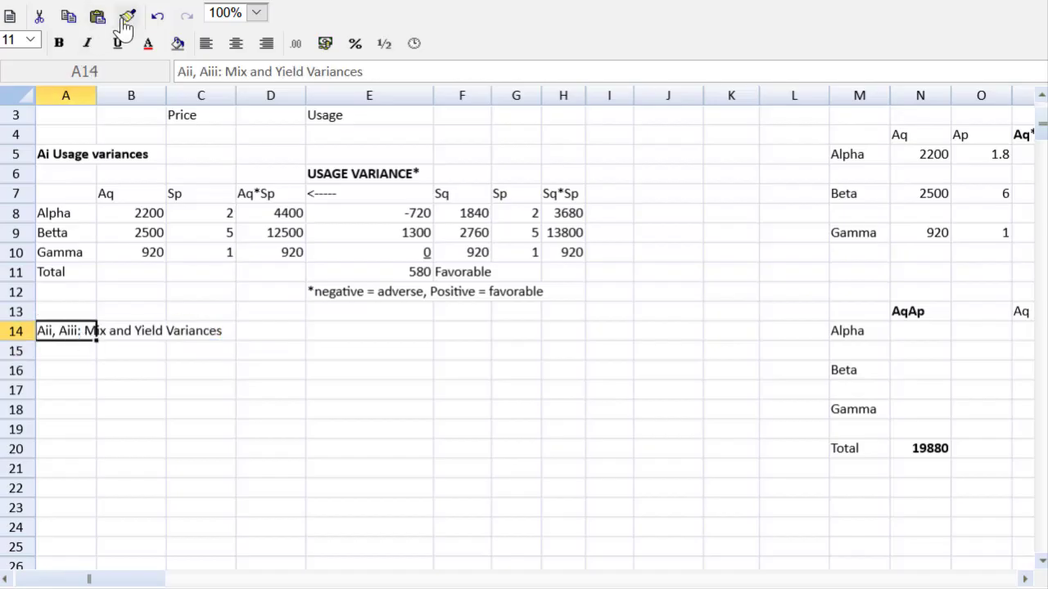
- Make the mix and yield variances title in A14 bold and set the sheet zoom to 200%
click(60, 45)
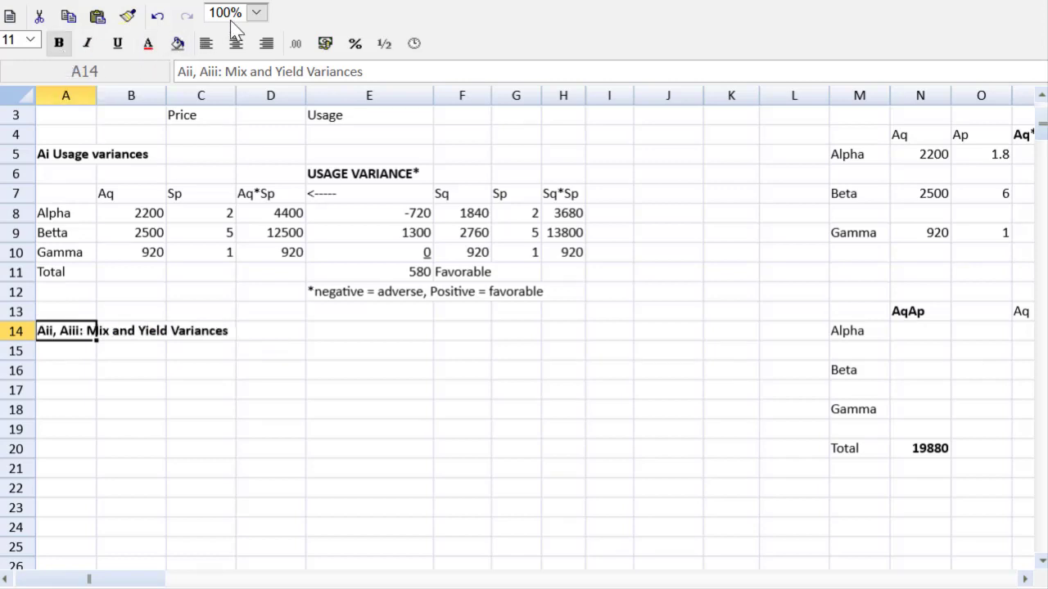
click(256, 12)
click(234, 125)
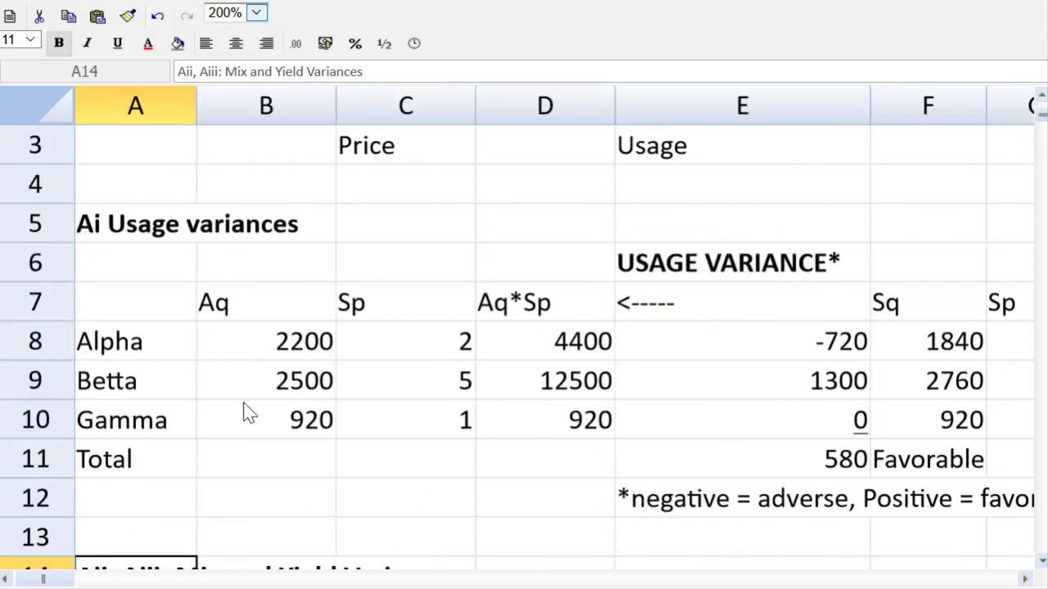
drag(1041, 563, 1041, 563)
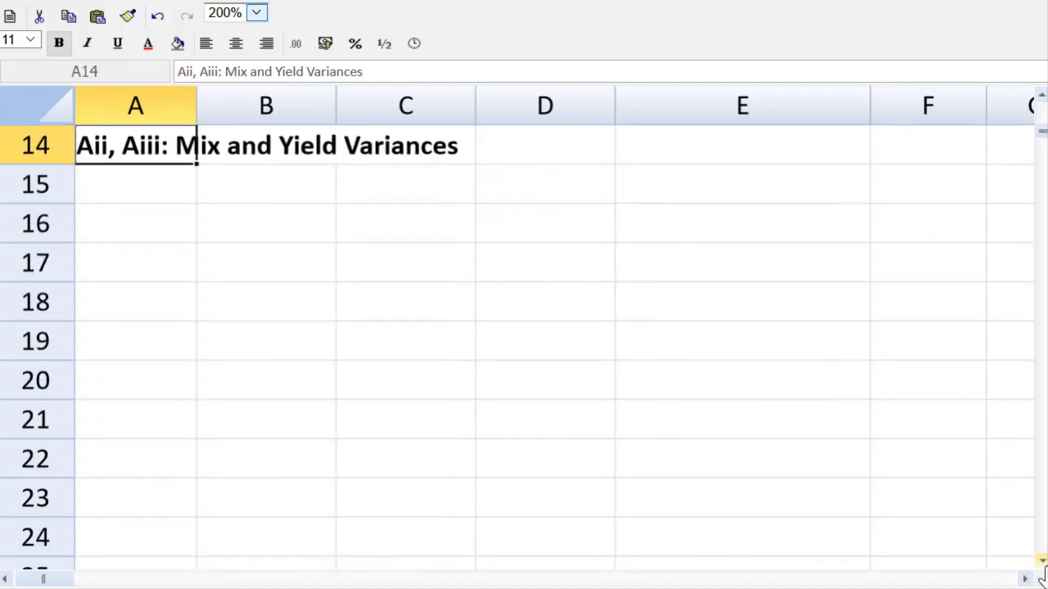
- Enter the headings AA in B16 and AqAmixSp in D16
click(283, 228)
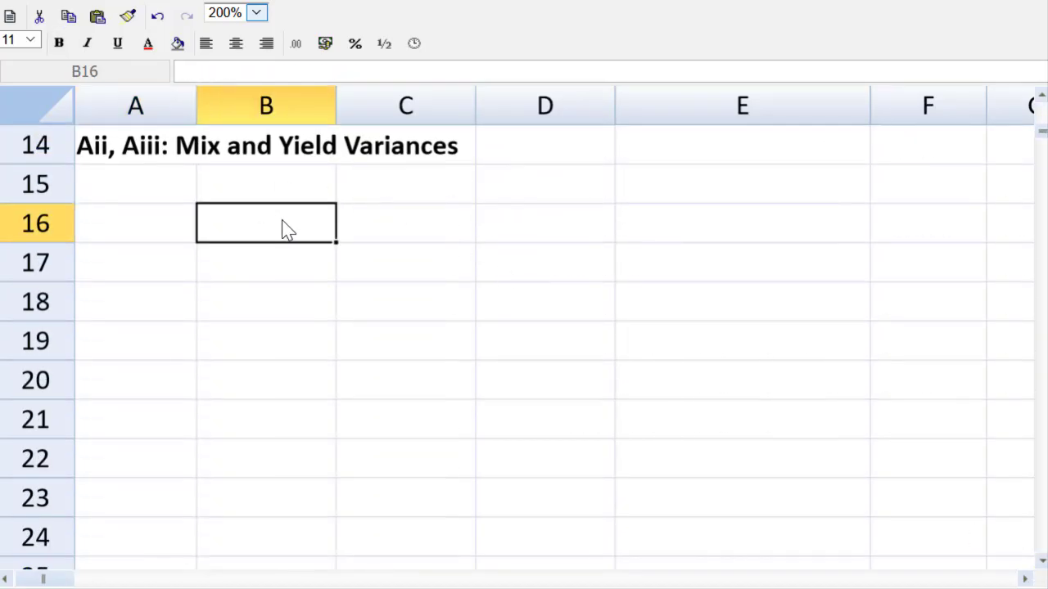
text(AA)
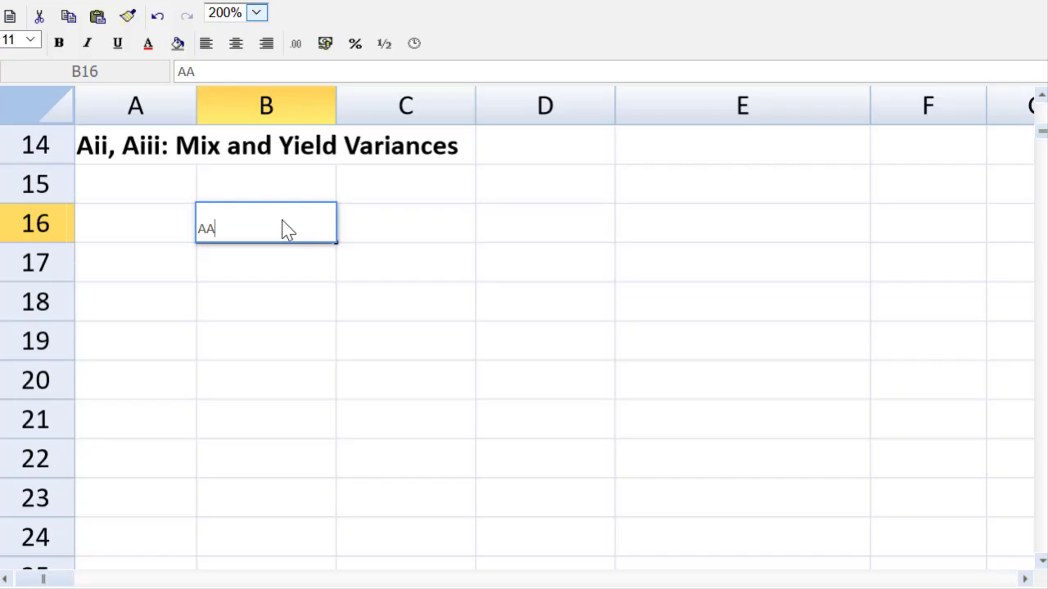
key(Tab)
key(Tab)
text(s)
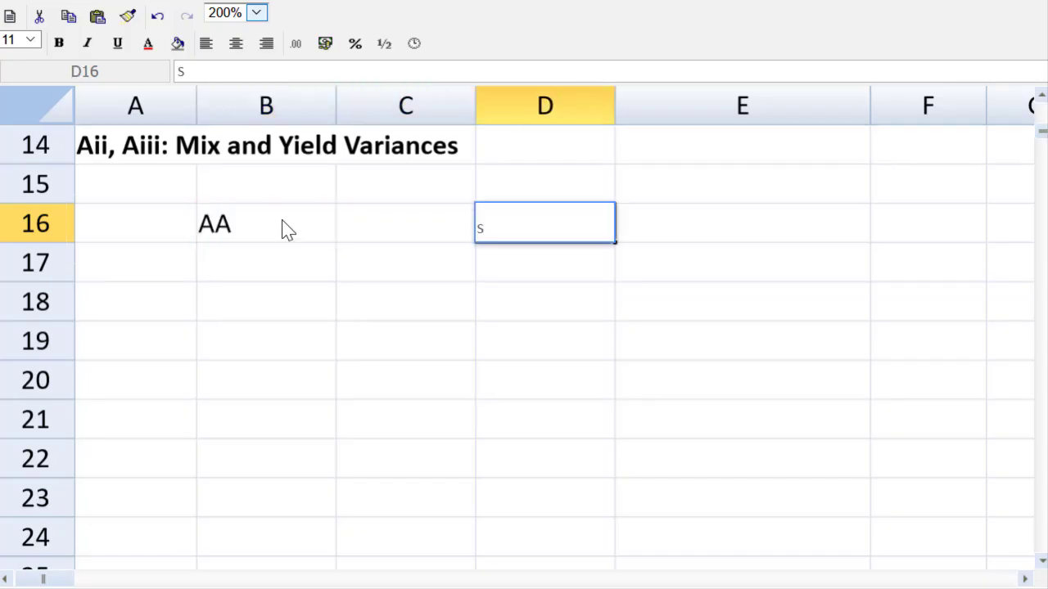
key(BackSpace)
text(AqAmix)
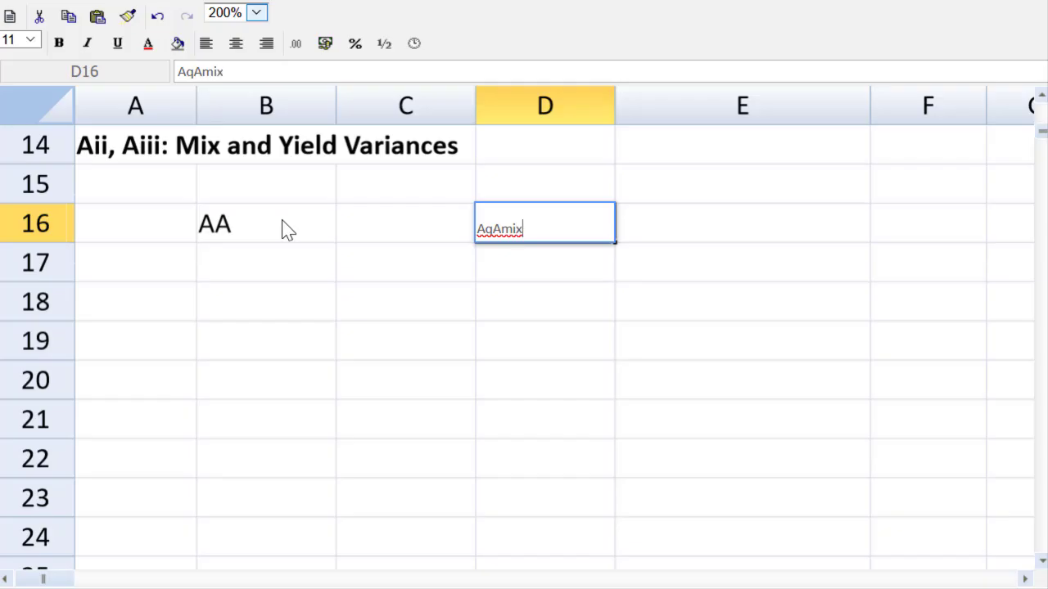
text(Sp)
key(Tab)
key(Tab)
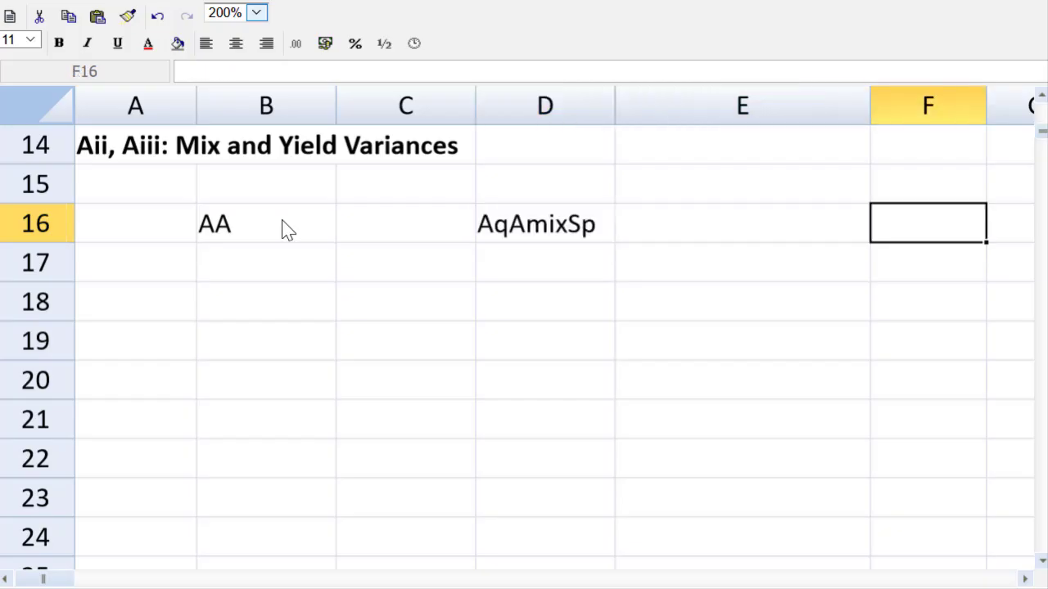
- Enter the headings AqSmixSp in F16 and SS in H16
text(A)
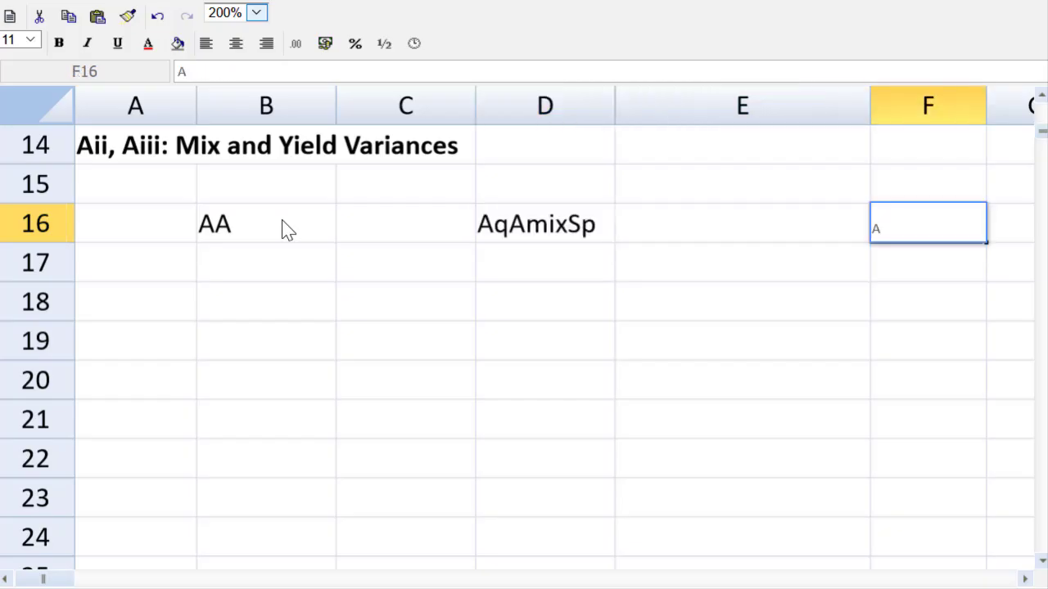
text(qSmixSp)
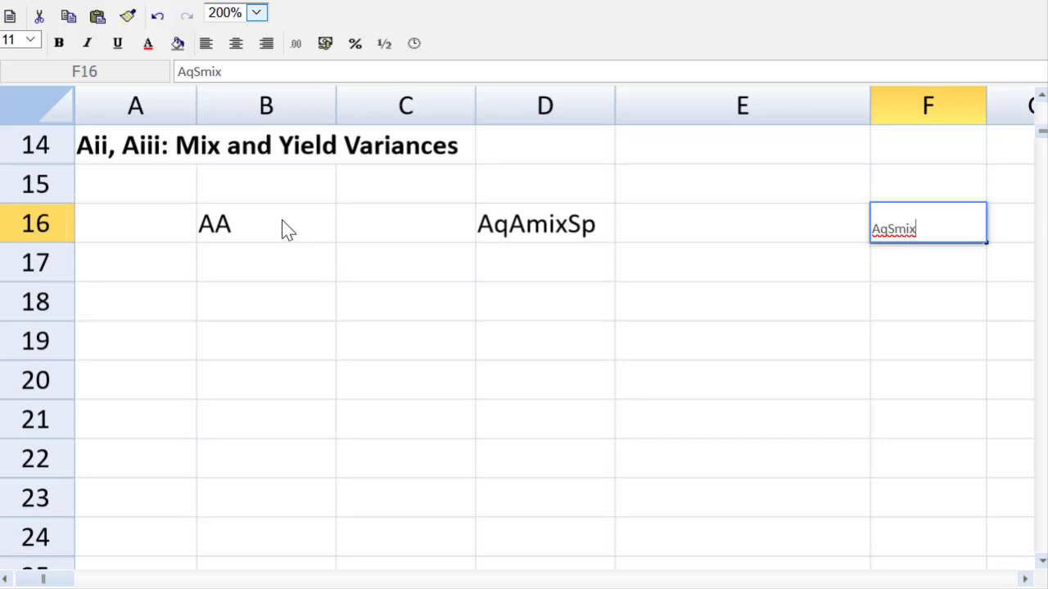
key(Tab)
key(Tab)
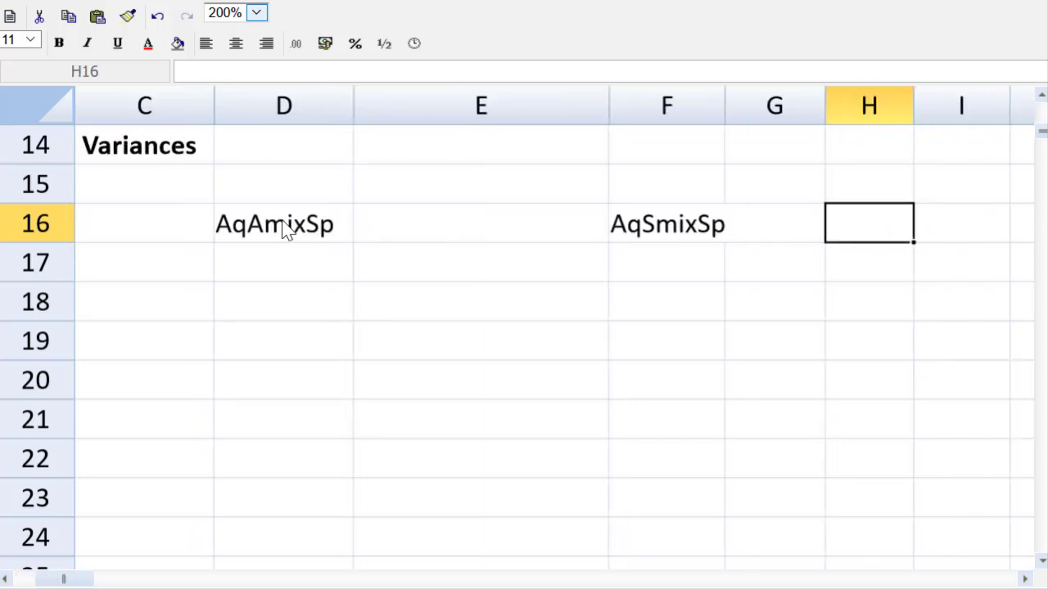
text(ss)
key(Return)
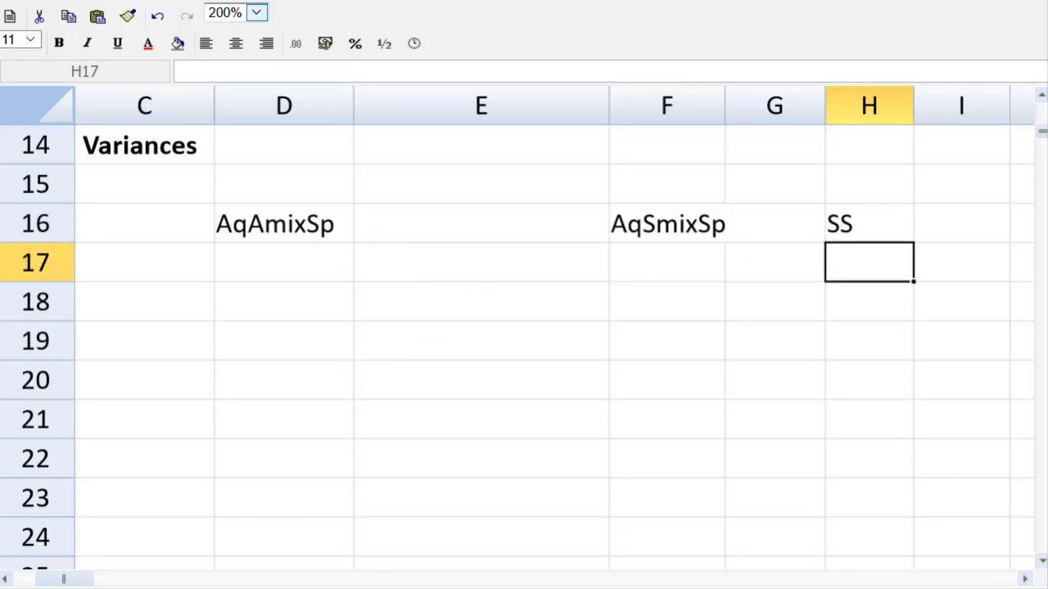
- Delete the AA heading from B16
drag(63, 579, 42, 578)
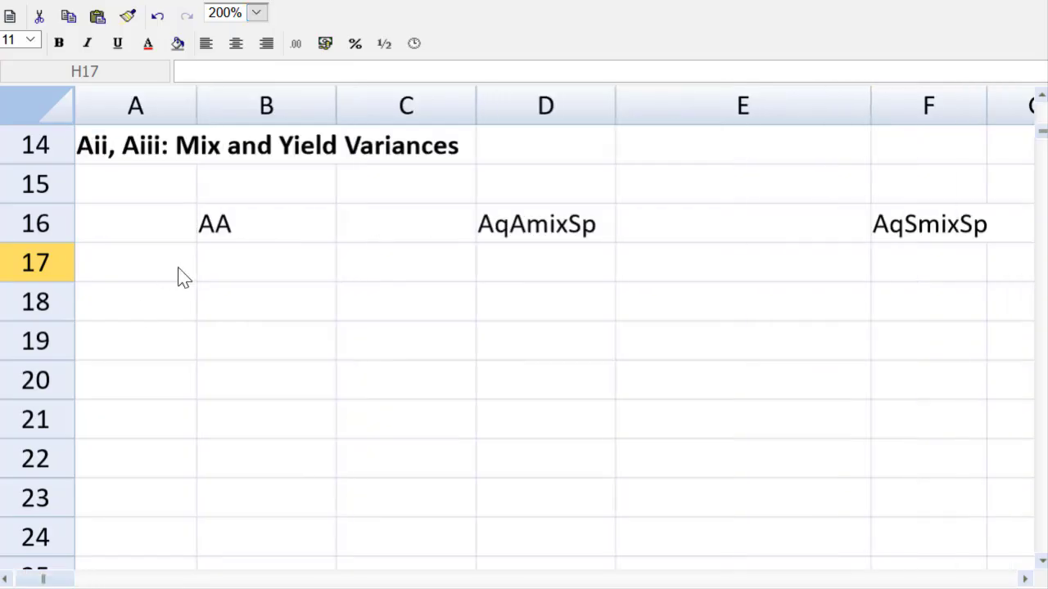
click(233, 239)
key(Delete)
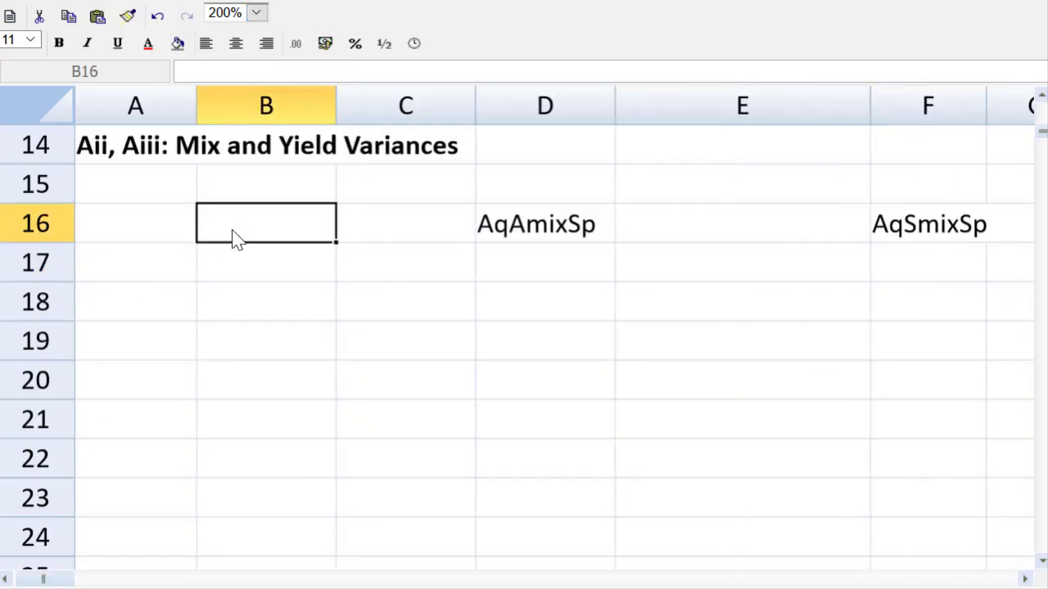
- Copy the headings in D16:H16 to start at B16 and clear the leftover SS in H16
drag(514, 235, 1008, 233)
key(ctrl+c)
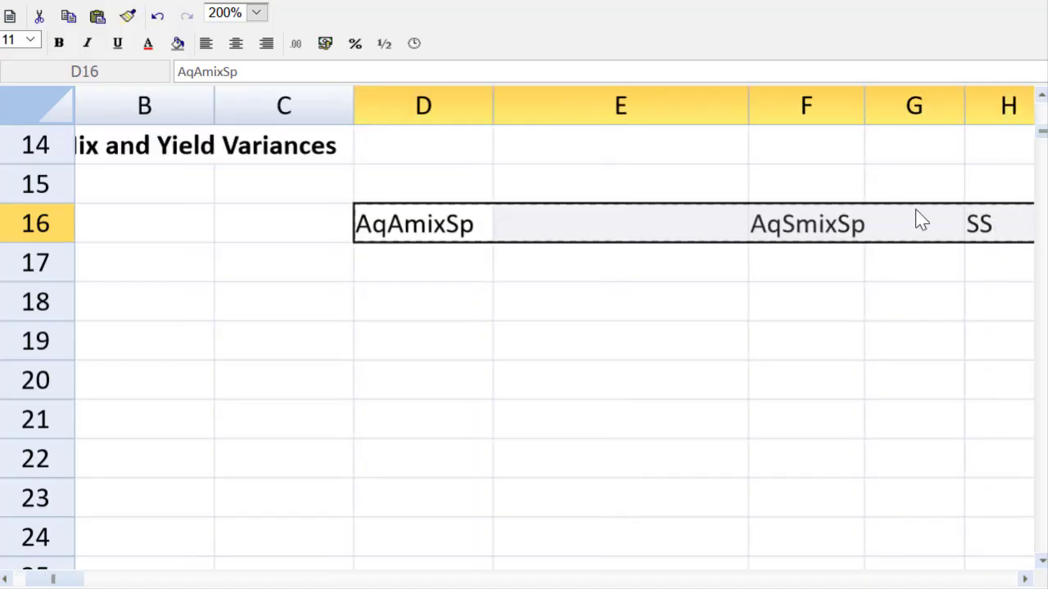
click(187, 232)
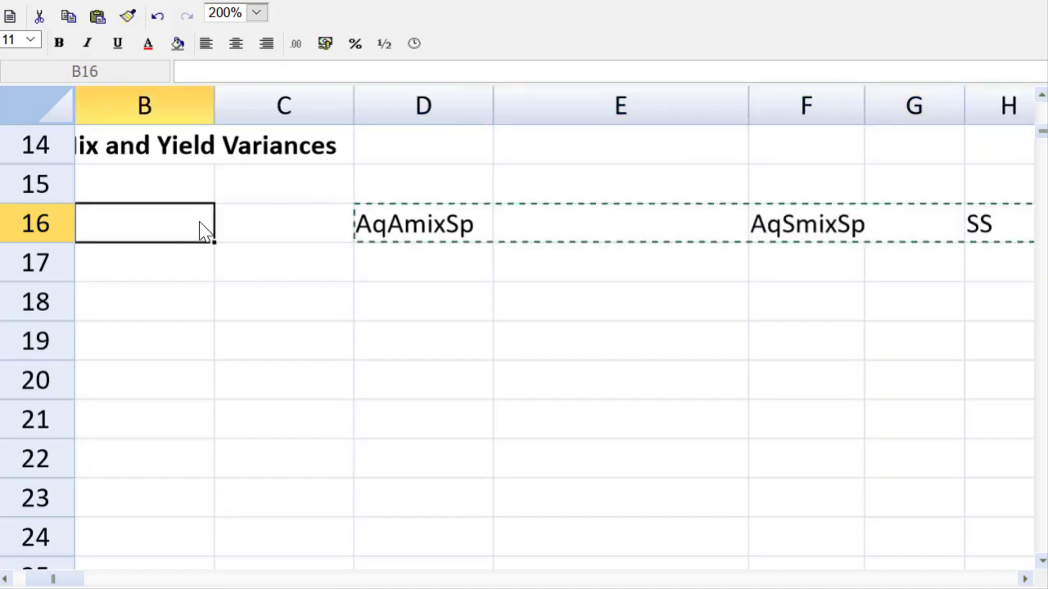
key(ctrl+v)
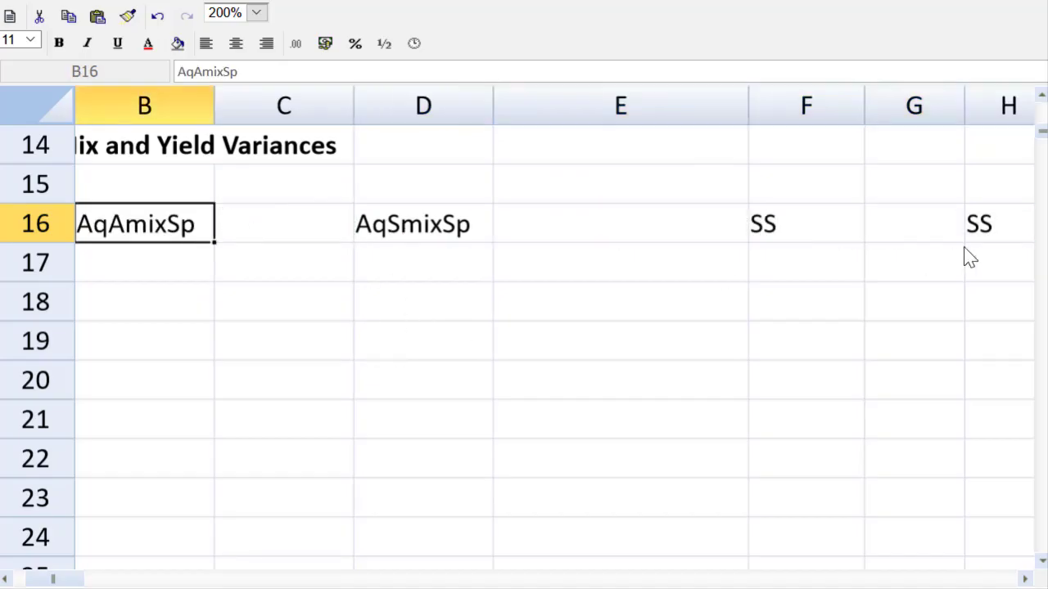
click(1008, 235)
key(Delete)
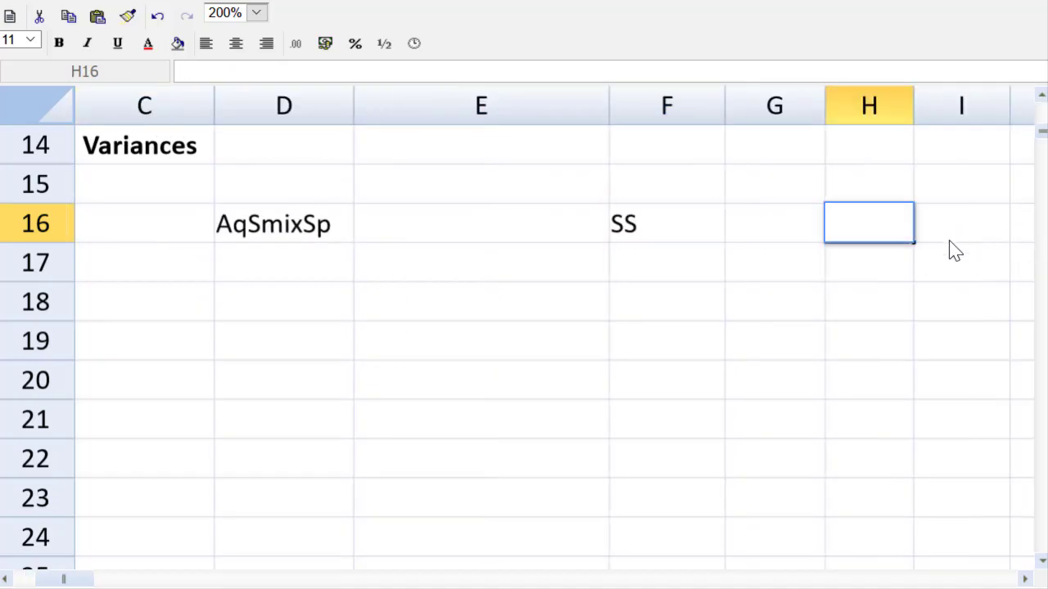
- Enter the labels Mix in C18 and Yield in E18, and narrow column E
drag(82, 580, 62, 582)
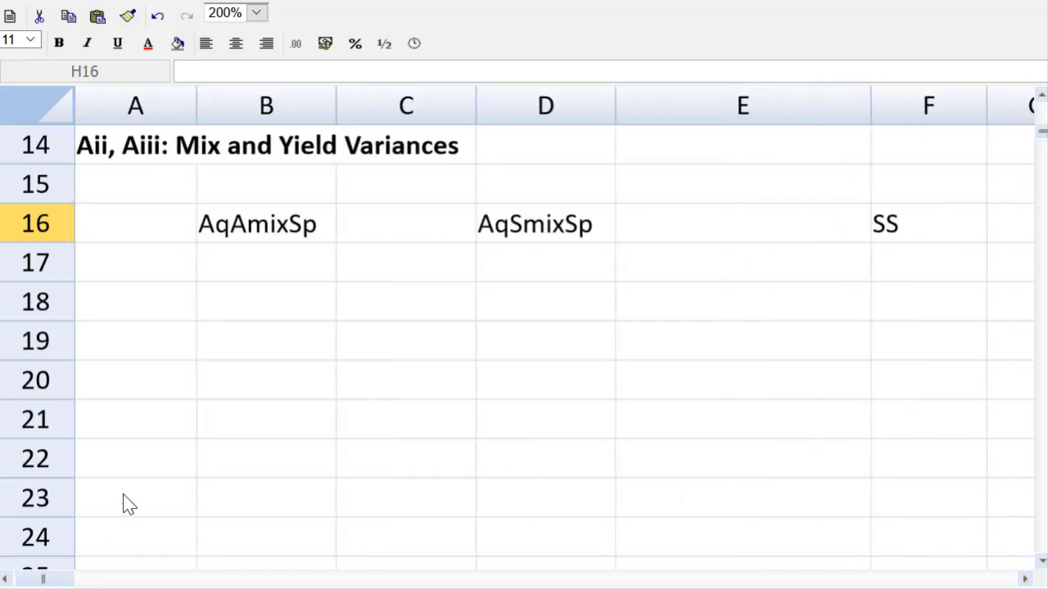
click(386, 301)
text(Mix)
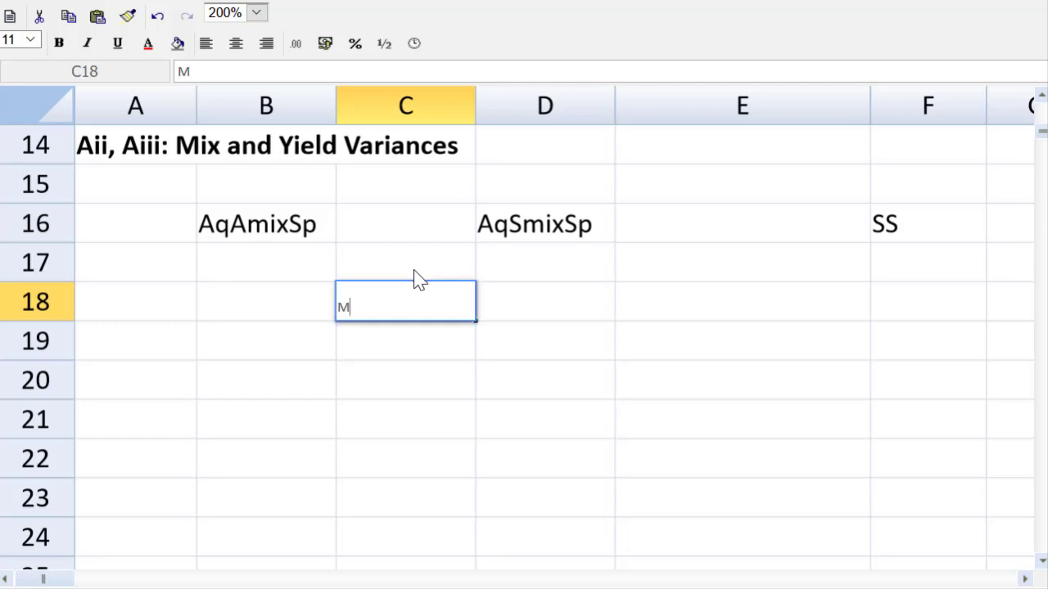
key(Tab)
key(Tab)
text(Yield)
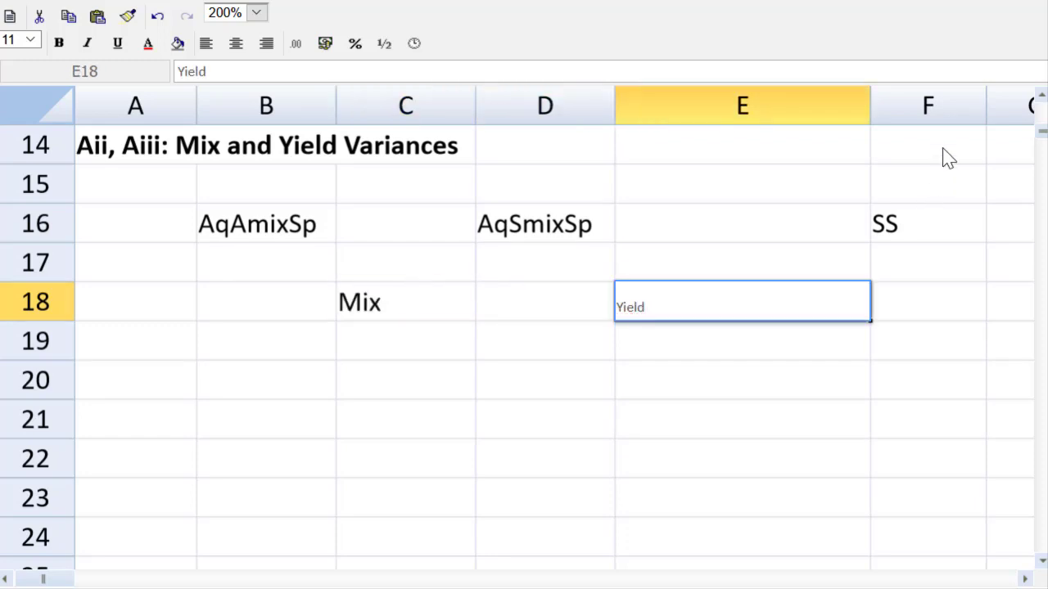
drag(870, 108, 791, 125)
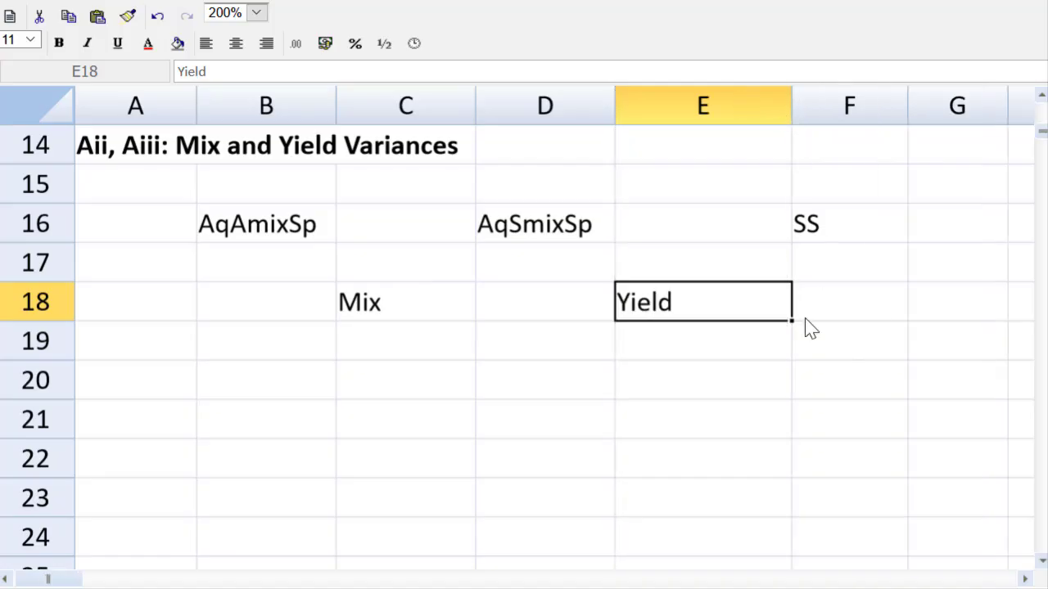
- Enter the column headings Aq, Amix and Sp in A20 to C20
click(167, 388)
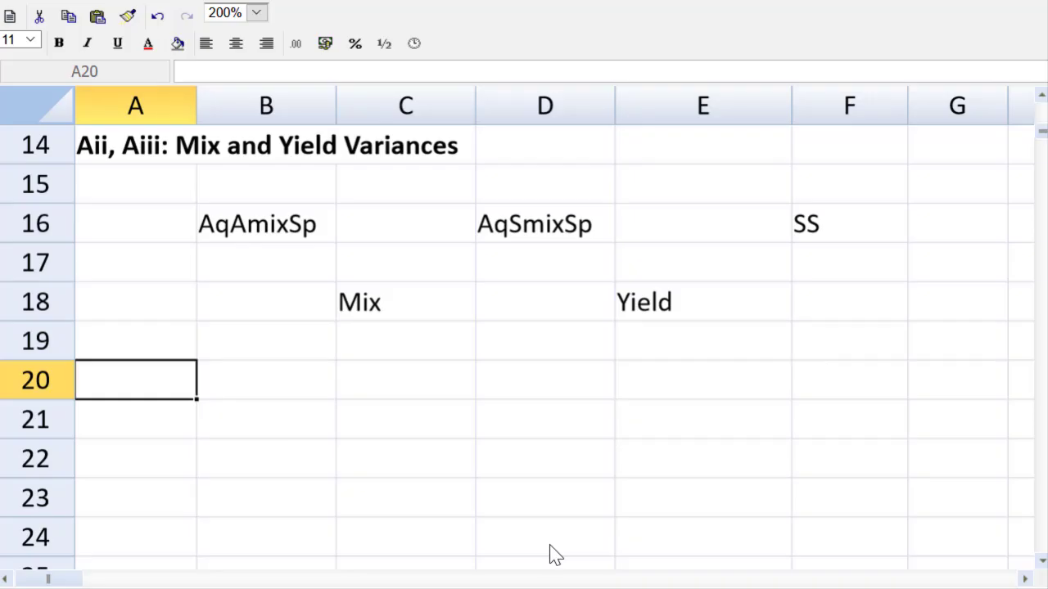
text(Aq)
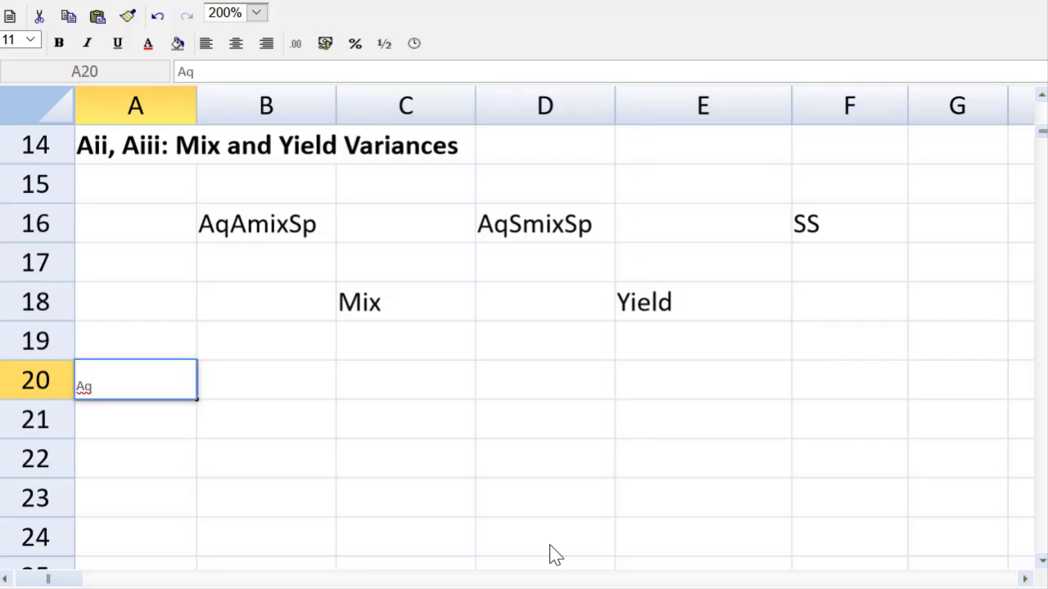
key(Tab)
text(A)
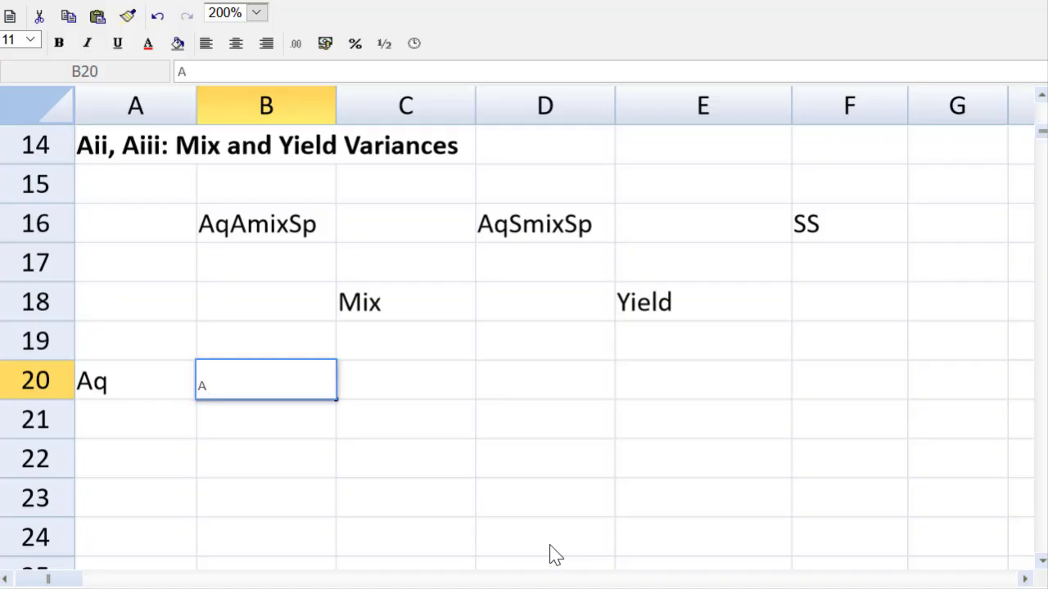
text(mix)
key(Tab)
text(Sp)
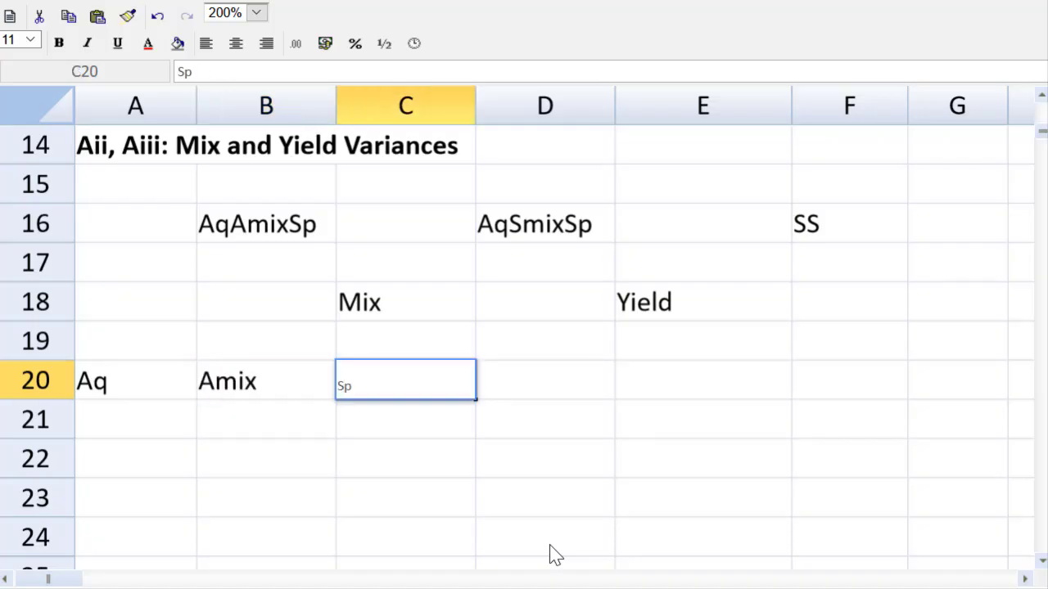
- Enter the heading Aq*Amix*Sp in D20 and make it bold
key(Tab)
text(A)
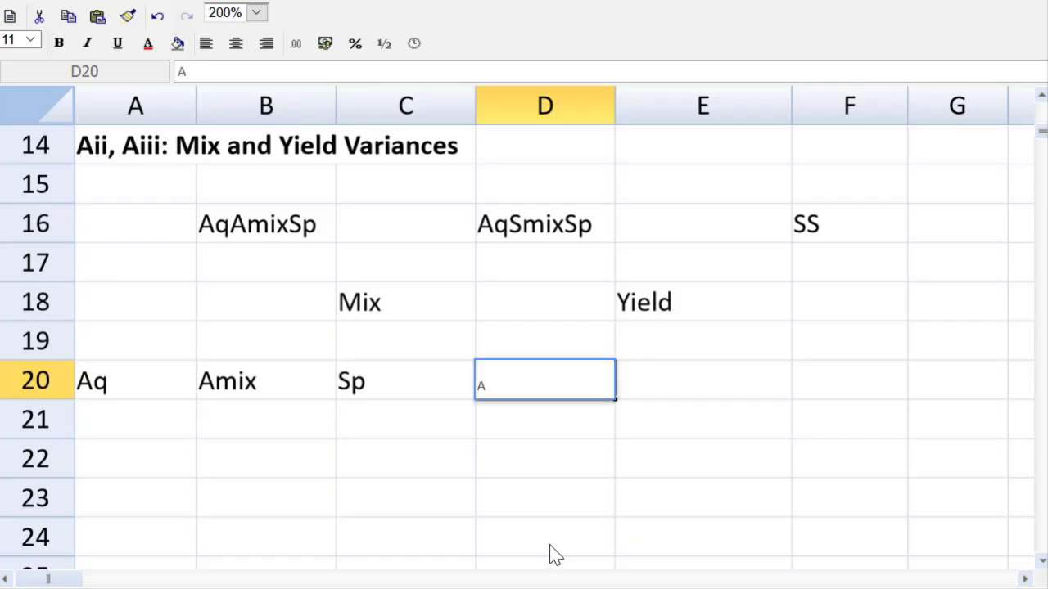
text(q*Amix*)
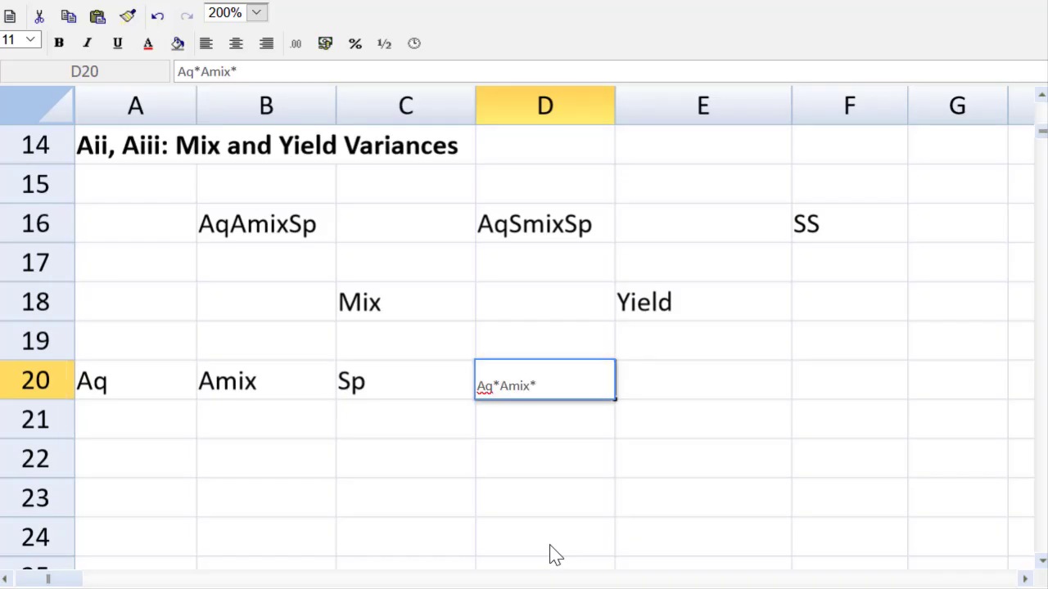
text(Sp)
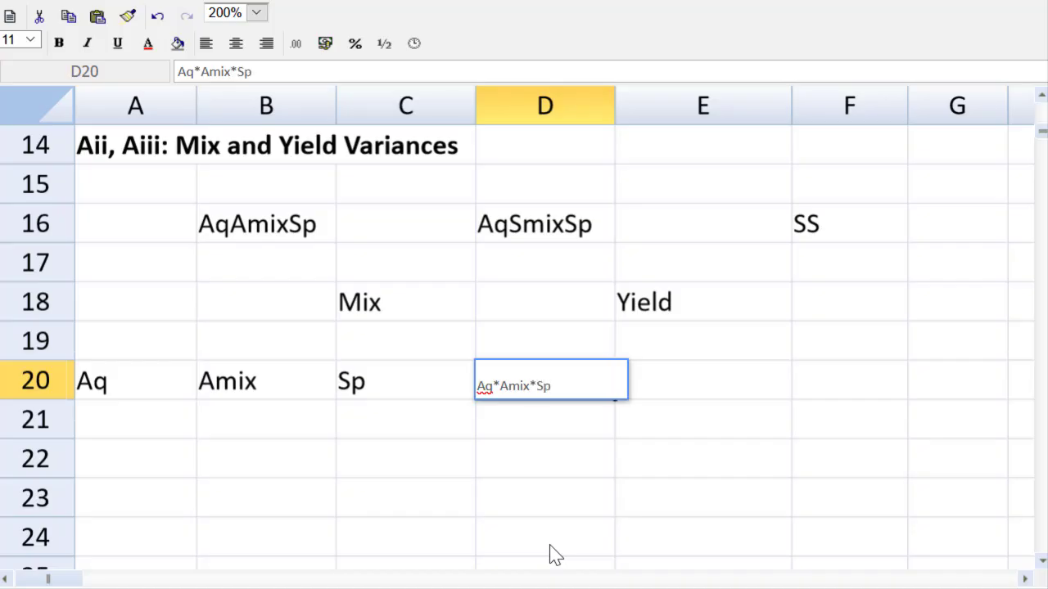
click(573, 548)
click(542, 385)
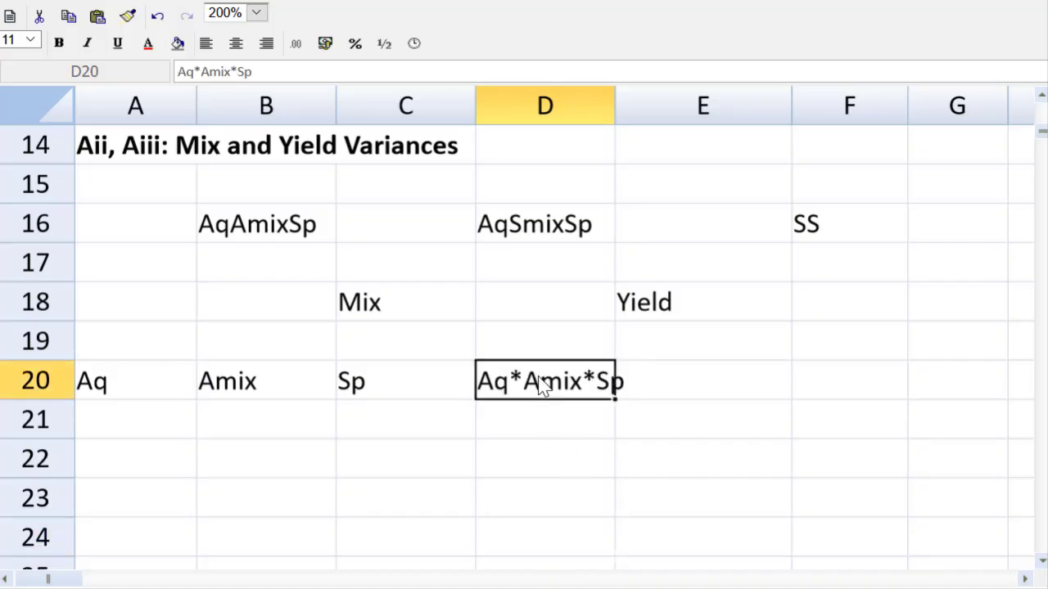
key(ctrl+b)
- Copy the column headings in A20:D20 to a second block starting at F20
drag(123, 391, 576, 391)
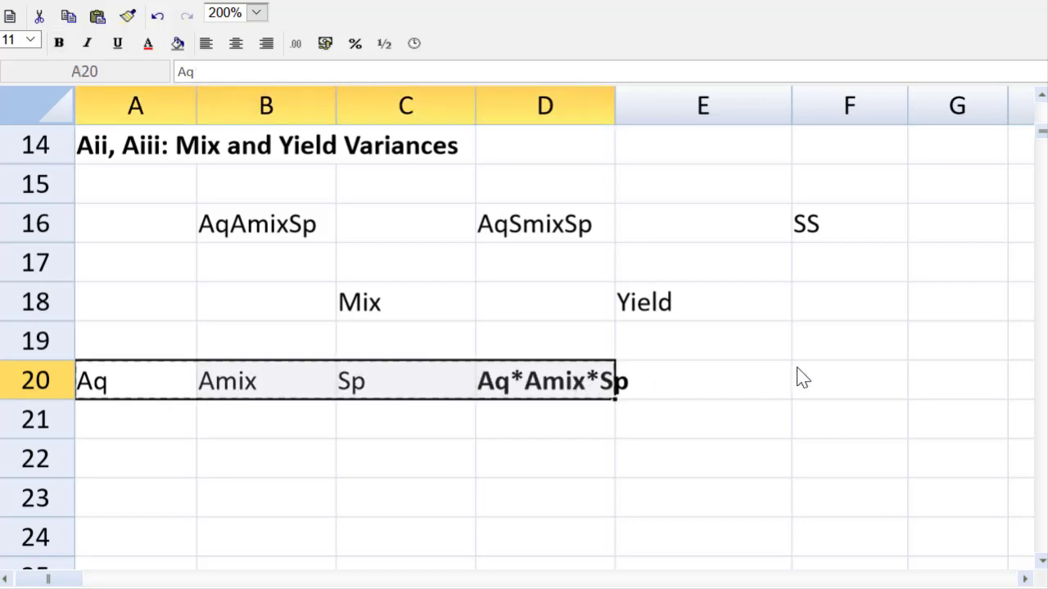
key(ctrl+c)
click(824, 381)
key(ctrl+v)
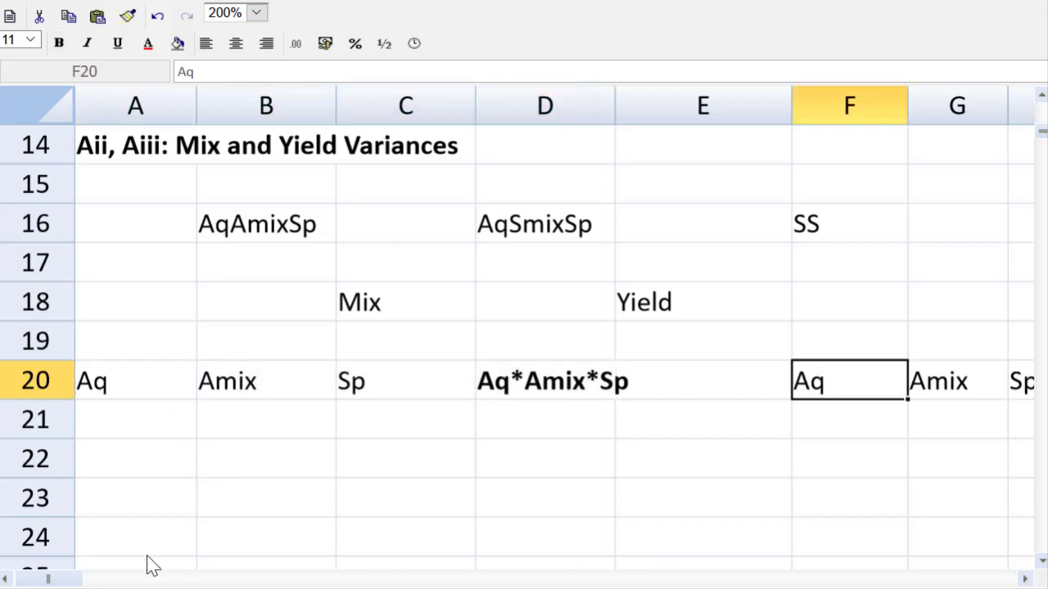
- Change the copied Amix heading in G20 to Smix
drag(66, 581, 97, 582)
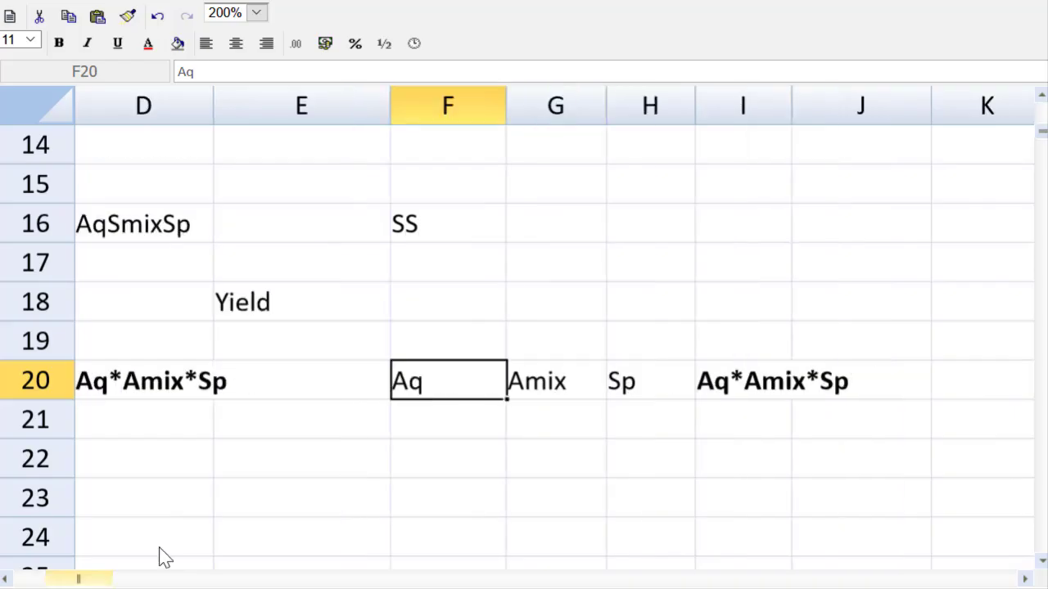
click(598, 381)
click(181, 72)
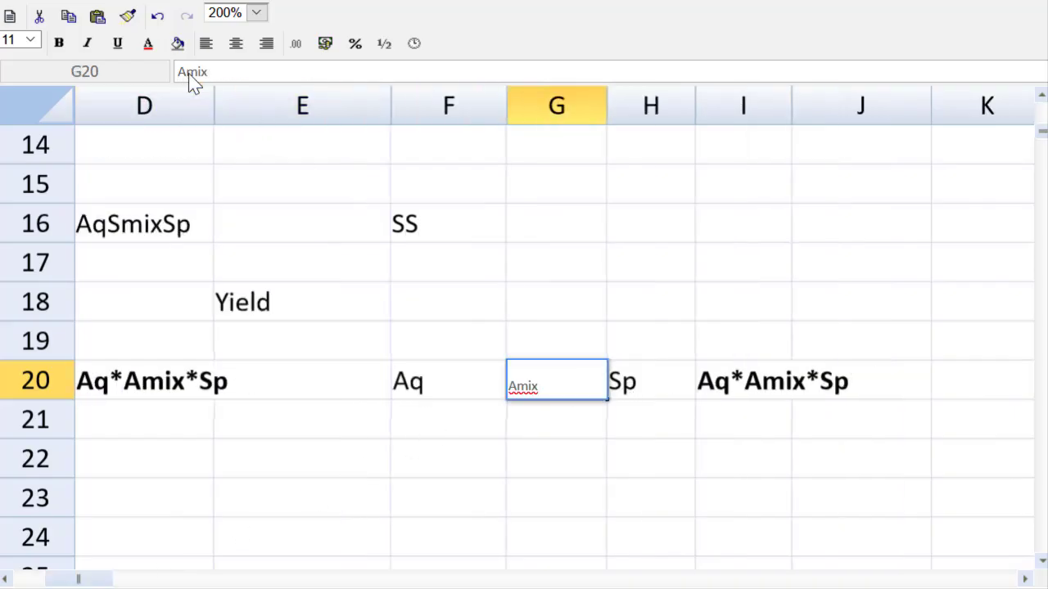
key(BackSpace)
text(S)
click(706, 366)
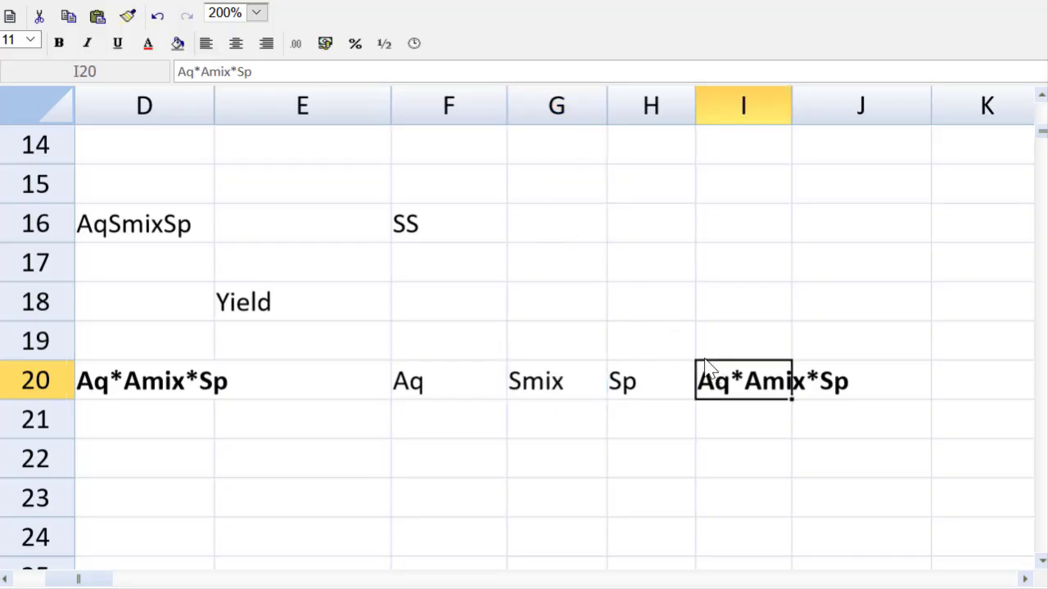
- Change the copied product heading in I20 to Aq*Smix*Sp
click(210, 72)
key(BackSpace)
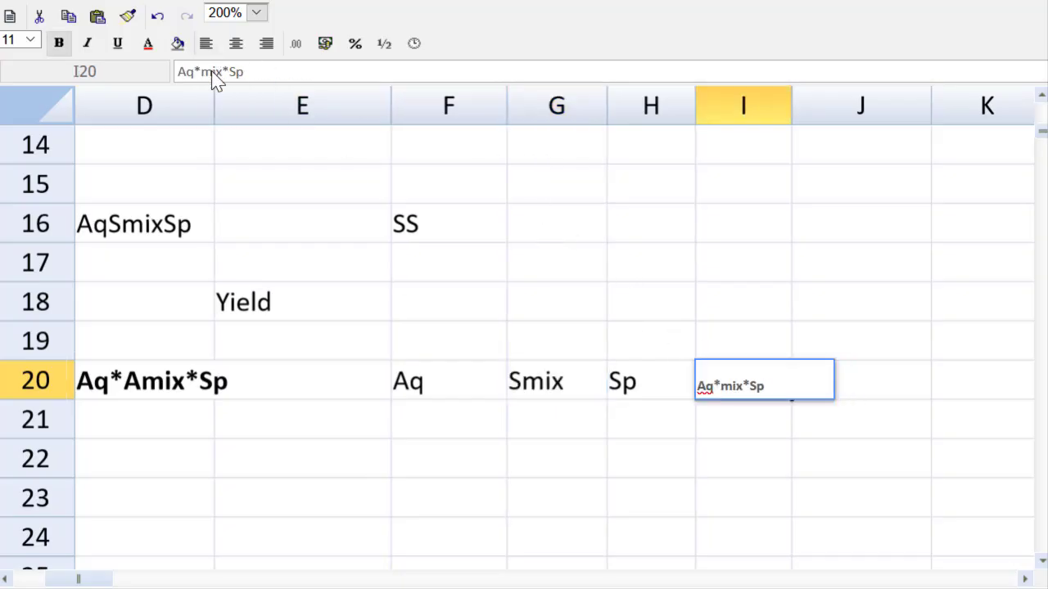
text(S)
key(Return)
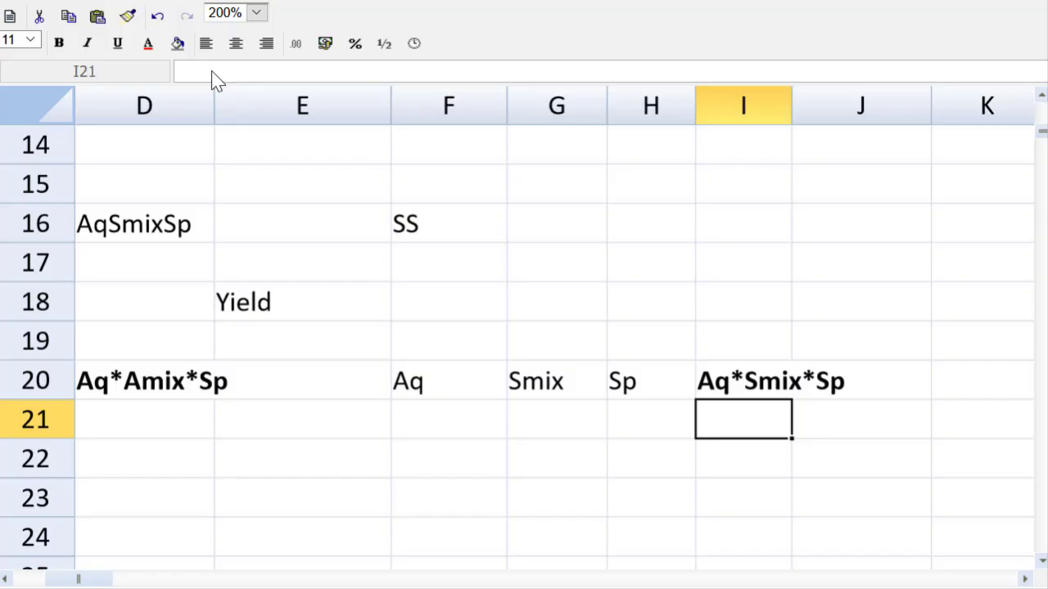
- Move the row 20 headings in A20:I20 one column over so they start at B20
key(Left)
key(Left)
key(Left)
key(Left)
key(Left)
key(Left)
key(Left)
key(Left)
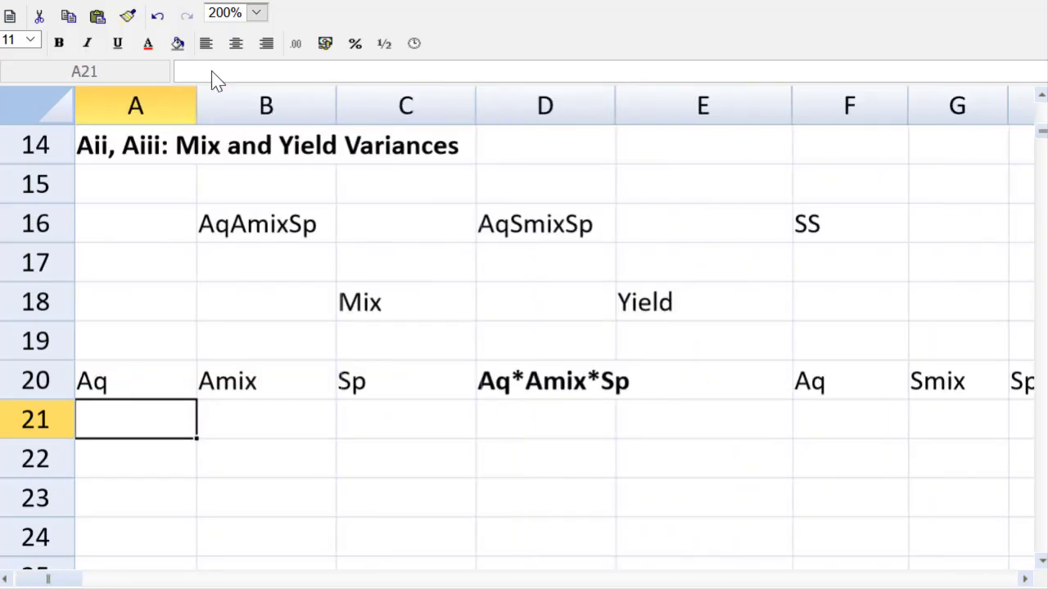
click(256, 13)
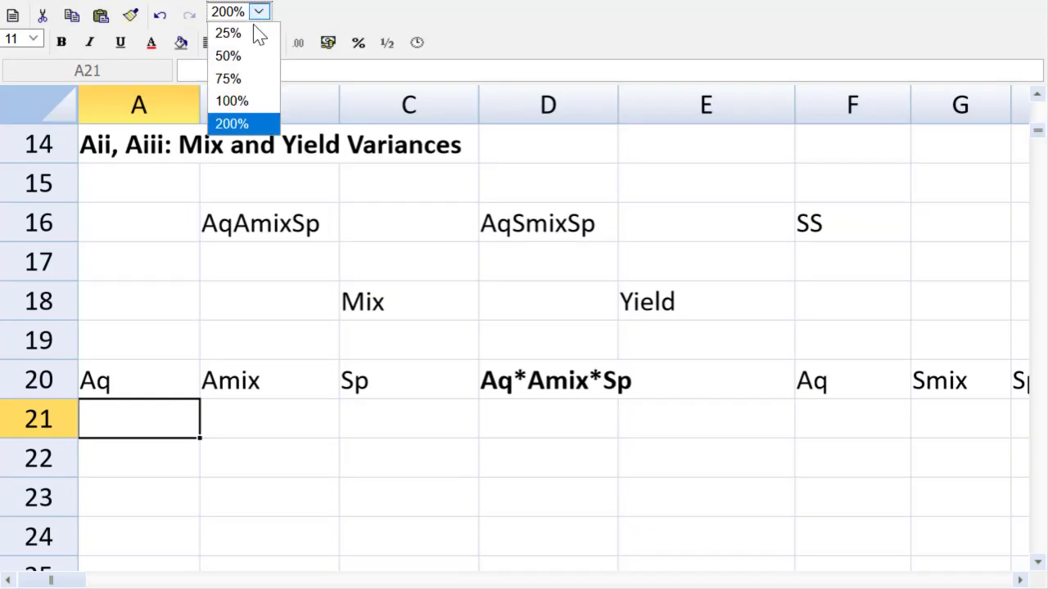
click(239, 101)
drag(75, 236, 563, 243)
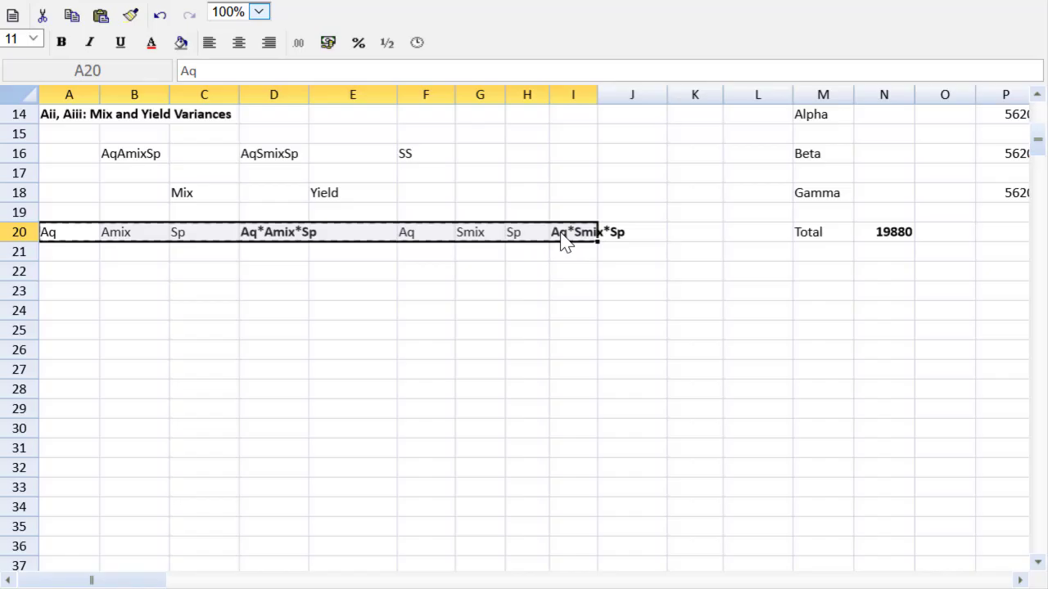
click(143, 235)
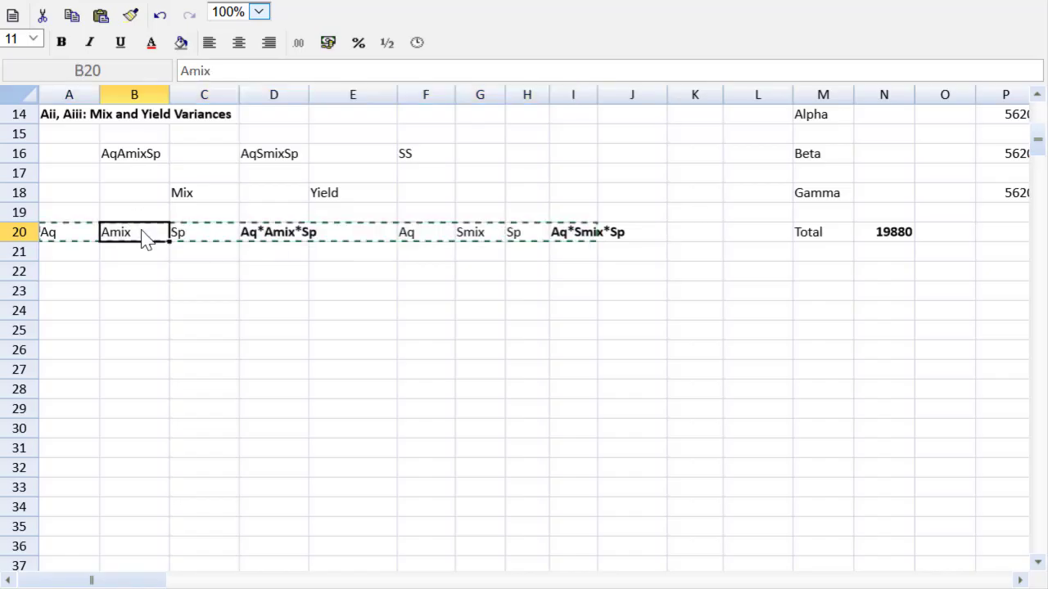
key(ctrl+v)
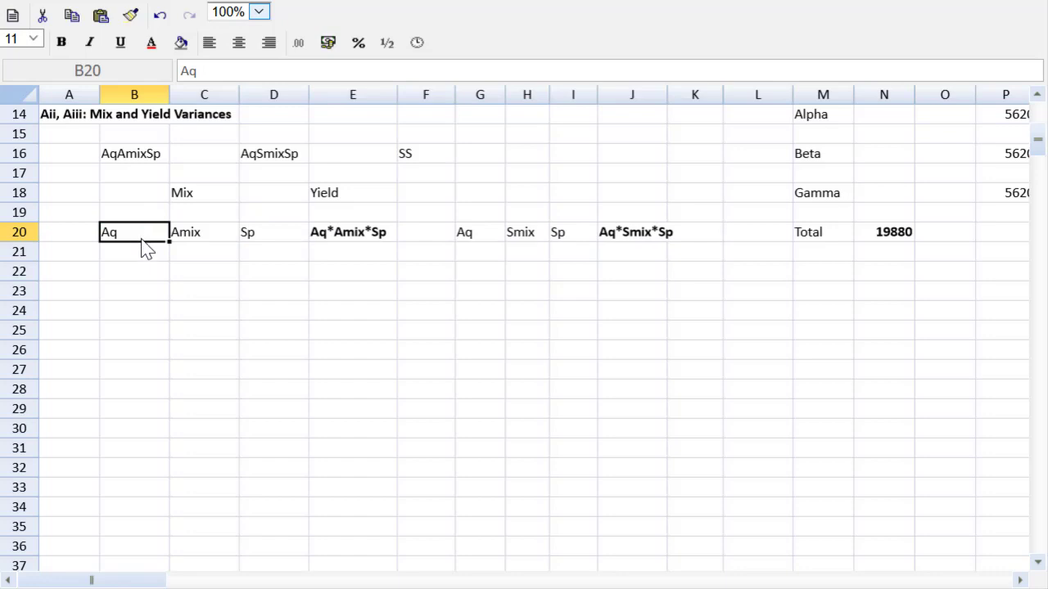
- Copy the Alpha, Betta, Gamma and Total row labels from A8:A11 to A21:A24
click(61, 255)
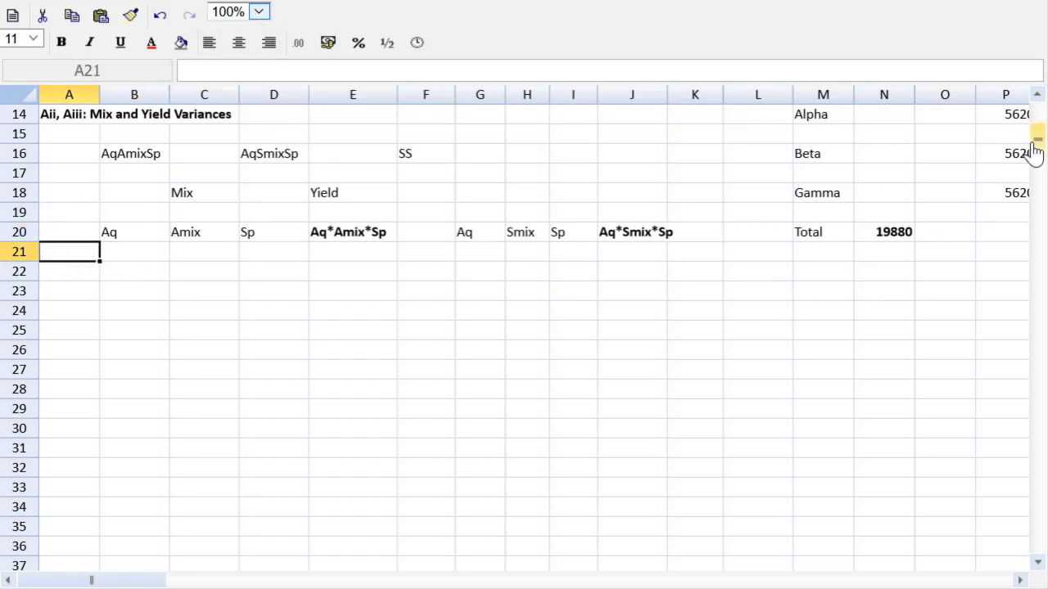
drag(1033, 156, 1037, 125)
drag(59, 217, 57, 276)
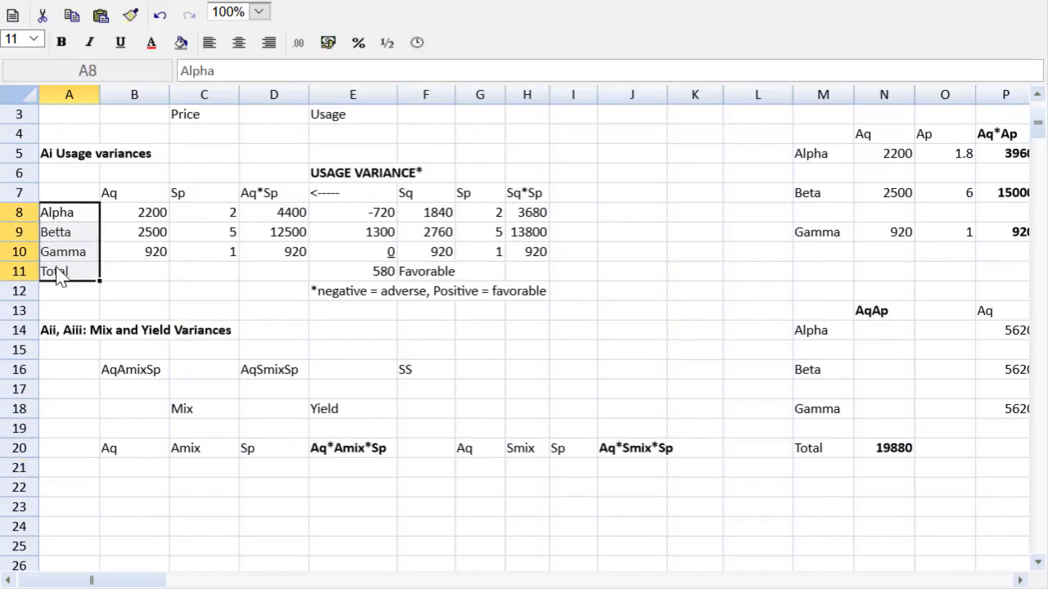
key(ctrl+c)
click(64, 471)
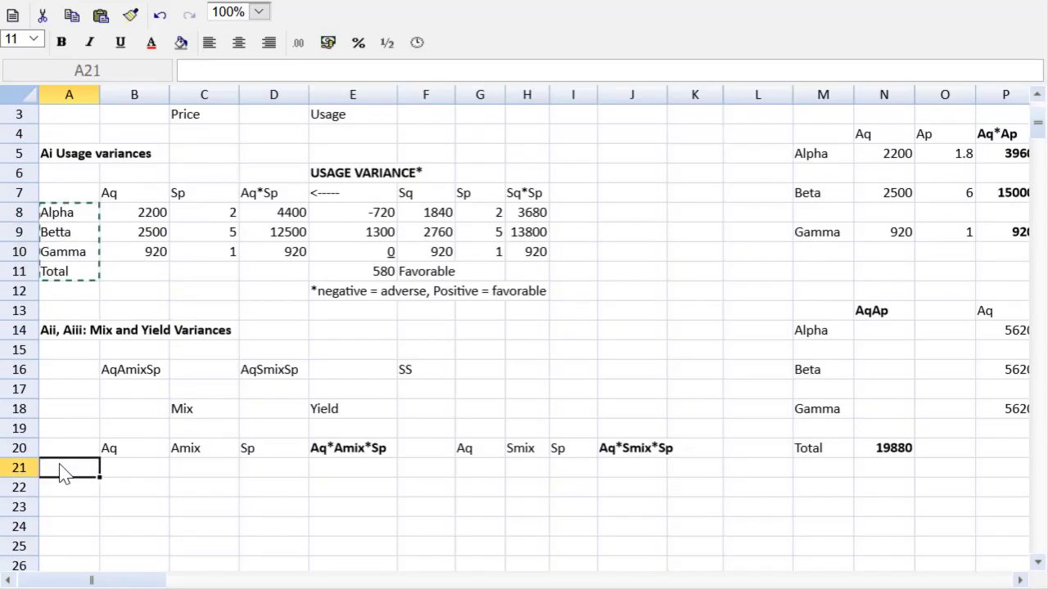
key(ctrl+v)
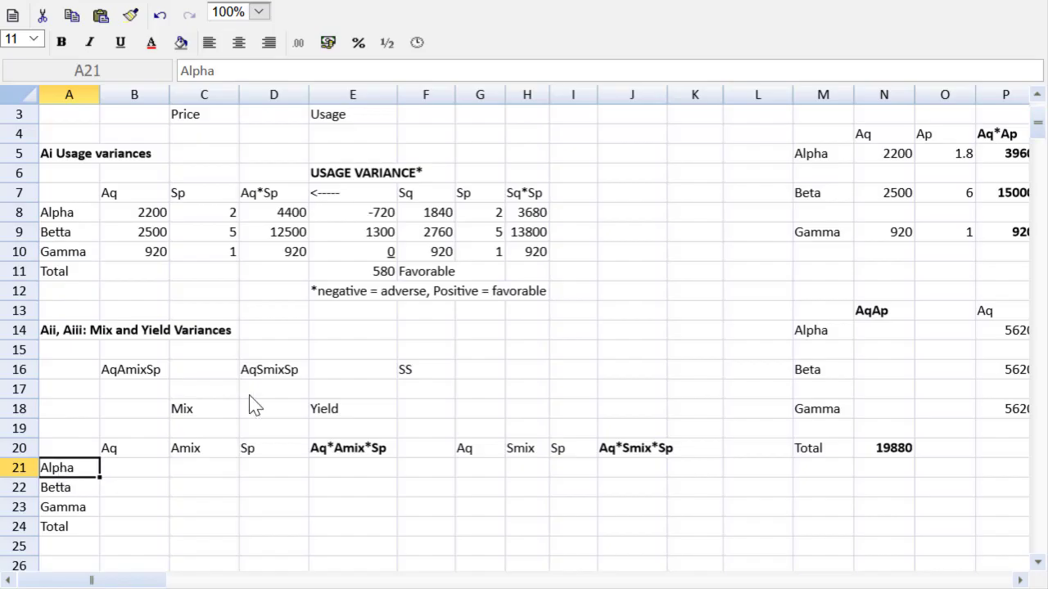
- Enter 5620 as the Aq value for Alpha in B21
click(258, 12)
click(232, 131)
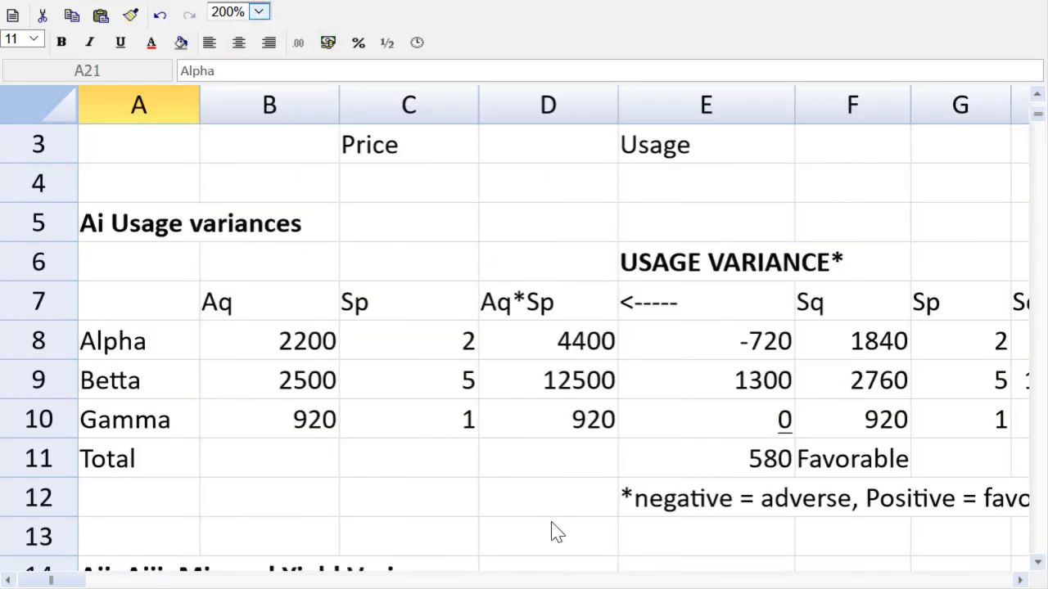
click(1038, 563)
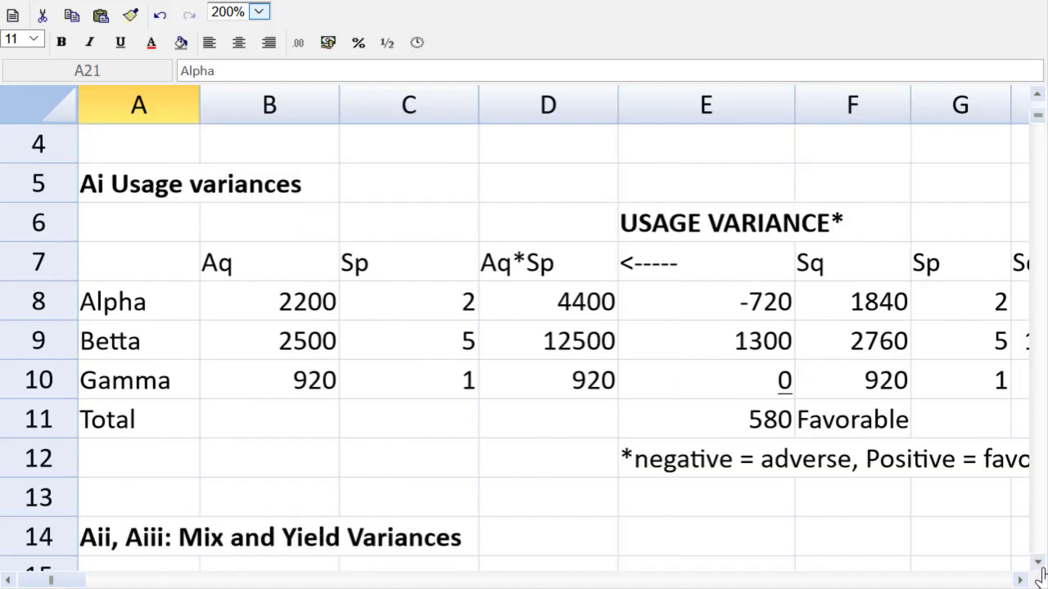
click(1038, 563)
click(1038, 563)
click(1037, 563)
click(1037, 563)
click(1037, 563)
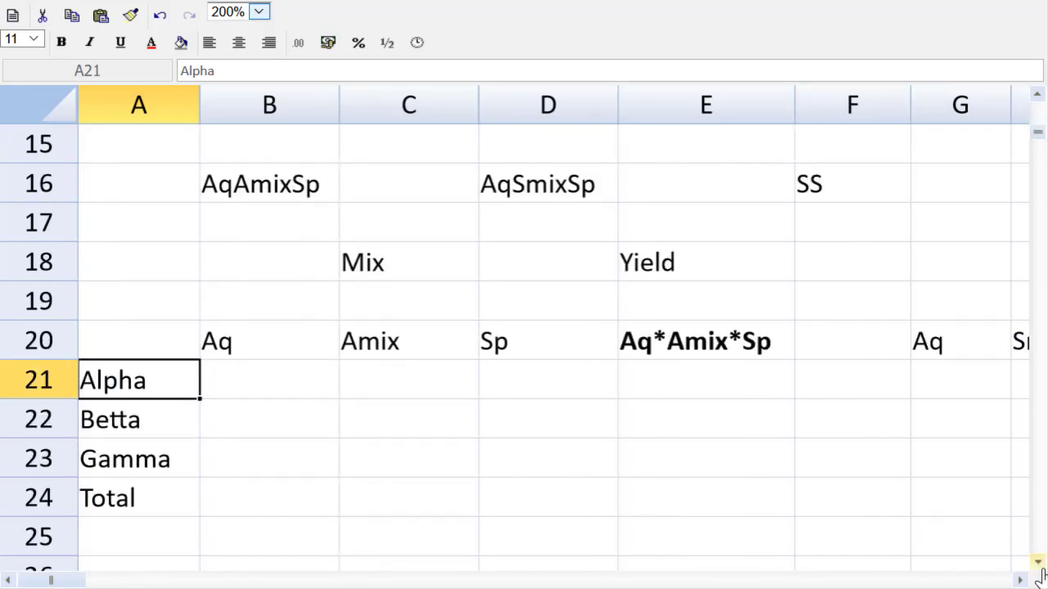
click(280, 393)
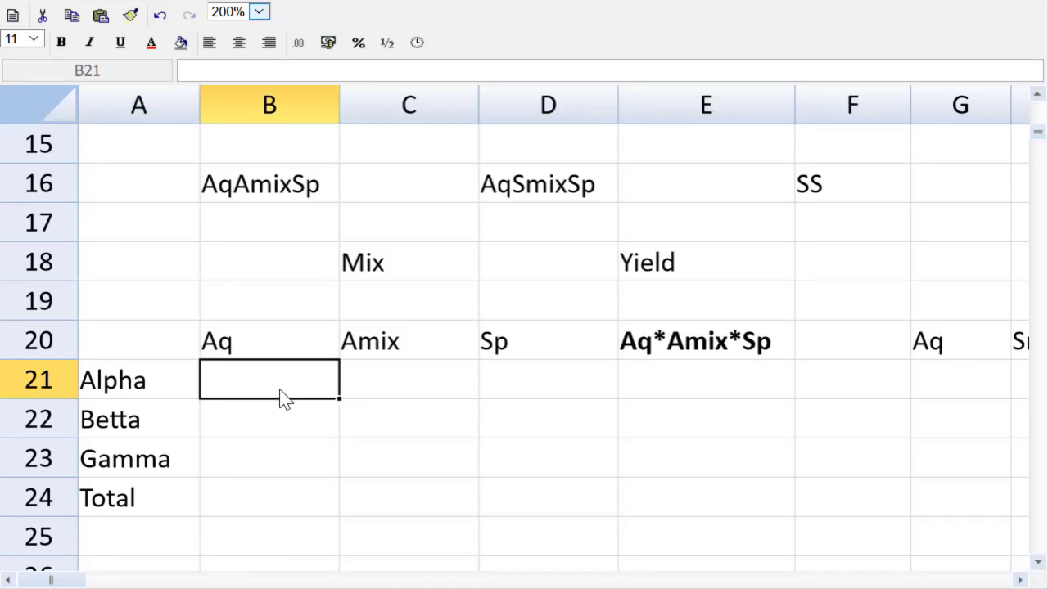
text(5620)
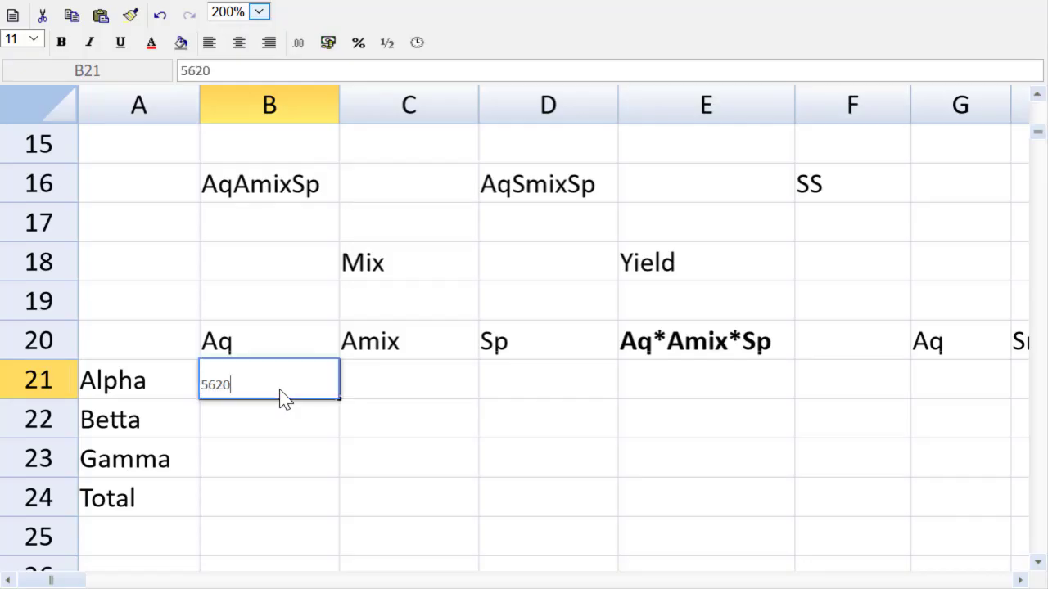
key(Return)
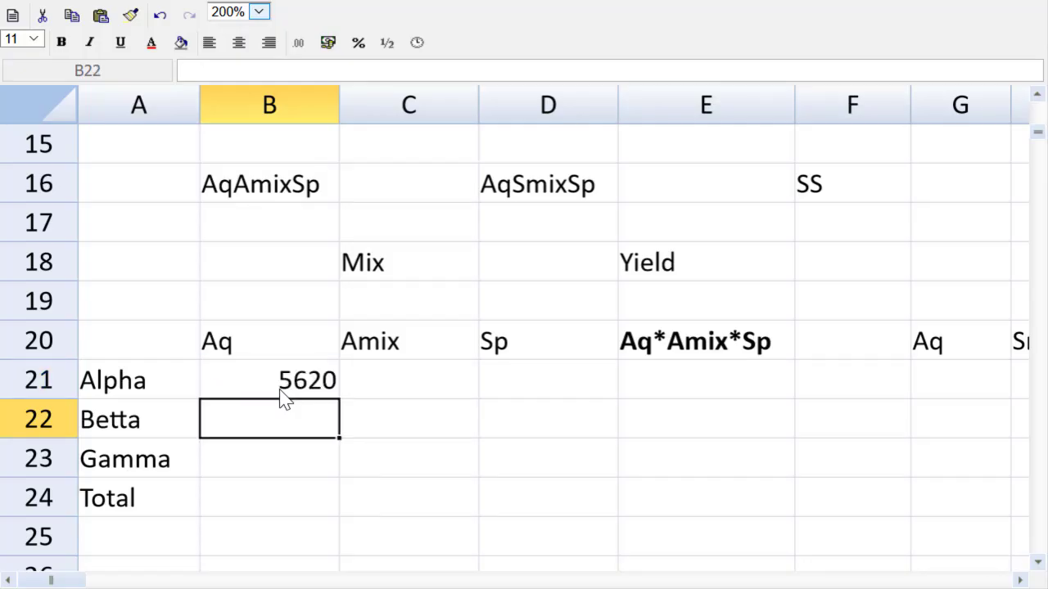
- Copy Alpha's Aq value from B21 to the Betta and Gamma rows in B22:B23
click(281, 396)
key(ctrl+c)
key(Down)
key(ctrl+v)
key(Down)
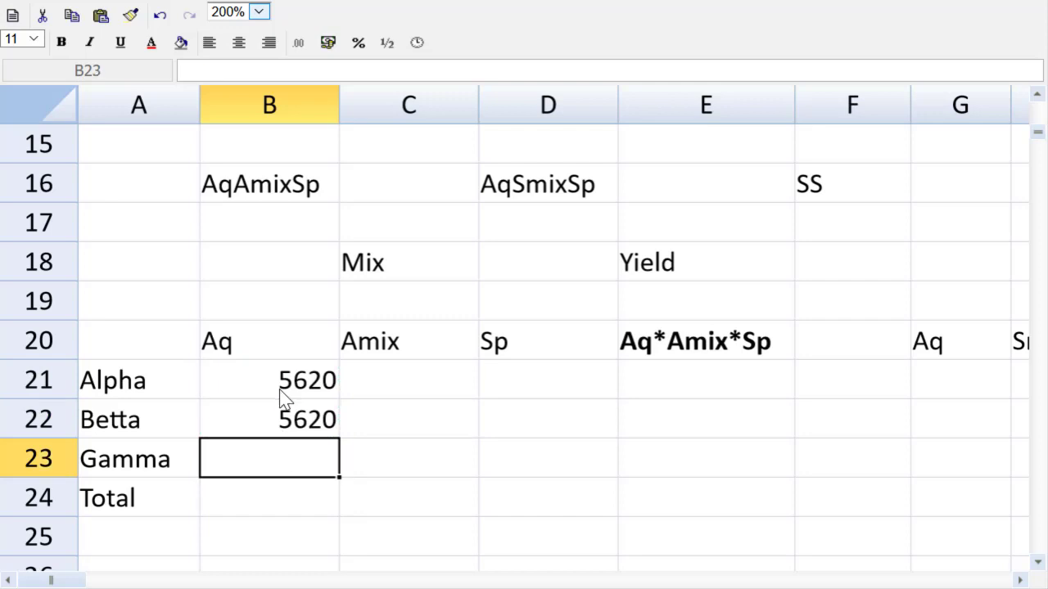
key(ctrl+v)
- Enter the formula =2200/5620 for Alpha's Amix in C21
key(Right)
key(Up)
key(Up)
text(=)
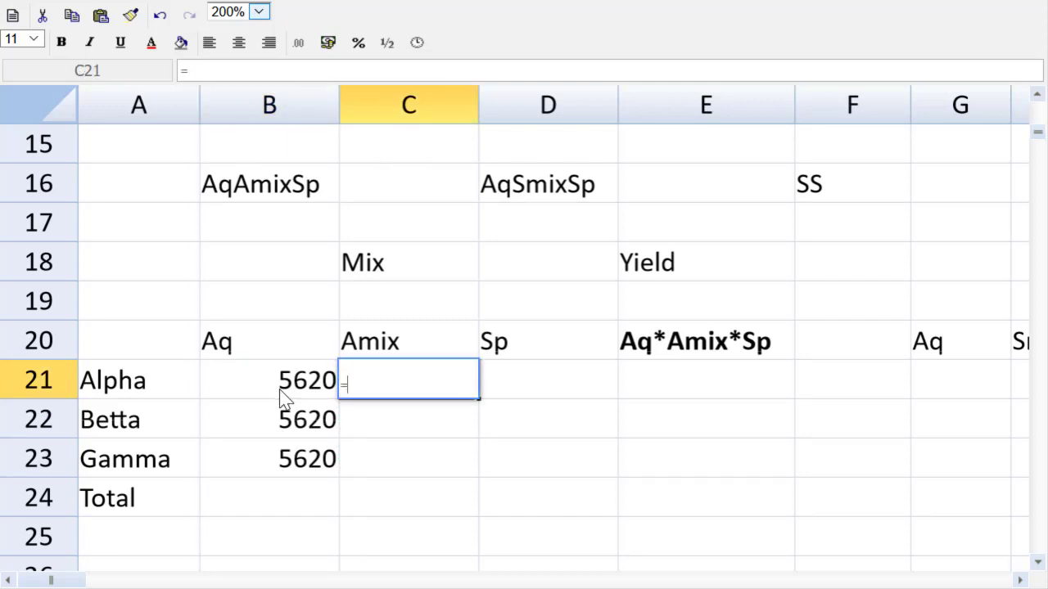
text(2200/)
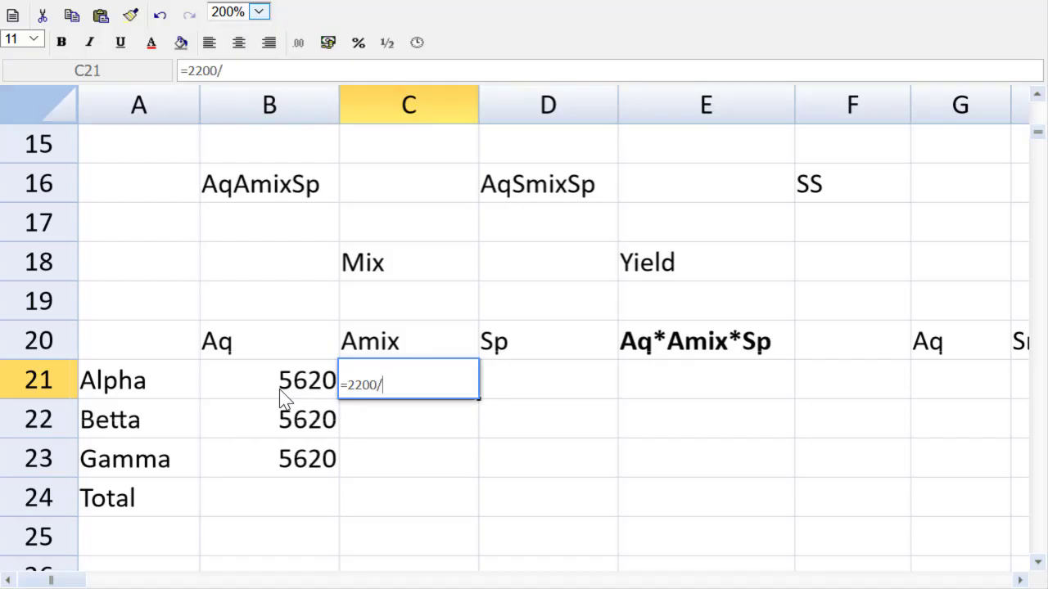
text(5620)
key(Up)
key(Down)
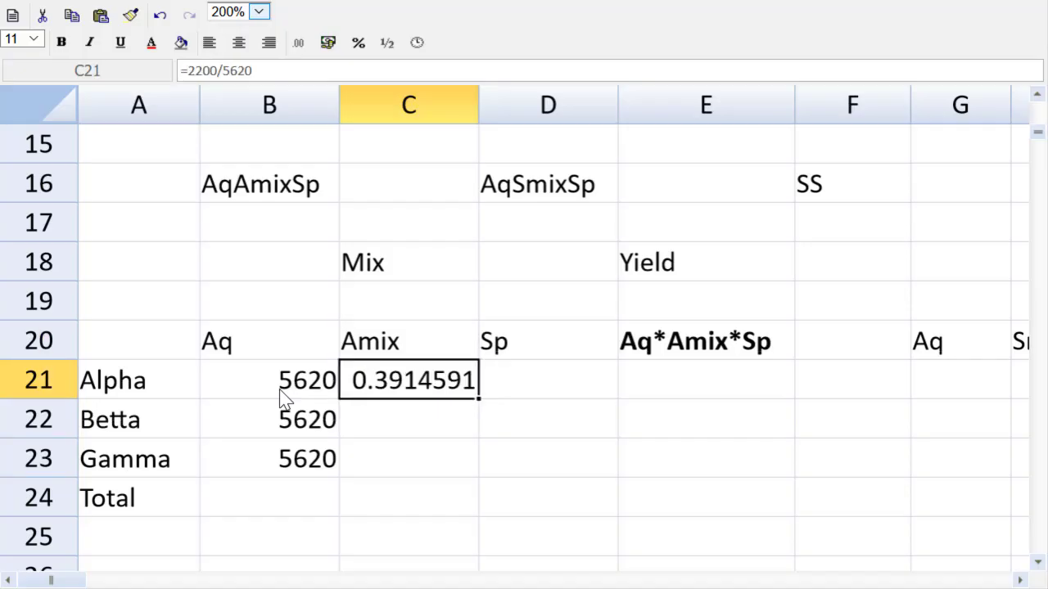
- Copy Alpha's Amix formula from C21 to the Betta and Gamma rows in C22:C23
key(ctrl+c)
key(Down)
key(ctrl+v)
key(Down)
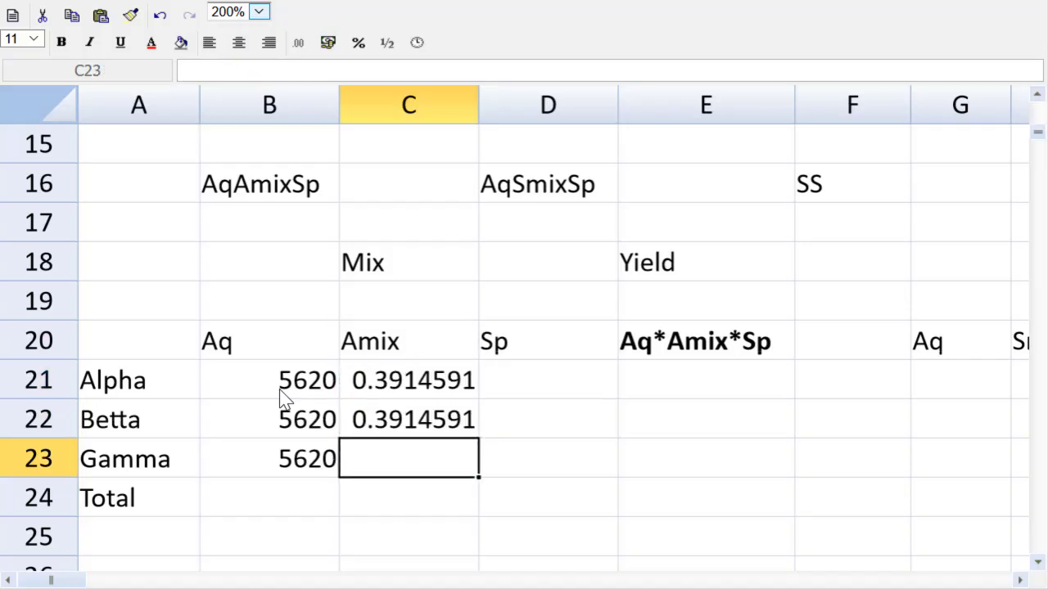
key(ctrl+v)
- Change Betta's Amix formula in C22 to =2500/5620
key(Up)
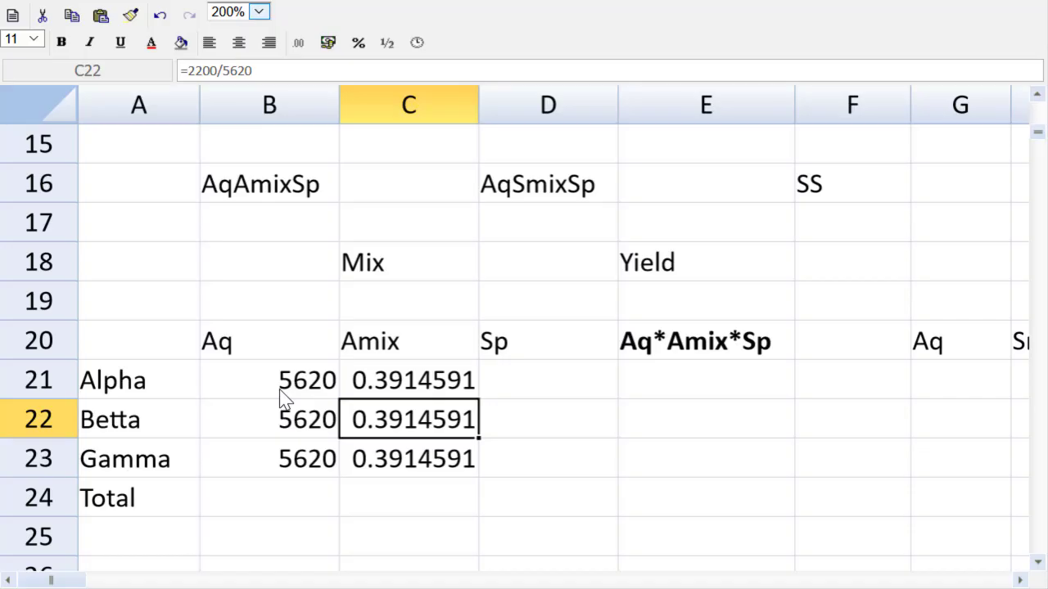
click(217, 71)
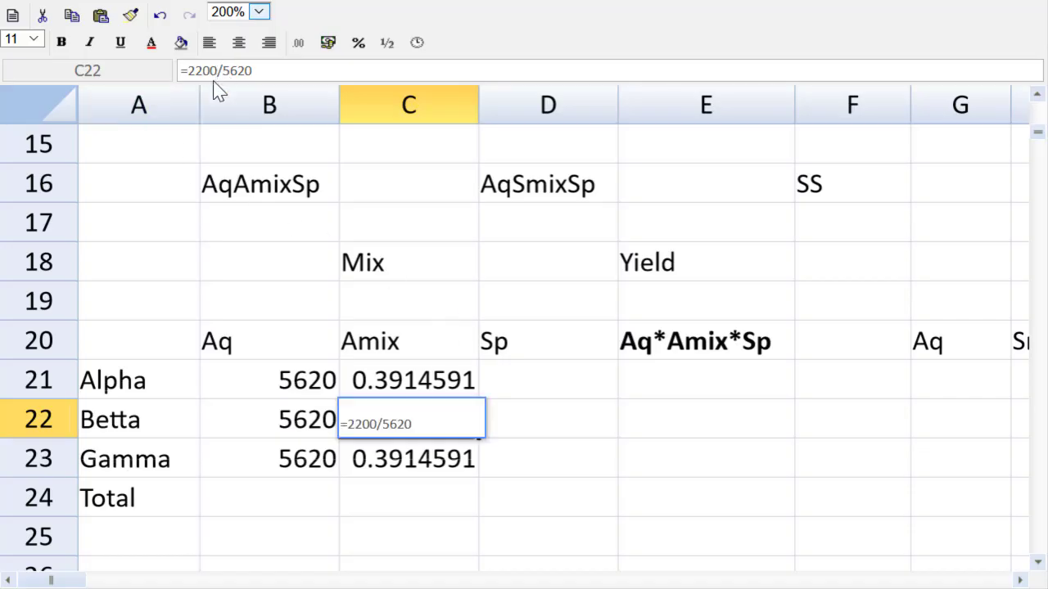
key(BackSpace)
key(BackSpace)
key(BackSpace)
key(BackSpace)
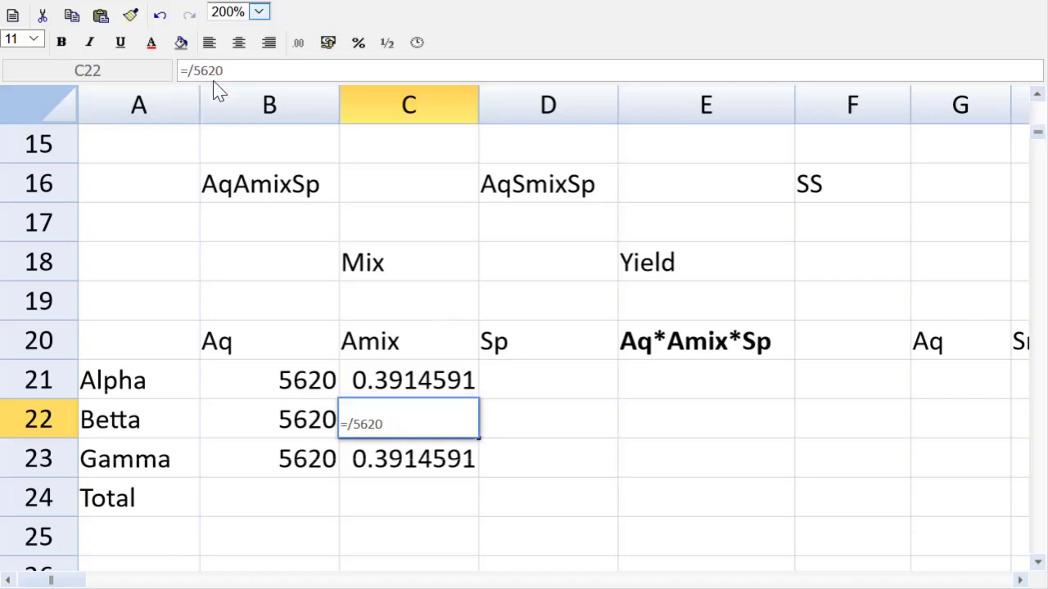
text(2500)
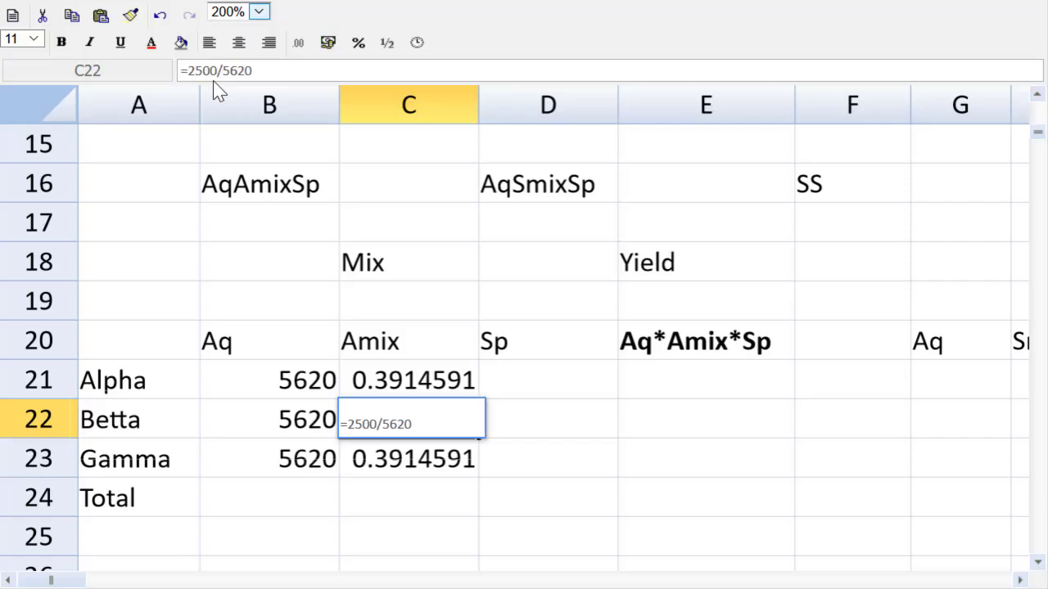
key(Return)
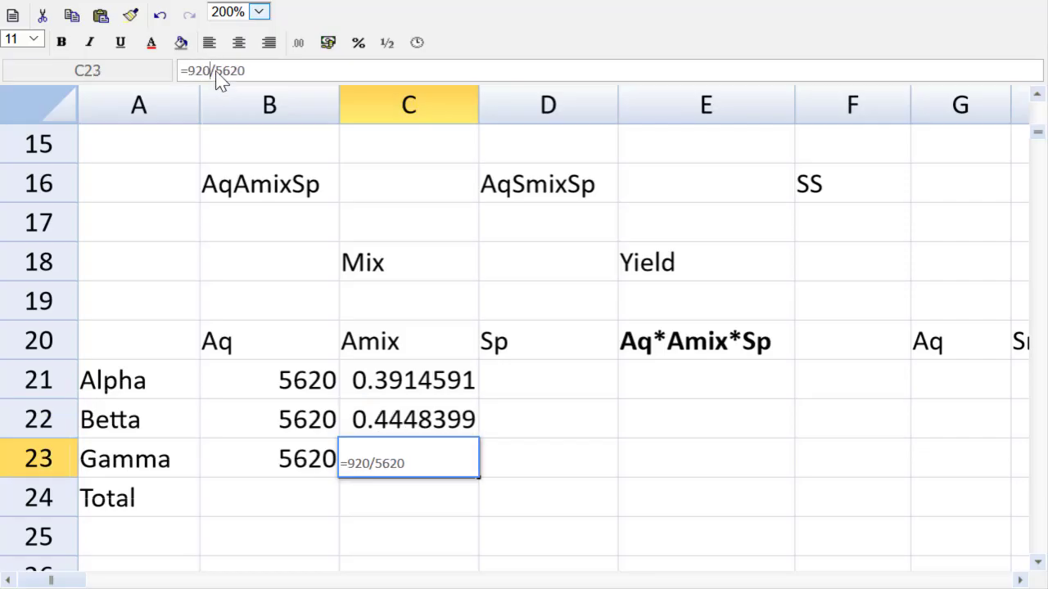
- Change Gamma's Amix formula in C23 to =920/5620
key(Return)
key(Up)
key(Up)
key(Up)
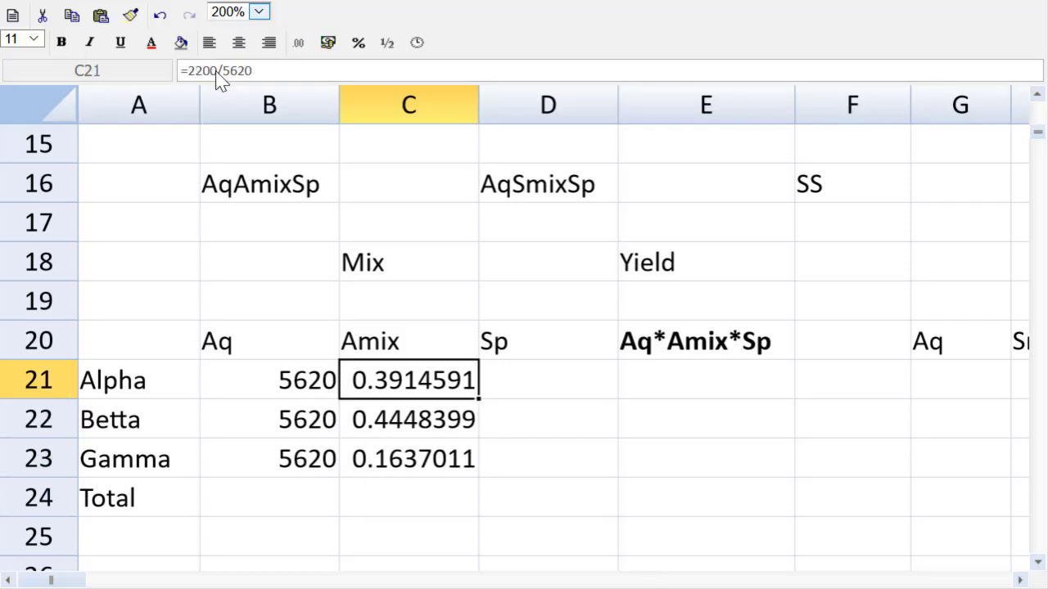
- Copy the Sp values in C8:C10 of the usage variance table to the mix table's Sp column in D21:D23
key(Right)
key(Up)
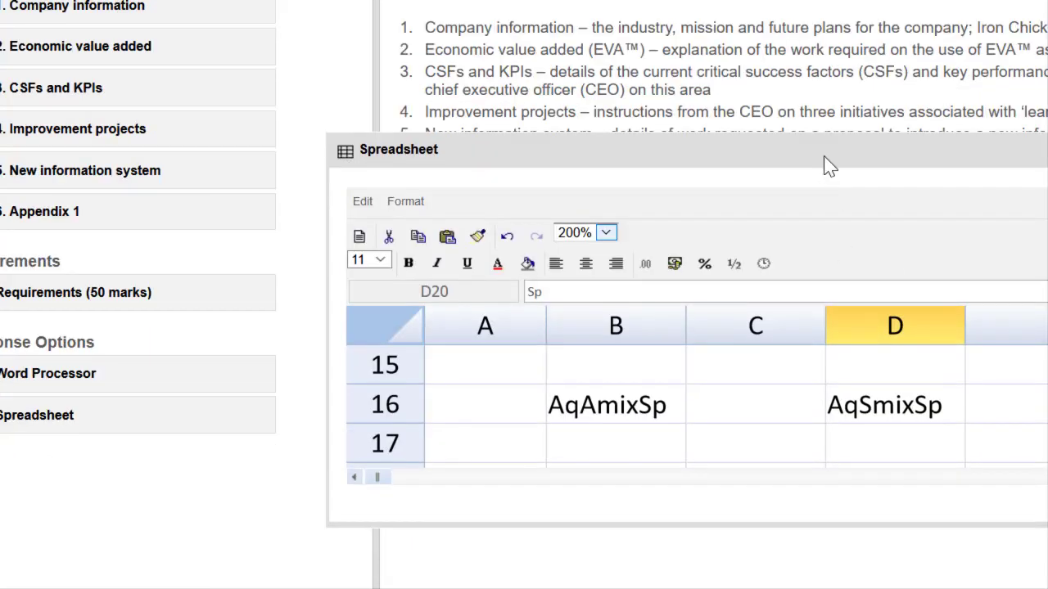
drag(824, 156, 381, 1)
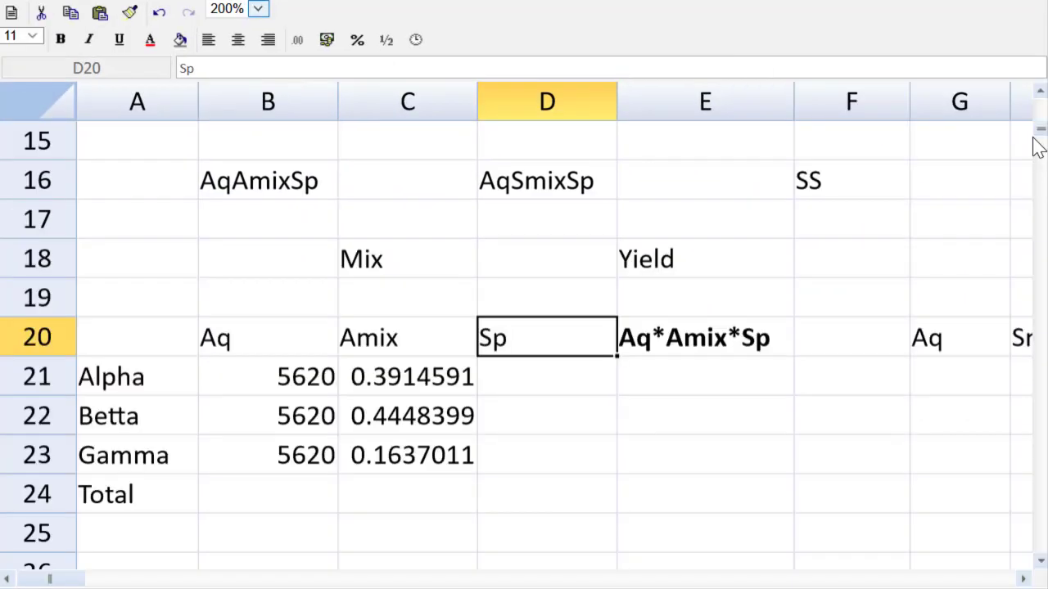
drag(1037, 136, 1038, 118)
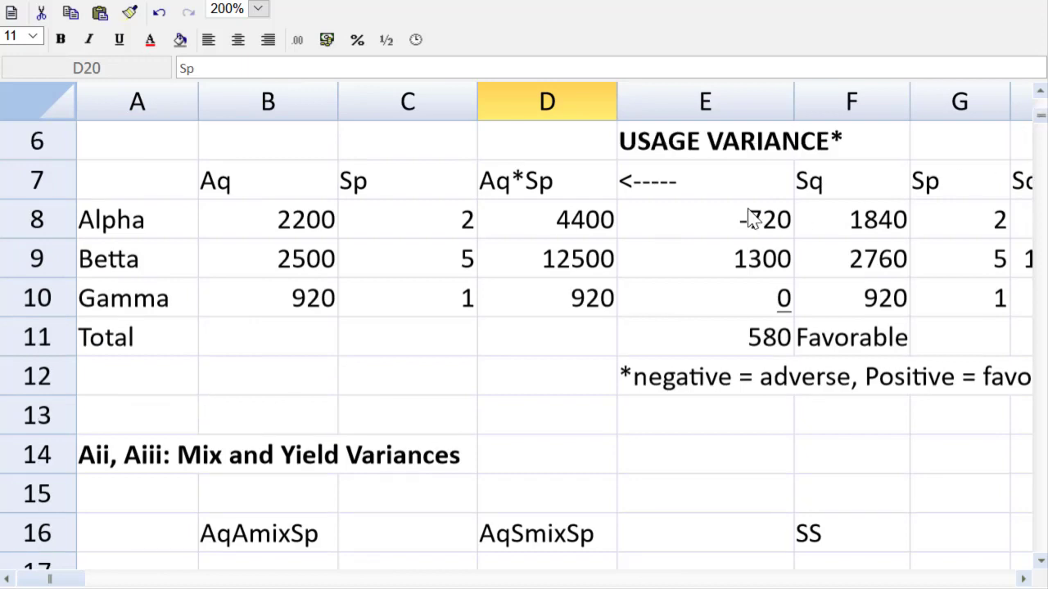
drag(463, 234, 442, 297)
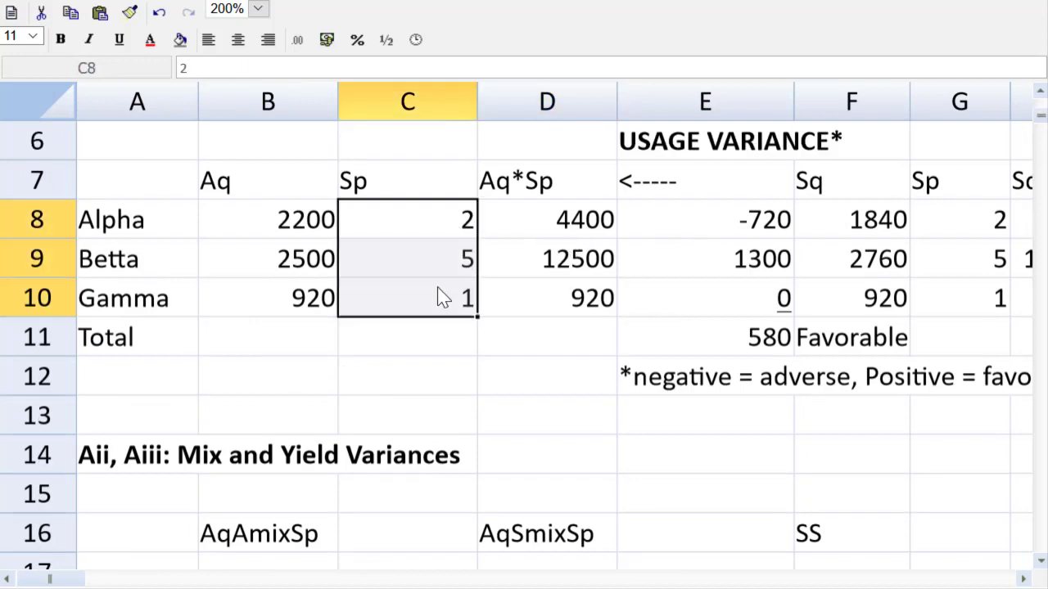
key(ctrl+c)
click(1039, 563)
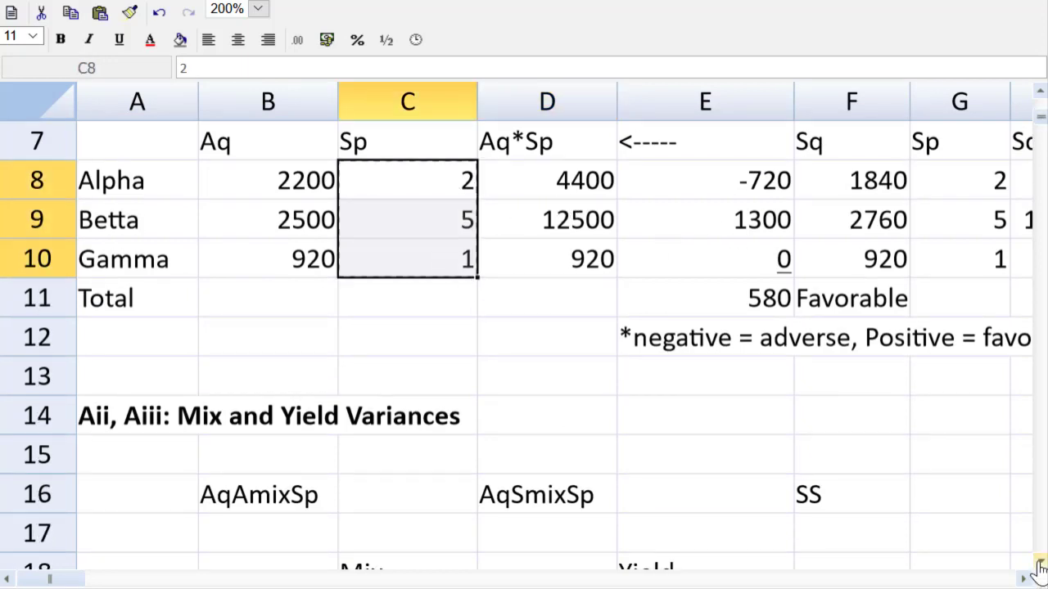
click(1039, 563)
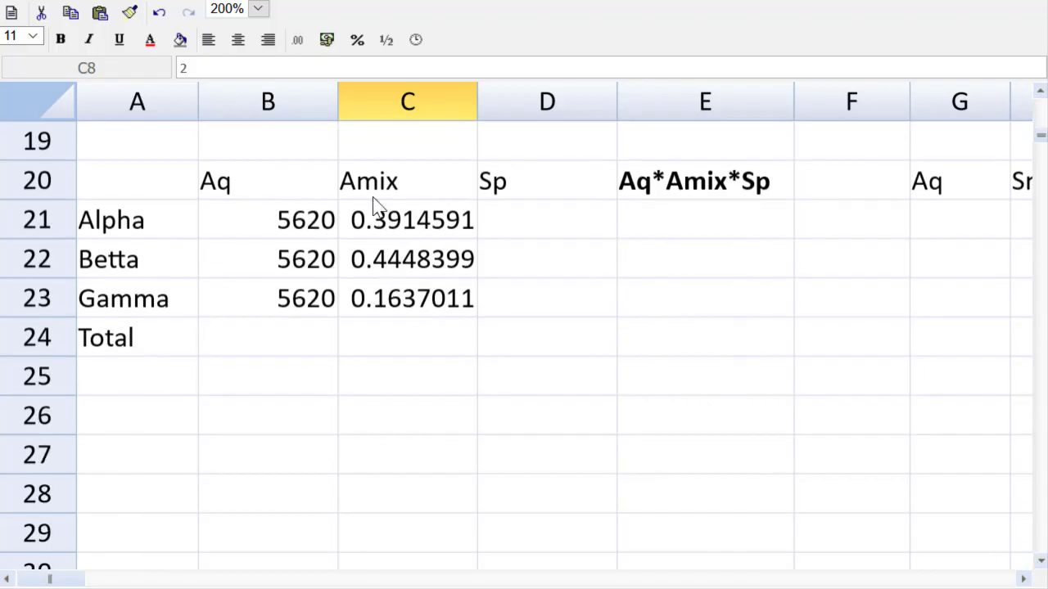
click(497, 223)
key(ctrl+v)
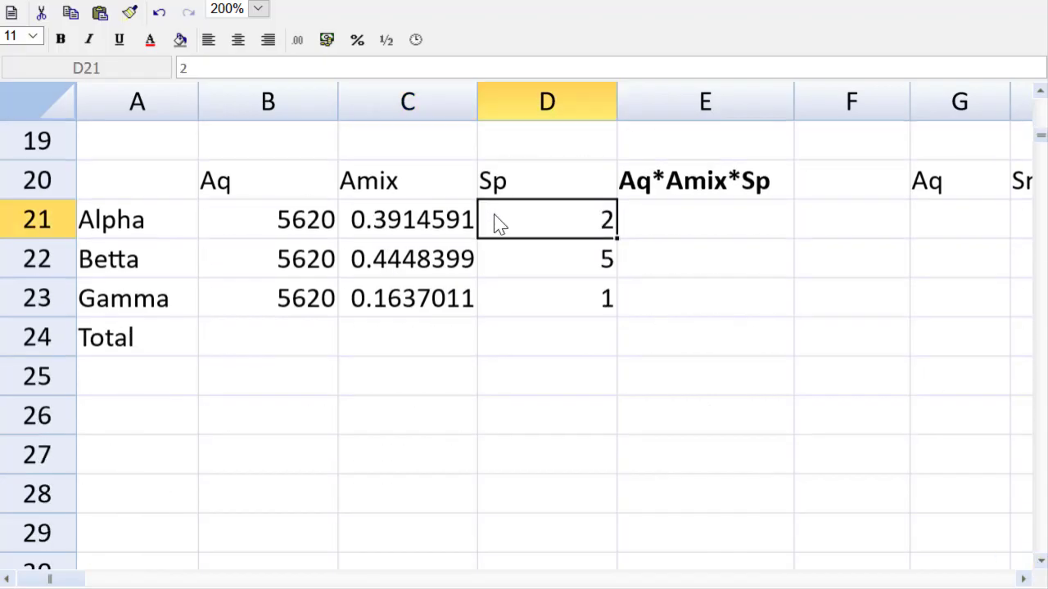
- Enter Alpha's Aq*Amix*Sp formula =B21*C21*D21 in E21
click(718, 227)
text(=)
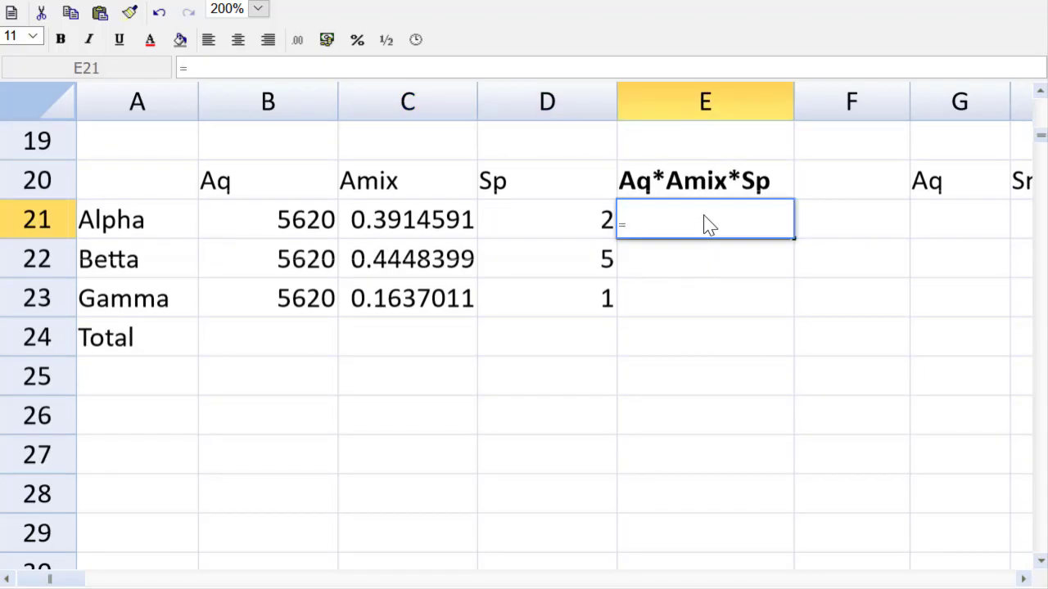
click(291, 221)
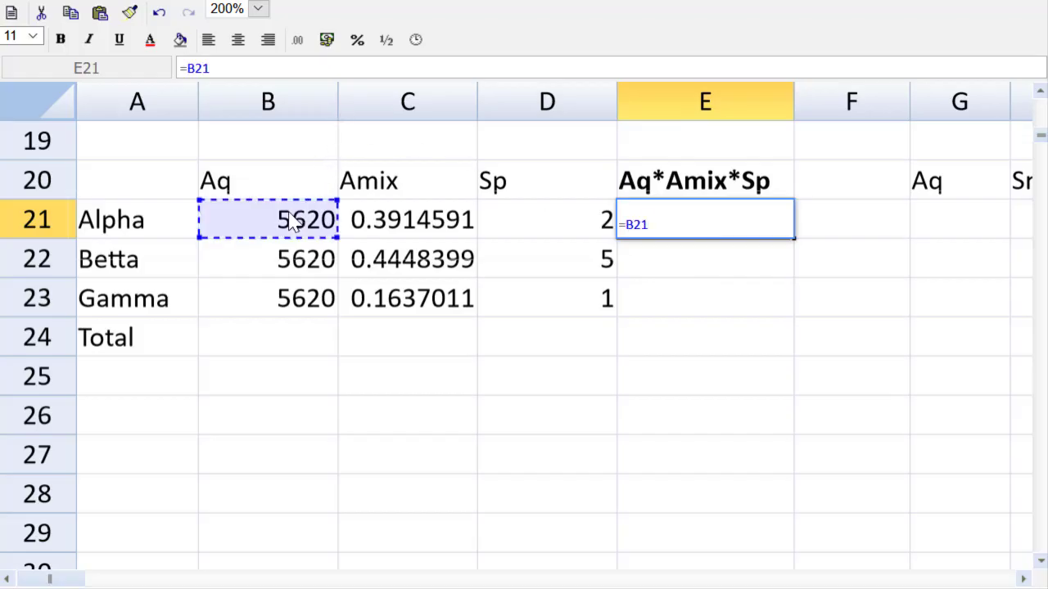
text(*)
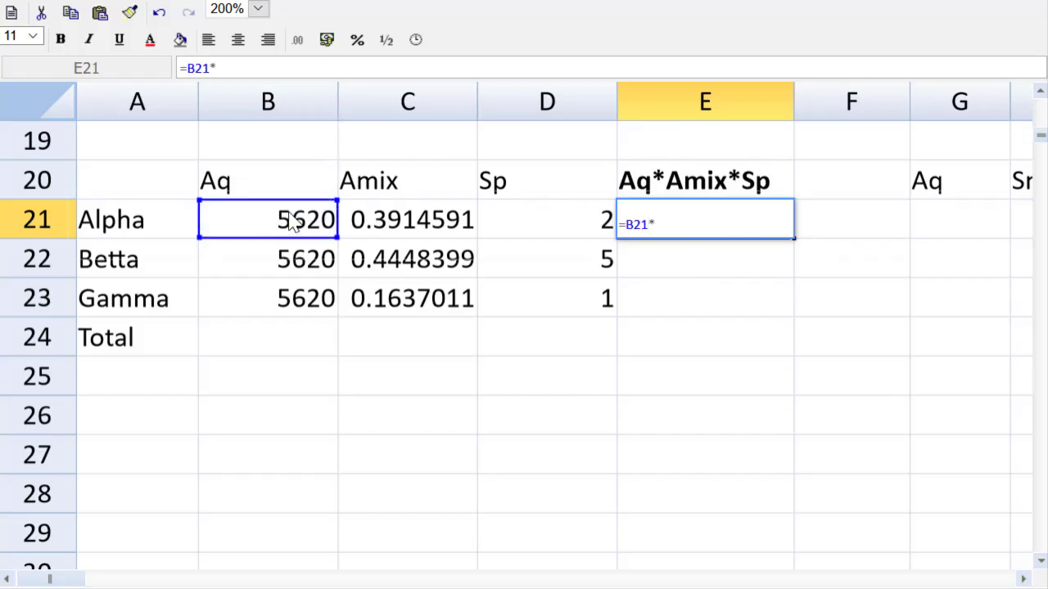
click(411, 232)
text(*)
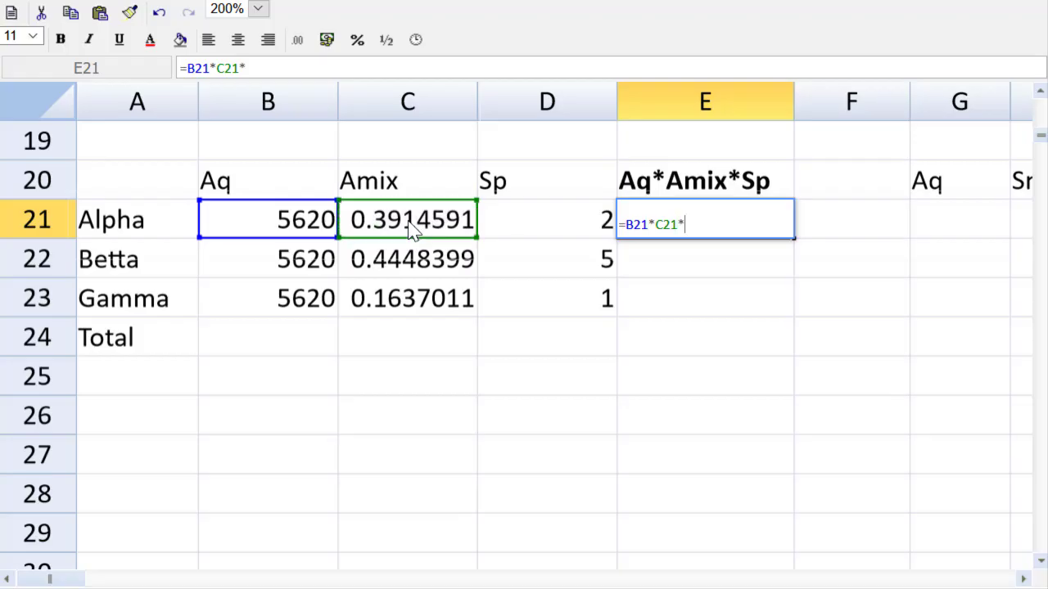
click(555, 242)
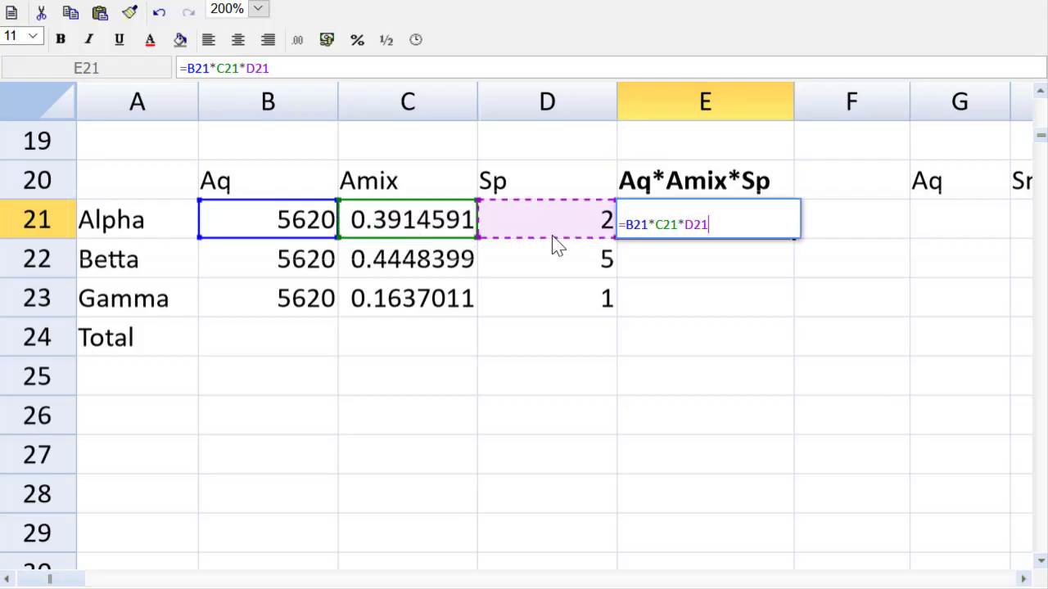
key(Return)
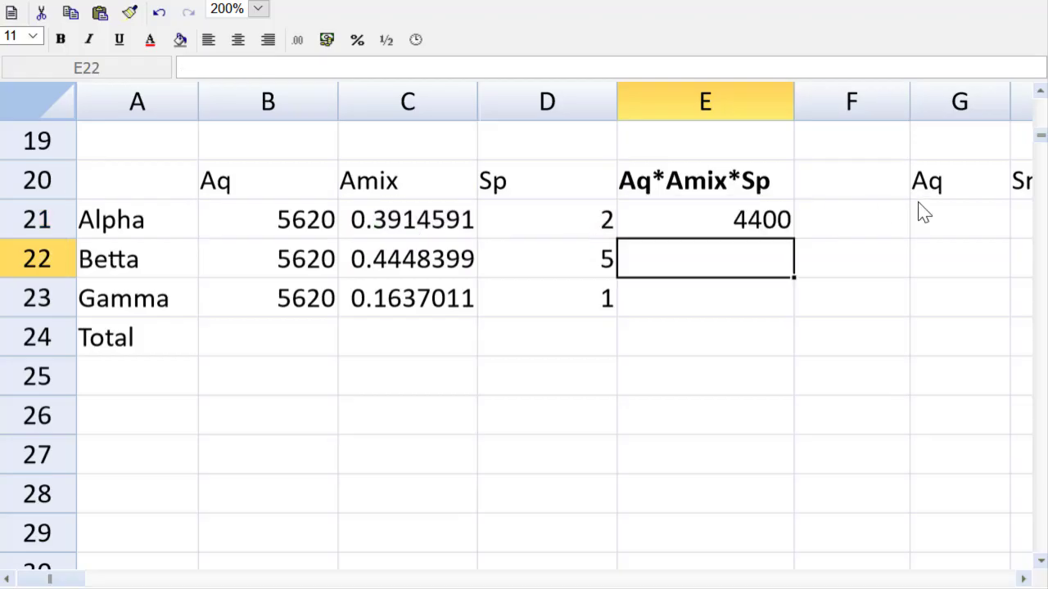
- Copy Alpha's Aq*Amix*Sp formula from E21 to the Betta and Gamma rows in E22:E23
click(769, 219)
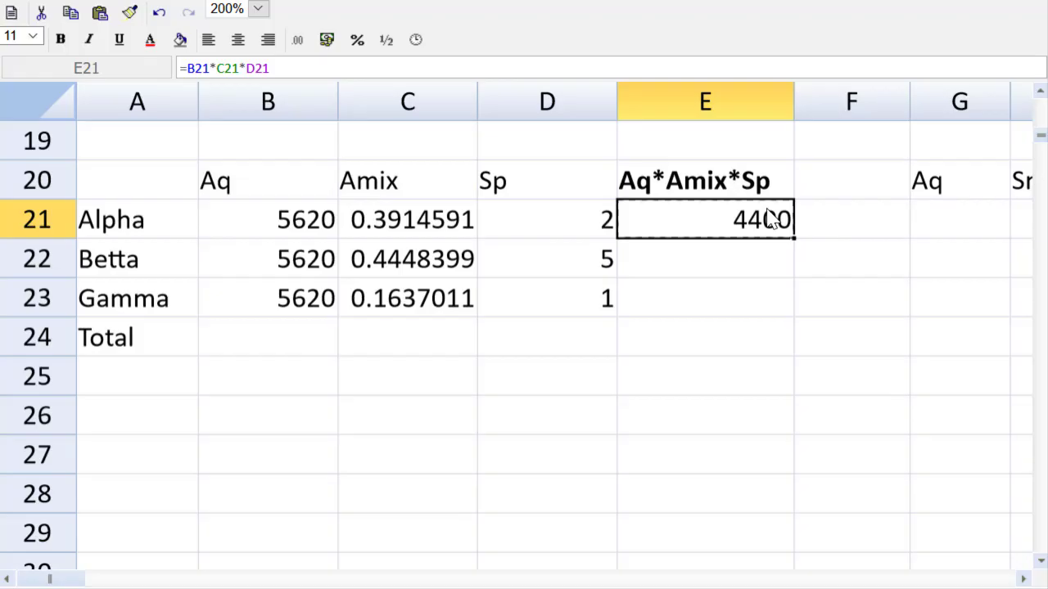
key(Down)
key(ctrl+v)
key(Down)
key(ctrl+v)
- Total the Aq*Amix*Sp column in E24 with =SUM(E21:E23)
key(Down)
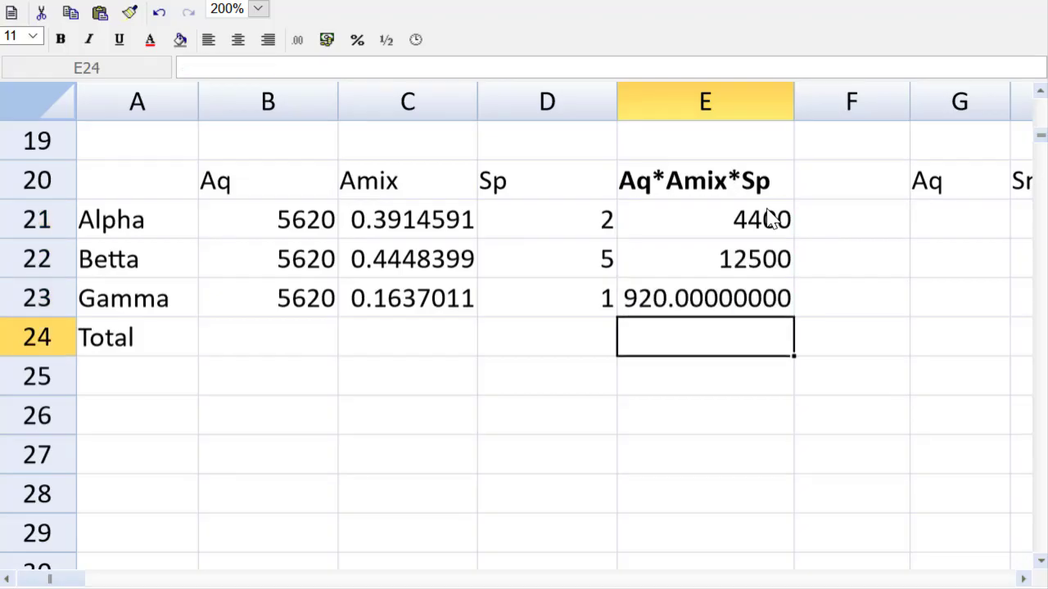
text(=sum()
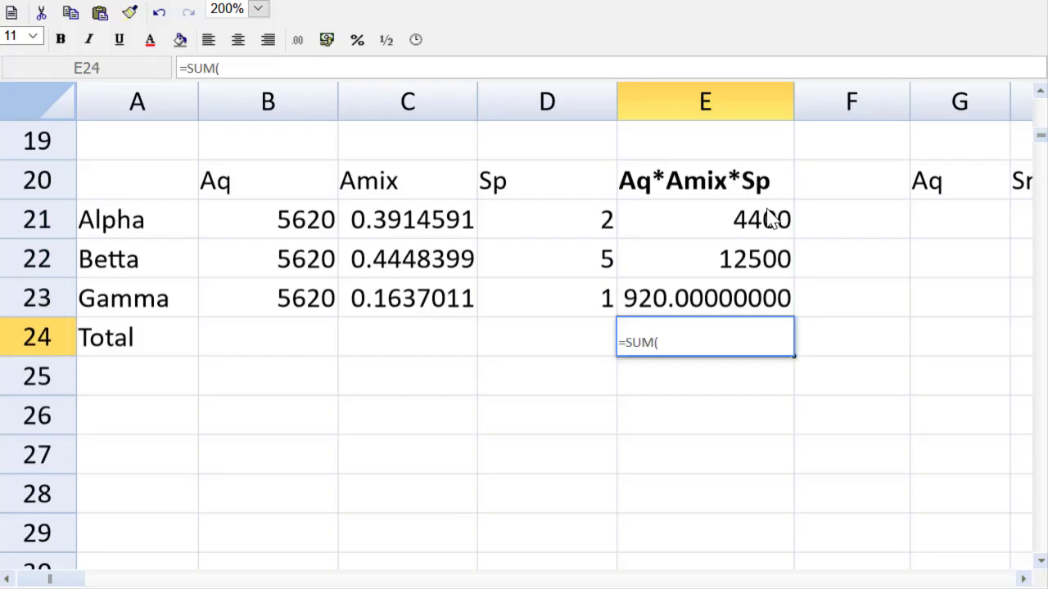
drag(717, 218, 712, 280)
text())
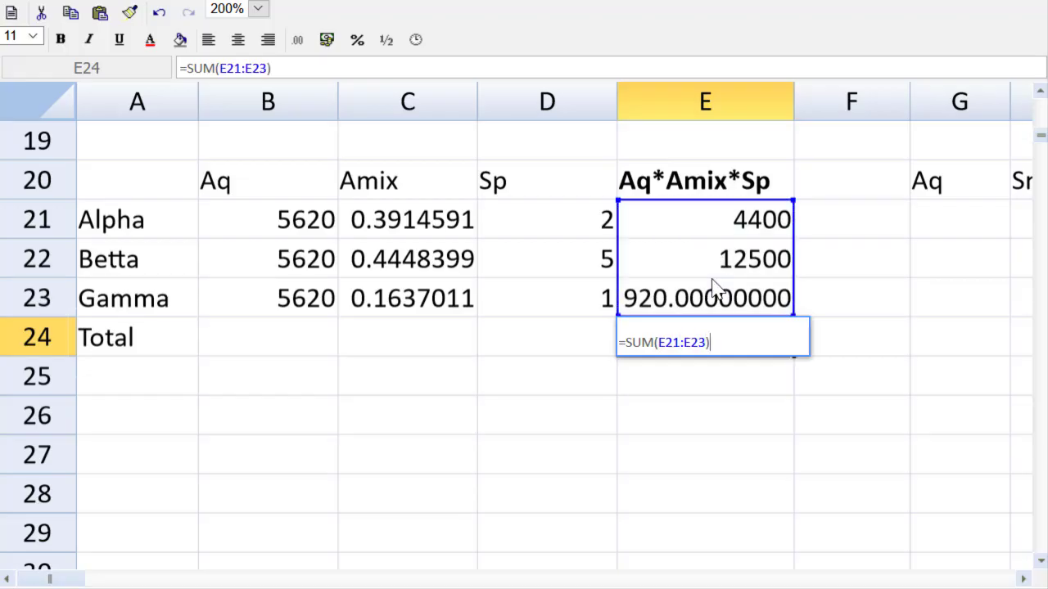
key(Return)
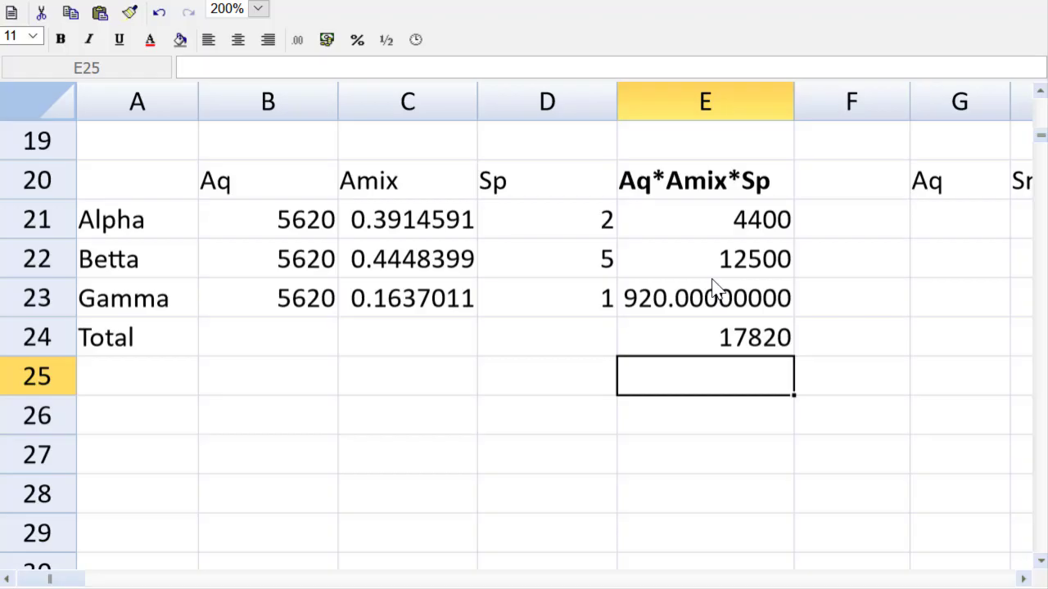
- Copy the mix table block B21:E24, including its total, to the Aq*Smix*Sp table starting at G21
key(Up)
key(Up)
key(Up)
key(Right)
key(Right)
key(Right)
key(Right)
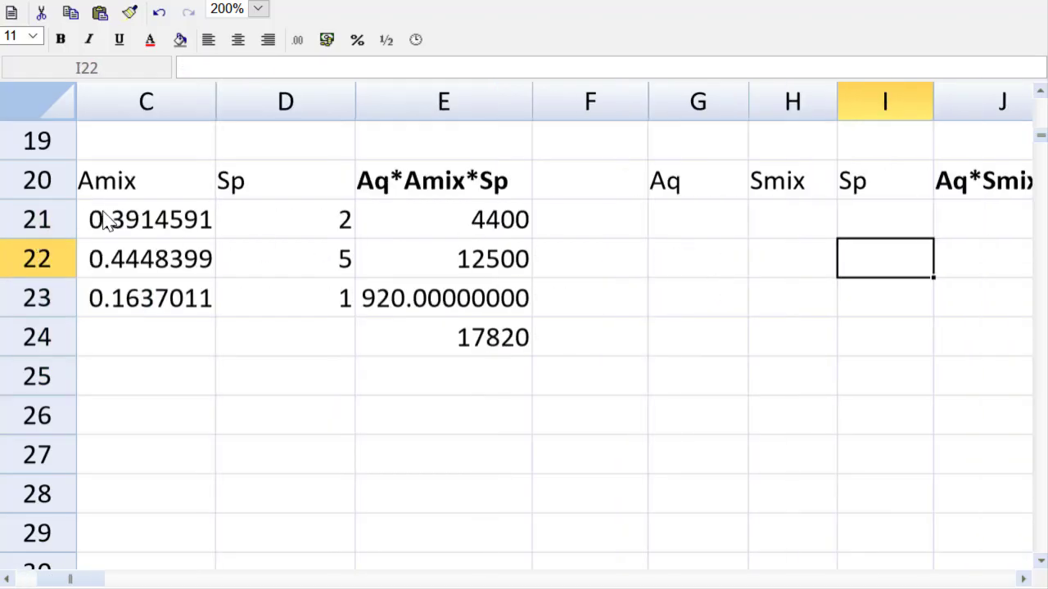
drag(103, 217, 426, 336)
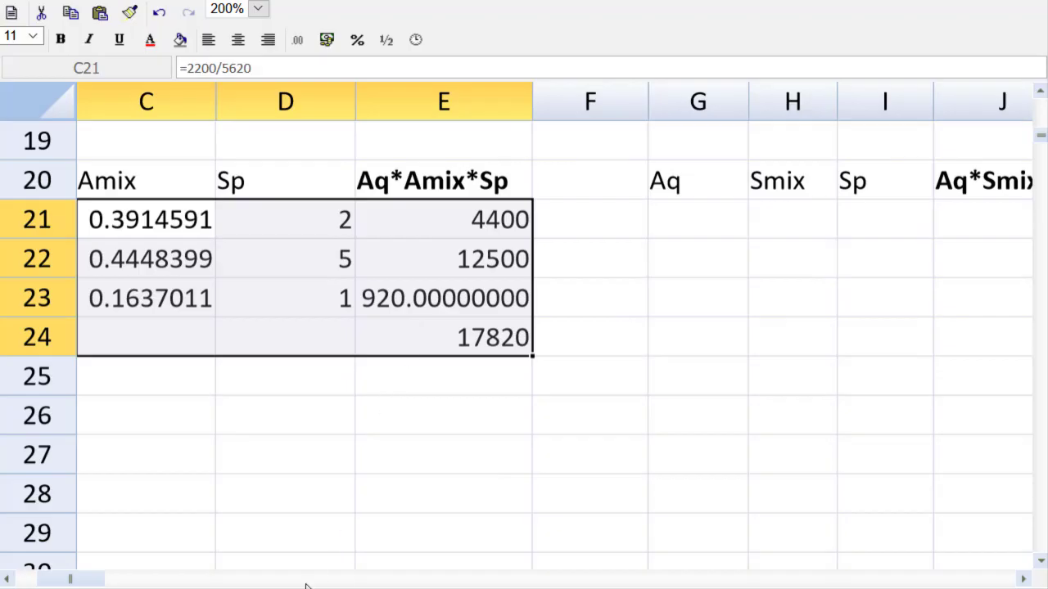
drag(70, 579, 50, 579)
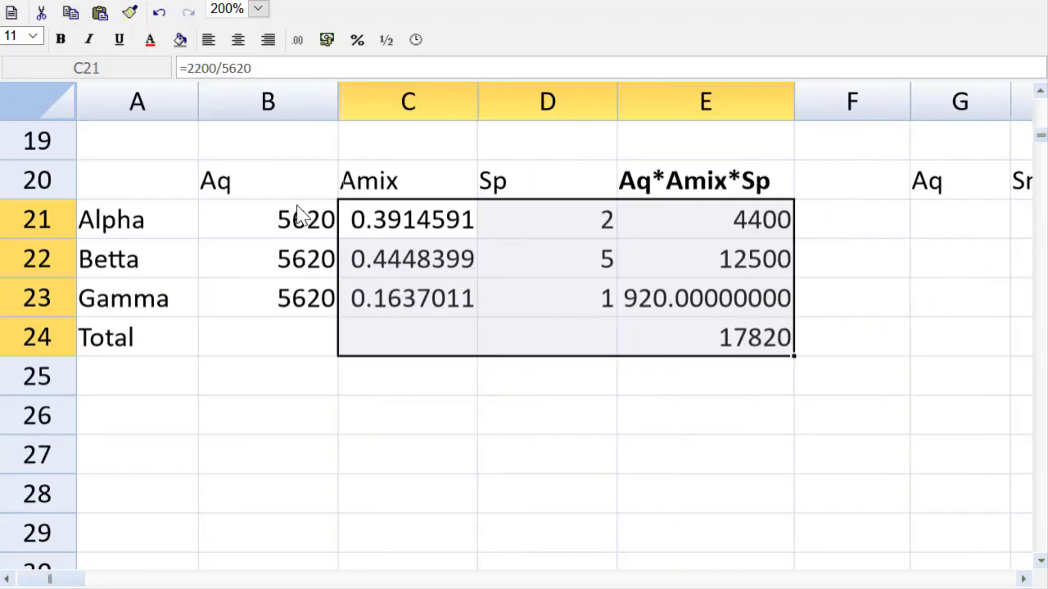
drag(300, 211, 681, 340)
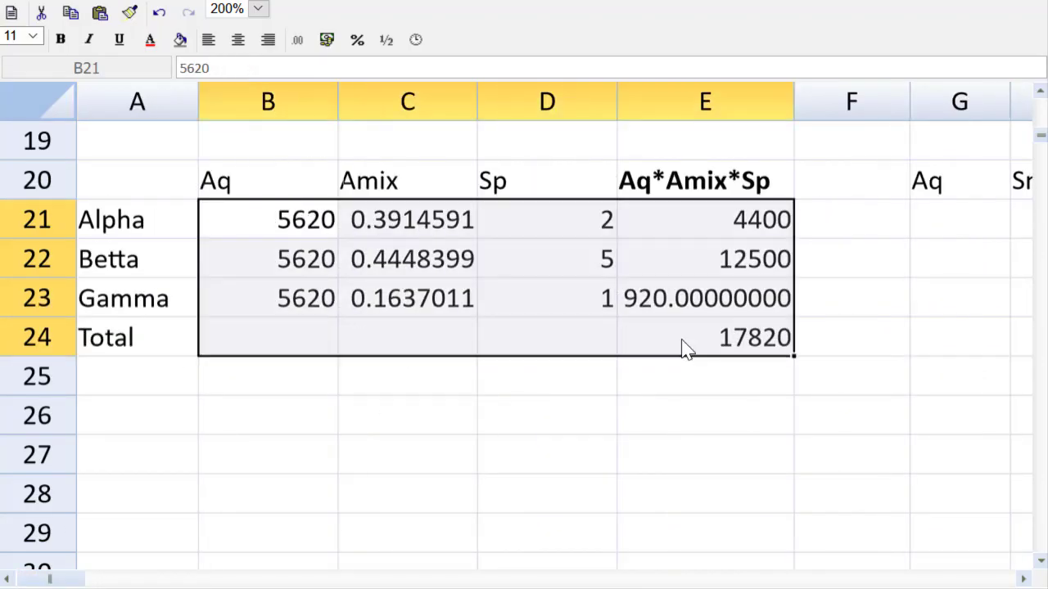
key(ctrl+c)
click(940, 234)
key(ctrl+v)
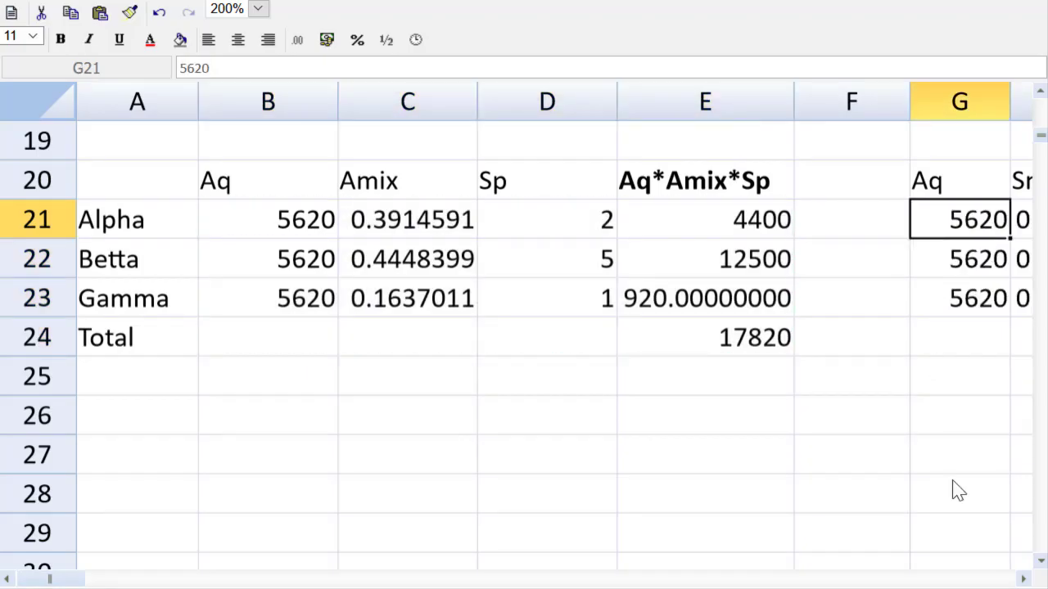
- Replace the Smix formulas in H21:H23 with =40/120 for Alpha, =60/120 for Betta and =20/120 for Gamma
click(1022, 579)
click(1022, 579)
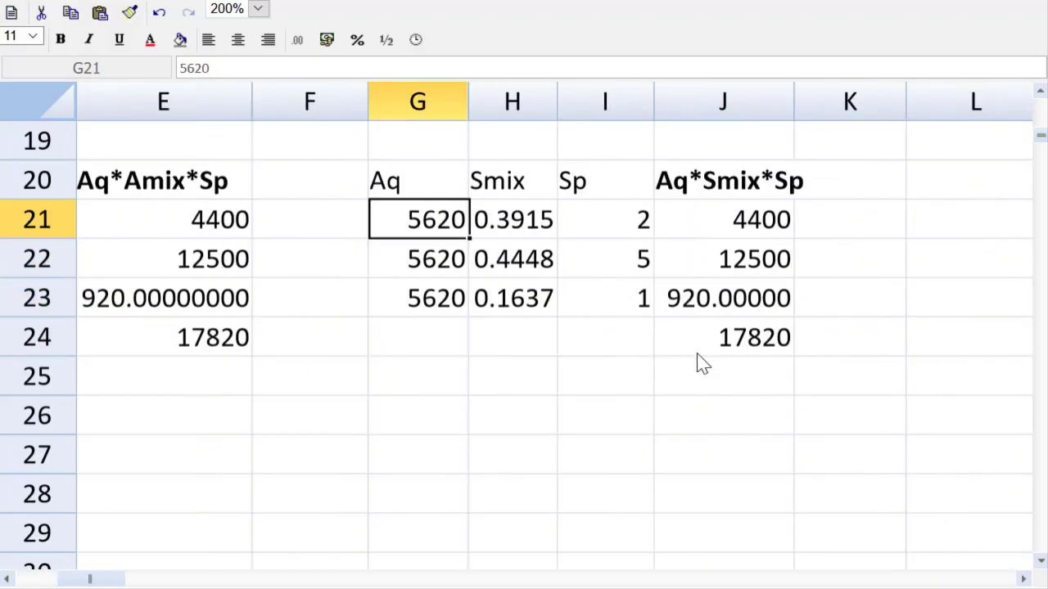
click(517, 221)
text(=)
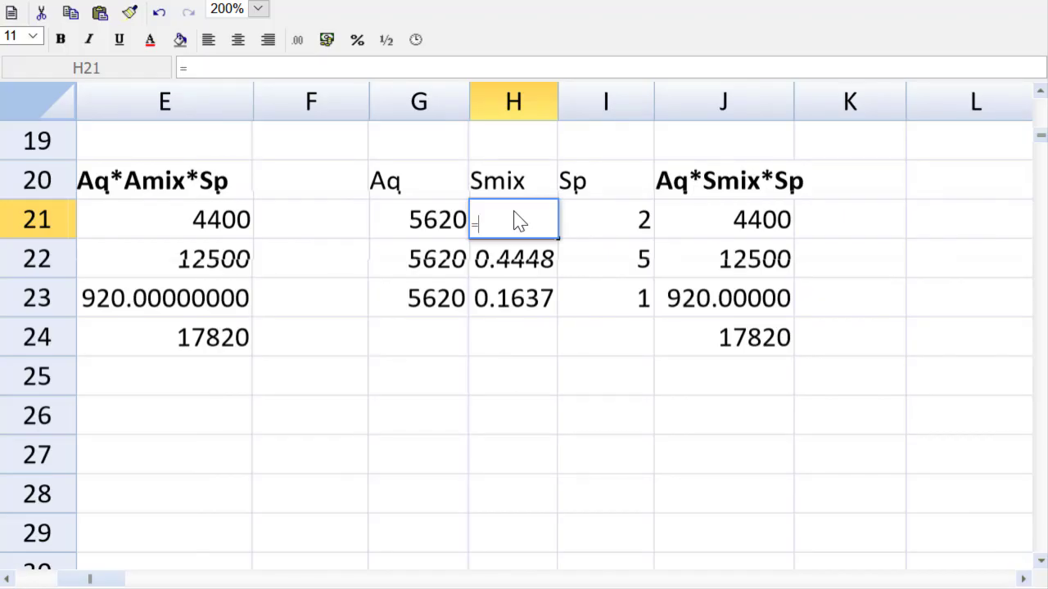
text(40/120)
key(Return)
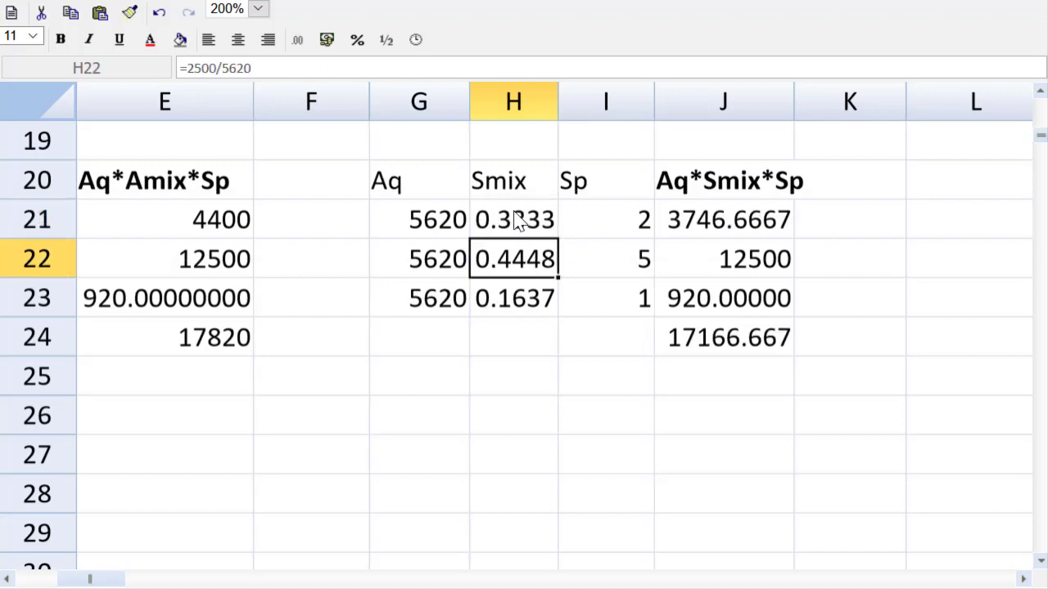
text(=60/120)
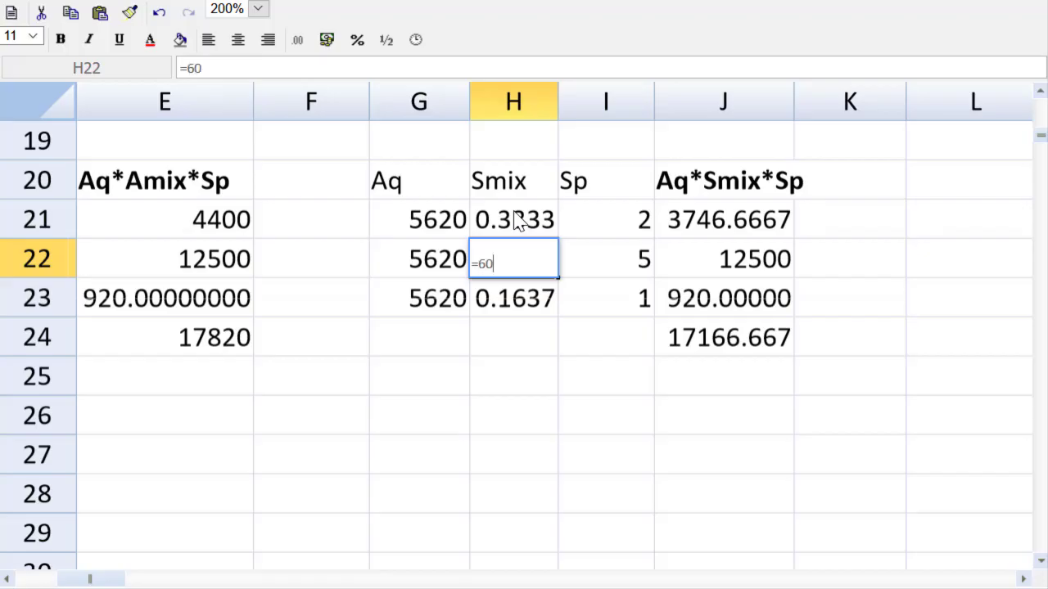
key(Return)
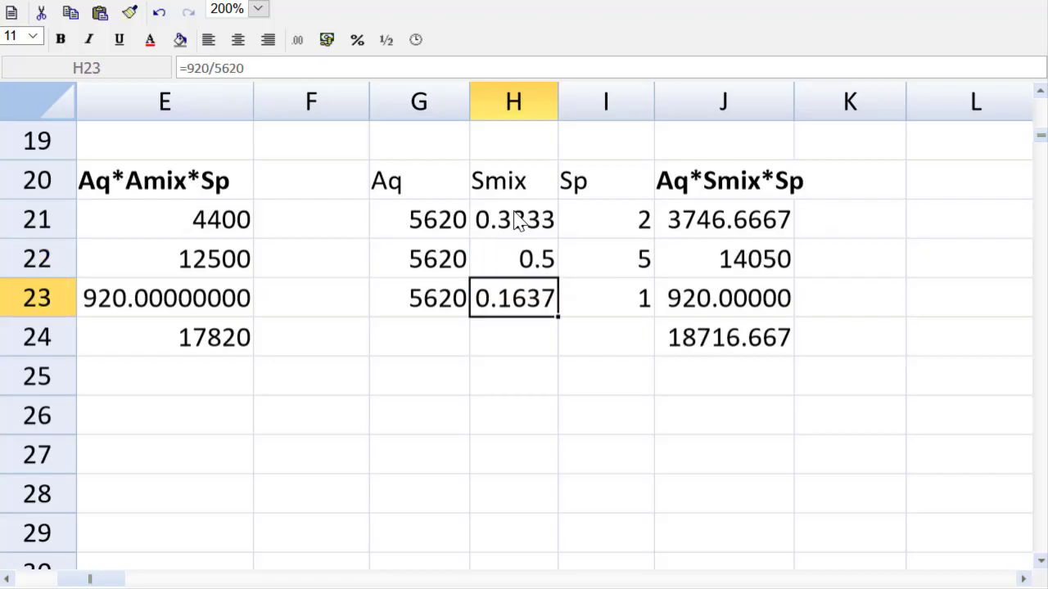
text(=)
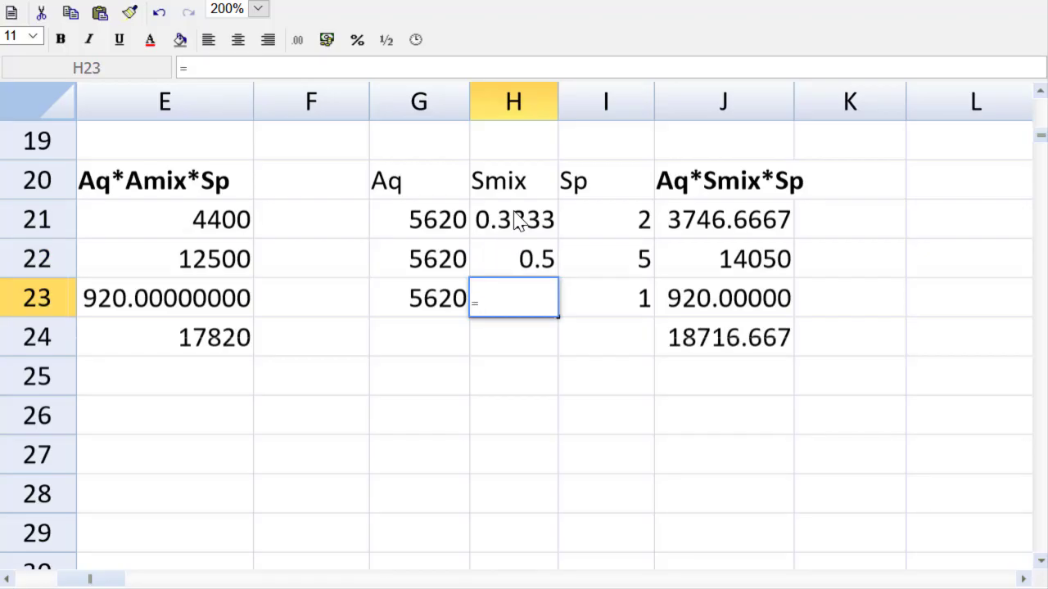
text(20/120)
key(Return)
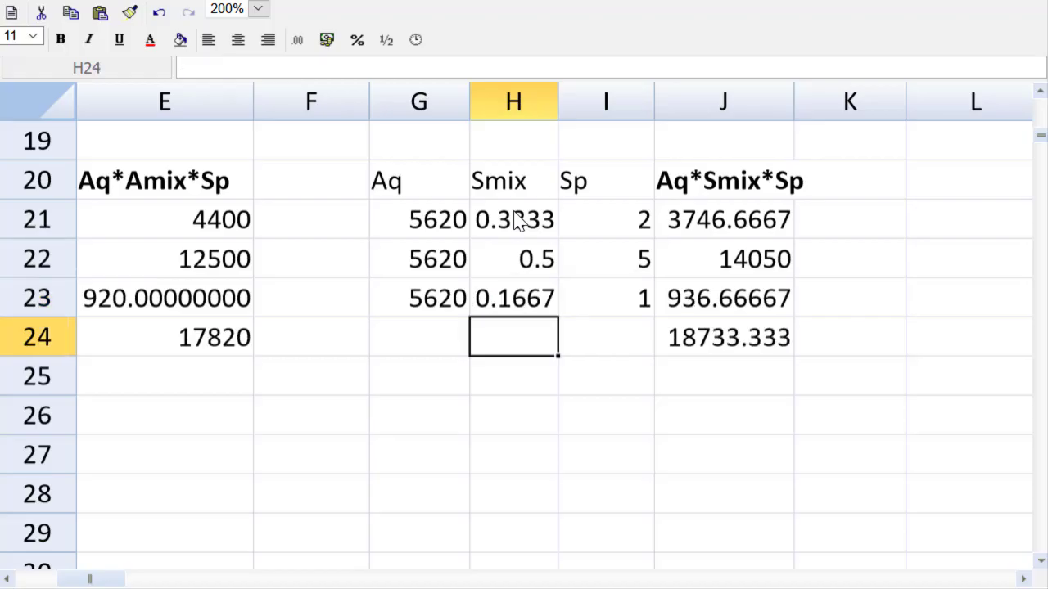
- Underline Gamma's Aq*Amix*Sp and Aq*Smix*Sp figures above the totals, in E23 and J23
click(230, 311)
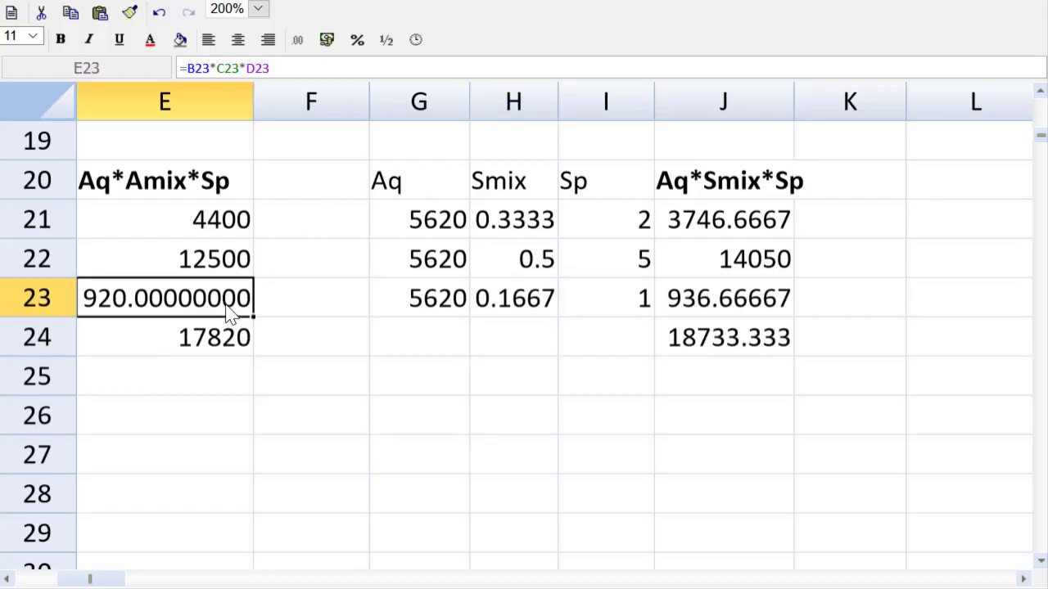
click(118, 40)
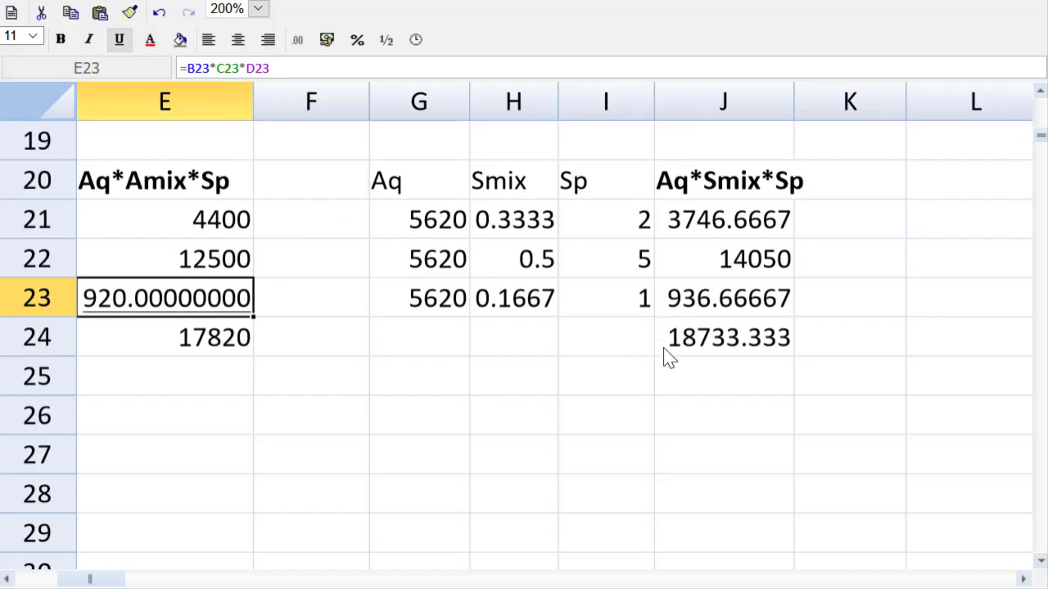
click(709, 347)
click(713, 311)
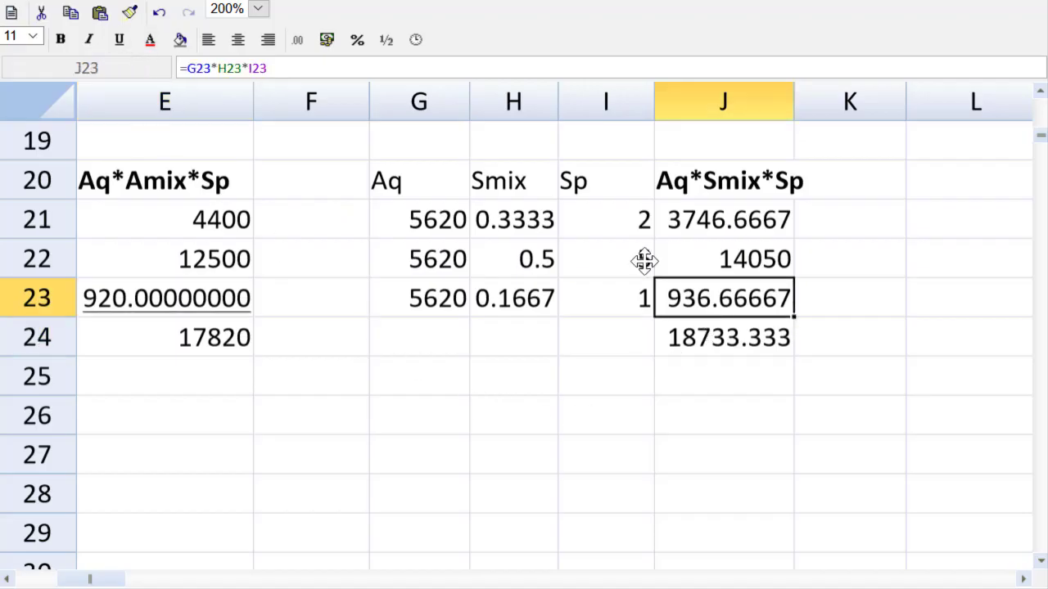
click(119, 40)
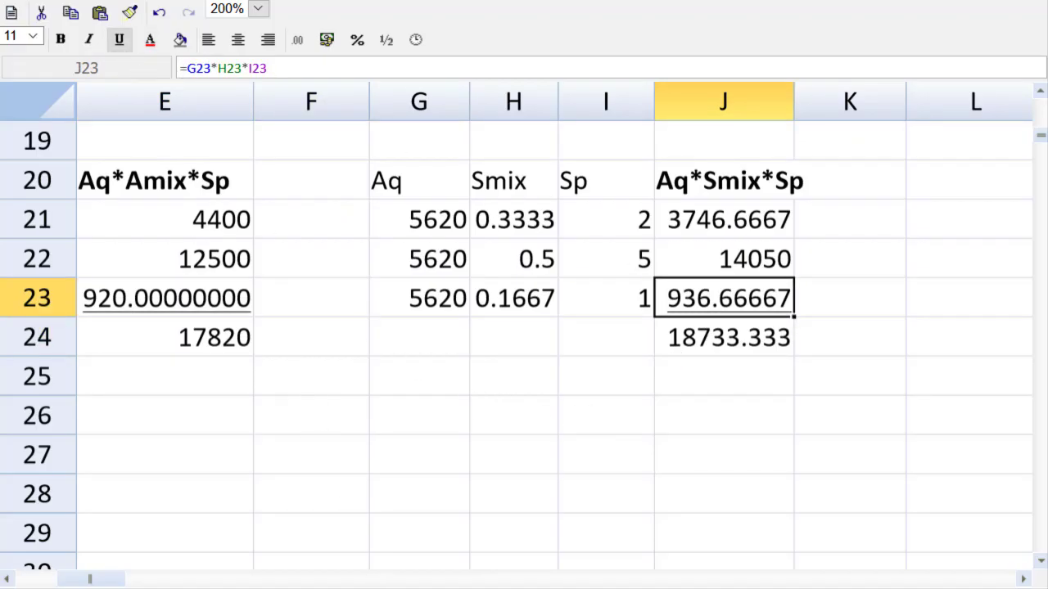
- At 100% zoom, format the mix and yield figures in B21:J24 as #,##0.00 and widen column G to fit its values
click(258, 8)
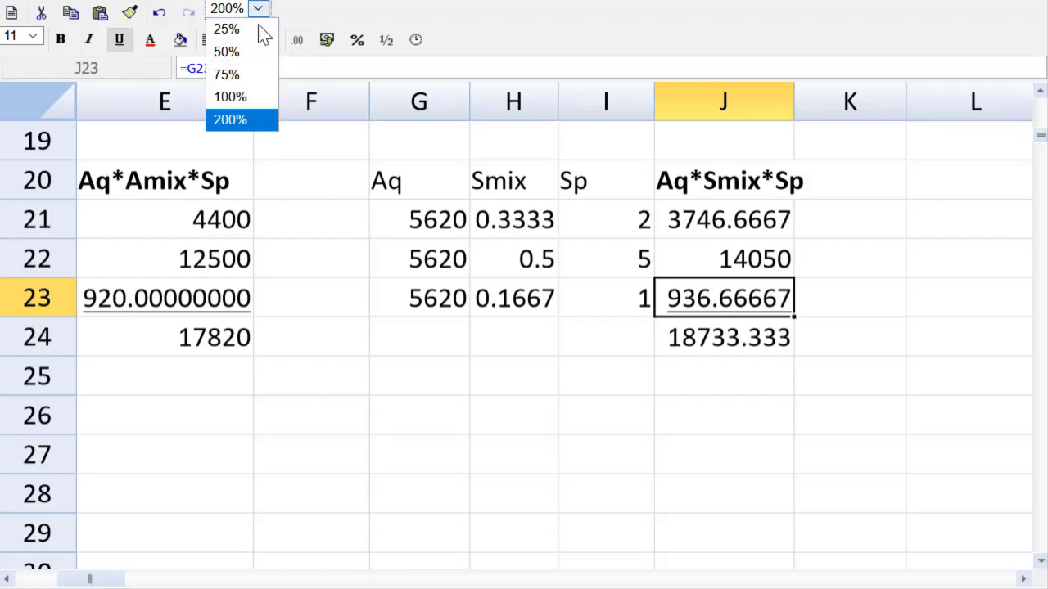
click(242, 99)
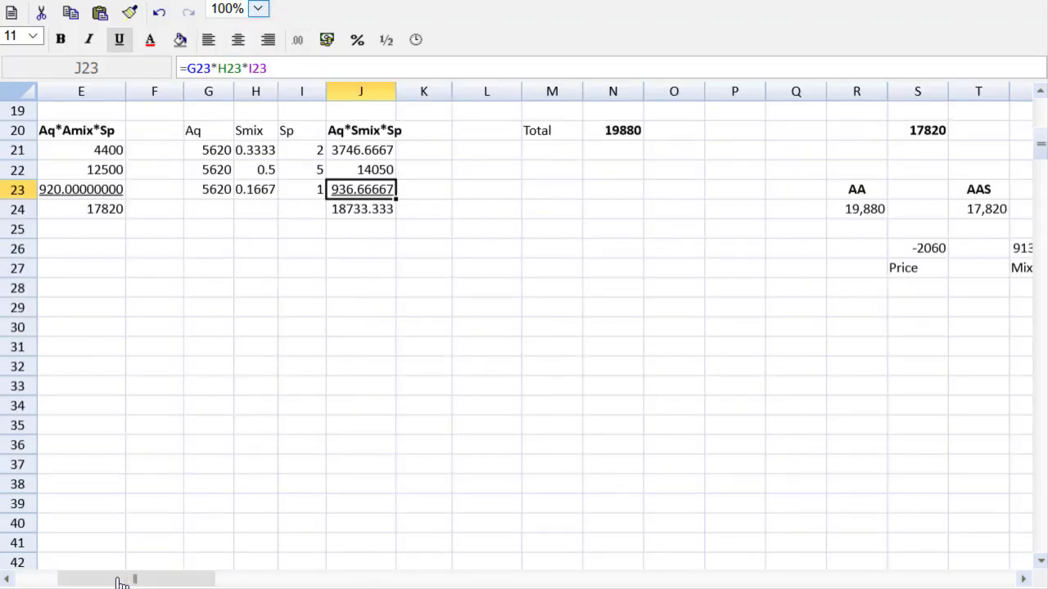
drag(119, 579, 75, 580)
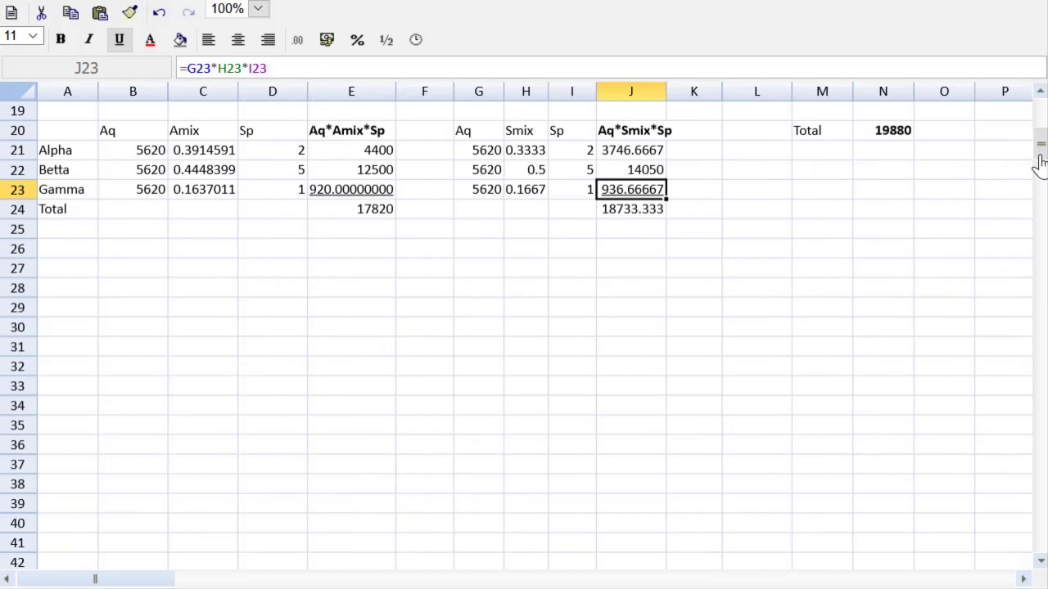
drag(1039, 162, 1038, 136)
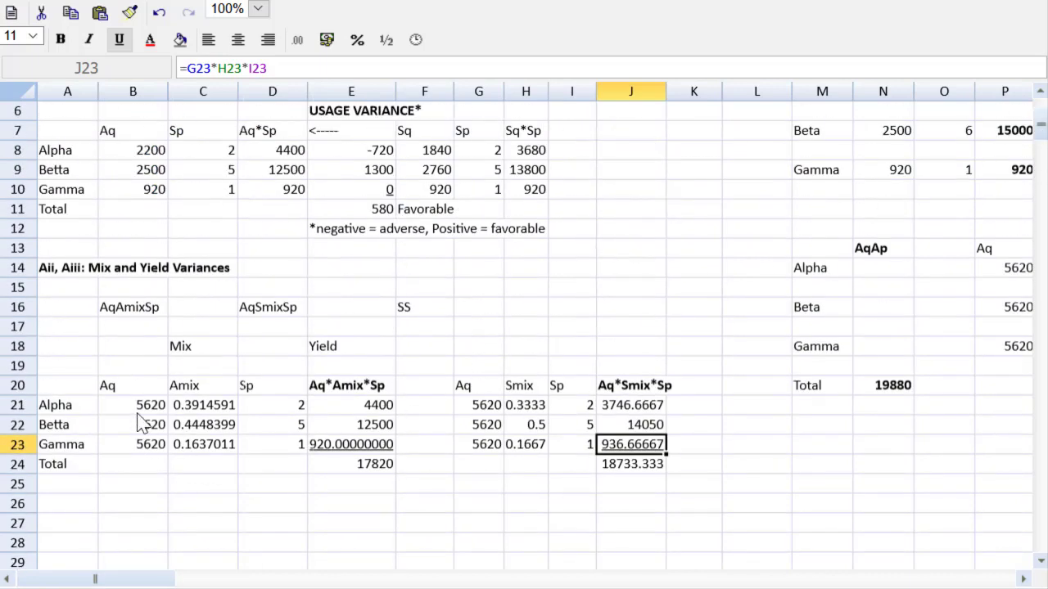
drag(139, 414, 624, 472)
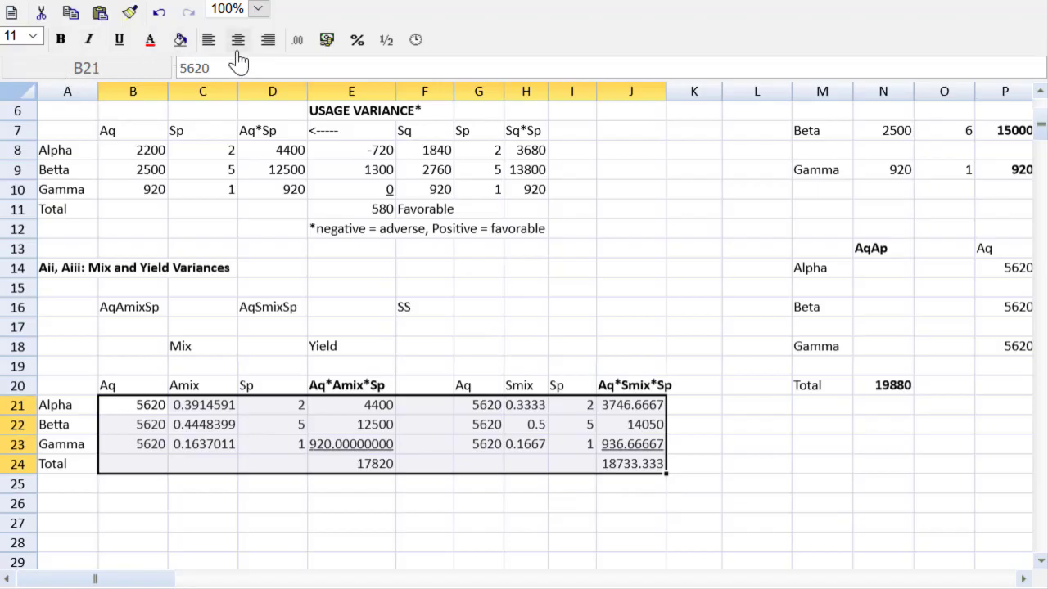
click(298, 42)
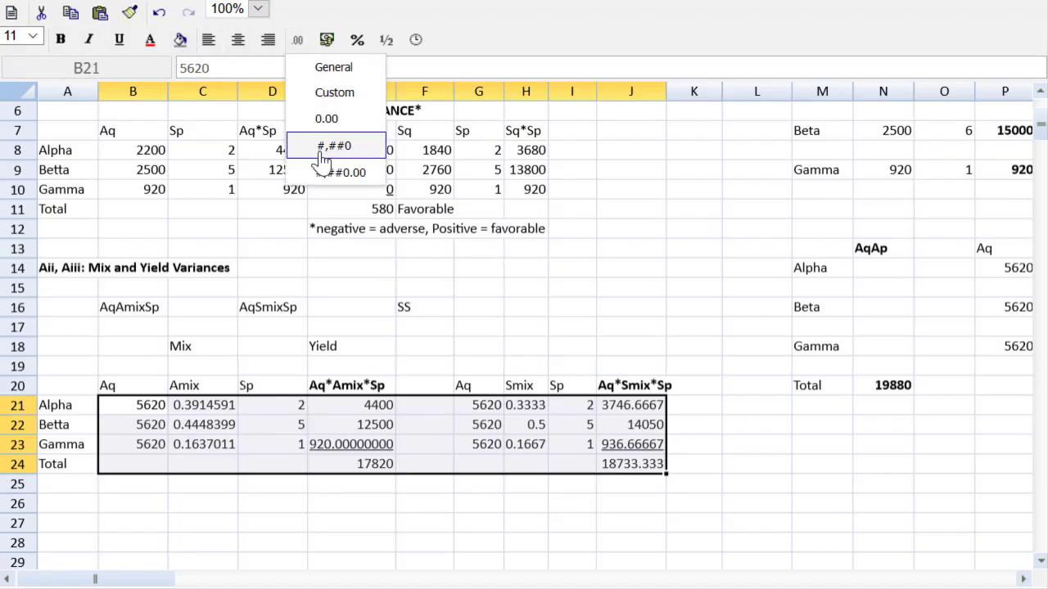
click(329, 172)
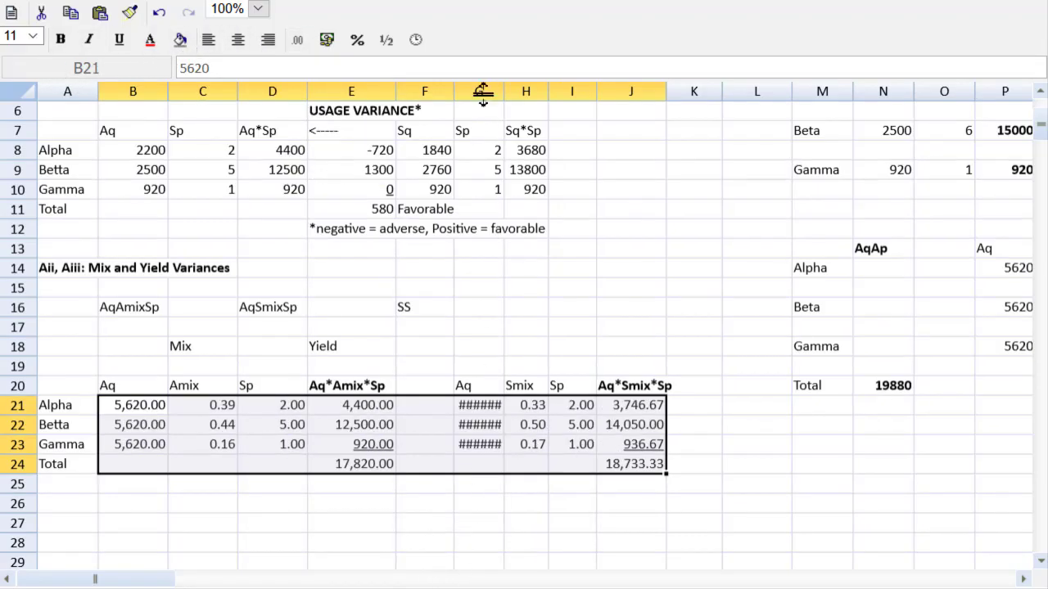
drag(483, 92, 508, 92)
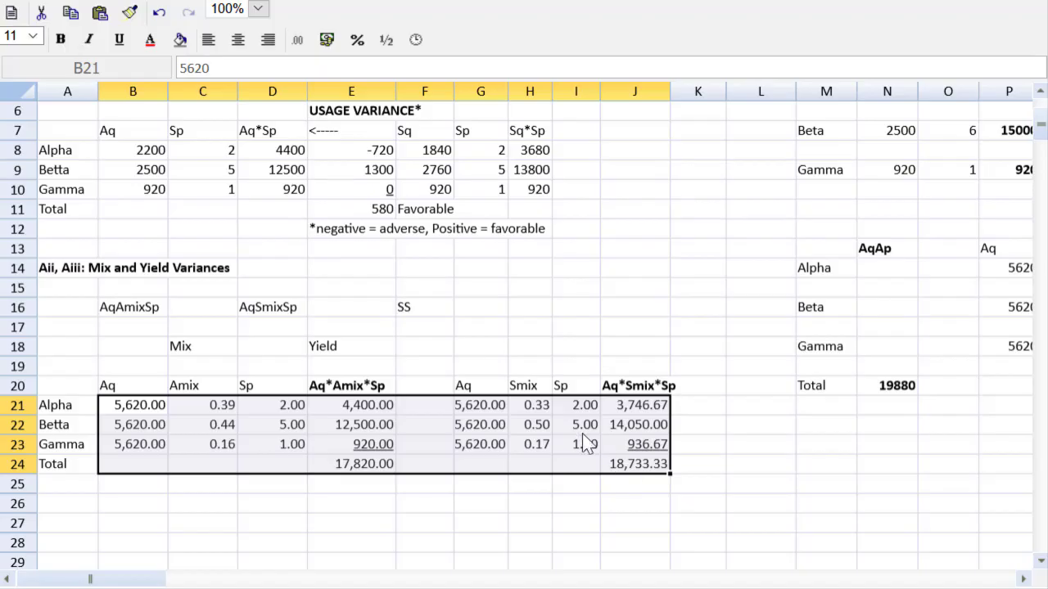
- Link the AqAmixSp total in B17 with =E24 and the AqSmixSp total in D17 with =J24
click(156, 332)
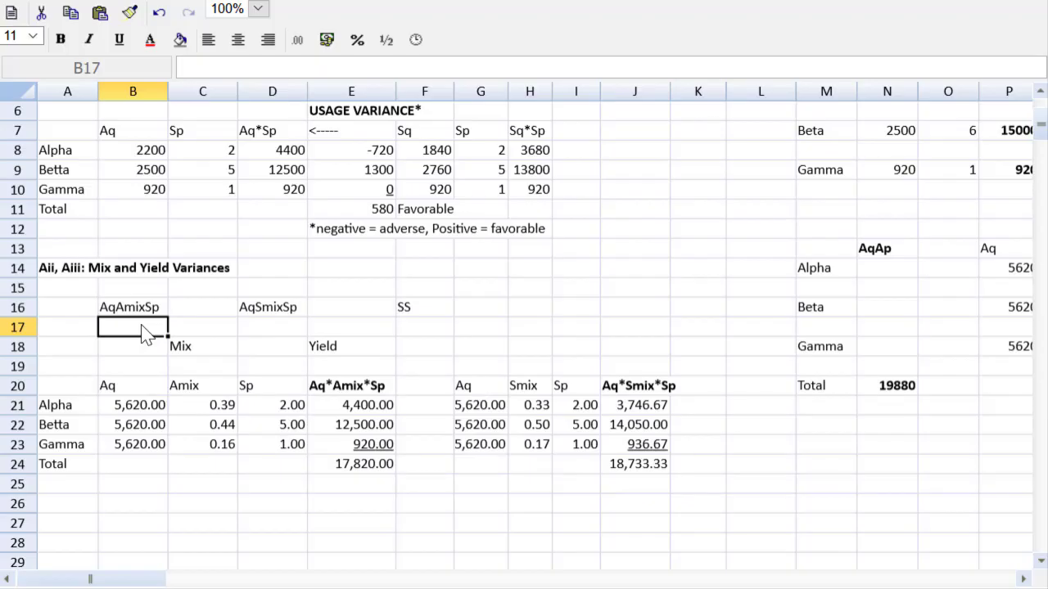
text(=)
click(340, 473)
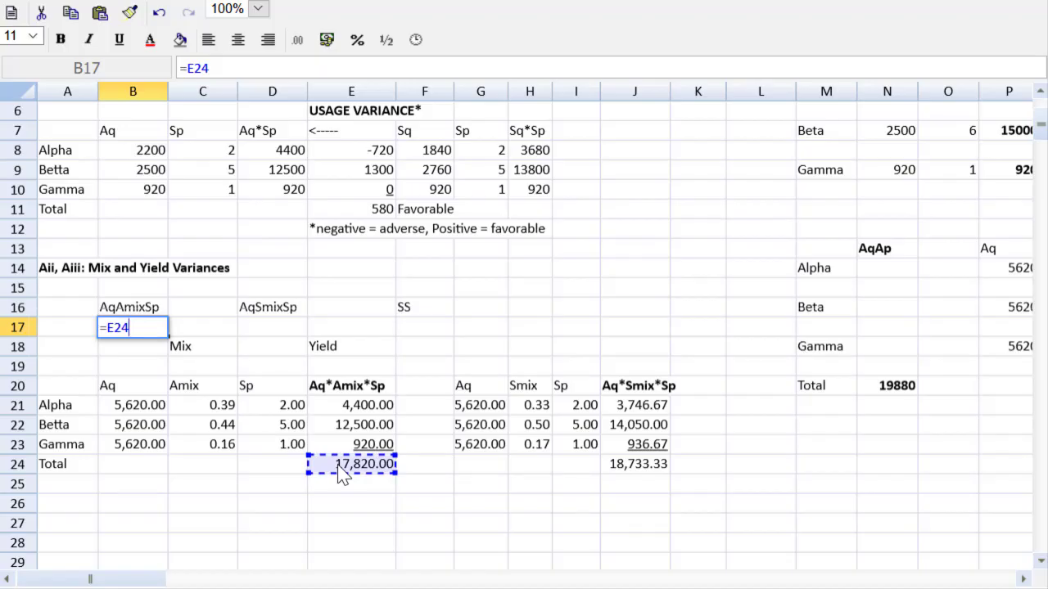
key(Return)
click(297, 327)
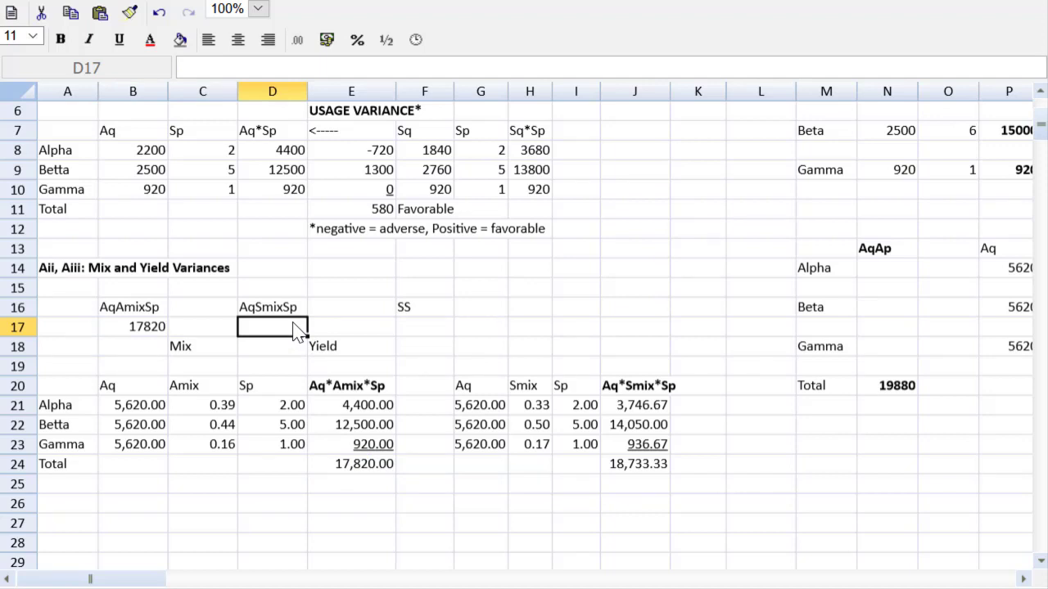
text(=)
click(637, 473)
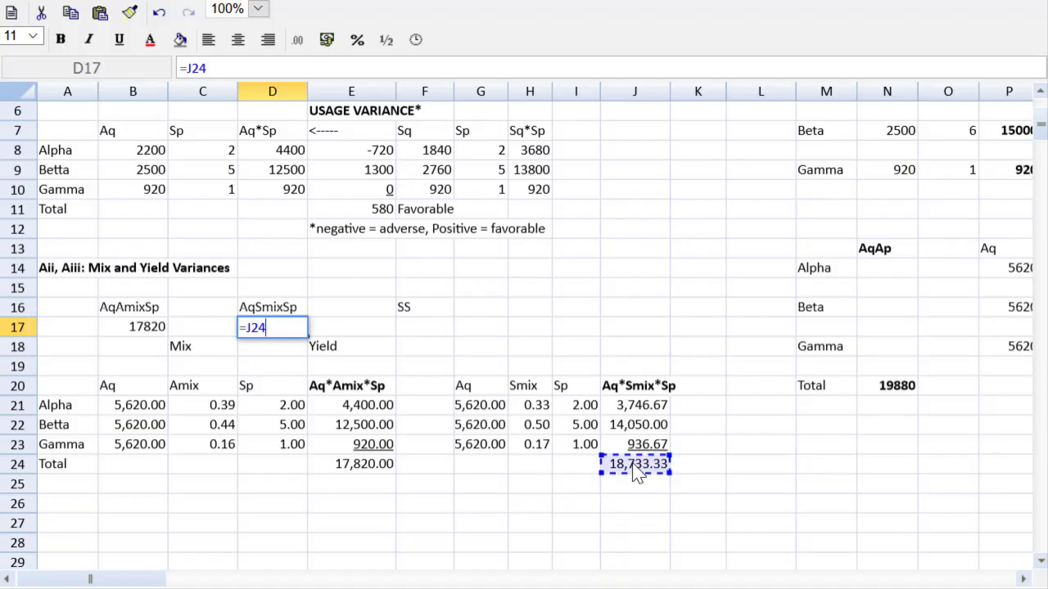
key(Return)
- Compute the SS total in F17 with =SUM(H8:H10), adding the Sq*Sp figures
click(422, 332)
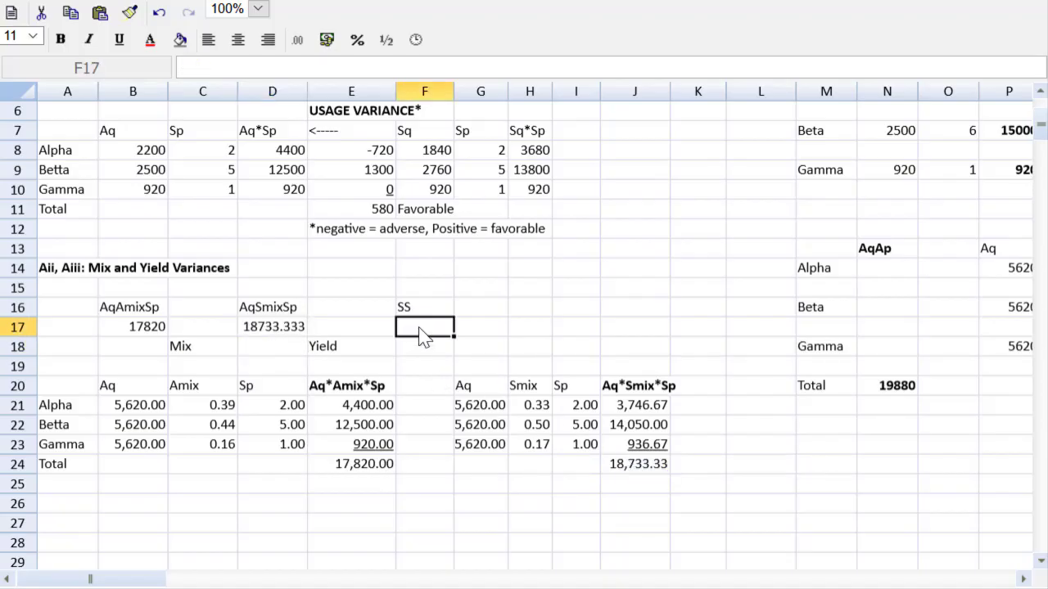
text(=SUM()
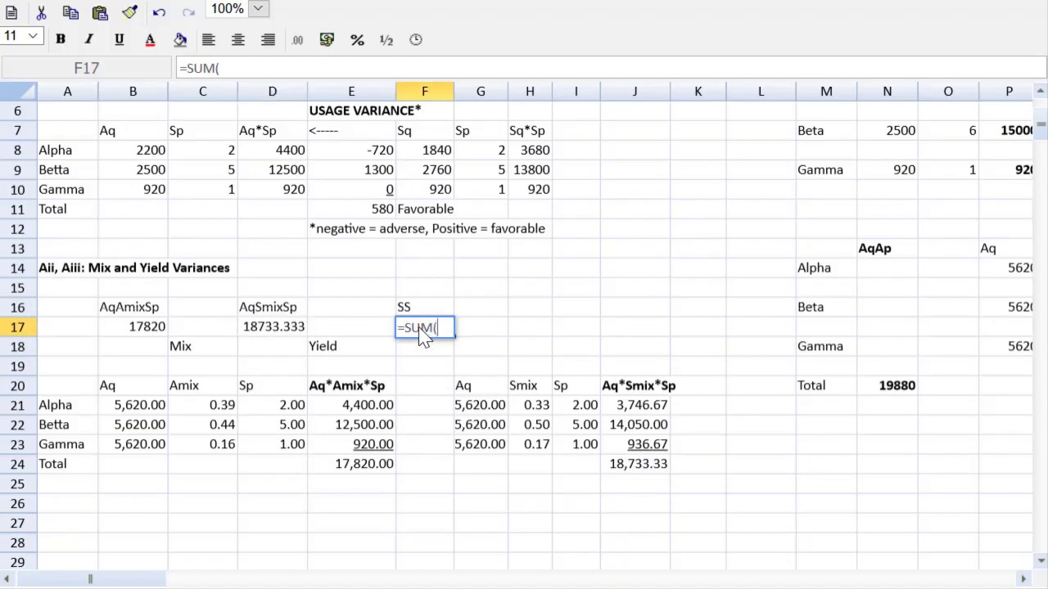
drag(524, 151, 530, 198)
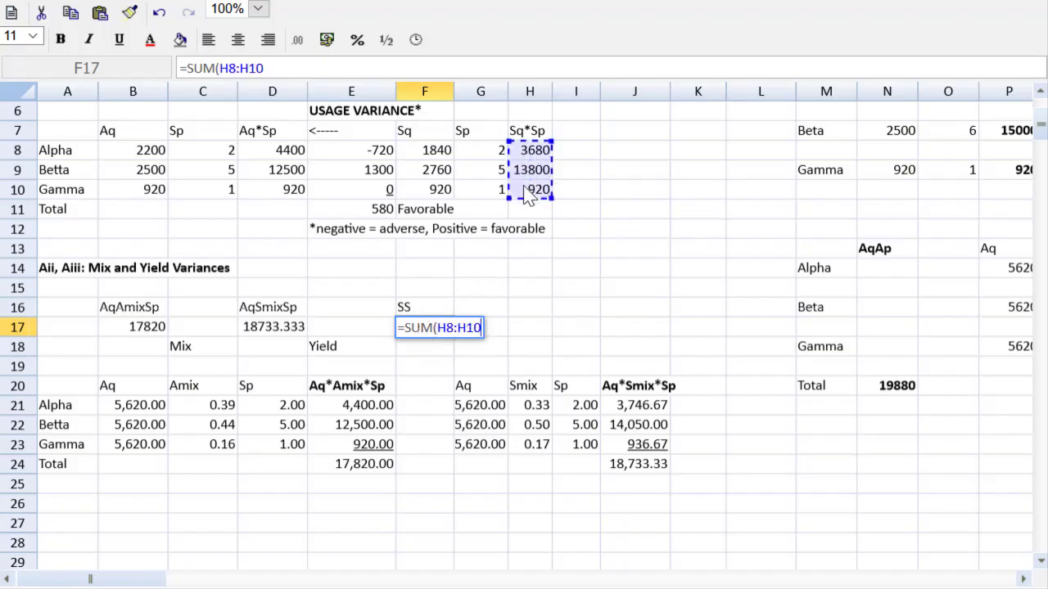
text())
key(Return)
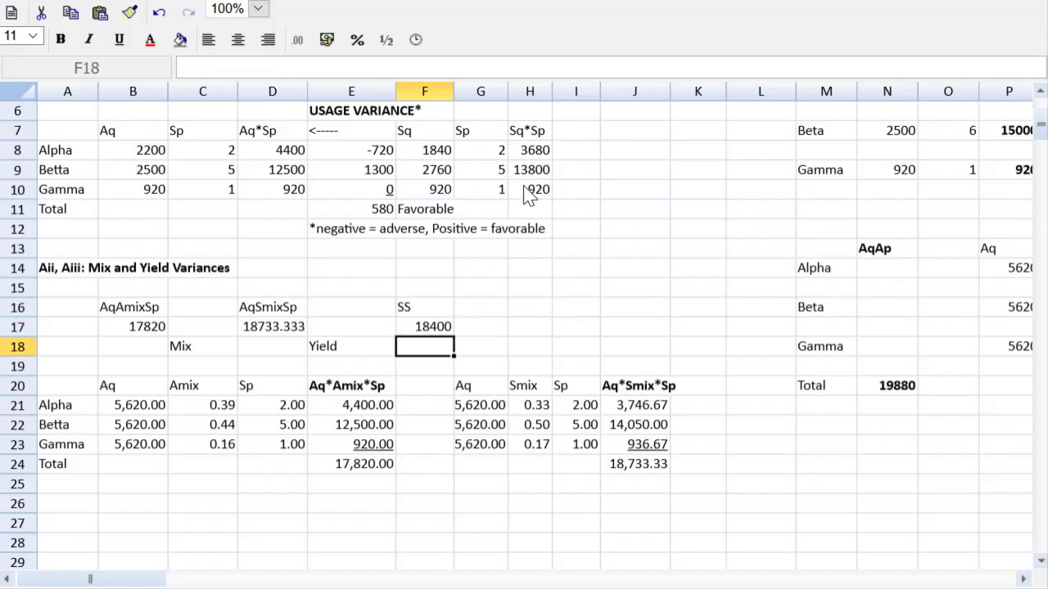
- Calculate the yield variance in E17 with =F17-D17, working at 200% zoom
click(360, 336)
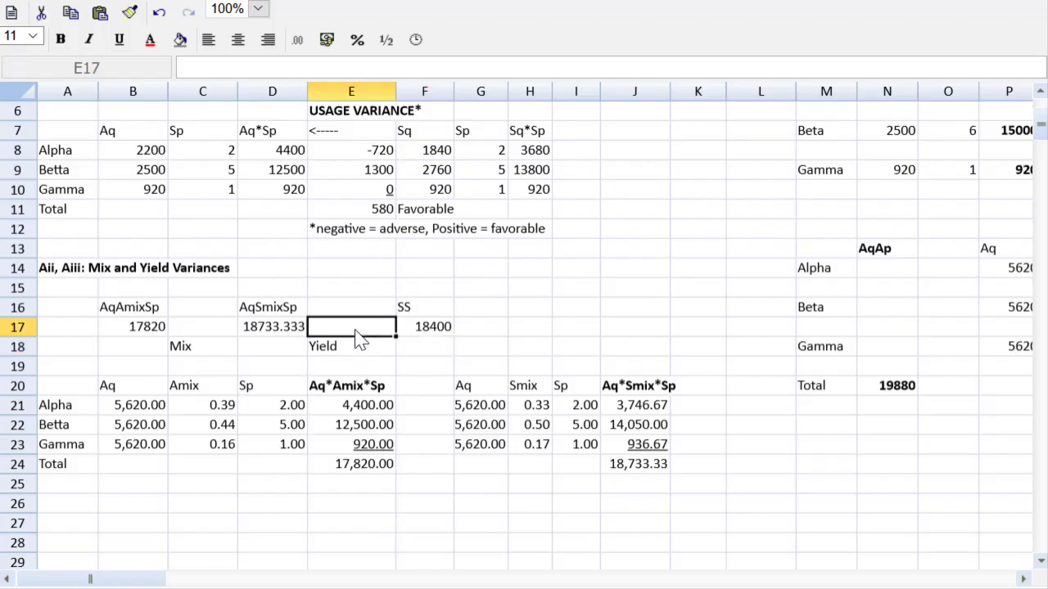
click(258, 8)
click(245, 121)
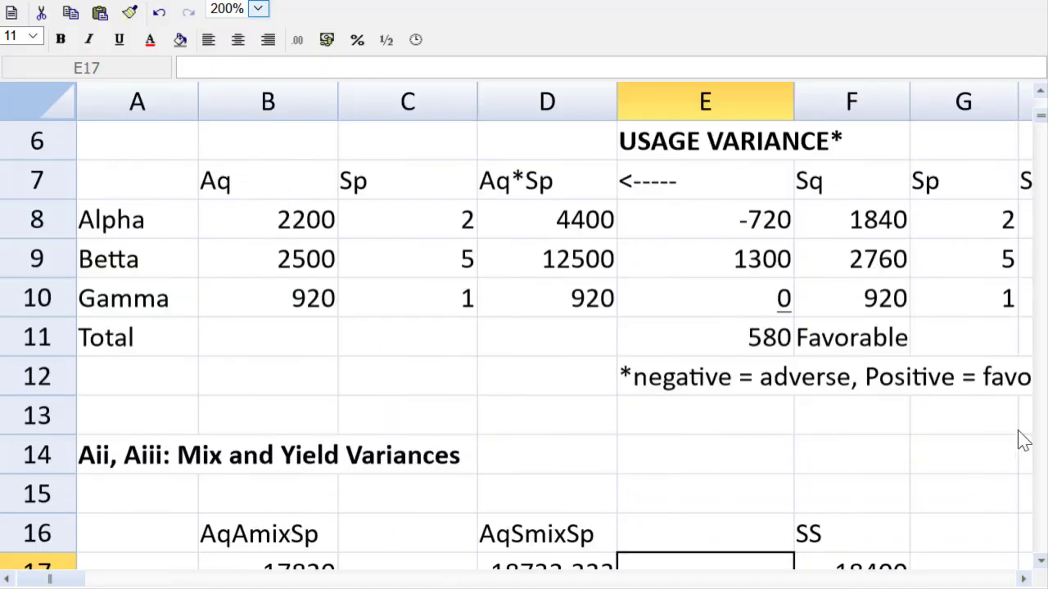
click(1040, 561)
click(1040, 562)
click(1040, 562)
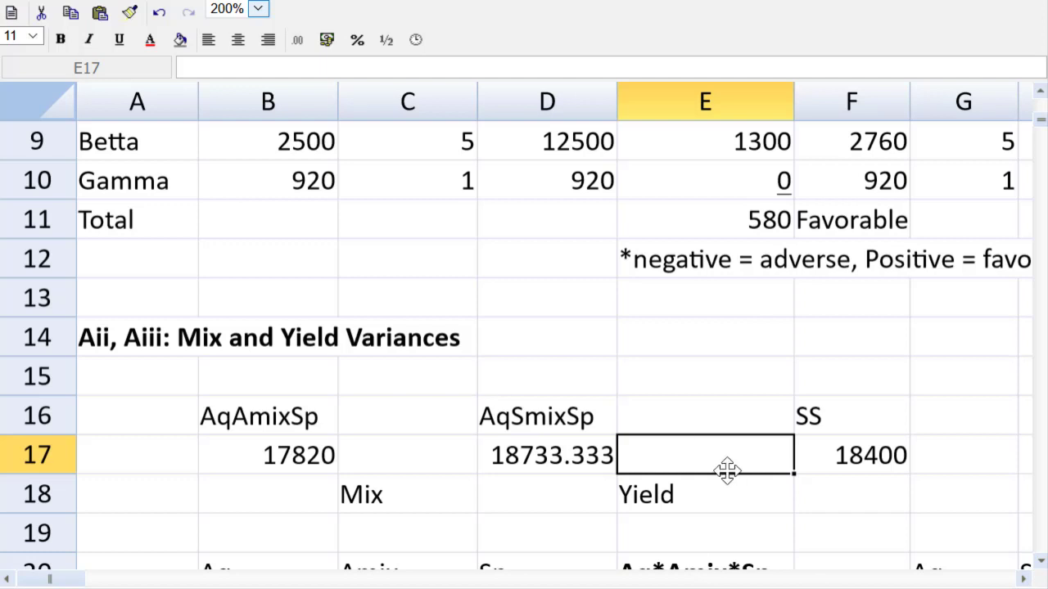
text(=)
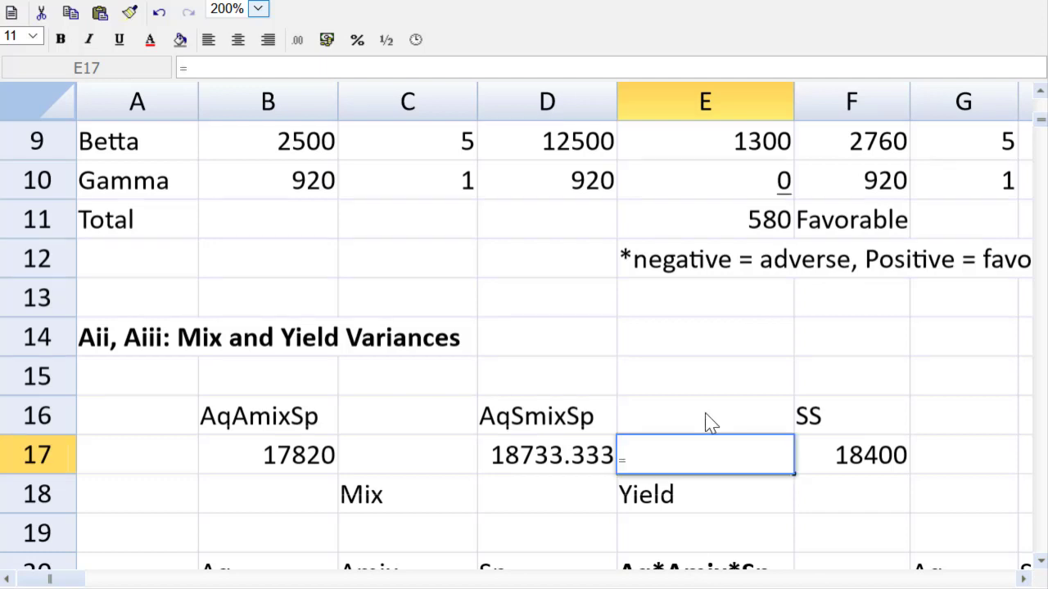
click(865, 455)
text(-)
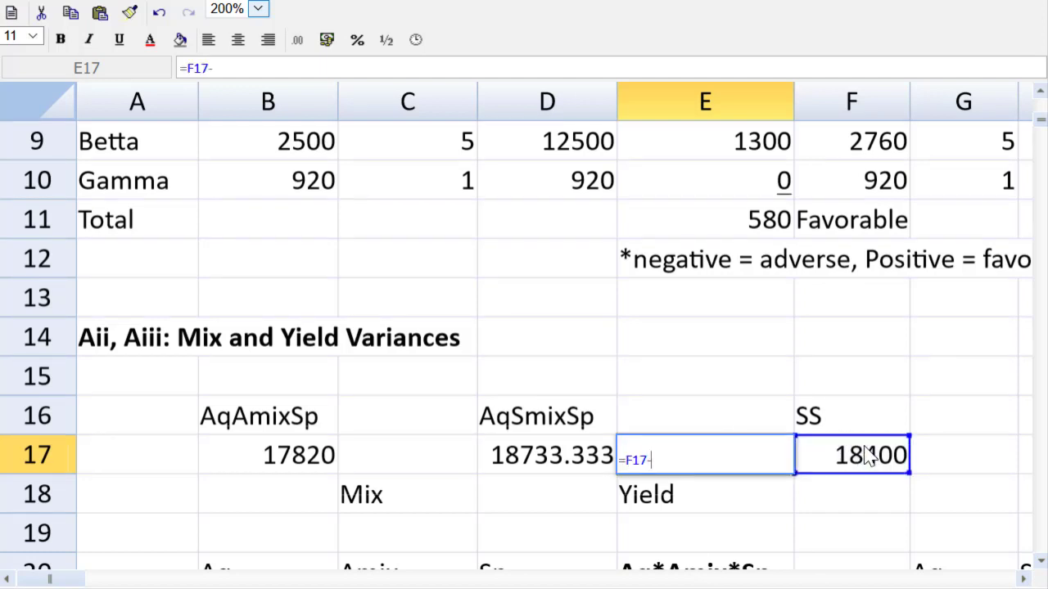
click(551, 457)
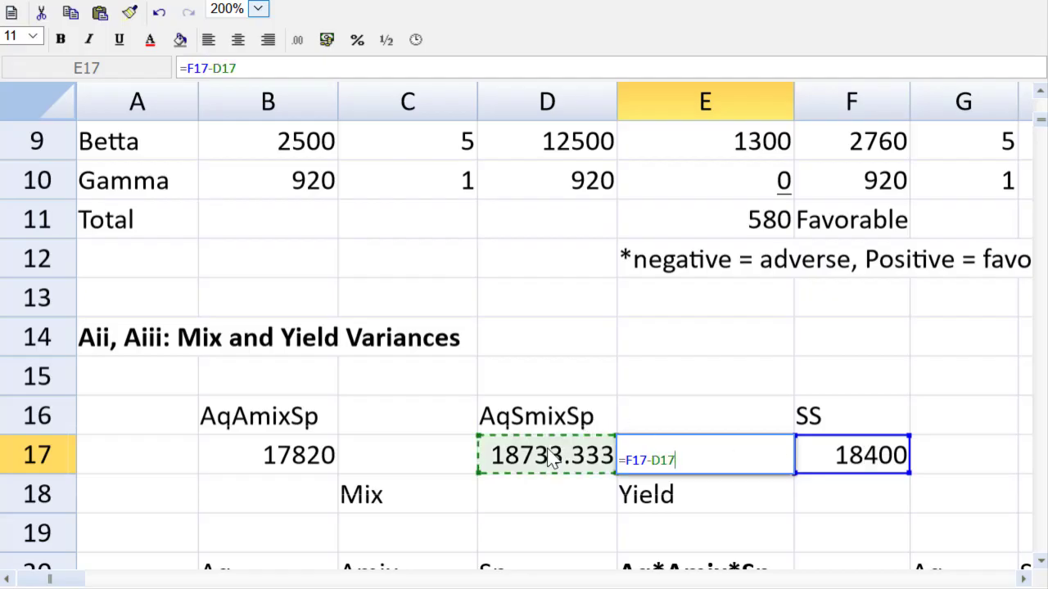
key(Return)
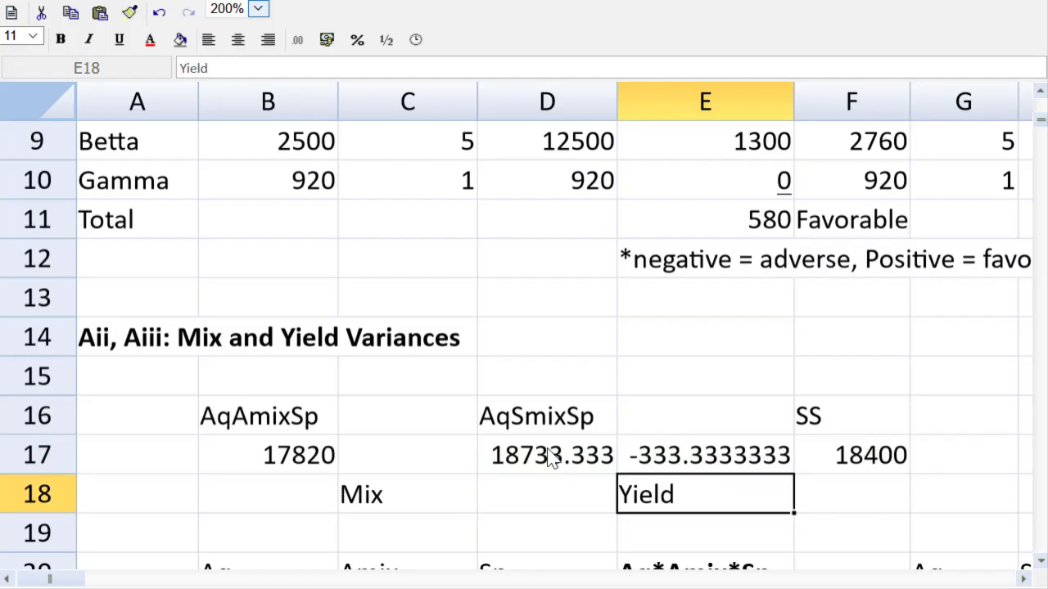
- Calculate the mix variance in C17 with =D17-B17
click(406, 473)
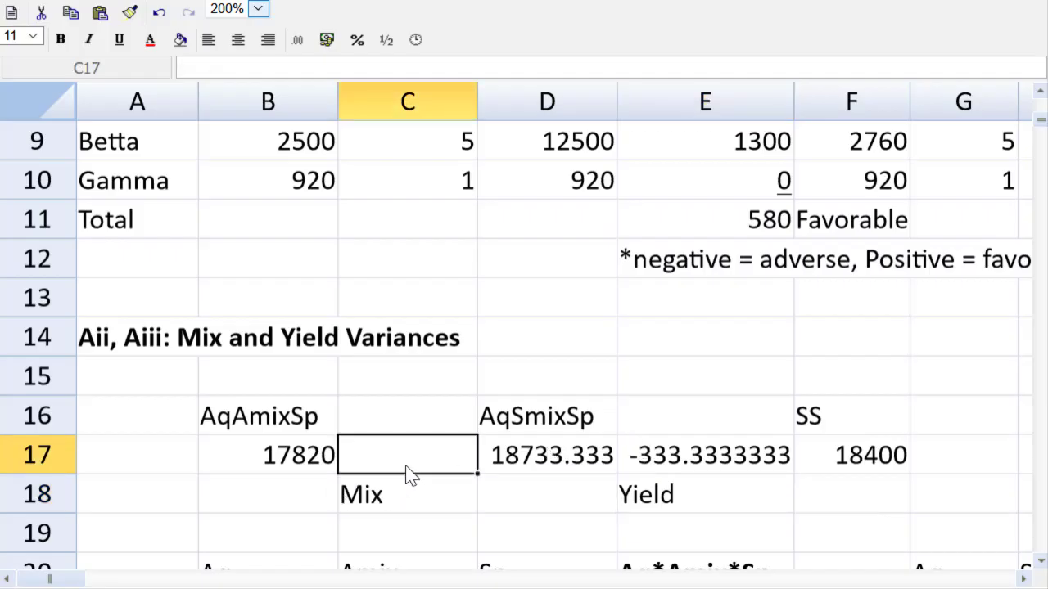
text(=)
click(532, 447)
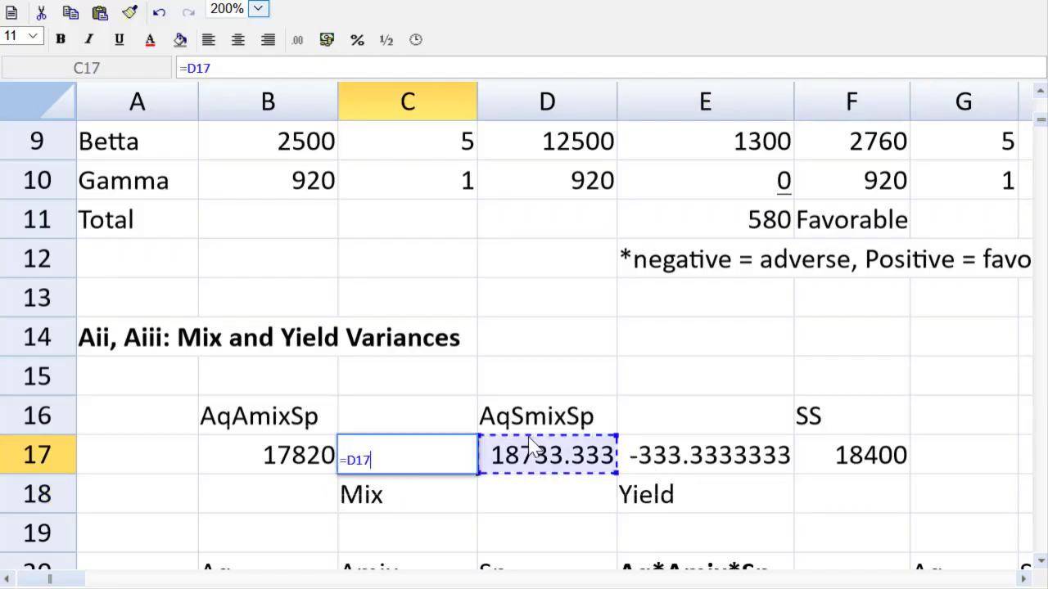
text(-)
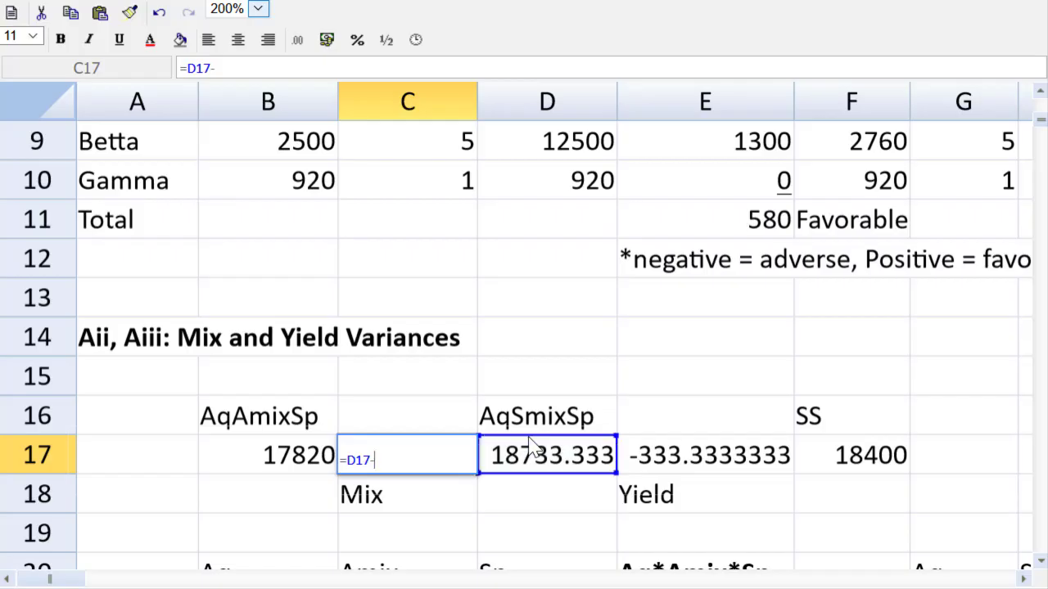
click(295, 456)
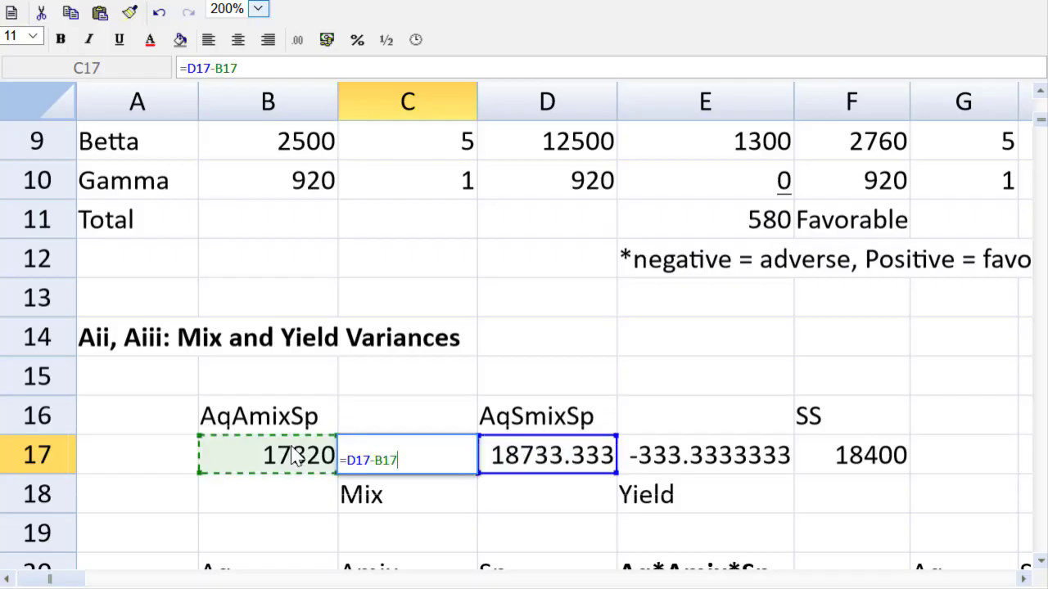
key(Return)
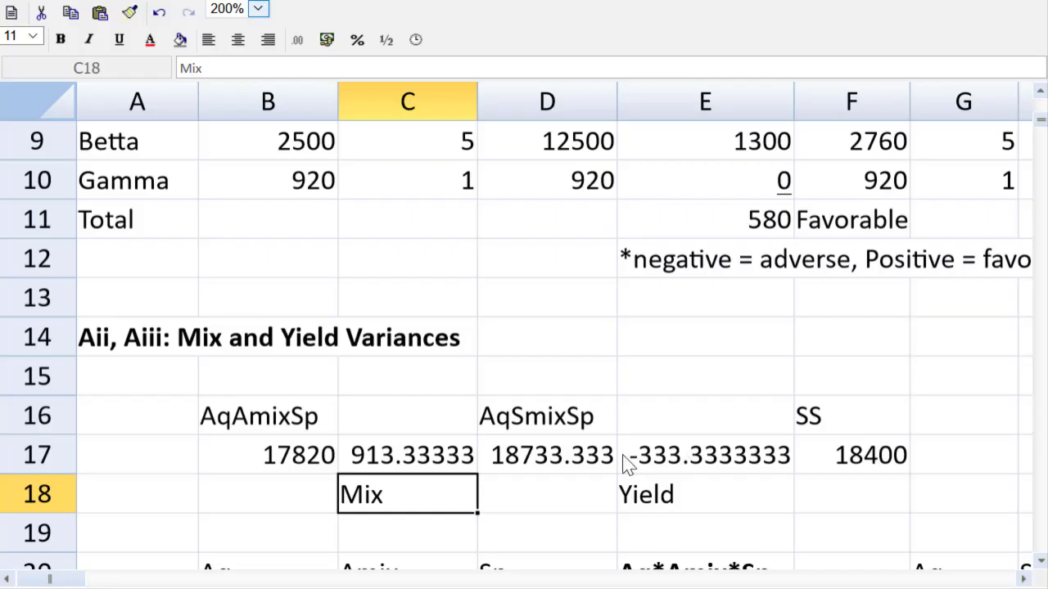
- Format the variance summary B16:F18 as #,##0.00 and widen column F to fit the SS total
drag(240, 414, 409, 457)
drag(575, 490, 860, 496)
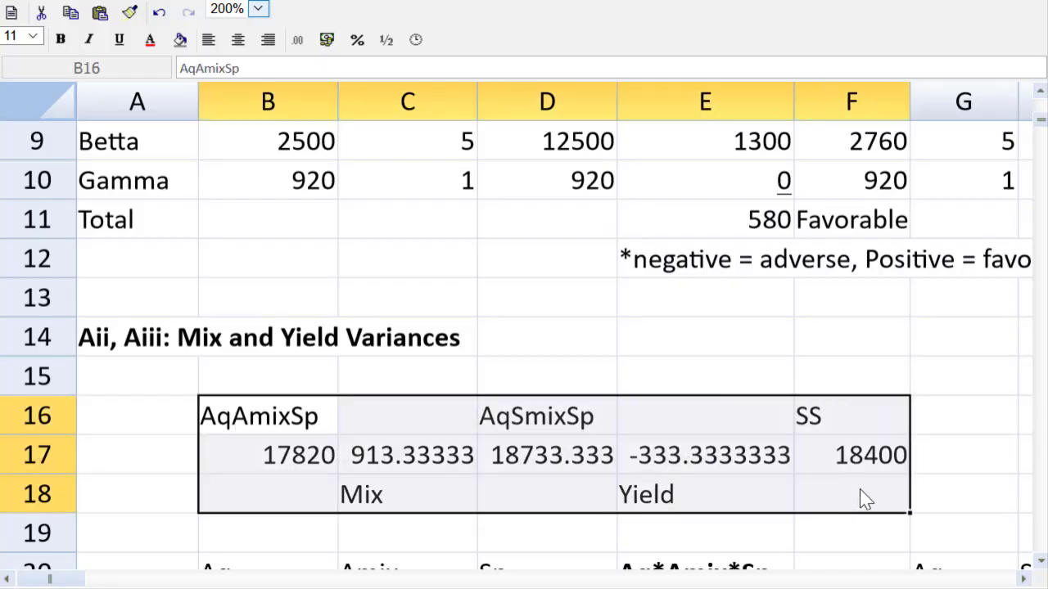
click(295, 46)
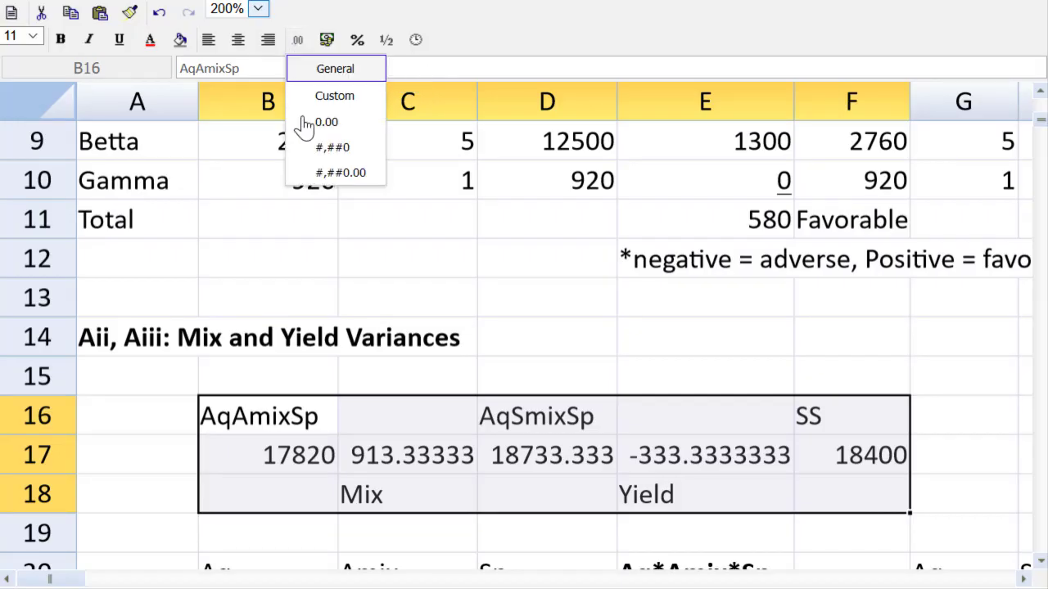
click(307, 169)
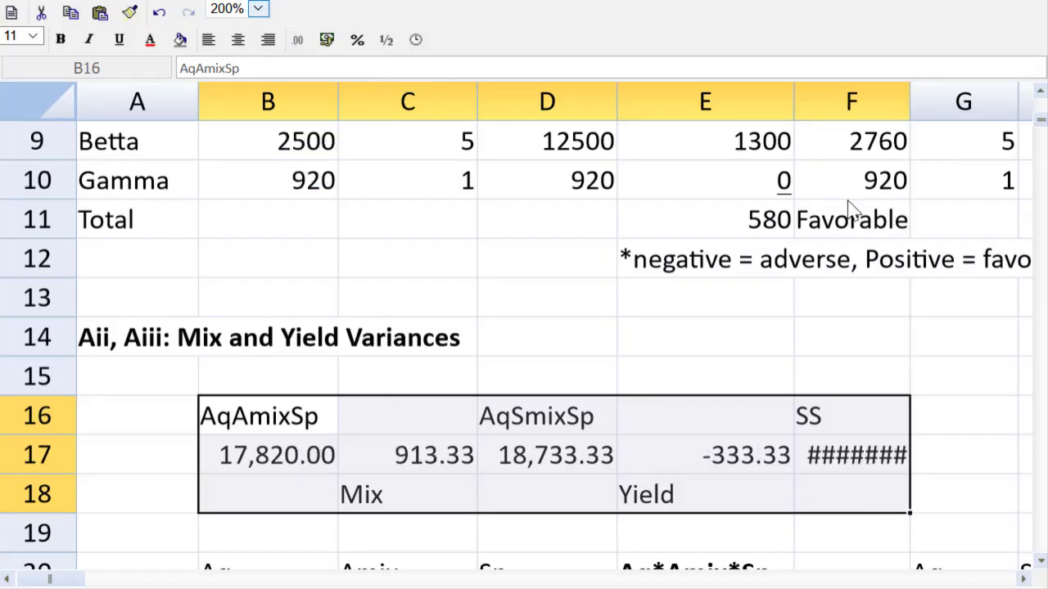
drag(909, 103, 930, 102)
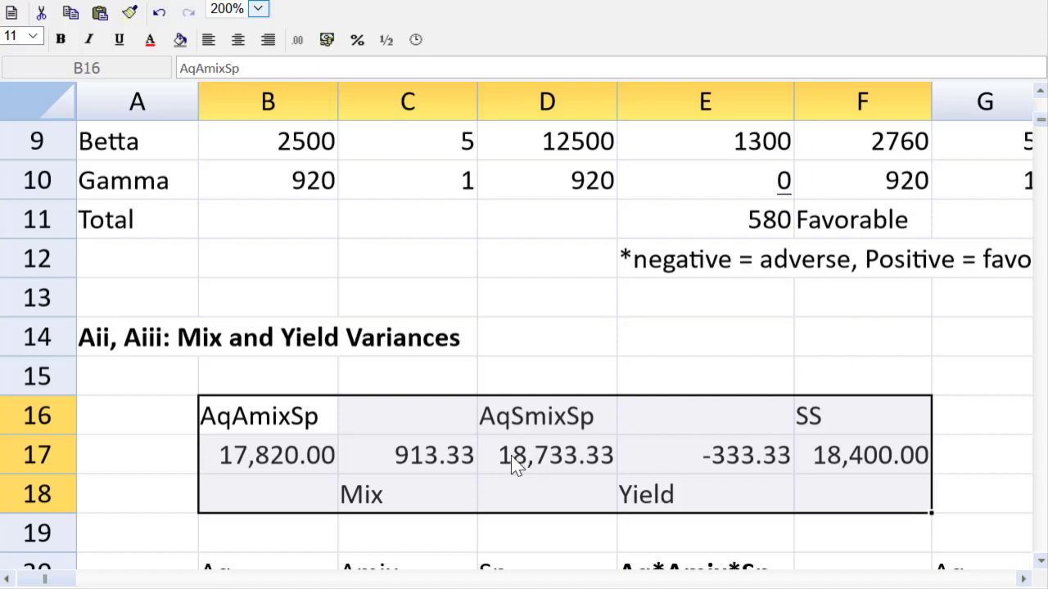
- Bold the mix variance with its label in C17:C18 and the yield variance with its label in E17:E18
drag(395, 458, 407, 495)
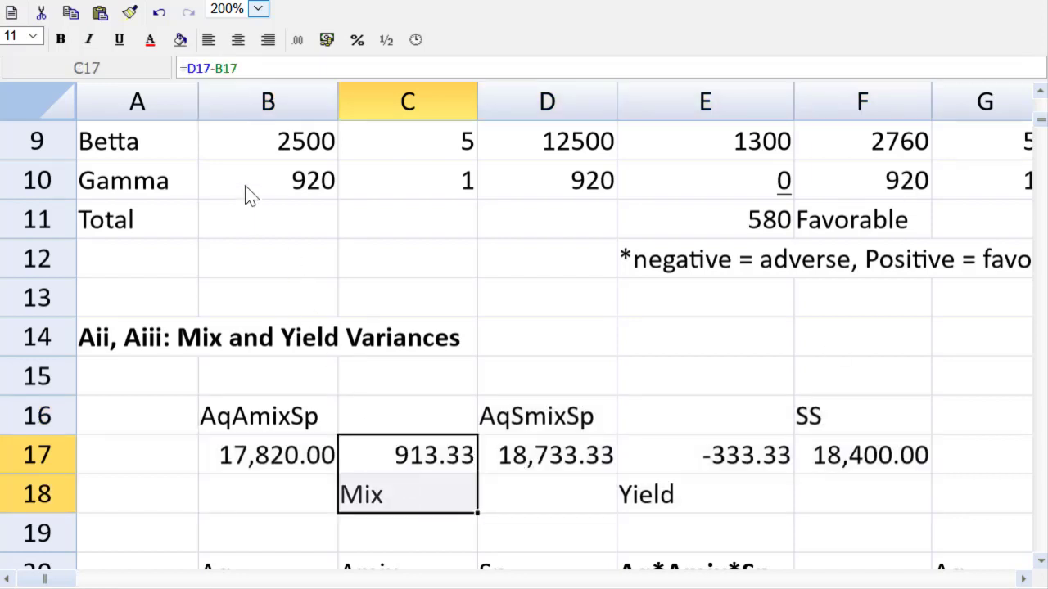
click(59, 39)
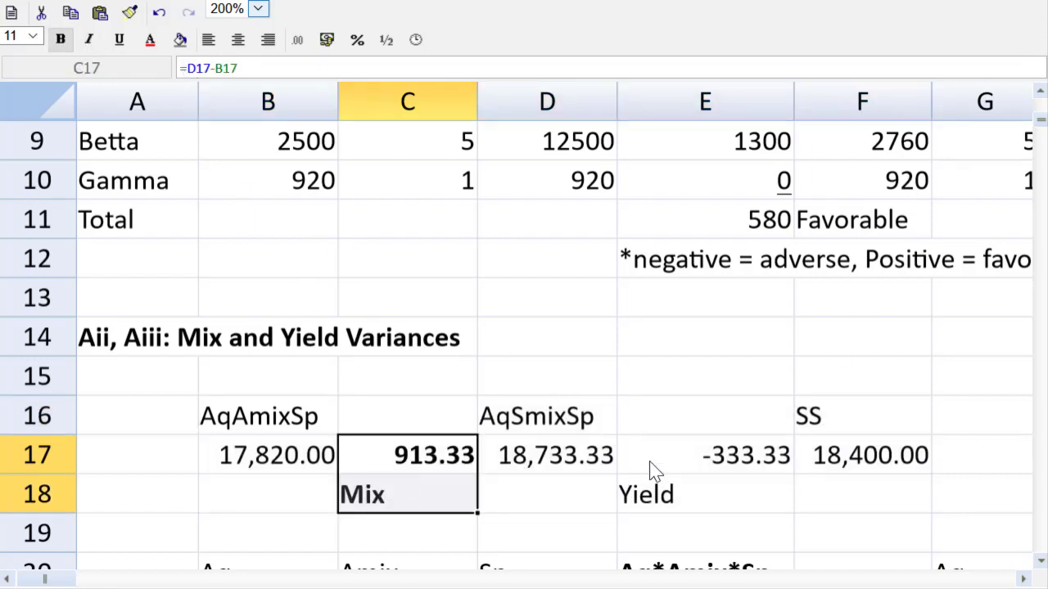
drag(654, 468, 630, 499)
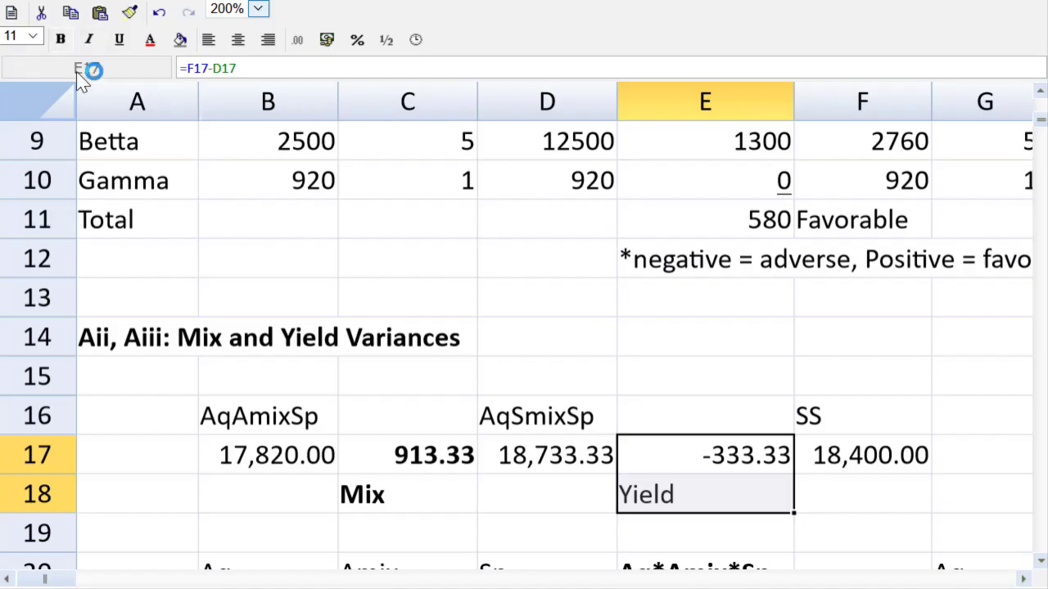
click(60, 40)
- Extend the variance labels to read "Mix: favorable" in C18 and "Yield: adverse" in E18
click(407, 528)
key(Up)
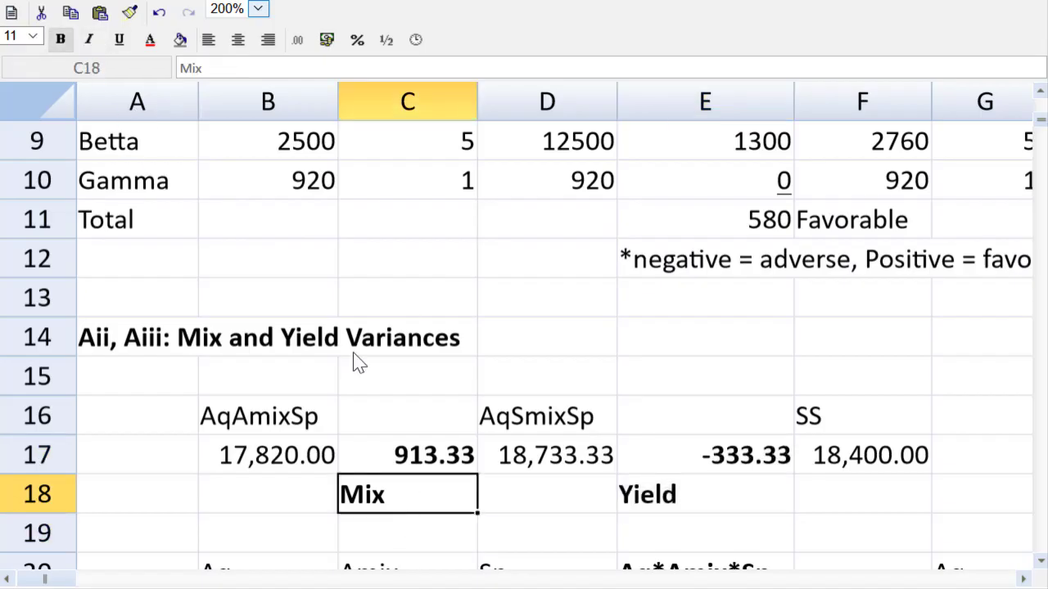
click(214, 70)
text(: favorable)
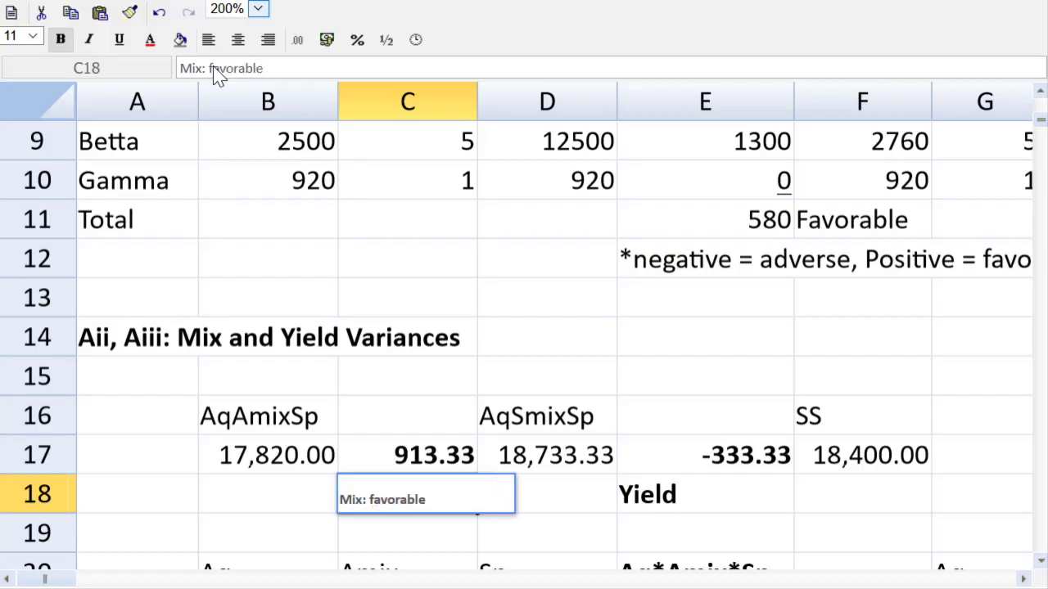
key(Tab)
key(Tab)
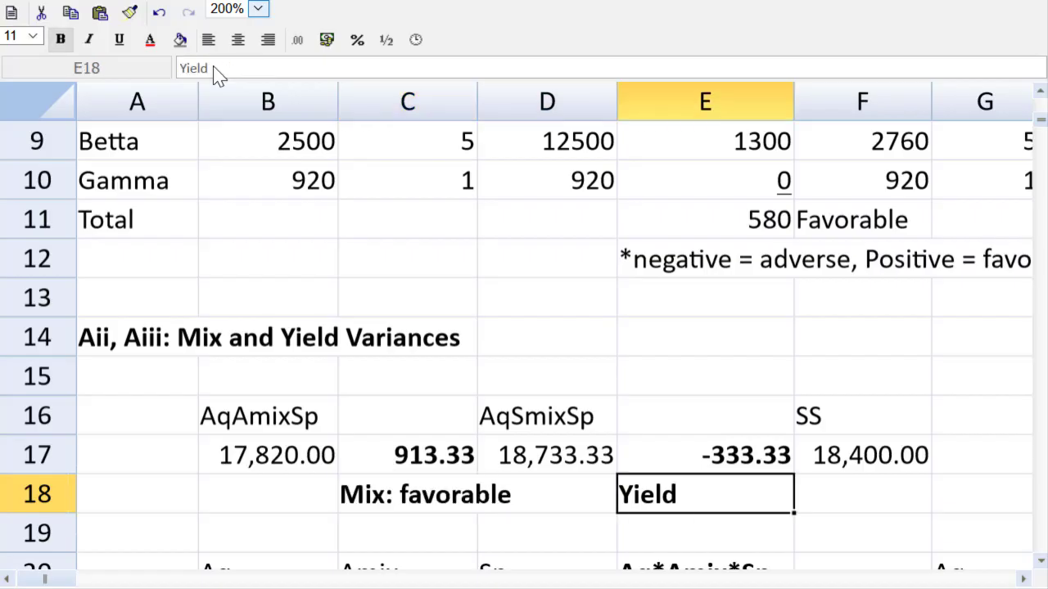
click(240, 69)
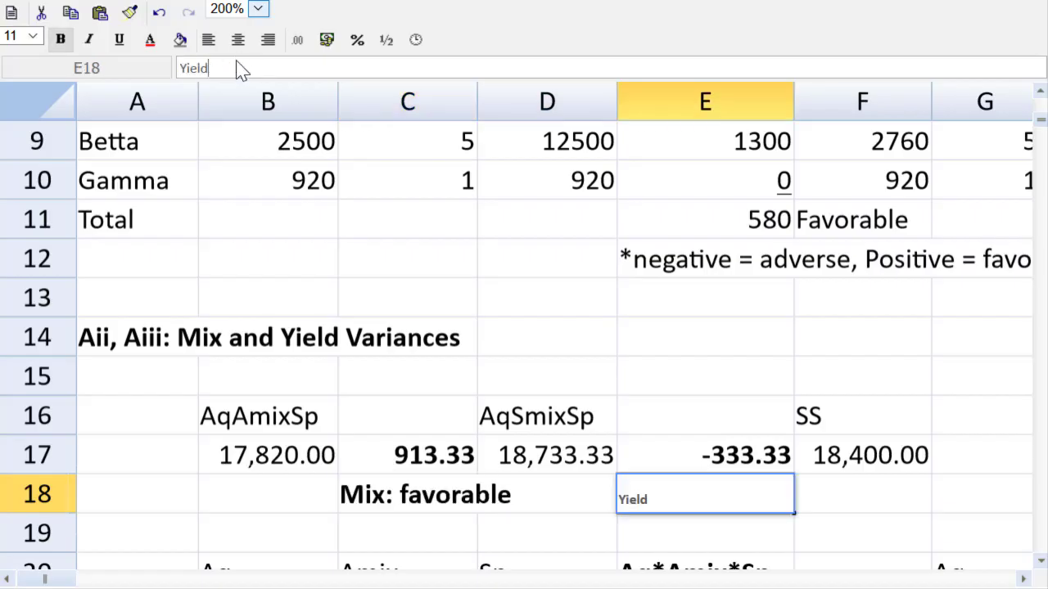
text(: adverse)
key(Return)
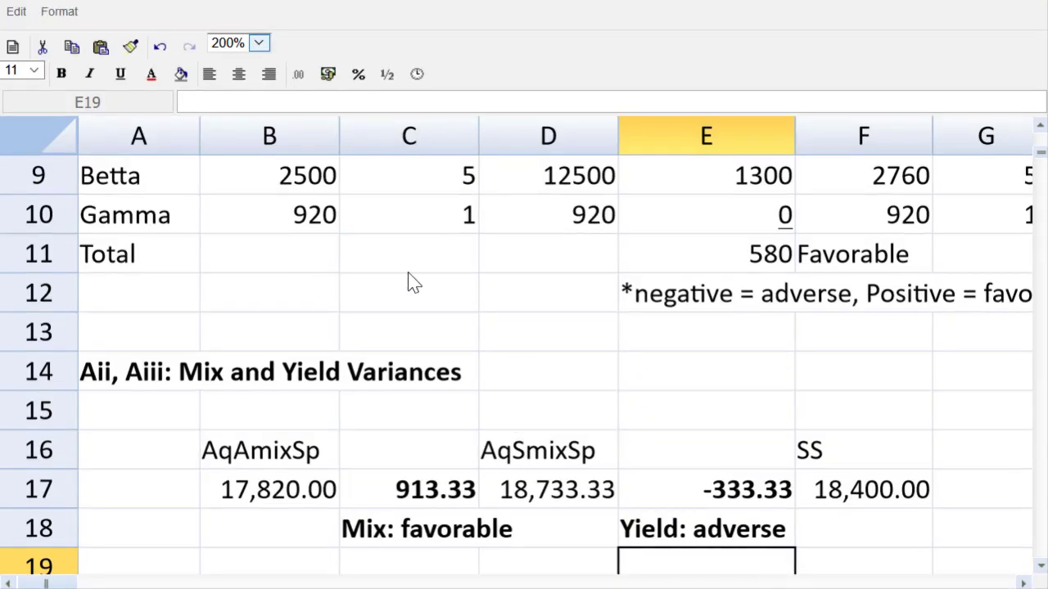
- Return the sheet to 100% zoom and view the variance analysis from row 1
click(258, 43)
click(242, 139)
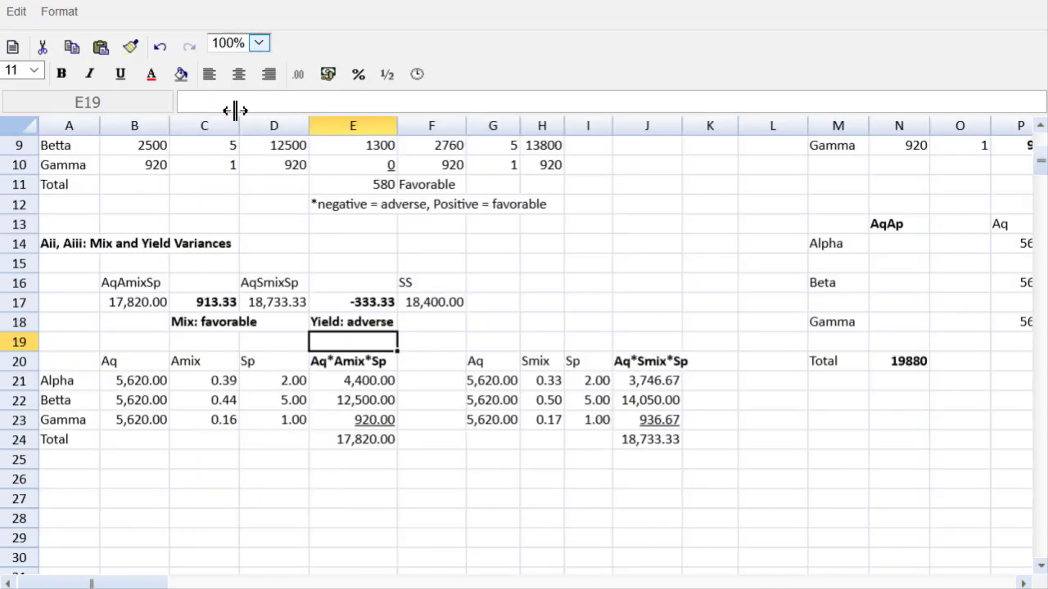
drag(1038, 176, 1041, 159)
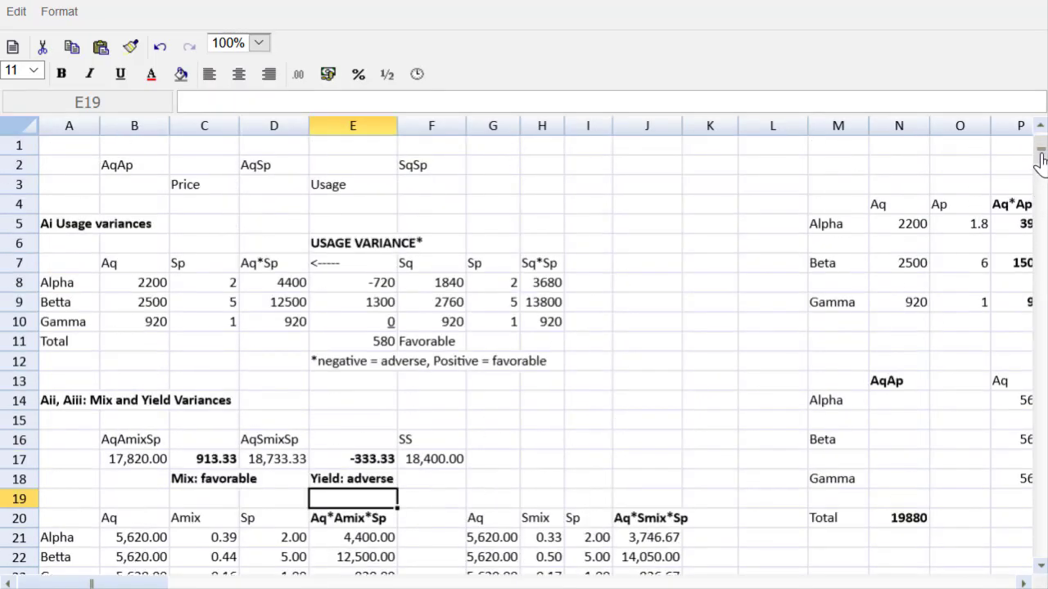